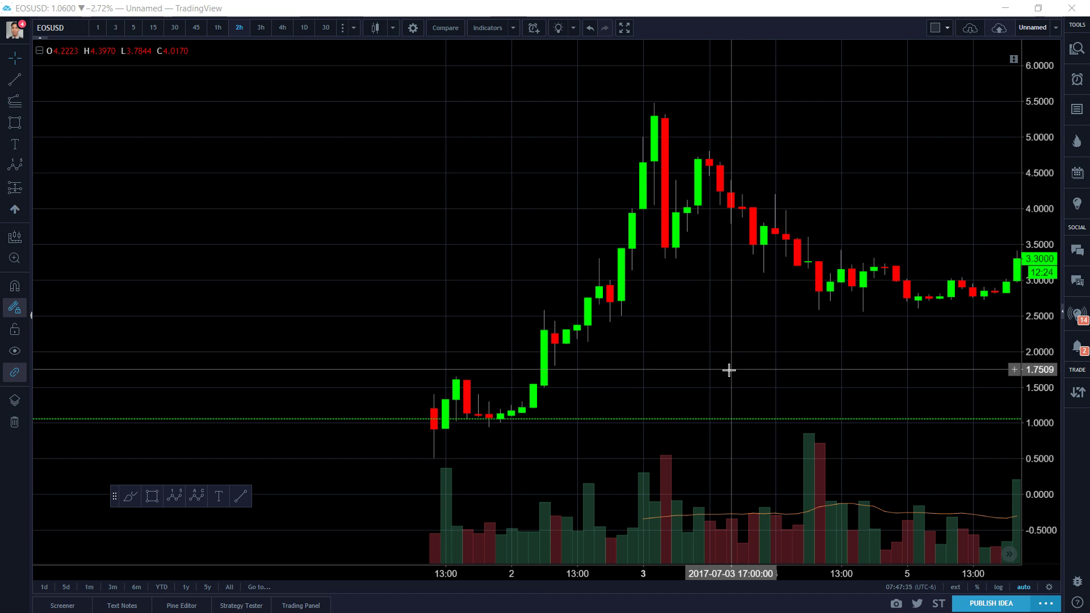
Step: Draw an Elliott Impulse Wave (12345) over the candles, with points at about 0.51, 1.74, 0.91, 5.52, 3.32 and 4.84
{"action": "left_click", "coordinate": [26, 165]}
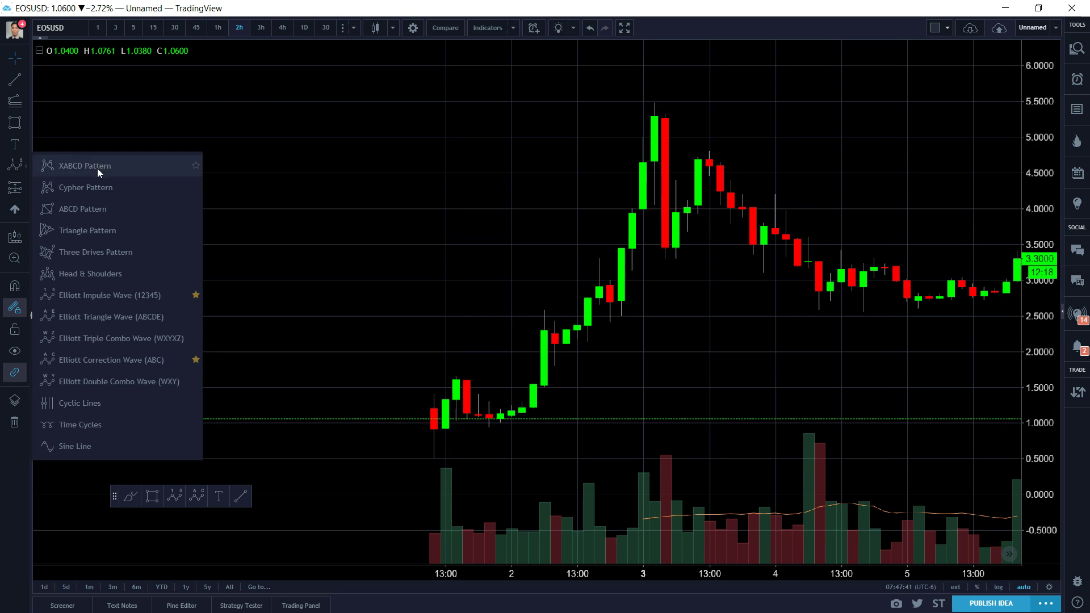
{"action": "left_click", "coordinate": [131, 296]}
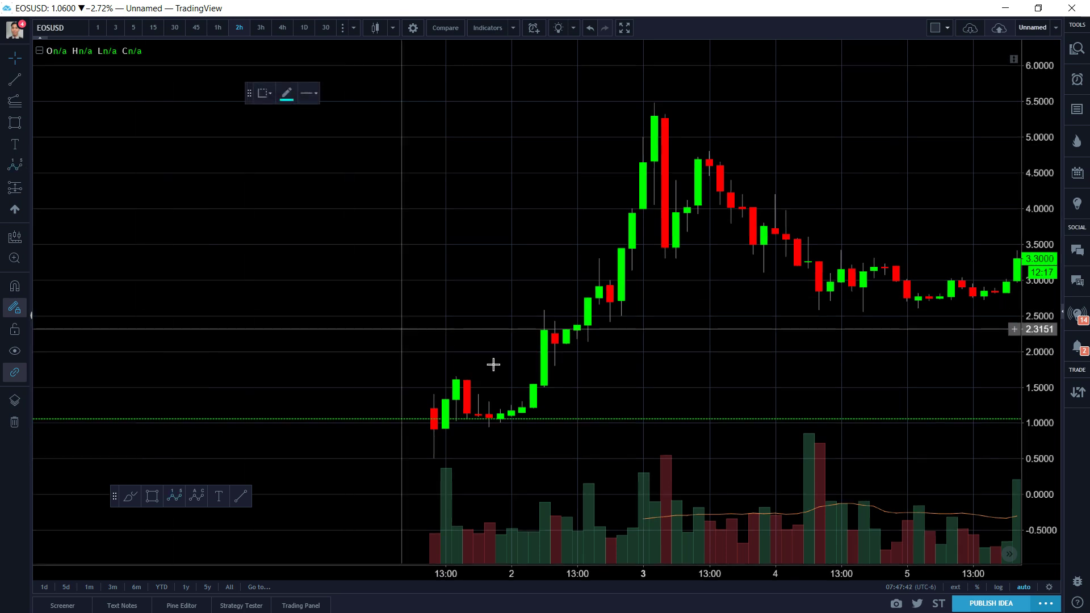
{"action": "left_click", "coordinate": [434, 457]}
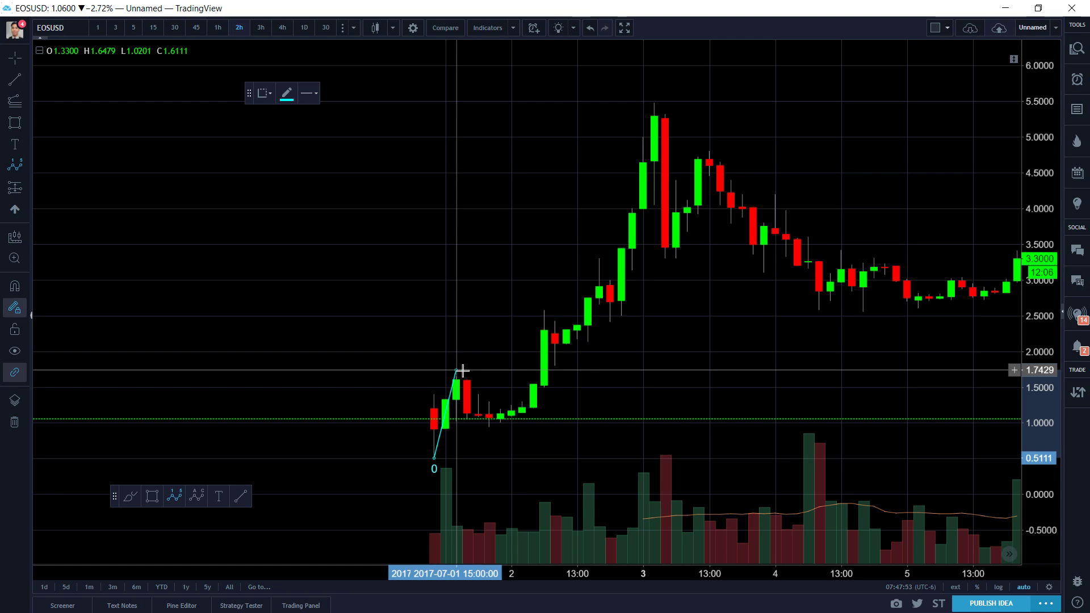
{"action": "left_click", "coordinate": [457, 370]}
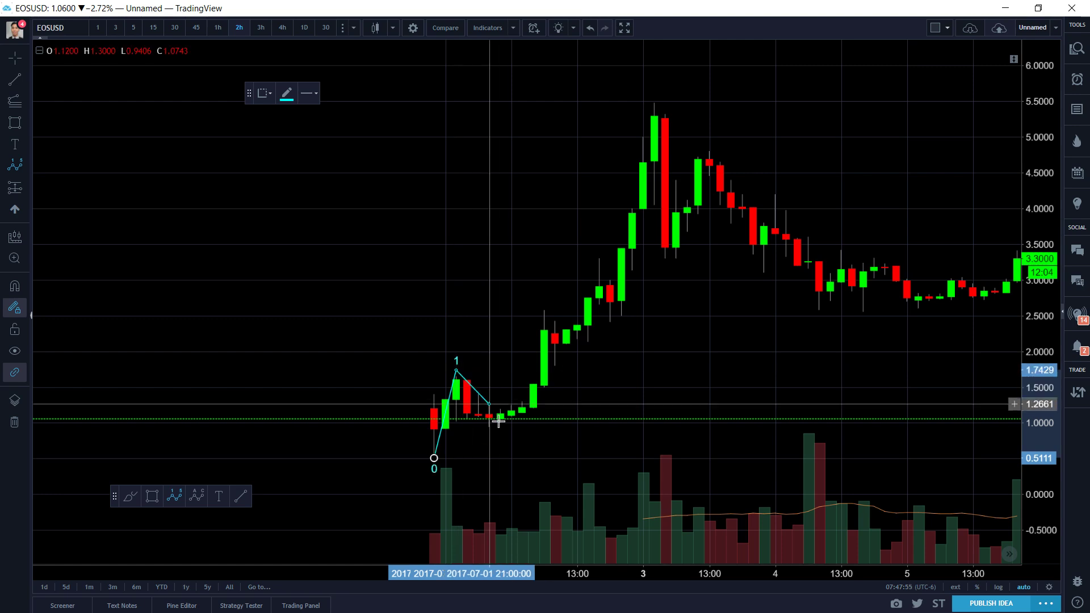
{"action": "left_click", "coordinate": [490, 429]}
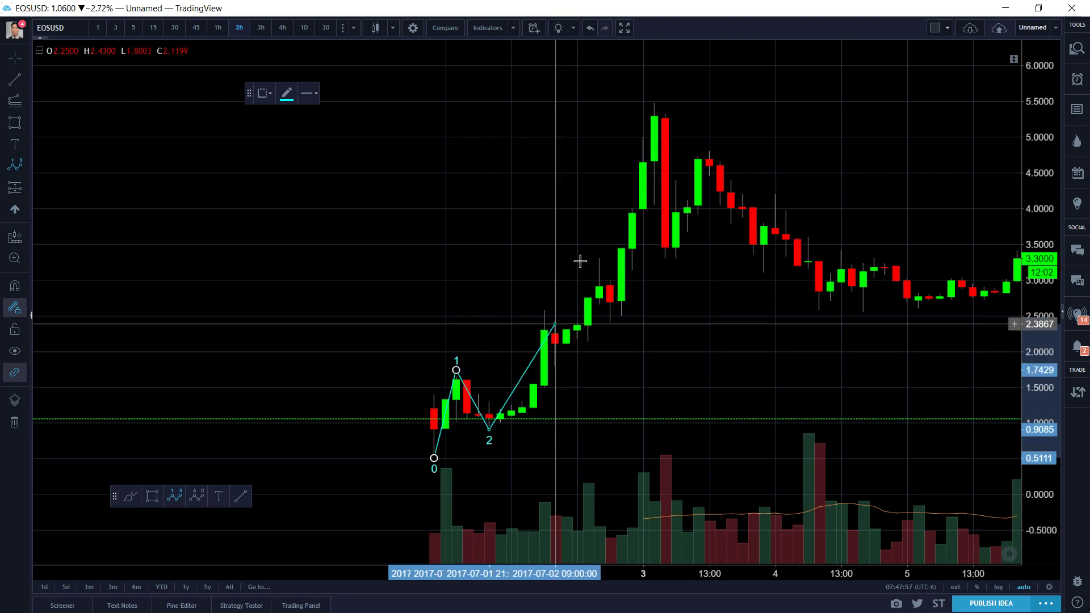
{"action": "left_click", "coordinate": [655, 105]}
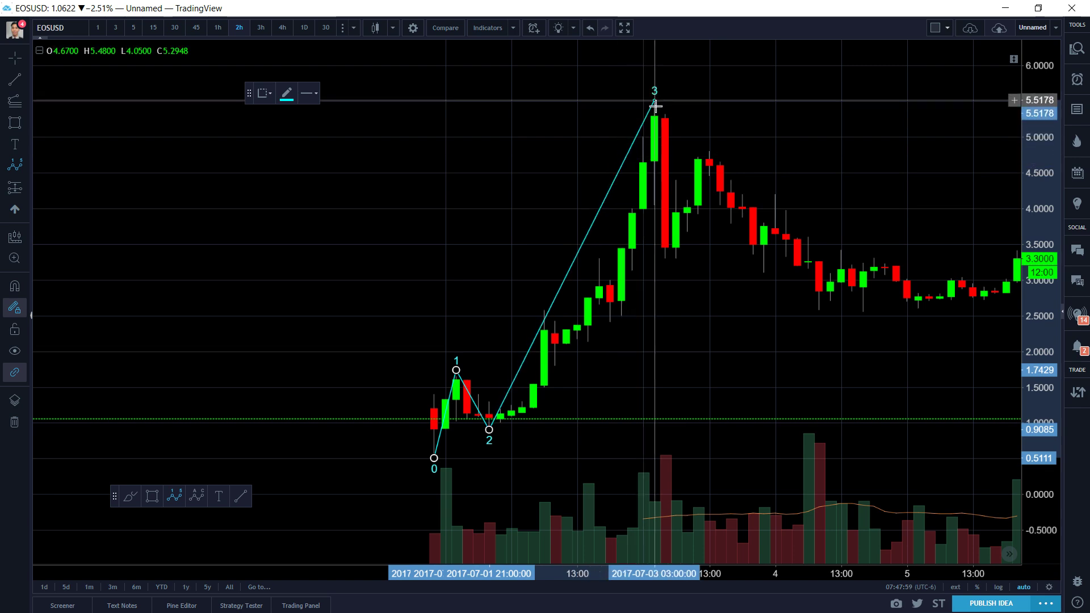
{"action": "left_click", "coordinate": [675, 256]}
{"action": "left_click", "coordinate": [713, 148]}
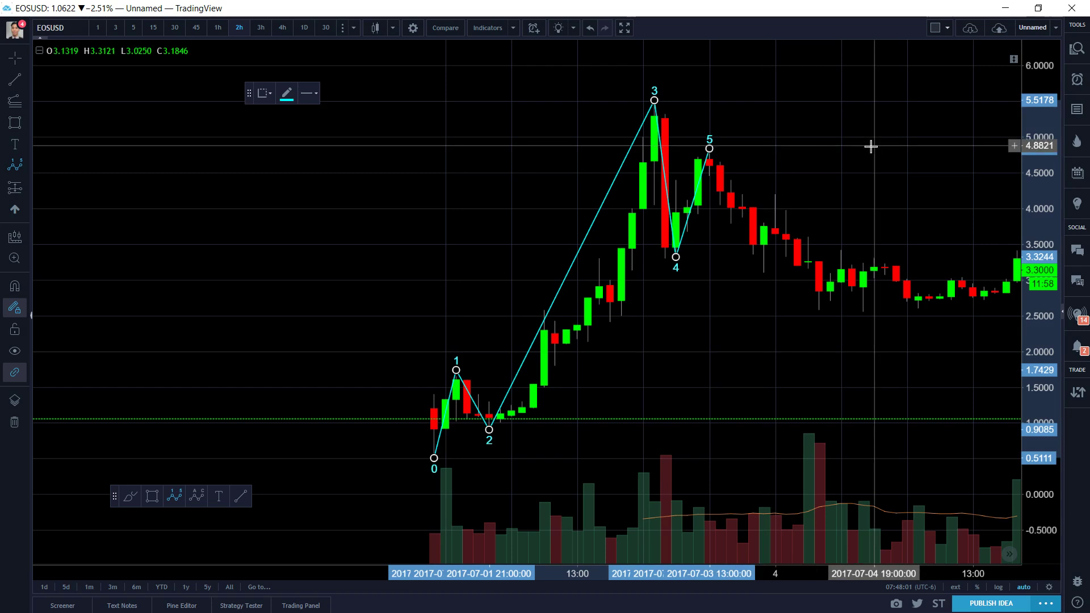
{"action": "left_click", "coordinate": [22, 164]}
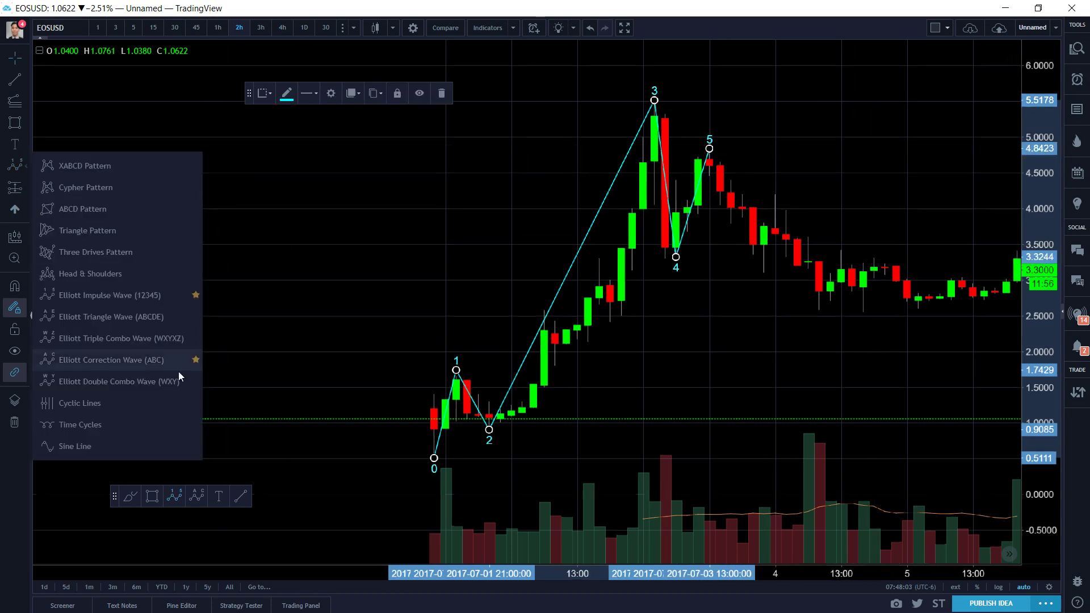
{"action": "left_click", "coordinate": [151, 294]}
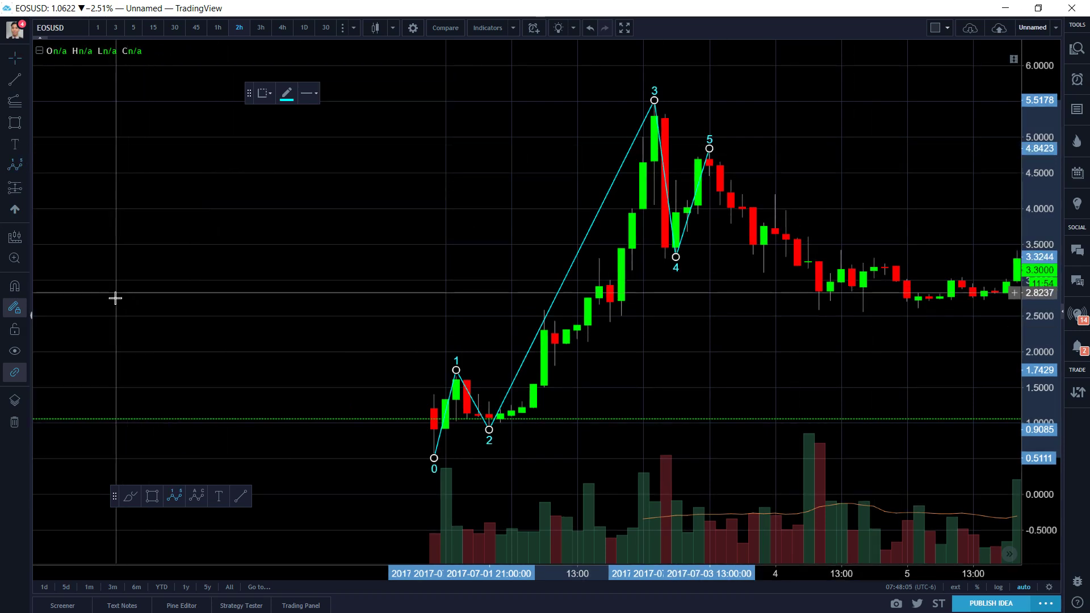
{"action": "left_click", "coordinate": [115, 302]}
{"action": "left_click", "coordinate": [181, 168]}
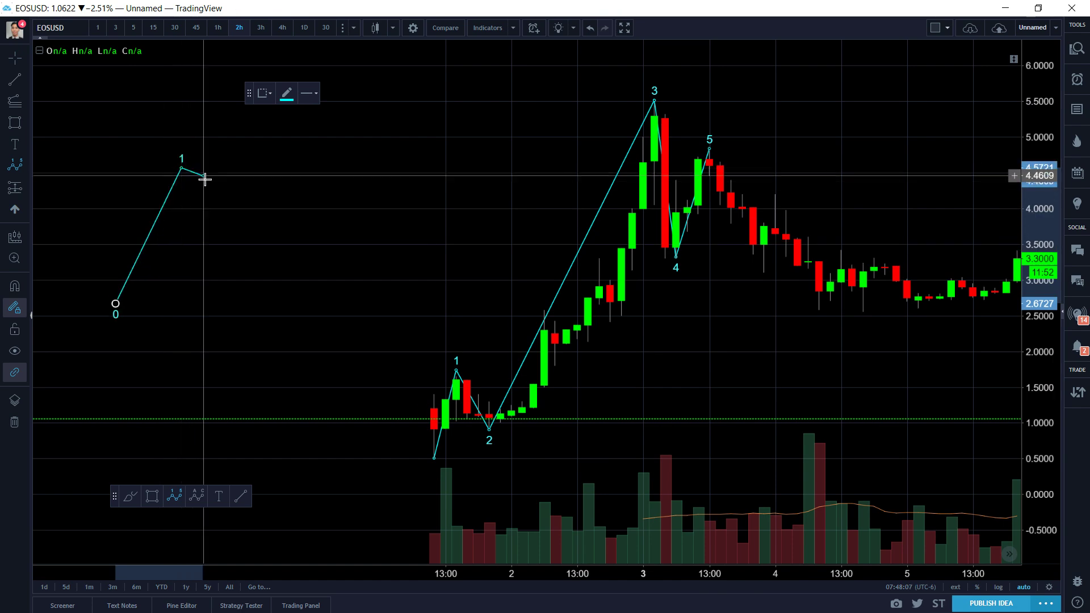
{"action": "left_click", "coordinate": [214, 216]}
{"action": "key", "text": "Escape"}
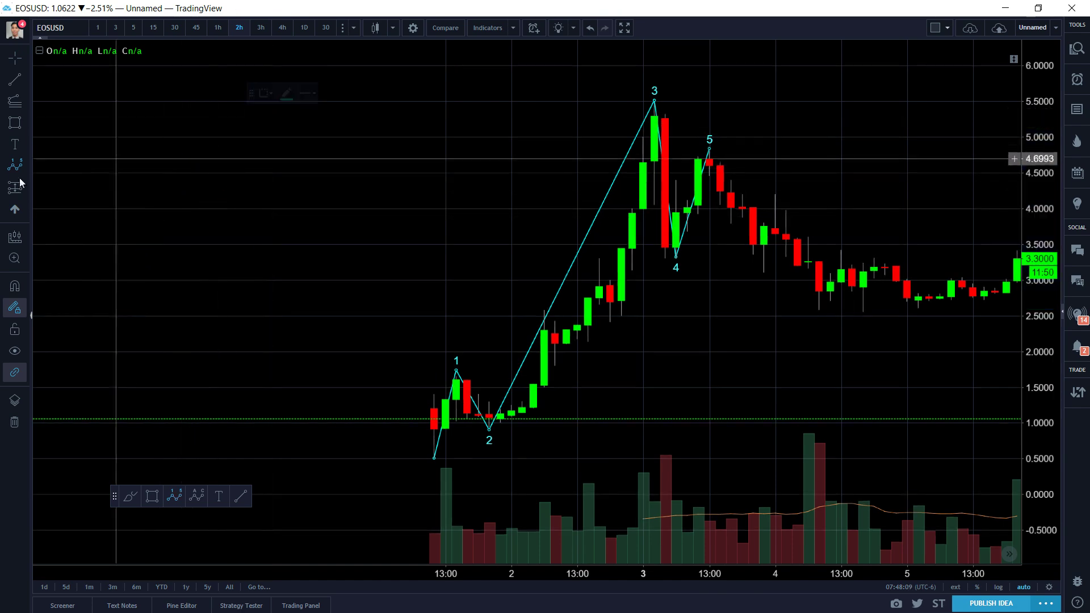
Step: Draw a sample Elliott Impulse Wave in the empty area before the candles, with points at about 1.71, 3.36, 2.73, 4.45, 3.41 and 5.18
{"action": "left_click", "coordinate": [22, 165]}
{"action": "left_click", "coordinate": [16, 170]}
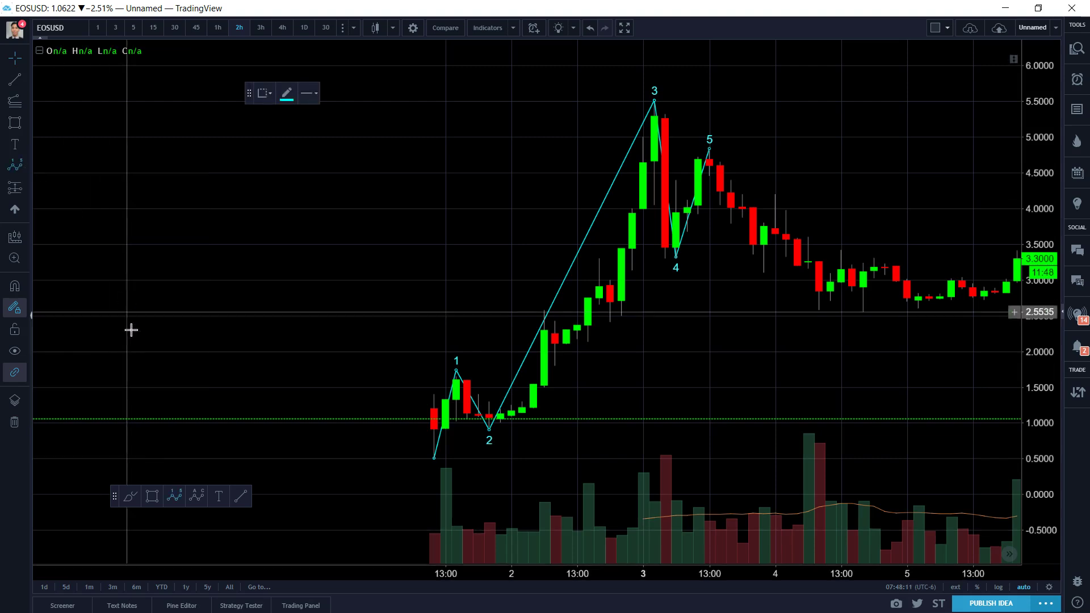
{"action": "left_click", "coordinate": [115, 372]}
{"action": "left_click", "coordinate": [181, 254]}
{"action": "left_click", "coordinate": [203, 299]}
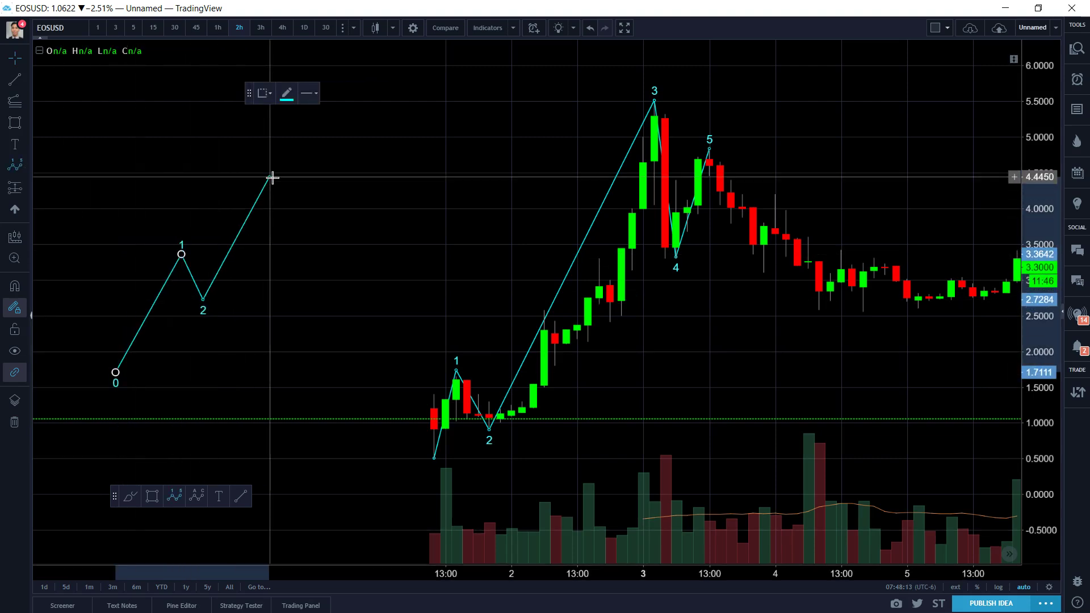
{"action": "left_click", "coordinate": [269, 177]}
{"action": "left_click", "coordinate": [302, 250]}
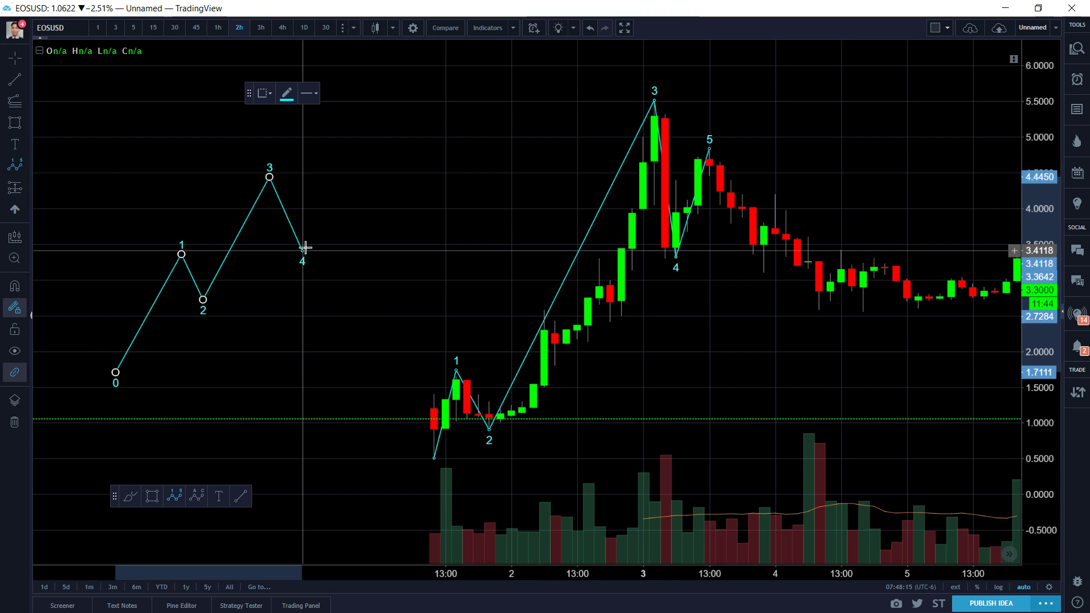
{"action": "left_click", "coordinate": [357, 124]}
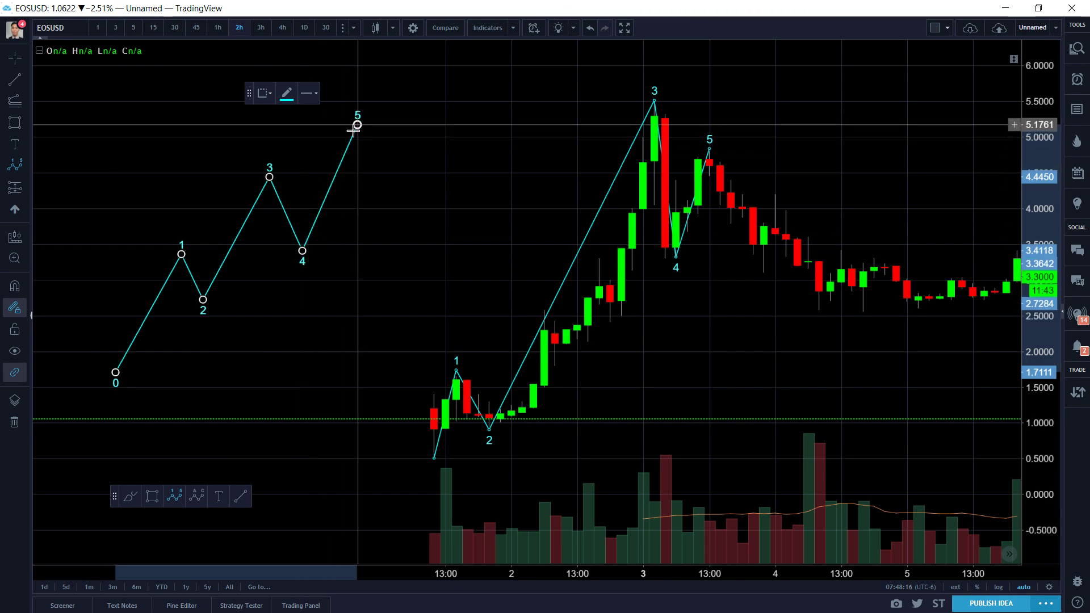
Step: Add an Elliott Correction Wave (ABC) from the sample's wave 5, with a at about 3.86, b at 4.66 and c at 3.17
{"action": "left_click", "coordinate": [197, 496]}
{"action": "left_click", "coordinate": [357, 122]}
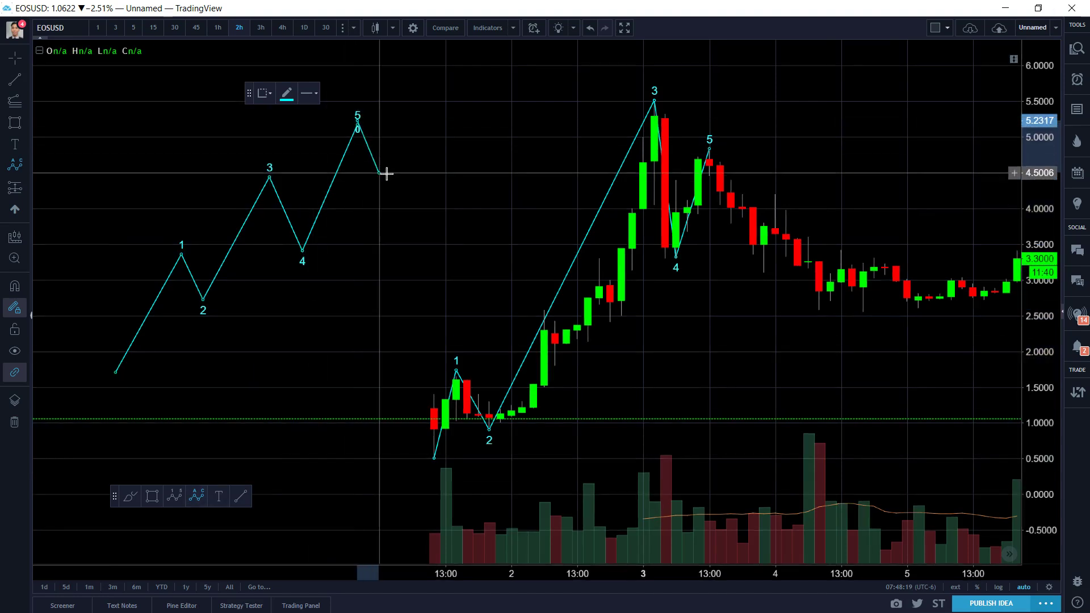
{"action": "left_click", "coordinate": [401, 218]}
{"action": "left_click", "coordinate": [434, 162]}
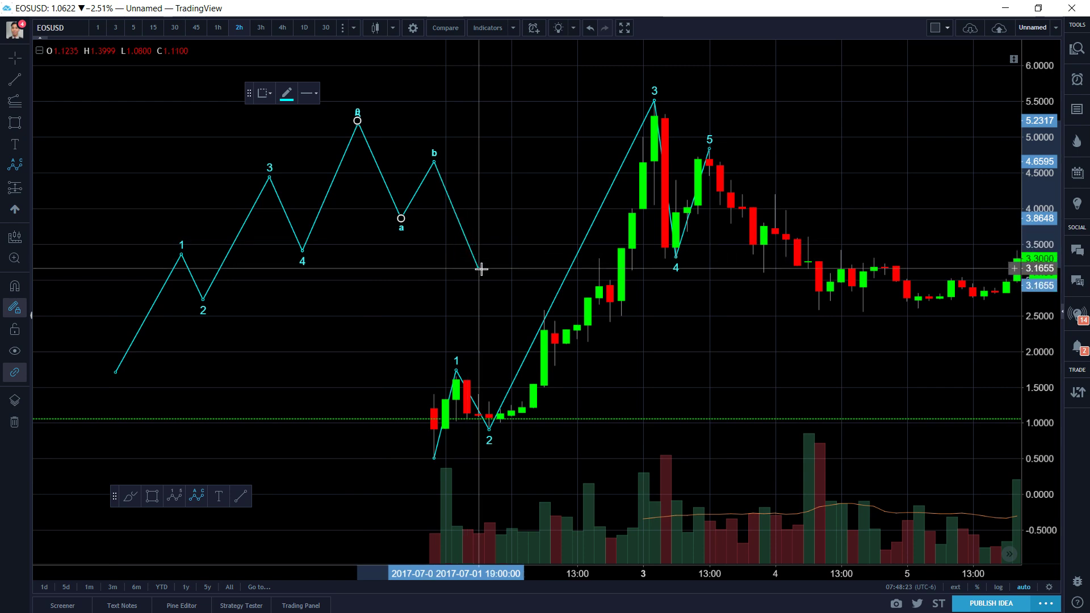
{"action": "left_click", "coordinate": [477, 269]}
{"action": "left_click", "coordinate": [502, 164]}
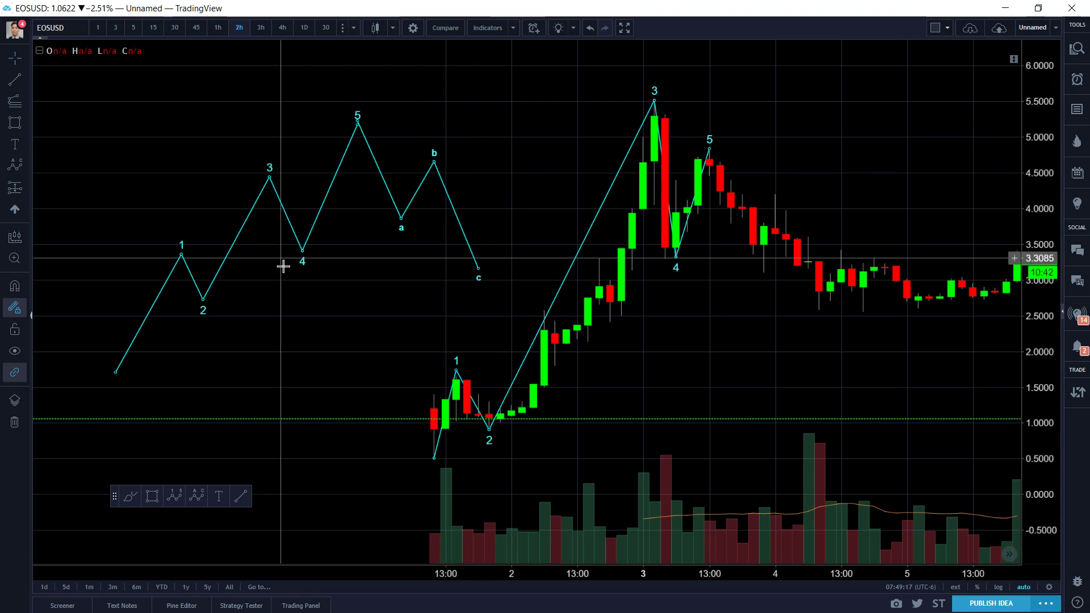
Step: Draw a smaller Elliott Impulse Wave inside the sample's wave 1, from about 1.71 through 2.39, 2.18, 3.06 and 2.89 to wave 1's peak
{"action": "left_click_drag", "start_coordinate": [332, 278], "coordinate": [493, 296]}
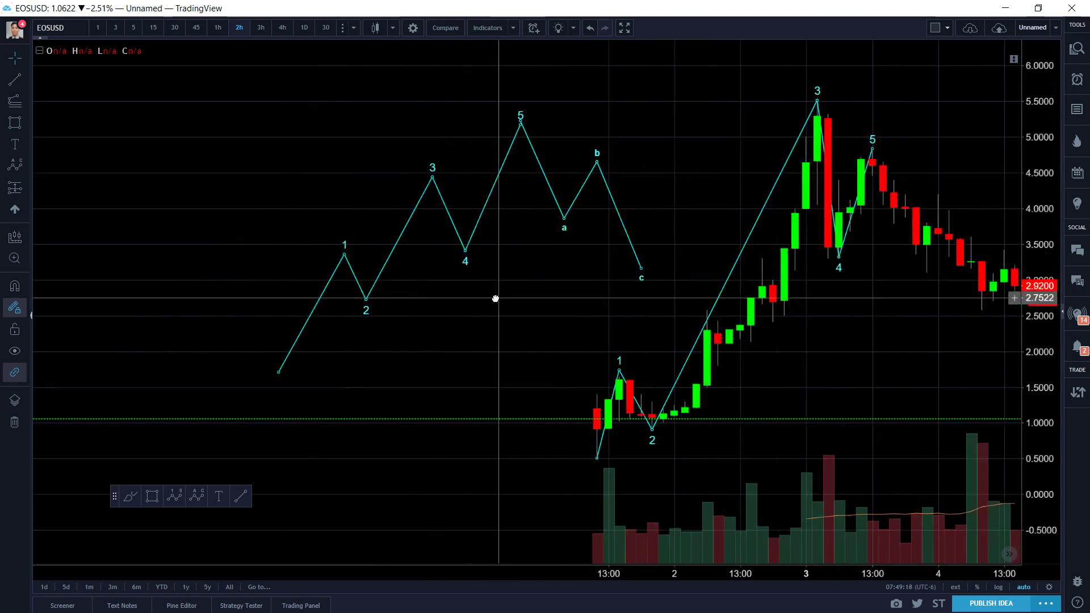
{"action": "left_click", "coordinate": [26, 166]}
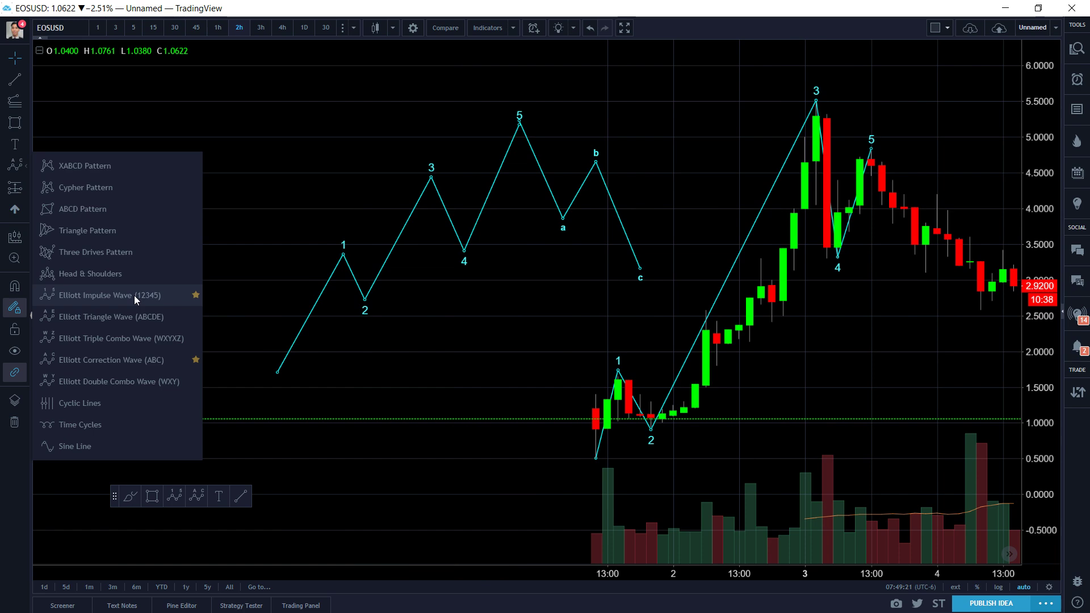
{"action": "left_click", "coordinate": [110, 295]}
{"action": "left_click", "coordinate": [277, 371]}
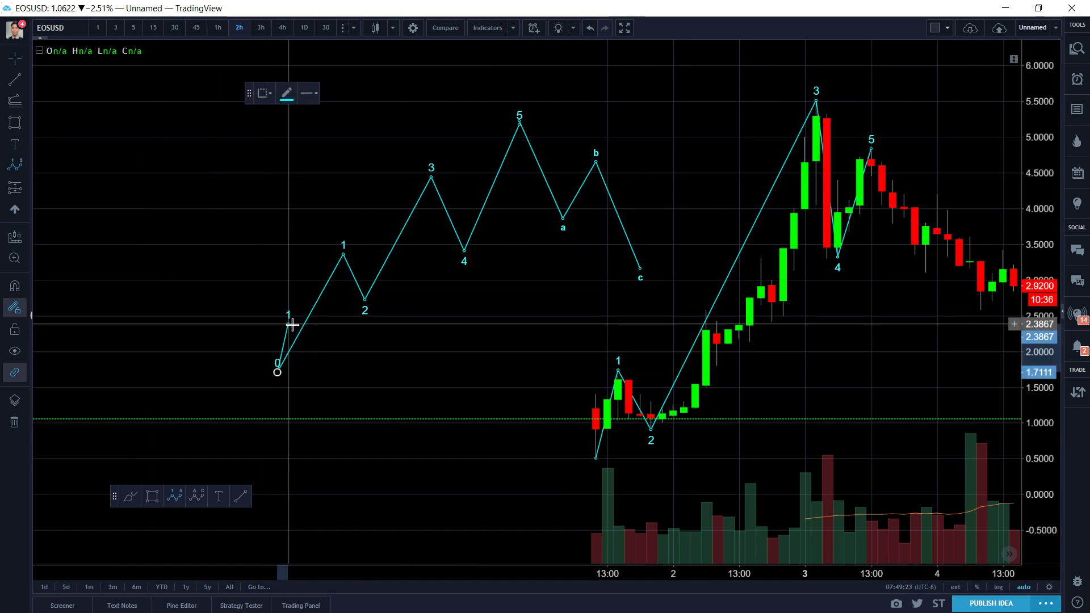
{"action": "left_click", "coordinate": [288, 324]}
{"action": "left_click", "coordinate": [309, 338]}
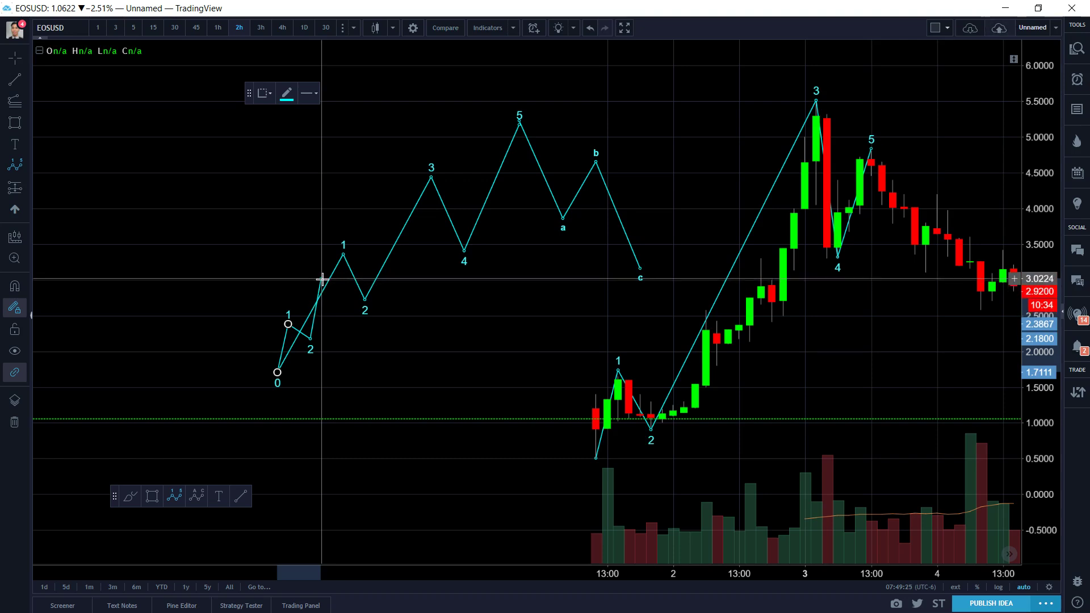
{"action": "left_click", "coordinate": [321, 276]}
{"action": "left_click", "coordinate": [332, 289]}
{"action": "left_click", "coordinate": [343, 255]}
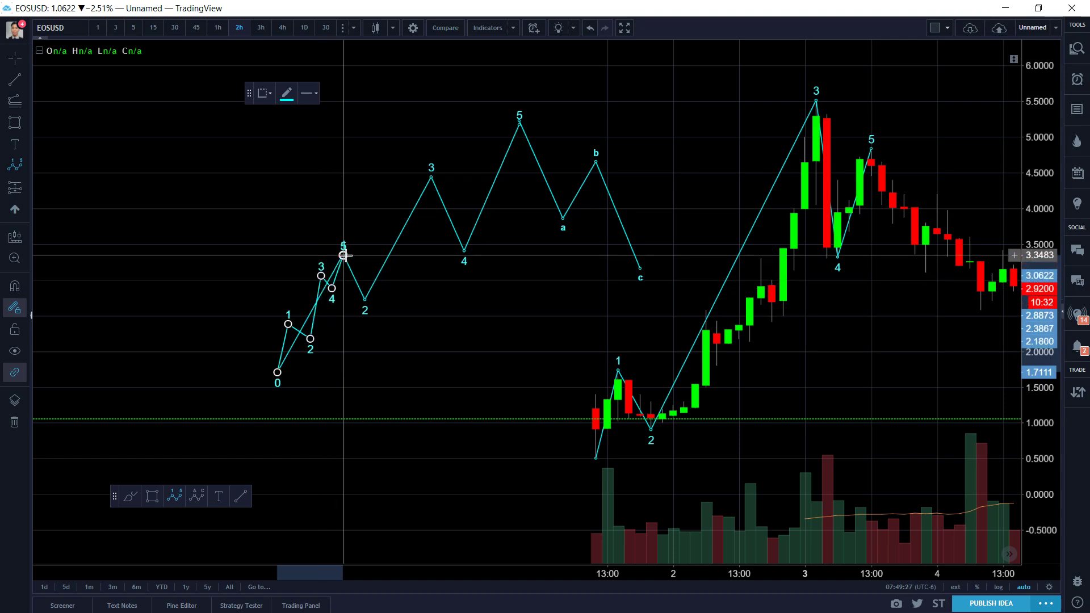
Step: Move the sample impulse wave's start point to an earlier time at about 1.67 and delete the smaller wave inside its wave 1
{"action": "left_click_drag", "start_coordinate": [171, 212], "coordinate": [490, 231]}
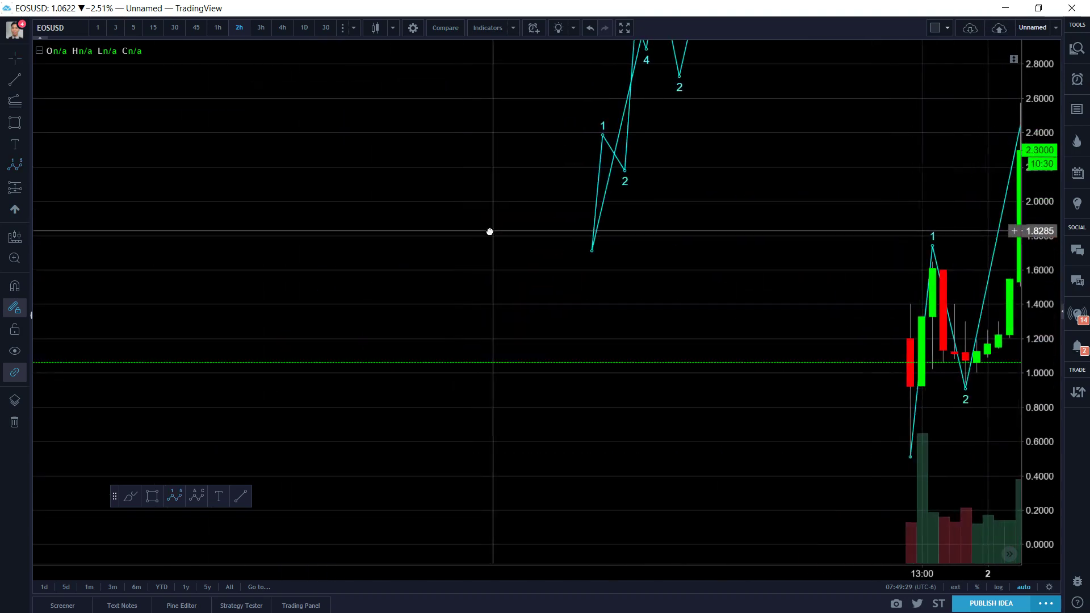
{"action": "scroll", "coordinate": [513, 187], "scroll_direction": "up", "scroll_amount": 2}
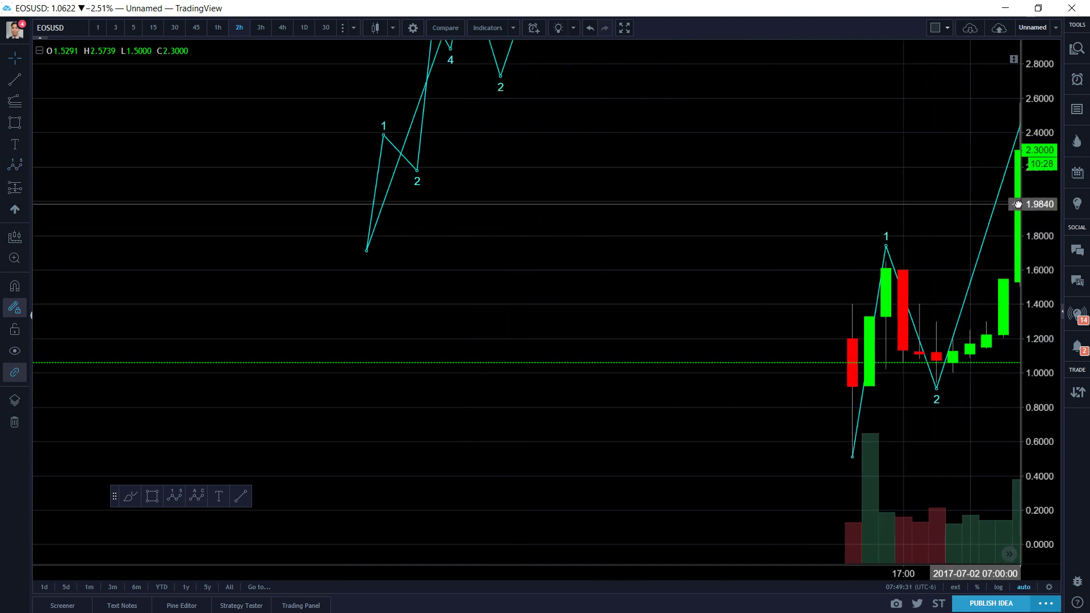
{"action": "right_click", "coordinate": [1047, 185]}
{"action": "left_click", "coordinate": [990, 255]}
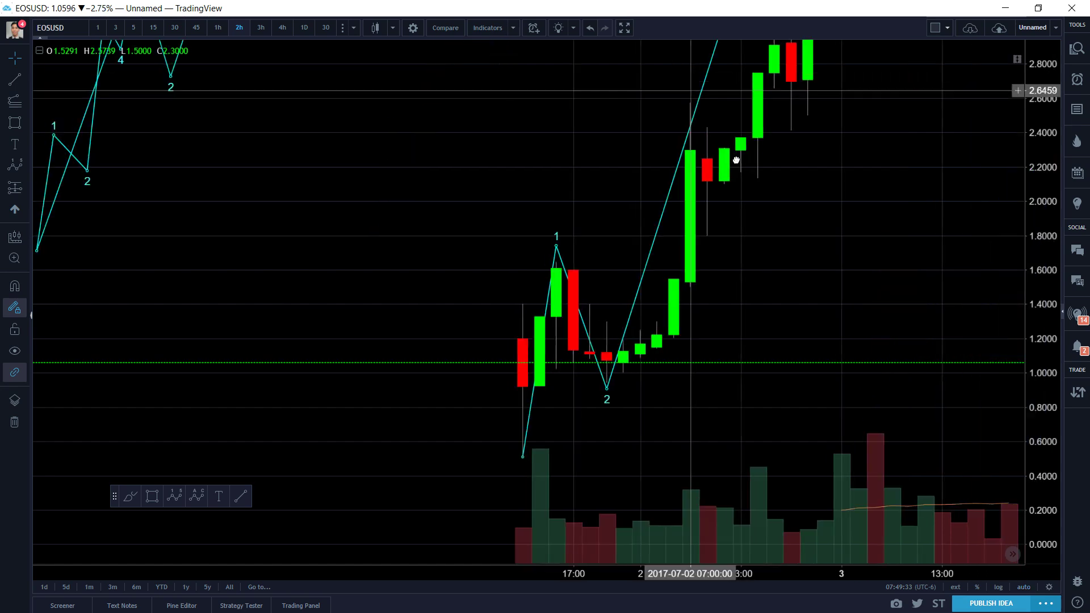
{"action": "left_click_drag", "start_coordinate": [736, 160], "coordinate": [850, 164]}
{"action": "left_click_drag", "start_coordinate": [348, 180], "coordinate": [729, 423]}
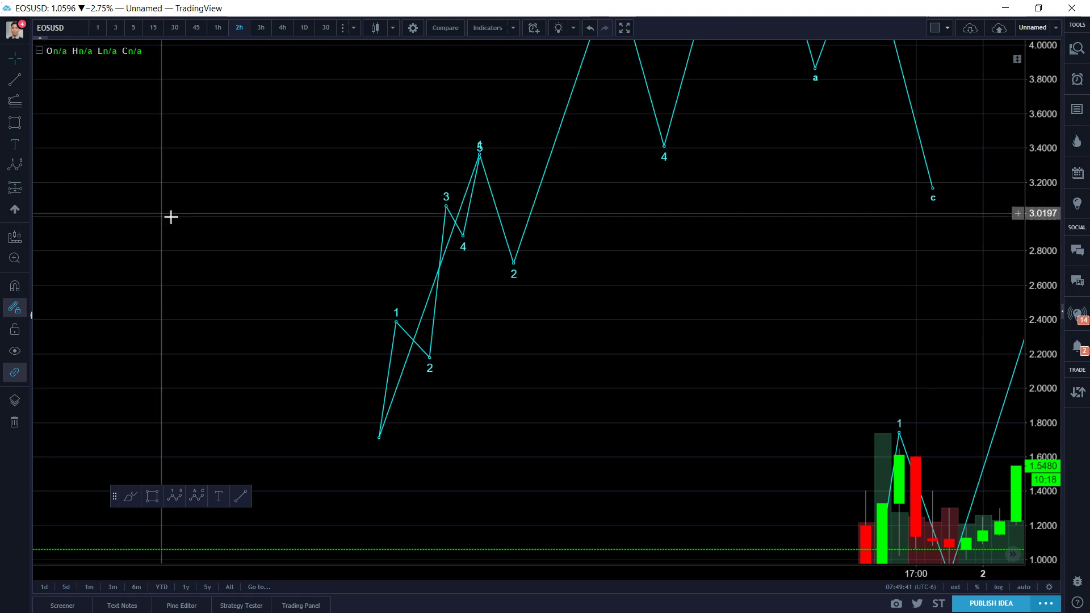
{"action": "mouse_move", "coordinate": [378, 437]}
{"action": "left_mouse_down"}
{"action": "mouse_move", "coordinate": [260, 433]}
{"action": "mouse_move", "coordinate": [295, 455]}
{"action": "mouse_move", "coordinate": [326, 457]}
{"action": "mouse_move", "coordinate": [195, 445]}
{"action": "left_mouse_up"}
{"action": "key", "text": "Delete"}
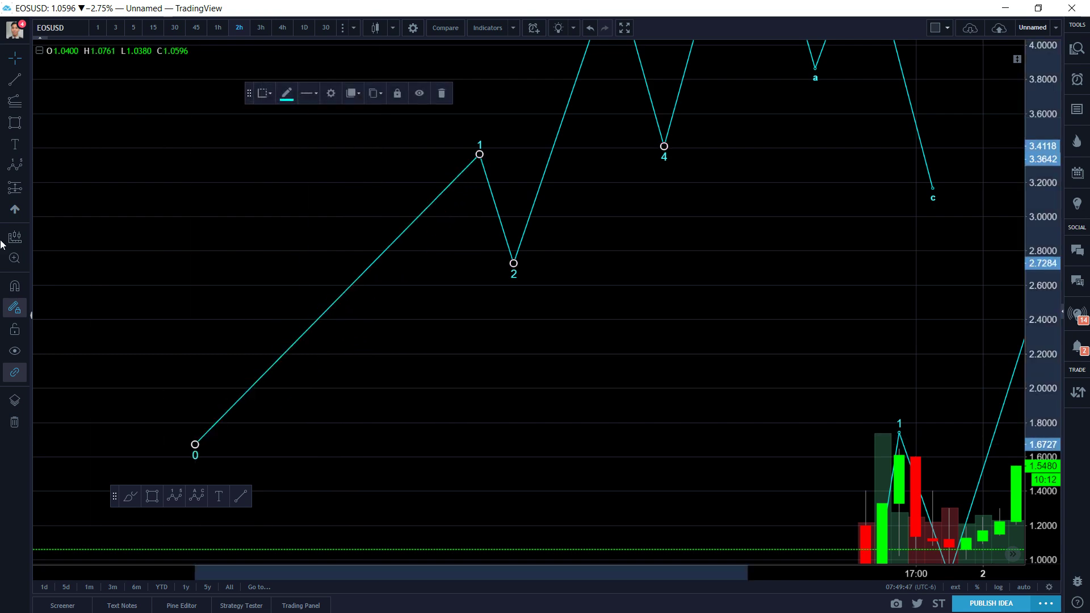
Step: Draw an Elliott Impulse Wave inside the sample's lengthened wave 1, with points at about 1.68, 2.57, 2.24, 3.24, 2.98 and 3.37
{"action": "left_click", "coordinate": [14, 165]}
{"action": "left_click", "coordinate": [195, 444]}
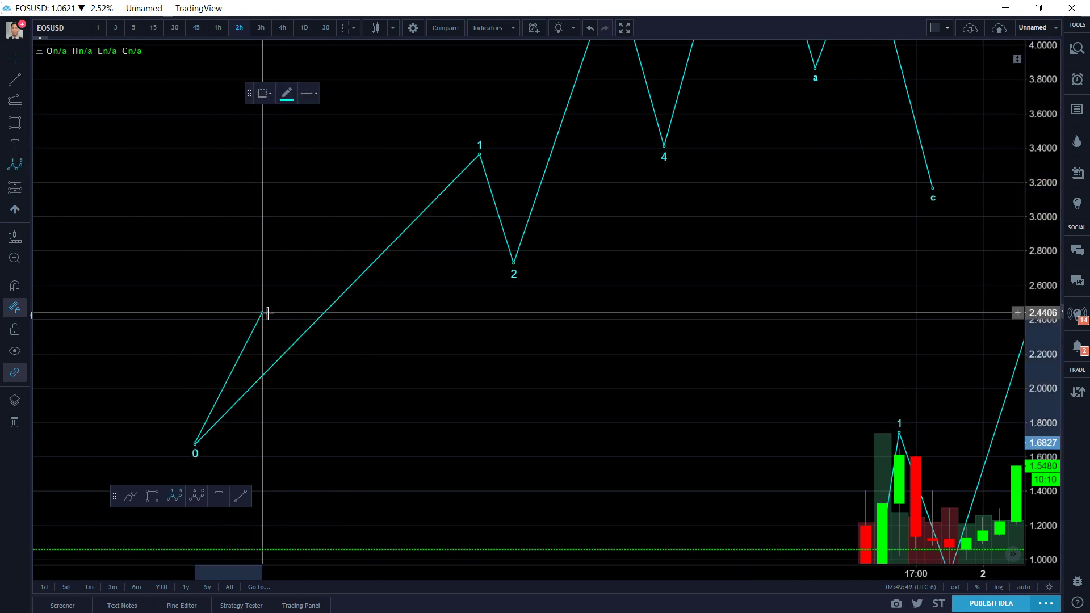
{"action": "left_click", "coordinate": [278, 292]}
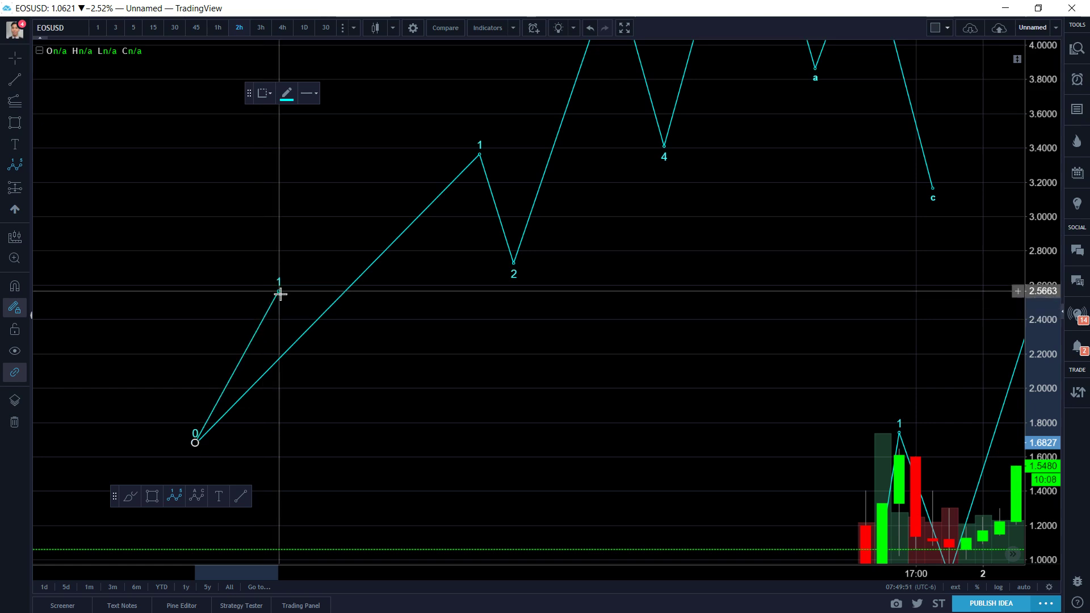
{"action": "left_click", "coordinate": [344, 348]}
{"action": "left_click", "coordinate": [429, 176]}
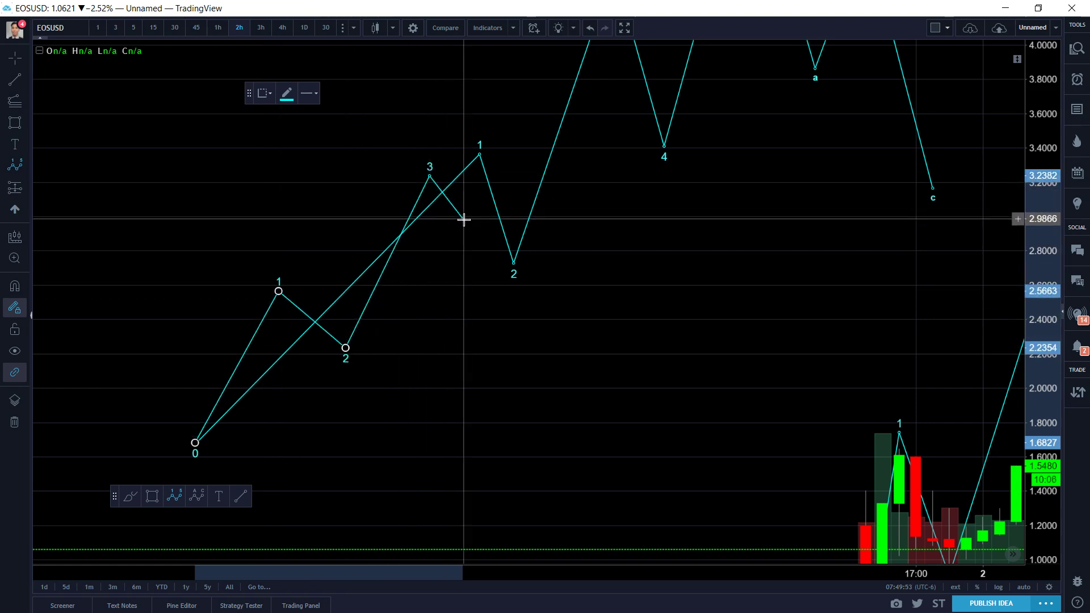
{"action": "left_click", "coordinate": [464, 219]}
{"action": "left_click", "coordinate": [480, 153]}
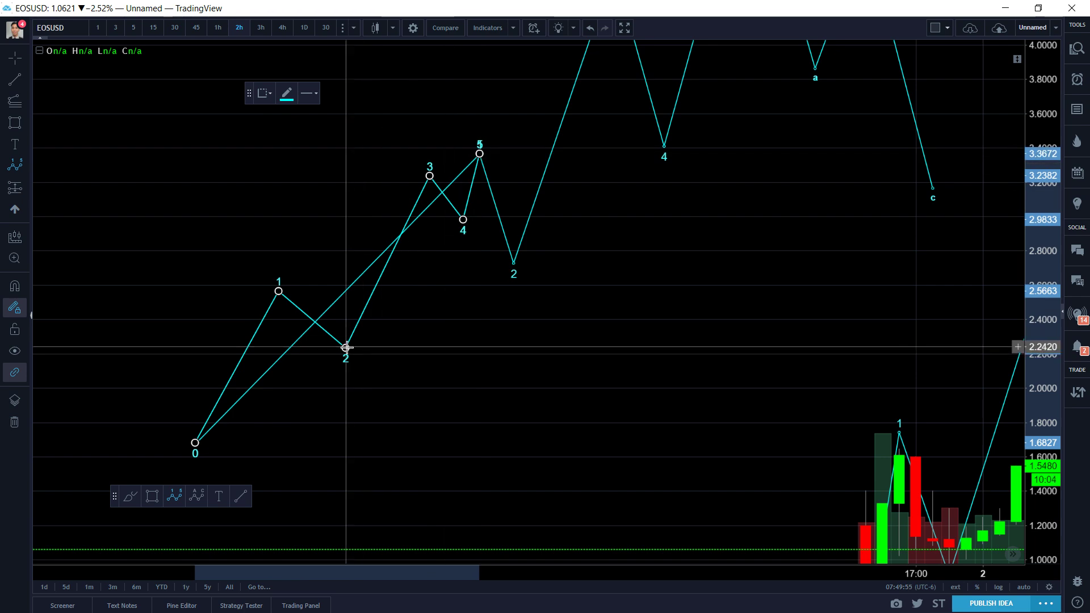
Step: Nest another Elliott Impulse Wave inside the subwave's wave 3, with points at about 2.24, 2.64, 2.54, 3.13, 3.09 and 3.24
{"action": "left_click", "coordinate": [346, 348]}
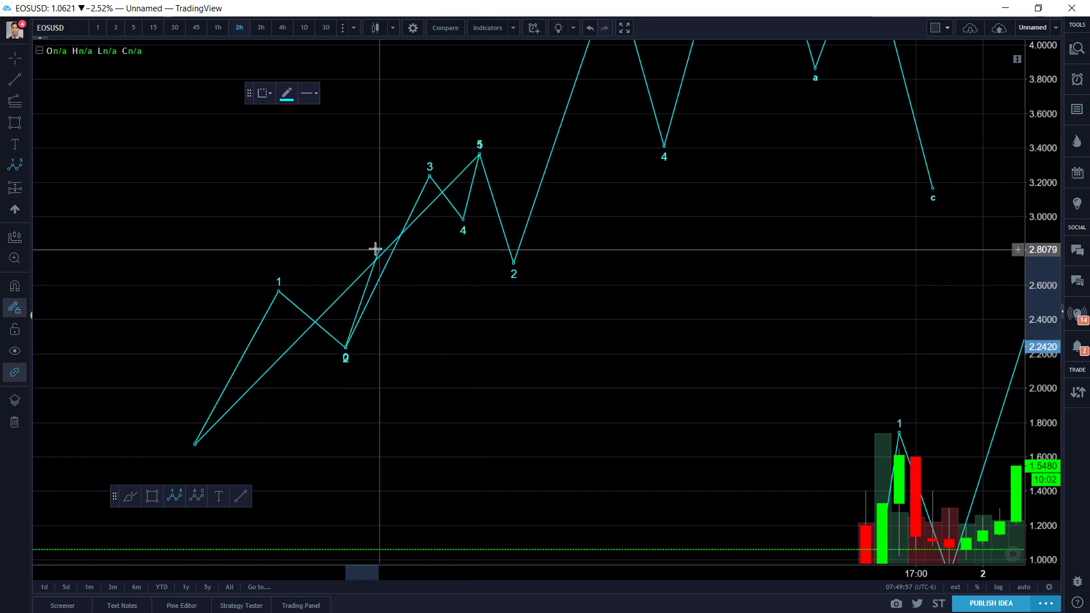
{"action": "left_click", "coordinate": [362, 279]}
{"action": "left_click", "coordinate": [379, 294]}
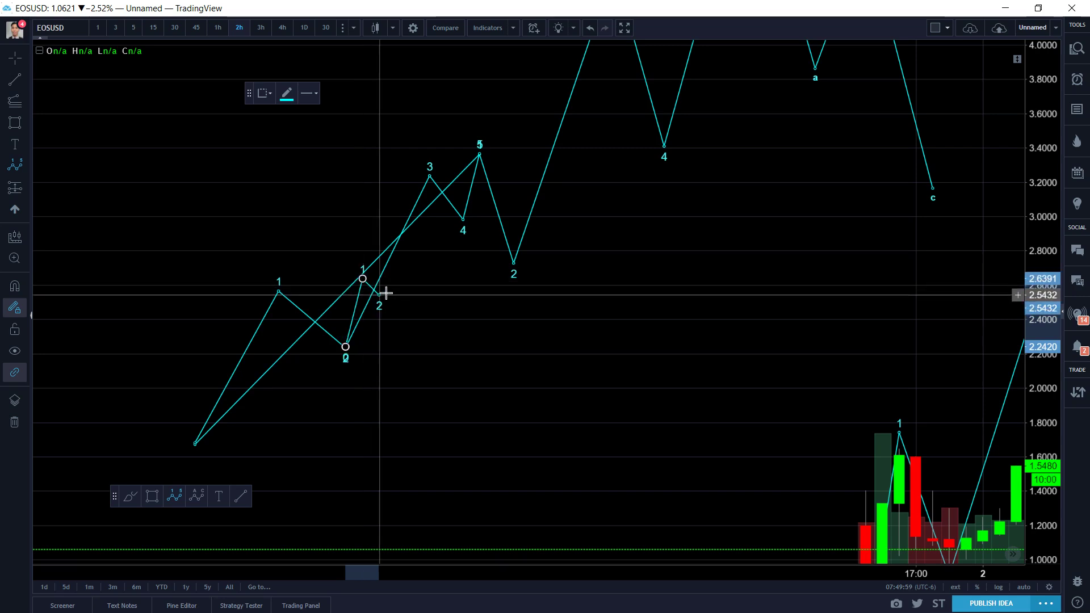
{"action": "left_click", "coordinate": [412, 194]}
{"action": "left_click", "coordinate": [429, 179]}
{"action": "left_click", "coordinate": [429, 176]}
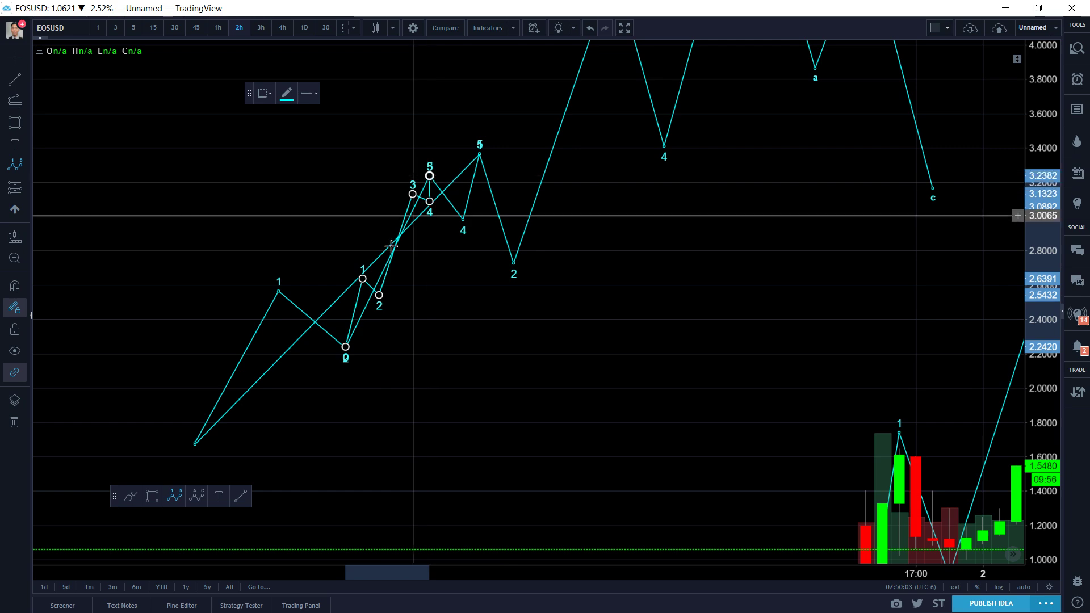
{"action": "left_click", "coordinate": [379, 291]}
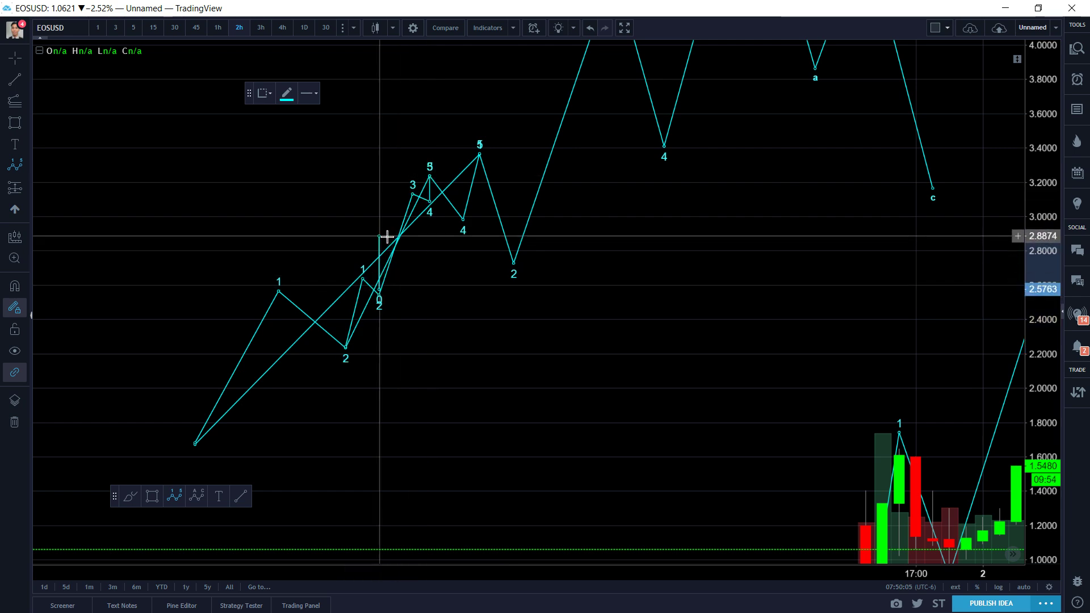
{"action": "key", "text": "Escape"}
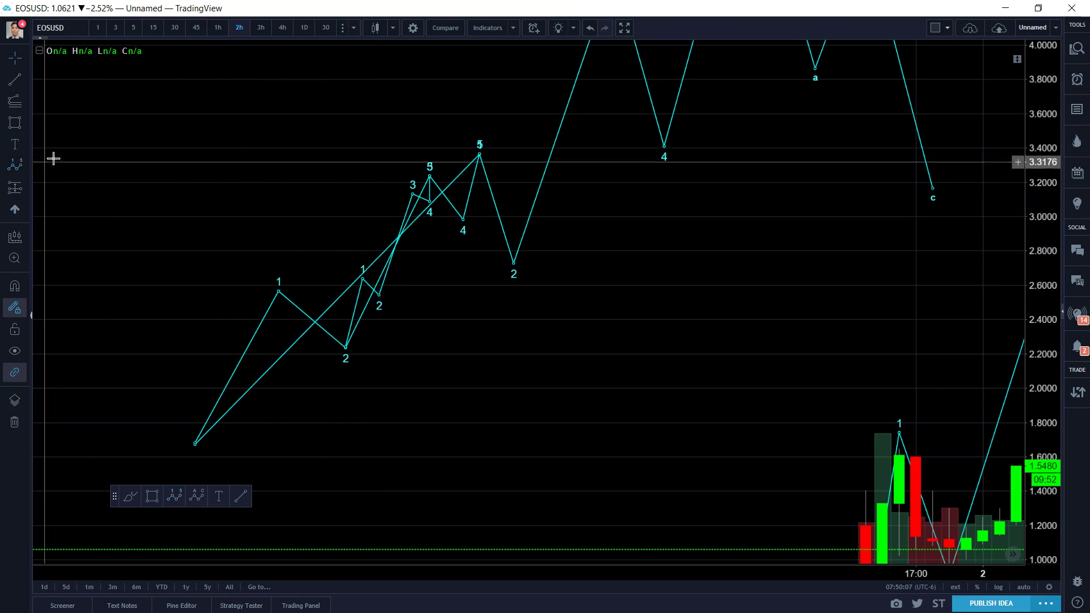
{"action": "left_click", "coordinate": [26, 165]}
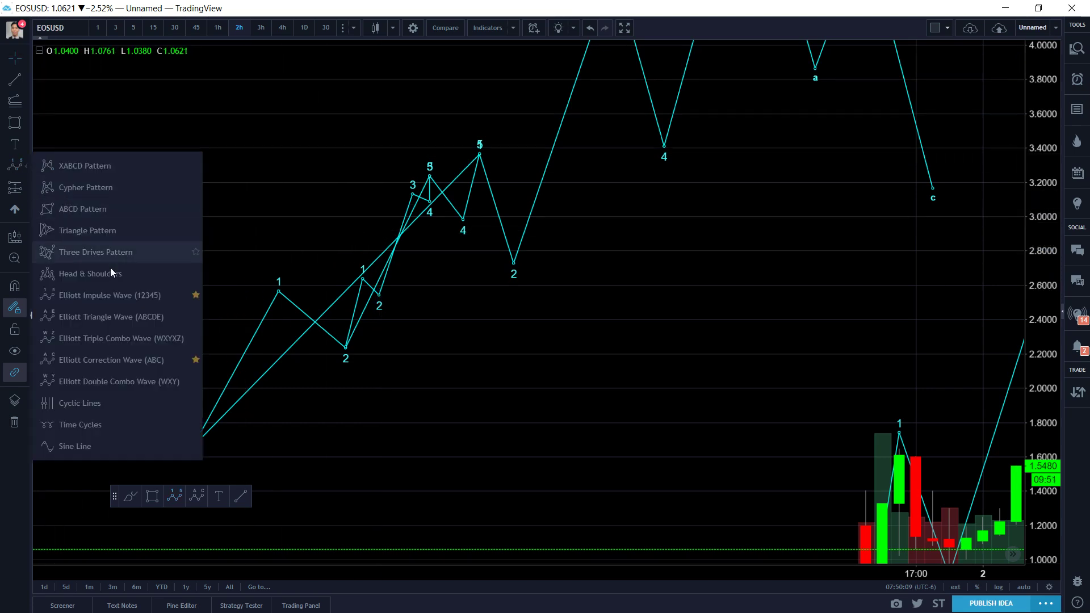
{"action": "left_click", "coordinate": [149, 292]}
{"action": "left_click", "coordinate": [278, 291]}
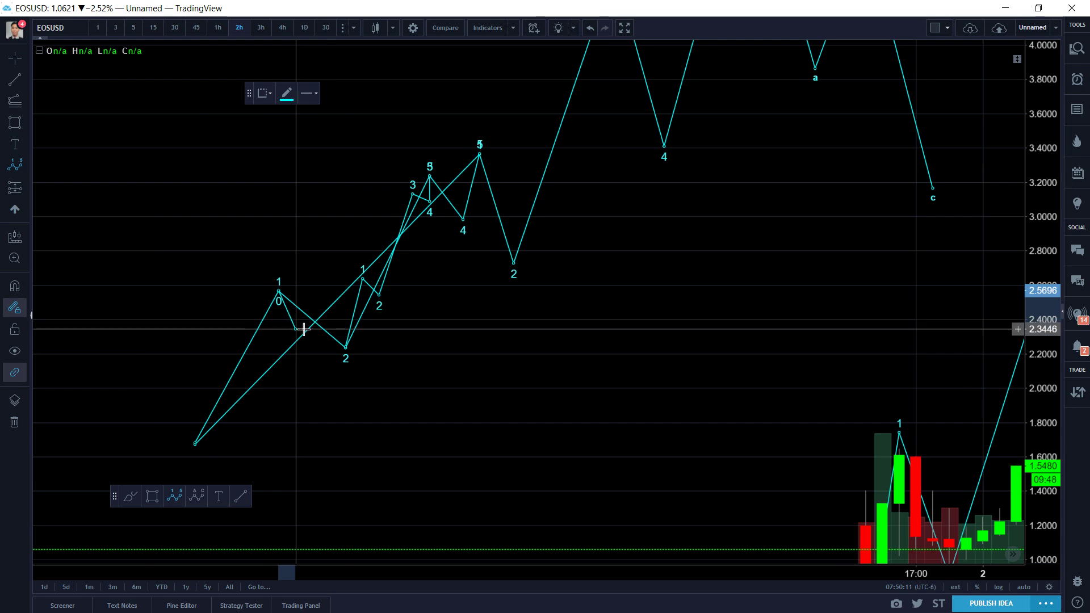
{"action": "left_click", "coordinate": [295, 329]}
{"action": "left_click", "coordinate": [329, 301]}
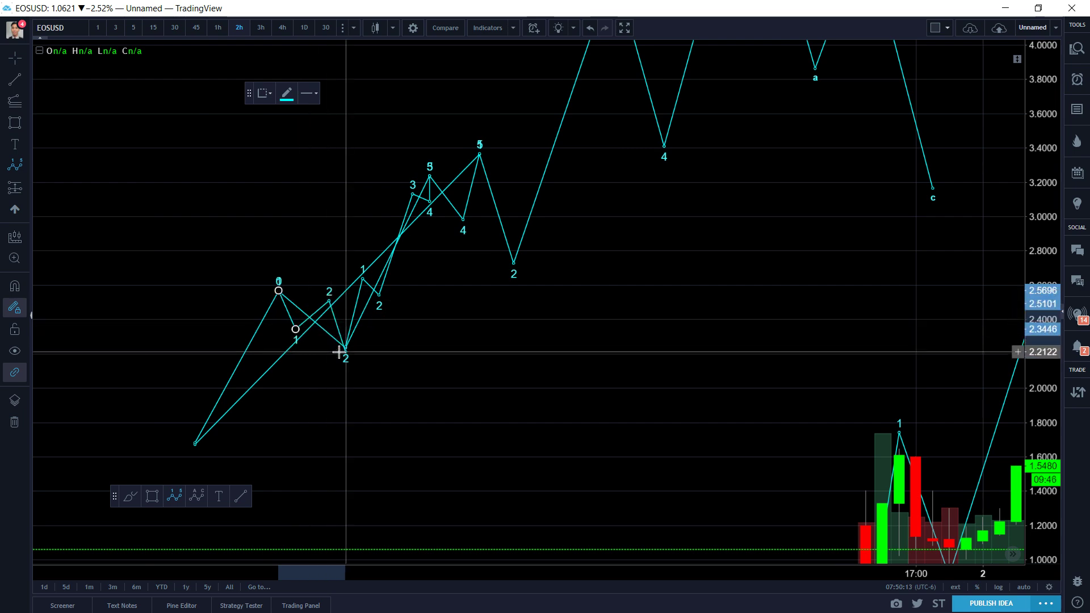
{"action": "key", "text": "Escape"}
Step: Turn on auto scaling for the price axis so both the sample waves and the real price wave fit the chart
{"action": "left_click_drag", "start_coordinate": [761, 327], "coordinate": [596, 331]}
{"action": "scroll", "coordinate": [601, 330], "scroll_direction": "down", "scroll_amount": 5}
{"action": "right_click", "coordinate": [1045, 284]}
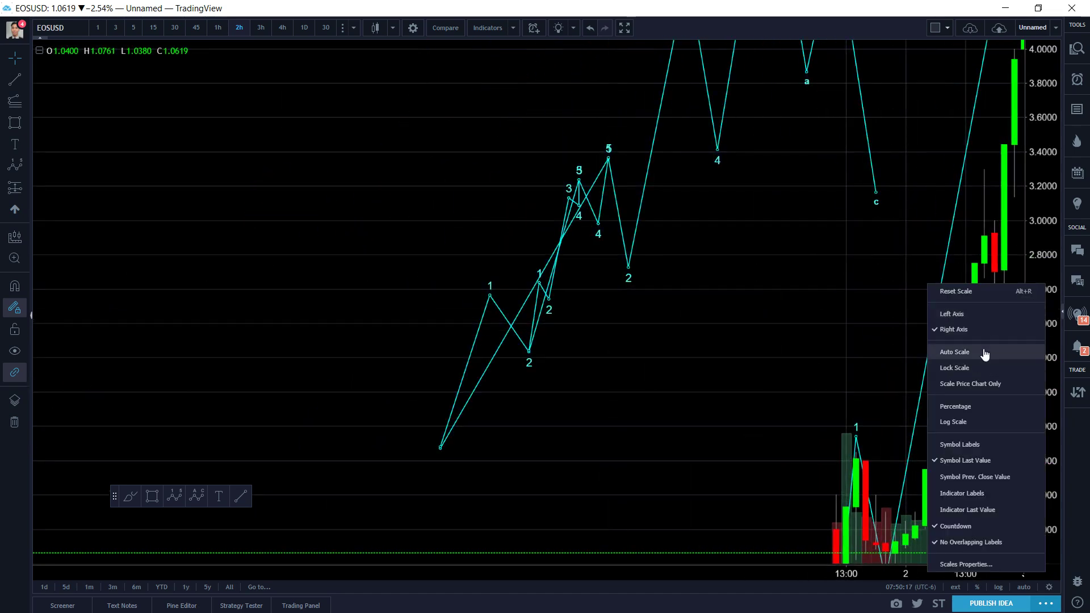
{"action": "left_click", "coordinate": [983, 350]}
{"action": "scroll", "coordinate": [912, 300], "scroll_direction": "down", "scroll_amount": 3}
{"action": "left_click_drag", "start_coordinate": [909, 299], "coordinate": [833, 308]}
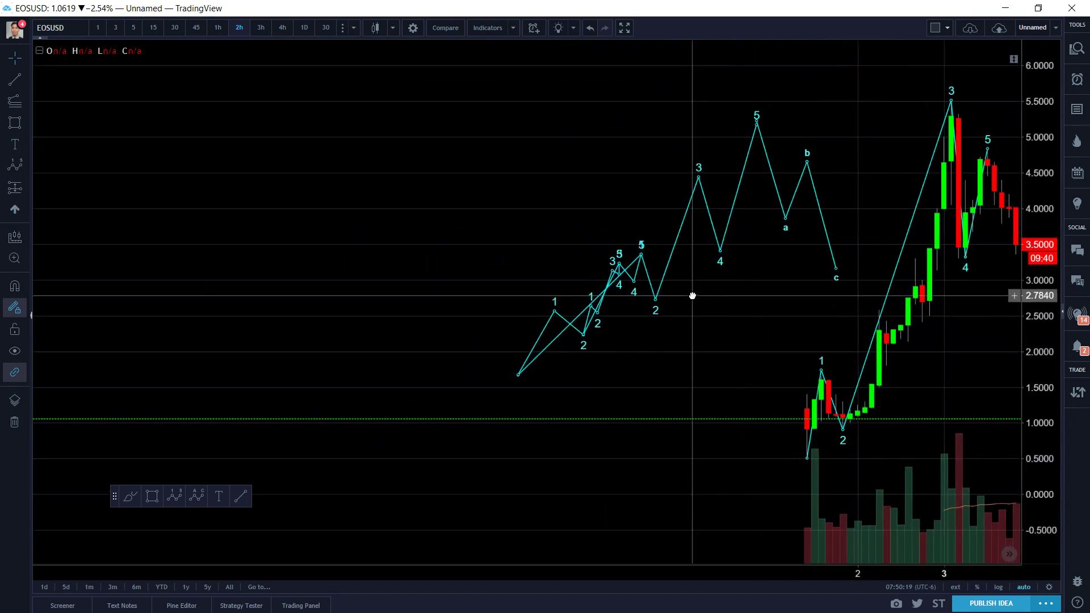
Step: Delete the nested subwaves, the sample impulse wave and the sample a-b-c correction drawn ahead of the candles
{"action": "left_click", "coordinate": [616, 268]}
{"action": "key", "text": "Delete"}
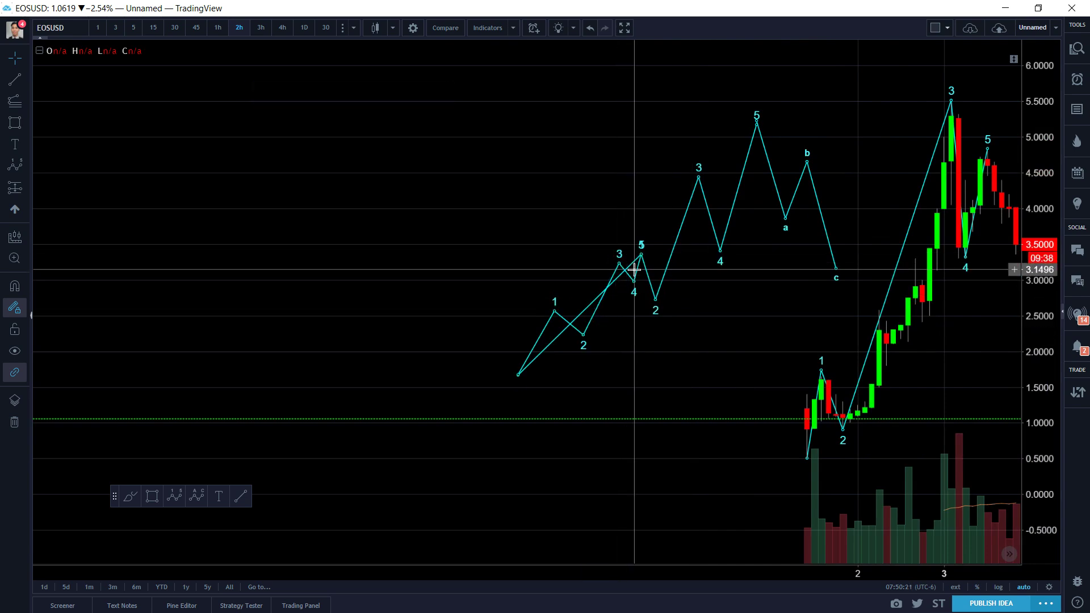
{"action": "left_click", "coordinate": [640, 273]}
{"action": "key", "text": "Delete"}
{"action": "left_click", "coordinate": [647, 274]}
{"action": "key", "text": "Delete"}
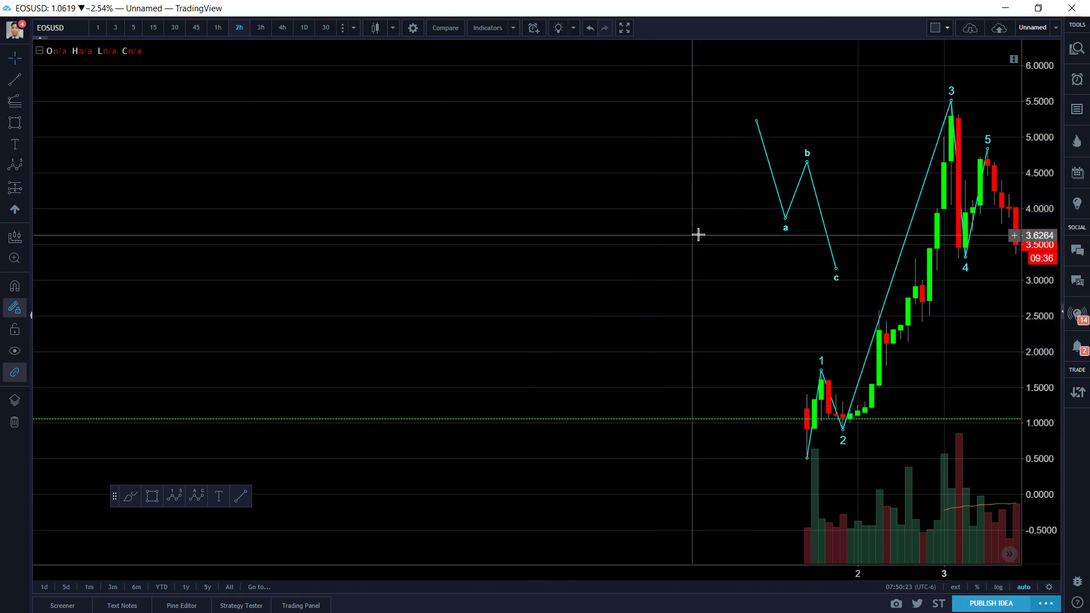
{"action": "left_click", "coordinate": [780, 199]}
{"action": "key", "text": "Delete"}
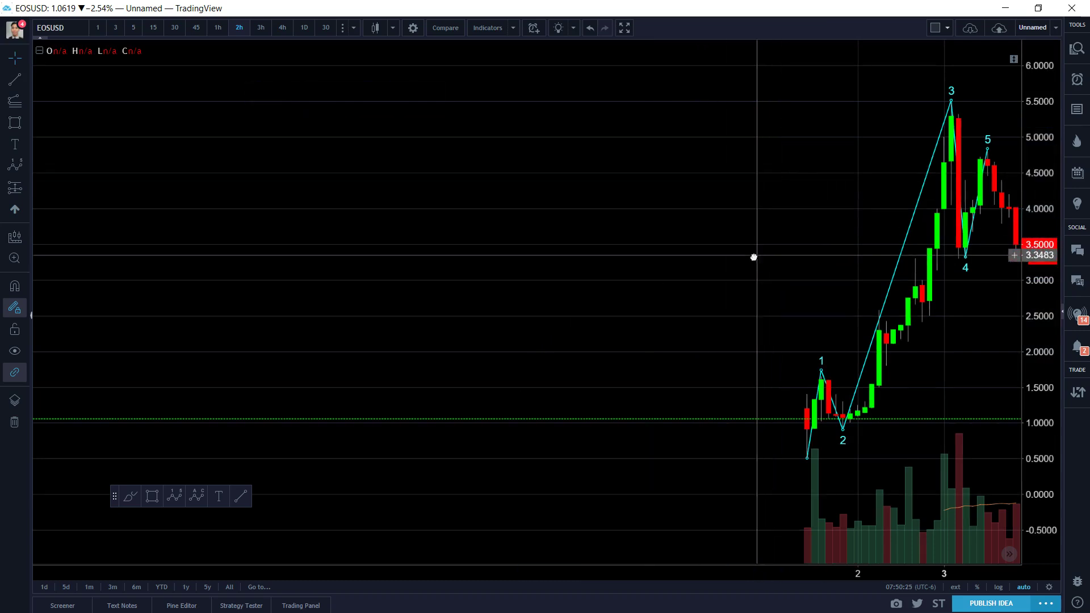
Step: Switch the chart to the 1-day interval
{"action": "left_click_drag", "start_coordinate": [755, 255], "coordinate": [653, 207]}
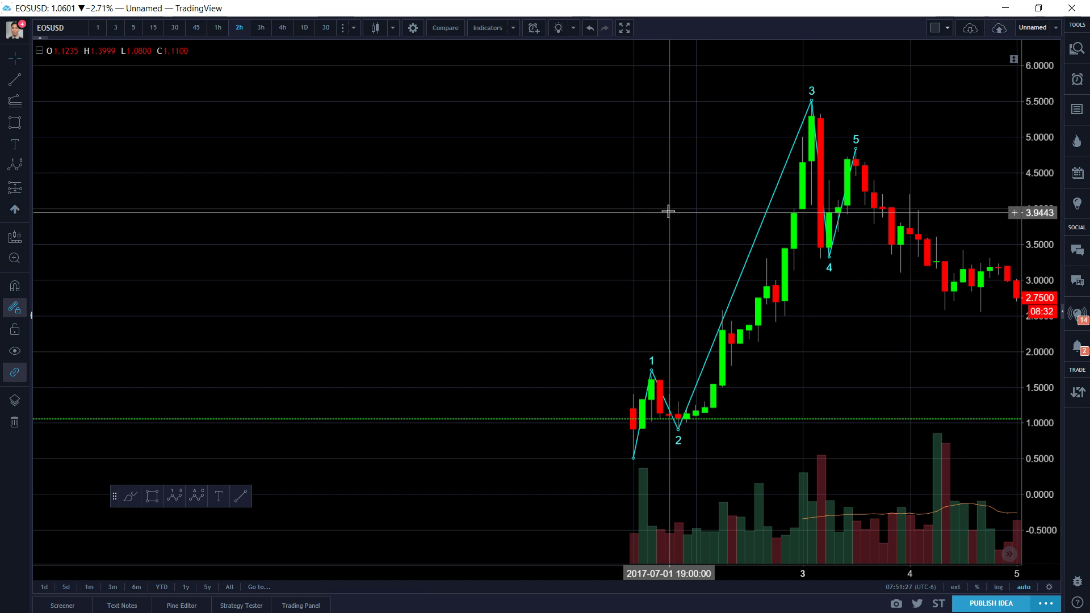
{"action": "right_click", "coordinate": [926, 337]}
{"action": "left_click_drag", "start_coordinate": [924, 336], "coordinate": [799, 328]}
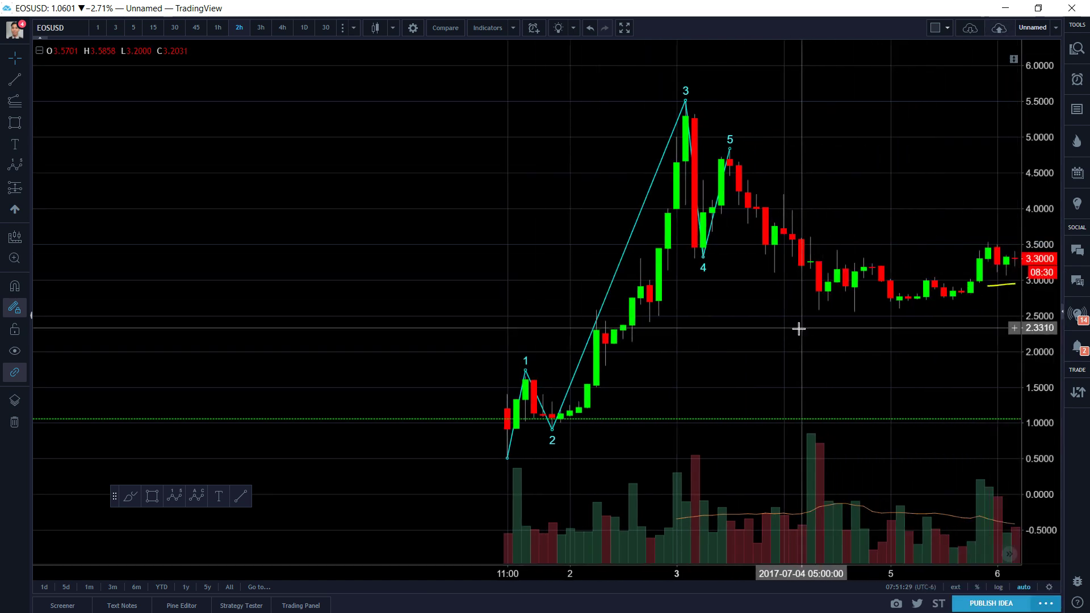
{"action": "scroll", "coordinate": [799, 329], "scroll_direction": "up", "scroll_amount": 3}
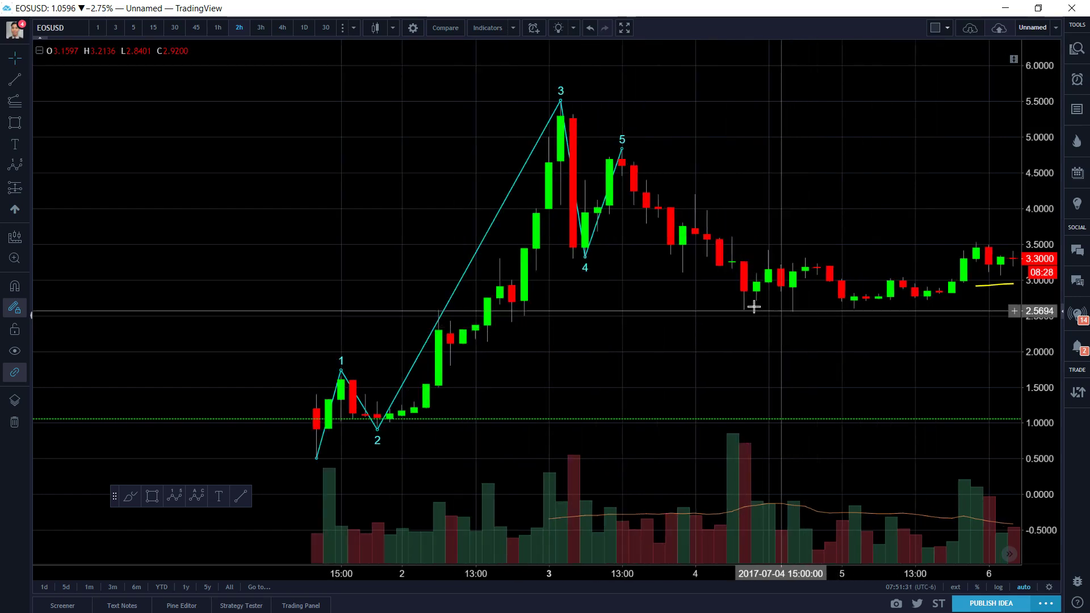
{"action": "scroll", "coordinate": [903, 218], "scroll_direction": "down", "scroll_amount": 1}
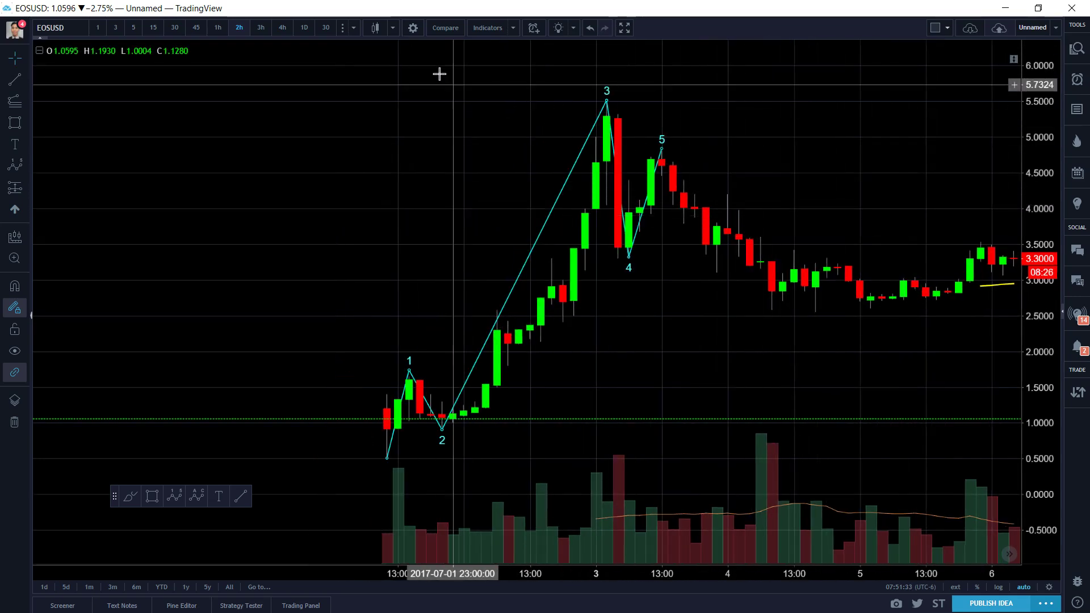
{"action": "left_click", "coordinate": [305, 33]}
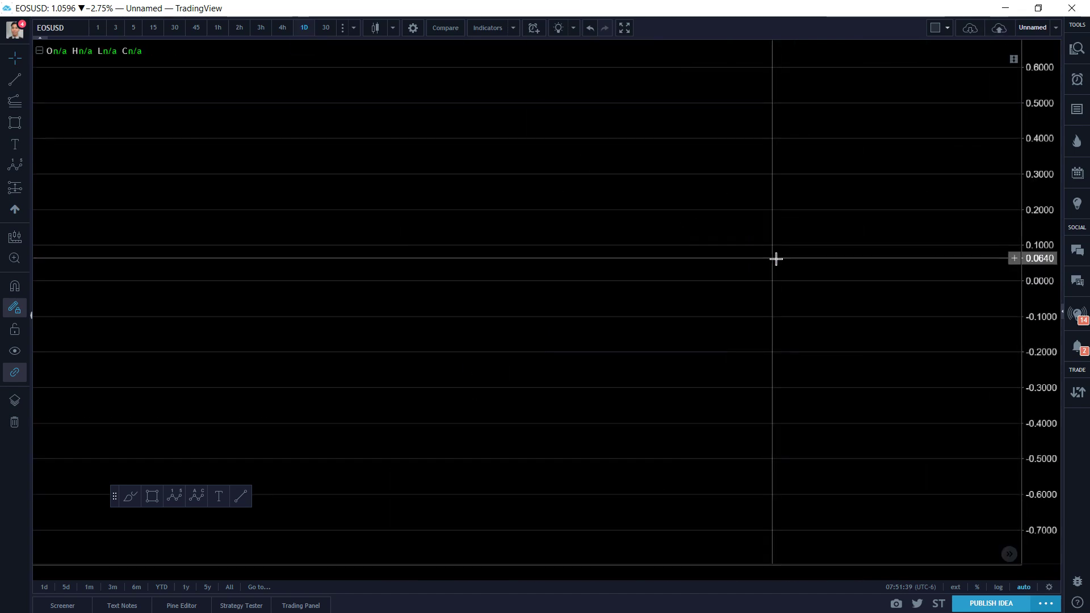
Step: Draw an Elliott Correction Wave from the July 3 peak at about 5.57, with a at 1.09, b at 2.17 and c at 0.46 in late October
{"action": "left_click_drag", "start_coordinate": [842, 276], "coordinate": [333, 226]}
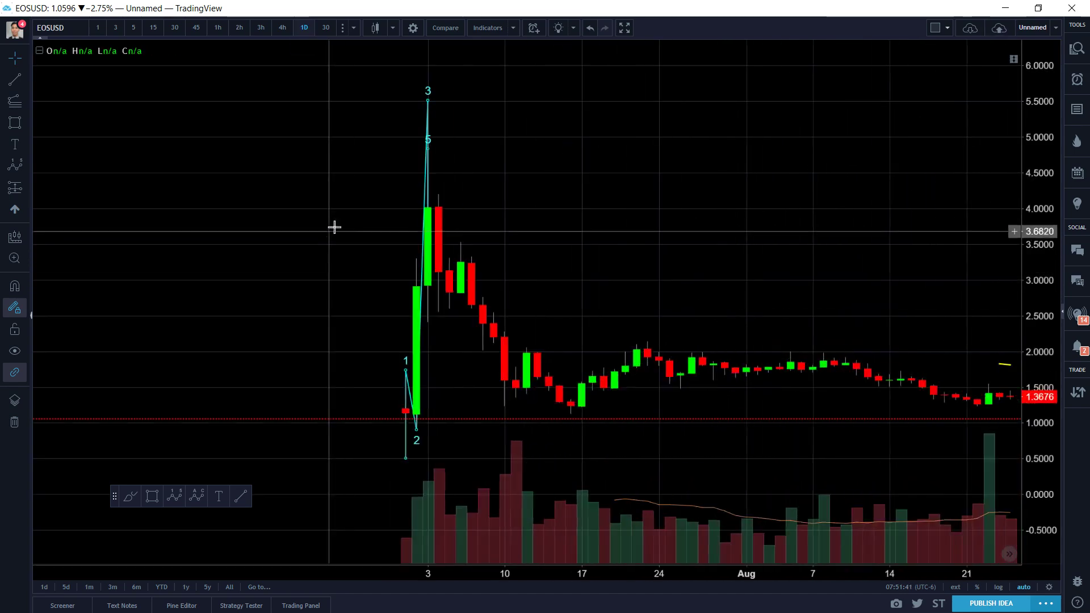
{"action": "scroll", "coordinate": [334, 226], "scroll_direction": "down", "scroll_amount": 2}
{"action": "left_click_drag", "start_coordinate": [865, 189], "coordinate": [749, 221]}
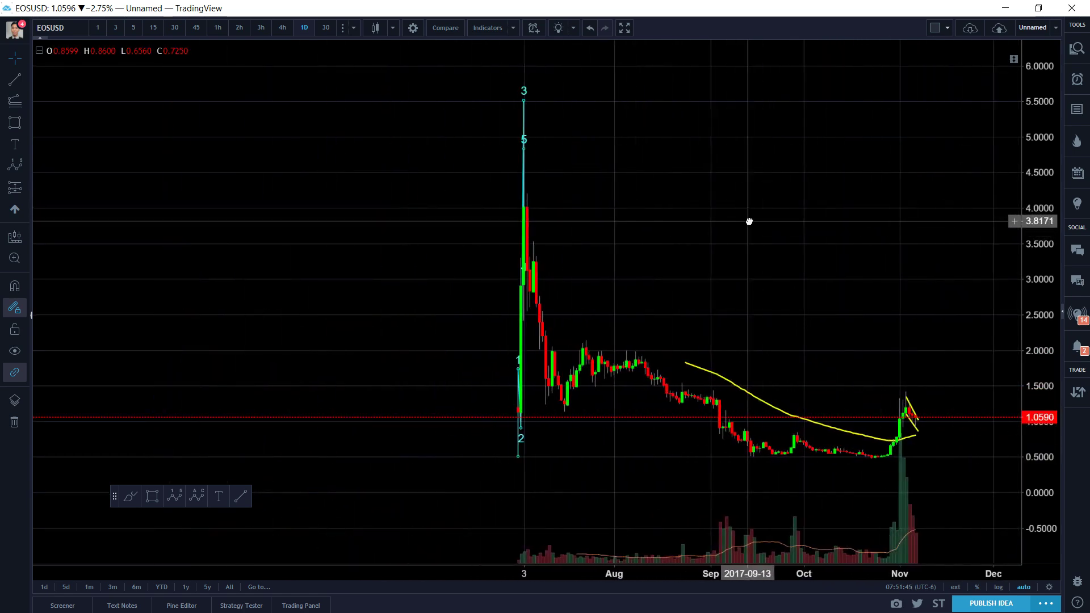
{"action": "scroll", "coordinate": [749, 222], "scroll_direction": "up", "scroll_amount": 3}
{"action": "left_click_drag", "start_coordinate": [658, 208], "coordinate": [772, 215]}
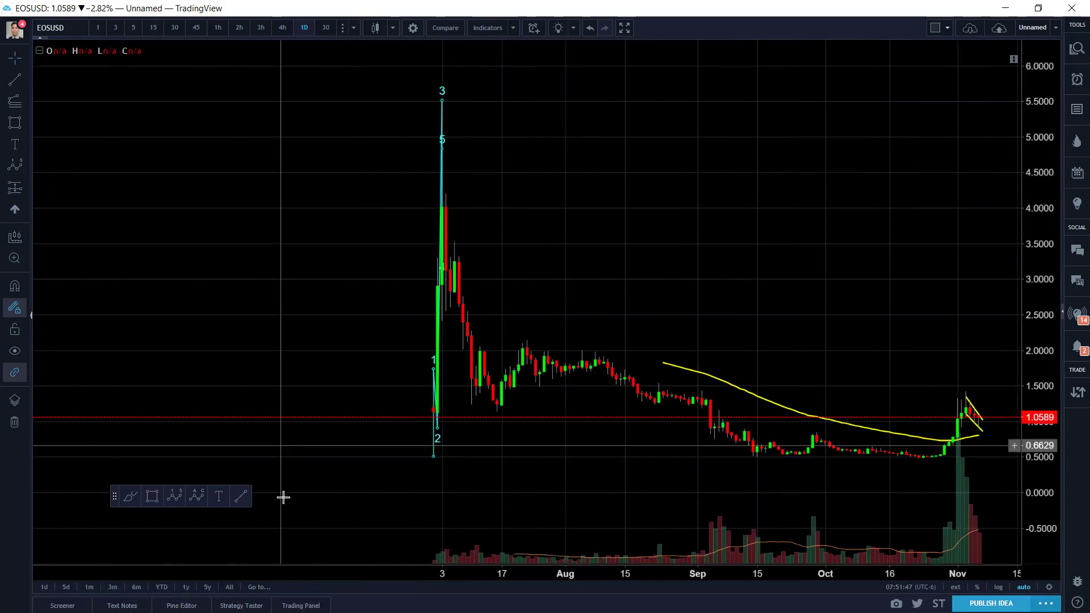
{"action": "left_click", "coordinate": [442, 219]}
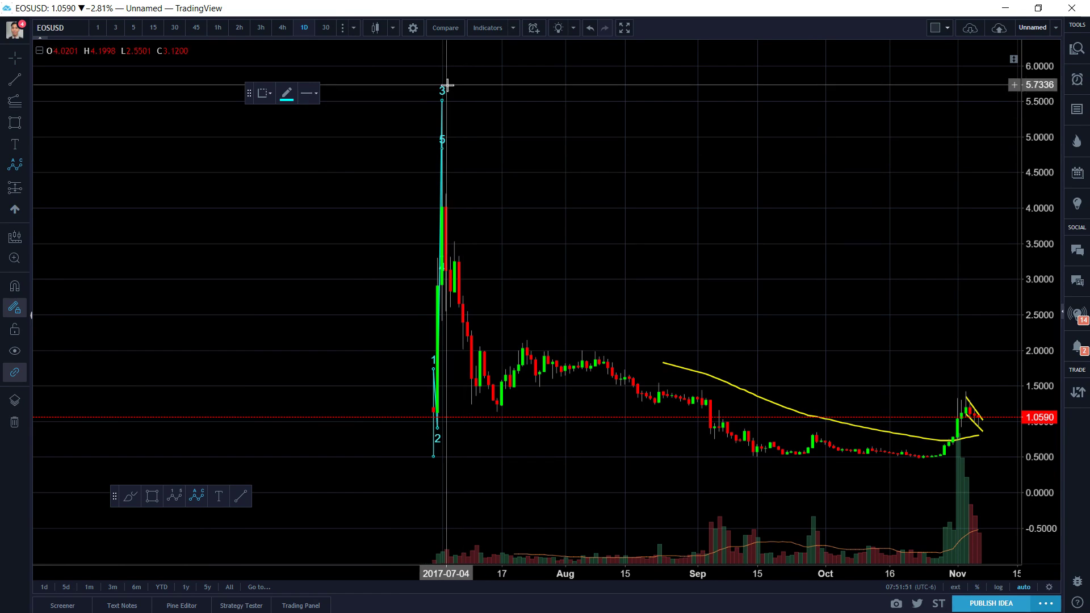
{"action": "left_click_drag", "start_coordinate": [442, 97], "coordinate": [500, 416]}
{"action": "left_click", "coordinate": [497, 416]}
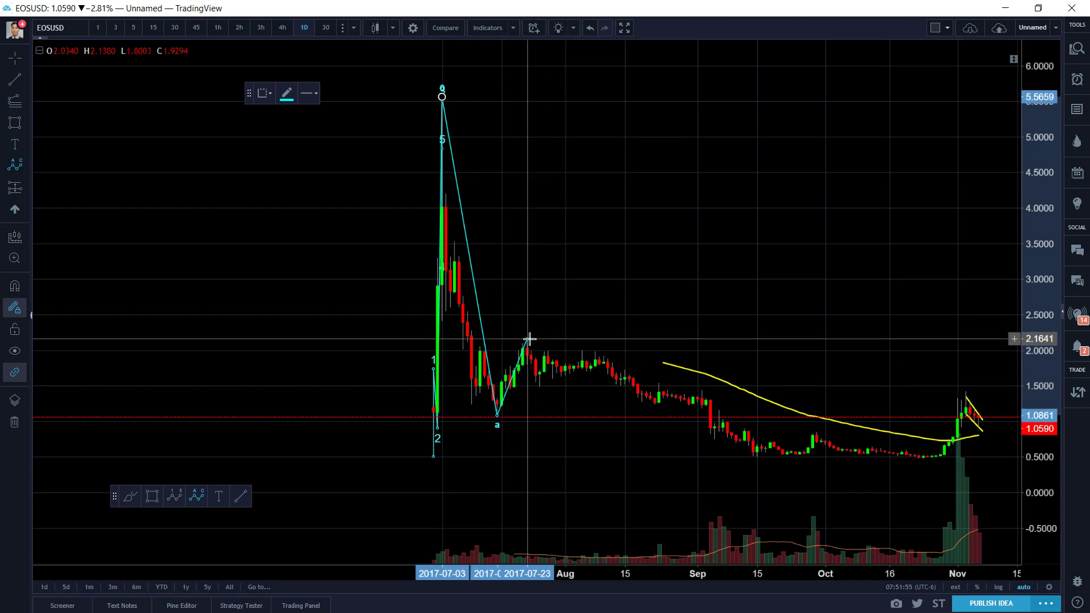
{"action": "left_click", "coordinate": [527, 339]}
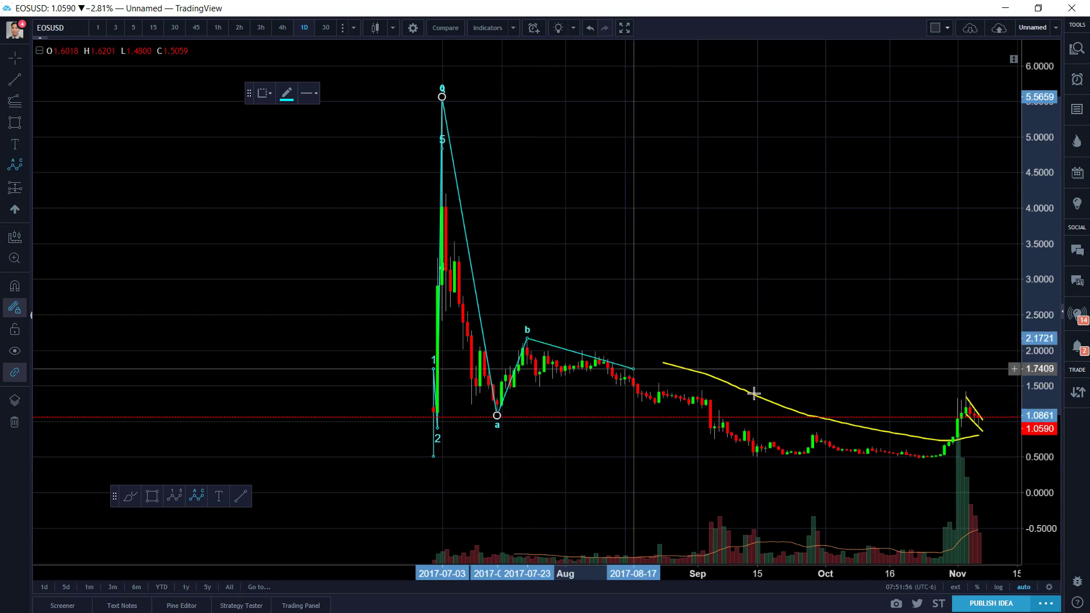
{"action": "left_click", "coordinate": [931, 459]}
Step: Move the start point of the July impulse wave about two days earlier, at a price of about 0.50
{"action": "left_click_drag", "start_coordinate": [740, 470], "coordinate": [672, 461]}
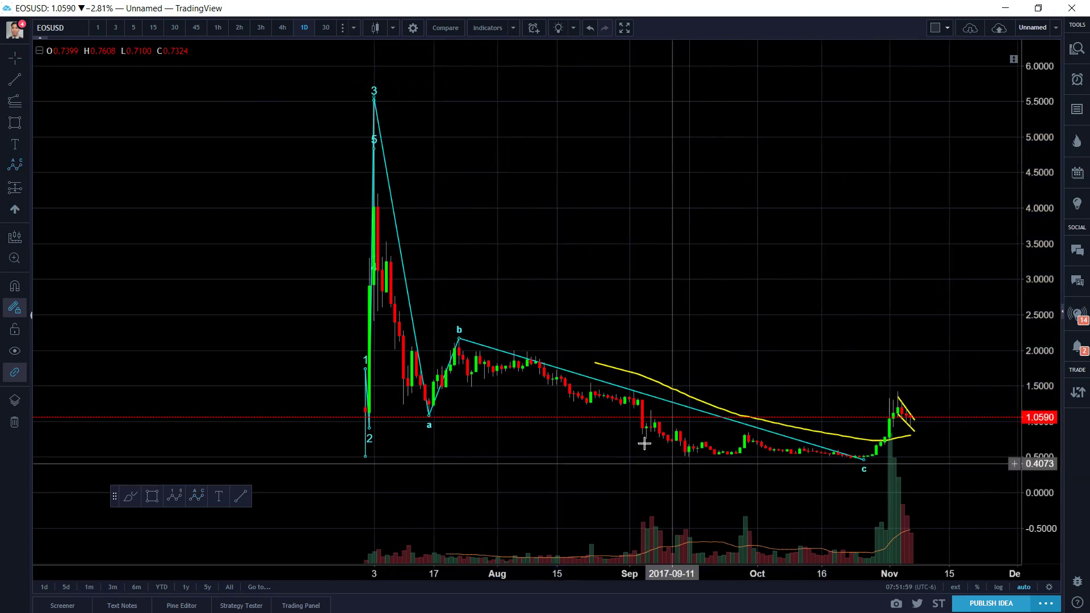
{"action": "left_click", "coordinate": [864, 461]}
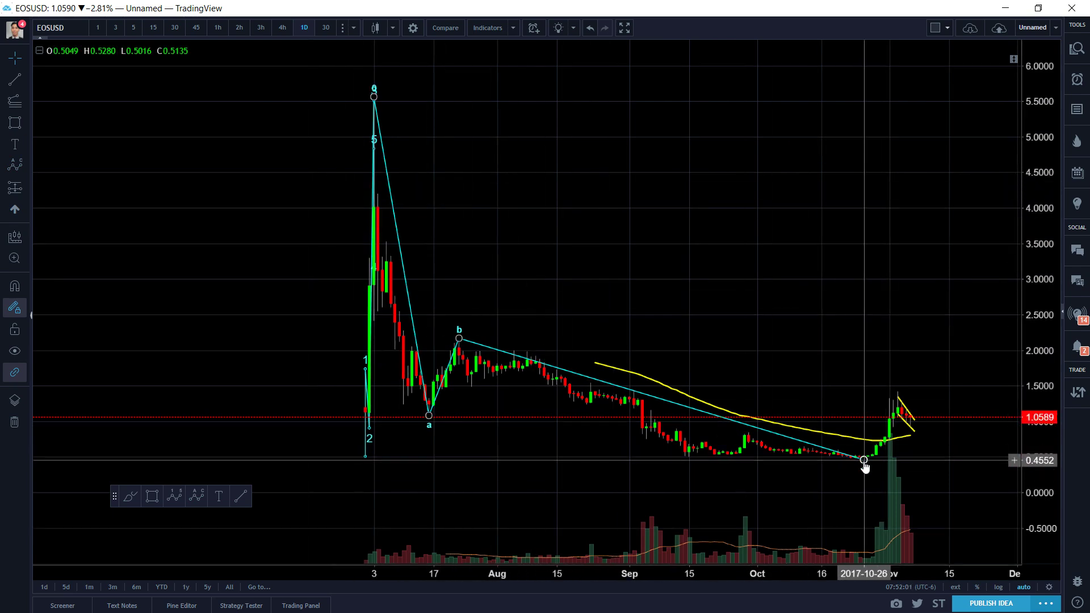
{"action": "left_click_drag", "start_coordinate": [548, 461], "coordinate": [861, 448]}
{"action": "scroll", "coordinate": [860, 451], "scroll_direction": "up", "scroll_amount": 5}
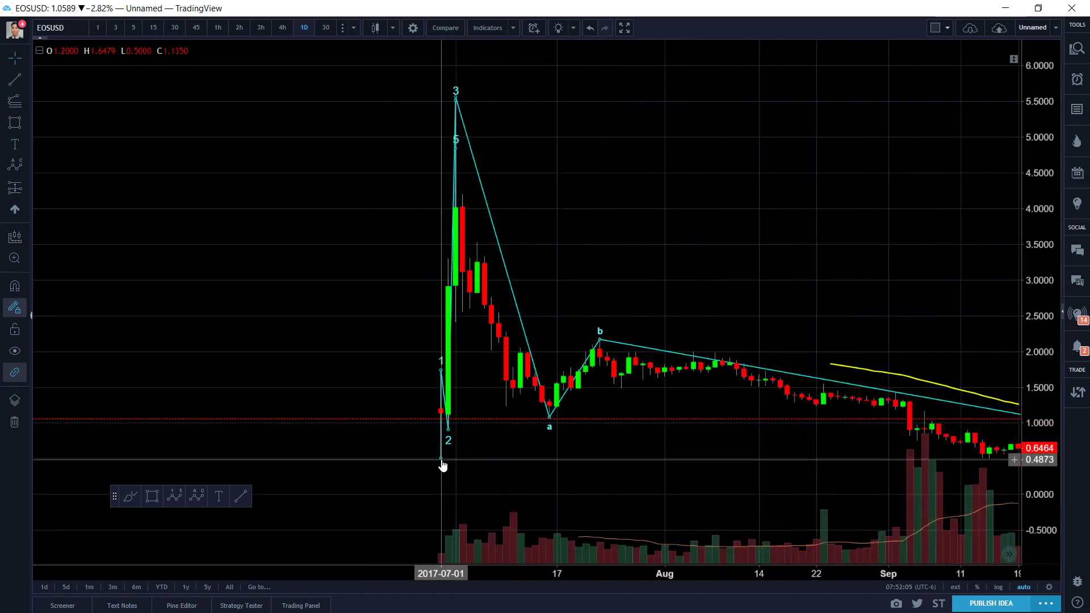
{"action": "mouse_move", "coordinate": [441, 459]}
{"action": "left_mouse_down"}
{"action": "mouse_move", "coordinate": [465, 450]}
{"action": "mouse_move", "coordinate": [430, 456]}
{"action": "left_mouse_up"}
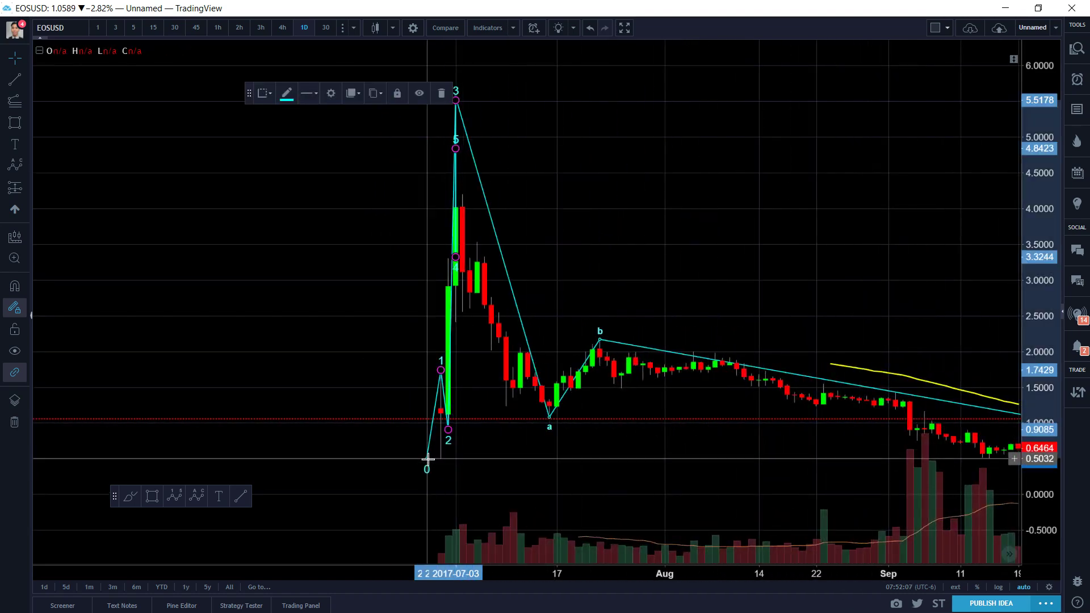
Step: Draw a trend line along the late-October rally from about 0.50 on 2017-10-26 to about 1.43 on 2017-11-03
{"action": "left_click_drag", "start_coordinate": [729, 438], "coordinate": [515, 424]}
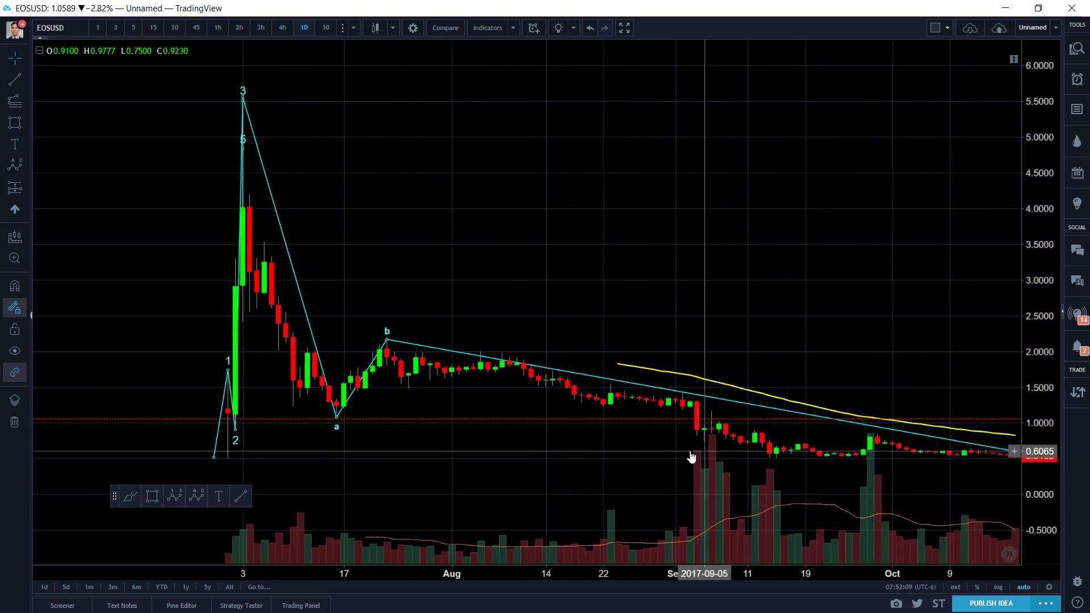
{"action": "left_click_drag", "start_coordinate": [618, 442], "coordinate": [554, 443]}
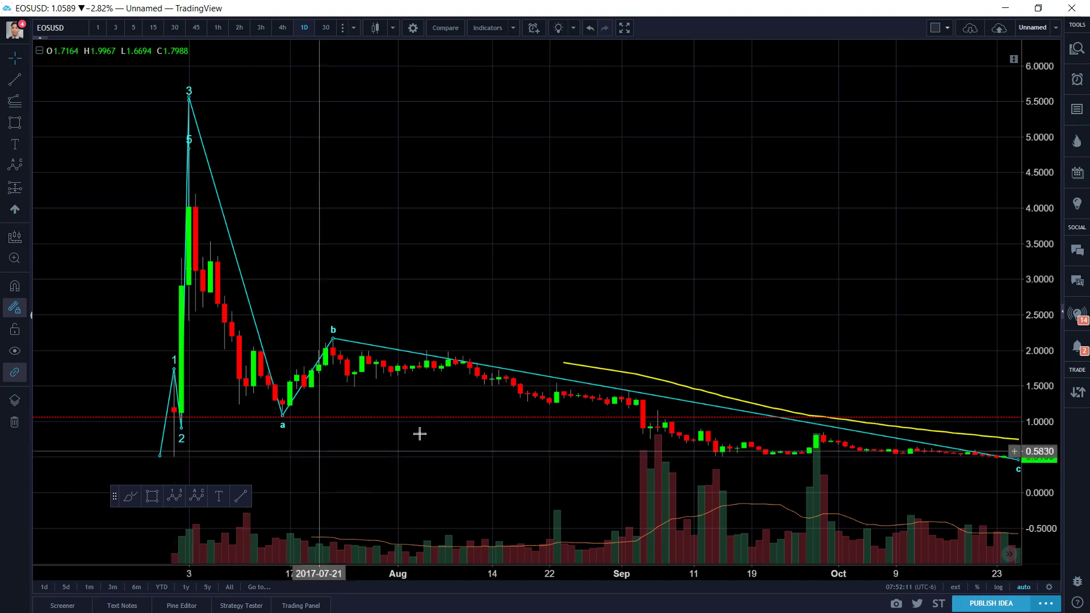
{"action": "left_click_drag", "start_coordinate": [421, 433], "coordinate": [348, 425]}
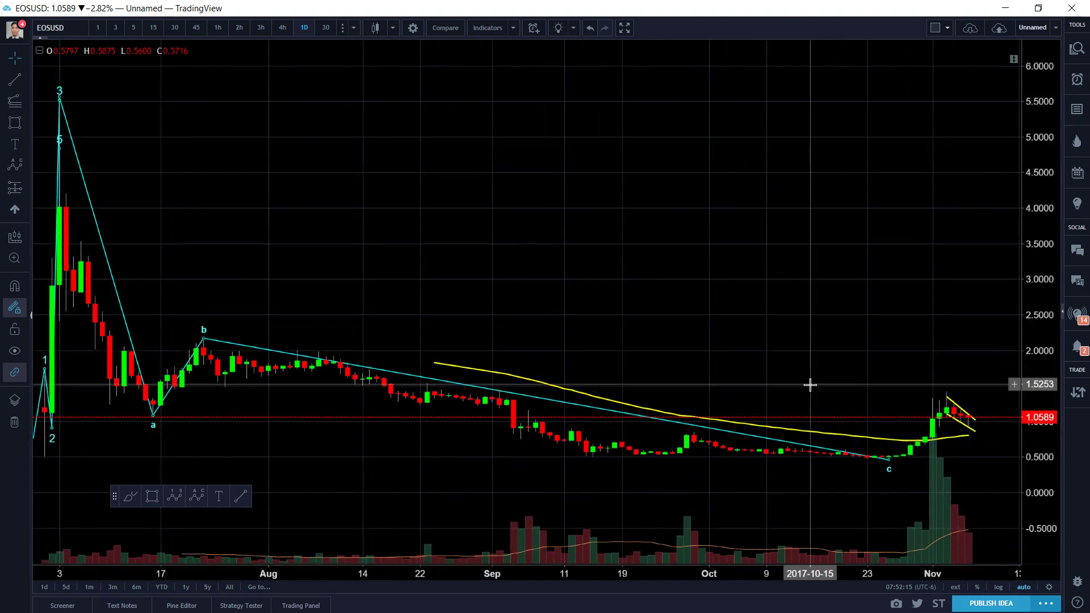
{"action": "scroll", "coordinate": [878, 384], "scroll_direction": "up", "scroll_amount": 5}
{"action": "mouse_move", "coordinate": [747, 314]}
{"action": "left_mouse_down"}
{"action": "mouse_move", "coordinate": [512, 250]}
{"action": "mouse_move", "coordinate": [470, 250]}
{"action": "left_mouse_up"}
{"action": "left_click", "coordinate": [27, 84]}
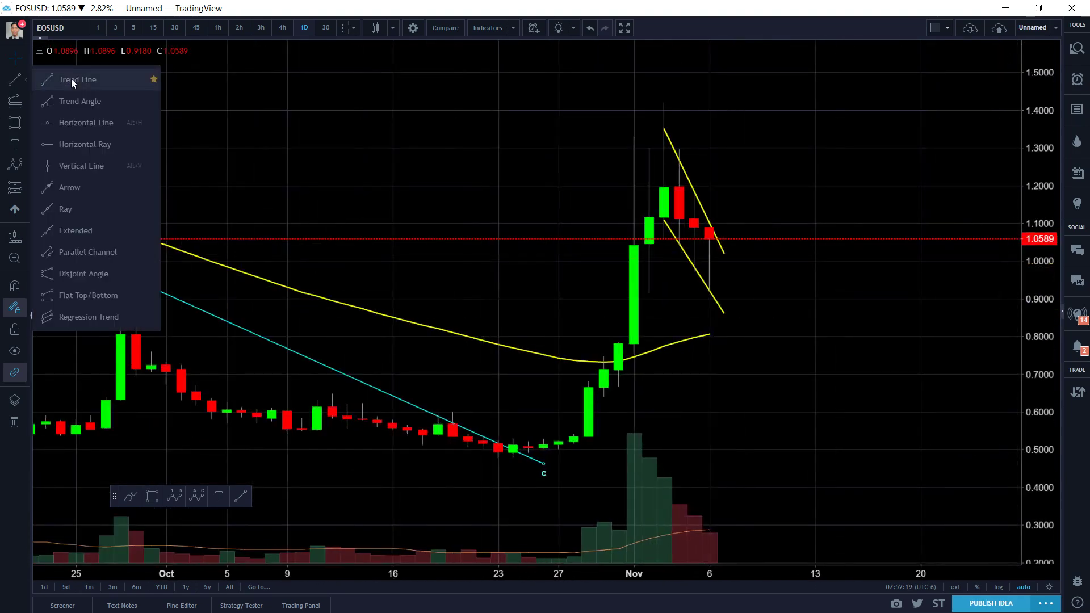
{"action": "left_click", "coordinate": [68, 81]}
{"action": "left_click", "coordinate": [543, 452]}
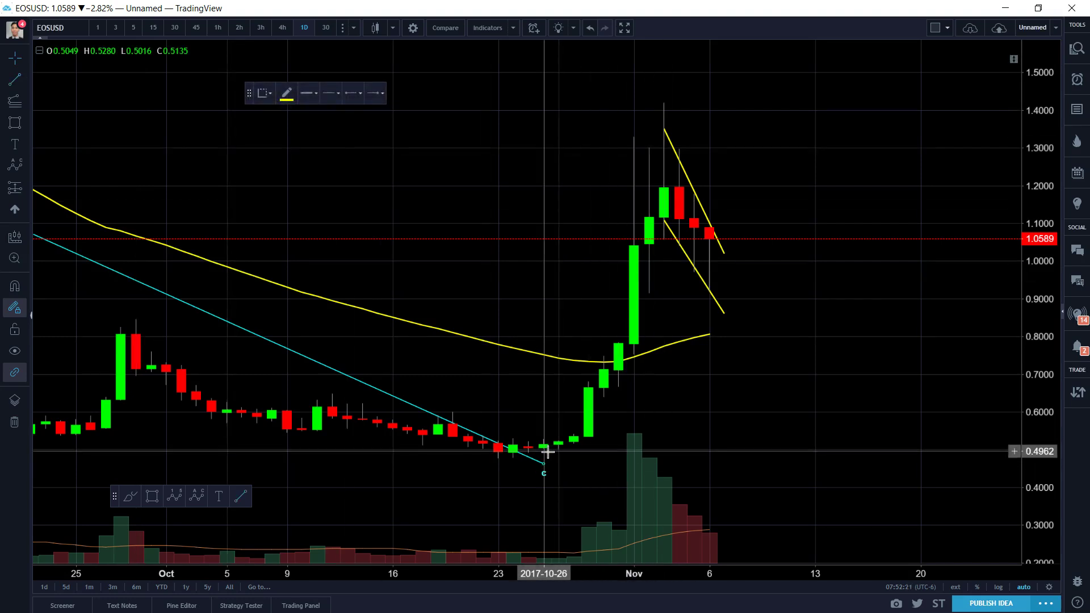
{"action": "left_click", "coordinate": [668, 102]}
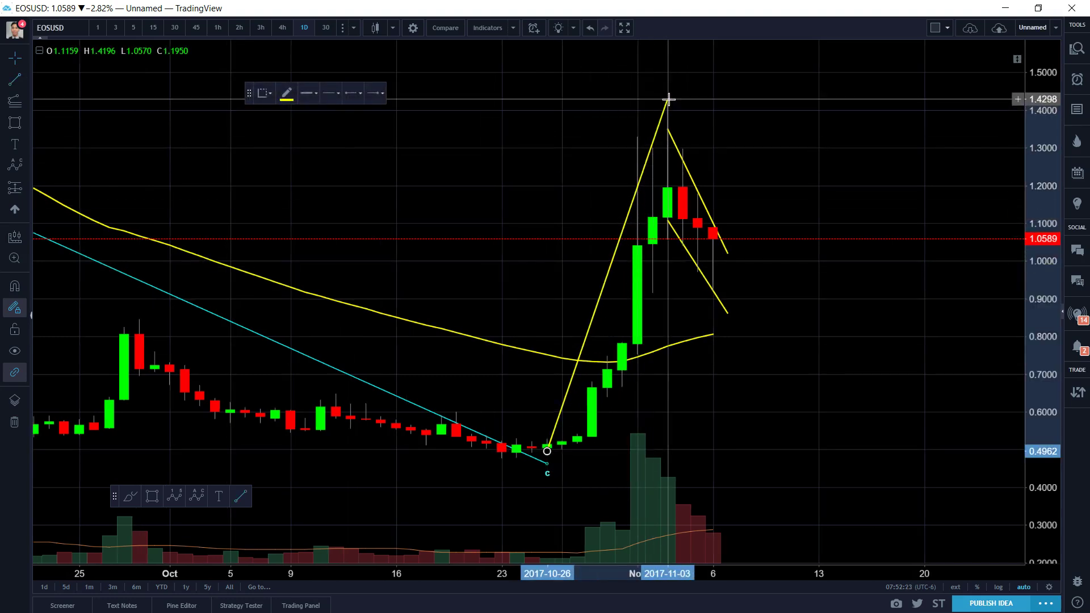
Step: Lock the price scale and zoom out to leave empty space after the November candles
{"action": "scroll", "coordinate": [791, 134], "scroll_direction": "down", "scroll_amount": 2}
{"action": "scroll", "coordinate": [789, 134], "scroll_direction": "up", "scroll_amount": 3}
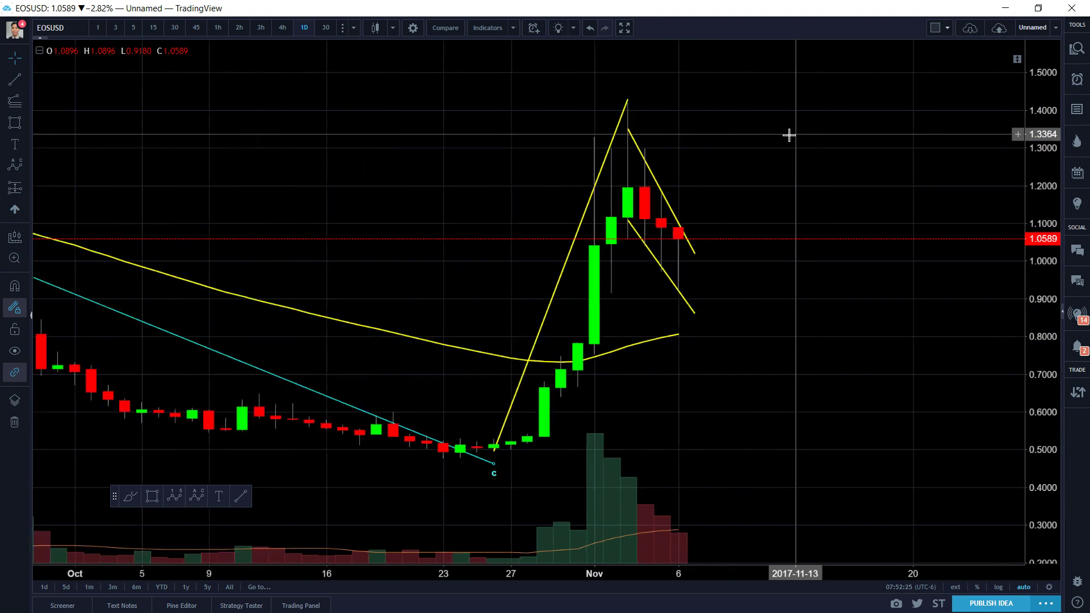
{"action": "right_click", "coordinate": [1044, 223]}
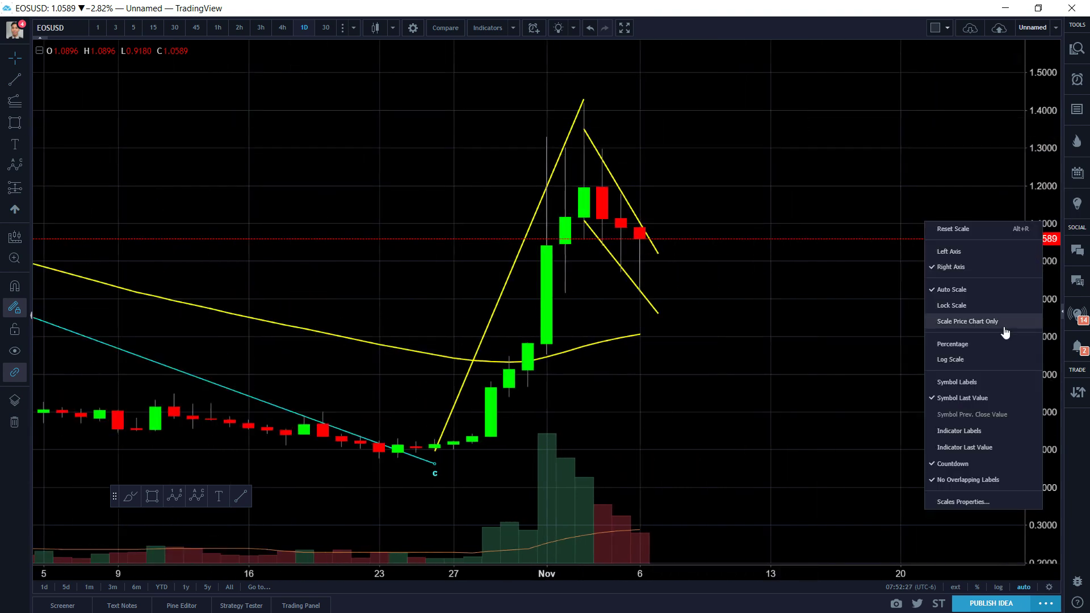
{"action": "left_click", "coordinate": [973, 305]}
{"action": "scroll", "coordinate": [975, 304], "scroll_direction": "down", "scroll_amount": 4}
{"action": "scroll", "coordinate": [976, 340], "scroll_direction": "down", "scroll_amount": 5}
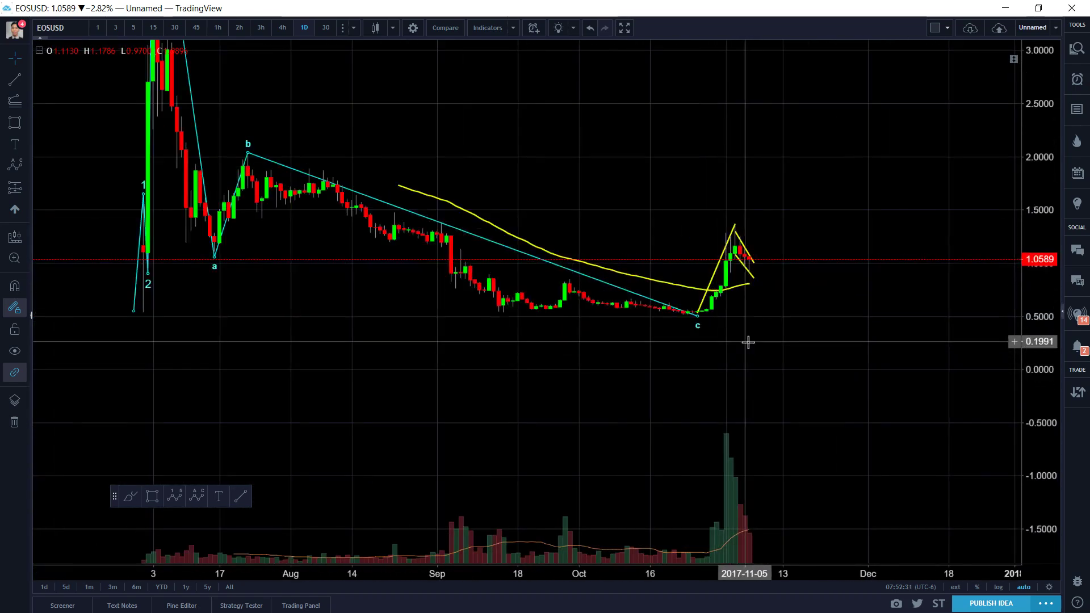
{"action": "scroll", "coordinate": [747, 343], "scroll_direction": "down", "scroll_amount": 3}
{"action": "left_click_drag", "start_coordinate": [737, 373], "coordinate": [555, 382]}
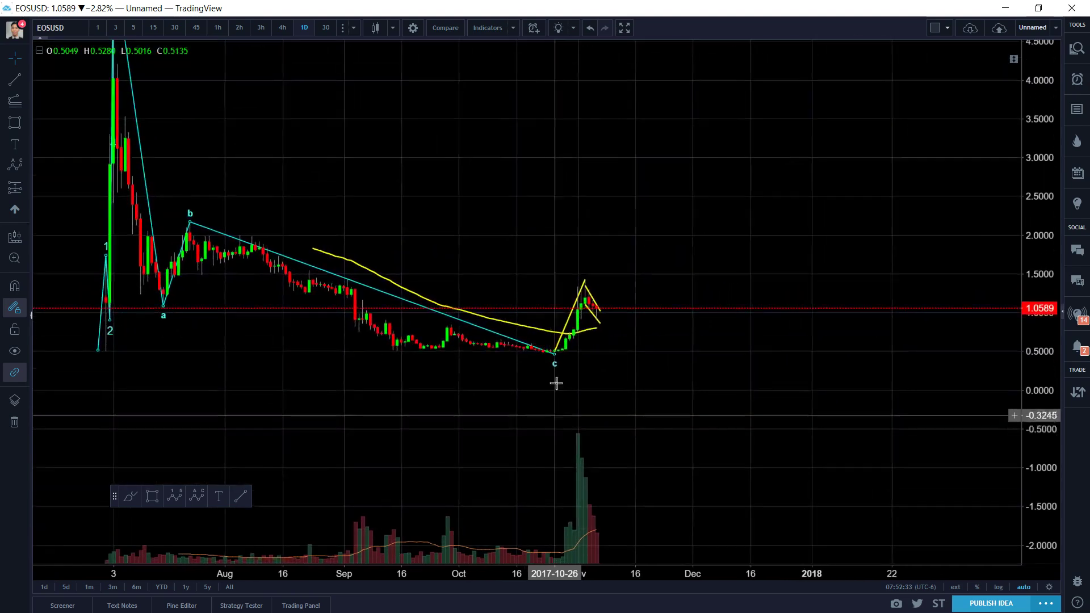
Step: Replace the rally's trend line with an Elliott Impulse Wave starting at about 0.45, with point 1 at about 1.44 and point 2 at about 0.92
{"action": "left_click", "coordinate": [568, 326]}
{"action": "key", "text": "Delete"}
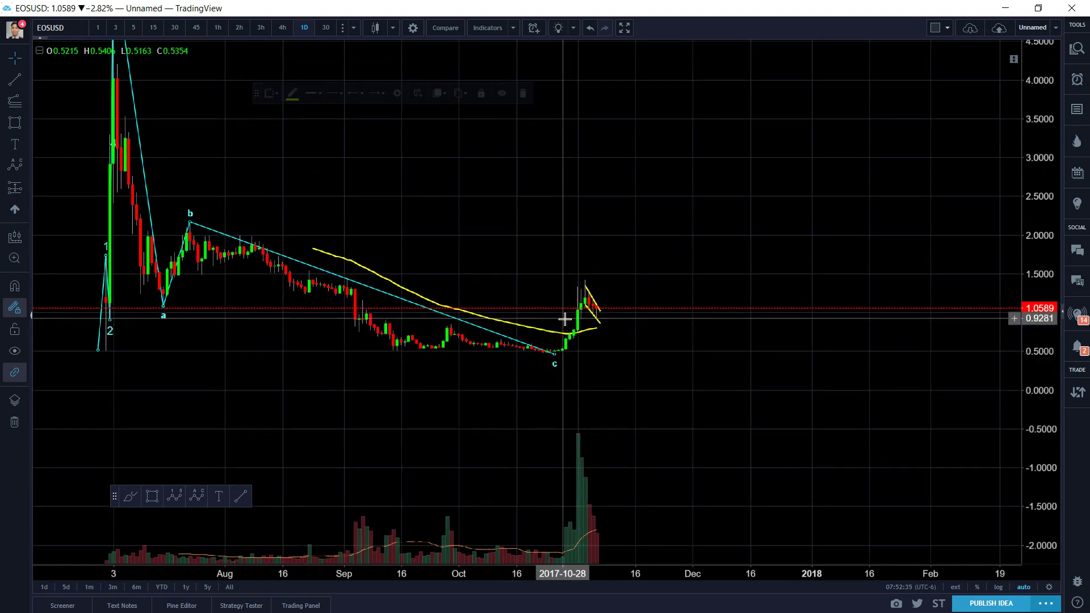
{"action": "left_click", "coordinate": [28, 168]}
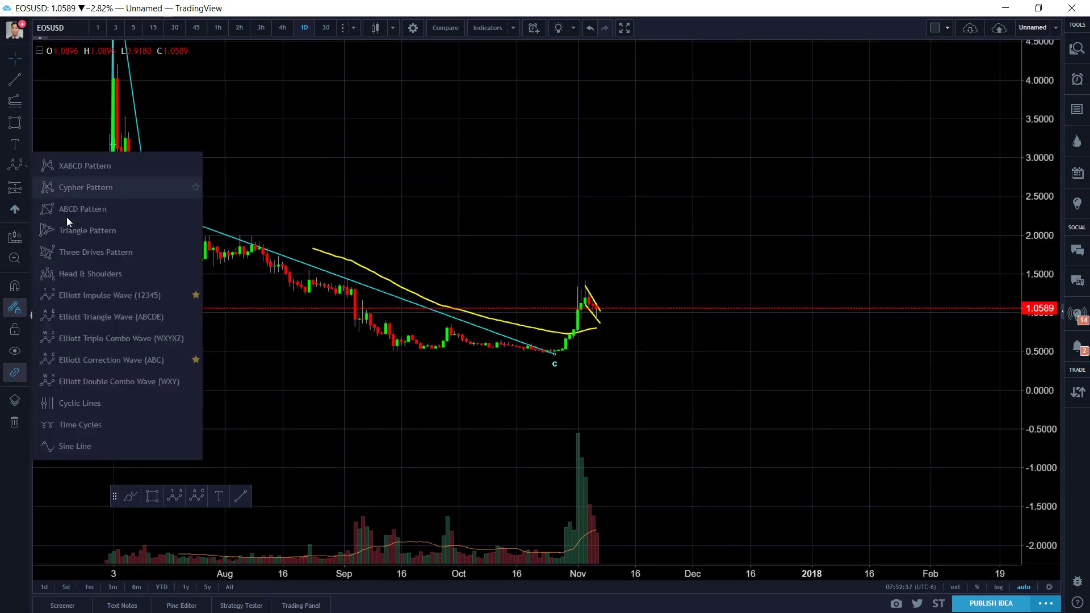
{"action": "left_click", "coordinate": [79, 295]}
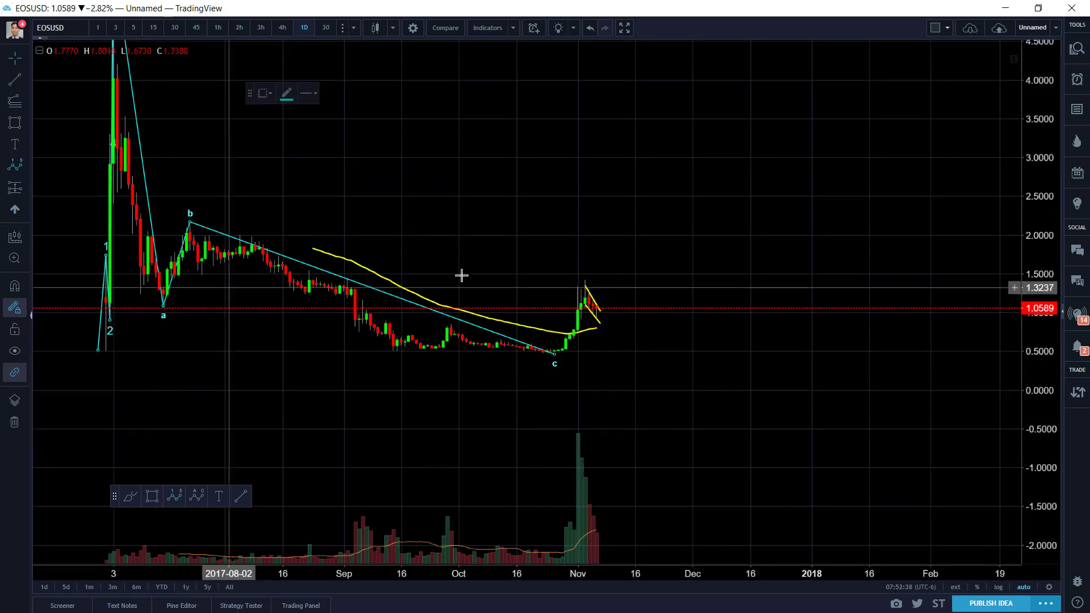
{"action": "left_click", "coordinate": [550, 355]}
{"action": "left_click", "coordinate": [585, 278]}
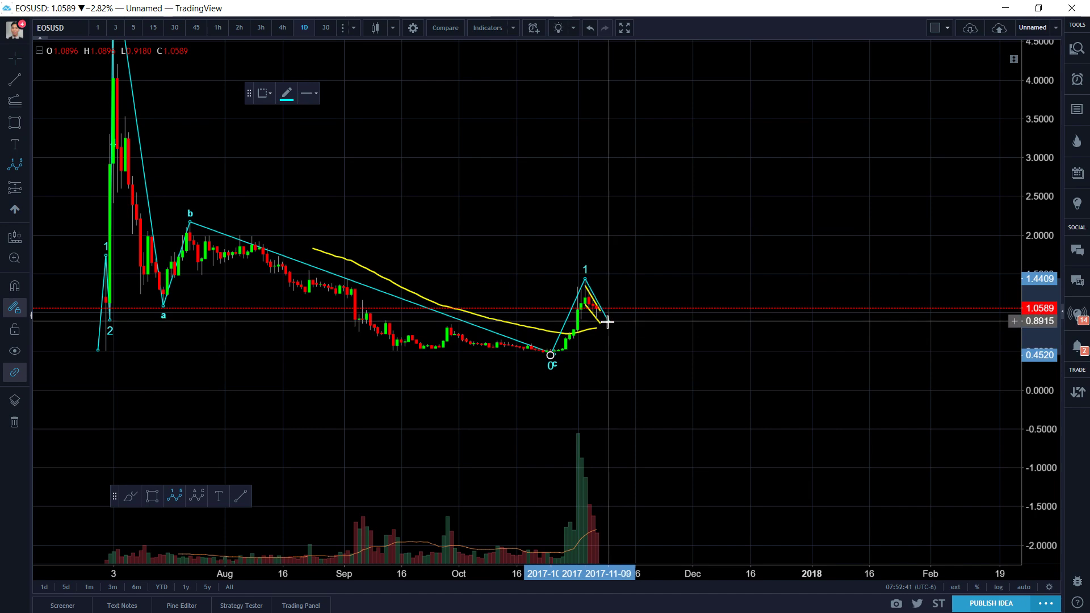
{"action": "left_click", "coordinate": [600, 320]}
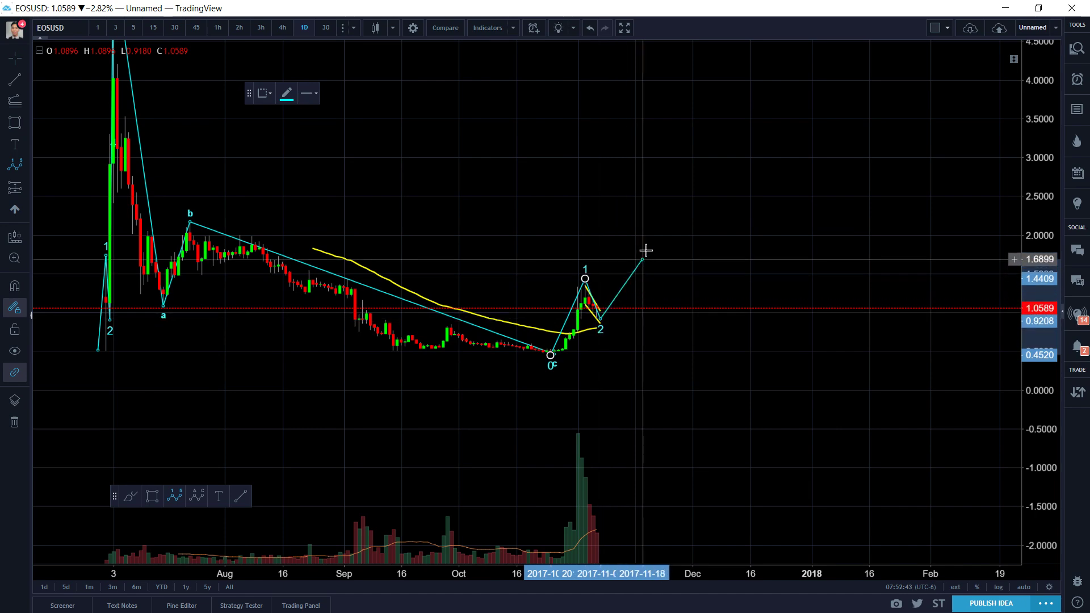
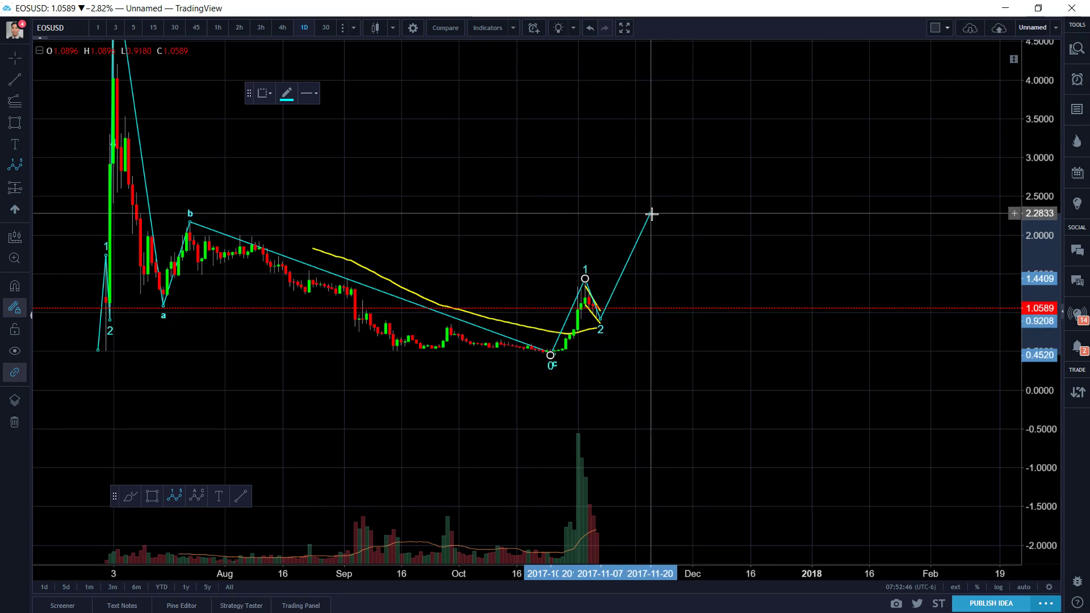
Step: Complete the impulse wave with point 3 at about 2.28, point 4 at about 1.44 and point 5 at about 3.35
{"action": "left_click", "coordinate": [651, 214]}
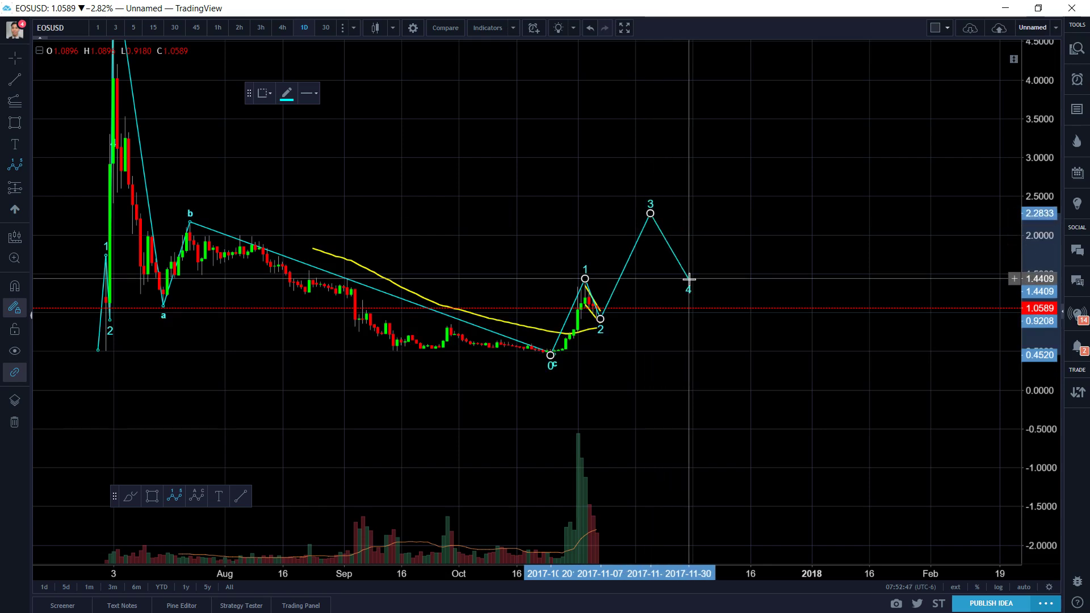
{"action": "left_click", "coordinate": [688, 278]}
{"action": "left_click", "coordinate": [737, 136]}
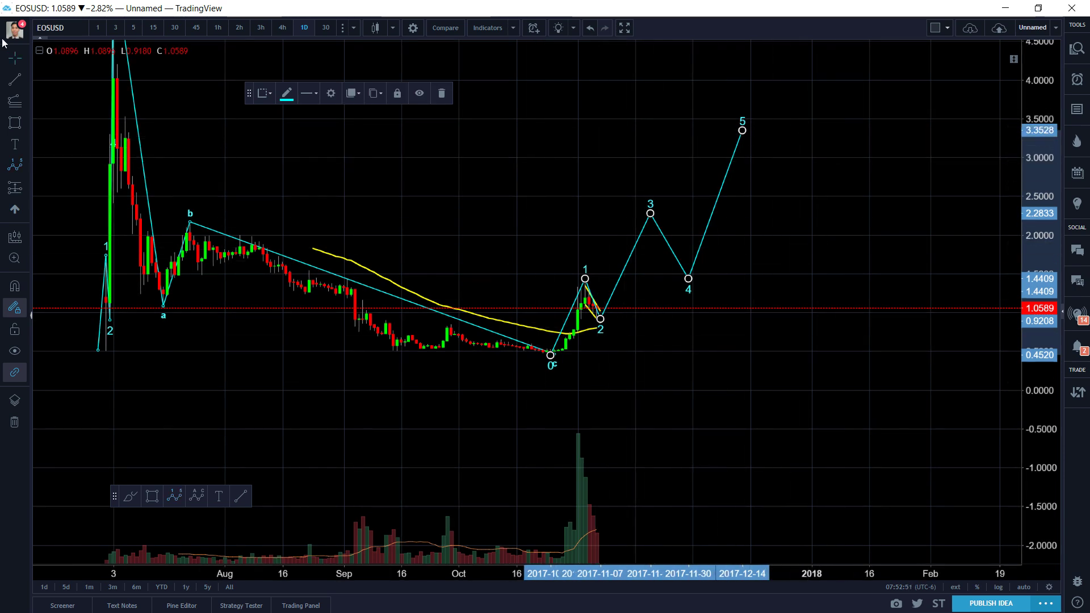
Step: Draw a trend line from the impulse wave's start at October's low up to its point 5 at about 3.35
{"action": "left_click", "coordinate": [25, 80]}
{"action": "left_click", "coordinate": [105, 79]}
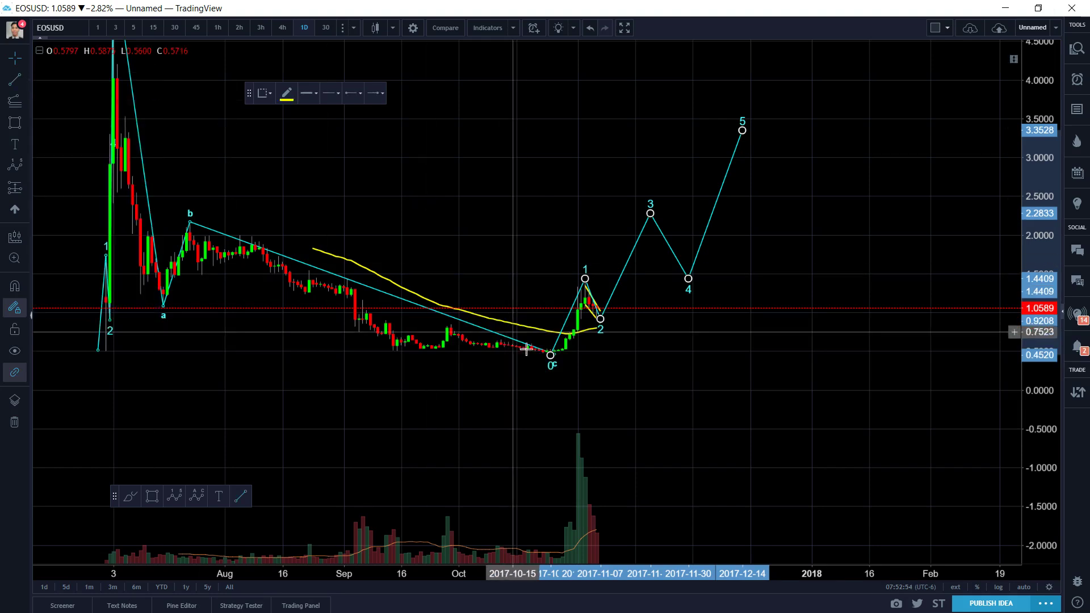
{"action": "left_click", "coordinate": [551, 355]}
{"action": "left_click", "coordinate": [743, 128]}
{"action": "left_click", "coordinate": [829, 193]}
{"action": "scroll", "coordinate": [829, 193], "scroll_direction": "down", "scroll_amount": 3}
{"action": "scroll", "coordinate": [829, 192], "scroll_direction": "down", "scroll_amount": 2}
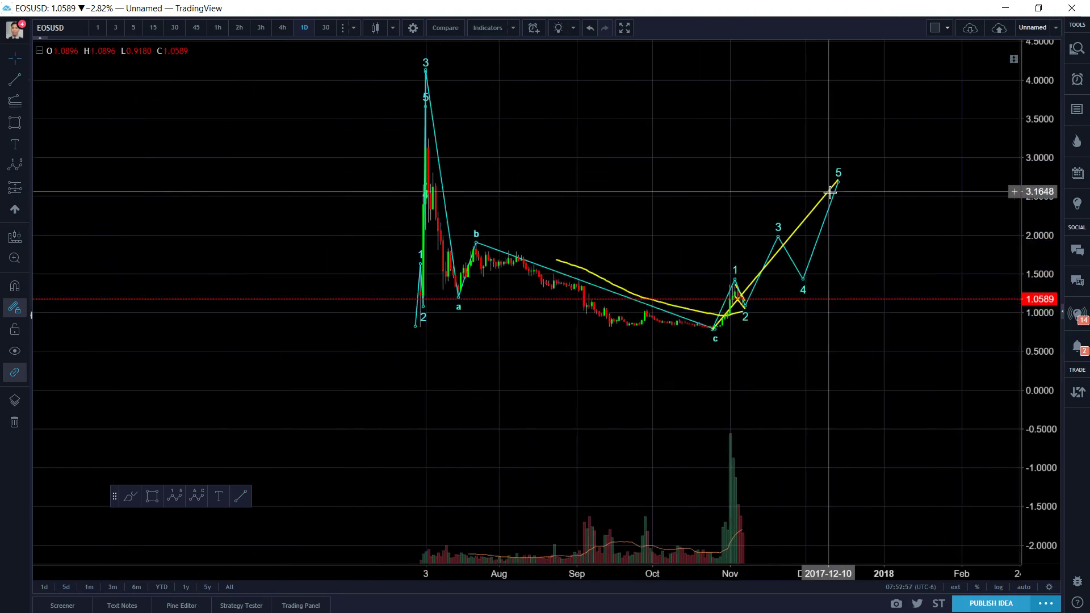
{"action": "scroll", "coordinate": [868, 139], "scroll_direction": "up", "scroll_amount": 2}
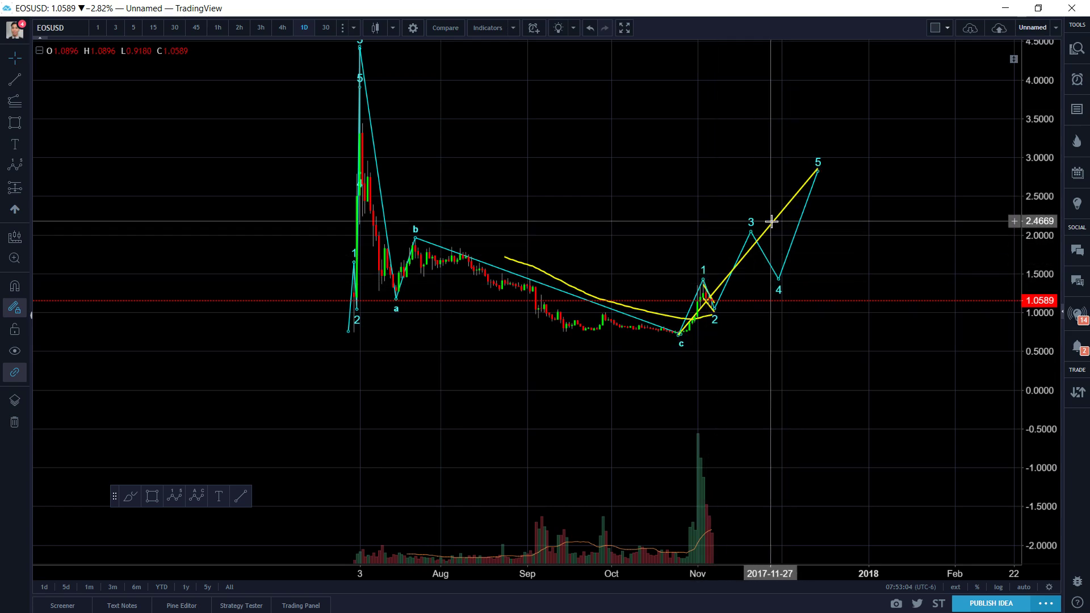
Step: Delete the trend line and the impulse wave projected from October's low
{"action": "key", "text": "Delete"}
{"action": "left_click", "coordinate": [763, 257]}
{"action": "key", "text": "Delete"}
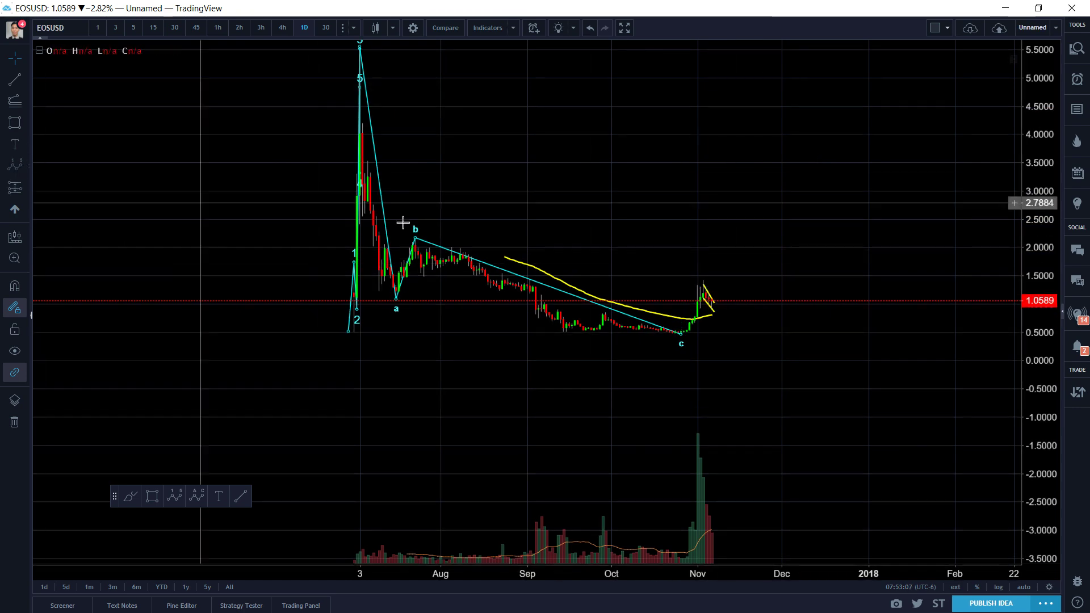
Step: Draw a larger impulse wave from about 0.48 on 2017-10-26 with points 1 to 5 at about 3.16, 2.27, 5.27, 3.56 and 6.84
{"action": "left_click", "coordinate": [680, 334]}
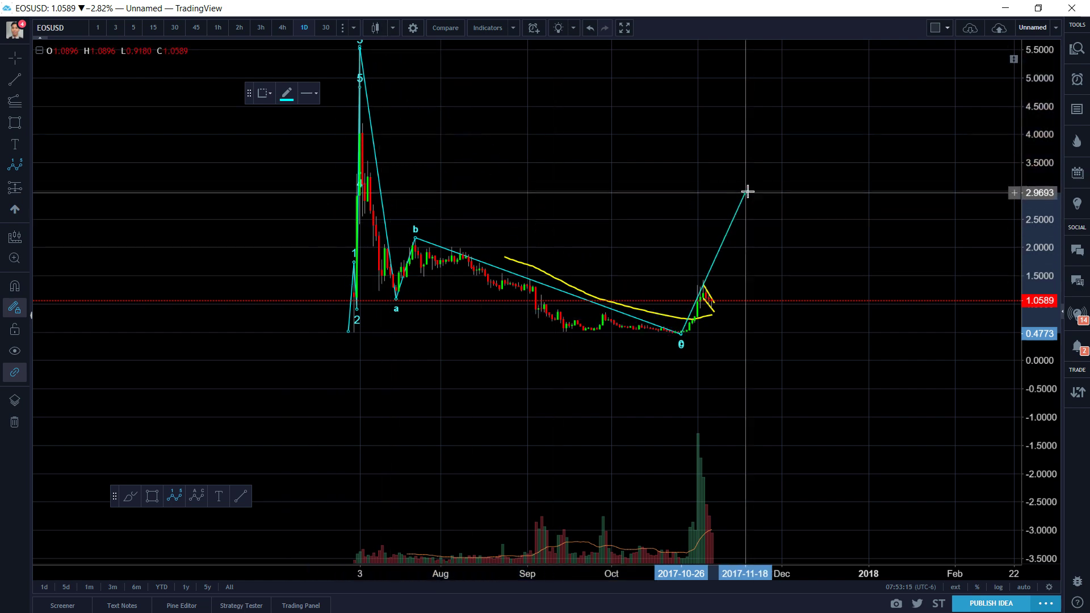
{"action": "left_click", "coordinate": [753, 182]}
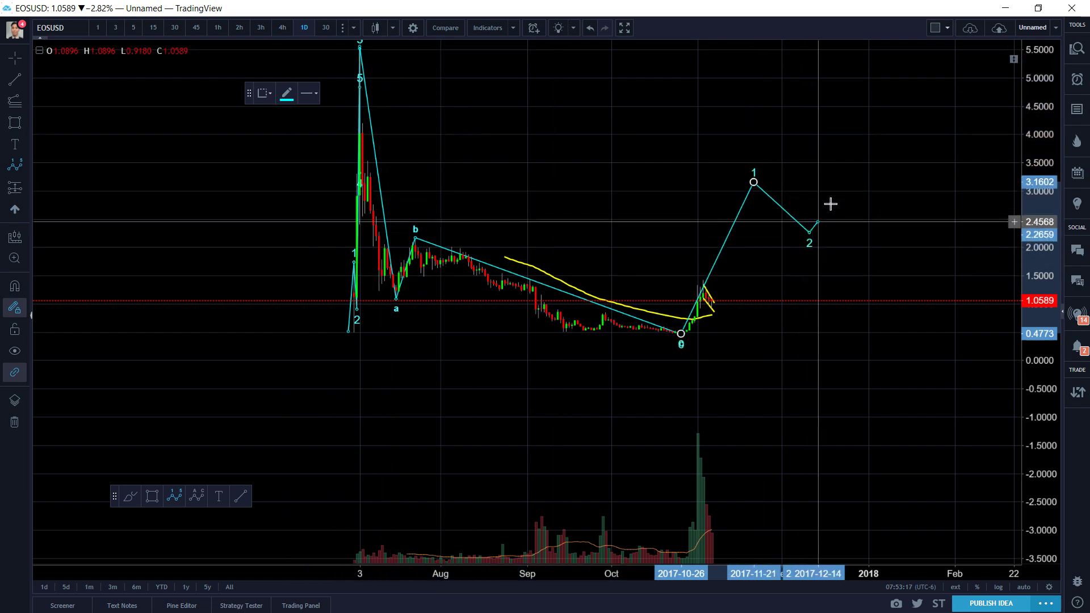
{"action": "left_click", "coordinate": [893, 63]}
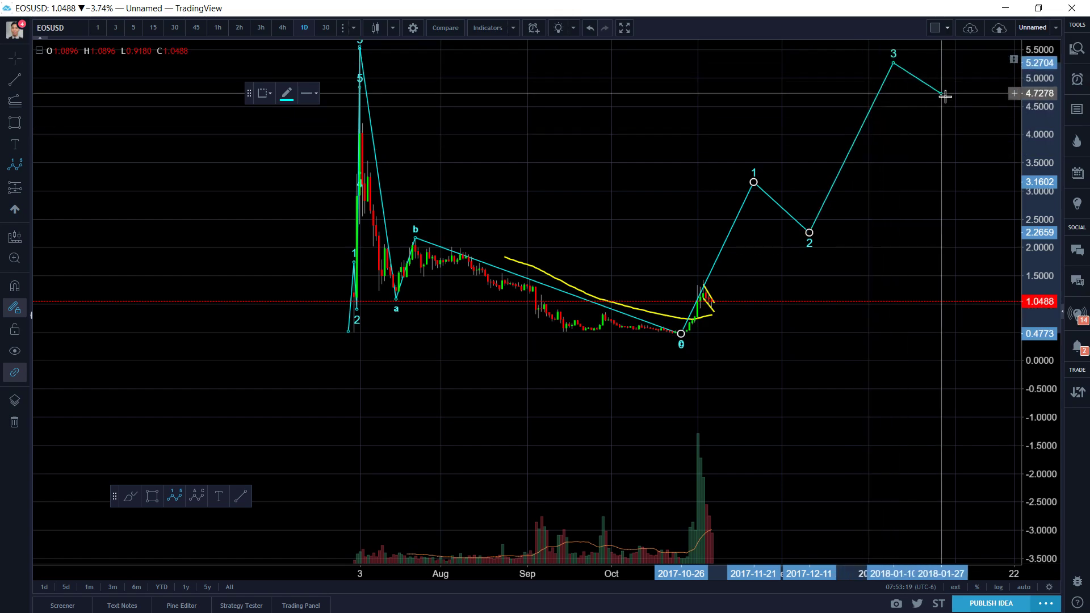
{"action": "left_click", "coordinate": [968, 159]}
{"action": "left_click", "coordinate": [991, 54]}
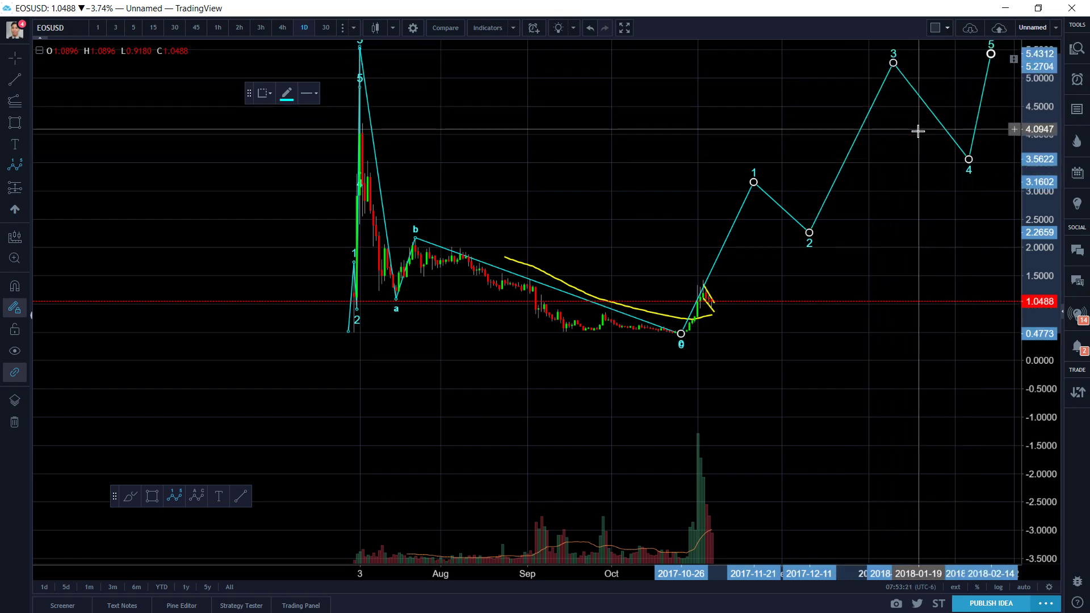
{"action": "mouse_move", "coordinate": [905, 167]}
{"action": "left_mouse_down"}
{"action": "mouse_move", "coordinate": [823, 248]}
{"action": "mouse_move", "coordinate": [794, 296]}
{"action": "left_mouse_up"}
{"action": "left_click_drag", "start_coordinate": [878, 183], "coordinate": [929, 102]}
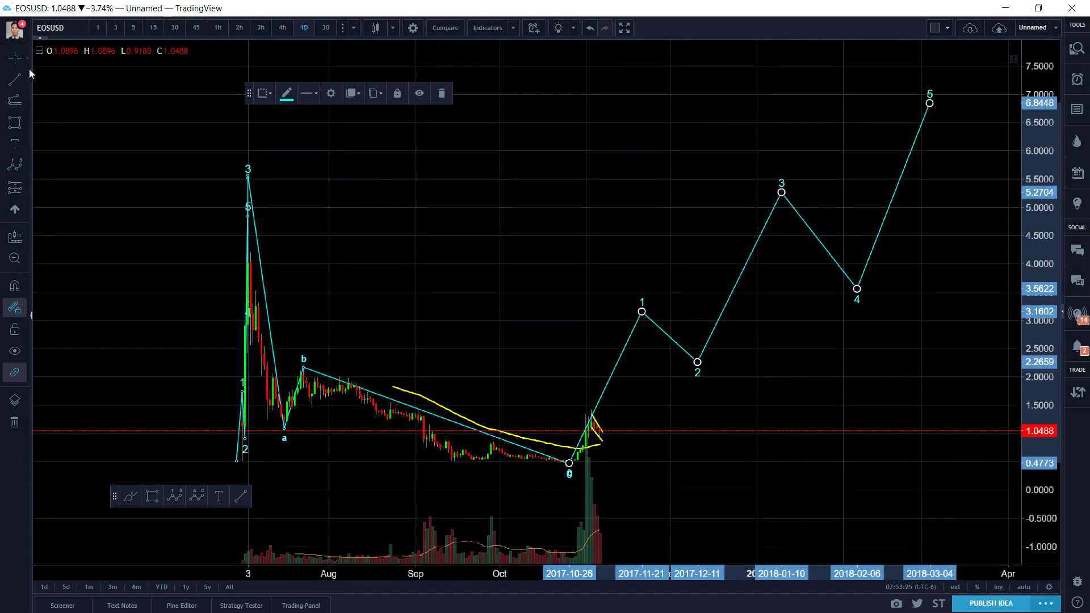
Step: Draw a trend line from about 0.45 on 2017-10-25 to about 6.84 on 2018-03-03, ending at the larger wave's point 5
{"action": "left_click", "coordinate": [15, 80]}
{"action": "left_click", "coordinate": [567, 465]}
{"action": "left_click", "coordinate": [929, 93]}
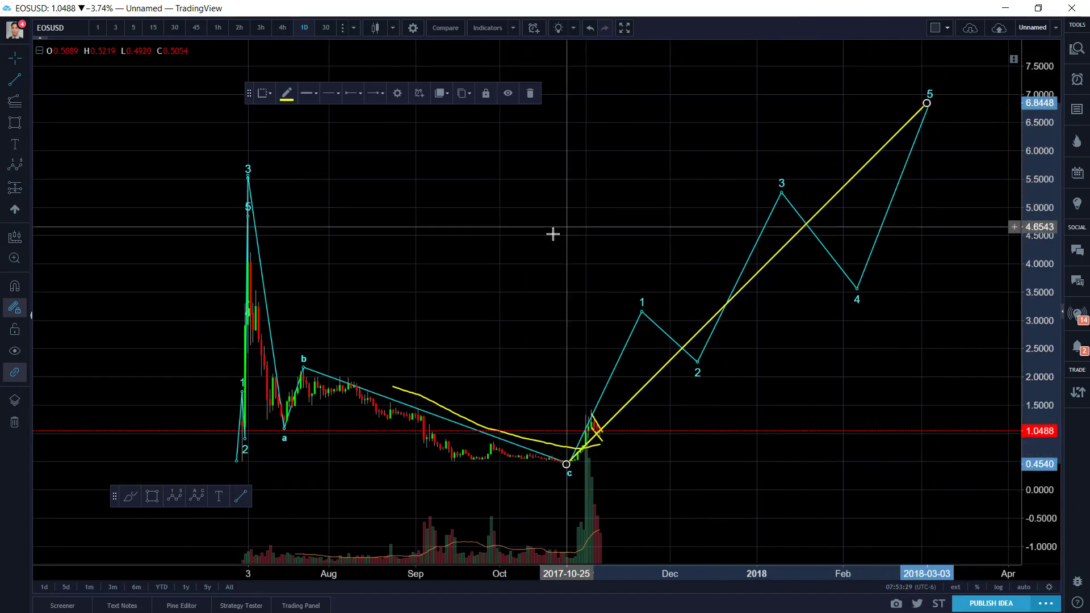
Step: Draw a smaller impulse wave from about 0.45 on 2017-10-25 with points at about 1.42, 0.96, 2.54, 2.30 and 3.15, ending on the larger wave's point 1
{"action": "left_click_drag", "start_coordinate": [569, 224], "coordinate": [752, 207]}
{"action": "scroll", "coordinate": [751, 207], "scroll_direction": "up", "scroll_amount": 5}
{"action": "scroll", "coordinate": [607, 293], "scroll_direction": "down", "scroll_amount": 2}
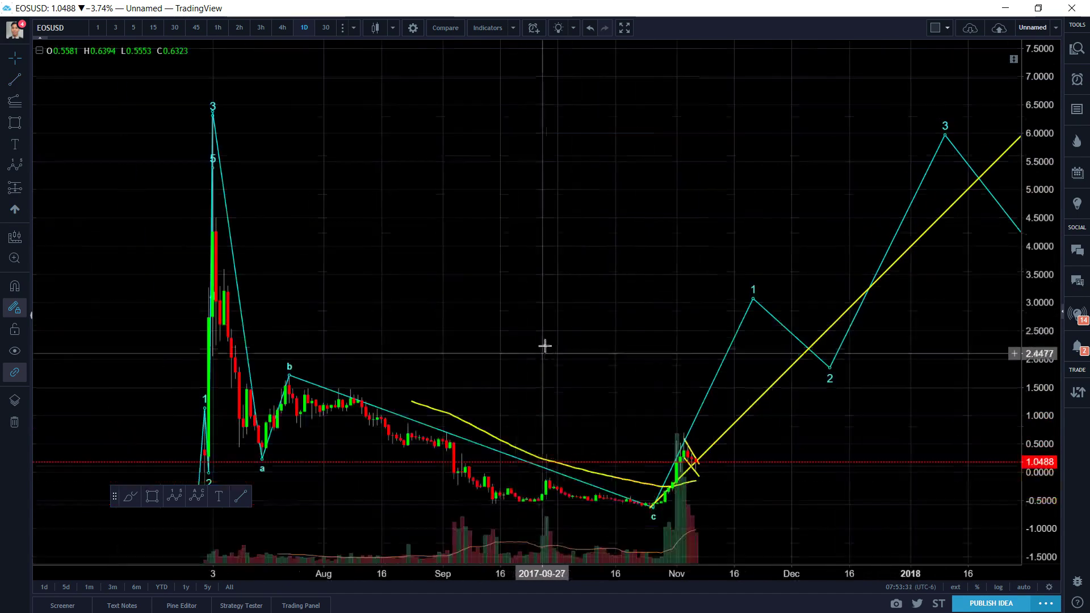
{"action": "left_click_drag", "start_coordinate": [547, 286], "coordinate": [524, 150]}
{"action": "scroll", "coordinate": [524, 150], "scroll_direction": "up", "scroll_amount": 5}
{"action": "left_click_drag", "start_coordinate": [407, 234], "coordinate": [517, 275]}
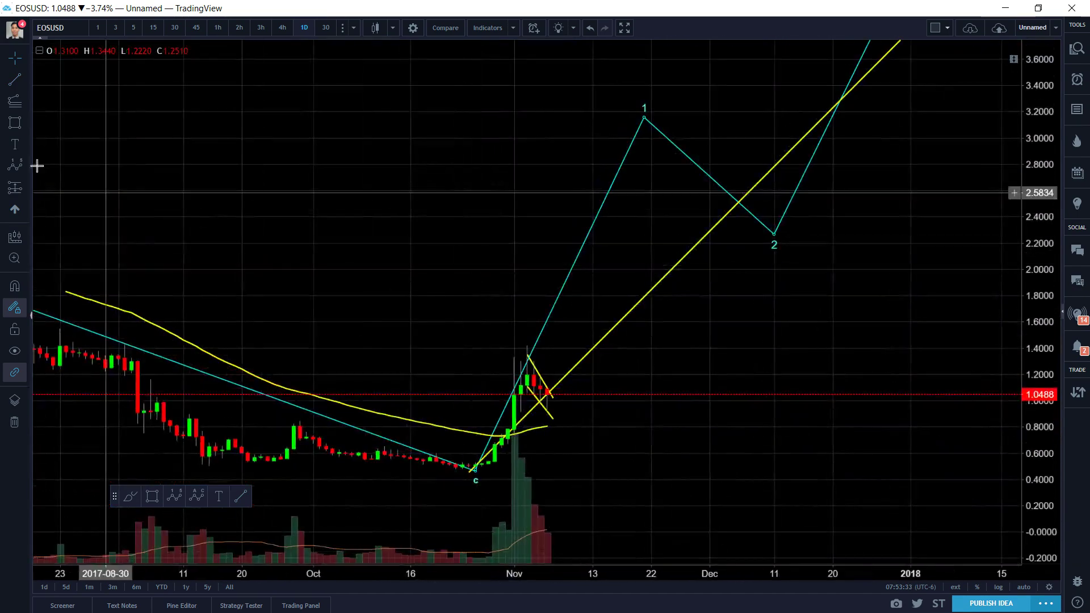
{"action": "left_click", "coordinate": [15, 165]}
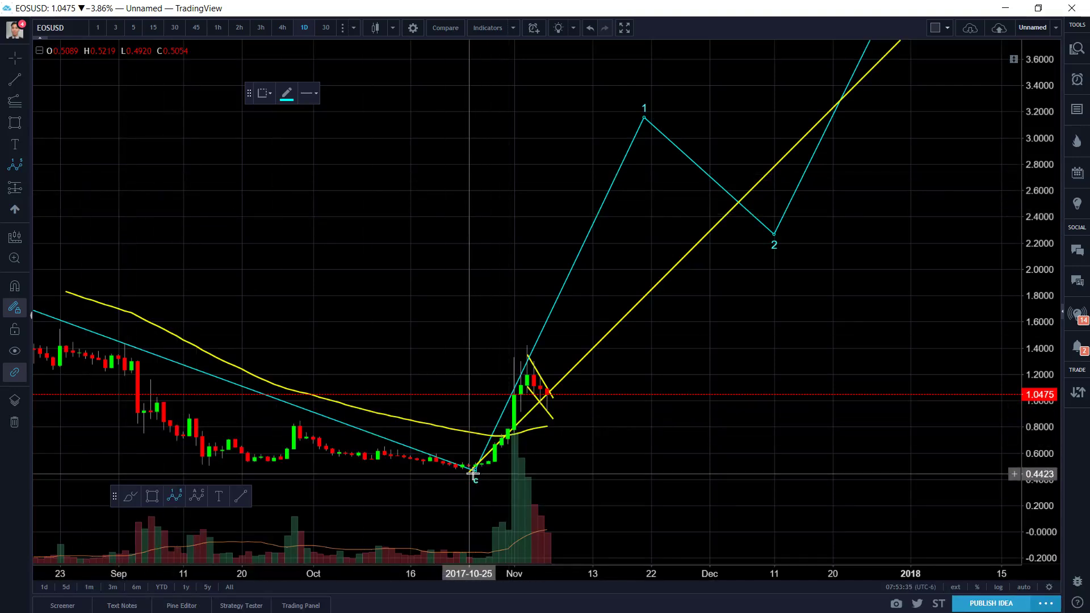
{"action": "left_click", "coordinate": [472, 471]}
{"action": "left_click", "coordinate": [526, 345]}
{"action": "left_click", "coordinate": [547, 406]}
{"action": "left_click", "coordinate": [590, 198]}
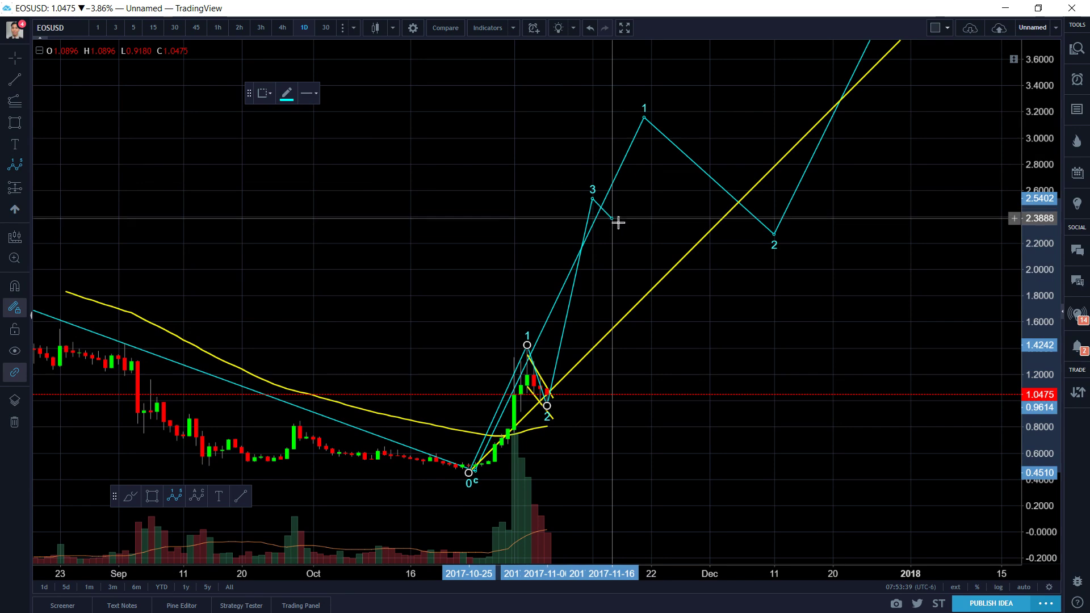
{"action": "left_click", "coordinate": [625, 229]}
{"action": "left_click", "coordinate": [645, 118]}
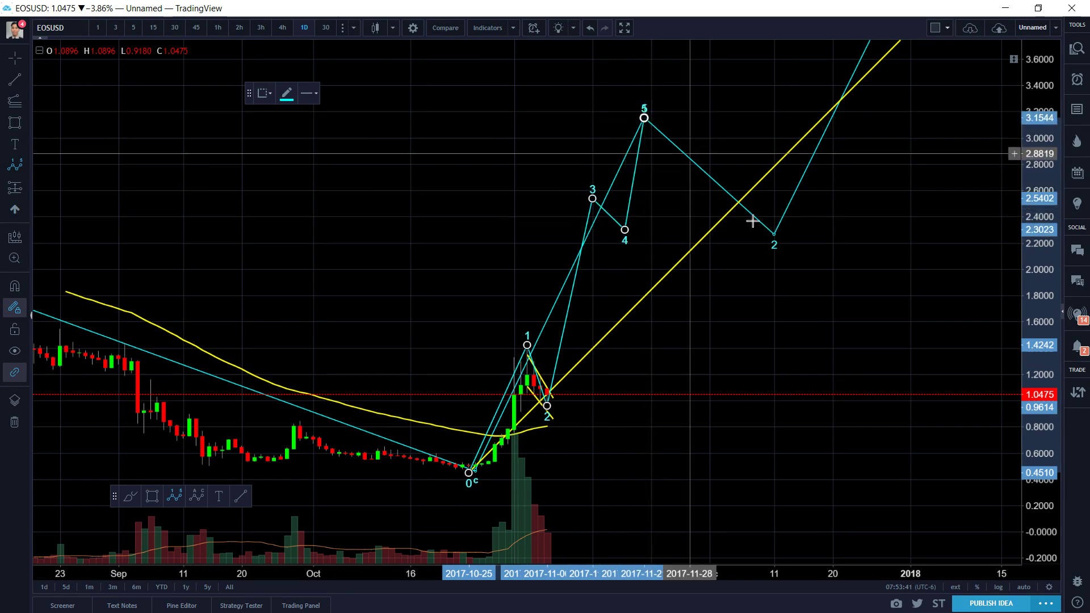
Step: Examine the November candles and short channel lines around points 1 and 2 of the smaller impulse wave
{"action": "left_click_drag", "start_coordinate": [684, 414], "coordinate": [853, 404]}
{"action": "scroll", "coordinate": [853, 404], "scroll_direction": "up", "scroll_amount": 1}
{"action": "scroll", "coordinate": [853, 404], "scroll_direction": "up", "scroll_amount": 5}
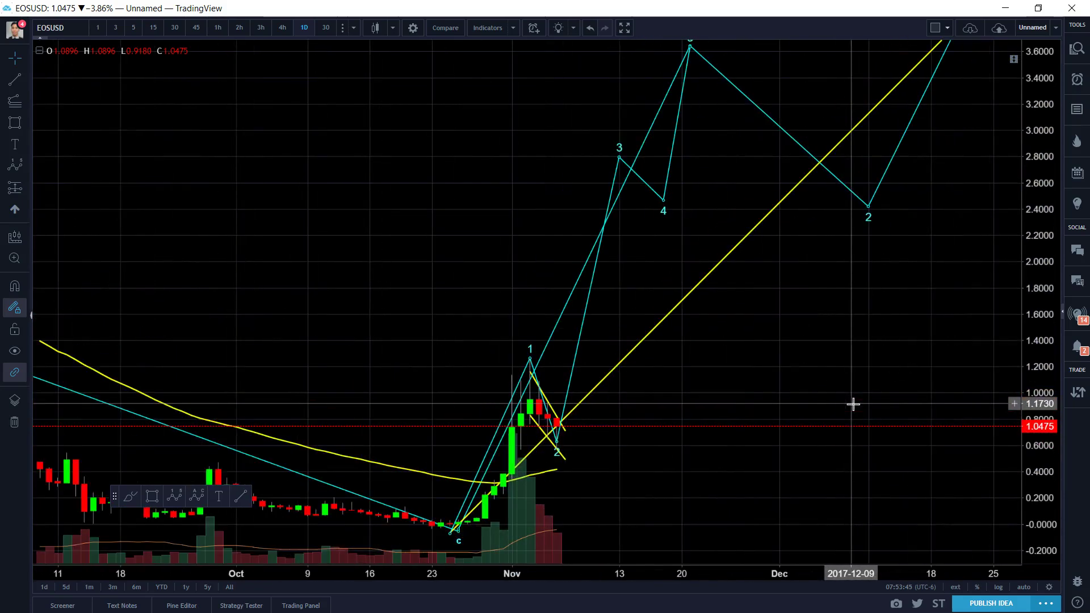
{"action": "scroll", "coordinate": [872, 338], "scroll_direction": "up", "scroll_amount": 3}
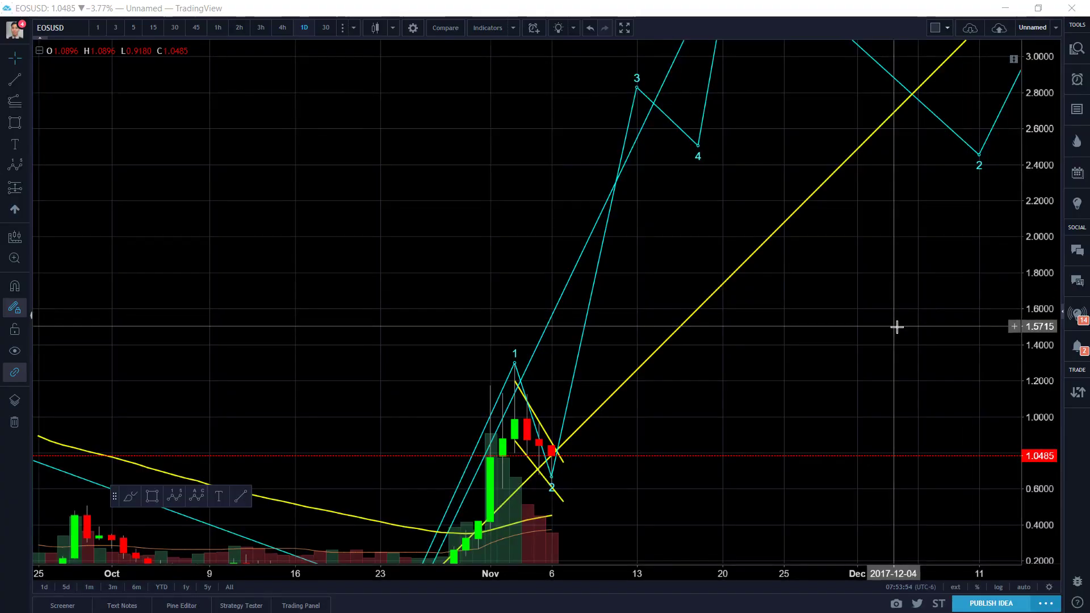
{"action": "scroll", "coordinate": [856, 321], "scroll_direction": "up", "scroll_amount": 3}
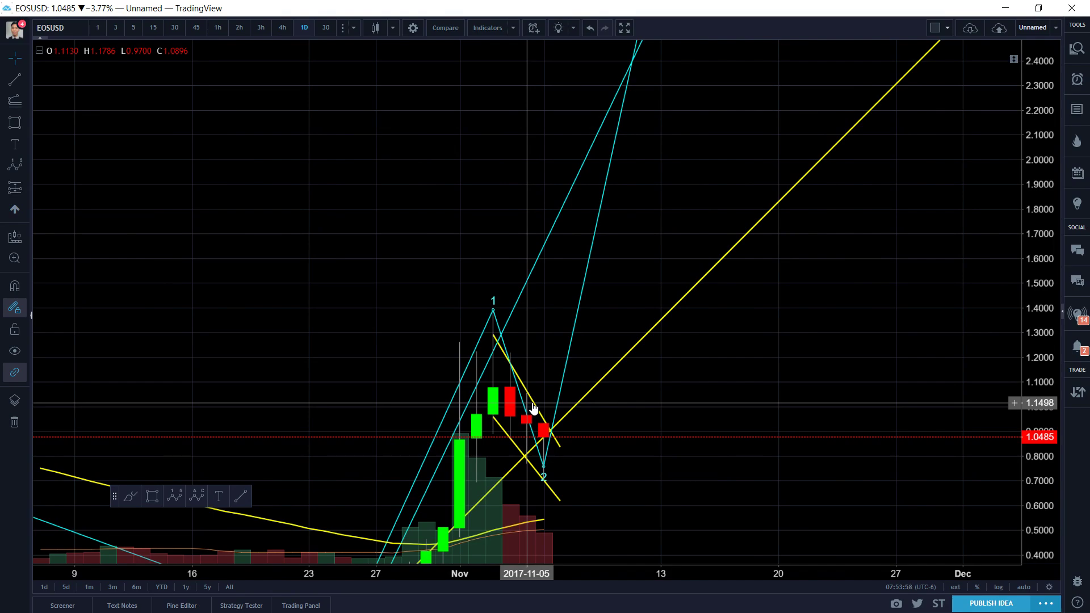
{"action": "left_click_drag", "start_coordinate": [569, 310], "coordinate": [664, 219]}
{"action": "scroll", "coordinate": [664, 210], "scroll_direction": "up", "scroll_amount": 2}
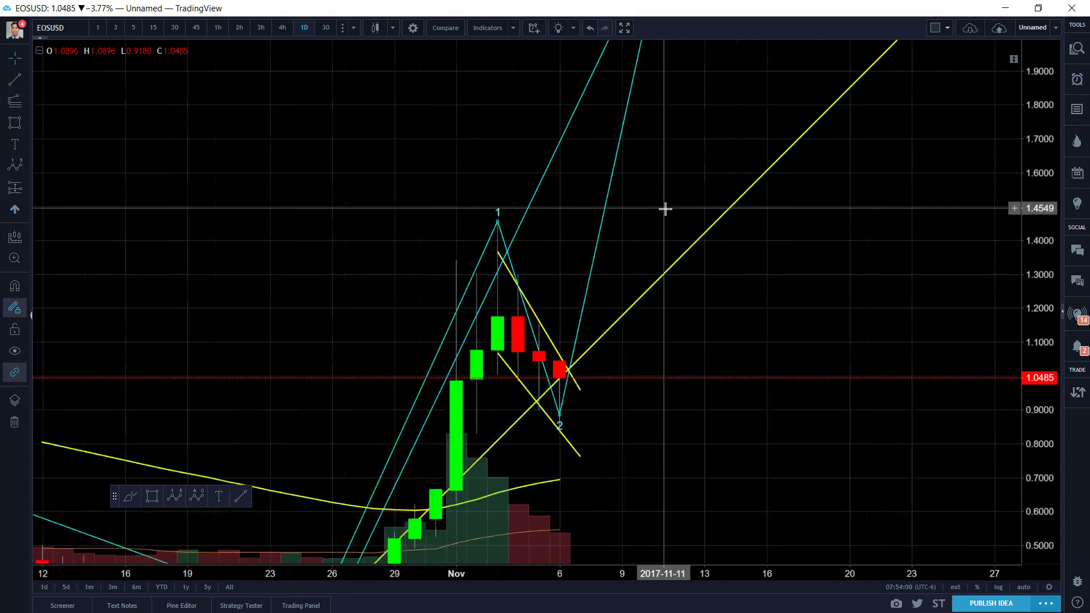
Step: Examine points 3 to 5 of the smaller impulse wave and the larger wave's pullback to its point 2
{"action": "scroll", "coordinate": [665, 209], "scroll_direction": "down", "scroll_amount": 4}
{"action": "scroll", "coordinate": [781, 307], "scroll_direction": "down", "scroll_amount": 3}
{"action": "left_click_drag", "start_coordinate": [925, 244], "coordinate": [723, 341]}
{"action": "scroll", "coordinate": [724, 341], "scroll_direction": "down", "scroll_amount": 3}
{"action": "left_click_drag", "start_coordinate": [912, 300], "coordinate": [826, 340]}
{"action": "scroll", "coordinate": [824, 342], "scroll_direction": "up", "scroll_amount": 1}
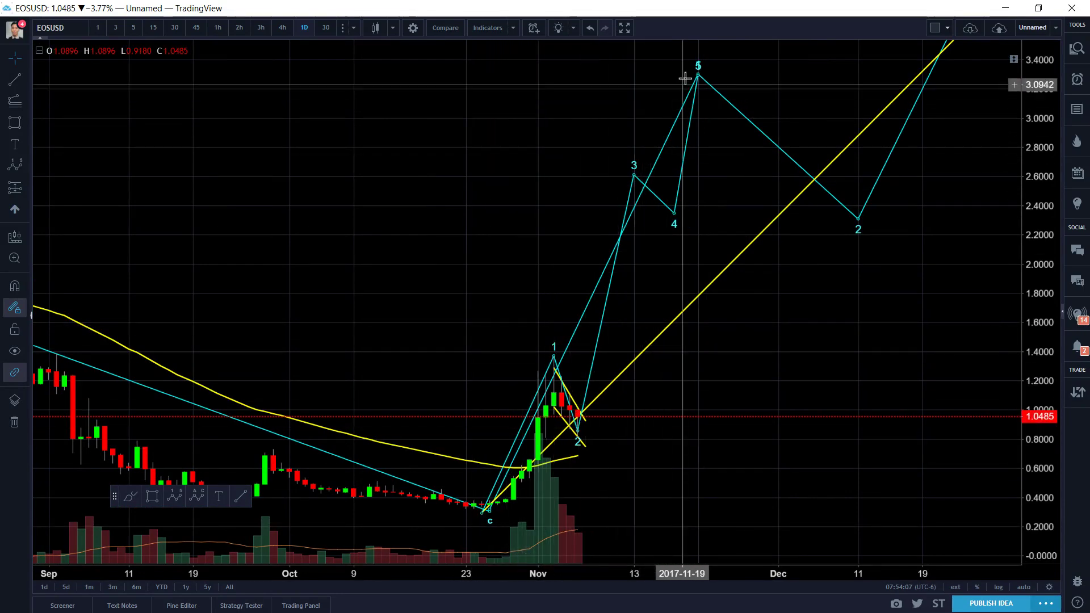
{"action": "left_click_drag", "start_coordinate": [774, 85], "coordinate": [735, 292]}
{"action": "left_click_drag", "start_coordinate": [810, 177], "coordinate": [732, 236]}
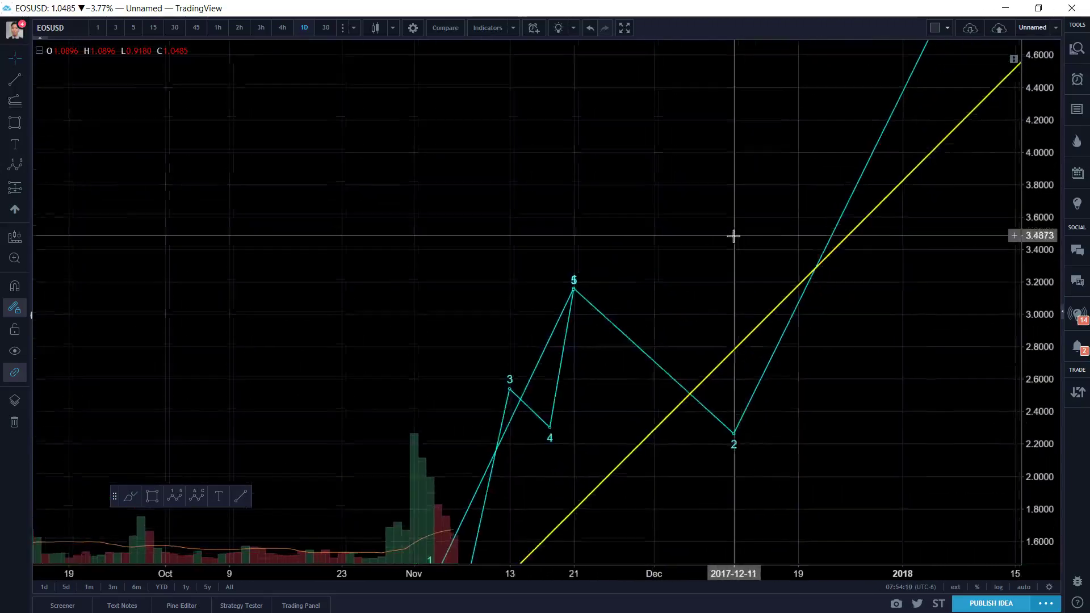
Step: Review the full projection from October's low to the larger wave's point 5 alongside the July impulse and its a-b-c correction
{"action": "scroll", "coordinate": [732, 236], "scroll_direction": "down", "scroll_amount": 7}
{"action": "left_click_drag", "start_coordinate": [885, 433], "coordinate": [713, 419]}
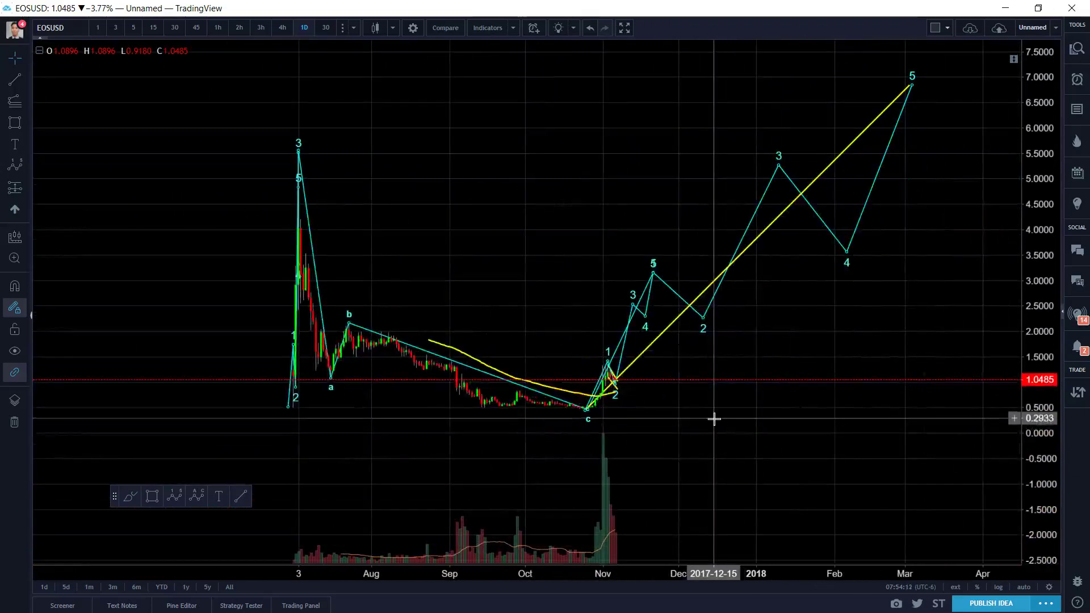
{"action": "scroll", "coordinate": [722, 338], "scroll_direction": "up", "scroll_amount": 3}
{"action": "left_click_drag", "start_coordinate": [717, 327], "coordinate": [776, 450]}
{"action": "scroll", "coordinate": [776, 450], "scroll_direction": "down", "scroll_amount": 1}
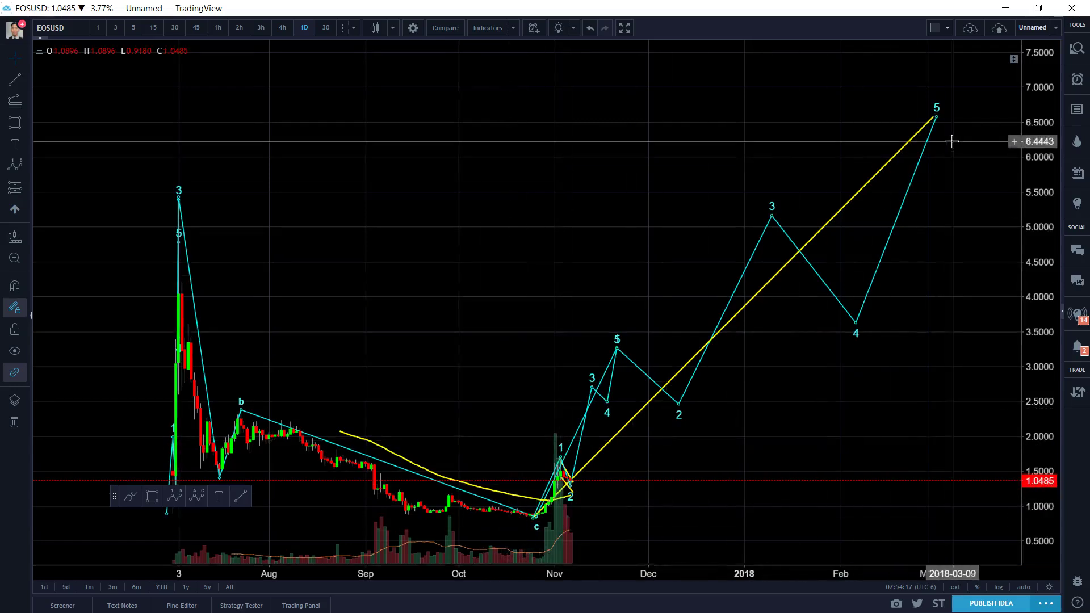
{"action": "left_click", "coordinate": [534, 519]}
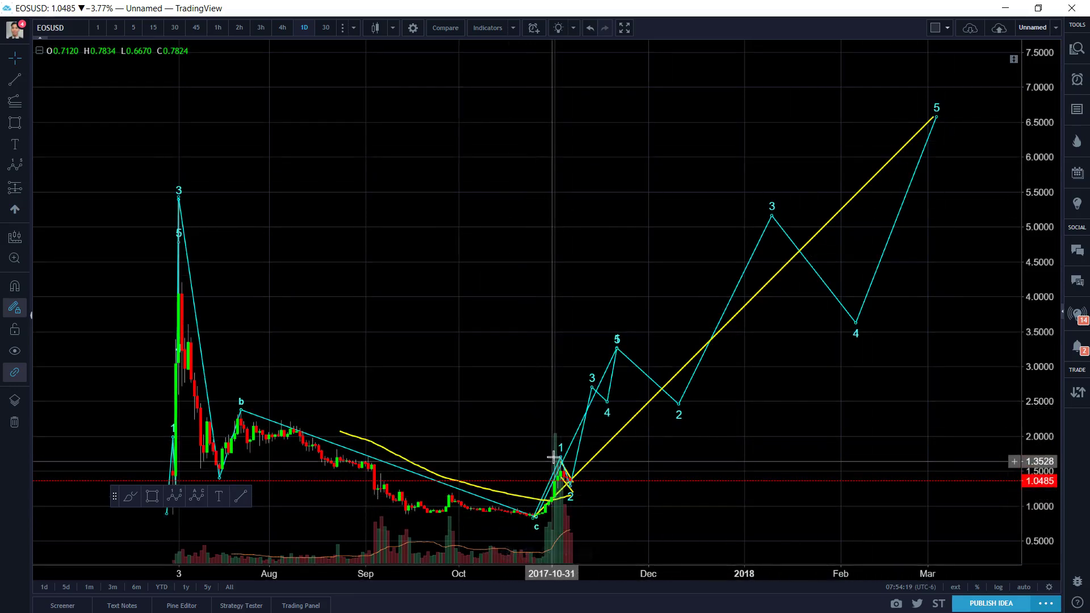
{"action": "left_click", "coordinate": [639, 315]}
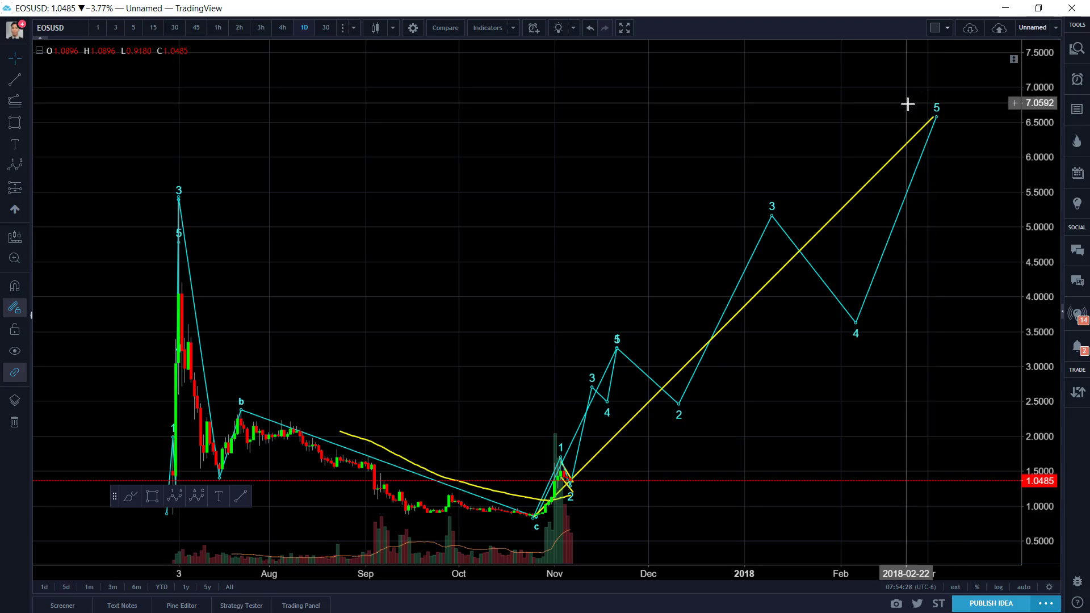
{"action": "scroll", "coordinate": [655, 264], "scroll_direction": "up", "scroll_amount": 2}
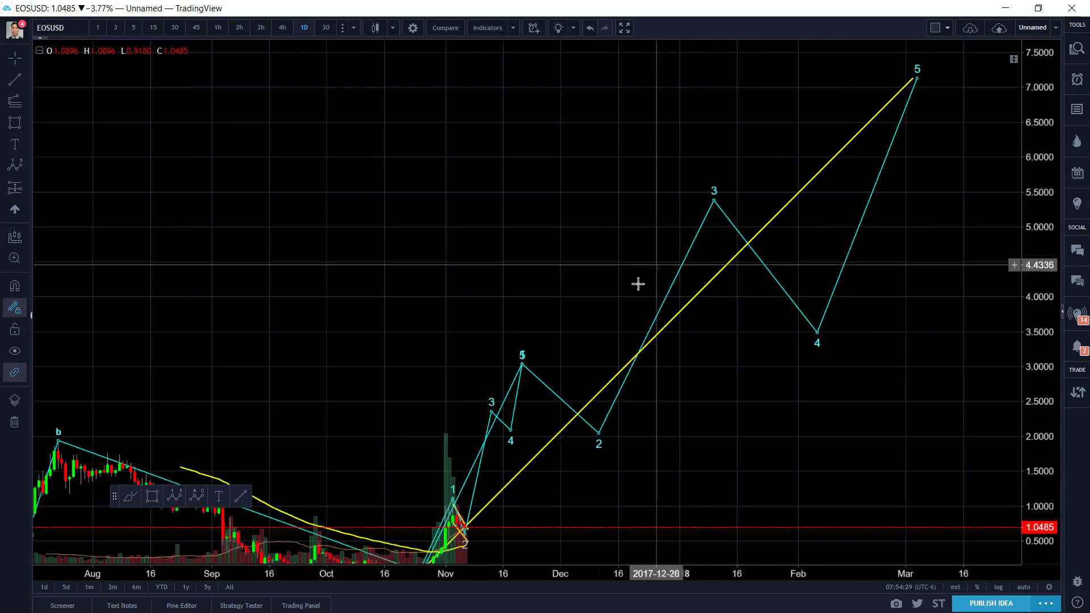
{"action": "scroll", "coordinate": [488, 347], "scroll_direction": "down", "scroll_amount": 1}
{"action": "left_click_drag", "start_coordinate": [474, 344], "coordinate": [542, 430]}
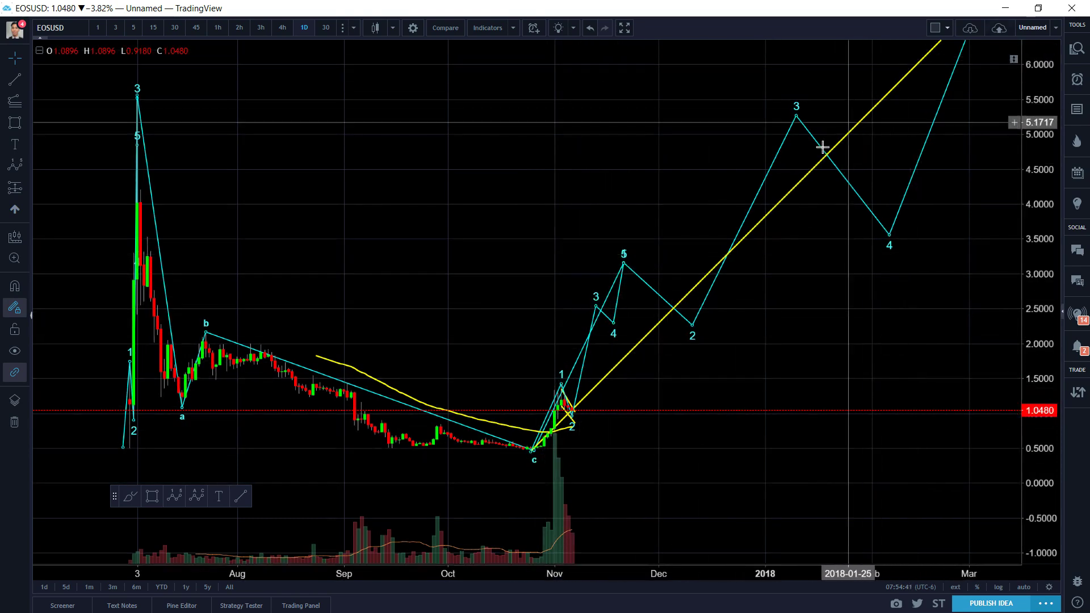
Step: Delete the larger impulse wave projected from October's low to March 2018
{"action": "left_click_drag", "start_coordinate": [877, 119], "coordinate": [938, 99]}
{"action": "scroll", "coordinate": [776, 355], "scroll_direction": "up", "scroll_amount": 1}
{"action": "left_click_drag", "start_coordinate": [683, 419], "coordinate": [735, 436]}
{"action": "scroll", "coordinate": [885, 392], "scroll_direction": "up", "scroll_amount": 2}
{"action": "scroll", "coordinate": [736, 436], "scroll_direction": "down", "scroll_amount": 2}
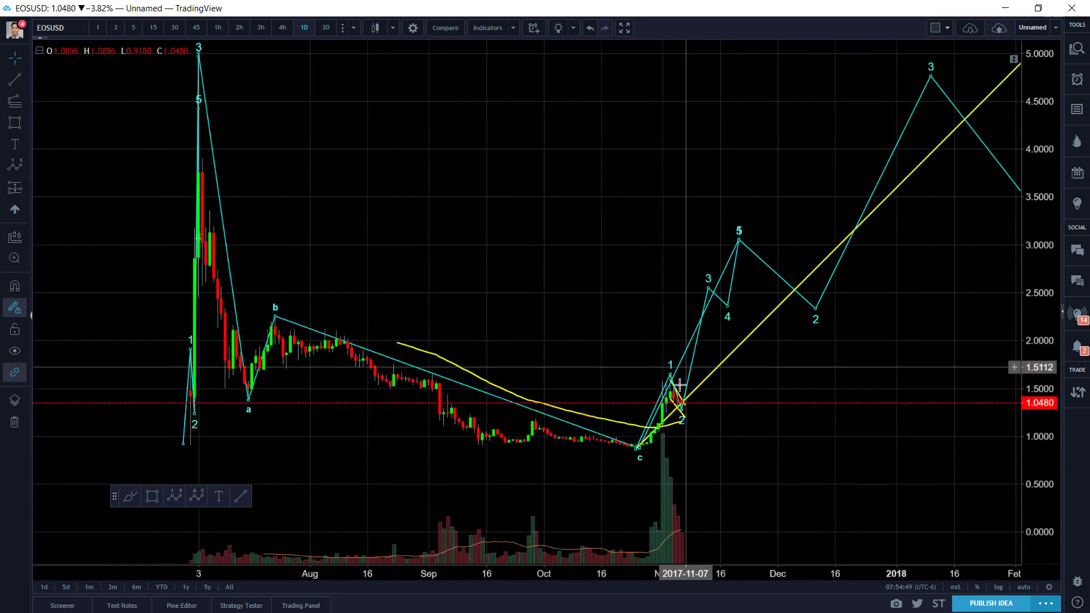
{"action": "left_click", "coordinate": [771, 271]}
{"action": "key", "text": "Delete"}
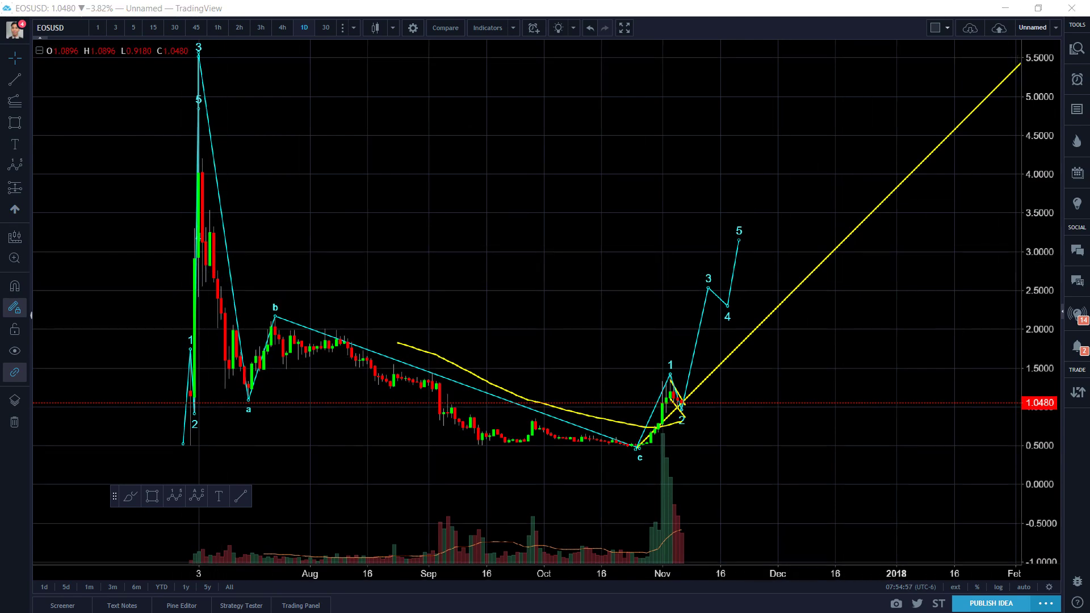
Step: Switch to the Elliott Wave Principle PDF in the browser and search it for "often long"
{"action": "key", "text": "alt+Tab"}
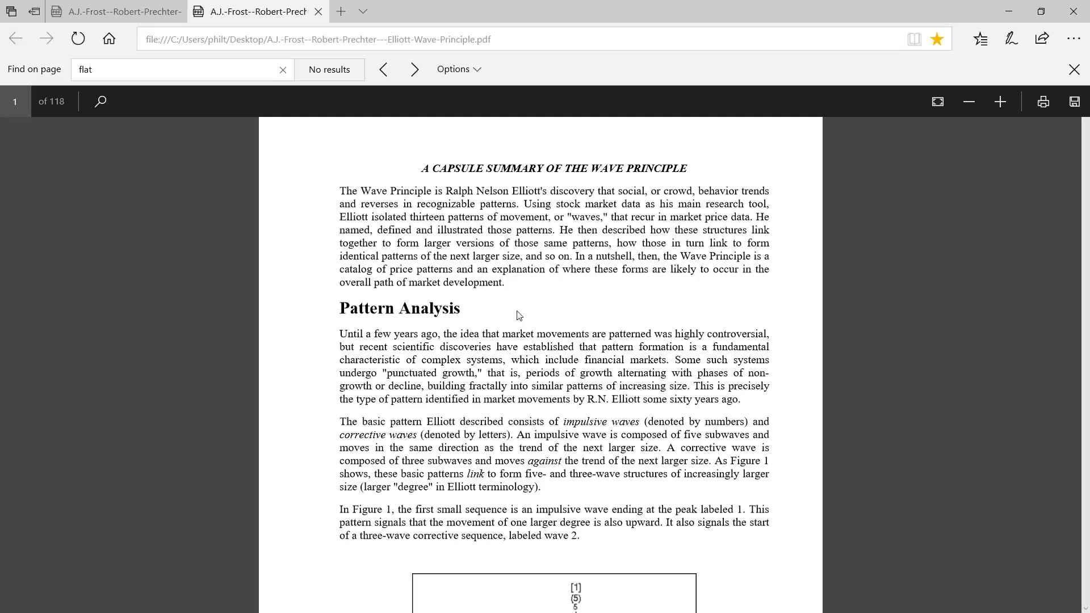
{"action": "scroll", "coordinate": [518, 313], "scroll_direction": "down", "scroll_amount": 2}
{"action": "scroll", "coordinate": [518, 315], "scroll_direction": "down", "scroll_amount": 1}
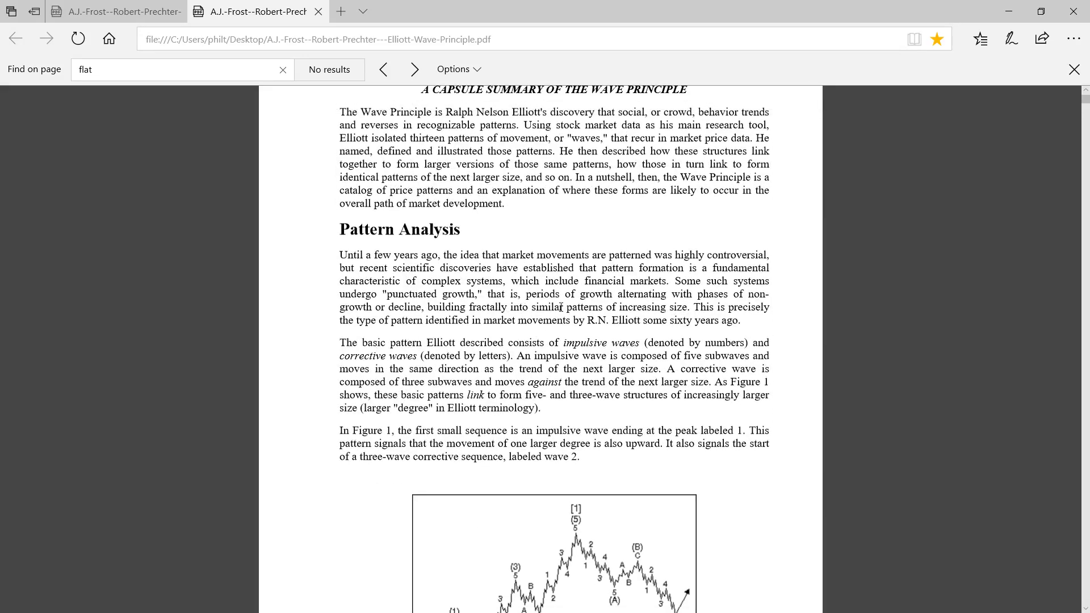
{"action": "key", "text": "BackSpace"}
{"action": "key", "text": "BackSpace"}
{"action": "key", "text": "BackSpace"}
{"action": "key", "text": "BackSpace"}
{"action": "type", "text": "often long"}
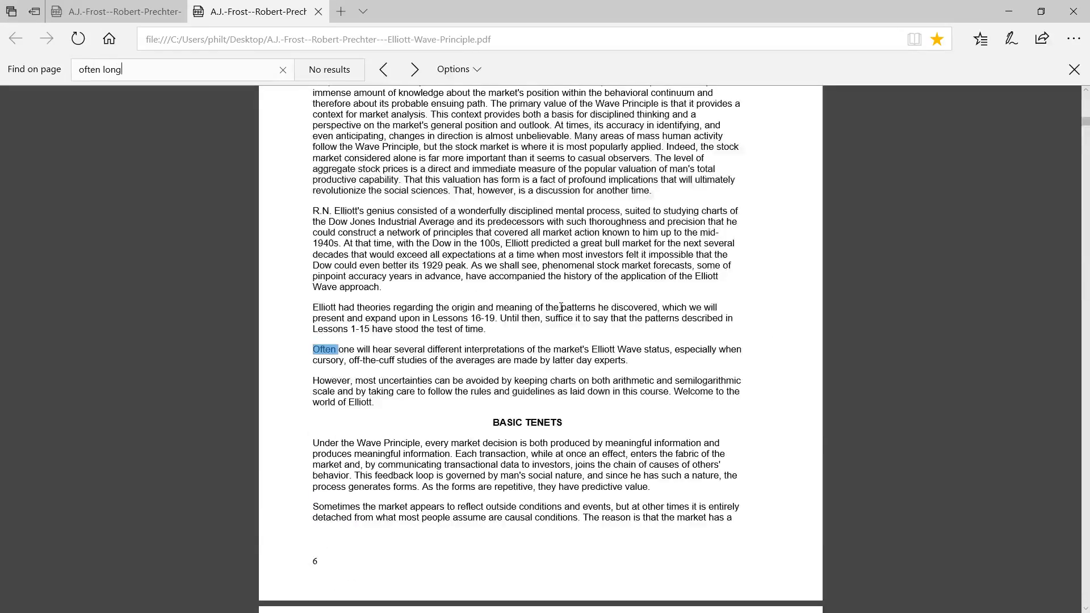
{"action": "type", "text": "kib"}
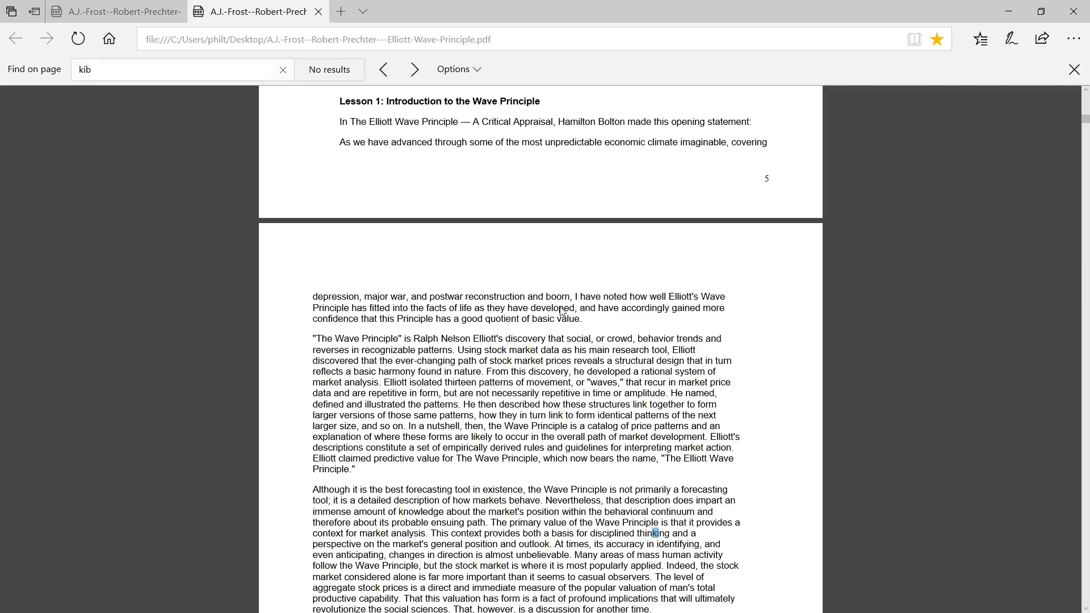
{"action": "key", "text": "ctrl+s"}
{"action": "key", "text": "Escape"}
Step: Search the PDF for "often" and read the Lesson 4 passage about the length of wave 3 in a motive wave
{"action": "type", "text": "ofte"}
{"action": "key", "text": "Return"}
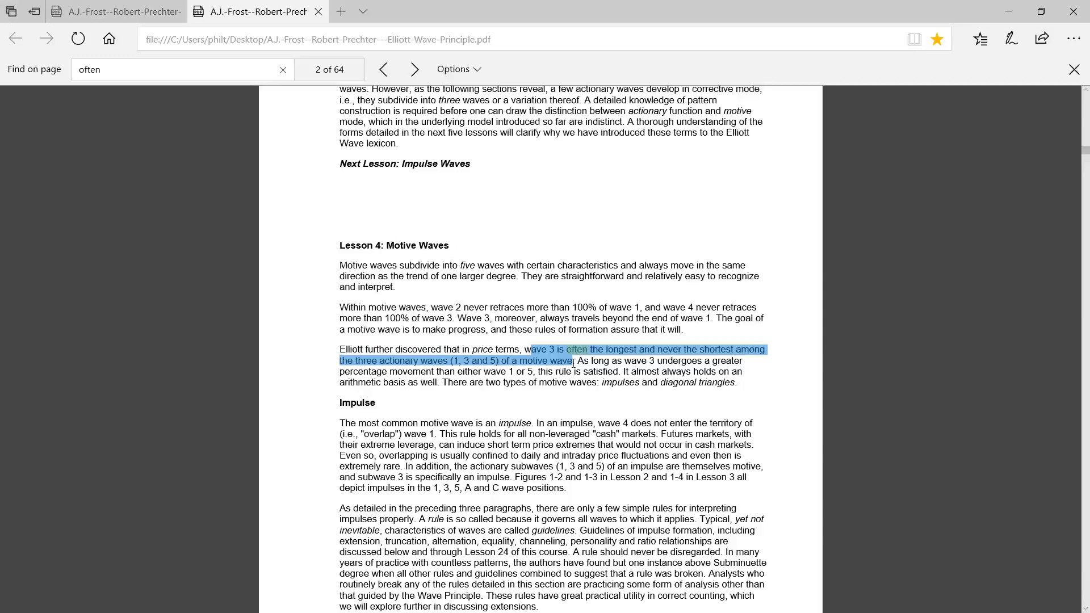
{"action": "left_click", "coordinate": [593, 378]}
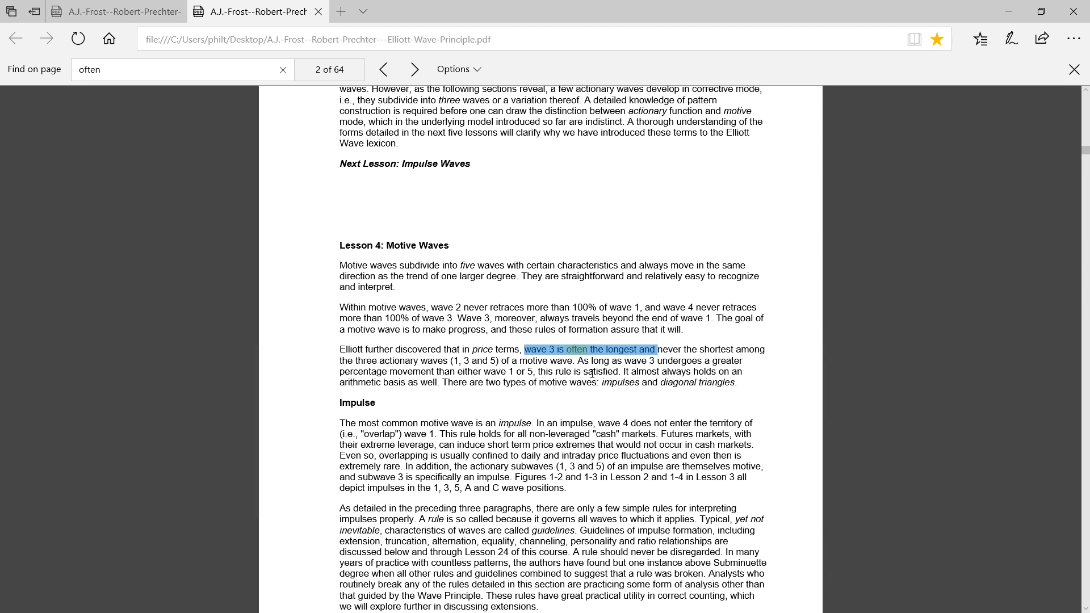
{"action": "left_click", "coordinate": [725, 359]}
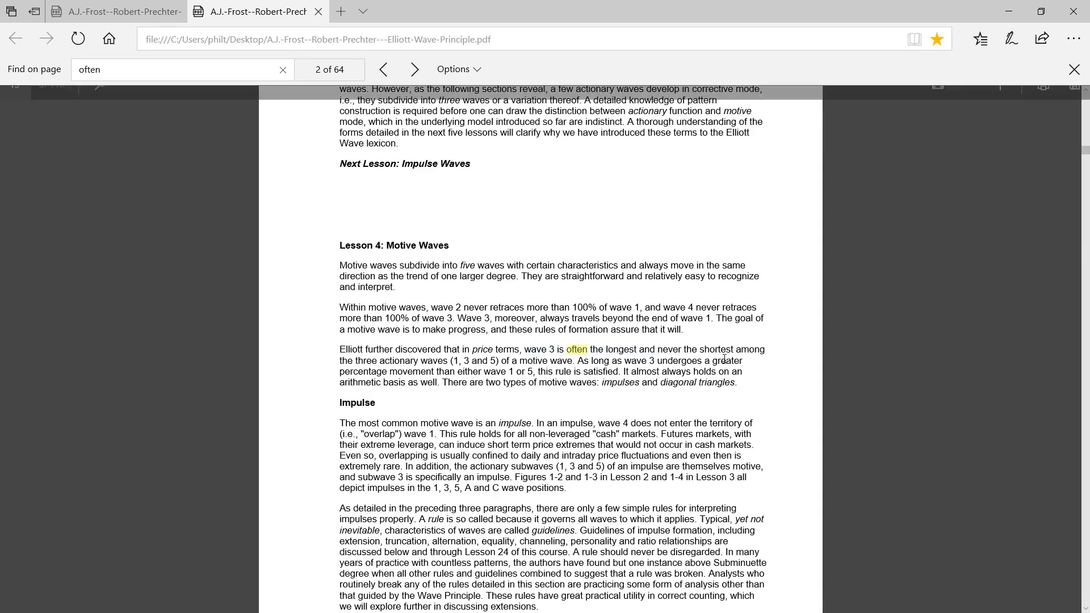
Step: Return to the TradingView chart and turn on Auto Scale for the price axis
{"action": "left_click", "coordinate": [1007, 6]}
{"action": "scroll", "coordinate": [881, 258], "scroll_direction": "down", "scroll_amount": 3}
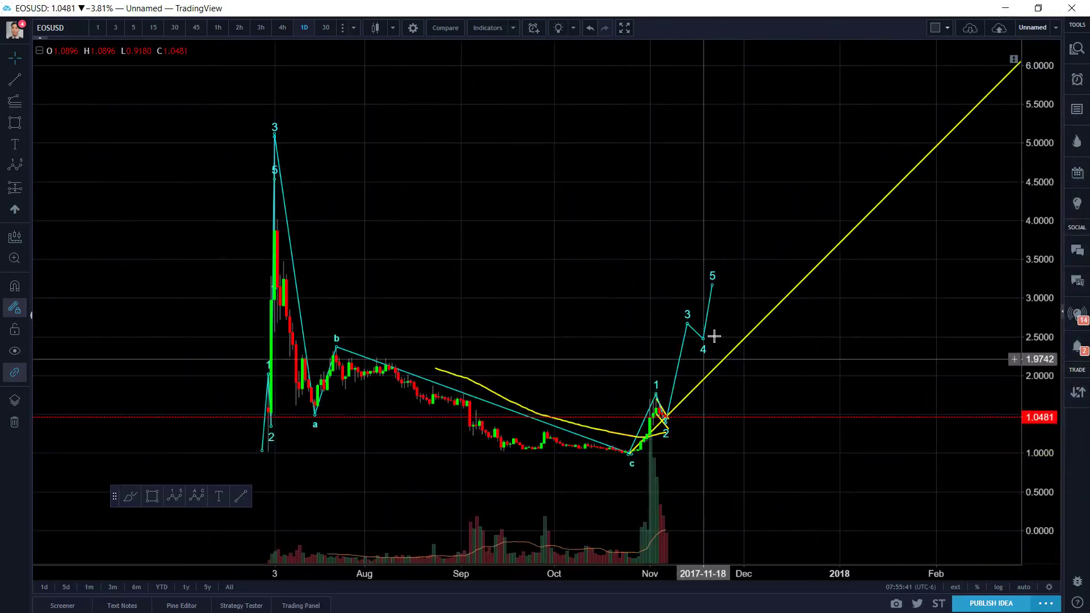
{"action": "scroll", "coordinate": [603, 219], "scroll_direction": "up", "scroll_amount": 4}
{"action": "left_click_drag", "start_coordinate": [449, 333], "coordinate": [662, 120]}
{"action": "right_click", "coordinate": [1045, 300]}
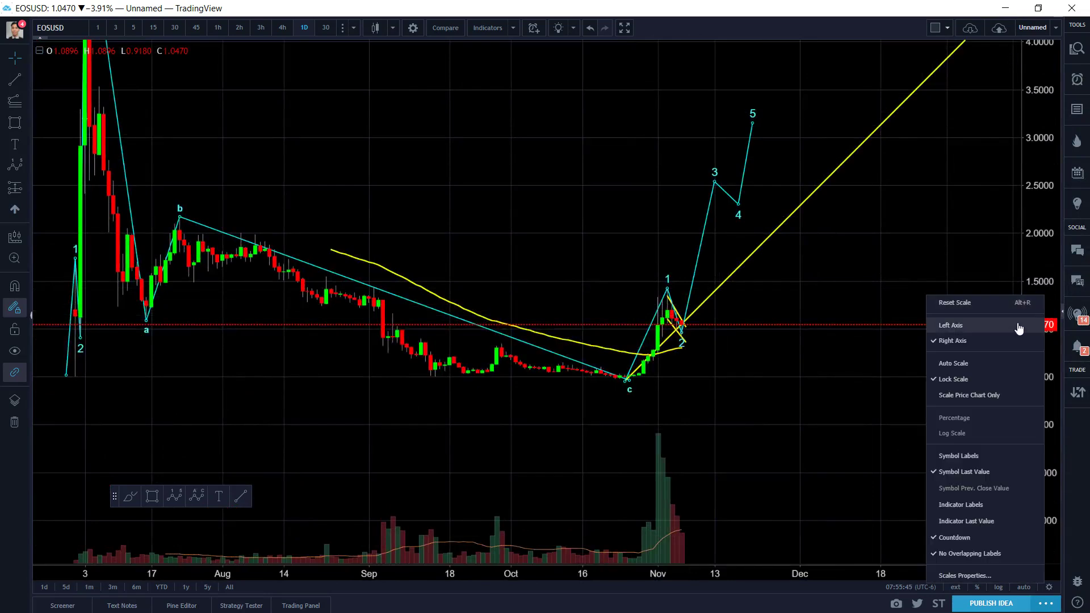
{"action": "left_click", "coordinate": [981, 363]}
{"action": "scroll", "coordinate": [688, 390], "scroll_direction": "up", "scroll_amount": 3}
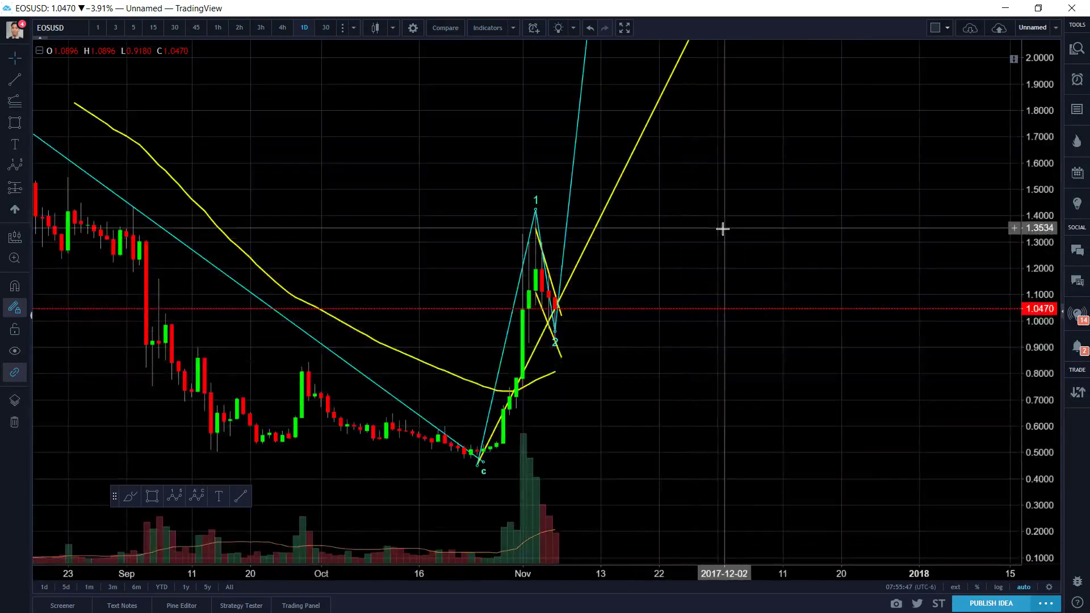
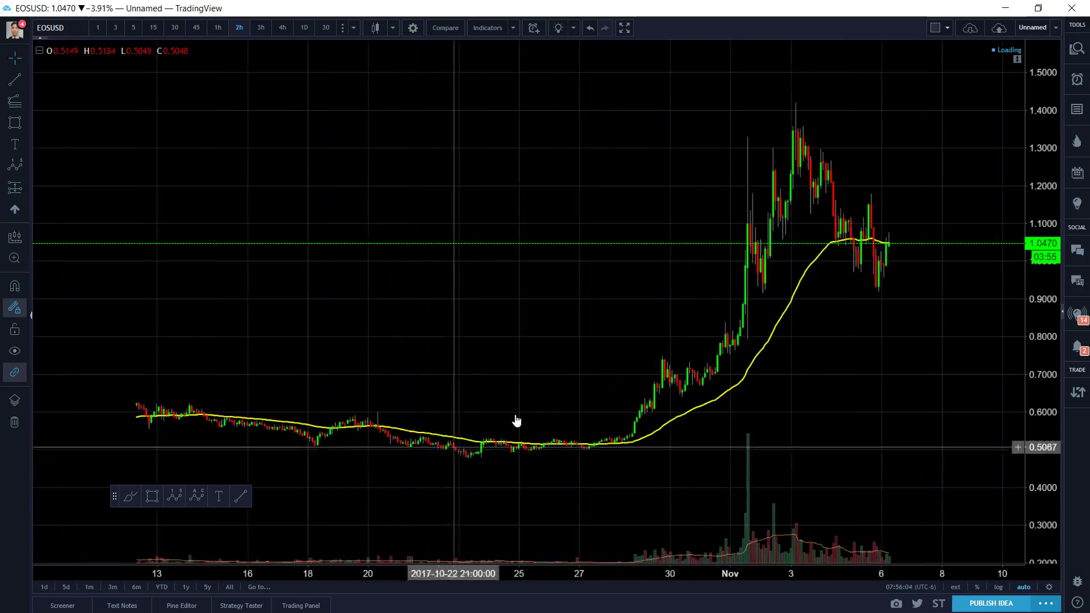
Step: Draw an Elliott Impulse Wave from October 28 at 0.5112 through 0.7492, 0.6995, 1.3394 and 0.9178 to 1.4192 on November 3
{"action": "left_click", "coordinate": [25, 146]}
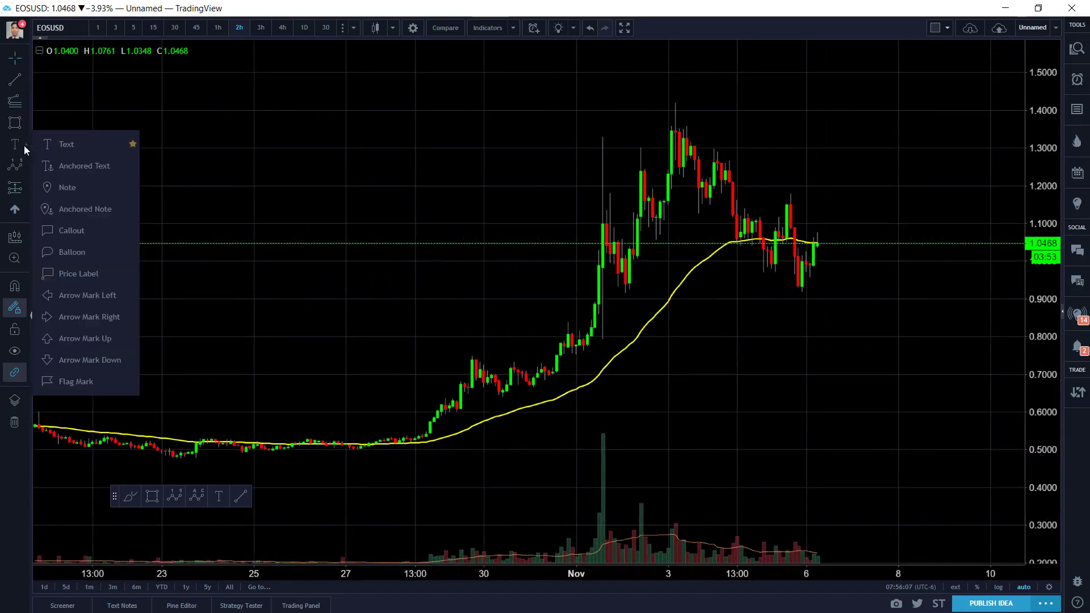
{"action": "left_click", "coordinate": [176, 498]}
{"action": "left_click", "coordinate": [411, 443]}
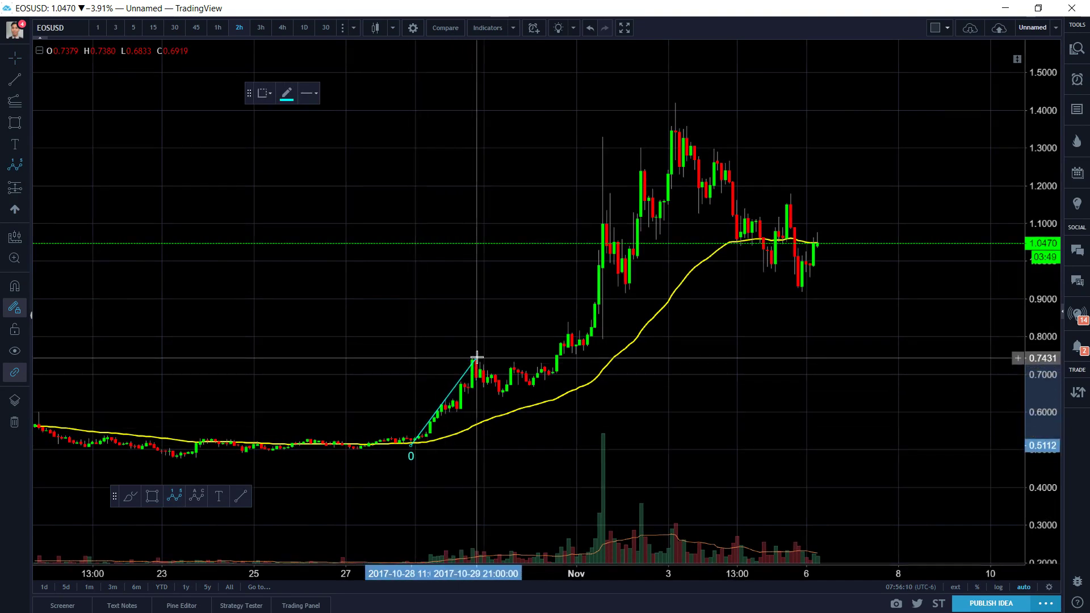
{"action": "left_click", "coordinate": [554, 374]}
{"action": "left_click", "coordinate": [603, 134]}
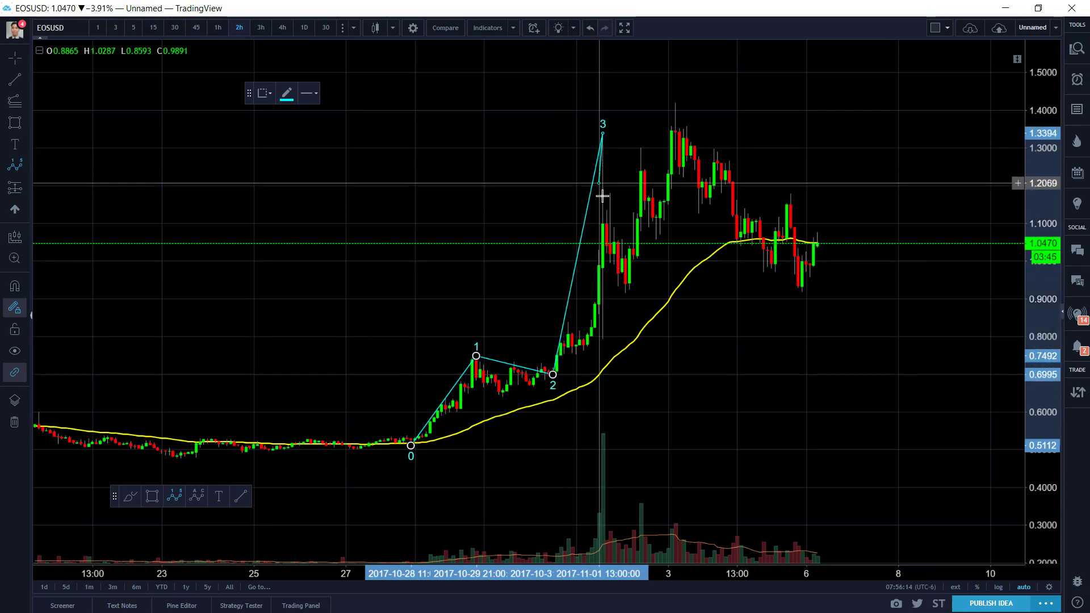
{"action": "left_click", "coordinate": [627, 292]}
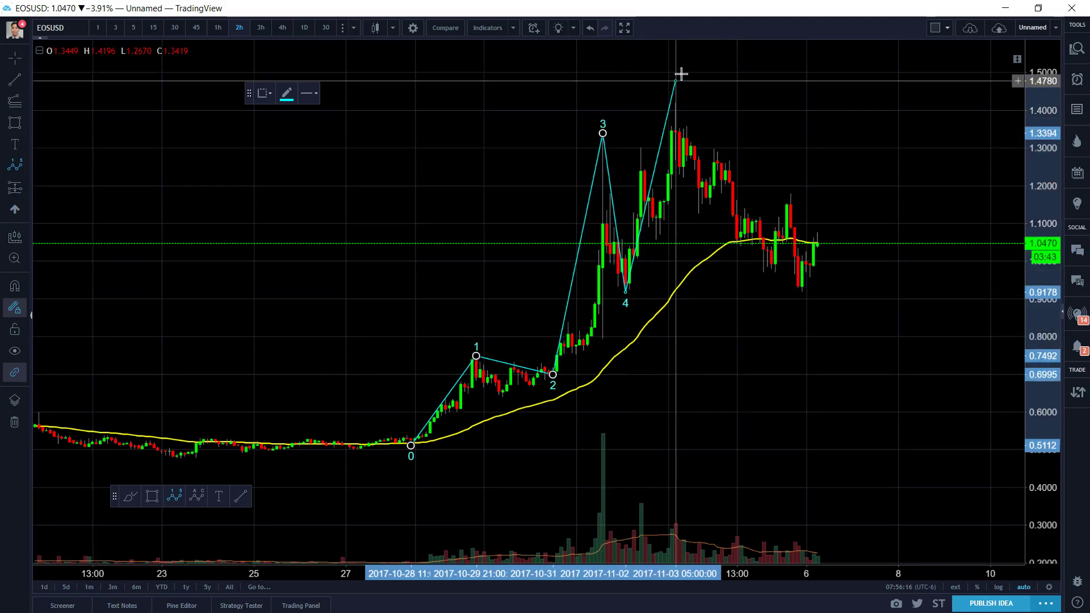
{"action": "left_click", "coordinate": [676, 104]}
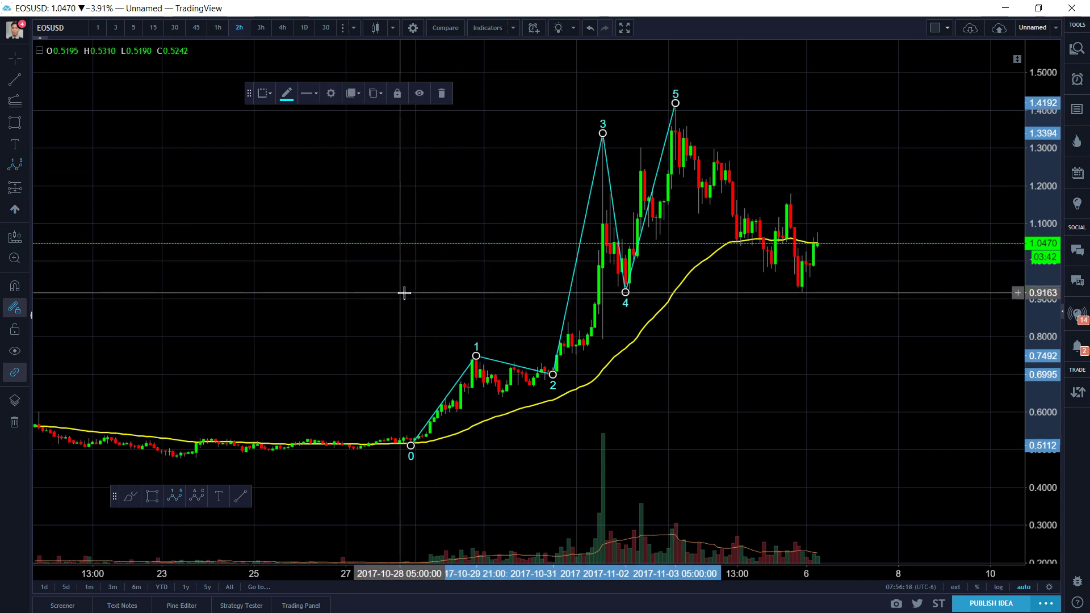
Step: Switch the chart to the 1-hour interval and examine the candles from wave 1 to wave 5
{"action": "scroll", "coordinate": [494, 290], "scroll_direction": "up", "scroll_amount": 3}
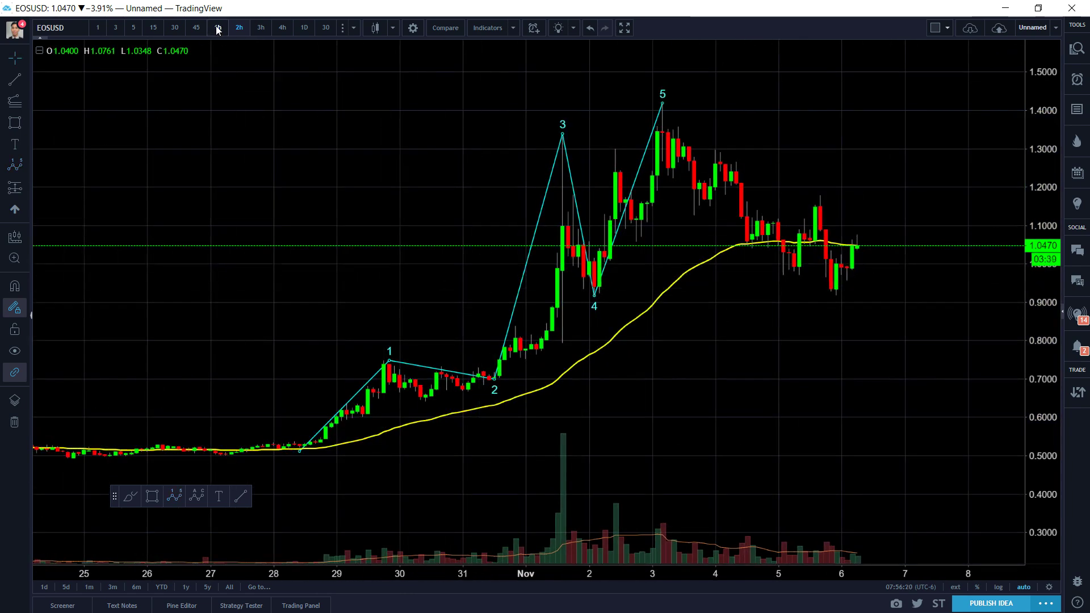
{"action": "left_click", "coordinate": [217, 28]}
{"action": "left_click_drag", "start_coordinate": [360, 287], "coordinate": [590, 286]}
{"action": "scroll", "coordinate": [590, 287], "scroll_direction": "up", "scroll_amount": 1}
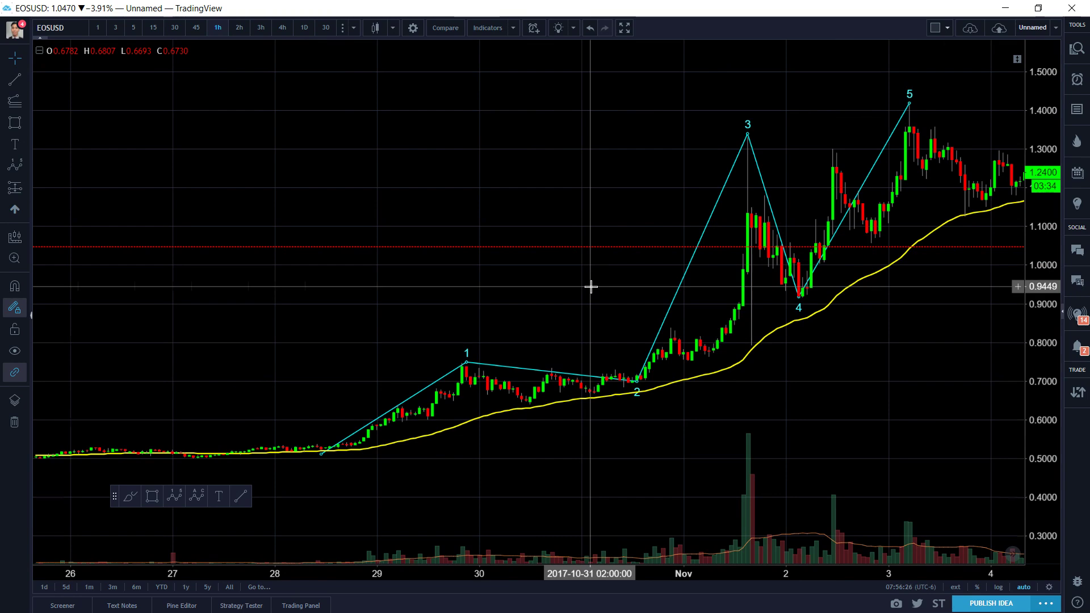
{"action": "scroll", "coordinate": [590, 287], "scroll_direction": "up", "scroll_amount": 2}
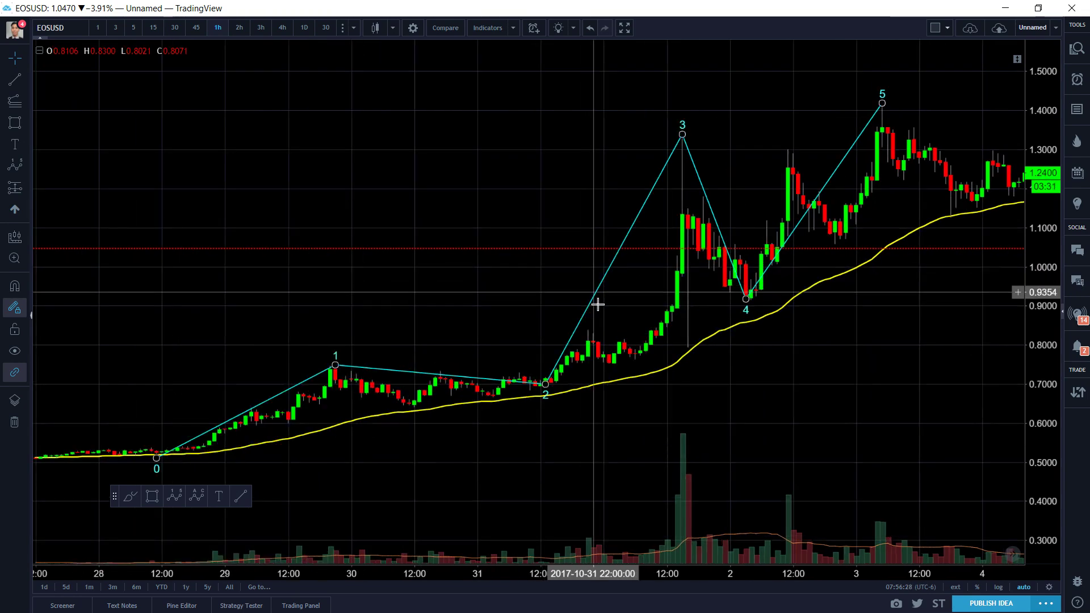
{"action": "scroll", "coordinate": [597, 305], "scroll_direction": "up", "scroll_amount": 1}
{"action": "scroll", "coordinate": [597, 305], "scroll_direction": "up", "scroll_amount": 1}
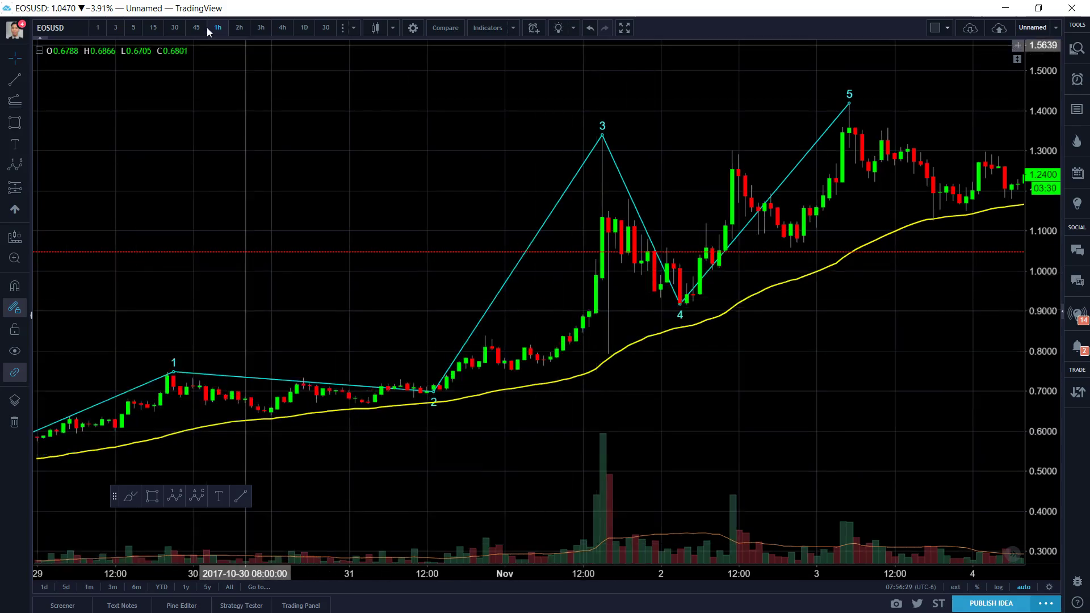
Step: Set the chart interval to 30 minutes and examine the price action from wave 1 to wave 4
{"action": "left_click", "coordinate": [176, 29]}
{"action": "scroll", "coordinate": [533, 261], "scroll_direction": "down", "scroll_amount": 4}
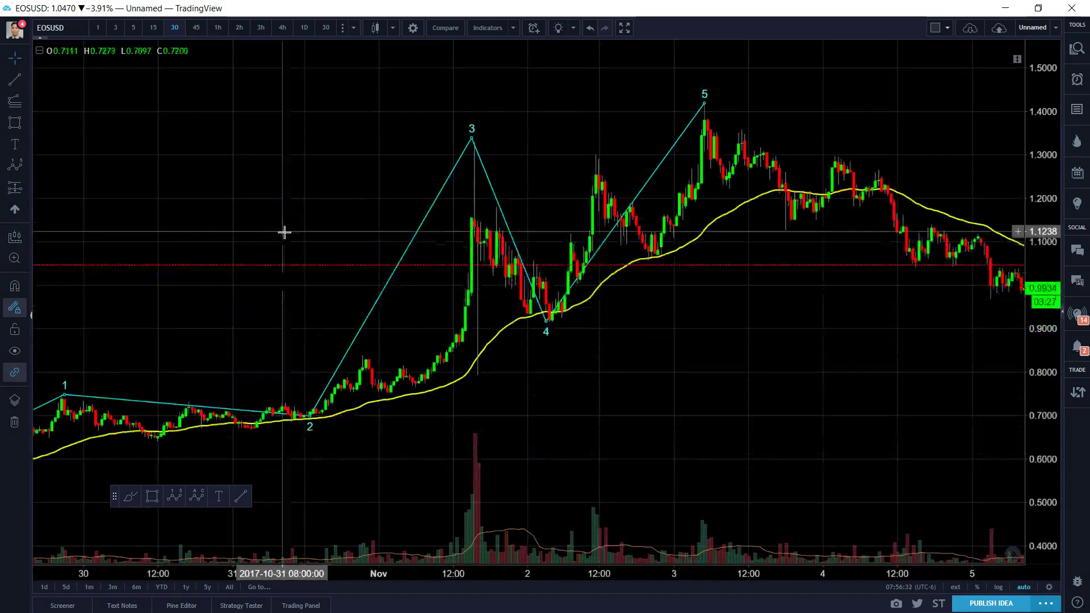
{"action": "left_click_drag", "start_coordinate": [322, 167], "coordinate": [631, 203]}
{"action": "scroll", "coordinate": [638, 204], "scroll_direction": "up", "scroll_amount": 6}
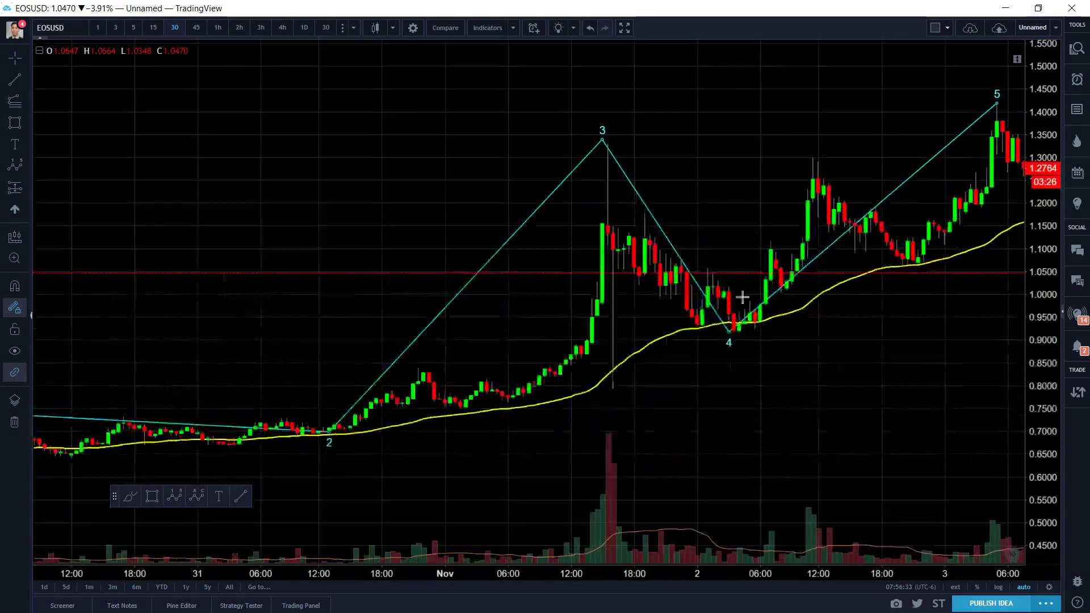
{"action": "left_click_drag", "start_coordinate": [682, 415], "coordinate": [735, 408]}
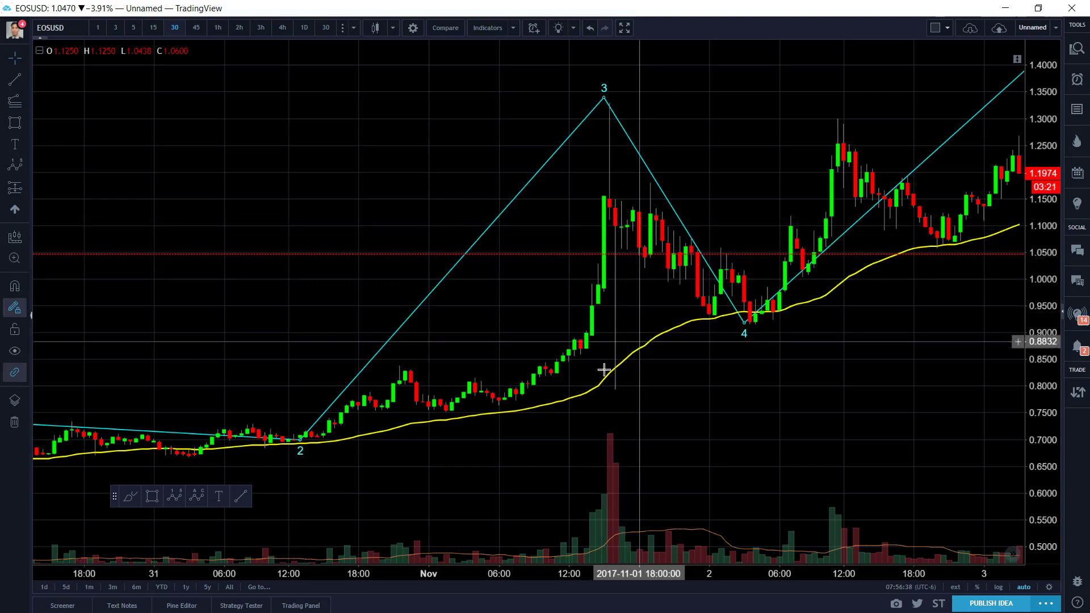
{"action": "left_click_drag", "start_coordinate": [513, 461], "coordinate": [702, 430]}
{"action": "scroll", "coordinate": [715, 428], "scroll_direction": "down", "scroll_amount": 5}
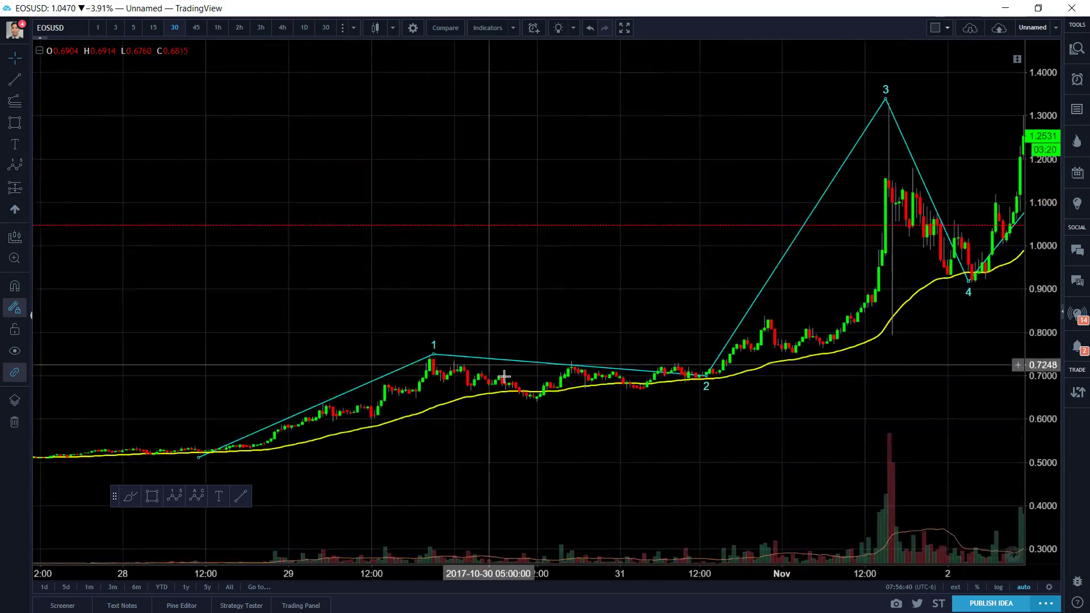
Step: Mark the wave 2 correction with an Elliott Triangle Wave (ABCDE) from the wave 1 peak to the wave 2 point
{"action": "left_click", "coordinate": [23, 165]}
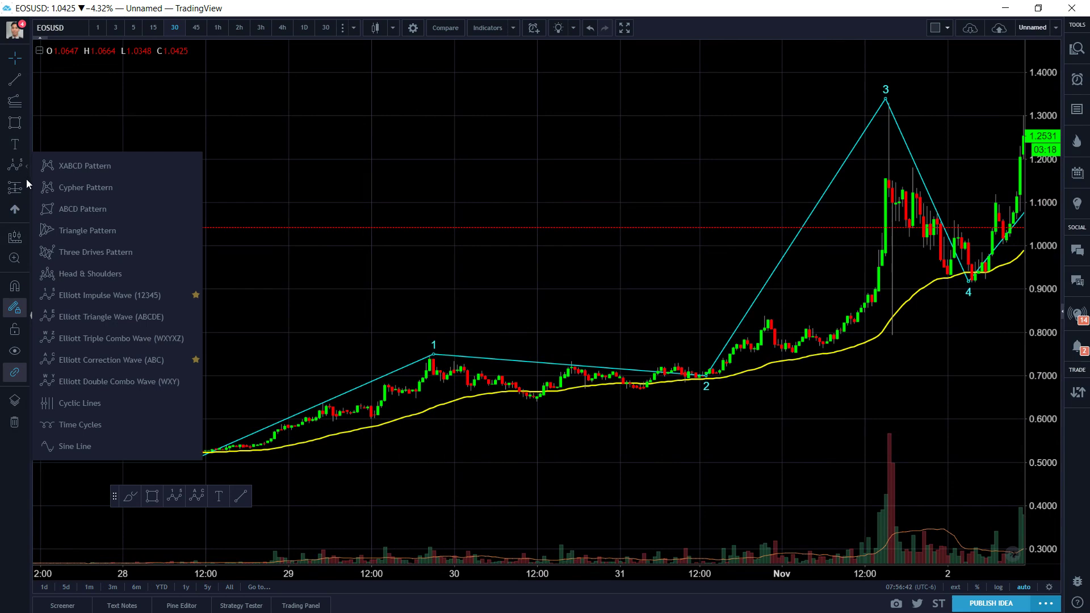
{"action": "left_click", "coordinate": [111, 317]}
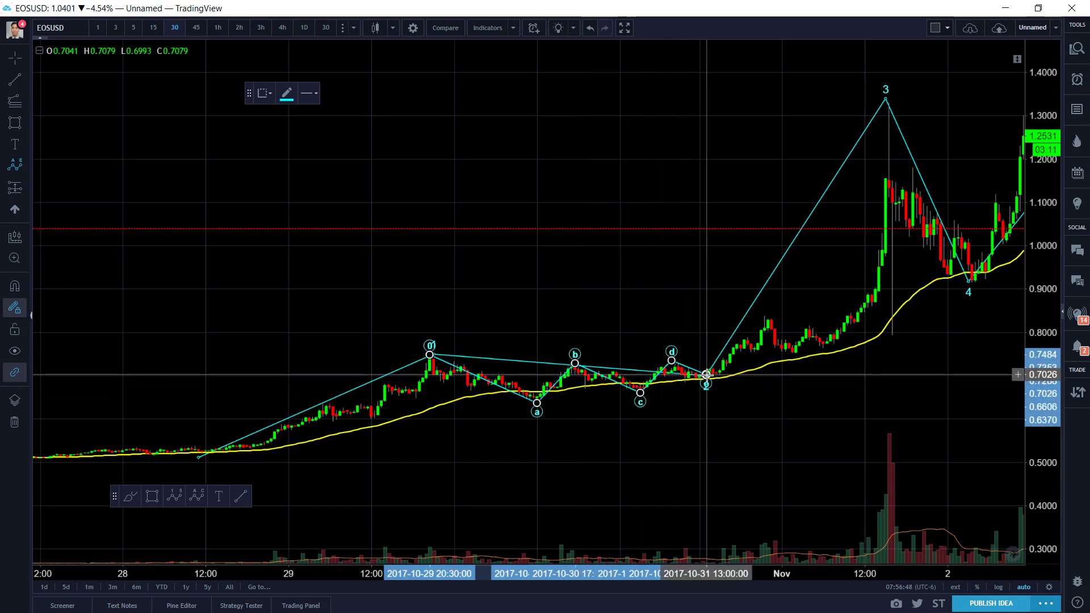
{"action": "left_click", "coordinate": [706, 375]}
{"action": "left_click", "coordinate": [820, 418]}
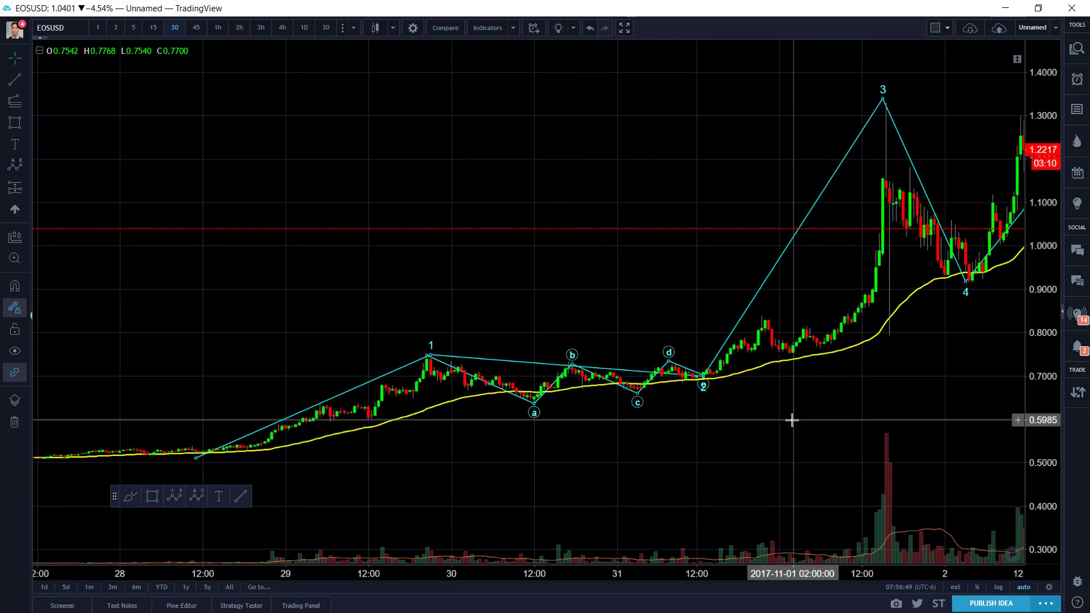
Step: Draw a rising trend line under points a and c of the triangle, from about 0.609 to early November 1
{"action": "left_click", "coordinate": [29, 77]}
{"action": "left_click", "coordinate": [83, 77]}
{"action": "left_click", "coordinate": [440, 415]}
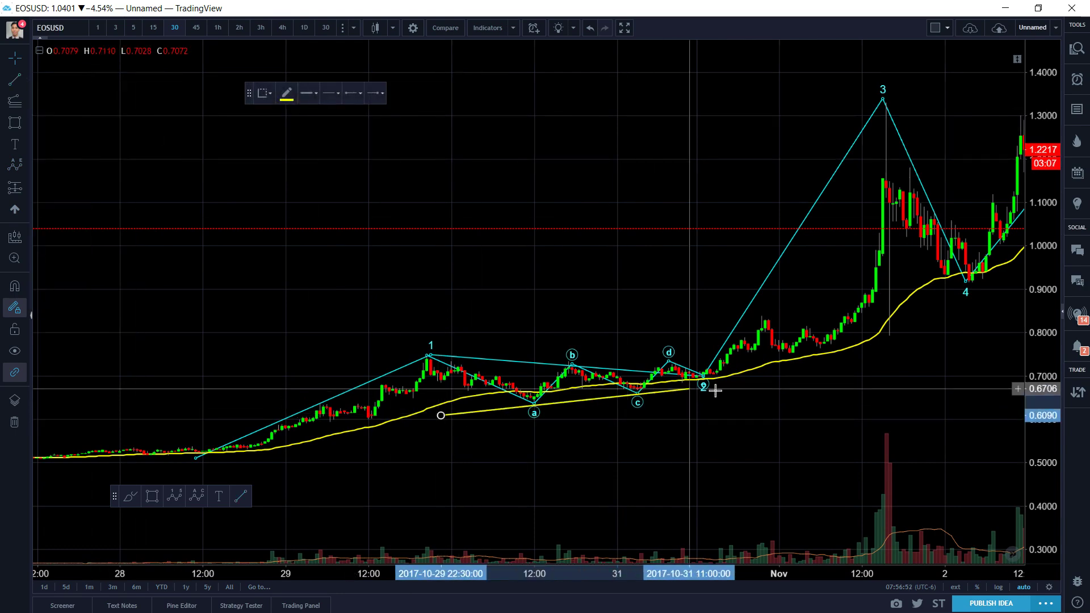
{"action": "left_click", "coordinate": [779, 372]}
{"action": "left_click_drag", "start_coordinate": [690, 435], "coordinate": [633, 438]}
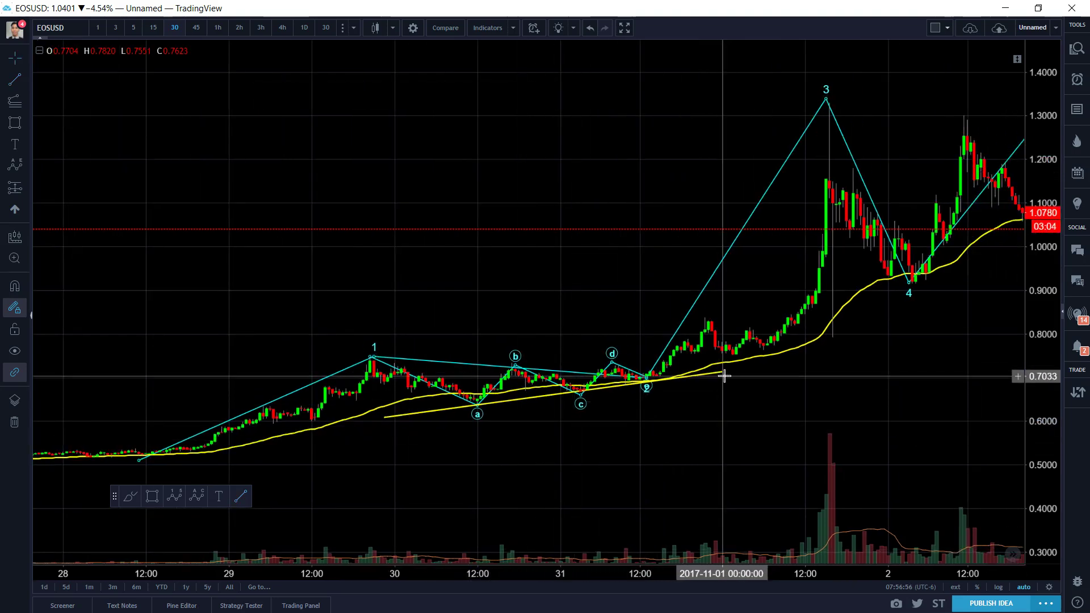
{"action": "right_click", "coordinate": [883, 387]}
{"action": "left_click", "coordinate": [759, 414]}
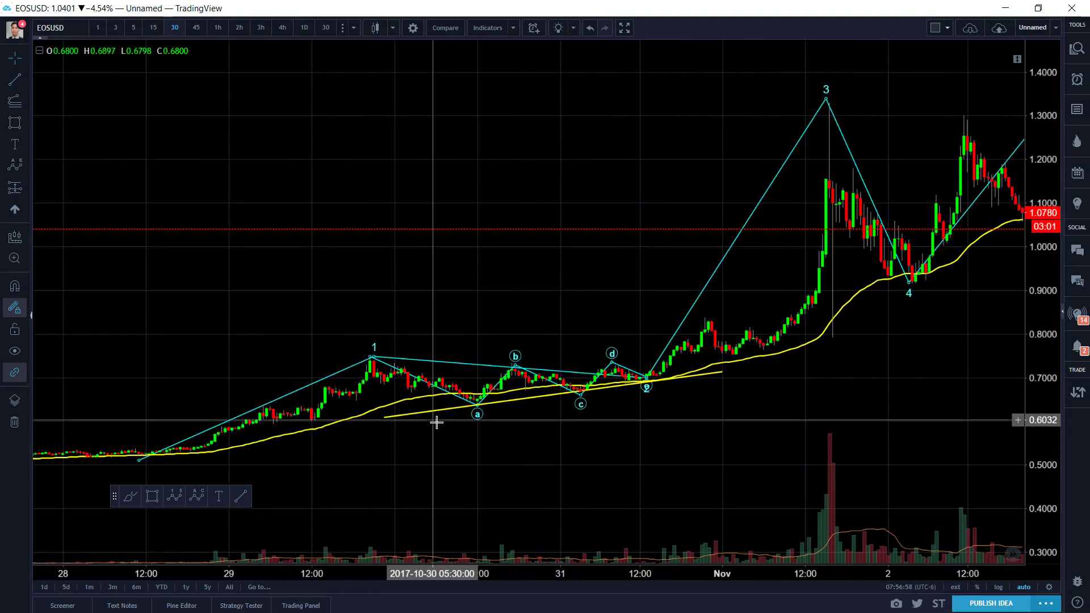
{"action": "left_click_drag", "start_coordinate": [725, 423], "coordinate": [695, 423]}
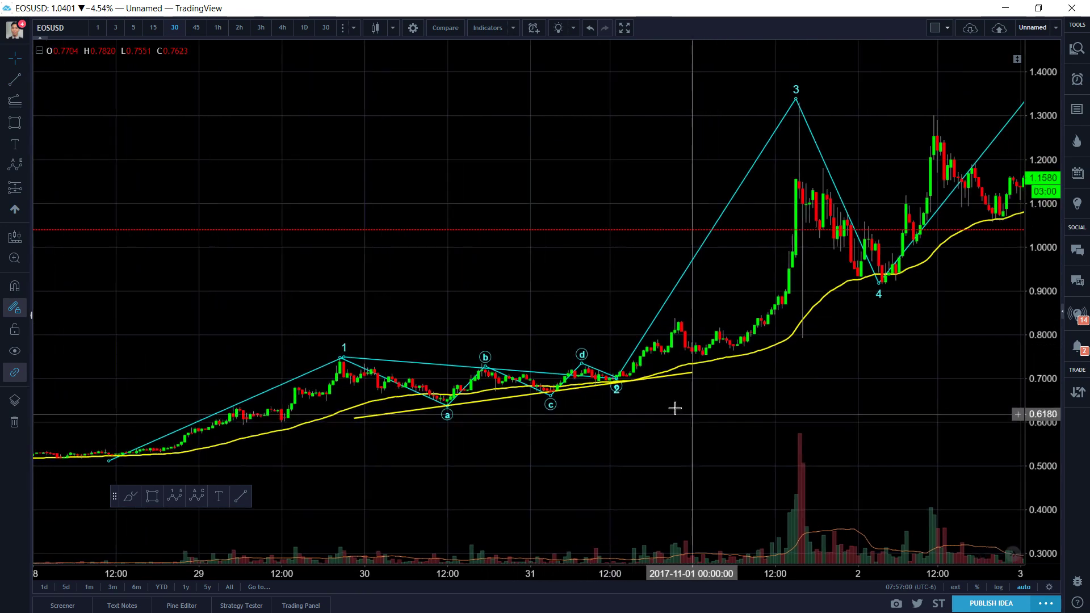
{"action": "left_click_drag", "start_coordinate": [766, 396], "coordinate": [763, 397]}
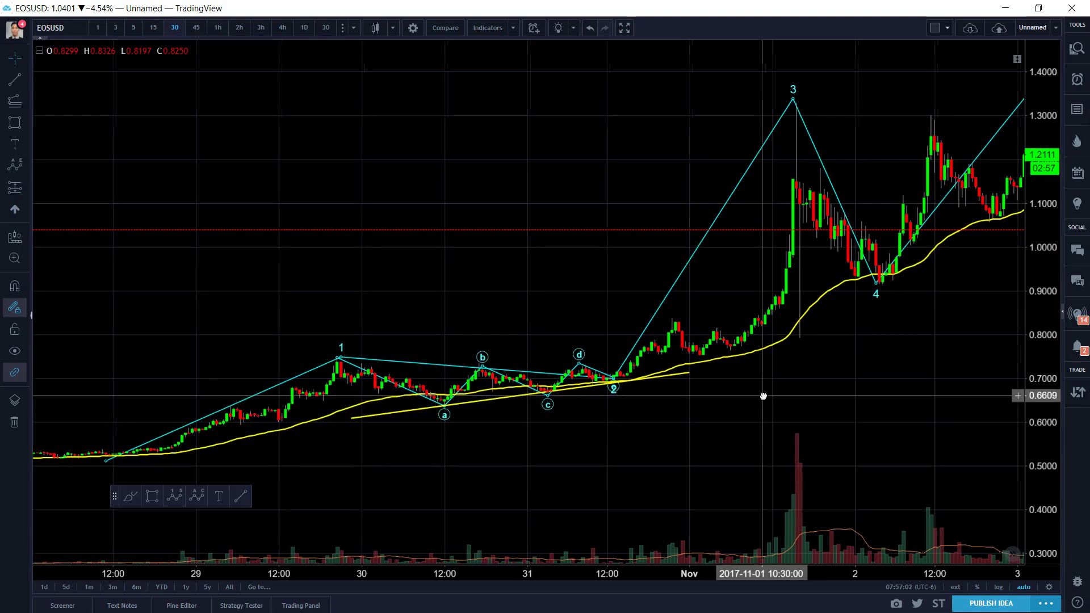
Step: Draw an inner Elliott Impulse Wave within wave 3 from 0.7009 through 0.8352, 0.7703, 1.3391 and 0.7978 to about 1.187
{"action": "scroll", "coordinate": [748, 382], "scroll_direction": "up", "scroll_amount": 5}
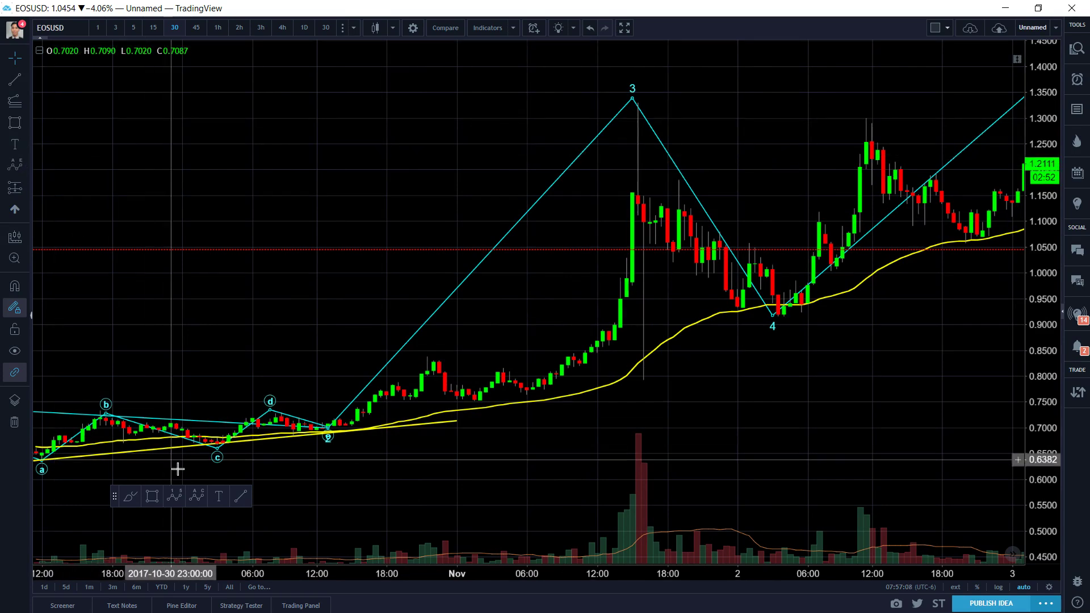
{"action": "left_click", "coordinate": [340, 427]}
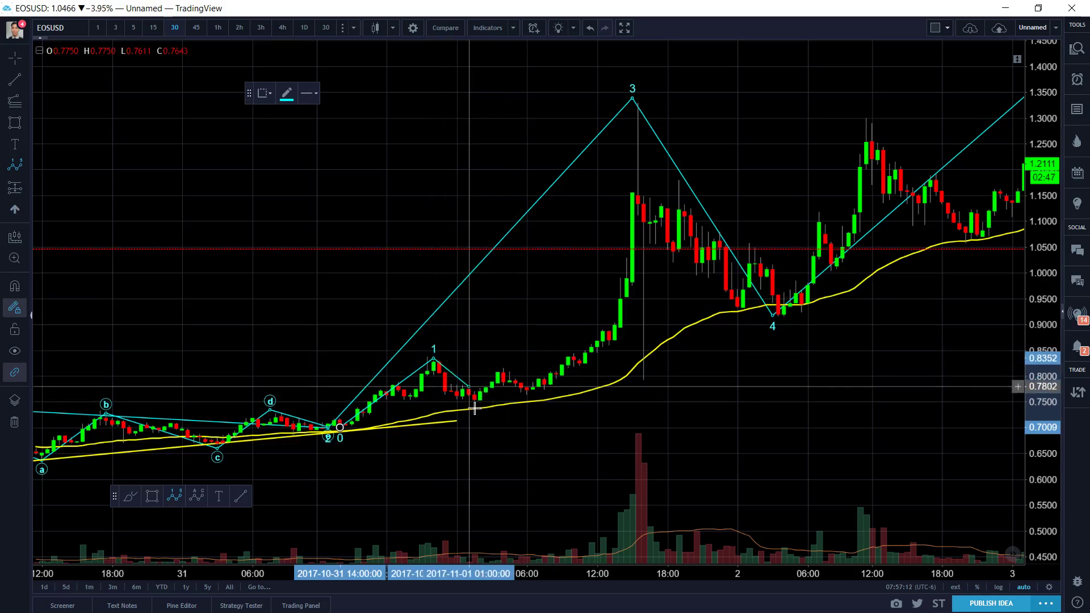
{"action": "left_click", "coordinate": [527, 391]}
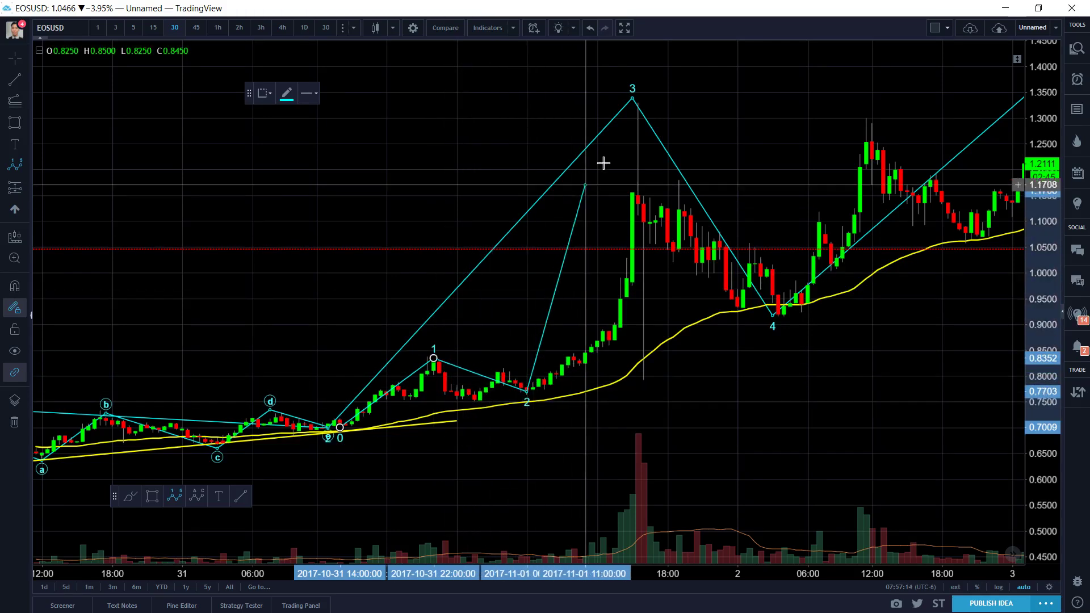
{"action": "left_click", "coordinate": [638, 99]}
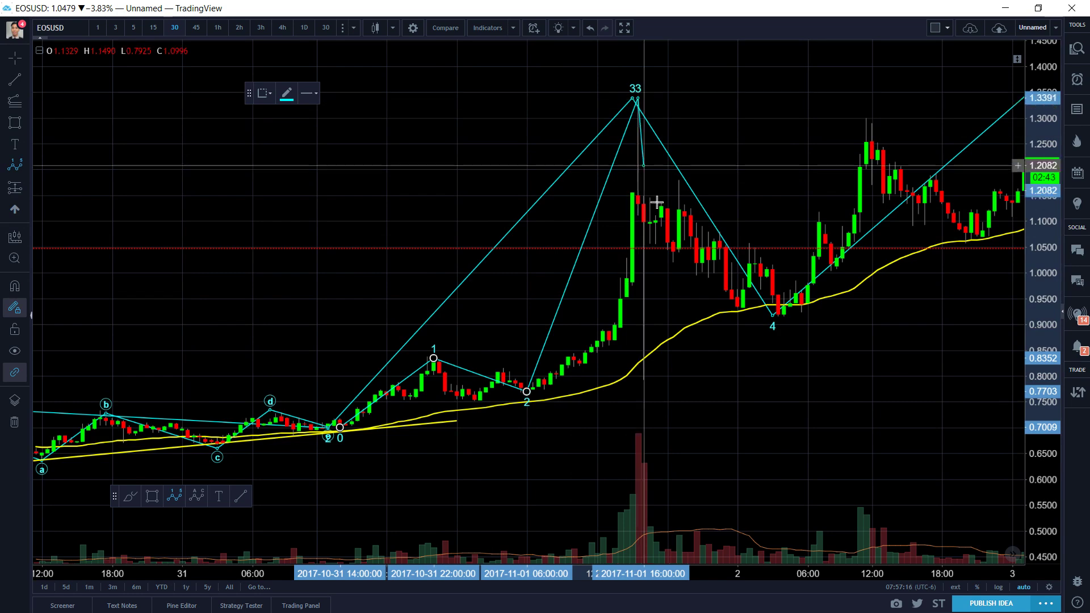
{"action": "left_click", "coordinate": [646, 343]}
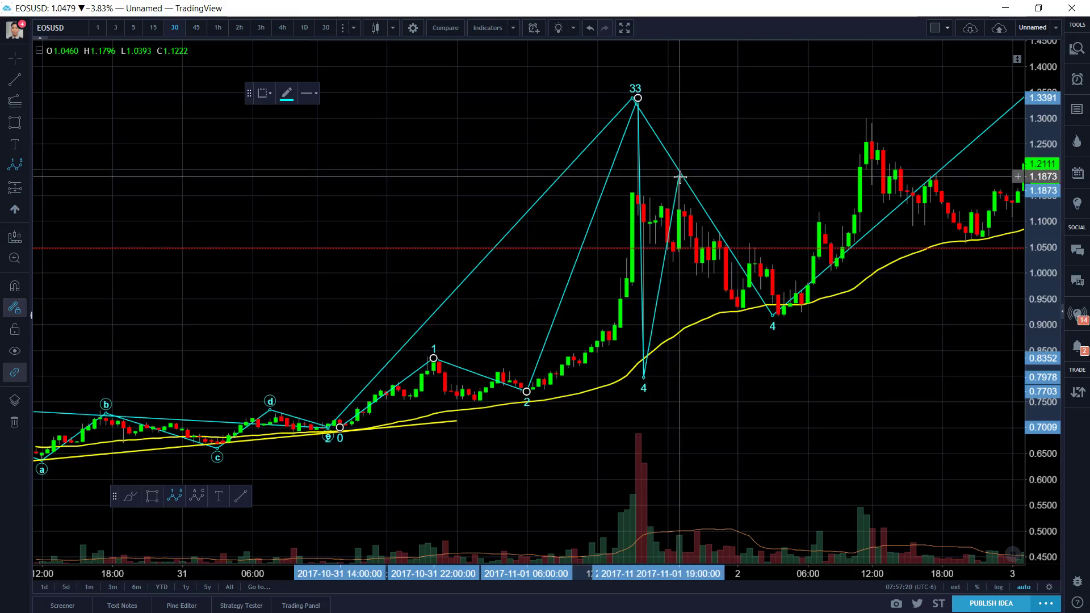
{"action": "left_click", "coordinate": [680, 177]}
{"action": "left_click_drag", "start_coordinate": [747, 109], "coordinate": [729, 106]}
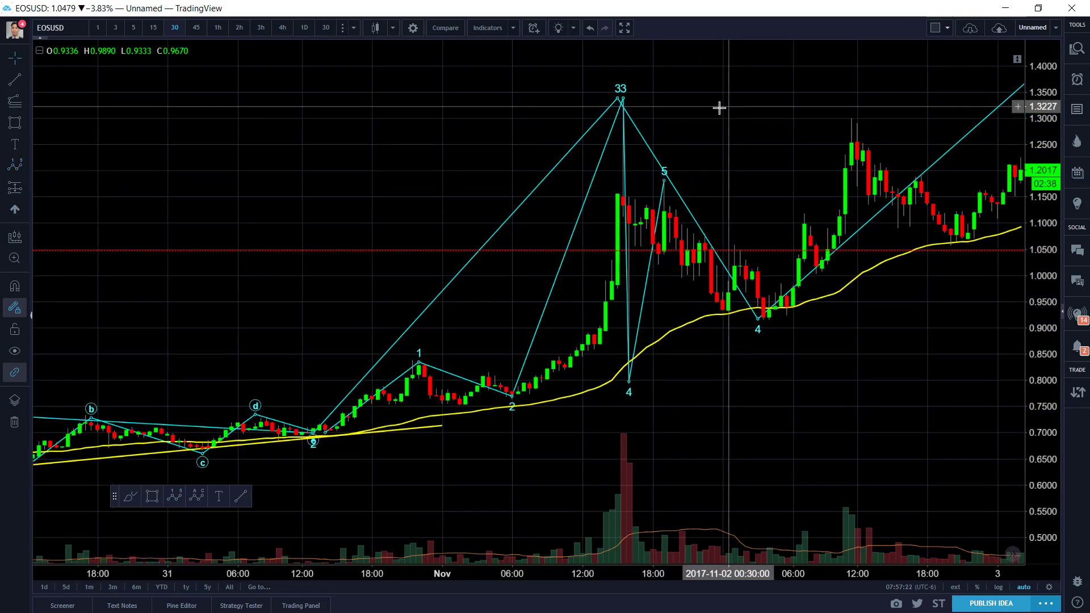
Step: Move point 3 of the inner impulse wave to 1.3249 and raise its point 4 to about 0.84
{"action": "left_click", "coordinate": [623, 99]}
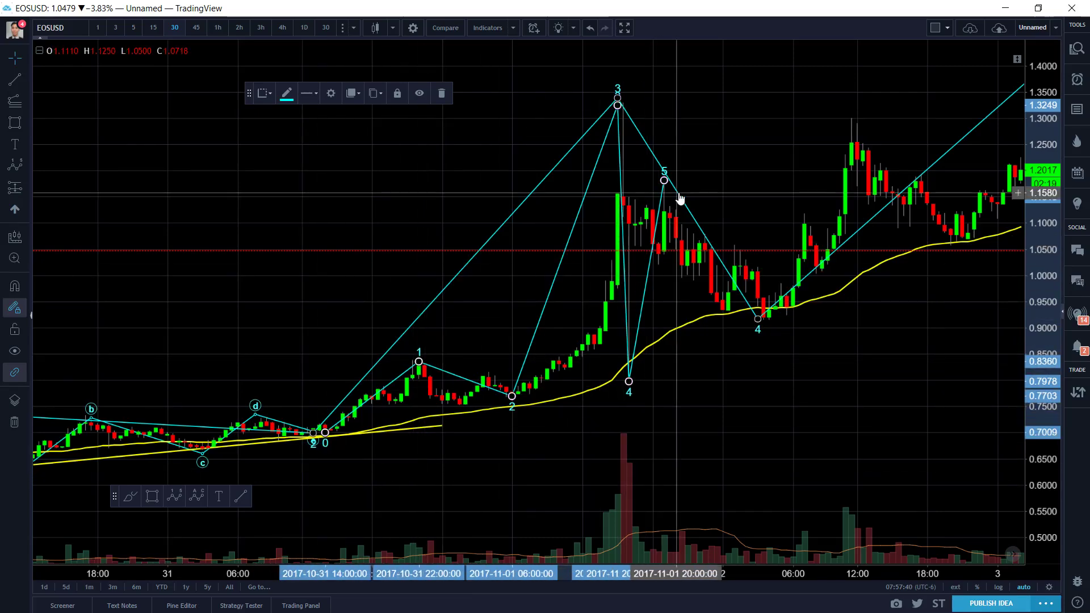
{"action": "scroll", "coordinate": [678, 202], "scroll_direction": "up", "scroll_amount": 1}
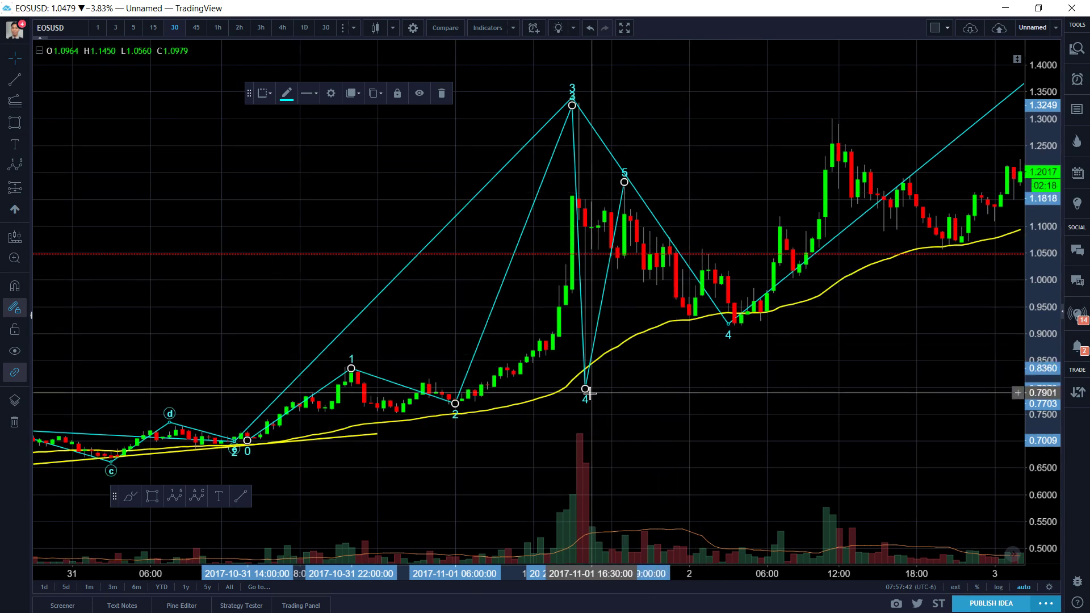
{"action": "mouse_move", "coordinate": [586, 389]}
{"action": "left_mouse_down"}
{"action": "mouse_move", "coordinate": [589, 328]}
{"action": "mouse_move", "coordinate": [587, 382]}
{"action": "mouse_move", "coordinate": [587, 365]}
{"action": "left_mouse_up"}
{"action": "left_click", "coordinate": [731, 419]}
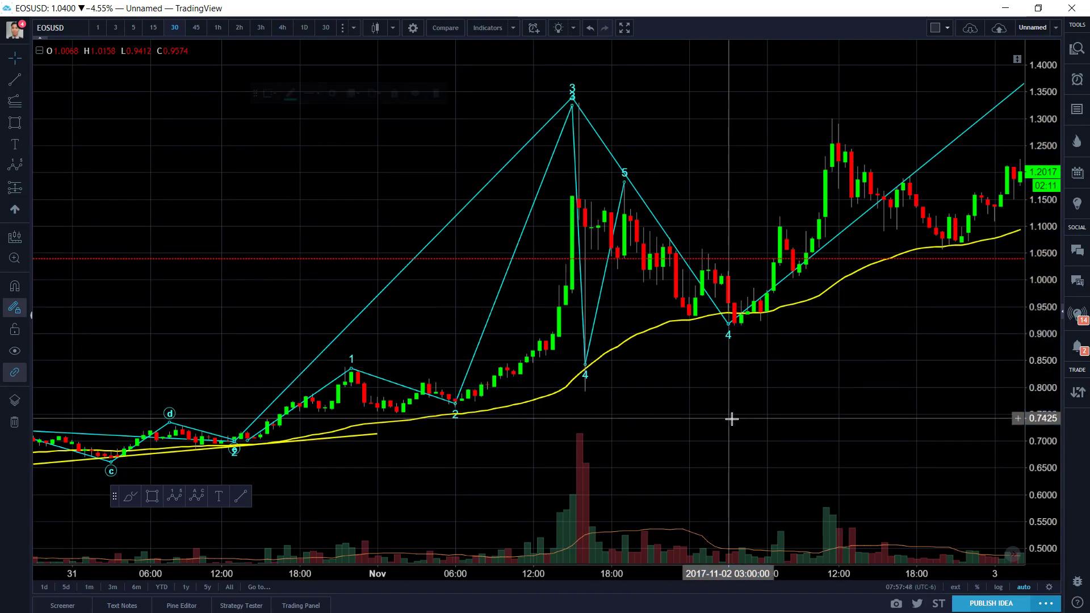
{"action": "left_click_drag", "start_coordinate": [720, 400], "coordinate": [694, 398]}
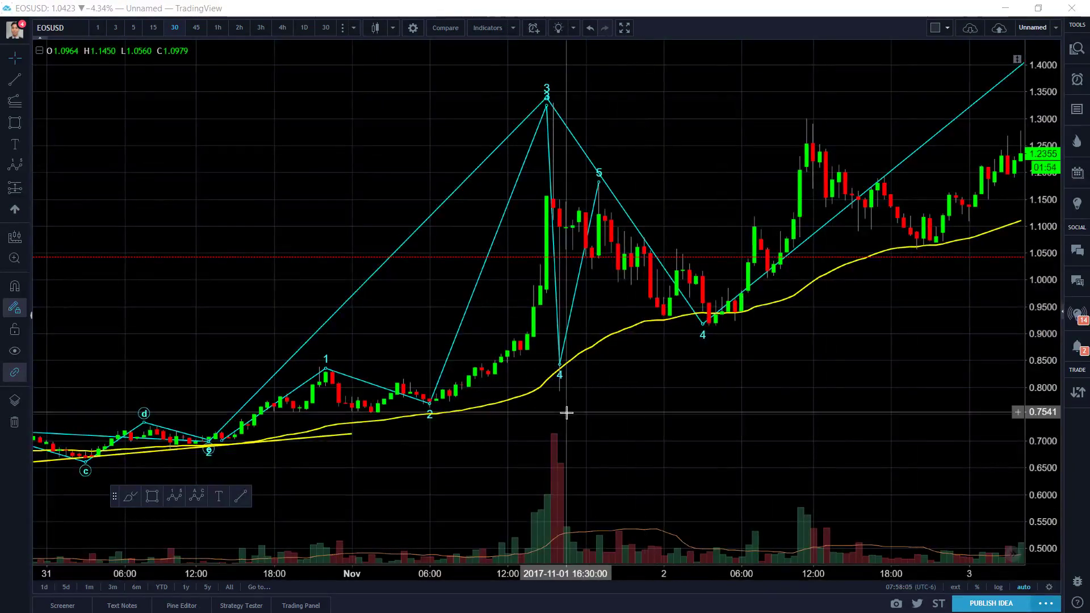
Step: Draw an Elliott Triangle Wave (ABCDE) from the inner point 5 at 1.1894 through 0.9795, 1.0854, 0.9266 and 1.0428 to the wave 4 low
{"action": "scroll", "coordinate": [559, 414], "scroll_direction": "down", "scroll_amount": 2}
{"action": "scroll", "coordinate": [738, 375], "scroll_direction": "up", "scroll_amount": 5}
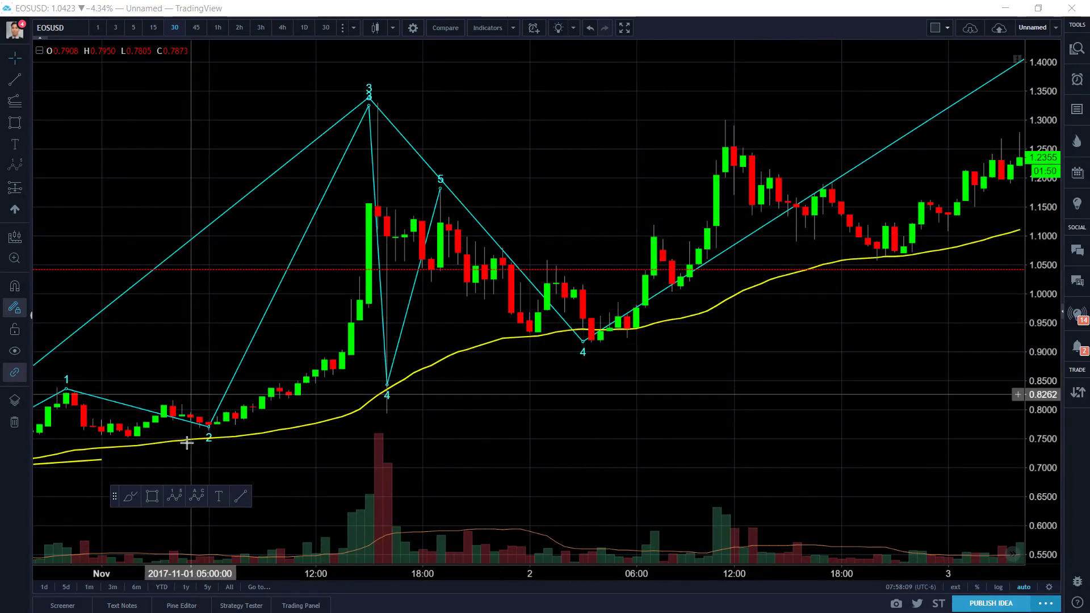
{"action": "scroll", "coordinate": [236, 443], "scroll_direction": "down", "scroll_amount": 4}
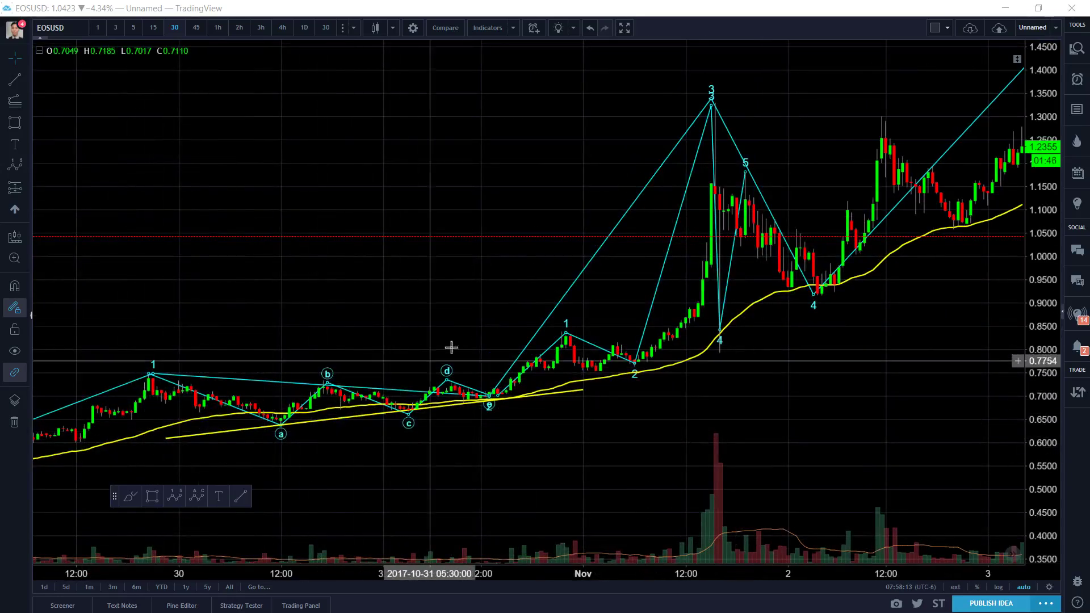
{"action": "scroll", "coordinate": [695, 366], "scroll_direction": "up", "scroll_amount": 1}
{"action": "scroll", "coordinate": [695, 366], "scroll_direction": "up", "scroll_amount": 5}
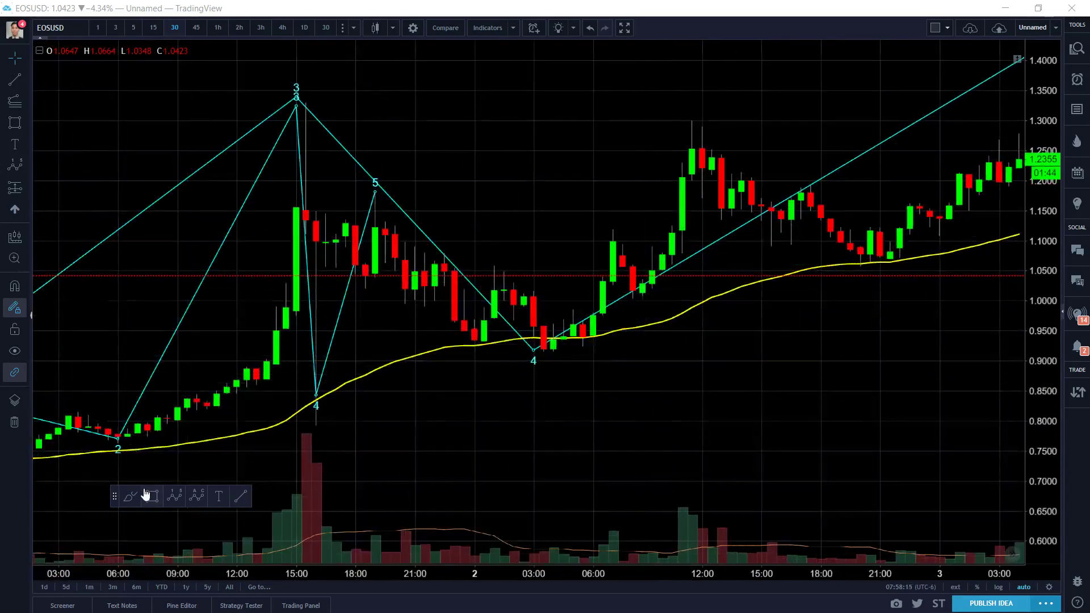
{"action": "left_click", "coordinate": [25, 163]}
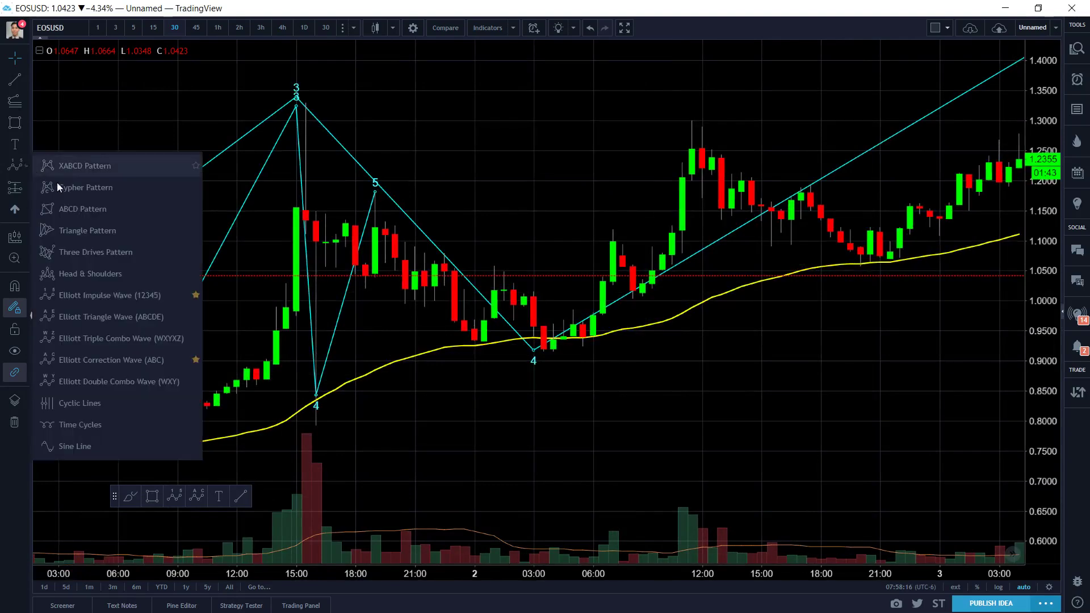
{"action": "left_click", "coordinate": [142, 324]}
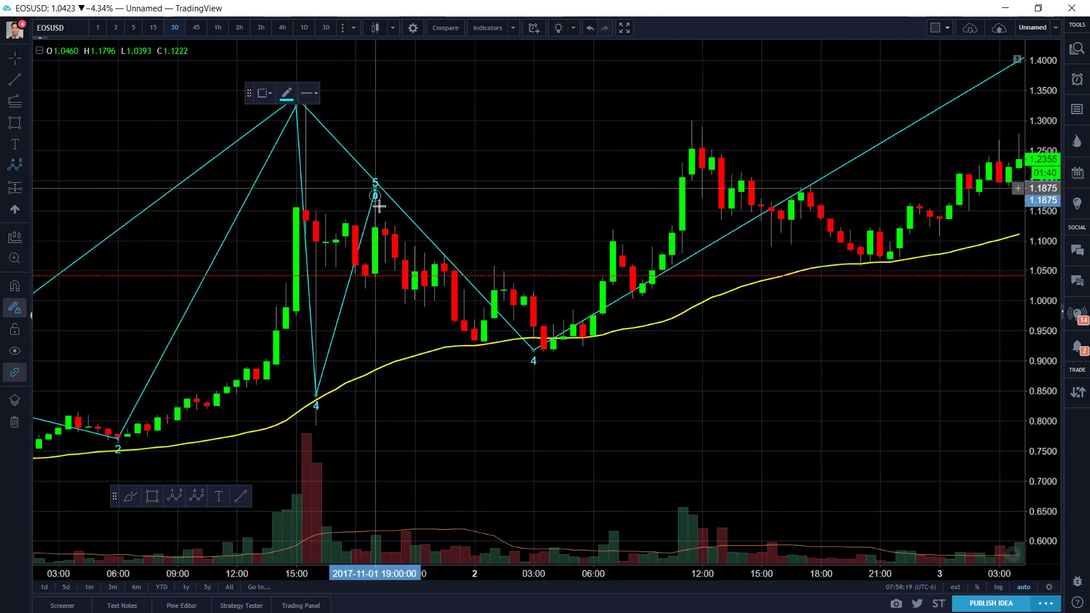
{"action": "left_click", "coordinate": [414, 313]}
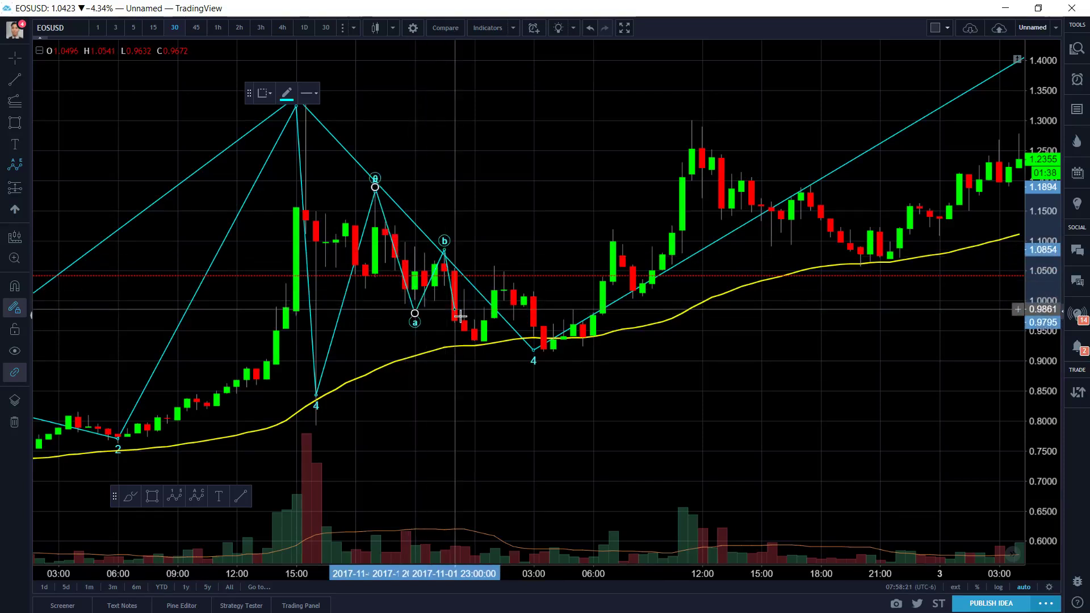
{"action": "left_click", "coordinate": [474, 344]}
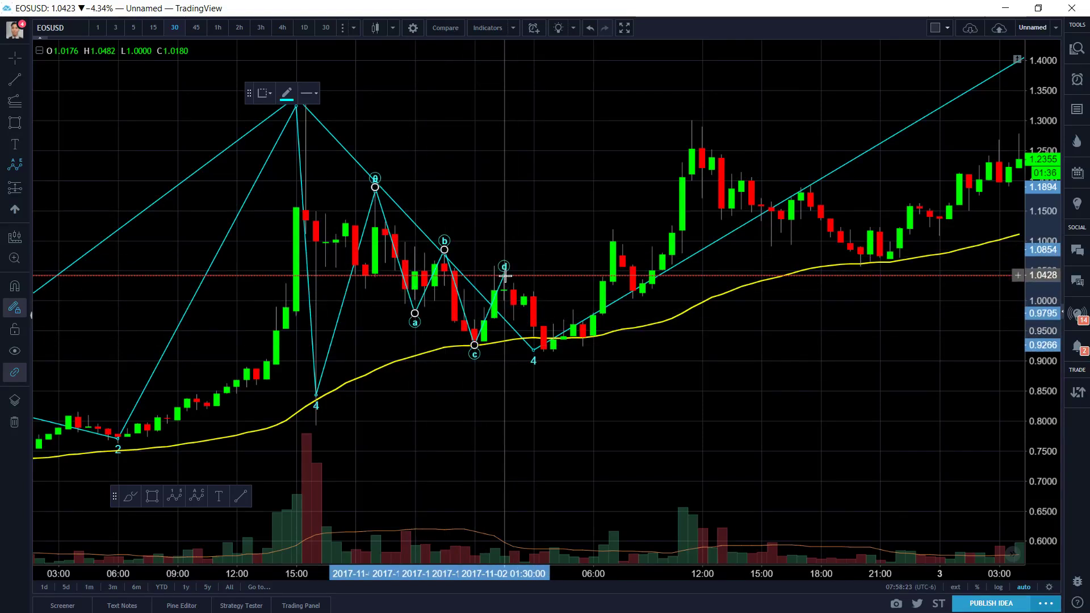
{"action": "left_click", "coordinate": [505, 276]}
{"action": "left_click", "coordinate": [547, 353]}
{"action": "left_click_drag", "start_coordinate": [658, 409], "coordinate": [652, 408]}
Step: Move point 4 of the larger impulse wave onto the new triangle's point e, at about 0.916 early on November 2
{"action": "scroll", "coordinate": [652, 407], "scroll_direction": "down", "scroll_amount": 3}
{"action": "scroll", "coordinate": [678, 394], "scroll_direction": "down", "scroll_amount": 3}
{"action": "left_click_drag", "start_coordinate": [880, 373], "coordinate": [720, 371]}
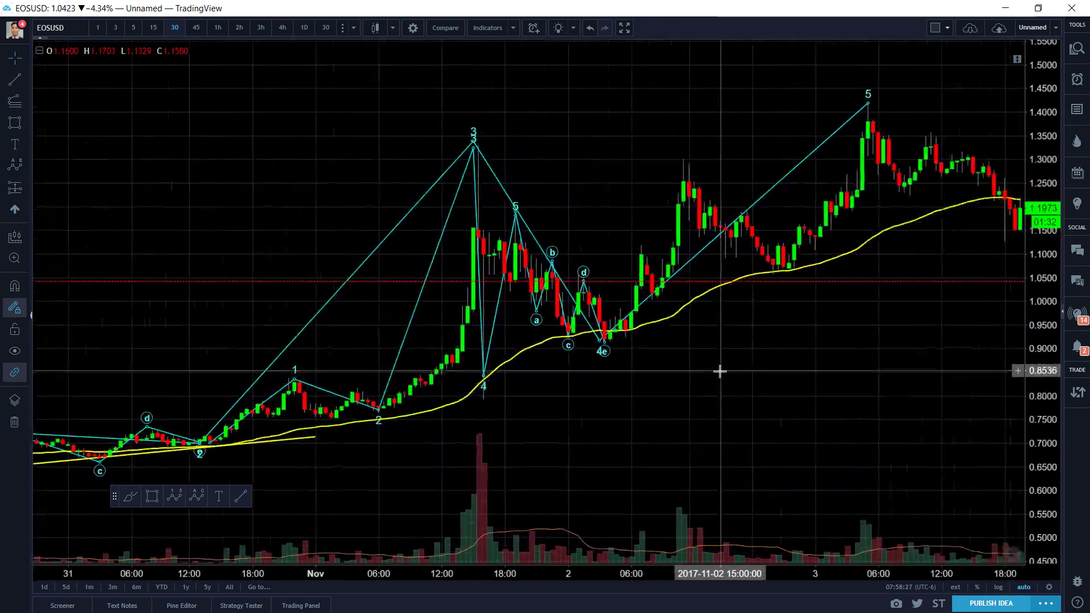
{"action": "right_click", "coordinate": [666, 377]}
{"action": "left_click", "coordinate": [586, 381]}
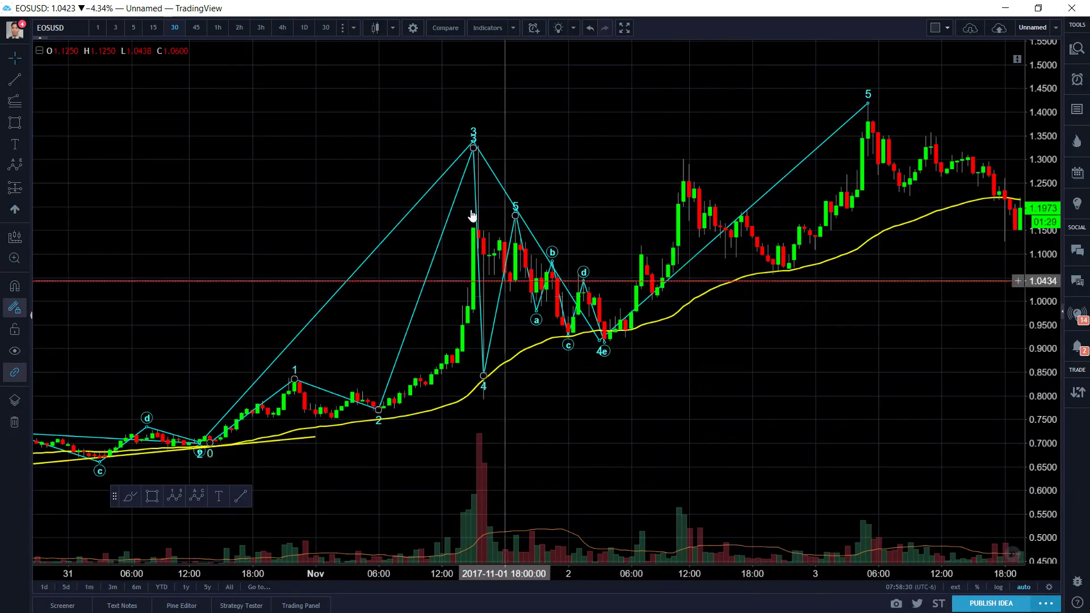
{"action": "left_click", "coordinate": [604, 340]}
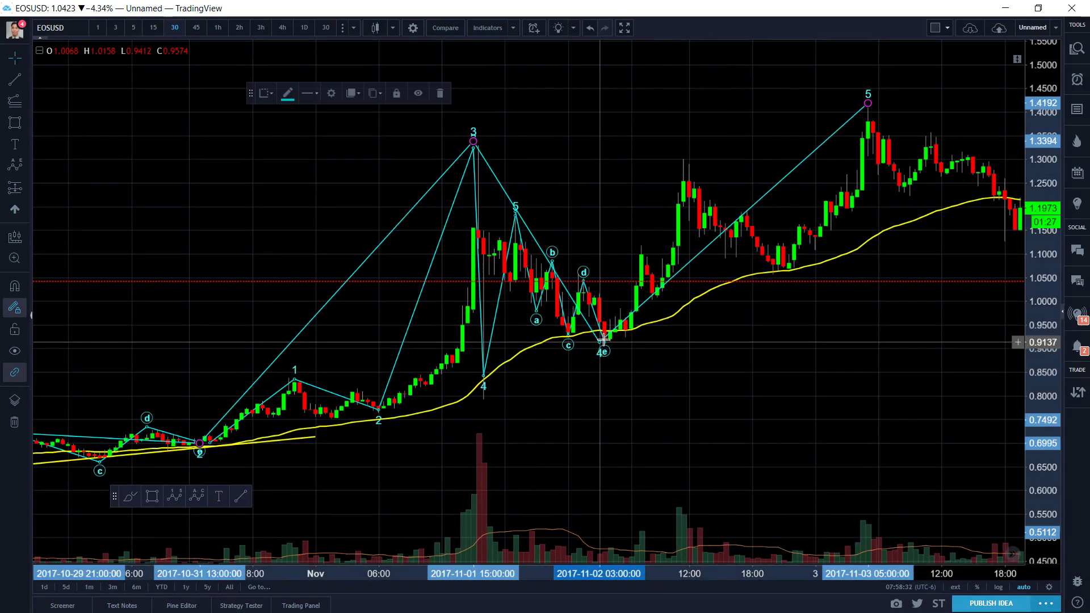
{"action": "left_click", "coordinate": [701, 373]}
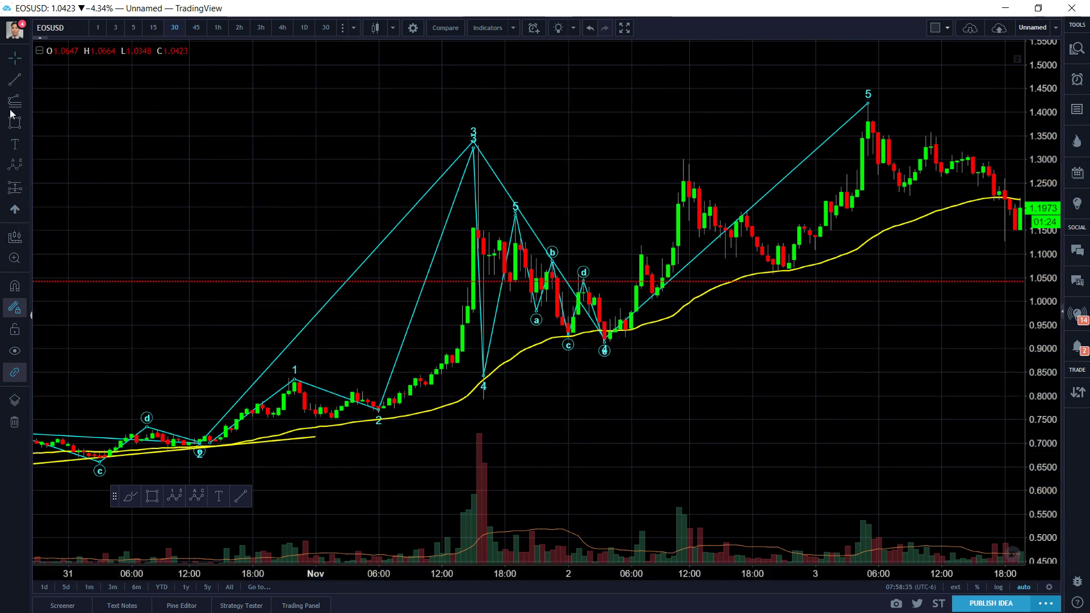
Step: Delete the ABCDE triangle drawn between the inner point 5 and wave 4
{"action": "left_click_drag", "start_coordinate": [587, 124], "coordinate": [557, 250]}
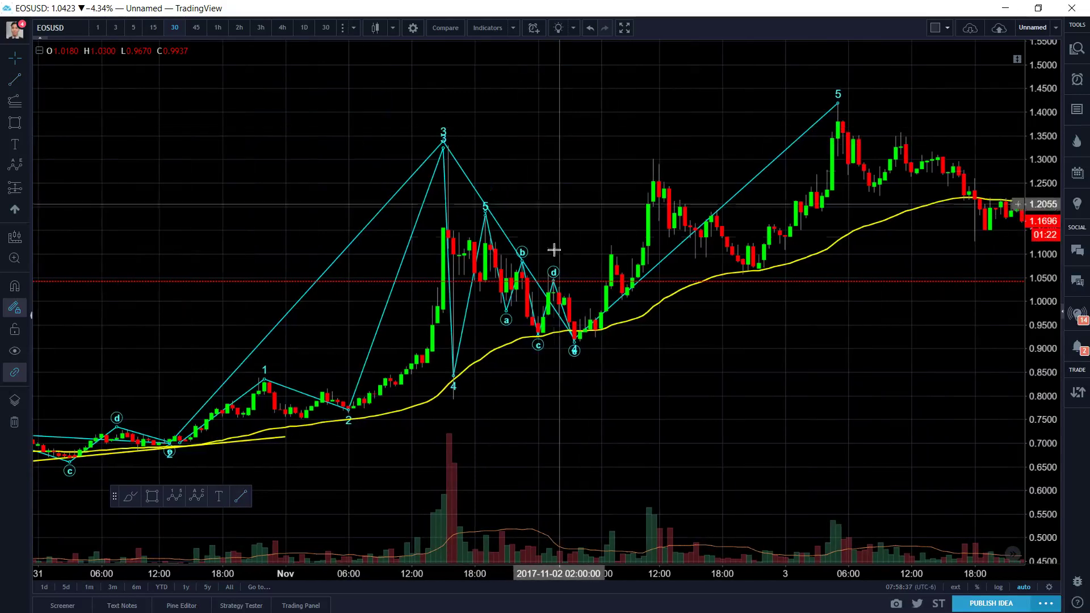
{"action": "left_click", "coordinate": [545, 324]}
{"action": "key", "text": "Delete"}
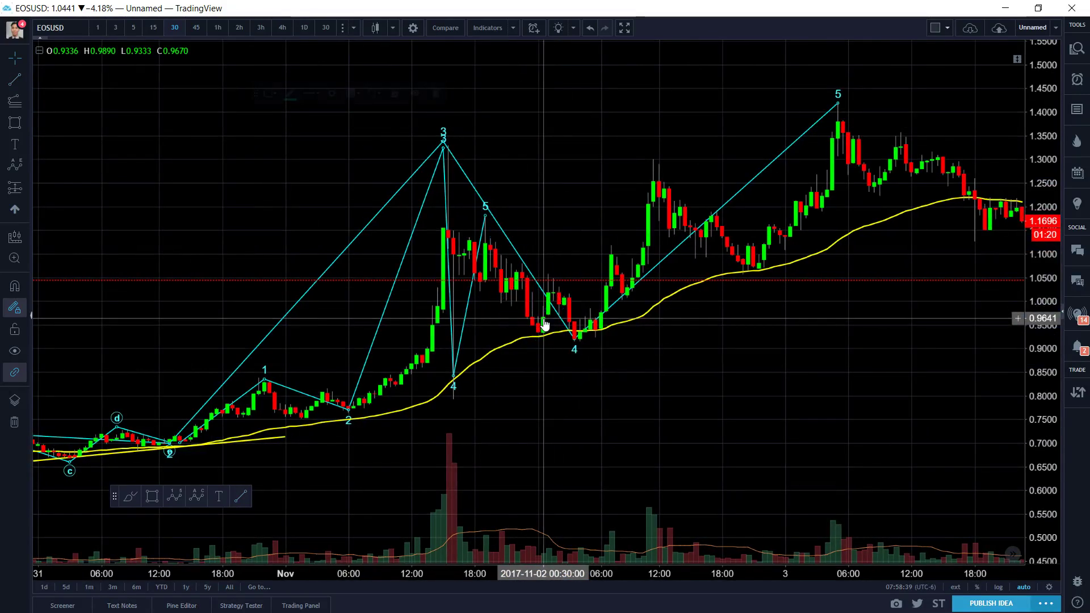
Step: Move point 4 of the larger impulse wave to the low at about 1.07 late on November 2
{"action": "scroll", "coordinate": [527, 243], "scroll_direction": "down", "scroll_amount": 5}
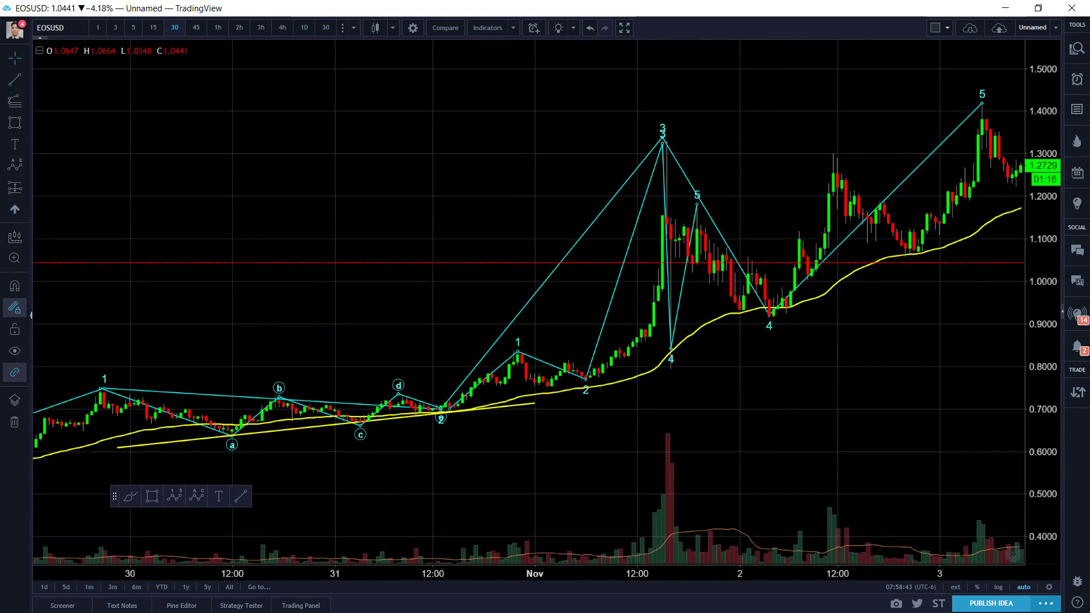
{"action": "scroll", "coordinate": [641, 340], "scroll_direction": "up", "scroll_amount": 2}
{"action": "left_click", "coordinate": [637, 331]}
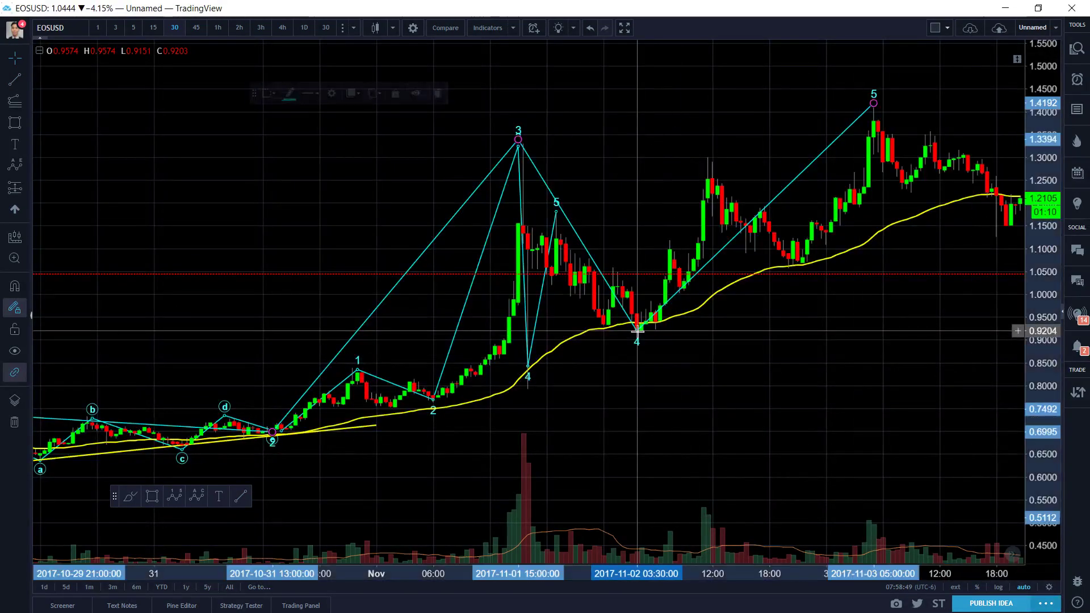
{"action": "mouse_move", "coordinate": [636, 331]}
{"action": "left_mouse_down"}
{"action": "mouse_move", "coordinate": [747, 306]}
{"action": "mouse_move", "coordinate": [806, 264]}
{"action": "left_mouse_up"}
{"action": "left_click_drag", "start_coordinate": [713, 361], "coordinate": [702, 351]}
{"action": "scroll", "coordinate": [702, 351], "scroll_direction": "down", "scroll_amount": 1}
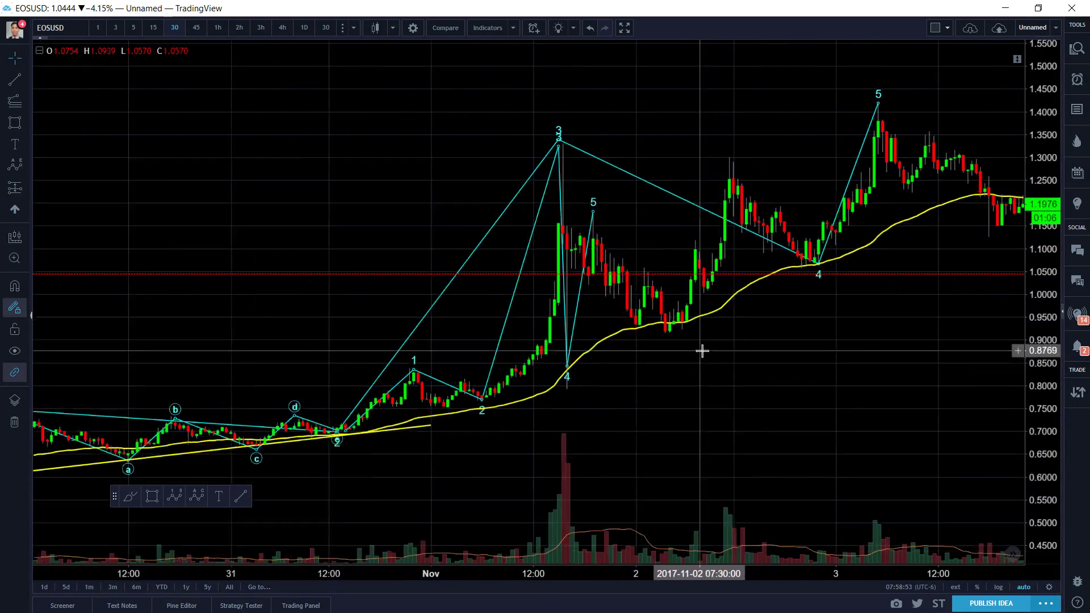
Step: Trace the wave 4 correction with three connected trend lines from the inner point 5 through 0.9173 and 1.3040 to 1.0674
{"action": "scroll", "coordinate": [702, 351], "scroll_direction": "up", "scroll_amount": 2}
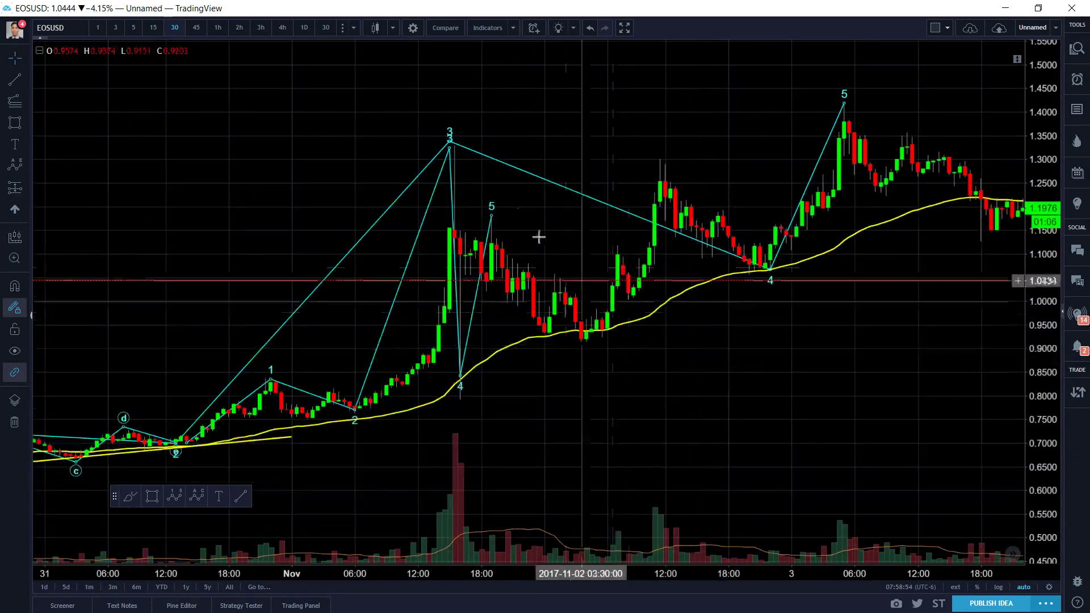
{"action": "left_click", "coordinate": [24, 78]}
{"action": "left_click", "coordinate": [90, 81]}
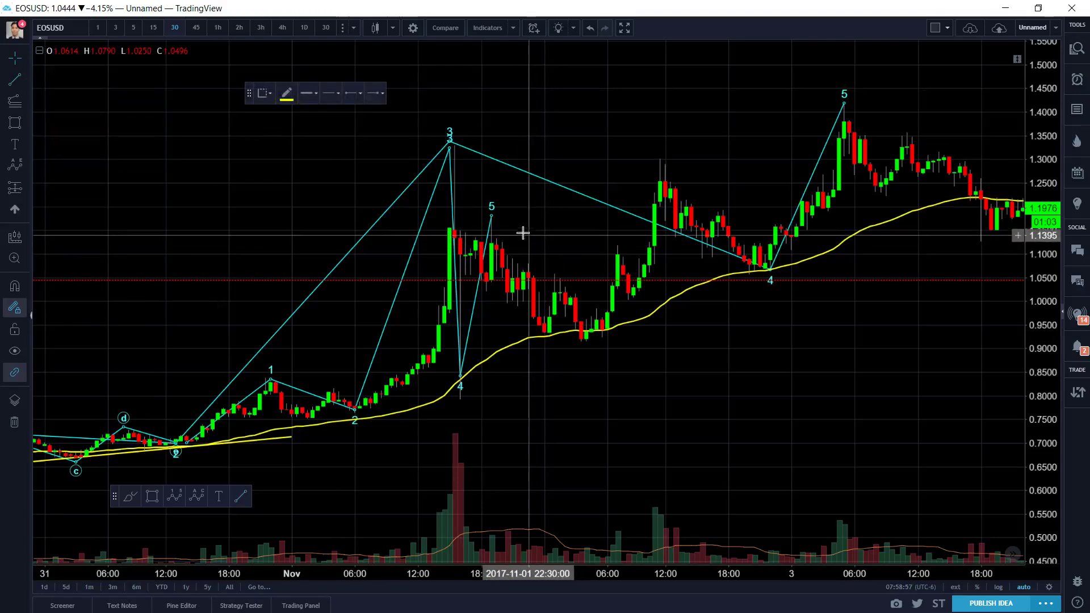
{"action": "left_click", "coordinate": [491, 213]}
{"action": "left_click", "coordinate": [586, 340]}
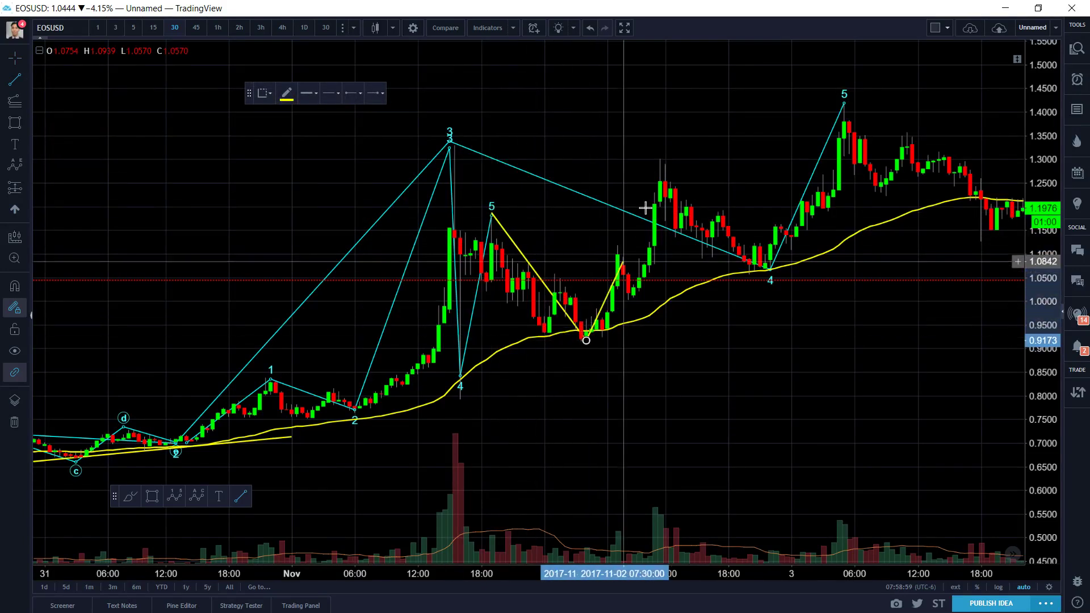
{"action": "left_click", "coordinate": [660, 158]}
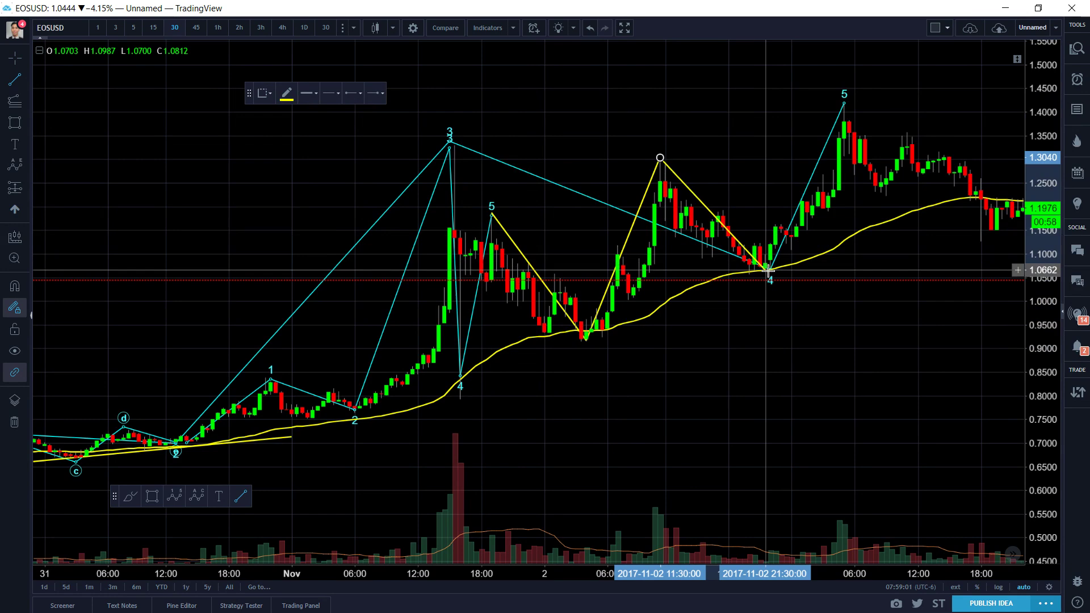
{"action": "left_click", "coordinate": [769, 269]}
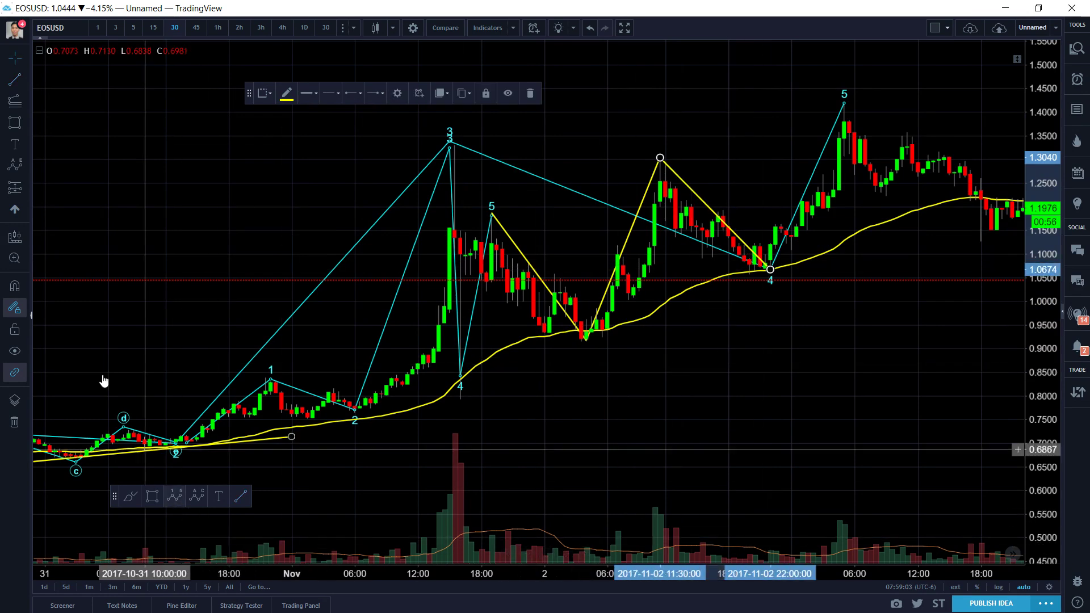
Step: Draw an Elliott Triangle Wave along the correction's first leg from 1.1899 through 0.9882, 1.0782, 0.9269 and 1.0434 to about 0.92
{"action": "left_click", "coordinate": [16, 166]}
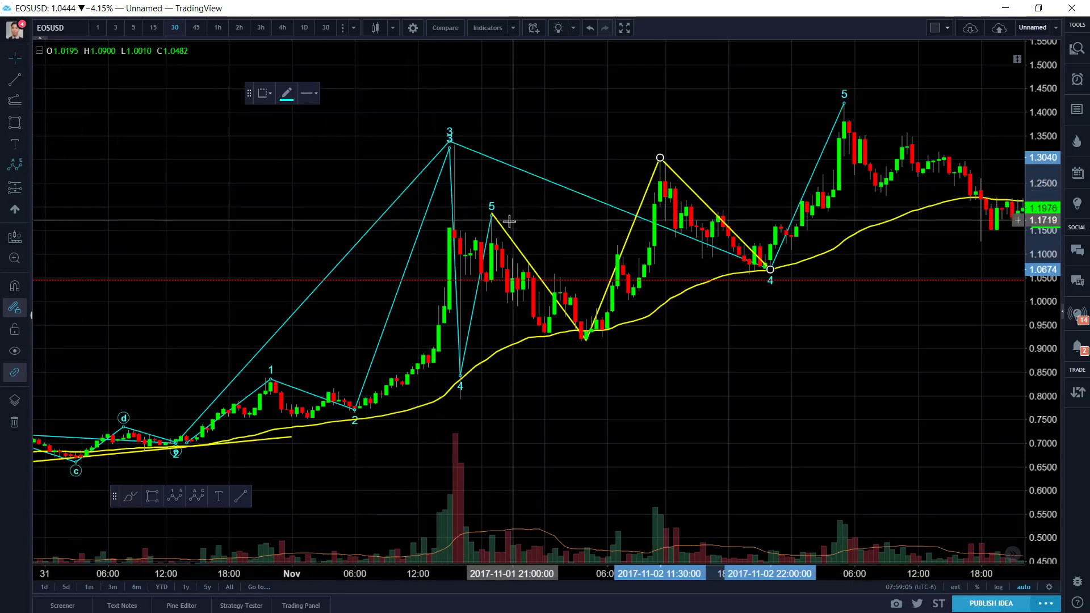
{"action": "left_click", "coordinate": [491, 211]}
{"action": "left_click", "coordinate": [507, 307]}
{"action": "left_click", "coordinate": [533, 265]}
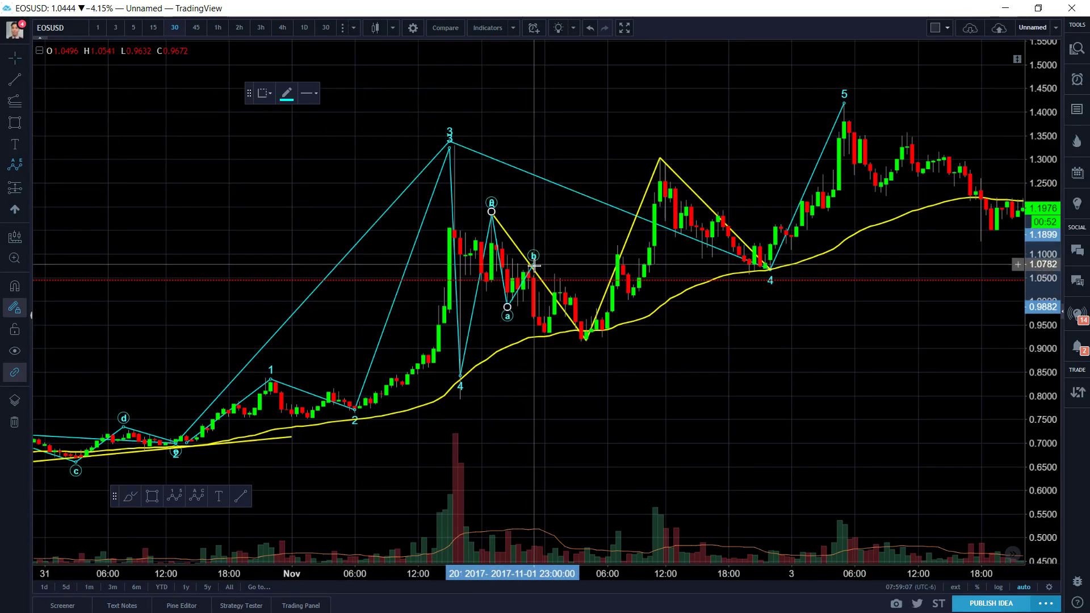
{"action": "left_click", "coordinate": [549, 336]}
{"action": "left_click", "coordinate": [561, 282]}
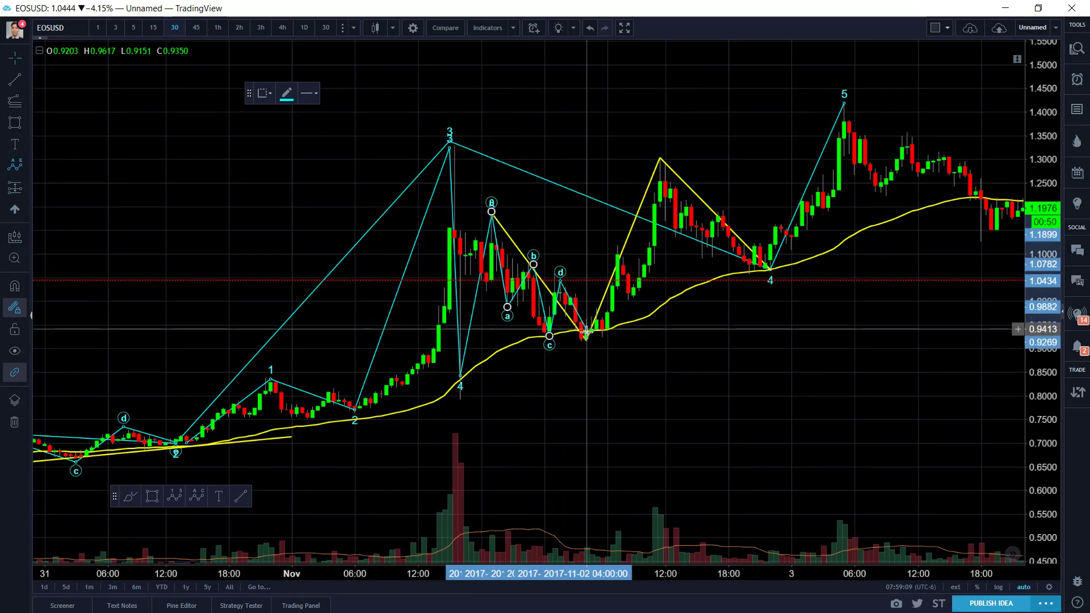
{"action": "left_click", "coordinate": [588, 340]}
{"action": "left_click_drag", "start_coordinate": [660, 370], "coordinate": [718, 370]}
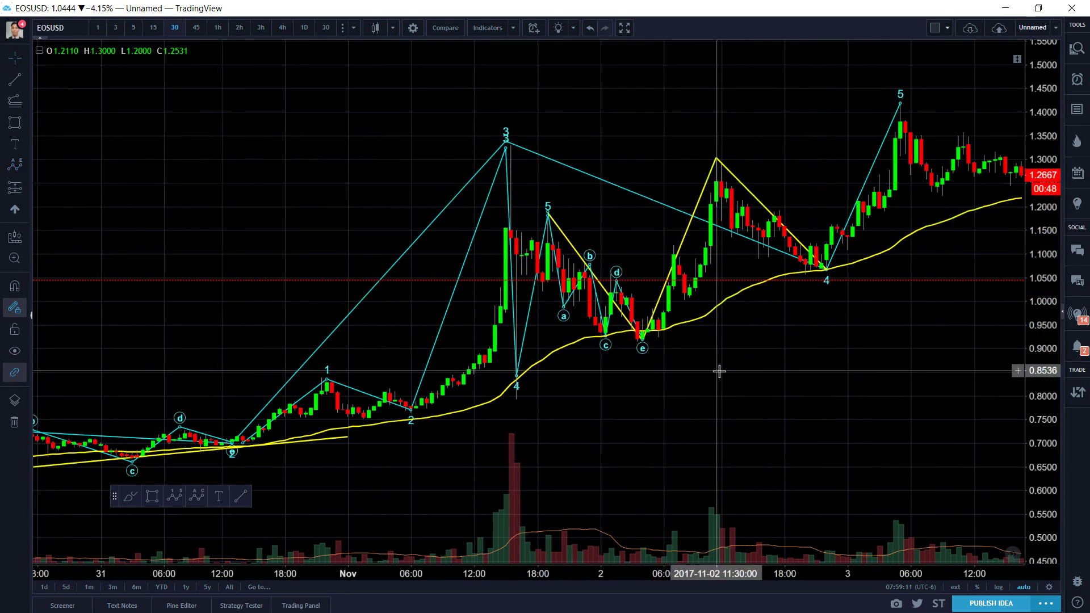
{"action": "scroll", "coordinate": [718, 370], "scroll_direction": "up", "scroll_amount": 1}
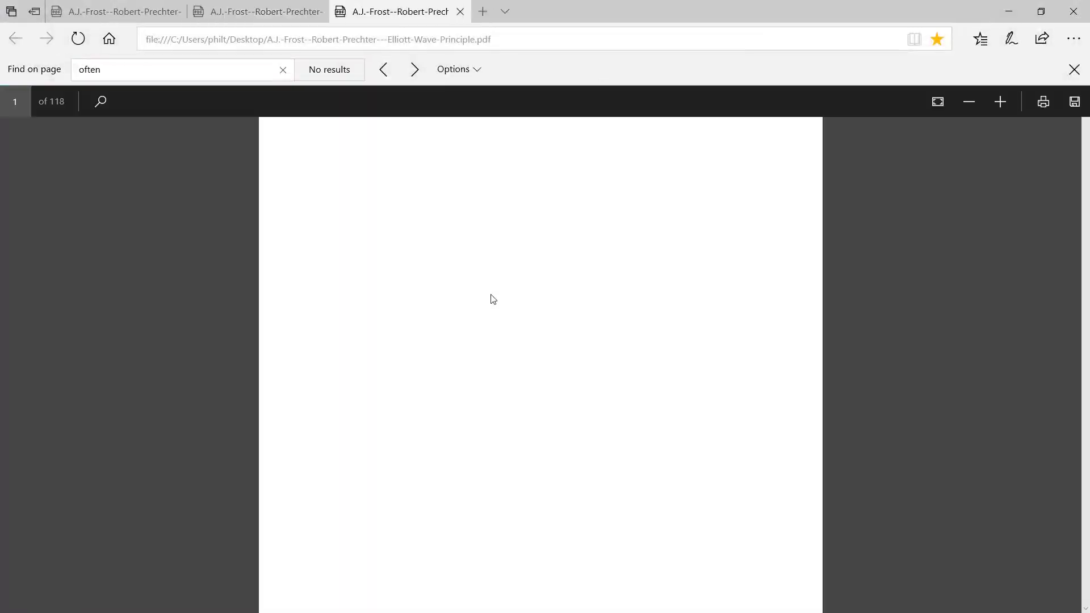
Step: In the Elliott Wave Principle PDF, examine Figure 1 and the opening pages on impulsive and corrective waves
{"action": "scroll", "coordinate": [499, 300], "scroll_direction": "down", "scroll_amount": 8}
{"action": "scroll", "coordinate": [509, 301], "scroll_direction": "up", "scroll_amount": 10}
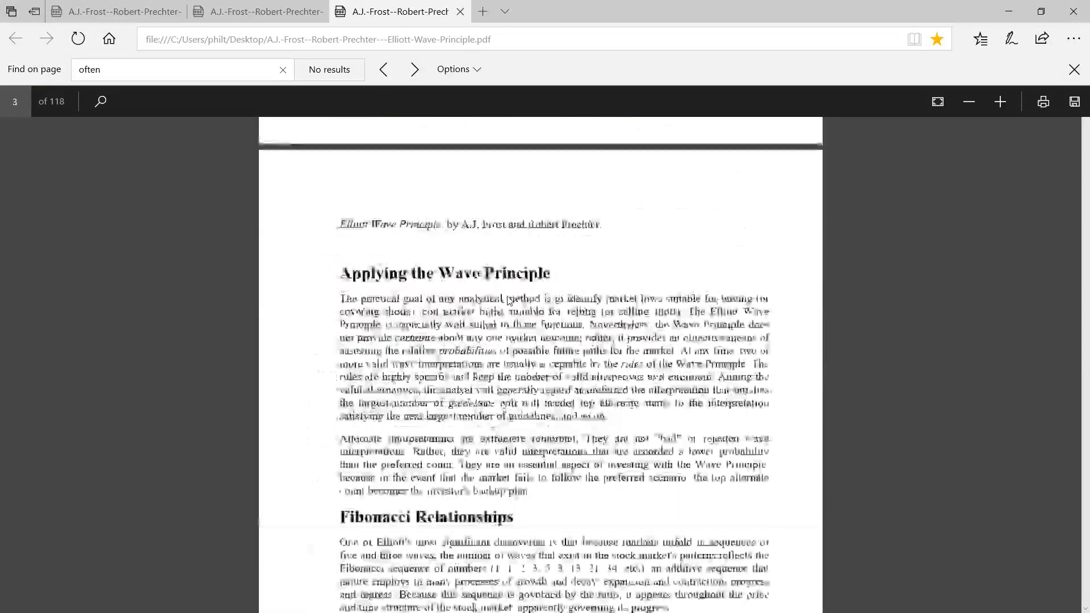
{"action": "scroll", "coordinate": [509, 301], "scroll_direction": "down", "scroll_amount": 10}
{"action": "scroll", "coordinate": [509, 301], "scroll_direction": "up", "scroll_amount": 10}
{"action": "scroll", "coordinate": [758, 199], "scroll_direction": "up", "scroll_amount": 4}
{"action": "scroll", "coordinate": [716, 280], "scroll_direction": "down", "scroll_amount": 10}
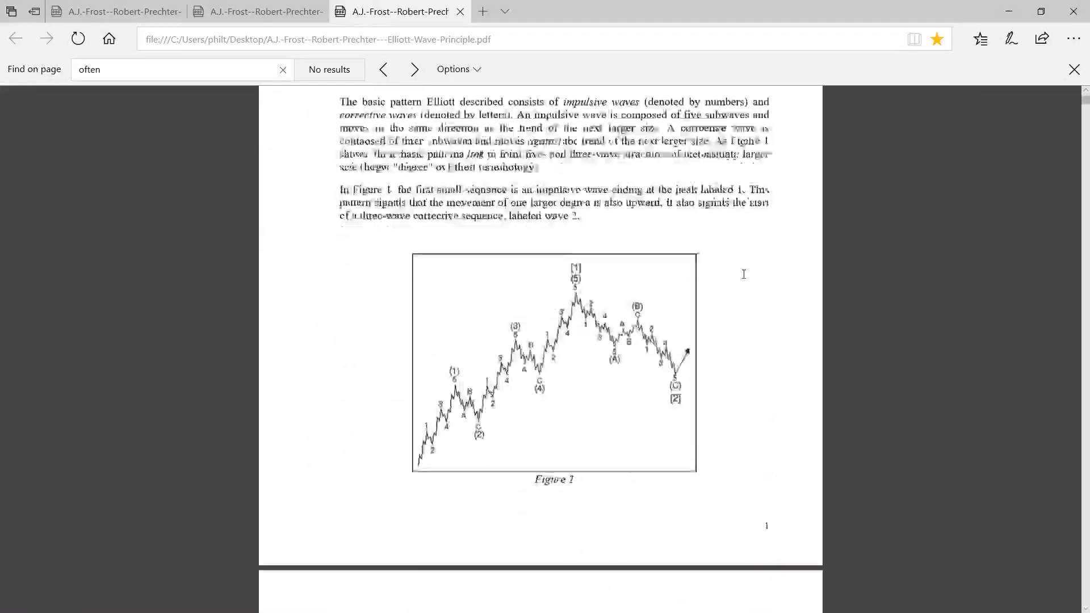
{"action": "scroll", "coordinate": [717, 283], "scroll_direction": "down", "scroll_amount": 10}
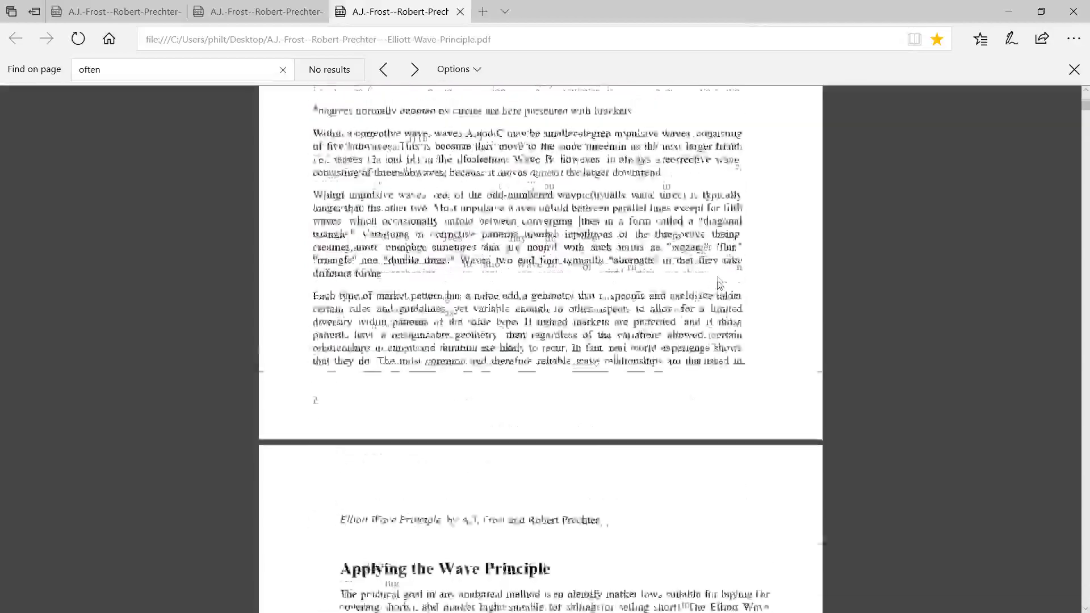
{"action": "scroll", "coordinate": [717, 285], "scroll_direction": "up", "scroll_amount": 9}
{"action": "scroll", "coordinate": [719, 285], "scroll_direction": "up", "scroll_amount": 2}
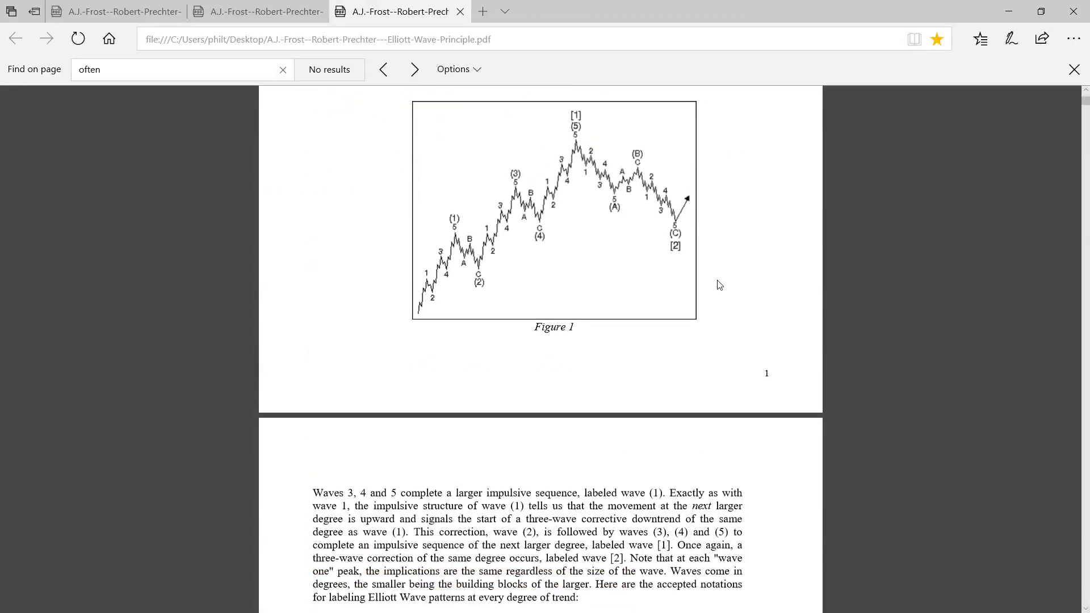
Step: Find Figure 1-3 on page 8 of the PDF and examine how the waves subdivide into smaller degrees
{"action": "scroll", "coordinate": [719, 285], "scroll_direction": "down", "scroll_amount": 20}
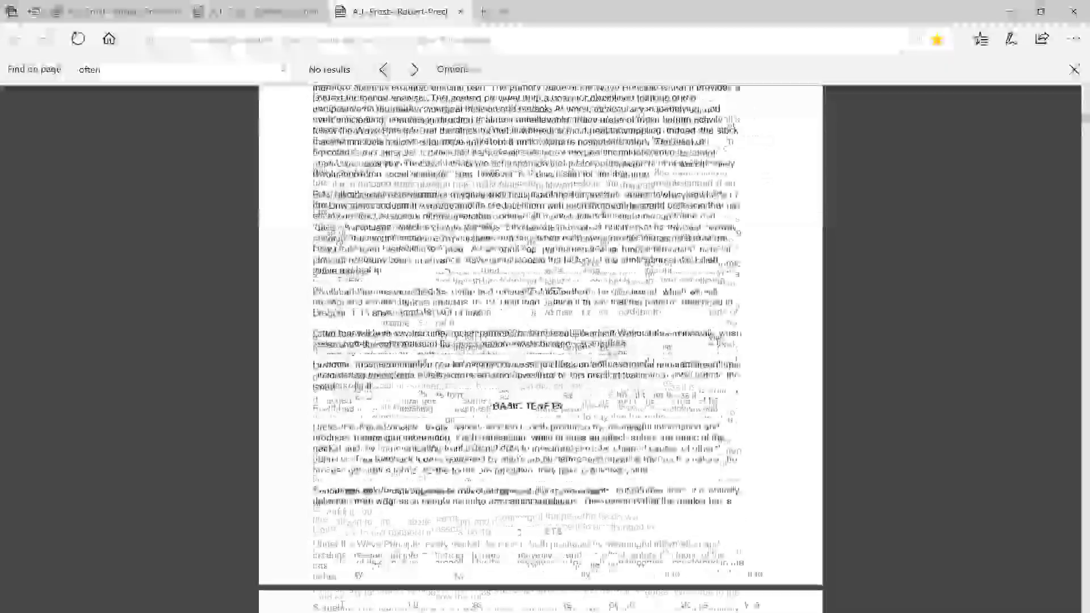
{"action": "scroll", "coordinate": [717, 342], "scroll_direction": "up", "scroll_amount": 6}
{"action": "scroll", "coordinate": [717, 343], "scroll_direction": "down", "scroll_amount": 9}
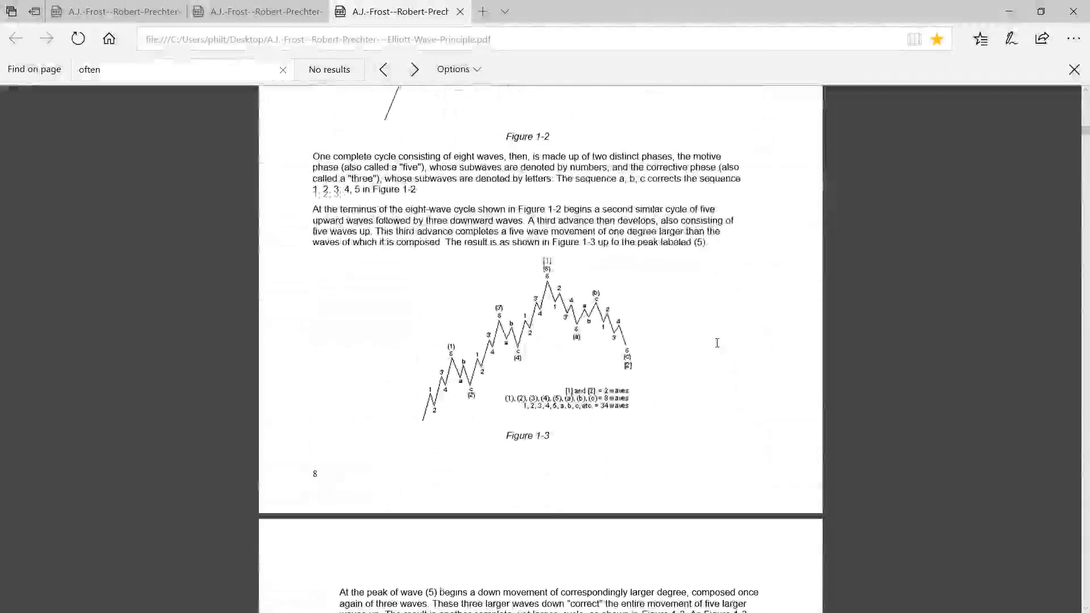
{"action": "scroll", "coordinate": [716, 343], "scroll_direction": "down", "scroll_amount": 7}
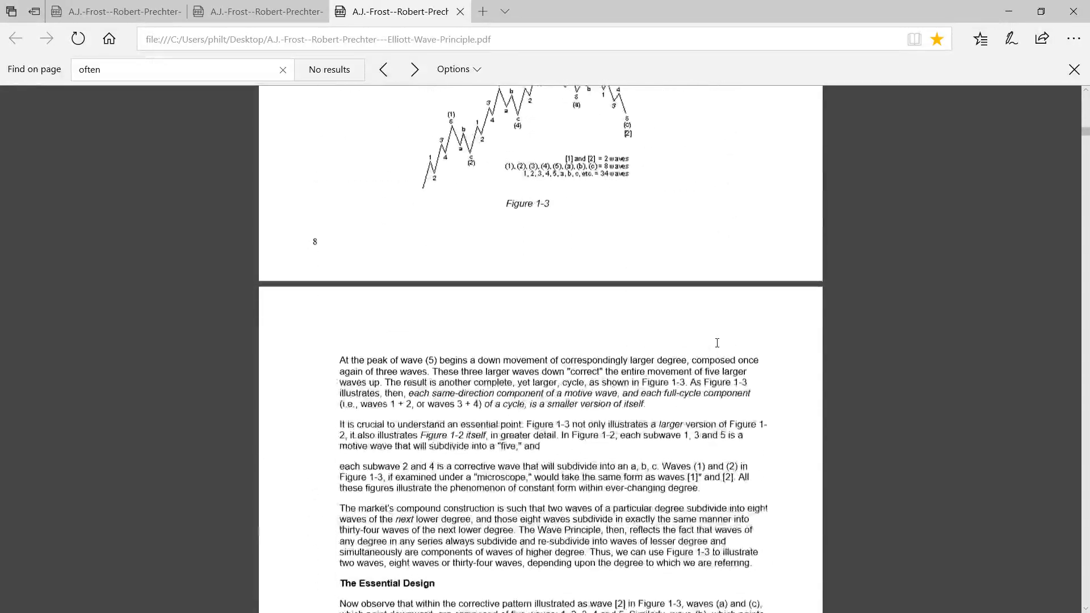
{"action": "scroll", "coordinate": [717, 343], "scroll_direction": "up", "scroll_amount": 4}
{"action": "scroll", "coordinate": [635, 358], "scroll_direction": "up", "scroll_amount": 5}
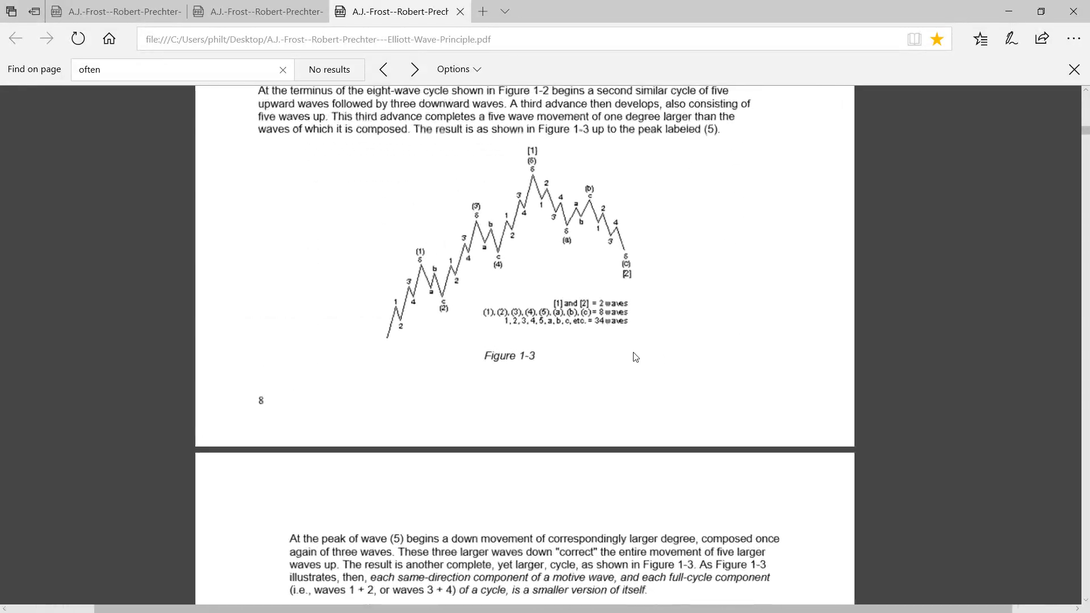
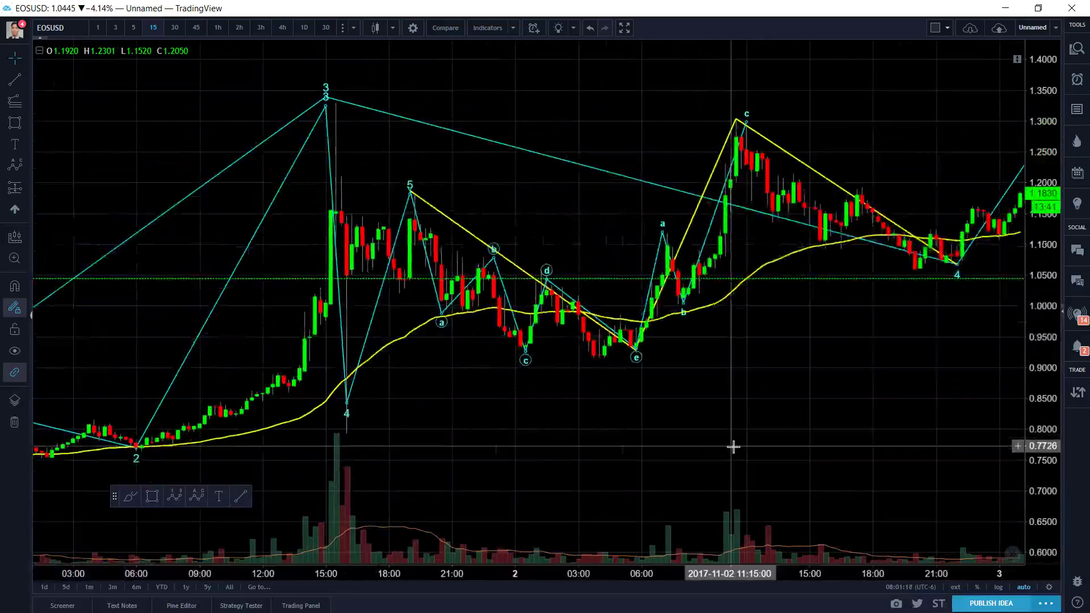
Step: Draw an Elliott Triangle Wave over the first leg's final stretch from 1.0379 through 0.9624, 1.0136, about 0.915 and 0.99 to about 0.93
{"action": "scroll", "coordinate": [727, 445], "scroll_direction": "up", "scroll_amount": 2}
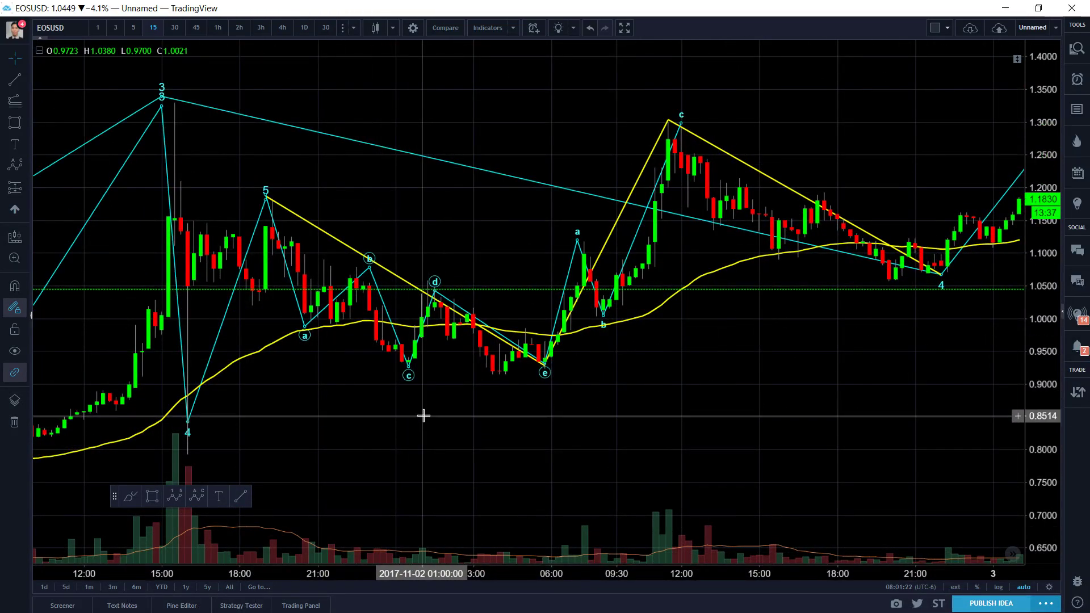
{"action": "left_click", "coordinate": [25, 165]}
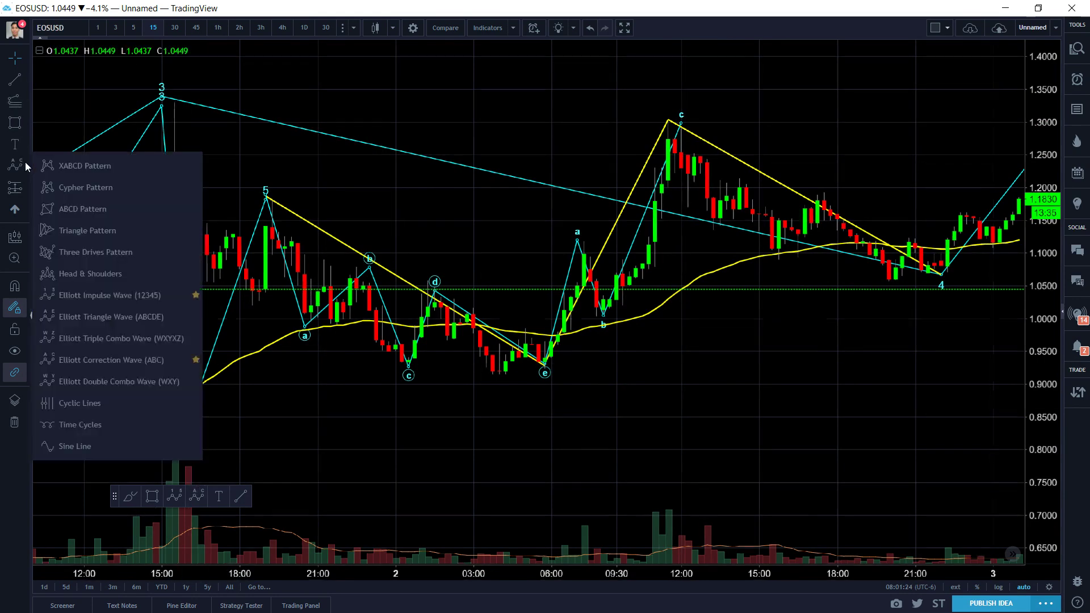
{"action": "left_click", "coordinate": [149, 337]}
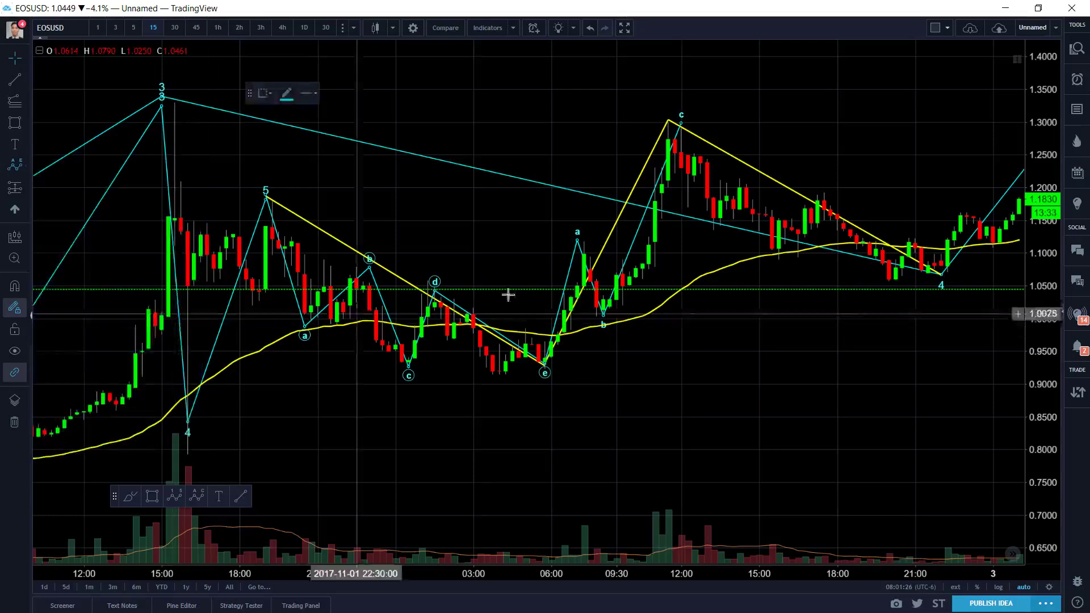
{"action": "left_click", "coordinate": [447, 344]}
{"action": "left_click", "coordinate": [467, 309]}
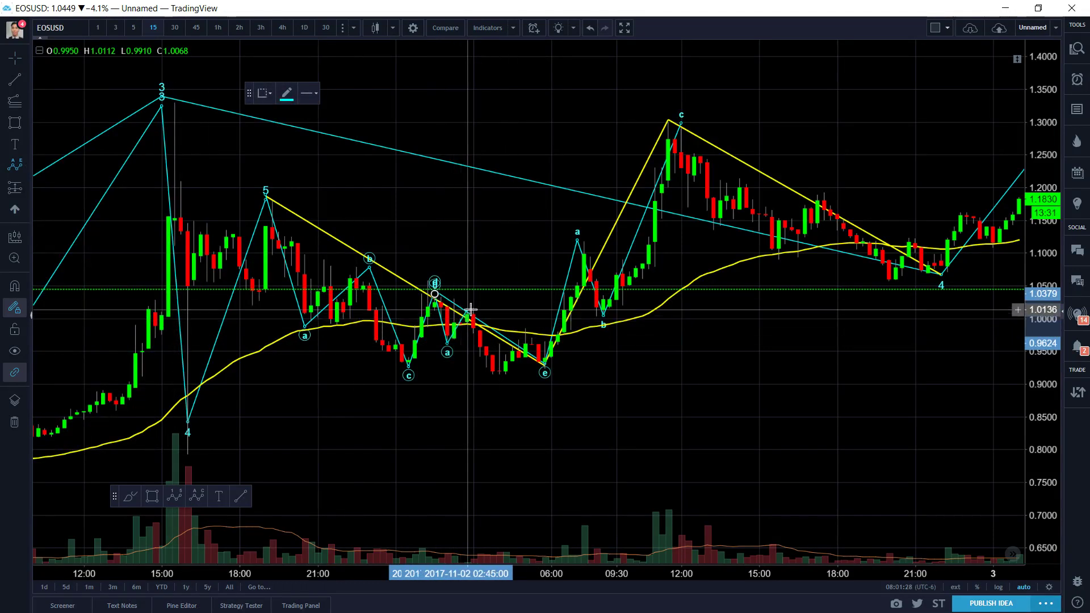
{"action": "left_click", "coordinate": [499, 375]}
{"action": "left_click", "coordinate": [526, 324]}
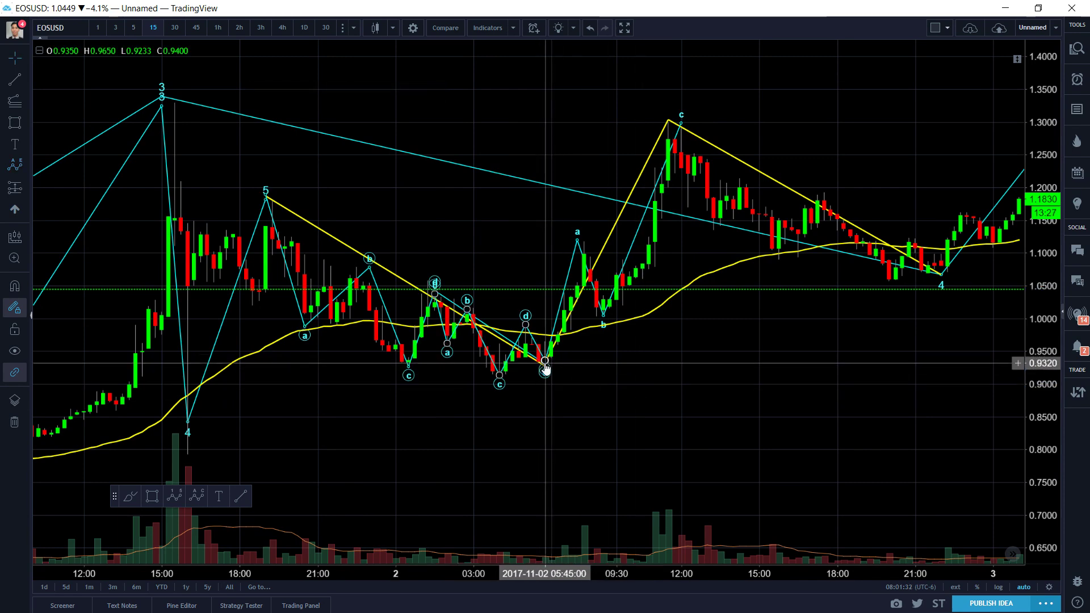
{"action": "left_click", "coordinate": [546, 366]}
{"action": "left_click", "coordinate": [645, 408]}
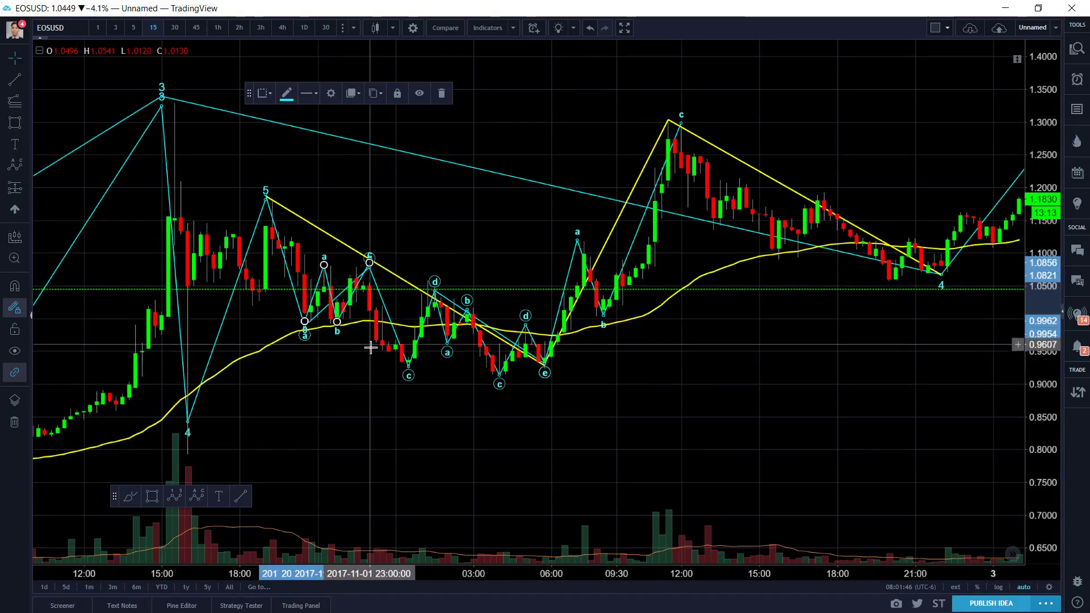
Step: Switch to the 5-minute interval and draw an Elliott Correction Wave from circled b at 1.0808 through 0.9496 and 1.0173 to 0.9188
{"action": "left_click", "coordinate": [133, 27]}
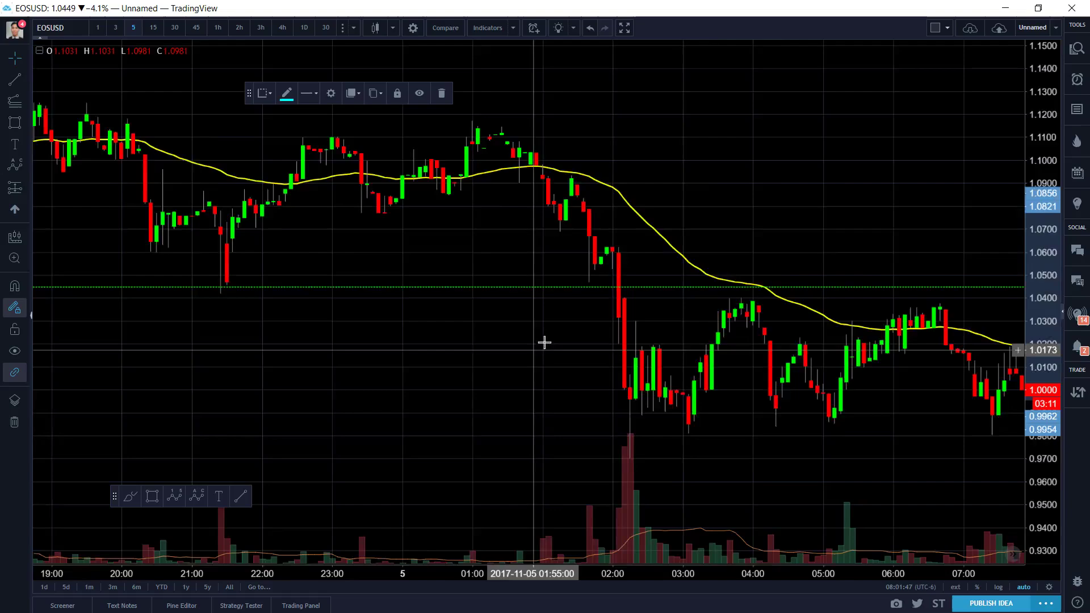
{"action": "scroll", "coordinate": [549, 334], "scroll_direction": "down", "scroll_amount": 5}
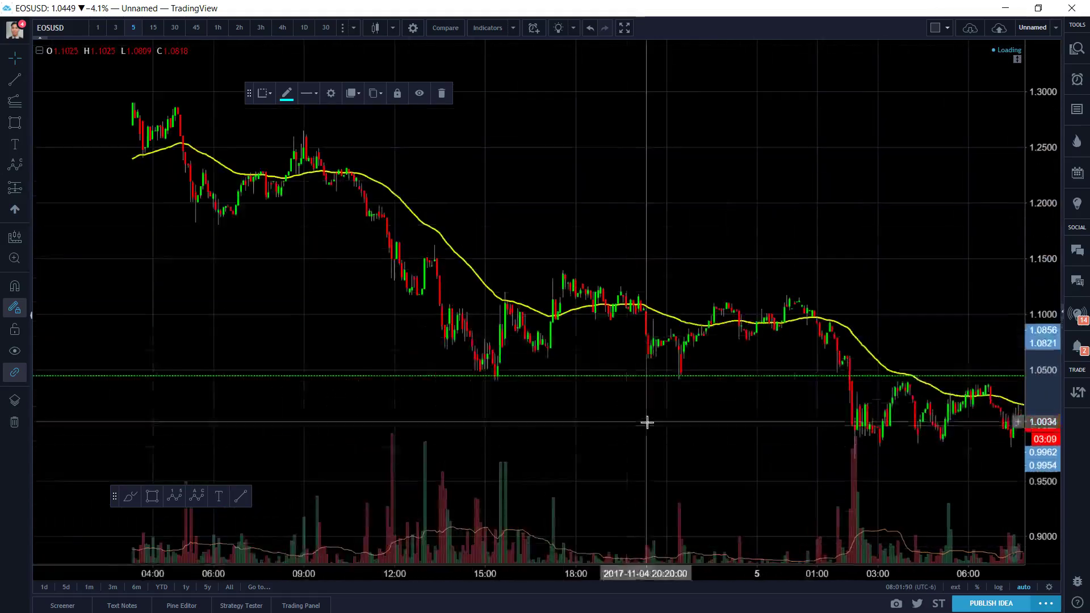
{"action": "left_click_drag", "start_coordinate": [647, 423], "coordinate": [837, 424]}
{"action": "scroll", "coordinate": [793, 412], "scroll_direction": "down", "scroll_amount": 6}
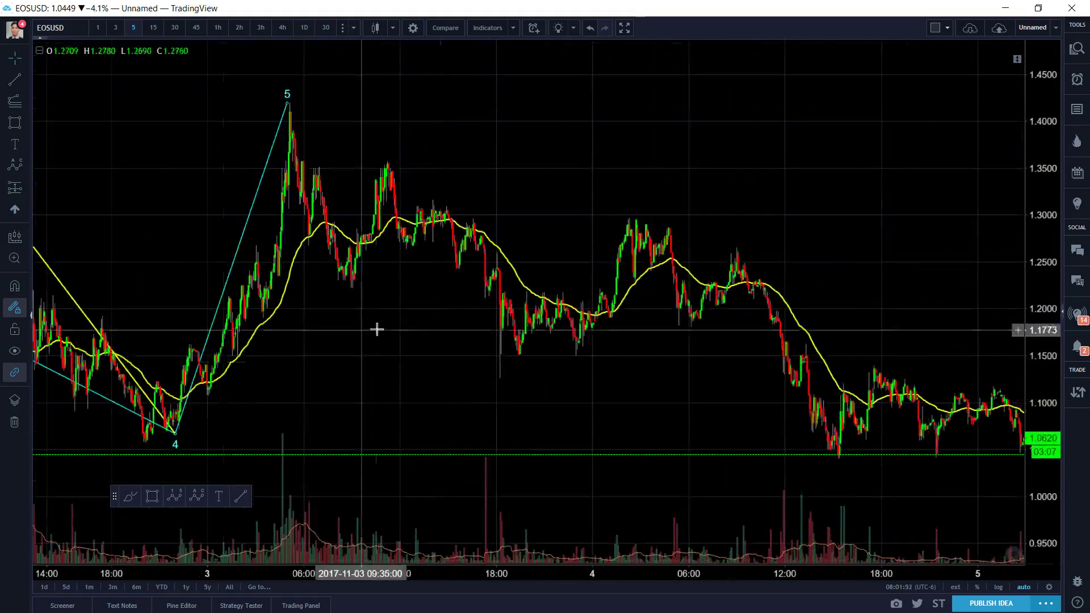
{"action": "left_click_drag", "start_coordinate": [363, 345], "coordinate": [888, 370]}
{"action": "scroll", "coordinate": [810, 365], "scroll_direction": "up", "scroll_amount": 7}
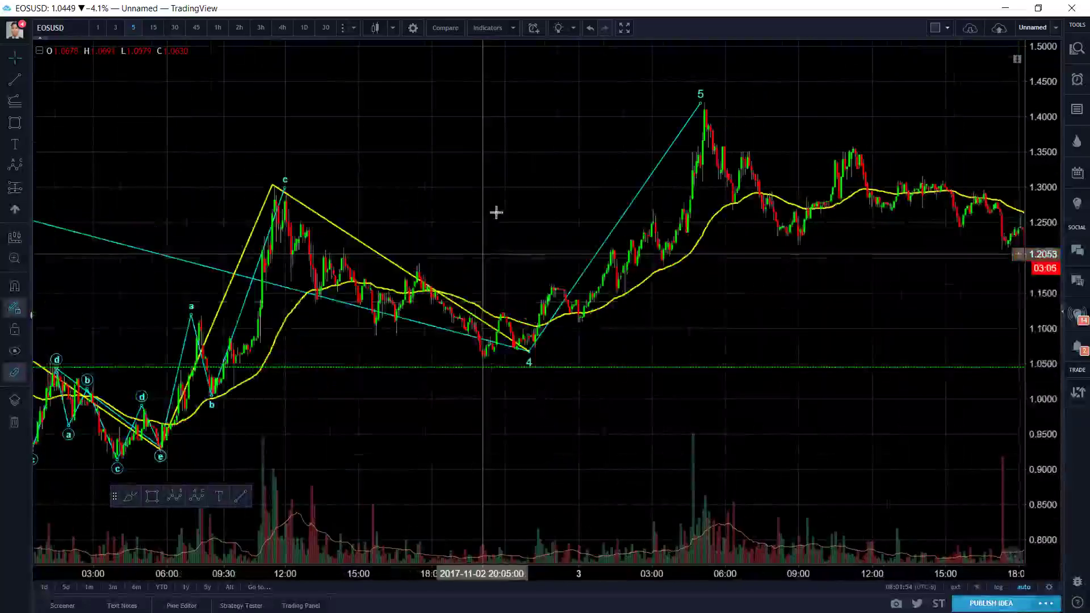
{"action": "left_click_drag", "start_coordinate": [326, 220], "coordinate": [690, 253]}
{"action": "scroll", "coordinate": [691, 253], "scroll_direction": "up", "scroll_amount": 4}
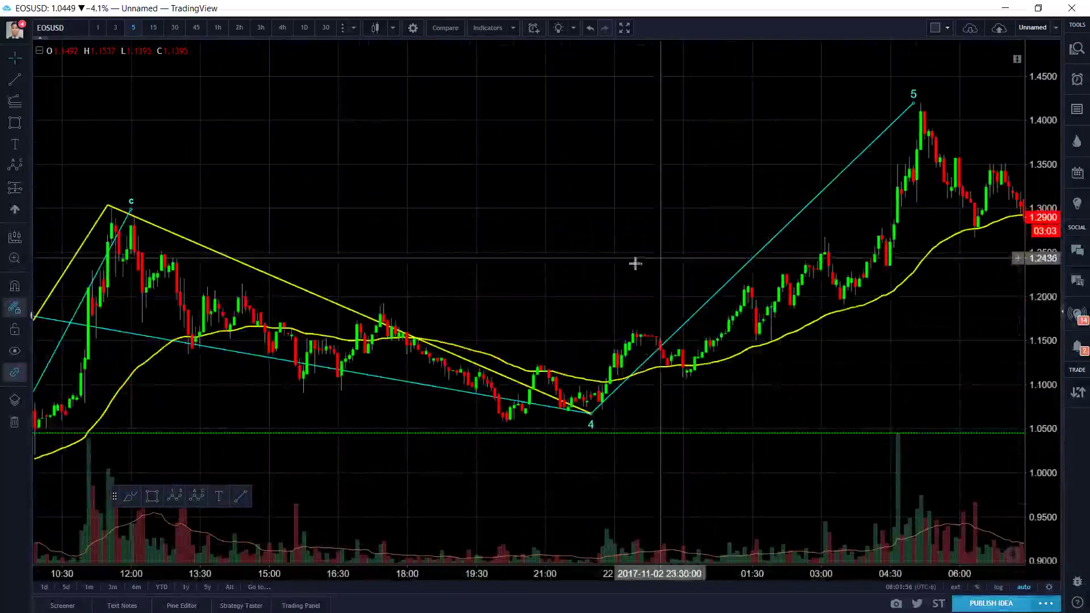
{"action": "scroll", "coordinate": [407, 314], "scroll_direction": "down", "scroll_amount": 2}
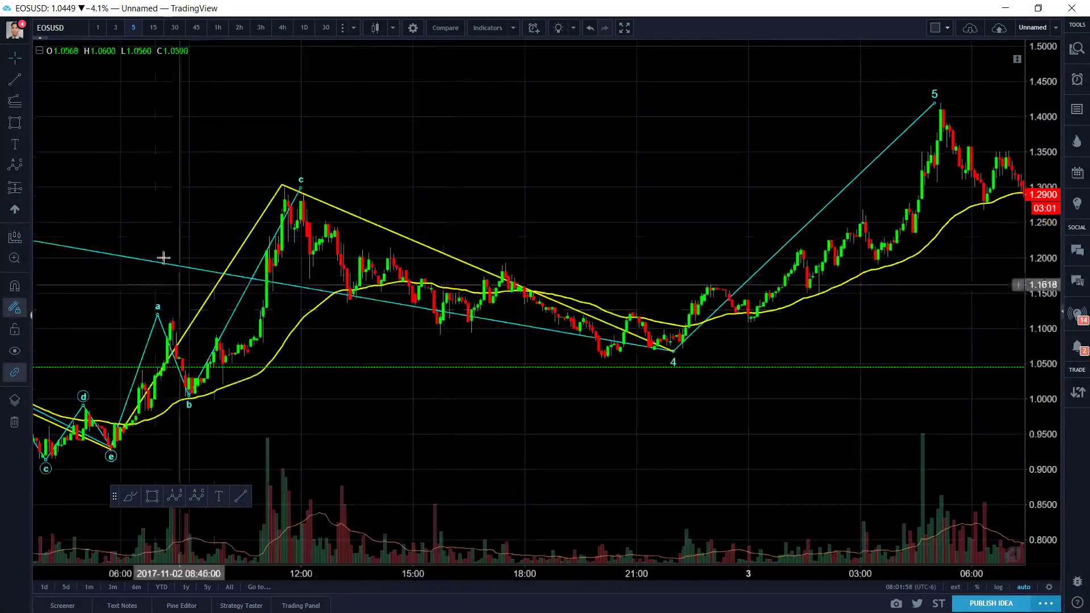
{"action": "left_click_drag", "start_coordinate": [161, 256], "coordinate": [657, 211]}
{"action": "left_click_drag", "start_coordinate": [532, 223], "coordinate": [734, 227]}
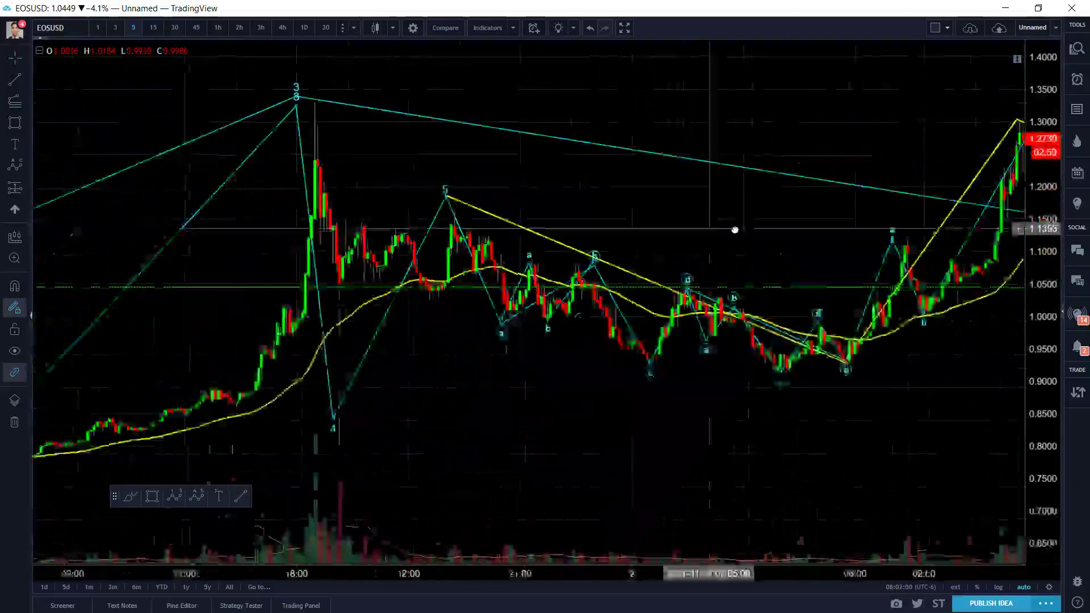
{"action": "scroll", "coordinate": [751, 229], "scroll_direction": "up", "scroll_amount": 3}
{"action": "left_click_drag", "start_coordinate": [392, 437], "coordinate": [456, 436]}
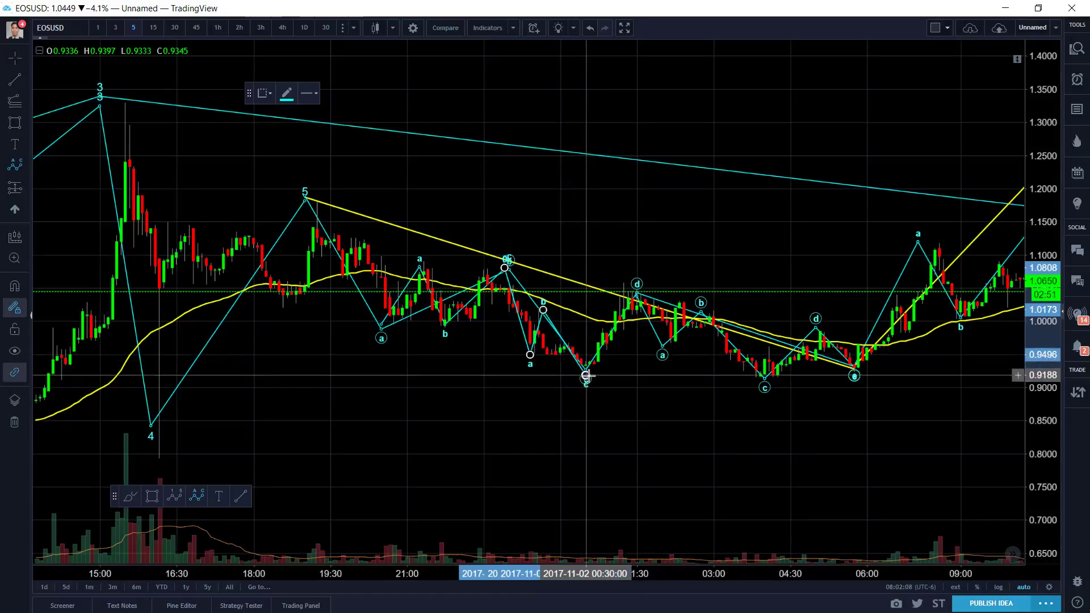
Step: Examine the correction's subwaves and the a-b-c rise to the November 2 high on the 5-minute chart
{"action": "scroll", "coordinate": [606, 414], "scroll_direction": "up", "scroll_amount": 2}
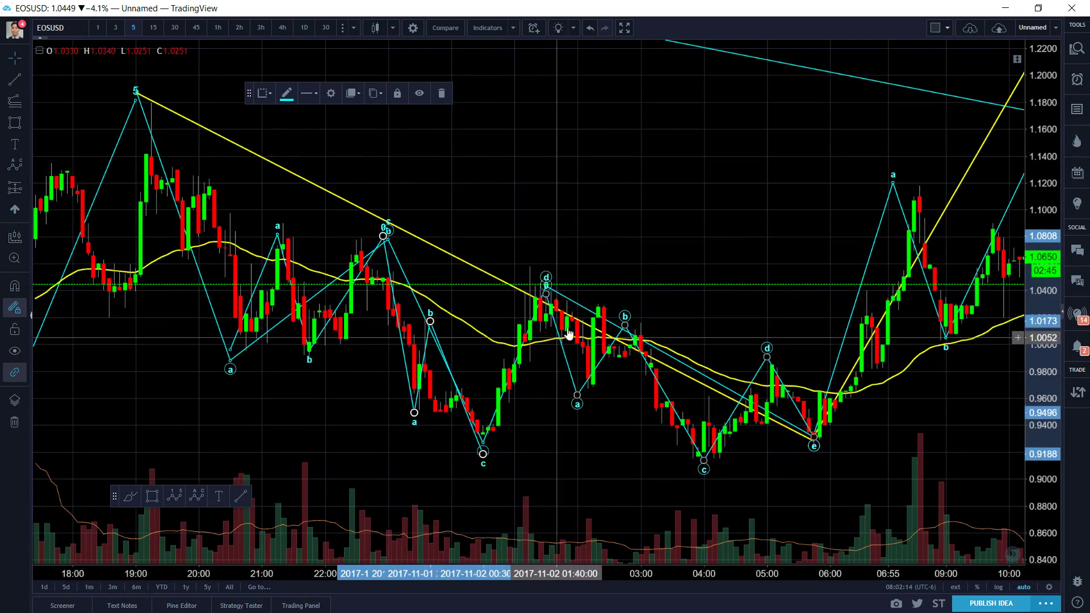
{"action": "left_click_drag", "start_coordinate": [702, 221], "coordinate": [541, 207]}
{"action": "scroll", "coordinate": [621, 437], "scroll_direction": "down", "scroll_amount": 1}
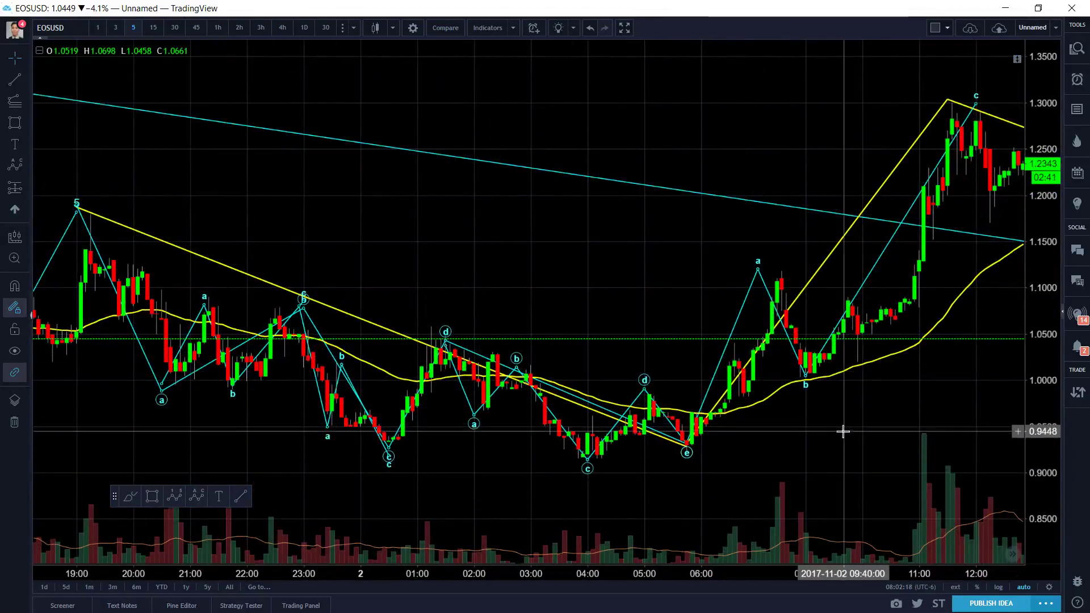
{"action": "left_click_drag", "start_coordinate": [842, 431], "coordinate": [742, 437]}
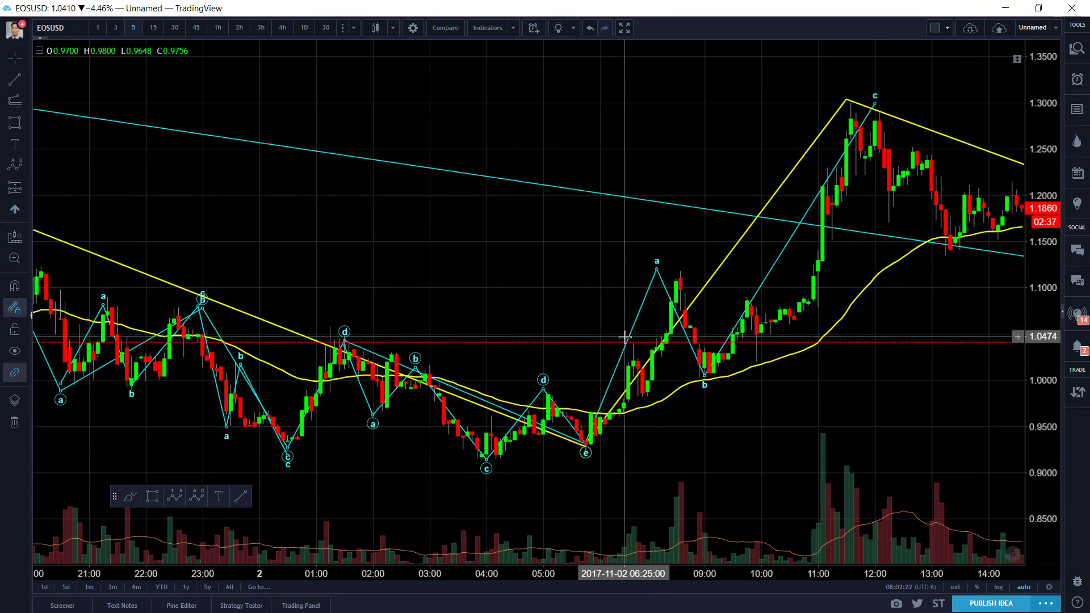
{"action": "left_click_drag", "start_coordinate": [783, 373], "coordinate": [642, 363]}
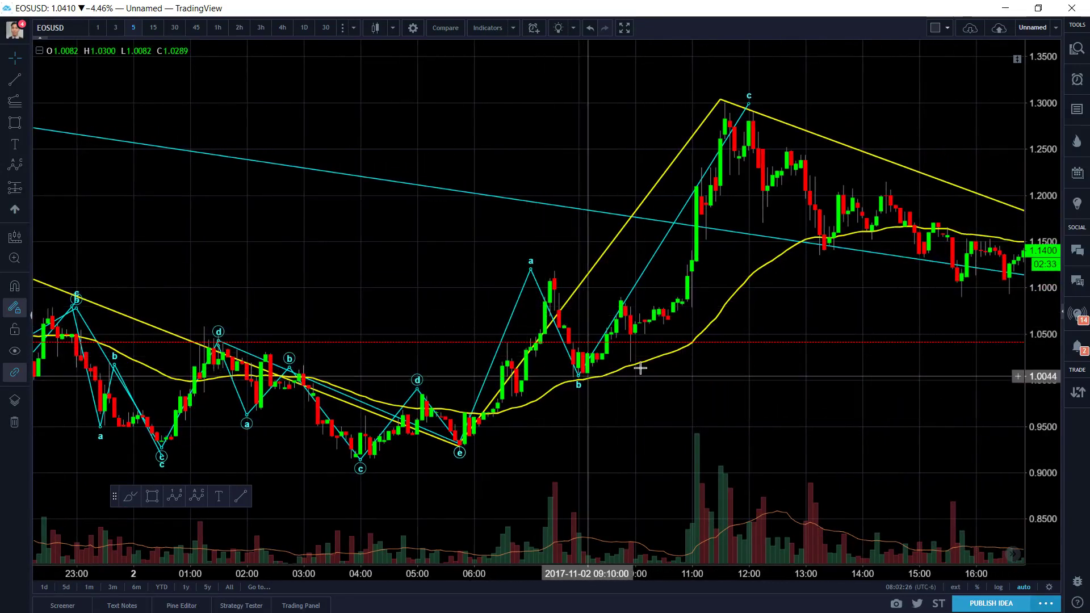
{"action": "scroll", "coordinate": [796, 360], "scroll_direction": "up", "scroll_amount": 2}
{"action": "scroll", "coordinate": [779, 377], "scroll_direction": "down", "scroll_amount": 3}
{"action": "left_click_drag", "start_coordinate": [812, 322], "coordinate": [624, 326]}
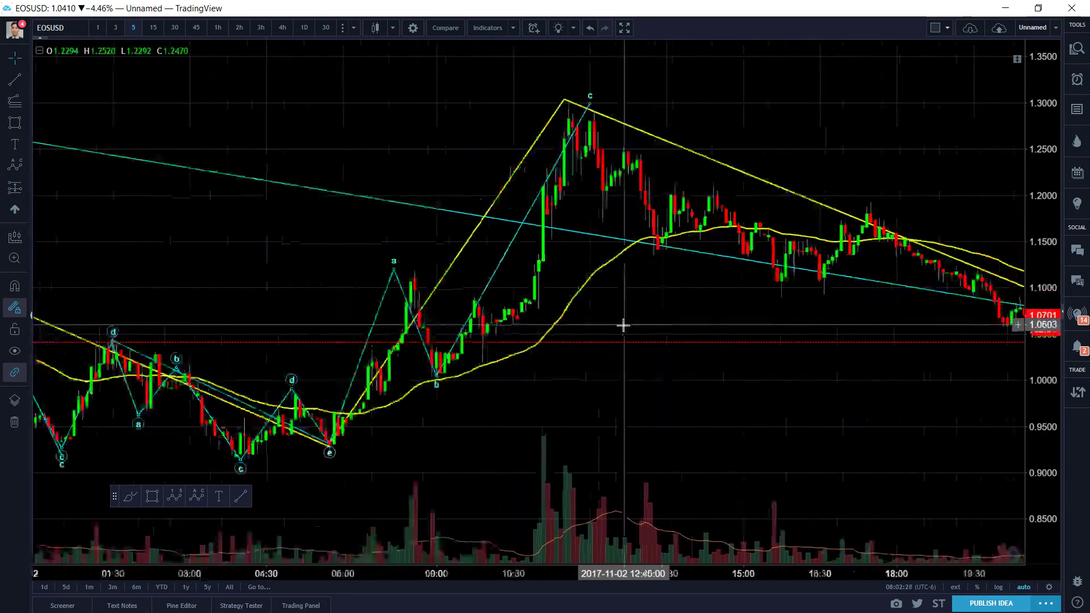
{"action": "scroll", "coordinate": [623, 325], "scroll_direction": "down", "scroll_amount": 2}
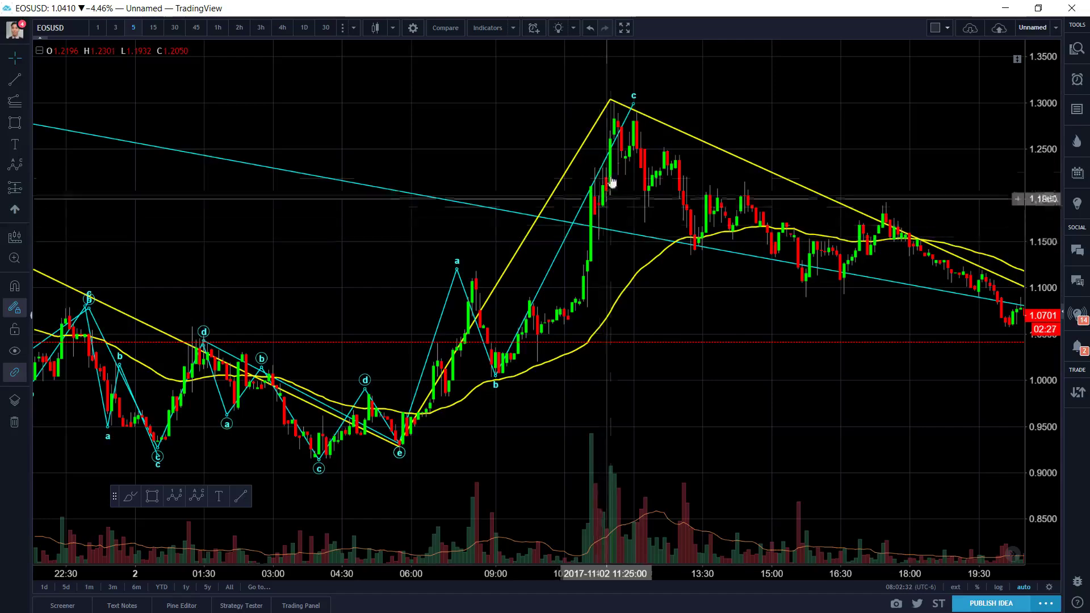
Step: Move end point c of the rising a-b-c wave onto the November 2 high at 1.3028
{"action": "scroll", "coordinate": [754, 318], "scroll_direction": "down", "scroll_amount": 3}
{"action": "left_click_drag", "start_coordinate": [906, 389], "coordinate": [596, 387]}
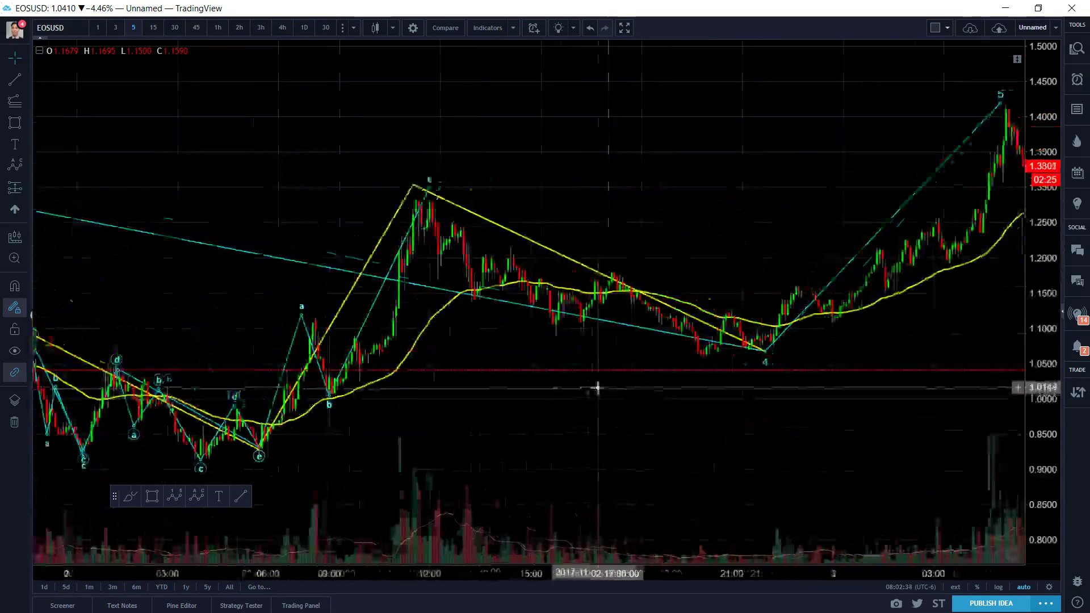
{"action": "scroll", "coordinate": [789, 375], "scroll_direction": "down", "scroll_amount": 3}
{"action": "left_click_drag", "start_coordinate": [827, 373], "coordinate": [710, 377]}
{"action": "scroll", "coordinate": [710, 375], "scroll_direction": "down", "scroll_amount": 2}
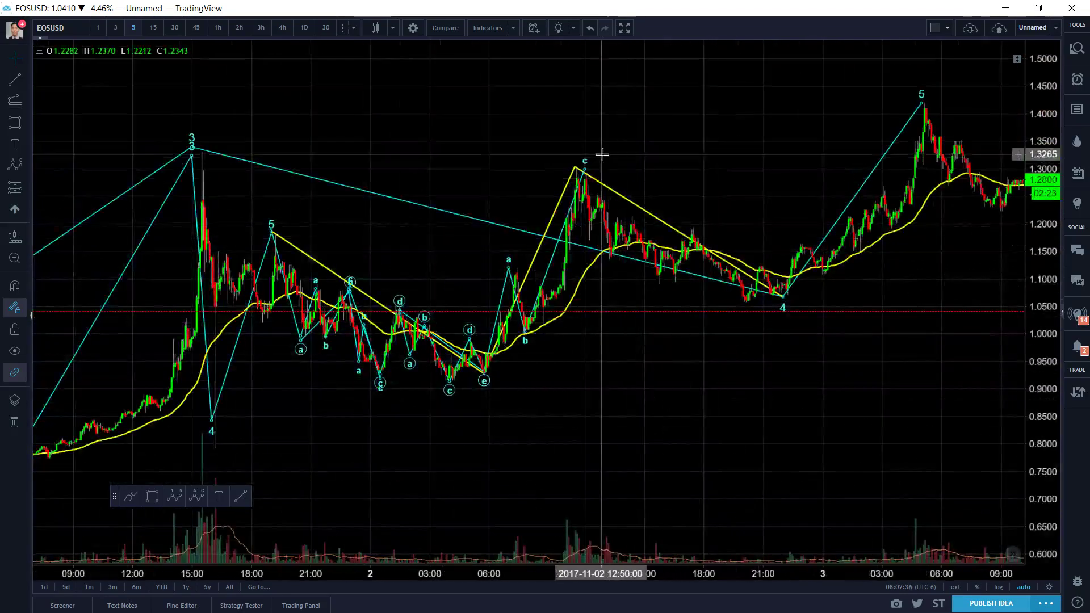
{"action": "left_click", "coordinate": [584, 171]}
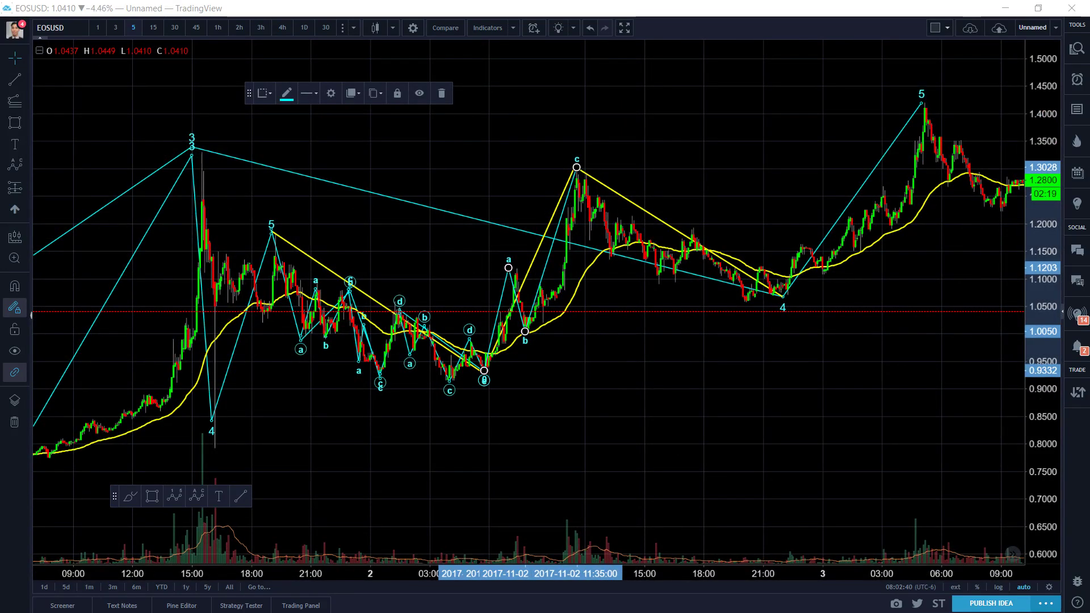
Step: Draw an Elliott Impulse Wave down from the high at 1.2978 through 1.2157, 1.2874, 1.1690 and 1.2511 to 1.1408
{"action": "scroll", "coordinate": [725, 338], "scroll_direction": "up", "scroll_amount": 2}
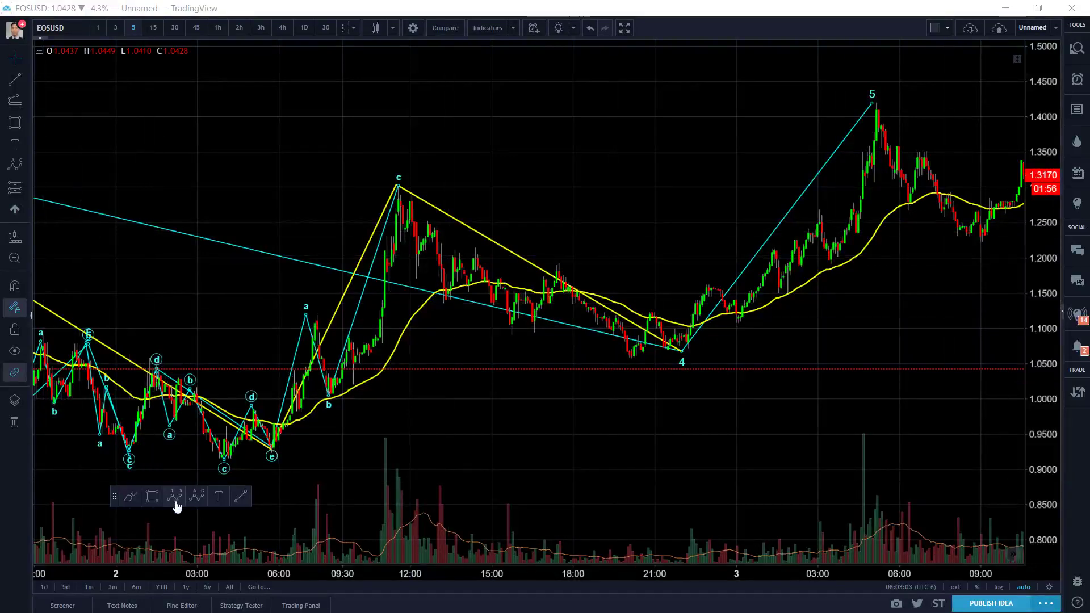
{"action": "left_click", "coordinate": [395, 190]}
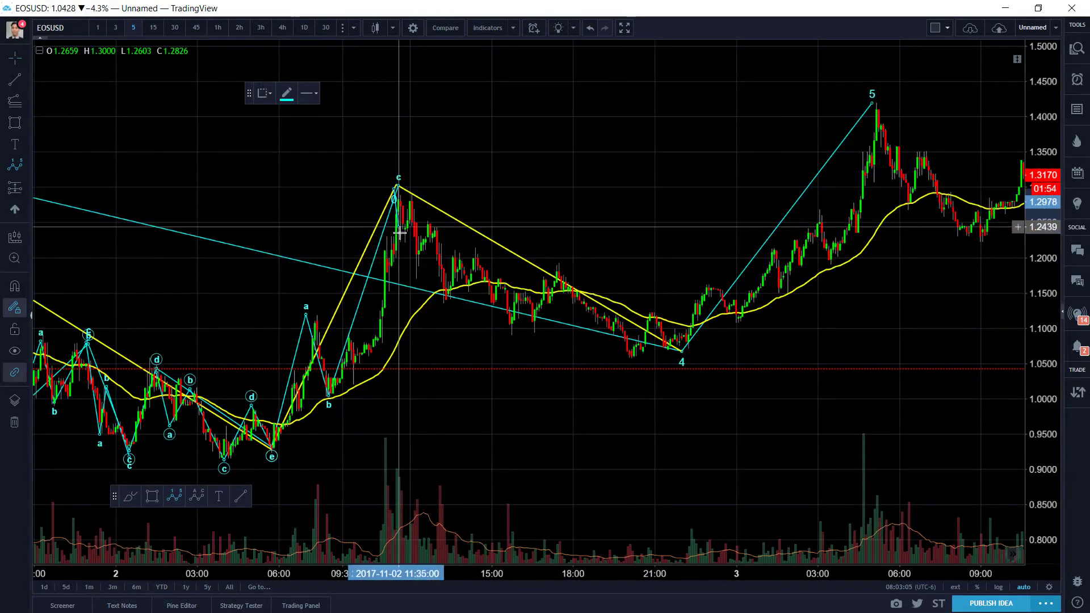
{"action": "left_click", "coordinate": [401, 247]}
{"action": "left_click", "coordinate": [414, 196]}
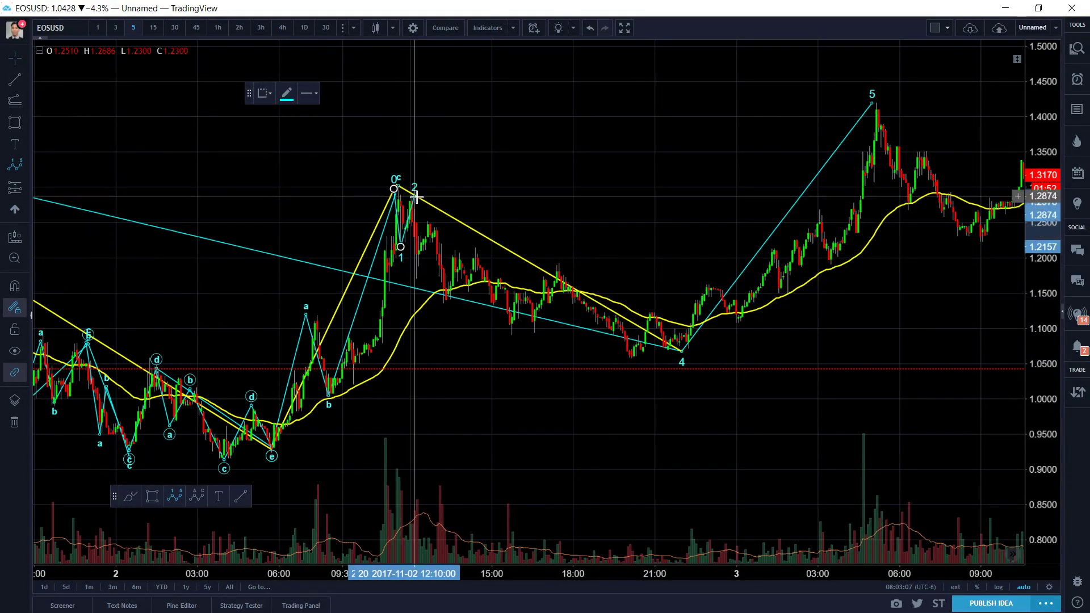
{"action": "left_click", "coordinate": [415, 279]}
{"action": "left_click", "coordinate": [432, 224]}
{"action": "left_click", "coordinate": [446, 300]}
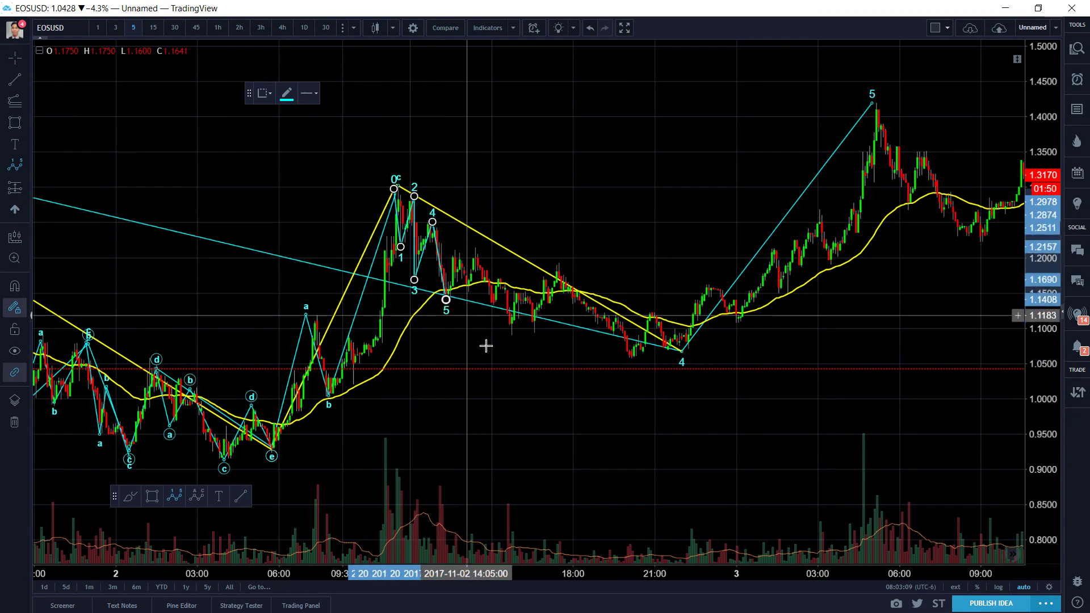
Step: Draw an Elliott Correction Wave from the falling impulse's end at 1.1436 through 1.2163 and about 1.155 to about 1.215
{"action": "left_click_drag", "start_coordinate": [527, 372], "coordinate": [569, 374]}
{"action": "scroll", "coordinate": [569, 374], "scroll_direction": "up", "scroll_amount": 4}
{"action": "left_click_drag", "start_coordinate": [491, 173], "coordinate": [683, 162]}
{"action": "scroll", "coordinate": [682, 162], "scroll_direction": "up", "scroll_amount": 1}
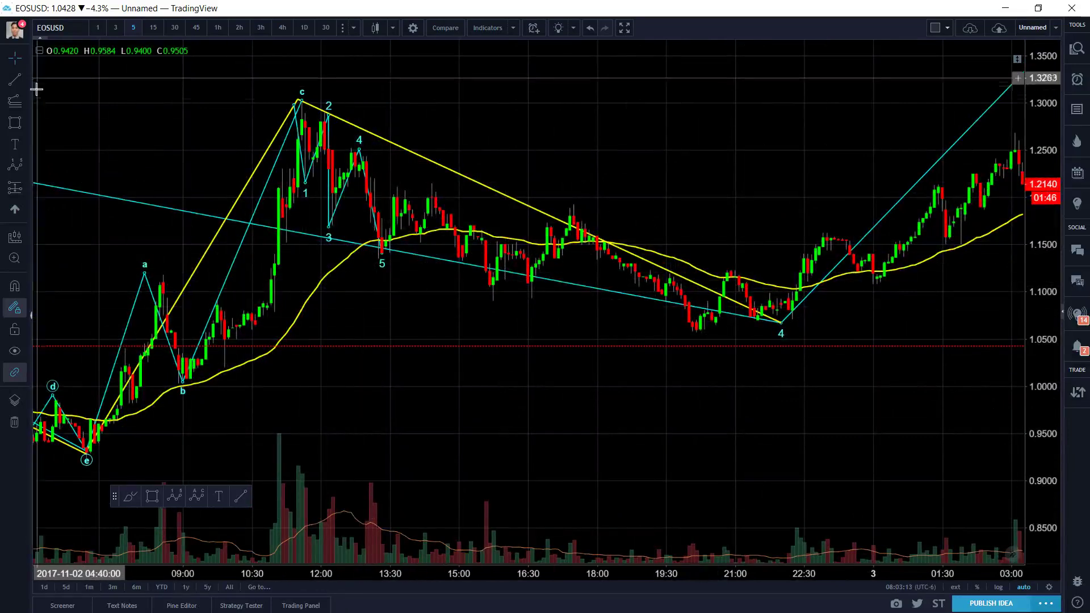
{"action": "key", "text": "alt+t"}
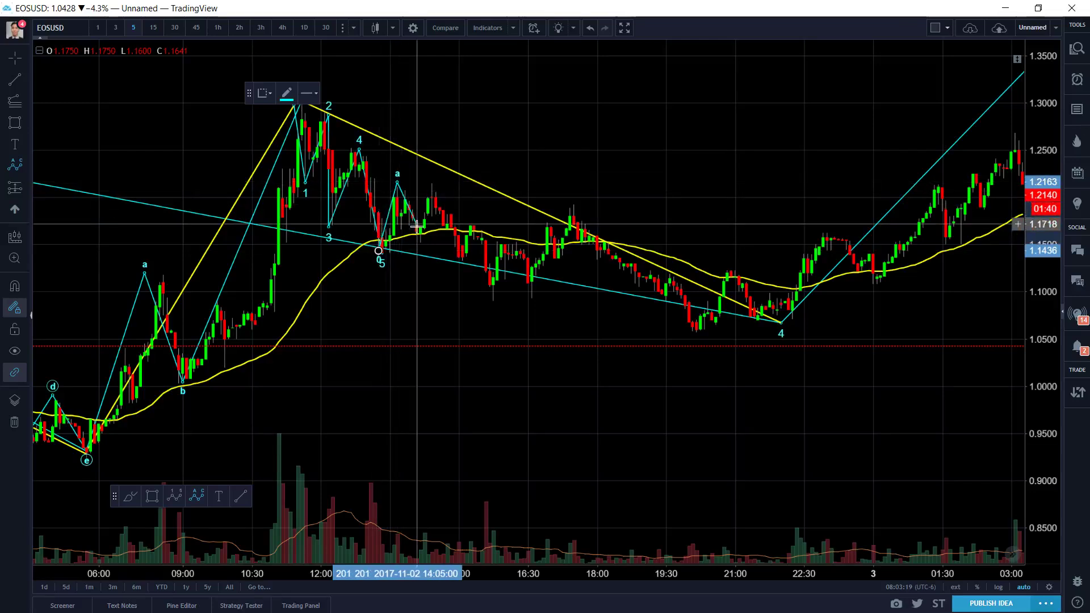
{"action": "key", "text": "Escape"}
{"action": "left_click_drag", "start_coordinate": [583, 399], "coordinate": [546, 396]}
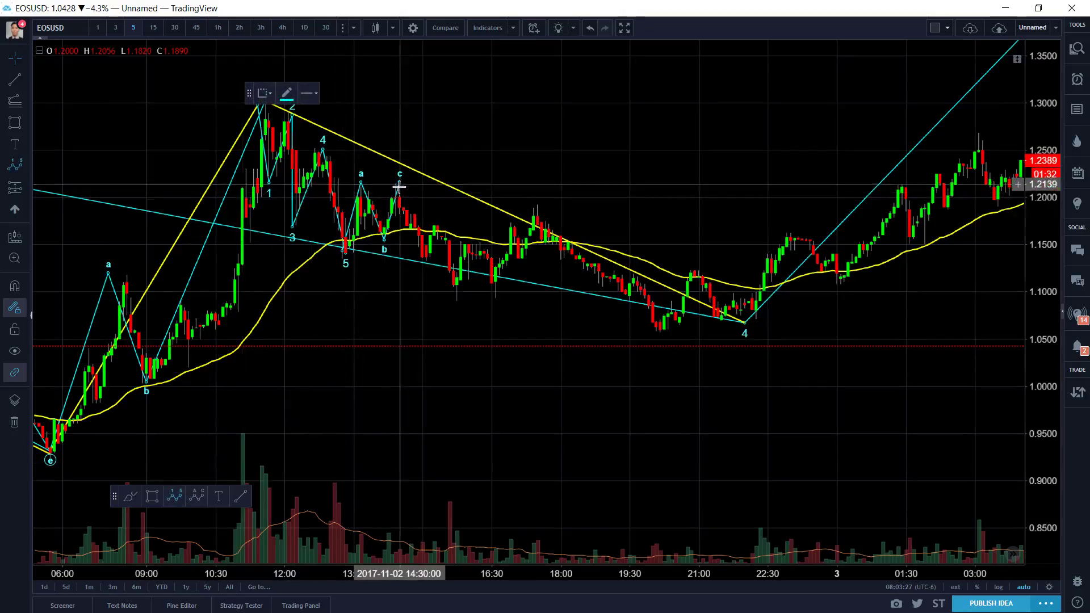
Step: Draw an Elliott Triangle Wave from the correction's point c at 1.2169 through 1.1267, 1.1712, 1.0985 and 1.1526 to 1.0967
{"action": "left_click", "coordinate": [28, 162]}
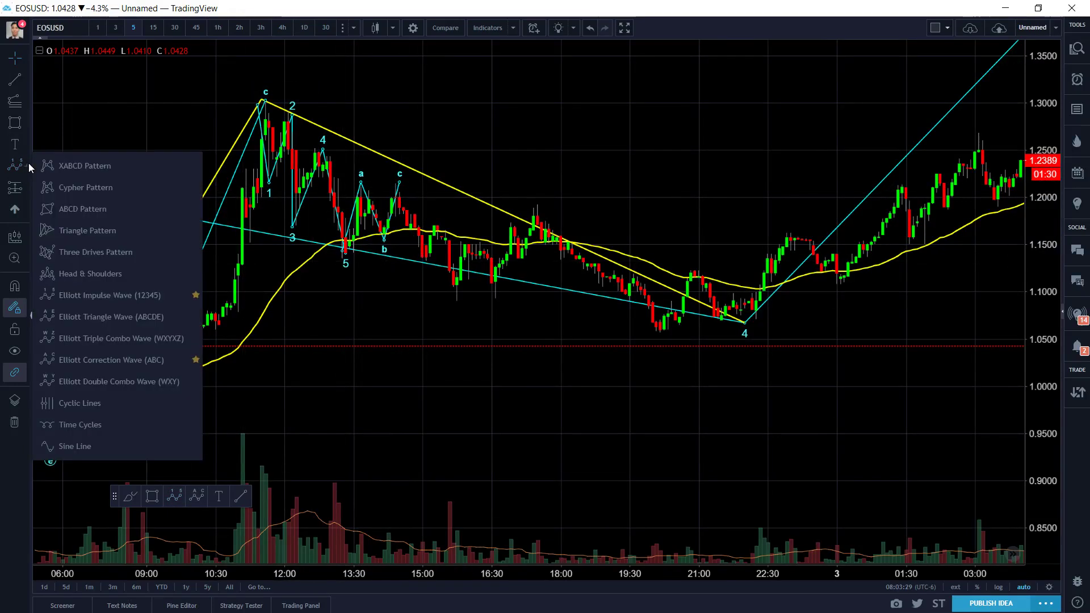
{"action": "left_click", "coordinate": [187, 316]}
{"action": "left_click", "coordinate": [396, 181]}
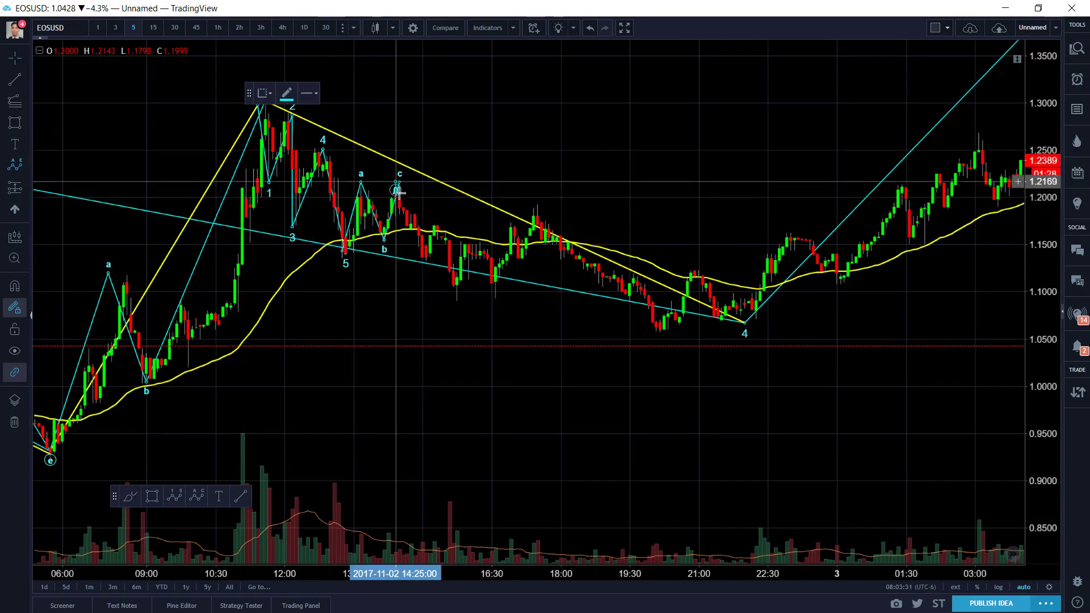
{"action": "left_click", "coordinate": [422, 267]}
{"action": "left_click", "coordinate": [441, 216]}
{"action": "left_click", "coordinate": [454, 292]}
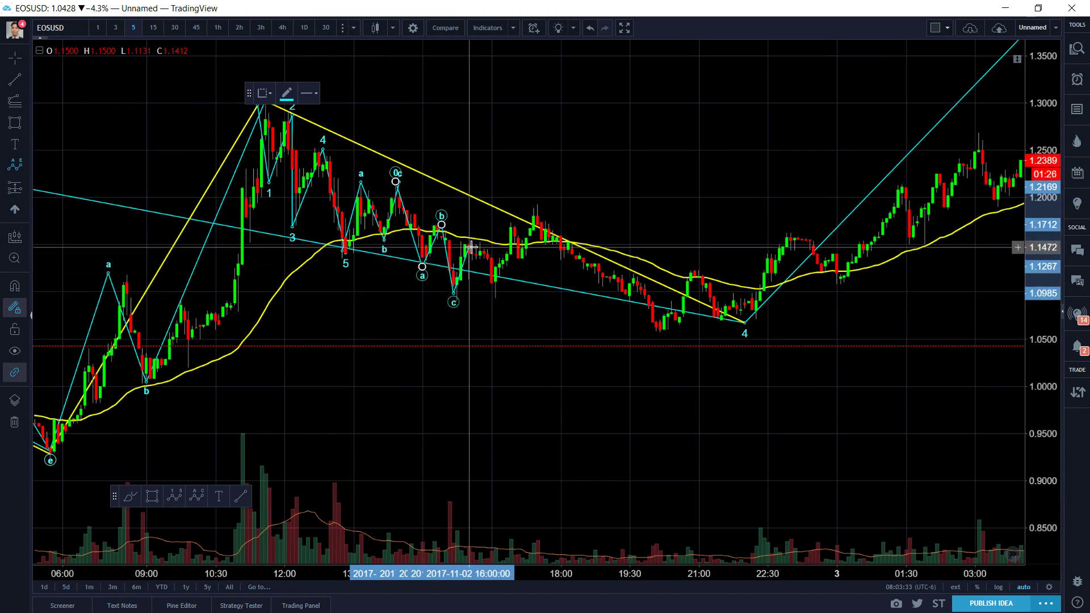
{"action": "left_click", "coordinate": [476, 242]}
{"action": "left_click", "coordinate": [495, 295]}
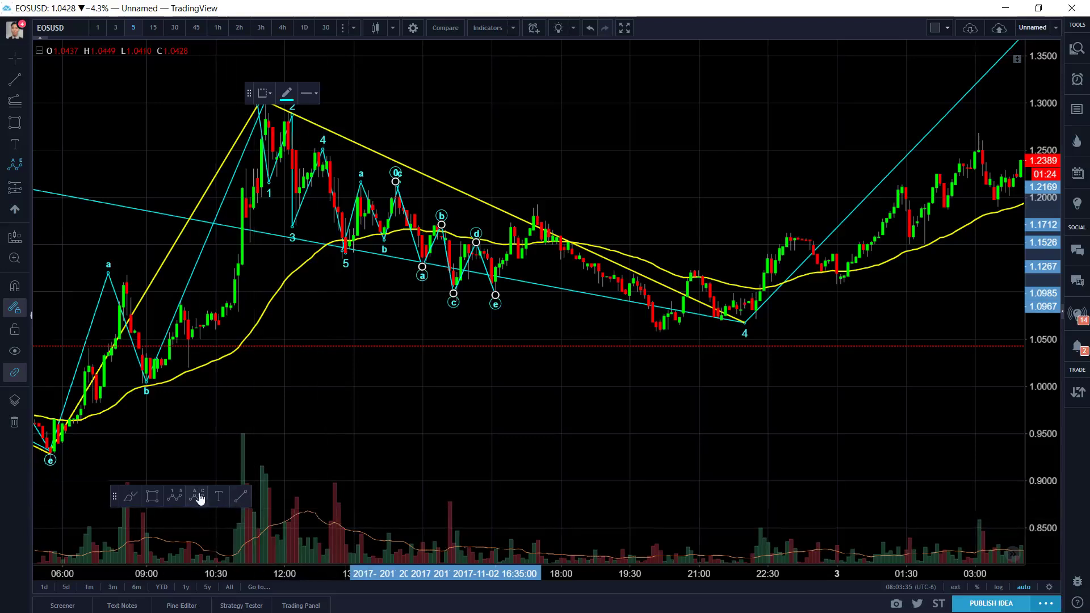
Step: Draw an Elliott Correction Wave from the triangle's point e at 1.1021 through 1.1742 and 1.1327 to about 1.19
{"action": "left_click", "coordinate": [496, 290]}
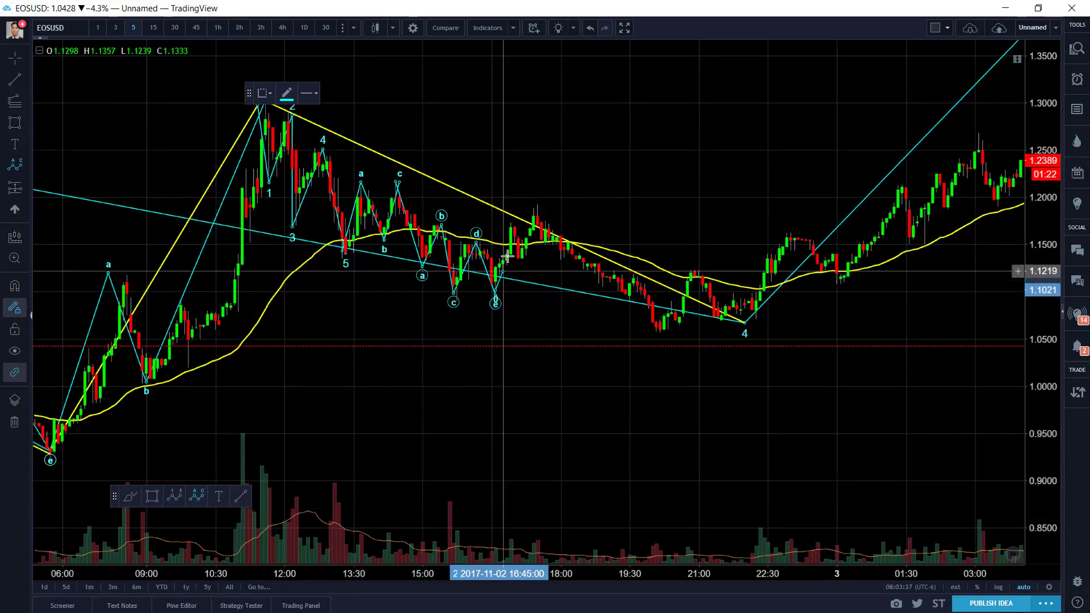
{"action": "left_click", "coordinate": [512, 221]}
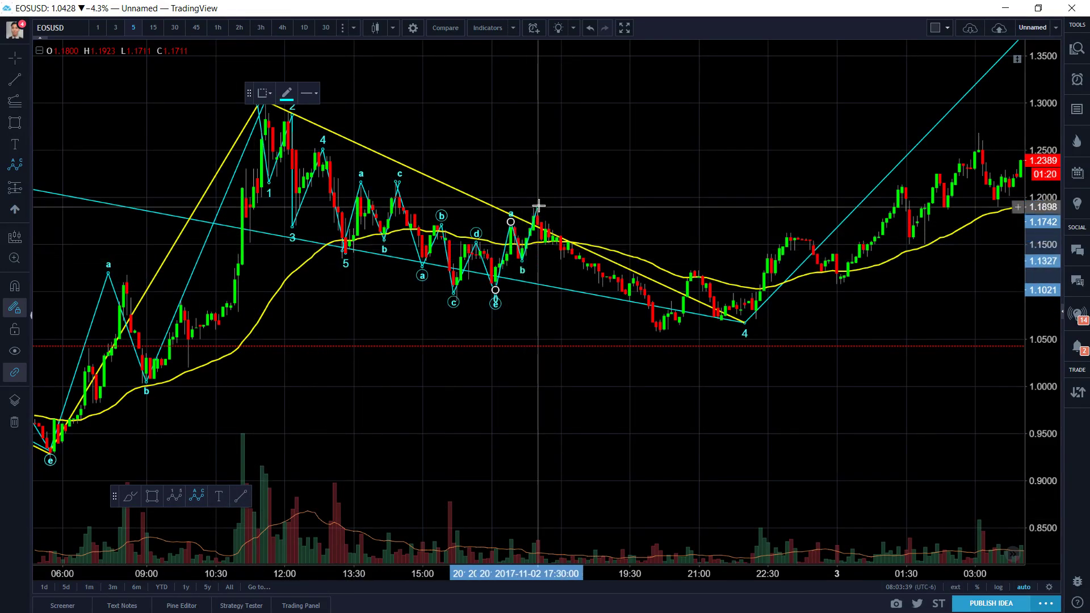
{"action": "left_click", "coordinate": [568, 196]}
{"action": "left_click", "coordinate": [685, 156]}
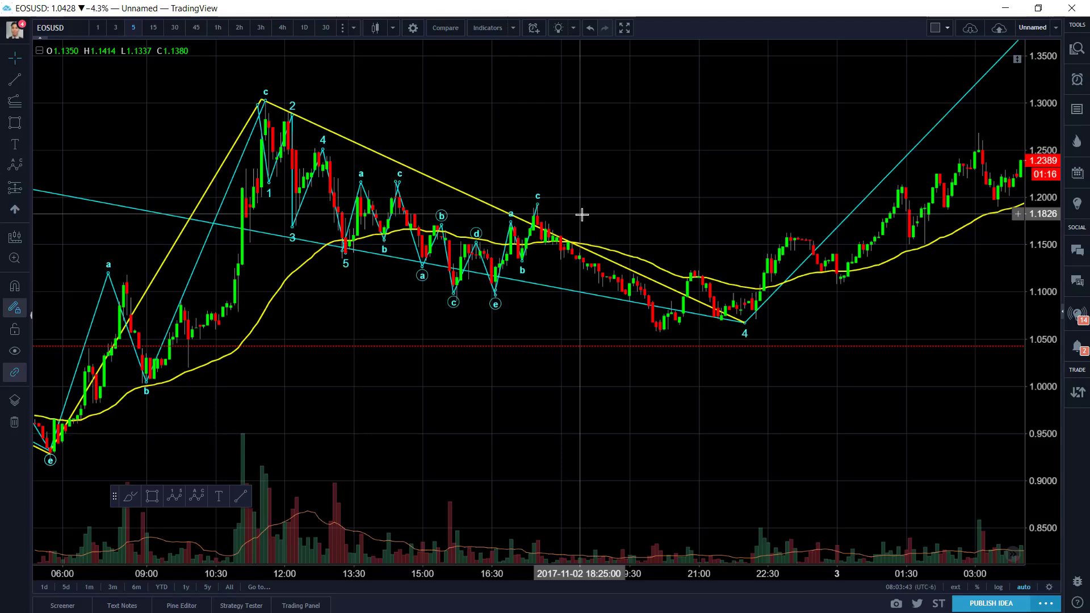
Step: Examine the labelled subdivisions of the wave 4 decline and the rally that follows it to wave 5
{"action": "scroll", "coordinate": [654, 151], "scroll_direction": "up", "scroll_amount": 2}
{"action": "scroll", "coordinate": [654, 172], "scroll_direction": "down", "scroll_amount": 3}
{"action": "left_click_drag", "start_coordinate": [605, 182], "coordinate": [663, 154]}
{"action": "scroll", "coordinate": [664, 154], "scroll_direction": "down", "scroll_amount": 1}
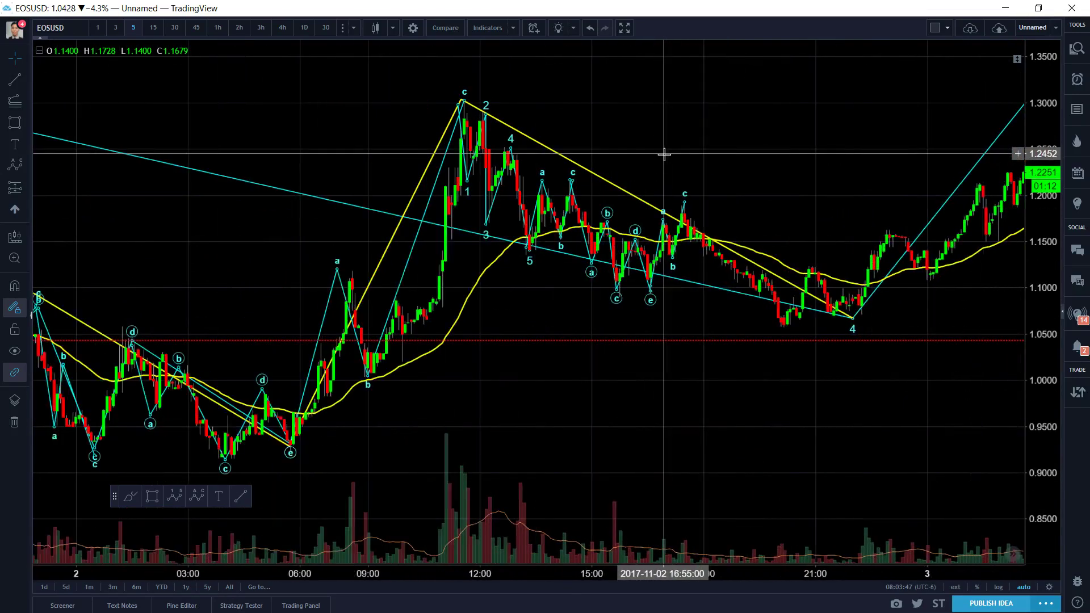
{"action": "scroll", "coordinate": [669, 146], "scroll_direction": "up", "scroll_amount": 2}
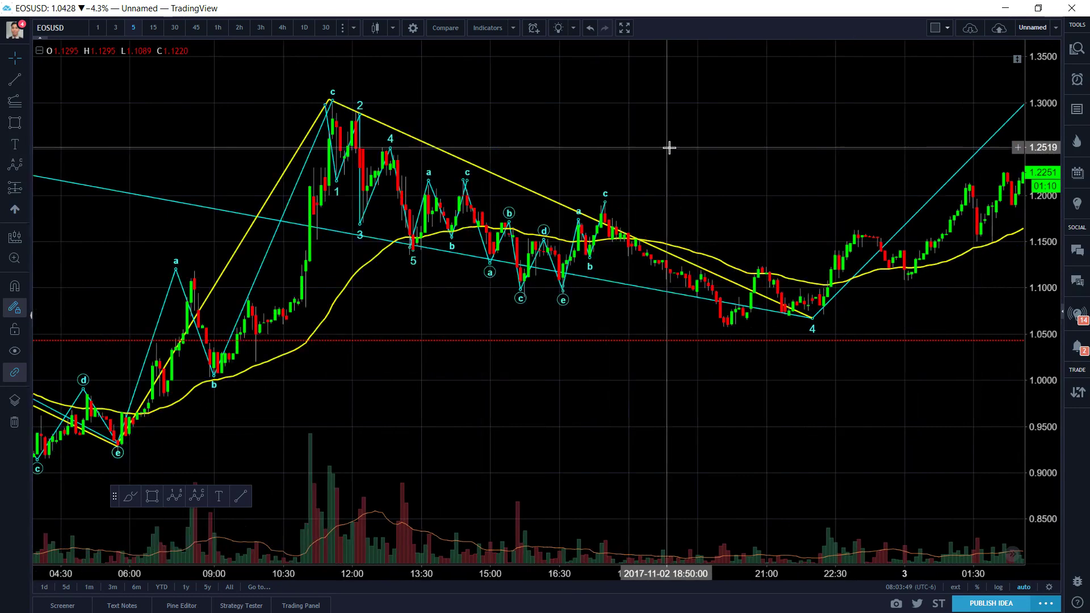
{"action": "scroll", "coordinate": [669, 147], "scroll_direction": "up", "scroll_amount": 1}
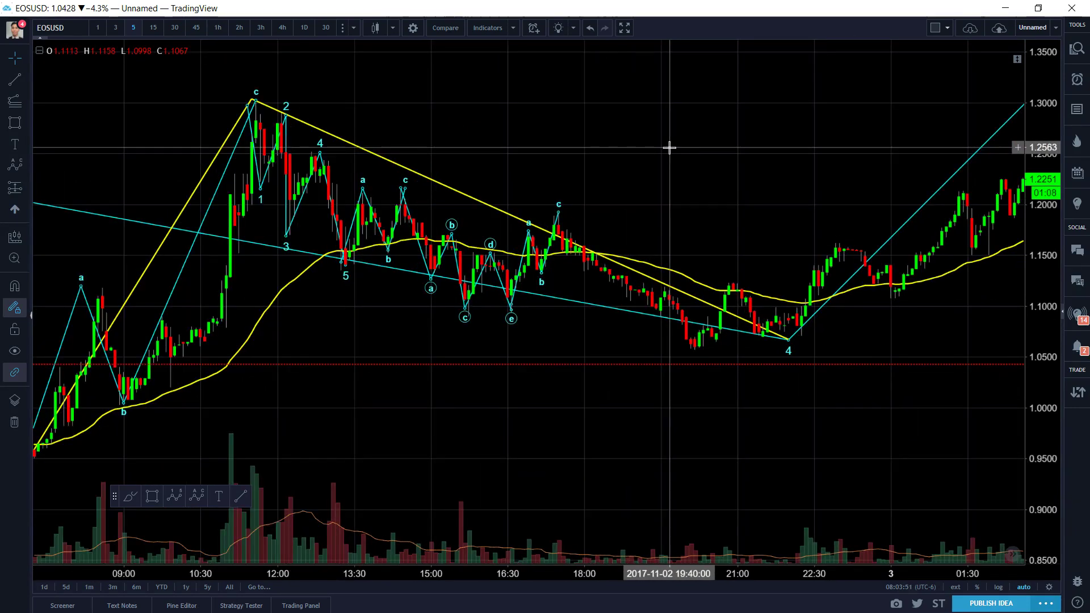
{"action": "scroll", "coordinate": [666, 148], "scroll_direction": "down", "scroll_amount": 1}
{"action": "left_click_drag", "start_coordinate": [768, 178], "coordinate": [572, 164]}
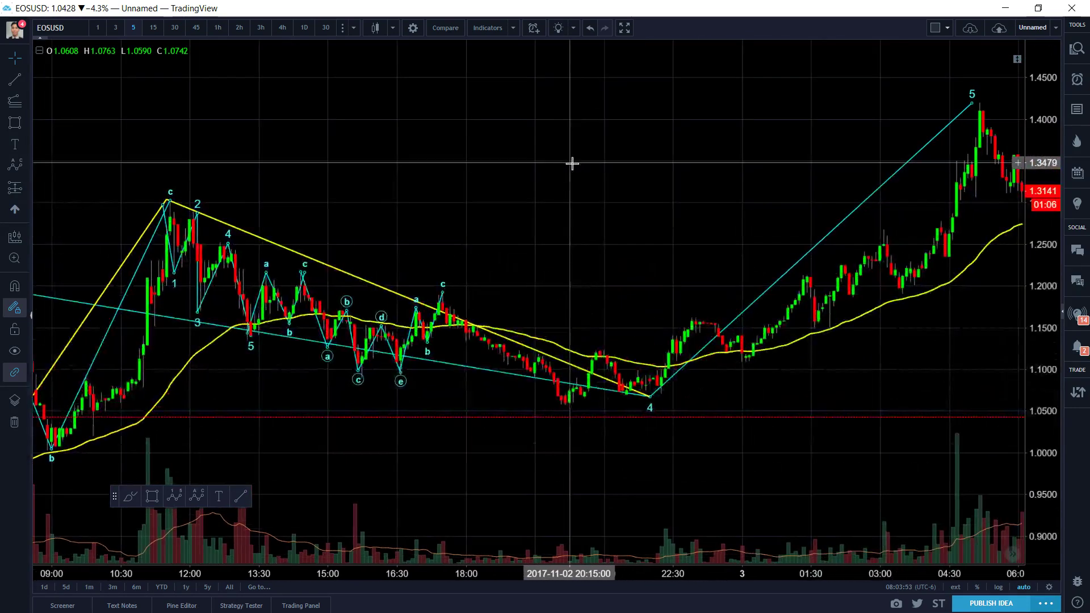
{"action": "scroll", "coordinate": [596, 161], "scroll_direction": "down", "scroll_amount": 1}
{"action": "left_click_drag", "start_coordinate": [687, 177], "coordinate": [776, 180]}
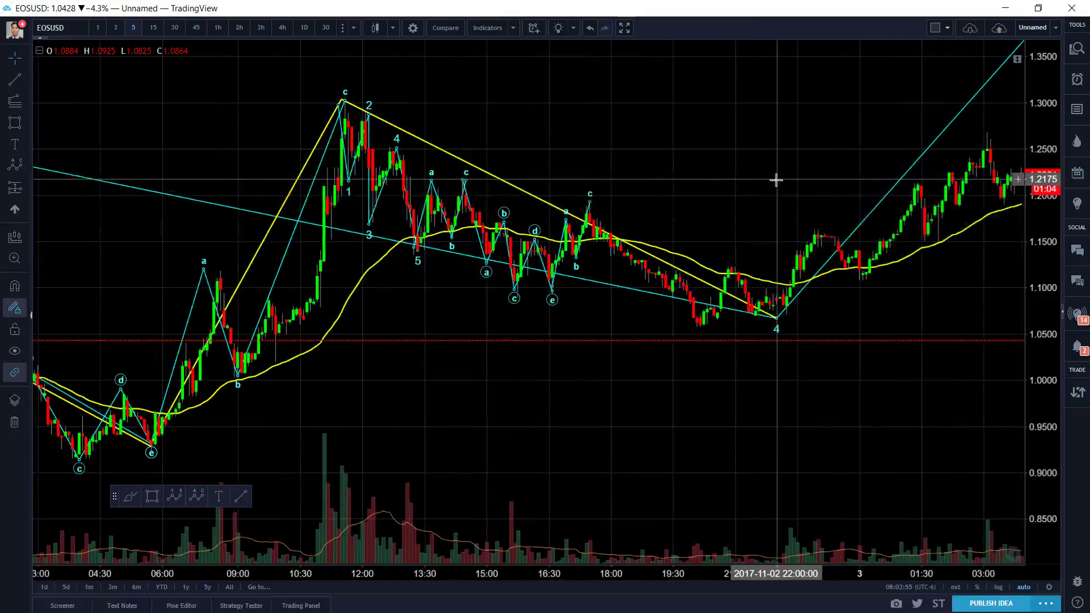
{"action": "scroll", "coordinate": [775, 180], "scroll_direction": "up", "scroll_amount": 3}
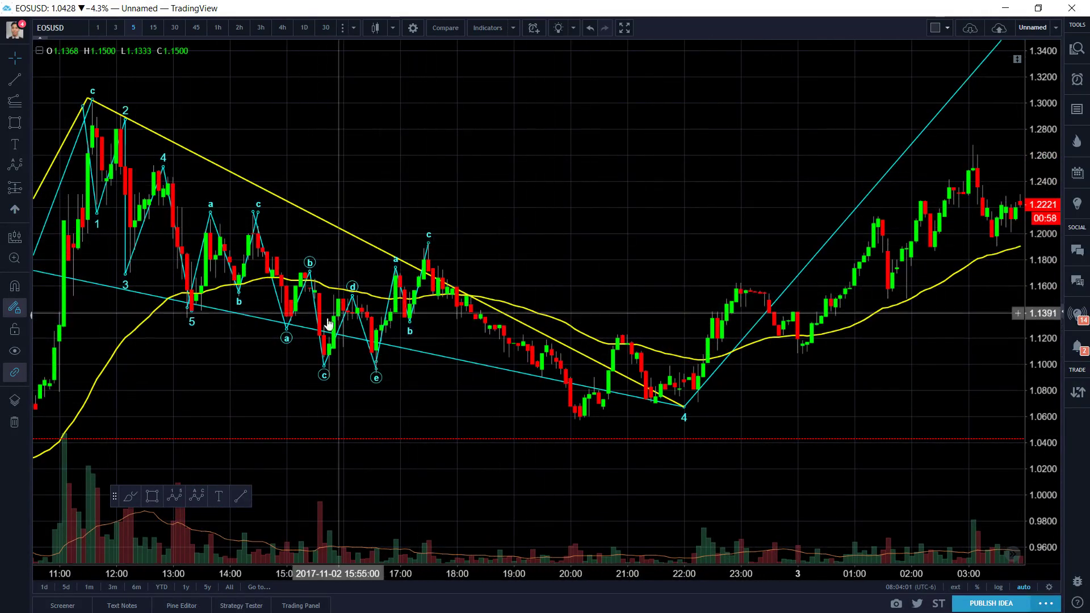
{"action": "scroll", "coordinate": [328, 323], "scroll_direction": "down", "scroll_amount": 1}
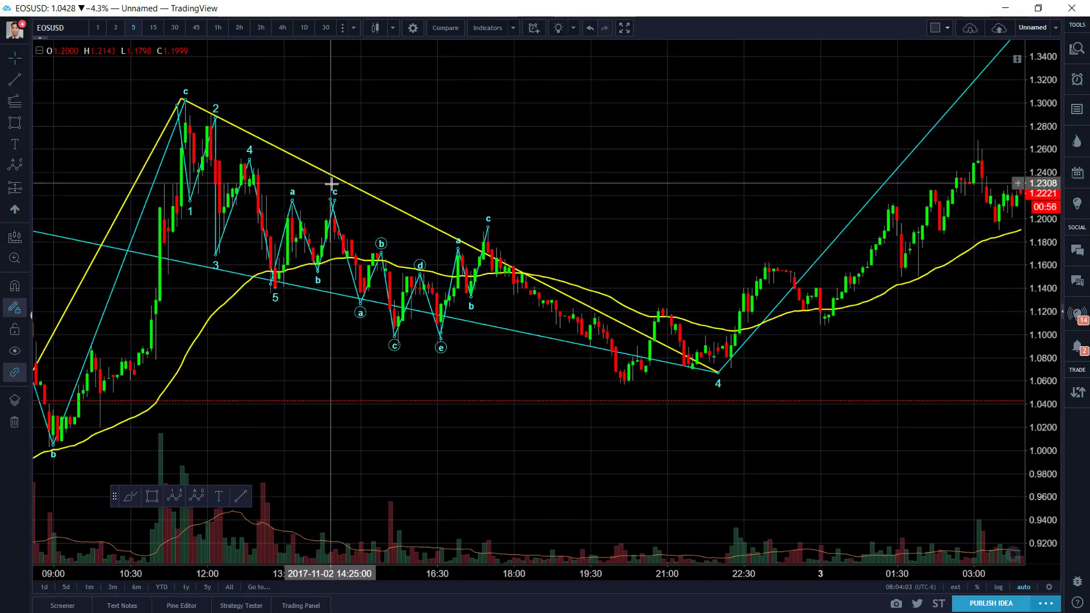
Step: Draw a trend line from the correction's point c at 1.1950 down to the November 2 20:15 low at 1.0592
{"action": "left_click", "coordinate": [27, 83]}
{"action": "left_click", "coordinate": [97, 81]}
{"action": "left_click", "coordinate": [488, 225]}
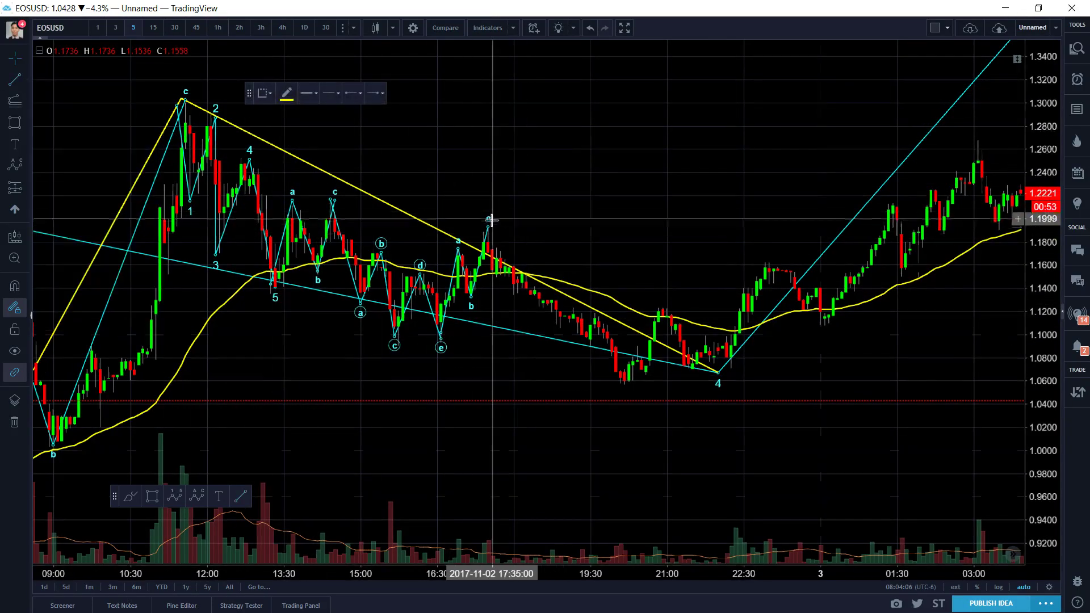
{"action": "left_click", "coordinate": [630, 384]}
{"action": "scroll", "coordinate": [670, 213], "scroll_direction": "up", "scroll_amount": 1}
{"action": "left_click", "coordinate": [573, 212]}
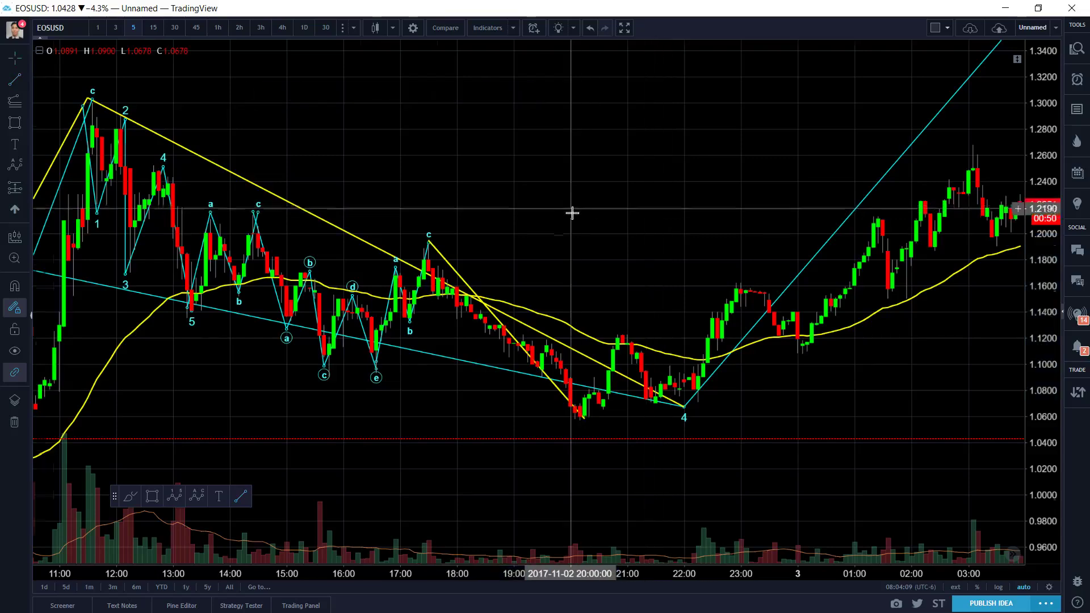
{"action": "scroll", "coordinate": [572, 212], "scroll_direction": "down", "scroll_amount": 2}
Step: Draw an Elliott Impulse Wave over the whole decline from 1.3041 through 1.1417, 1.2169, 1.1009 and 1.1928 to about 1.06
{"action": "left_click", "coordinate": [258, 105]}
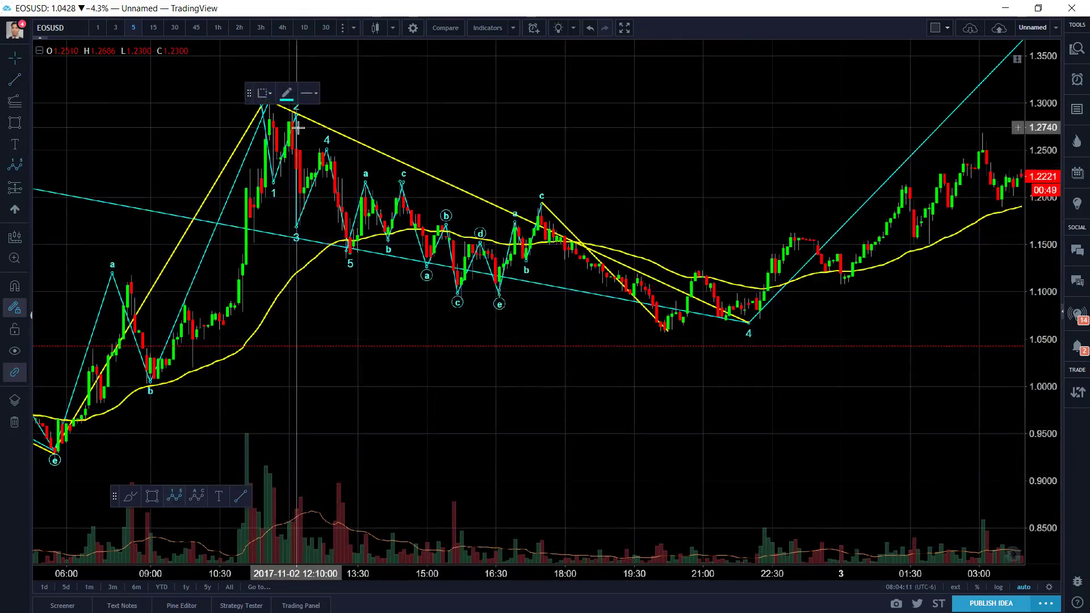
{"action": "left_click_drag", "start_coordinate": [221, 96], "coordinate": [143, 99]}
{"action": "left_click", "coordinate": [267, 100]}
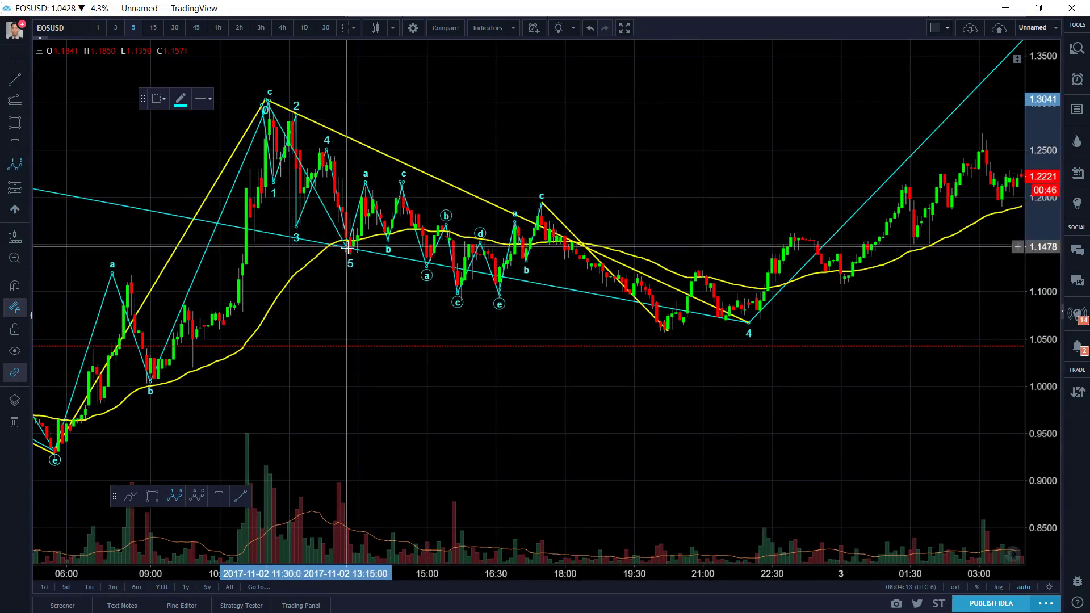
{"action": "left_click_drag", "start_coordinate": [347, 252], "coordinate": [403, 192]}
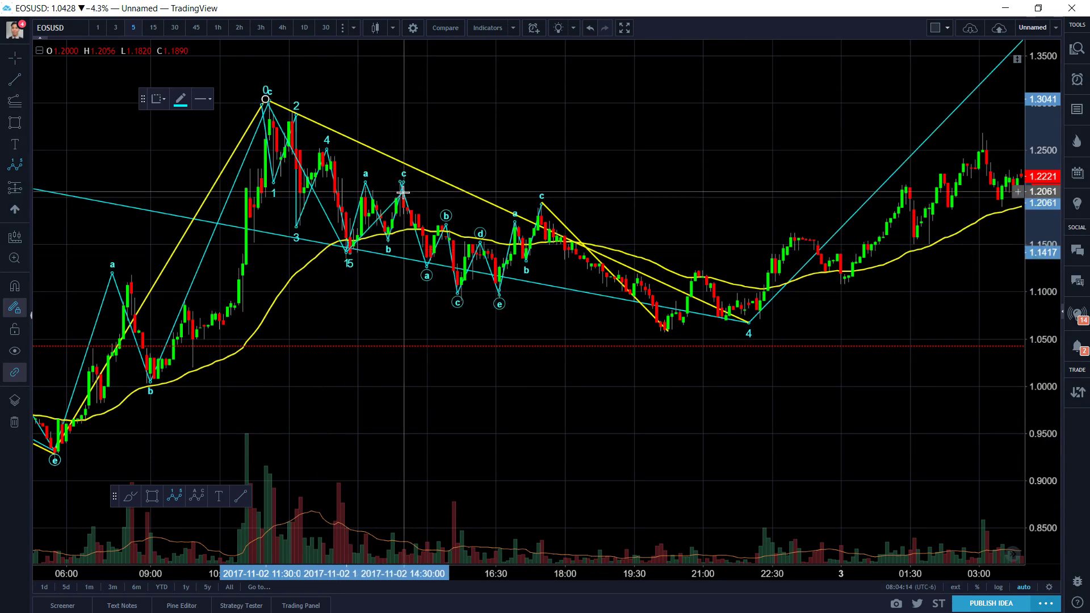
{"action": "left_click", "coordinate": [500, 291]}
{"action": "left_click", "coordinate": [545, 204]}
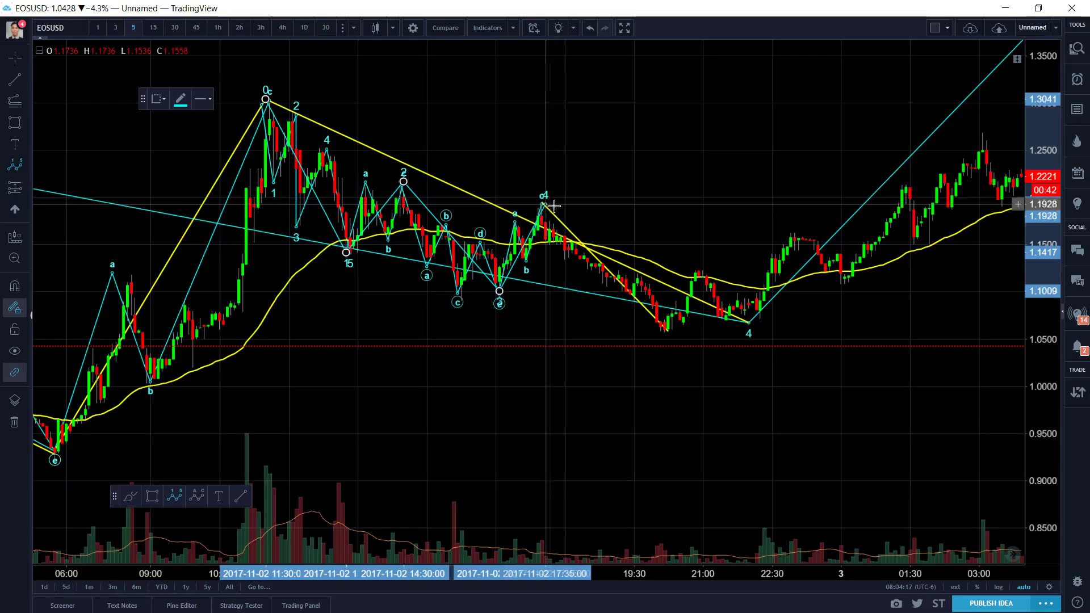
{"action": "left_click", "coordinate": [668, 333]}
Step: Remove all drawing tools from the chart while keeping the indicators
{"action": "scroll", "coordinate": [562, 425], "scroll_direction": "down", "scroll_amount": 5}
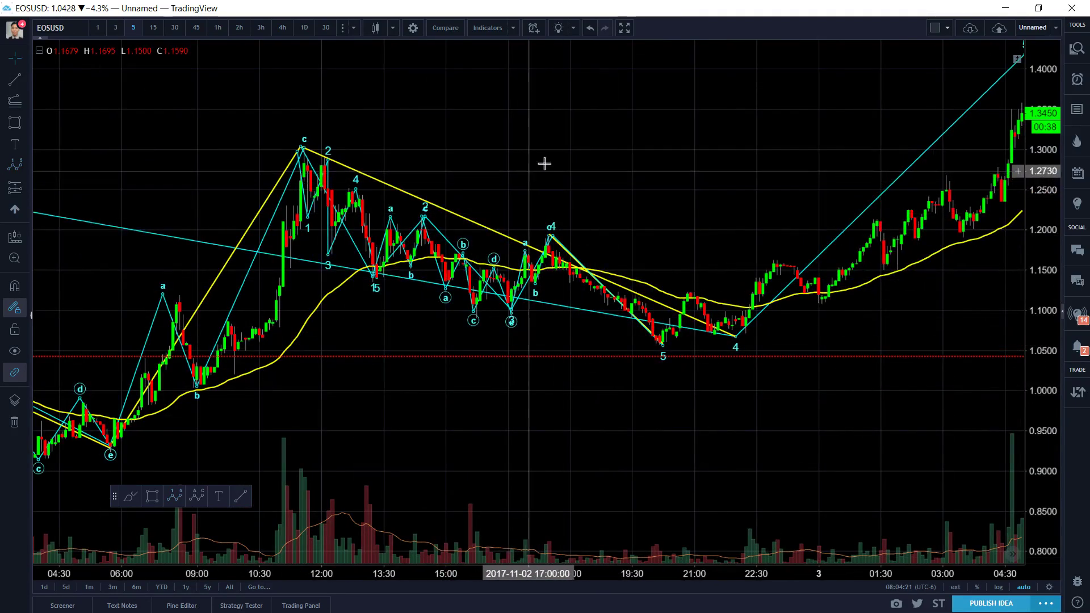
{"action": "right_click", "coordinate": [566, 149]}
{"action": "mouse_move", "coordinate": [645, 438]}
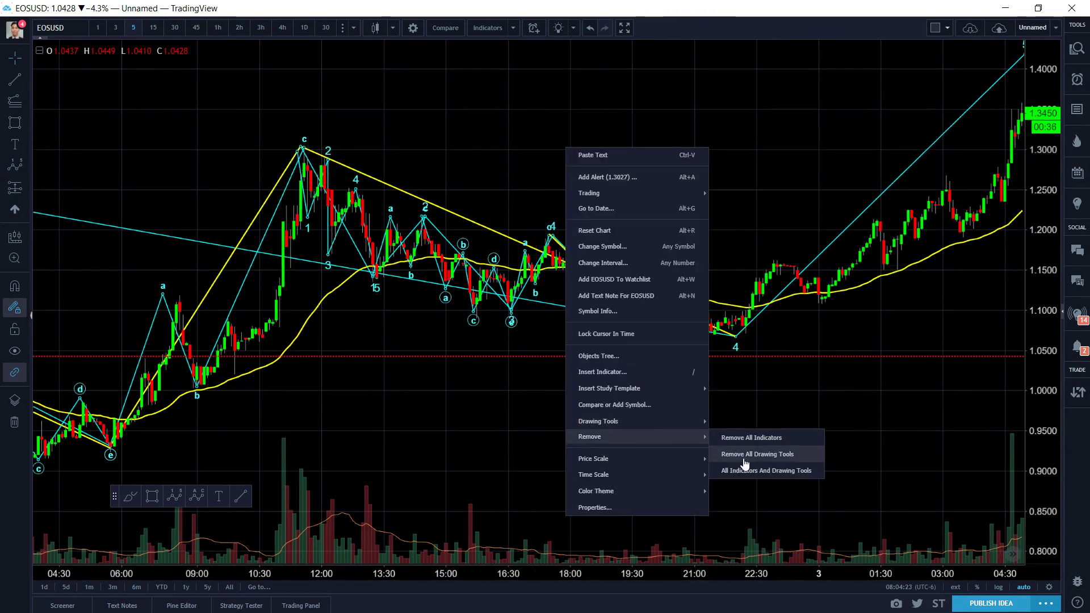
{"action": "left_click", "coordinate": [724, 454]}
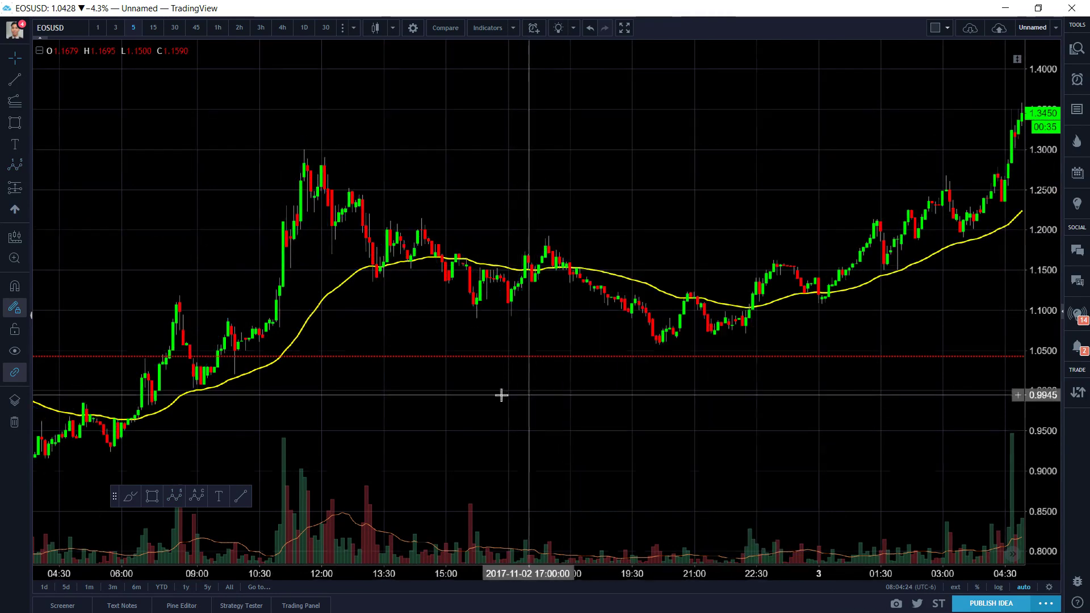
Step: Draw an Elliott Impulse Wave from the November 2 high at 1.2942 through 1.1359, 1.2144, 1.0999 and 1.1882 to 1.0638
{"action": "left_click", "coordinate": [27, 188]}
{"action": "left_click", "coordinate": [242, 103]}
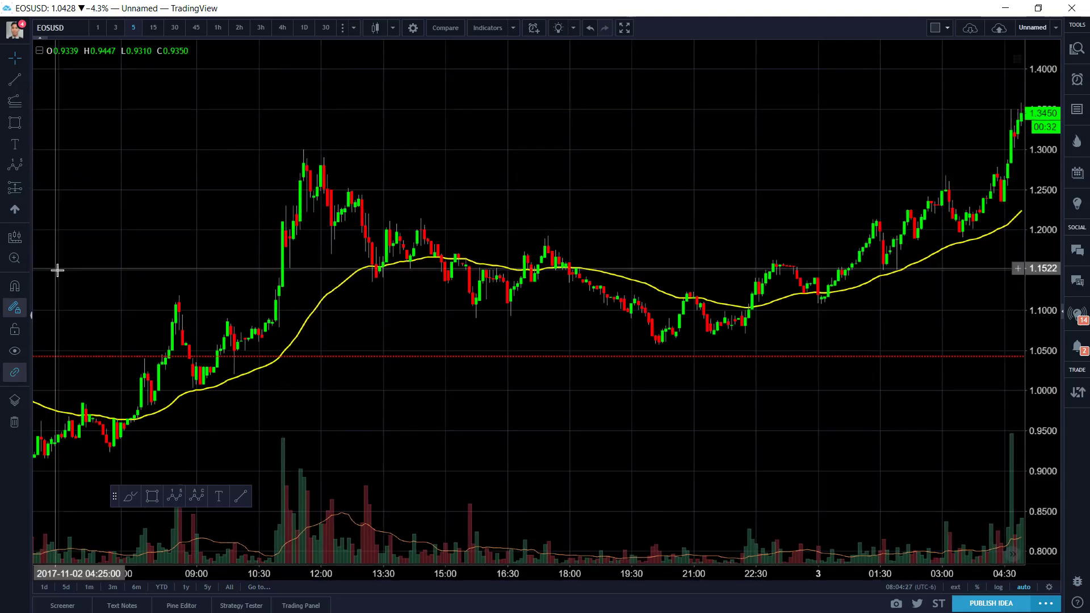
{"action": "left_click", "coordinate": [16, 167]}
{"action": "left_click", "coordinate": [307, 154]}
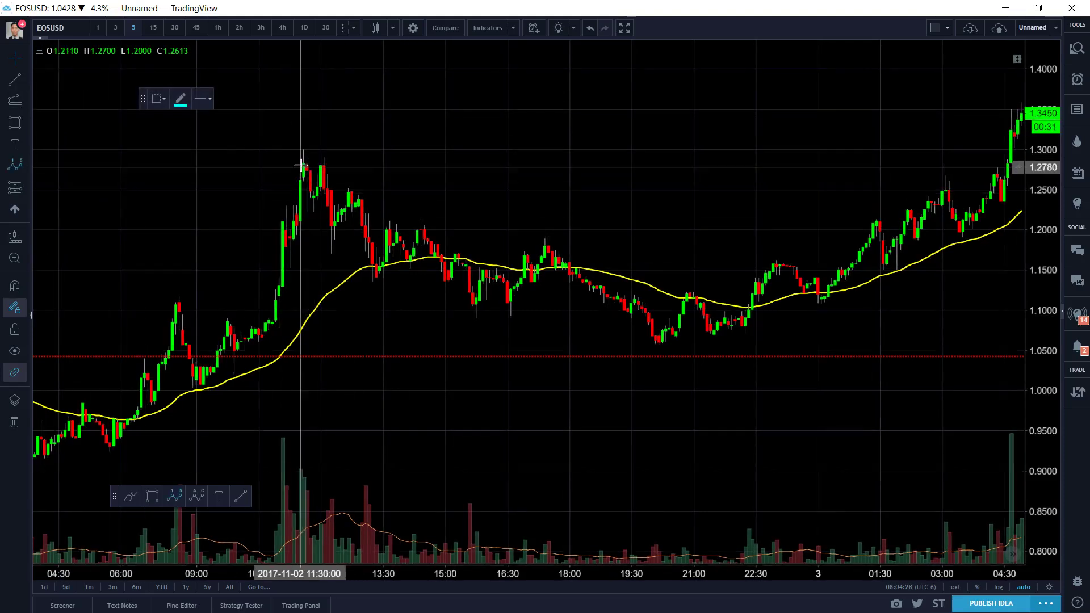
{"action": "left_click", "coordinate": [379, 280]}
{"action": "left_click", "coordinate": [425, 218]}
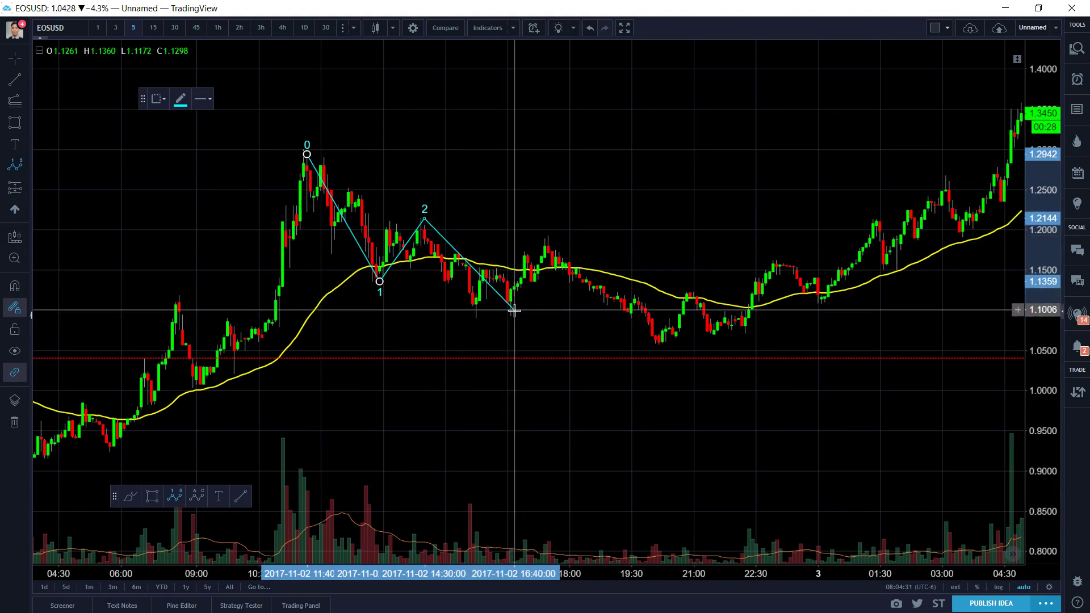
{"action": "left_click", "coordinate": [514, 310]}
{"action": "left_click", "coordinate": [552, 240]}
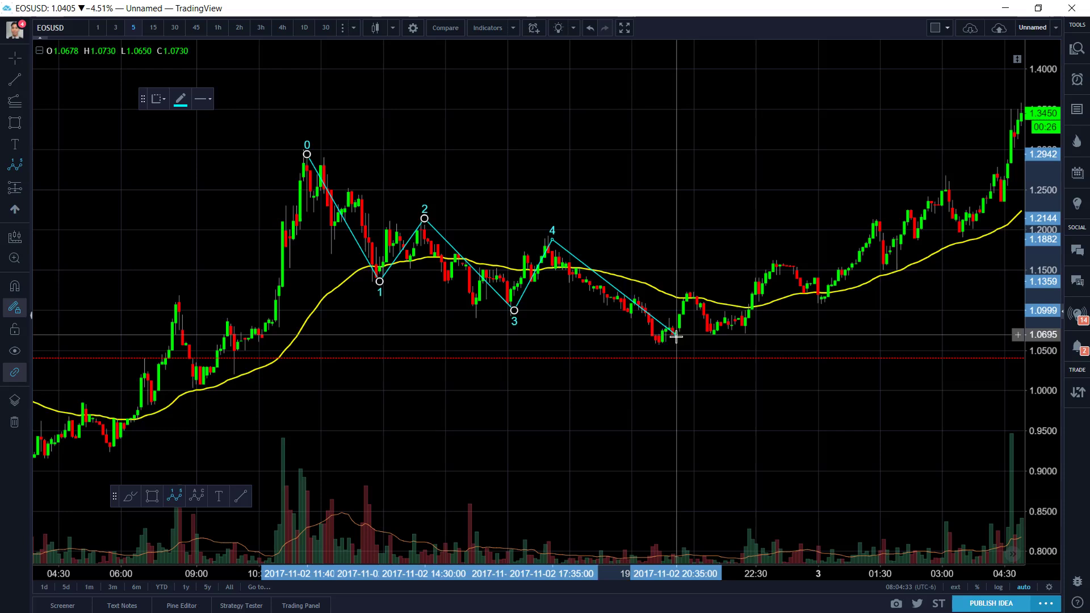
{"action": "left_click", "coordinate": [659, 339]}
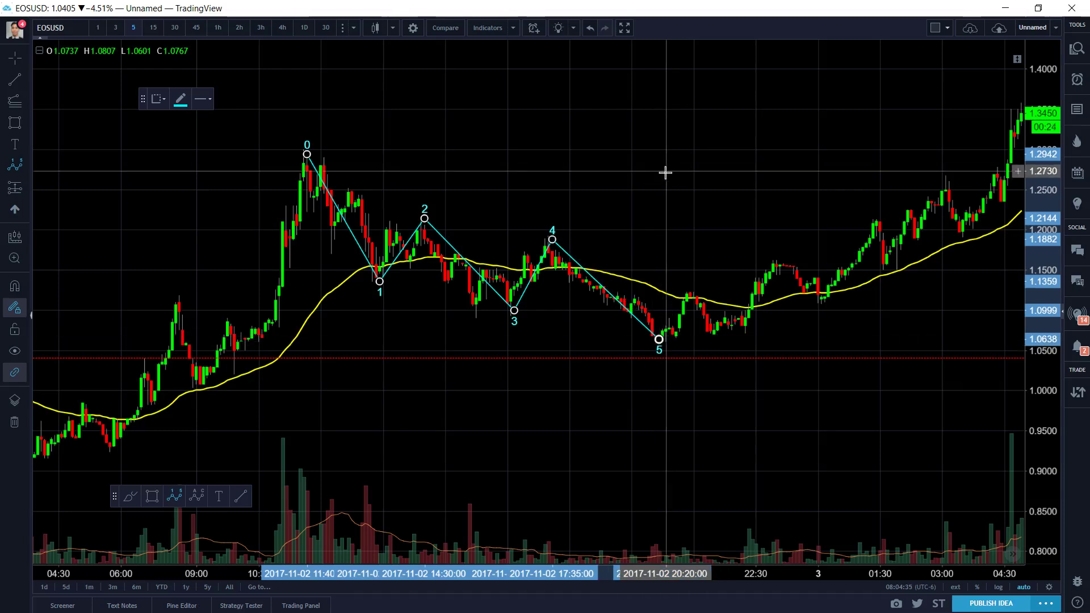
Step: Draw an Elliott Triangle Wave over the same decline from 1.2985 through 1.1359, 1.2144, 1.0956 and 1.1882 to about 1.06
{"action": "left_click", "coordinate": [21, 166]}
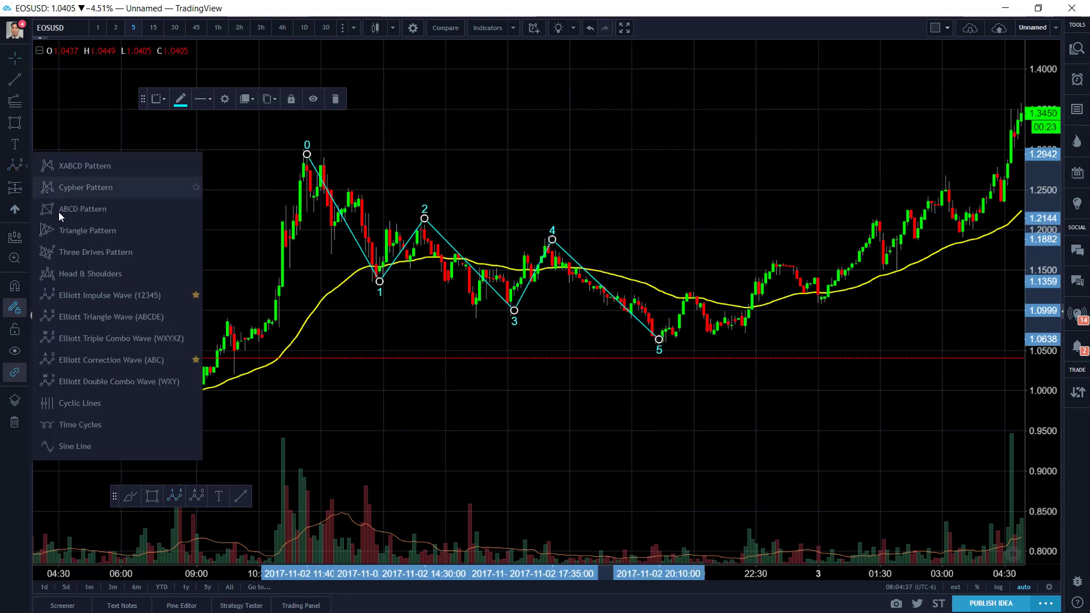
{"action": "left_click", "coordinate": [146, 316]}
{"action": "left_click", "coordinate": [305, 153]}
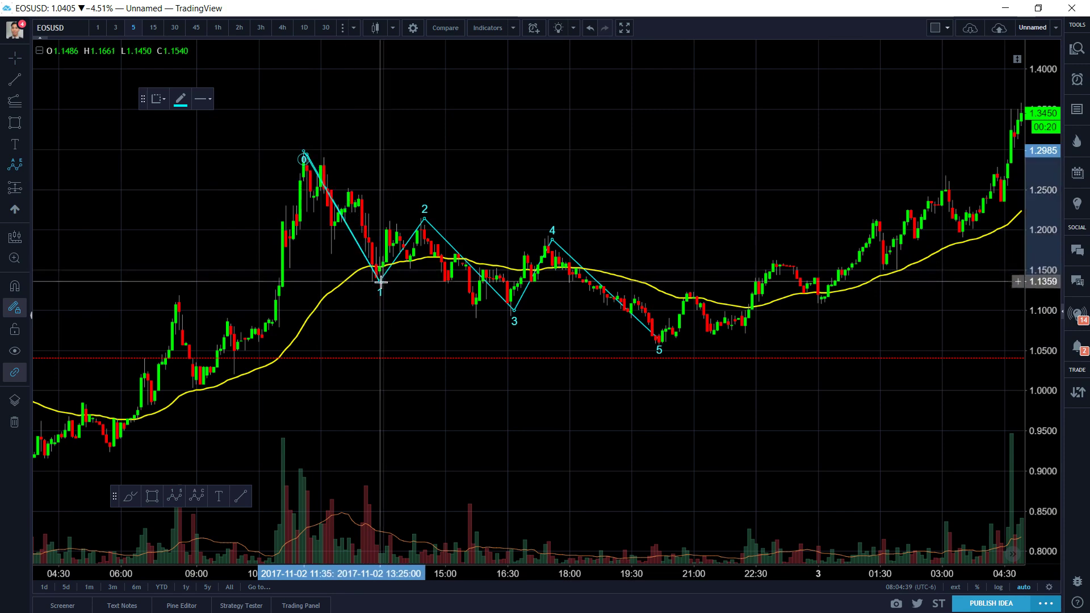
{"action": "left_click", "coordinate": [380, 282]}
{"action": "left_click", "coordinate": [424, 218]}
{"action": "left_click", "coordinate": [517, 312]}
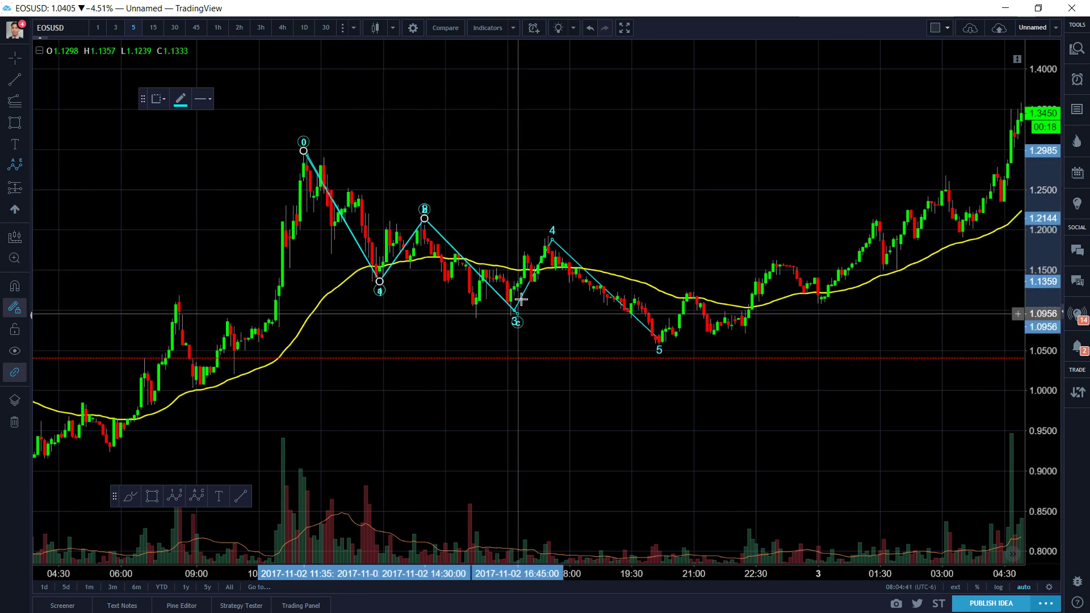
{"action": "left_click", "coordinate": [554, 240]}
{"action": "left_click", "coordinate": [675, 331]}
Step: Delete the overlapping Elliott triangle and impulse waves from the November 2 decline
{"action": "scroll", "coordinate": [789, 196], "scroll_direction": "up", "scroll_amount": 5}
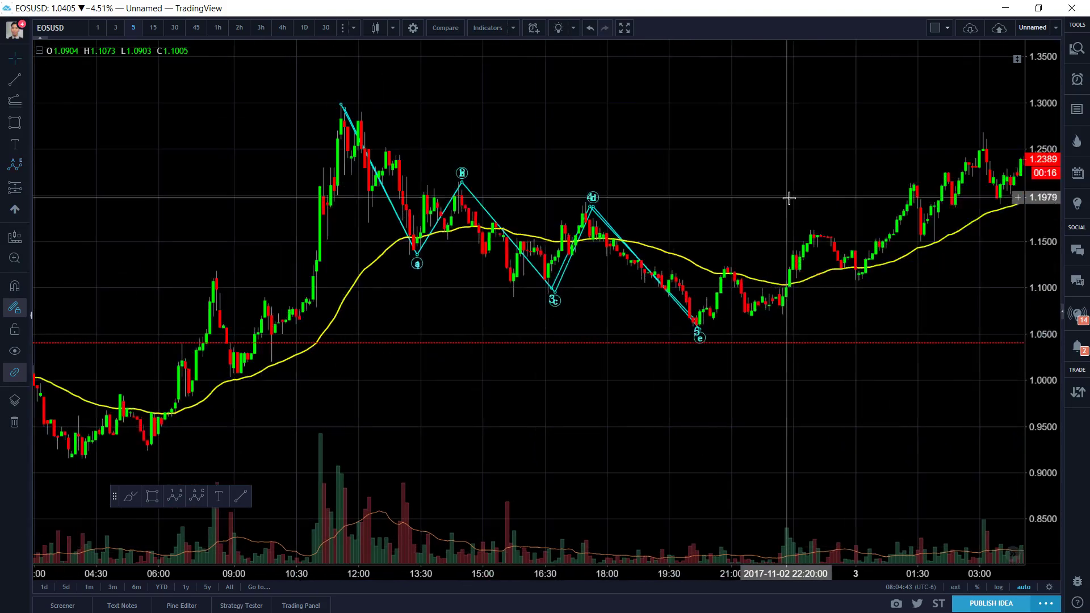
{"action": "scroll", "coordinate": [747, 212], "scroll_direction": "down", "scroll_amount": 3}
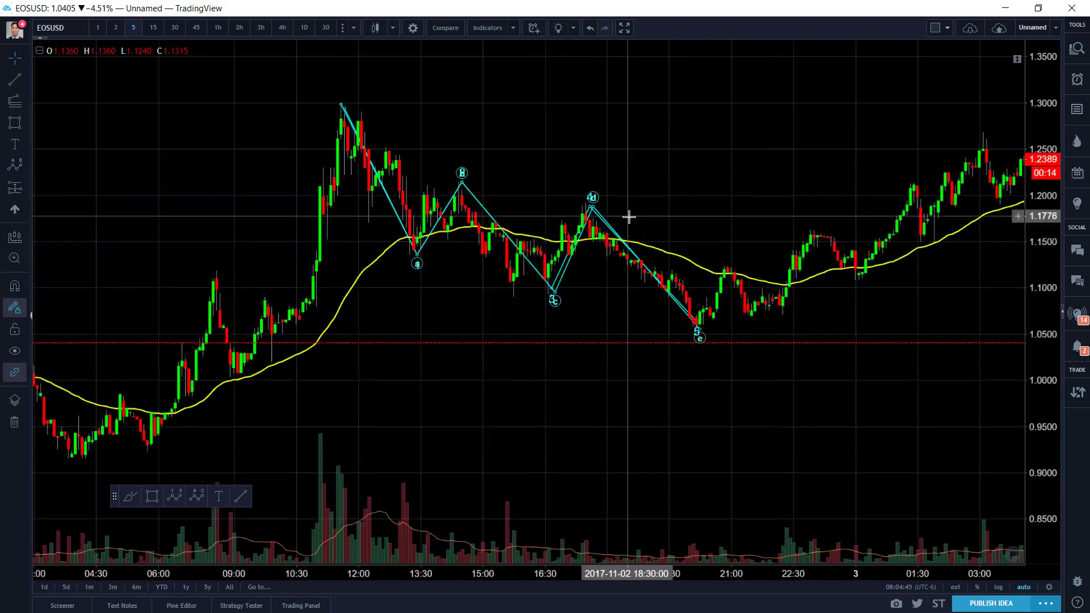
{"action": "left_click", "coordinate": [608, 228]}
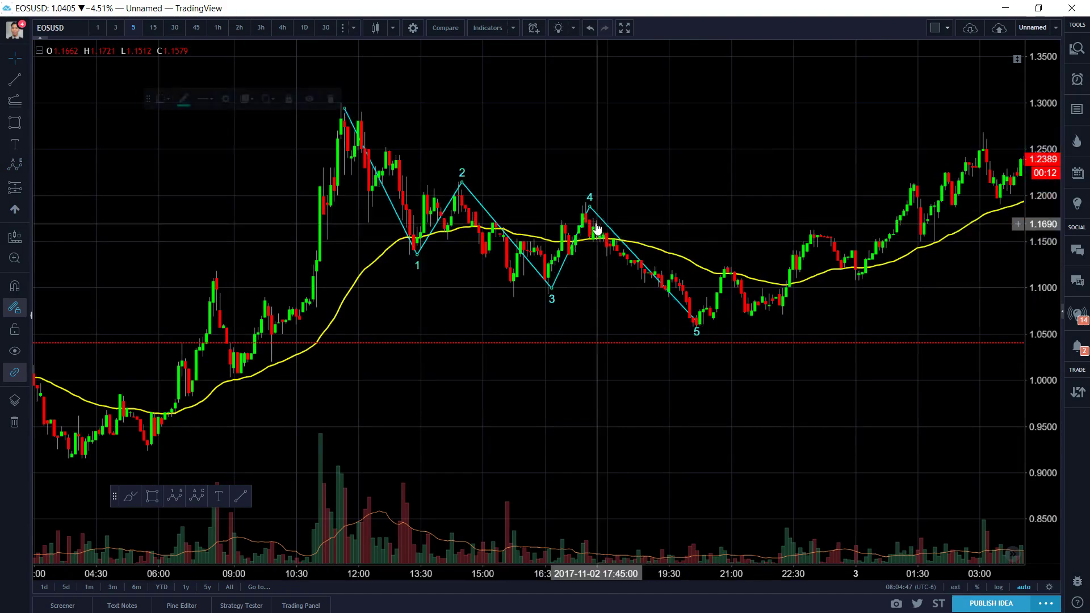
{"action": "key", "text": "Delete"}
Step: Switch the chart to the 1-hour interval and show the price action from late October to November 6
{"action": "scroll", "coordinate": [661, 187], "scroll_direction": "down", "scroll_amount": 5}
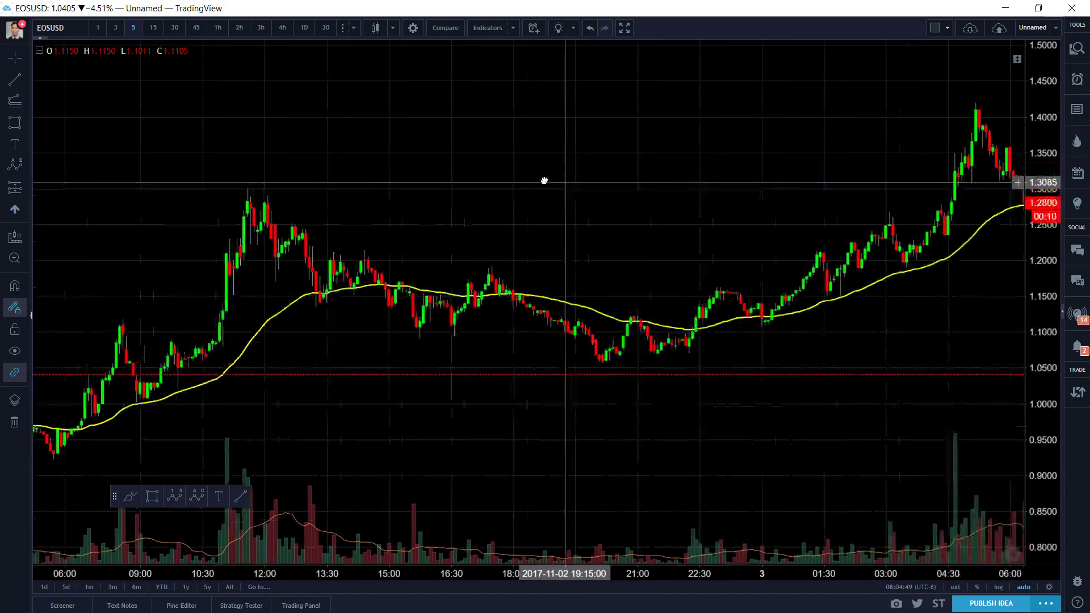
{"action": "left_click", "coordinate": [219, 28]}
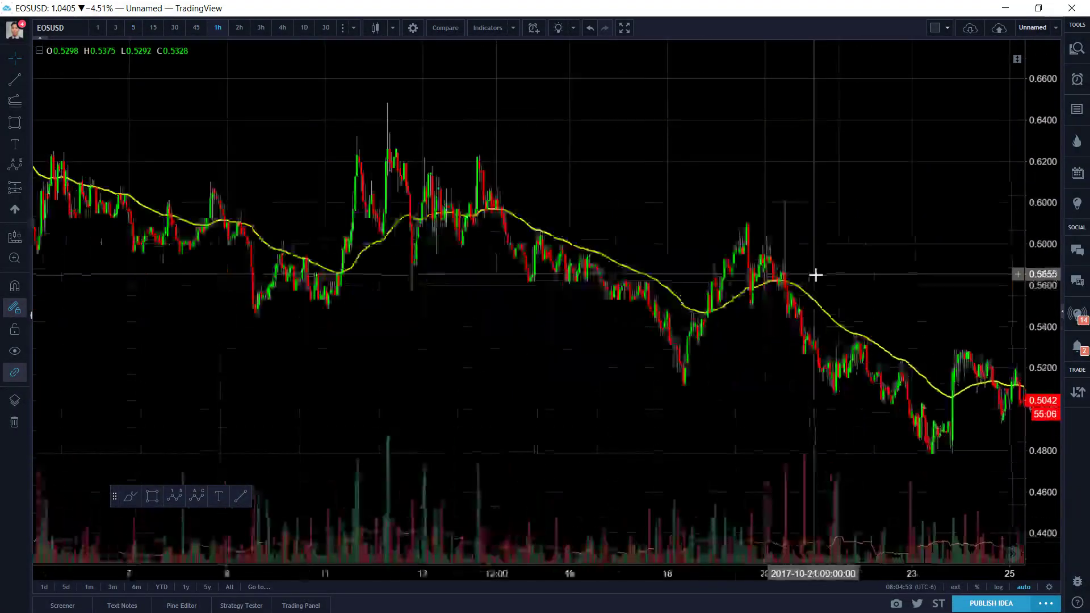
{"action": "left_click_drag", "start_coordinate": [812, 274], "coordinate": [438, 209]}
{"action": "left_click_drag", "start_coordinate": [761, 192], "coordinate": [571, 187]}
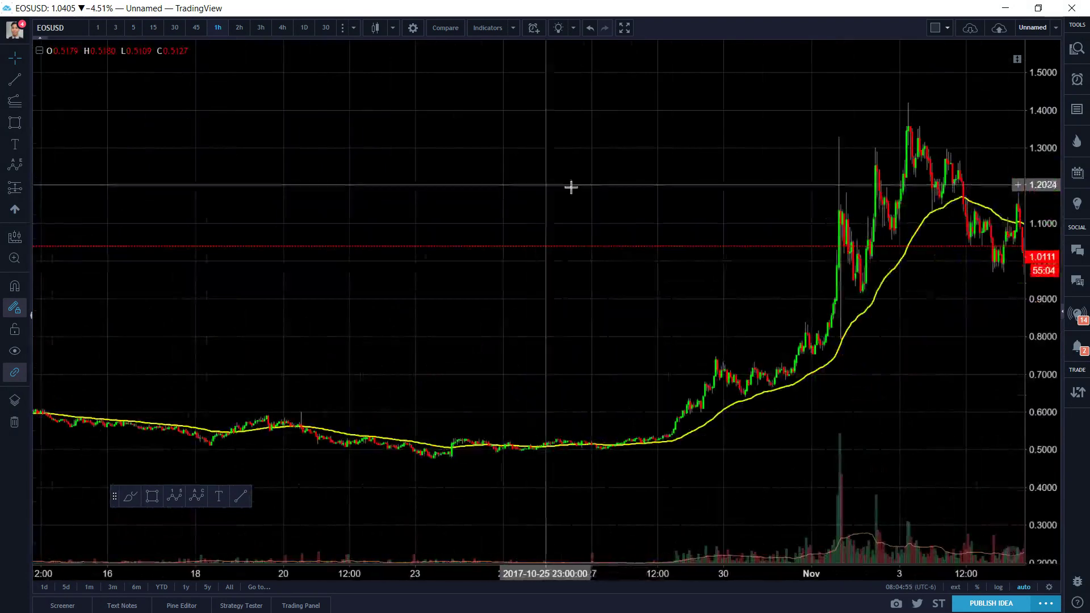
{"action": "left_click_drag", "start_coordinate": [869, 338], "coordinate": [795, 336]}
{"action": "scroll", "coordinate": [795, 336], "scroll_direction": "up", "scroll_amount": 3}
{"action": "left_click_drag", "start_coordinate": [719, 360], "coordinate": [778, 360]}
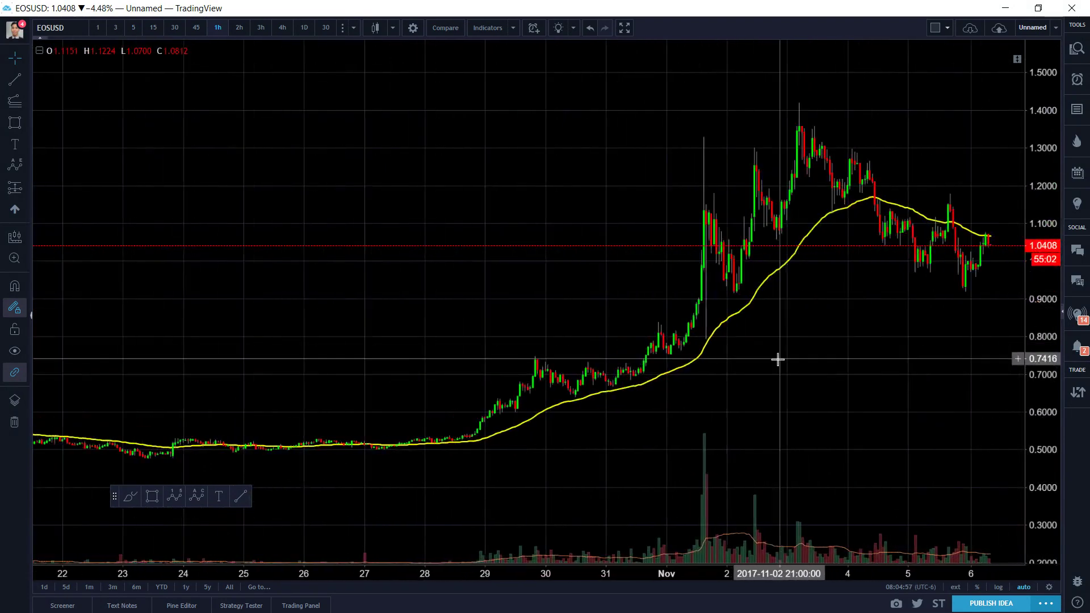
{"action": "scroll", "coordinate": [778, 359], "scroll_direction": "up", "scroll_amount": 2}
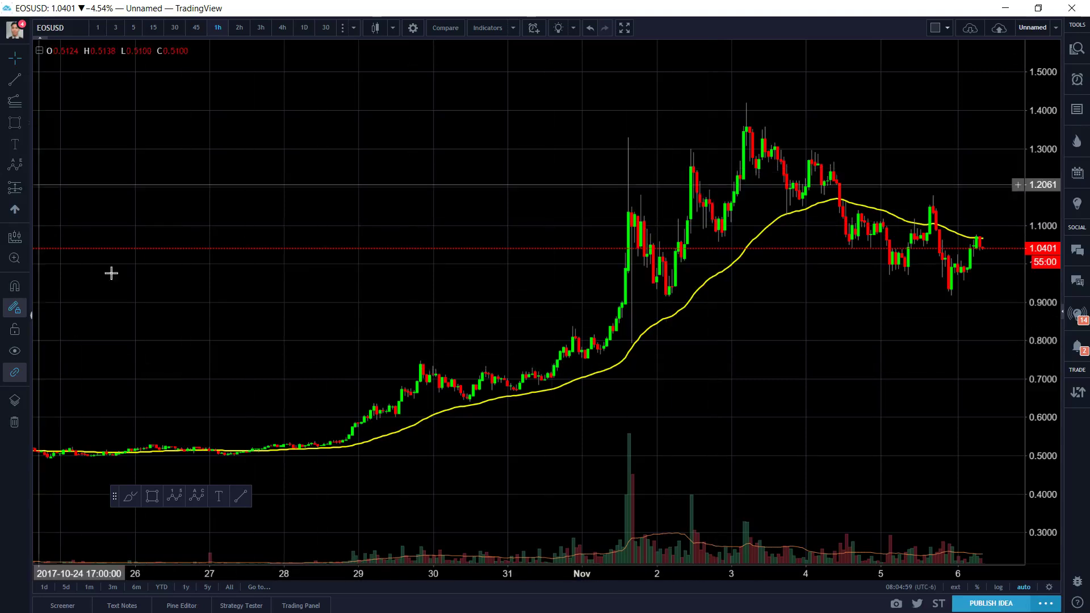
{"action": "left_click", "coordinate": [295, 447]}
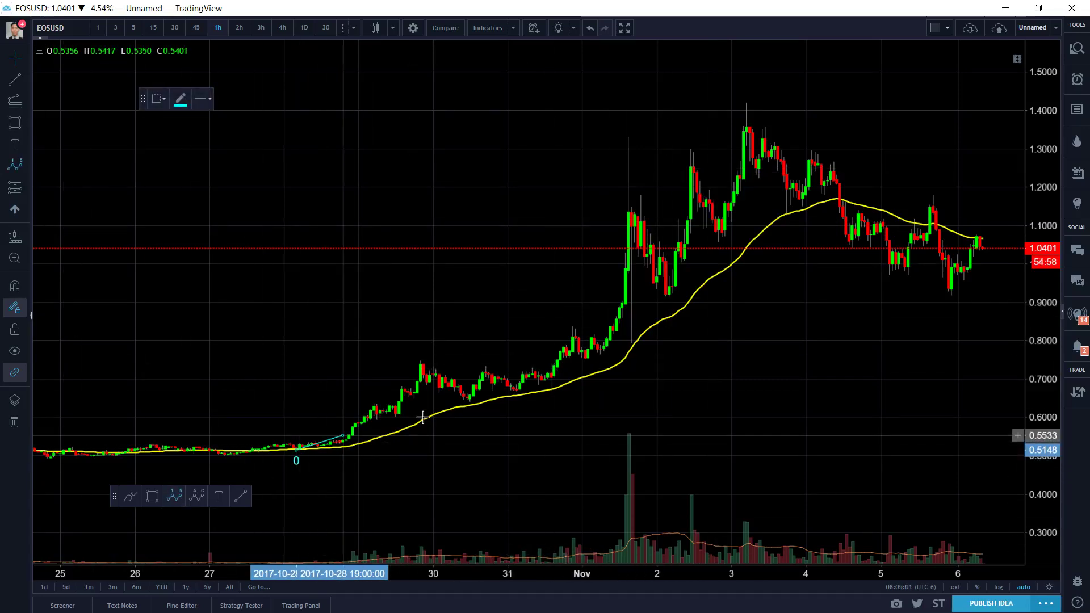
{"action": "left_click", "coordinate": [628, 133]}
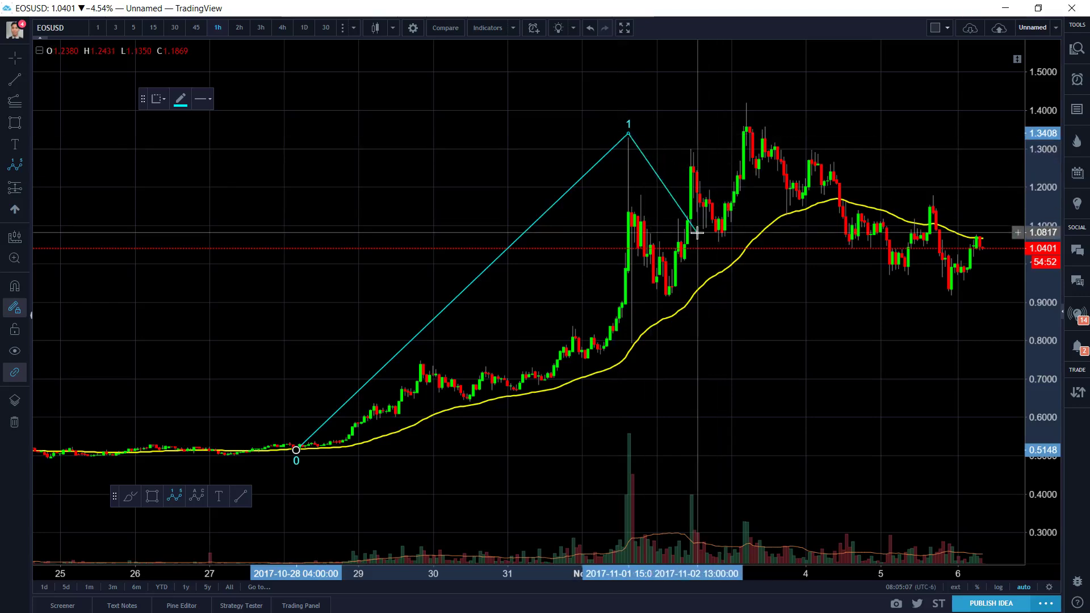
{"action": "key", "text": "Escape"}
Step: Draw an Elliott Impulse Wave from the October 28 base at 0.5188 through 0.7522, 0.6949, 1.3439 and 1.0639 to 1.4298
{"action": "scroll", "coordinate": [692, 238], "scroll_direction": "down", "scroll_amount": 3}
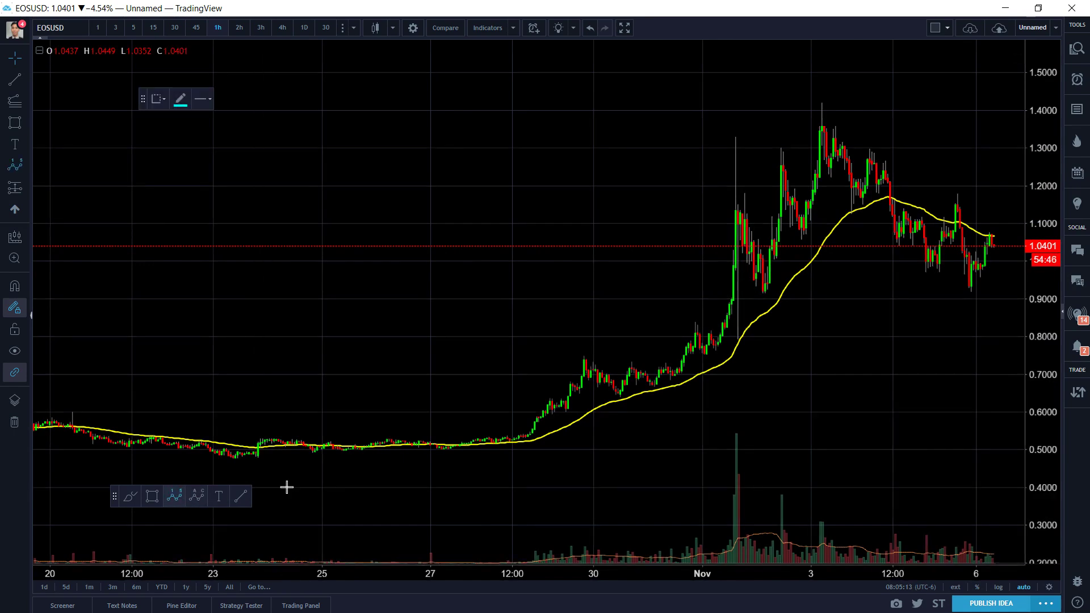
{"action": "left_click", "coordinate": [512, 442]}
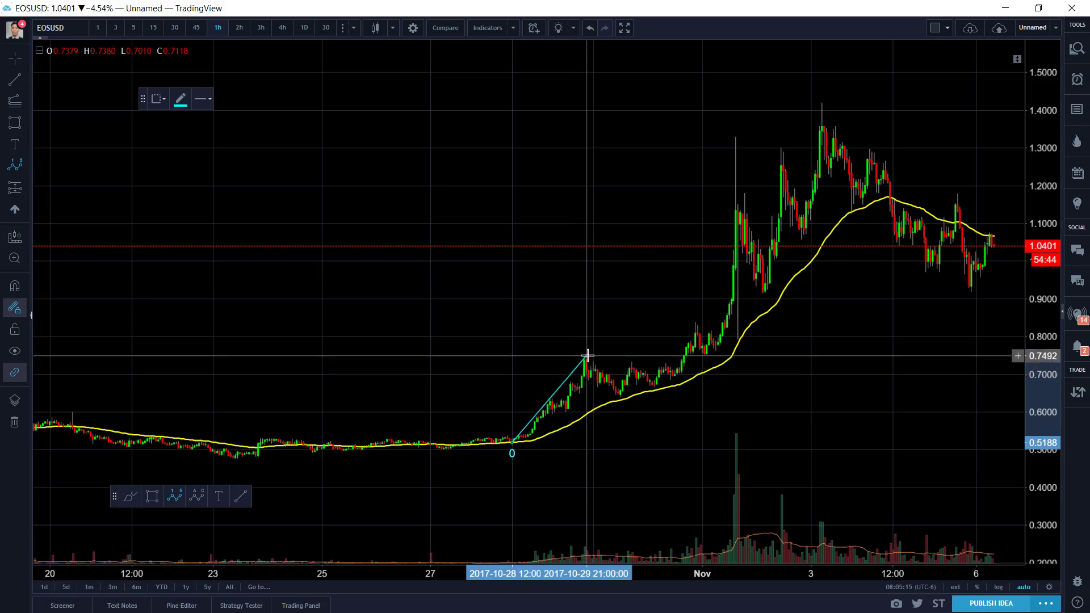
{"action": "left_click", "coordinate": [586, 354]}
{"action": "left_click", "coordinate": [679, 375]}
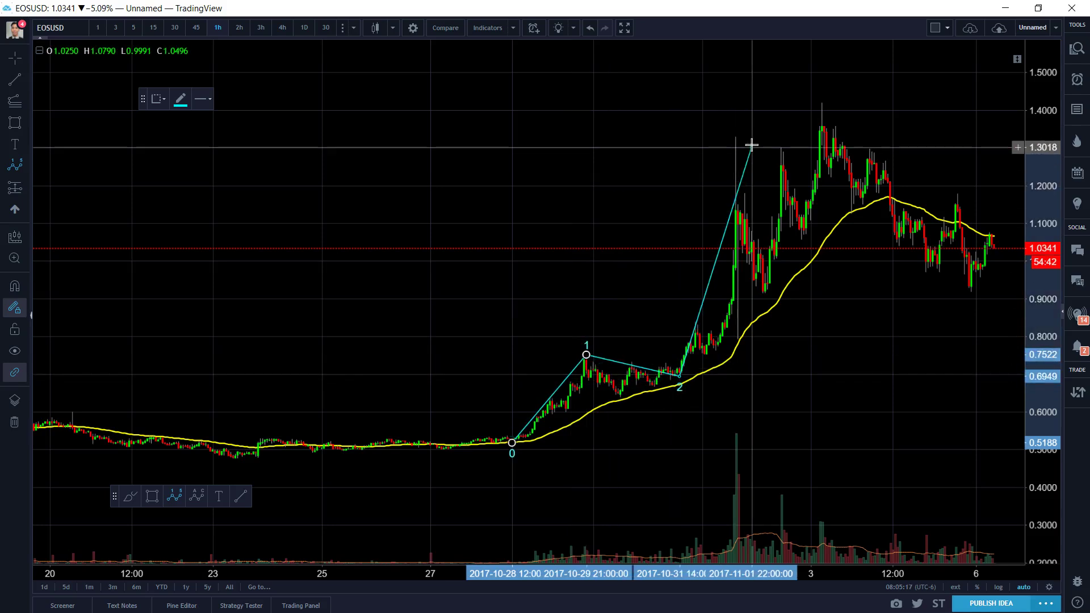
{"action": "left_click", "coordinate": [735, 132]}
{"action": "left_click", "coordinate": [801, 238]}
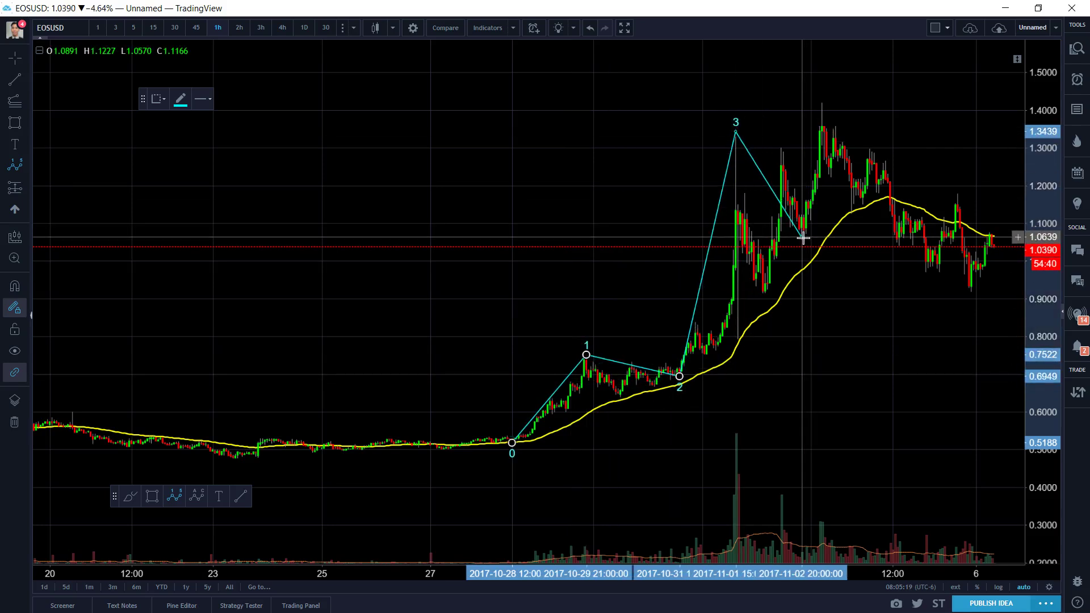
{"action": "left_click", "coordinate": [823, 99]}
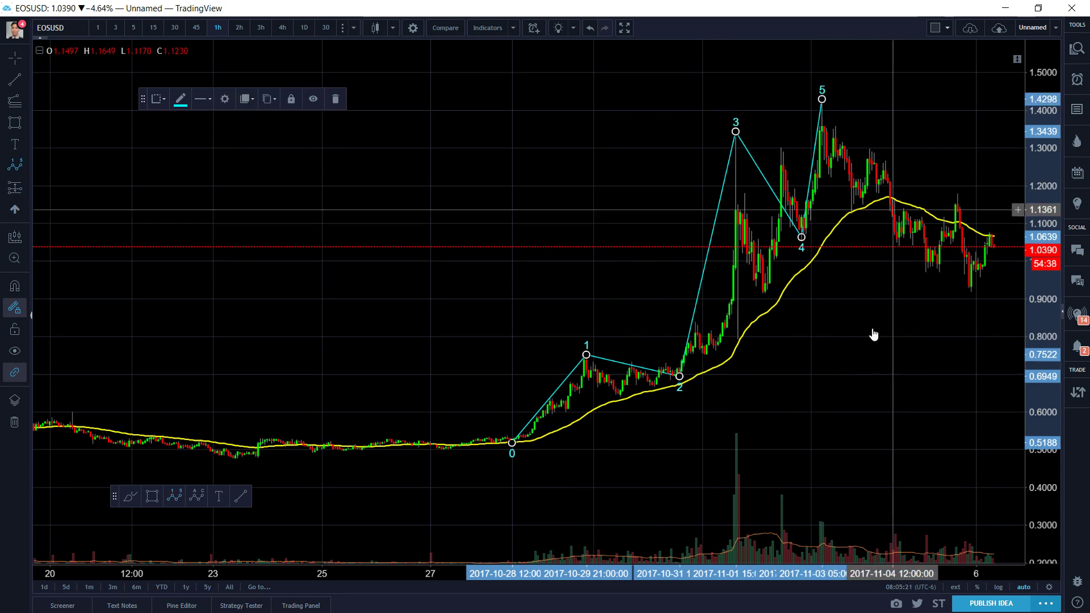
Step: Draw an Elliott Correction Wave from the wave 3 high at 1.3361 through 0.9132 and 1.3003 to the wave 4 low
{"action": "left_click_drag", "start_coordinate": [810, 381], "coordinate": [690, 384]}
{"action": "scroll", "coordinate": [628, 333], "scroll_direction": "up", "scroll_amount": 3}
{"action": "left_click_drag", "start_coordinate": [627, 333], "coordinate": [888, 304]}
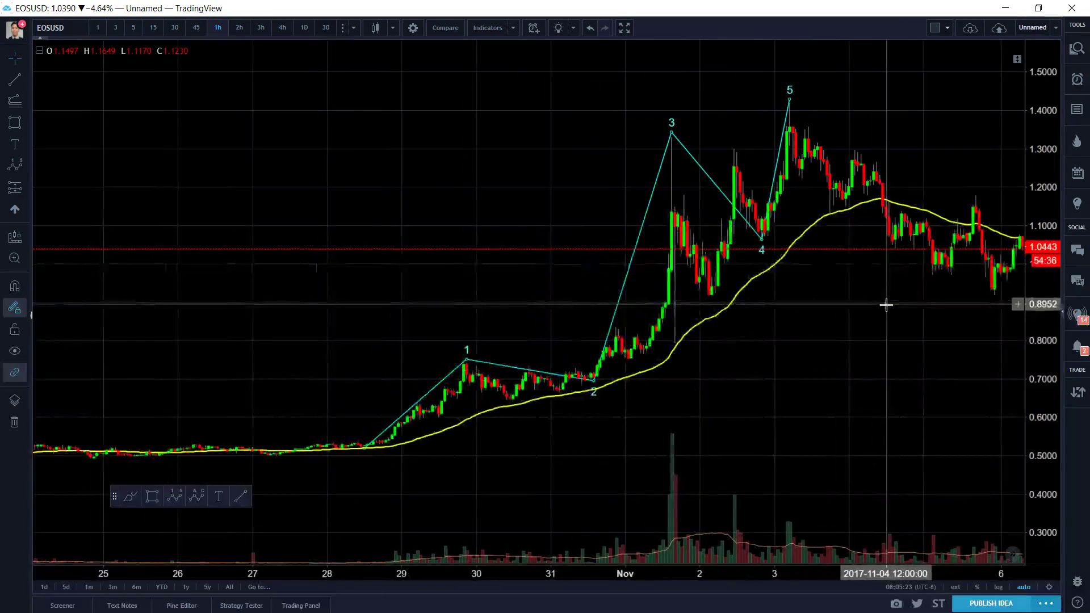
{"action": "scroll", "coordinate": [819, 304], "scroll_direction": "up", "scroll_amount": 2}
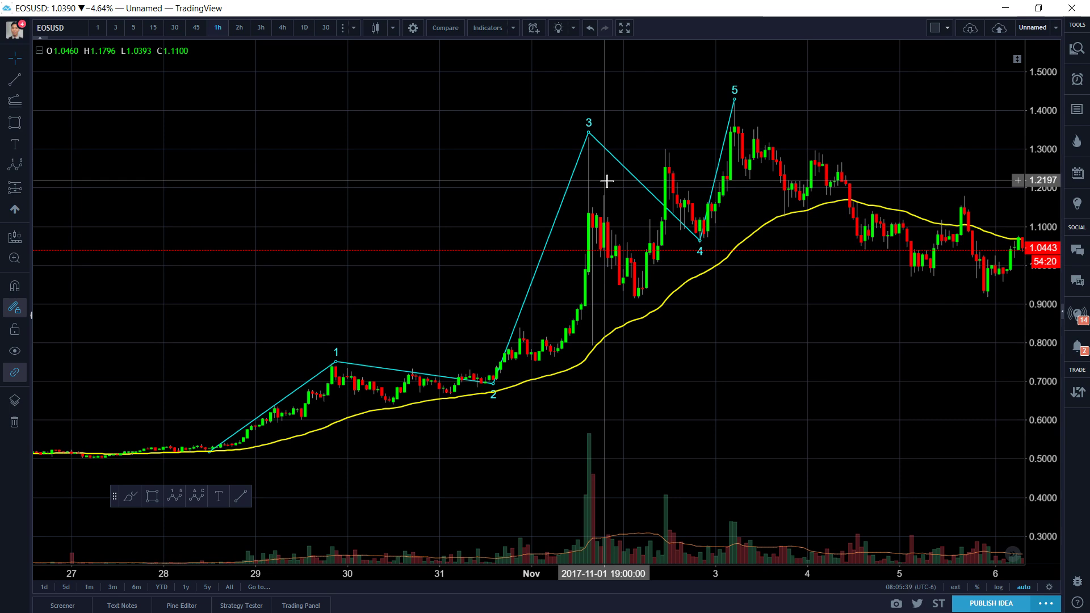
{"action": "scroll", "coordinate": [761, 288], "scroll_direction": "up", "scroll_amount": 3}
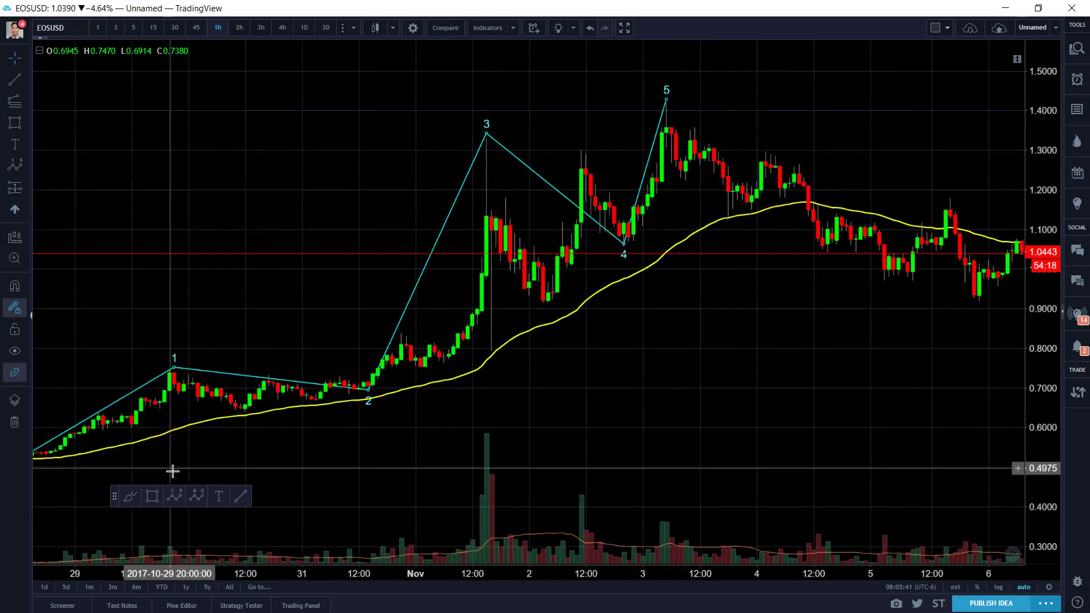
{"action": "left_click", "coordinate": [490, 147]}
{"action": "left_click", "coordinate": [548, 302]}
{"action": "left_click", "coordinate": [582, 151]}
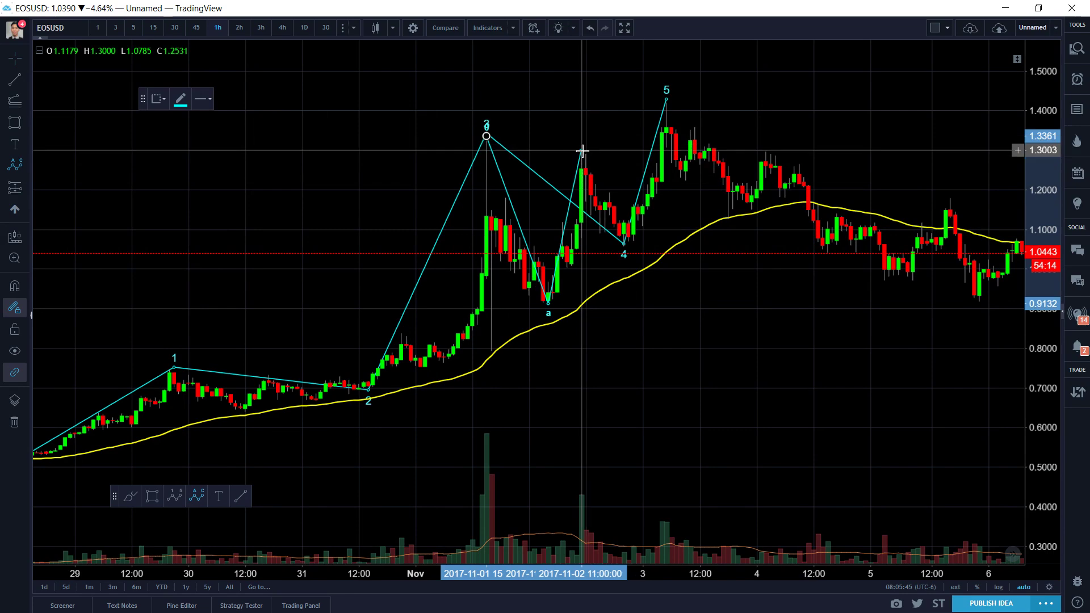
{"action": "left_click", "coordinate": [629, 241]}
Step: Draw a trend line from the October 28 impulse start at 0.5188 to the wave 5 high at 1.4298
{"action": "left_click_drag", "start_coordinate": [792, 367], "coordinate": [503, 352]}
{"action": "scroll", "coordinate": [698, 335], "scroll_direction": "down", "scroll_amount": 3}
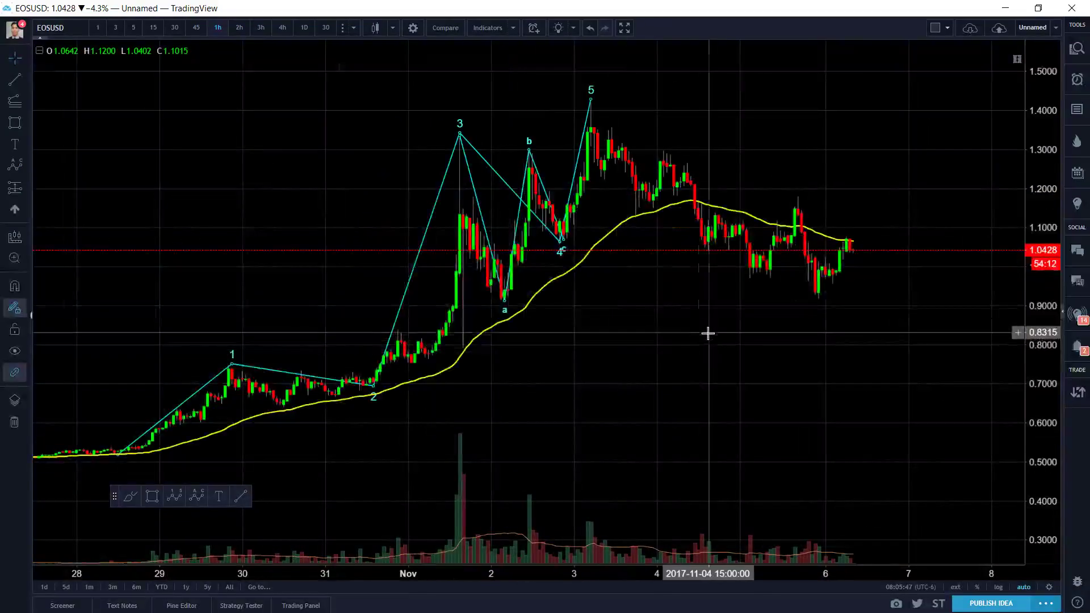
{"action": "scroll", "coordinate": [733, 336], "scroll_direction": "up", "scroll_amount": 2}
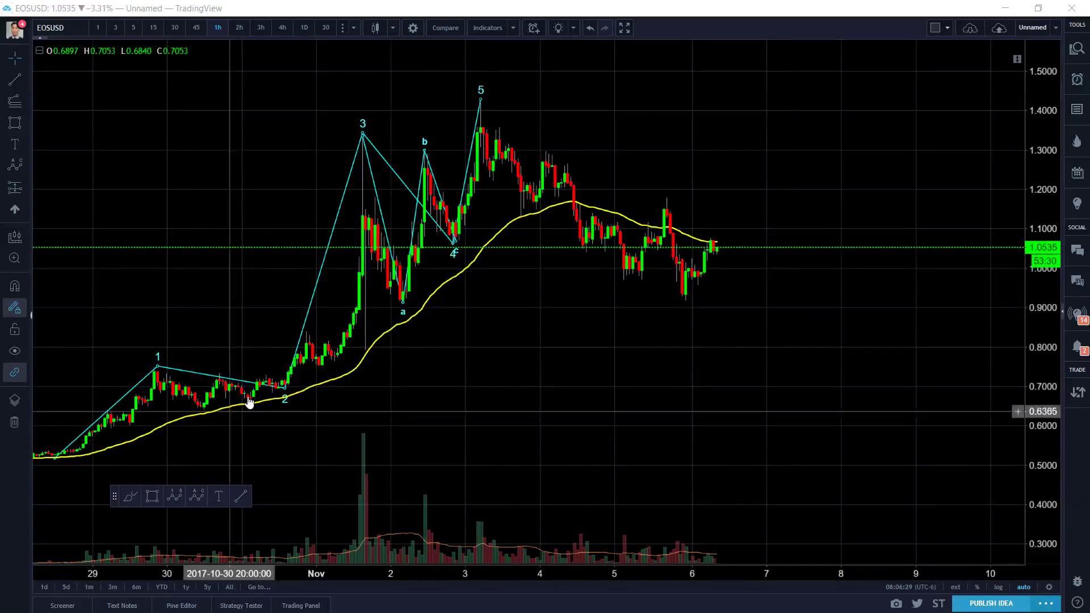
{"action": "scroll", "coordinate": [248, 402], "scroll_direction": "down", "scroll_amount": 3}
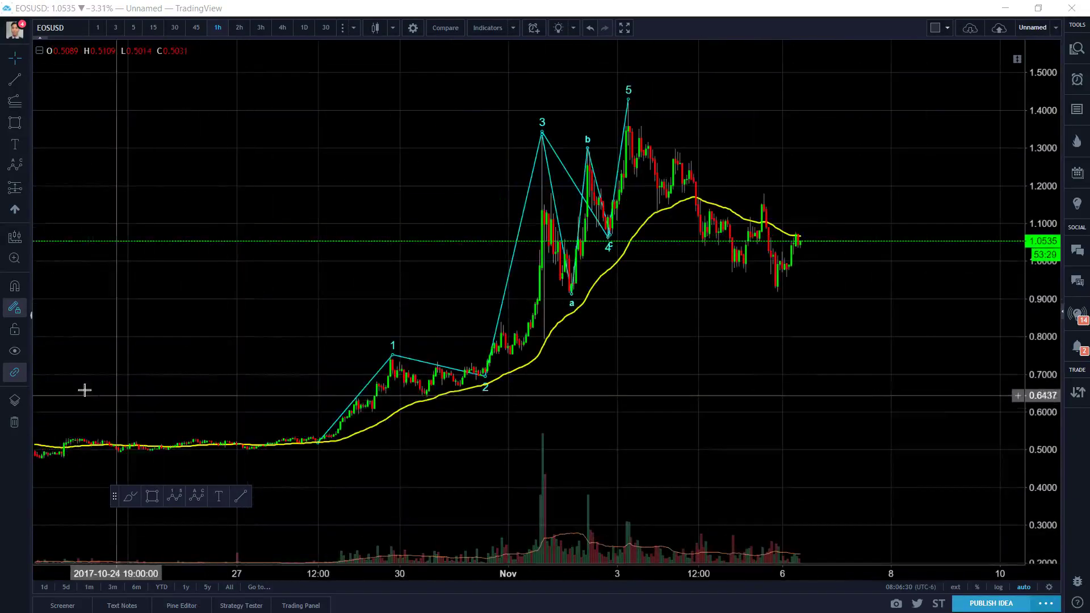
{"action": "left_click", "coordinate": [23, 82]}
{"action": "left_click", "coordinate": [77, 83]}
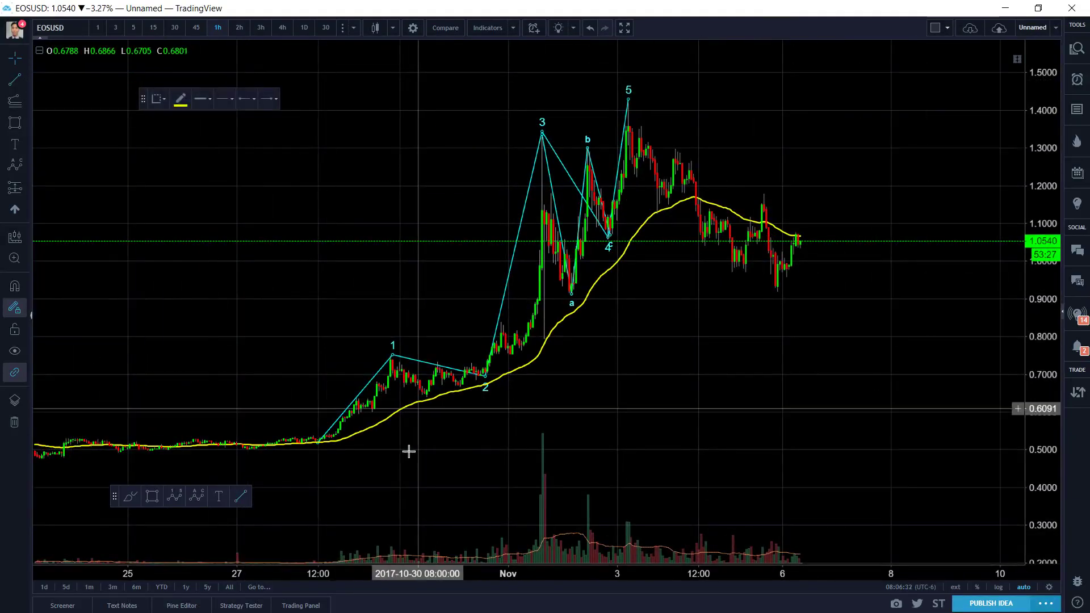
{"action": "left_click", "coordinate": [317, 442]}
{"action": "left_click", "coordinate": [623, 92]}
{"action": "left_click", "coordinate": [628, 99]}
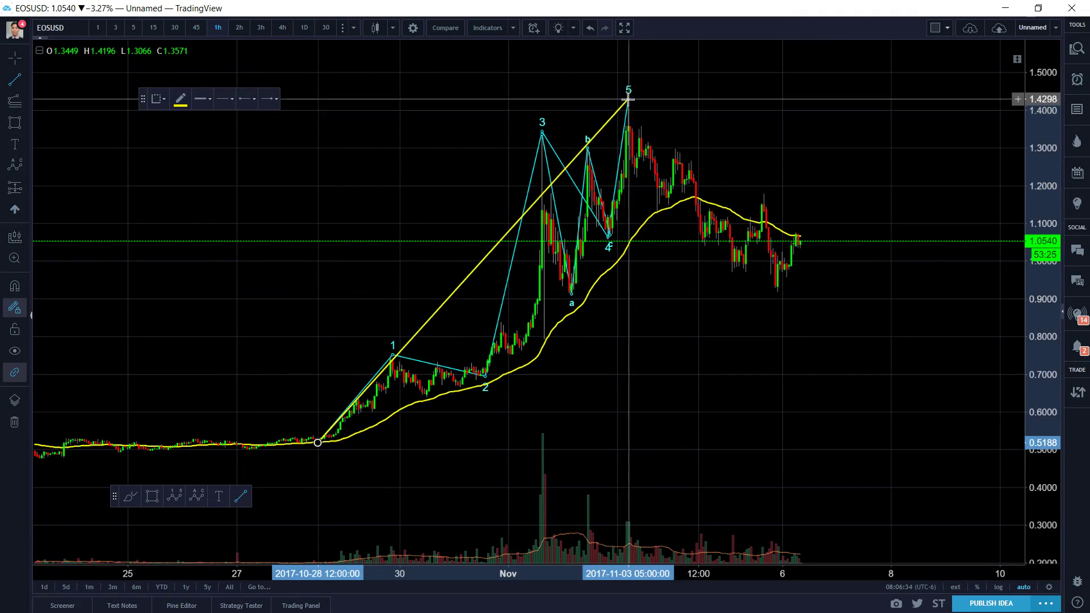
Step: Add the text label "1" just above the wave 5 high to mark the larger-degree wave
{"action": "left_click", "coordinate": [15, 144]}
{"action": "left_click", "coordinate": [625, 69]}
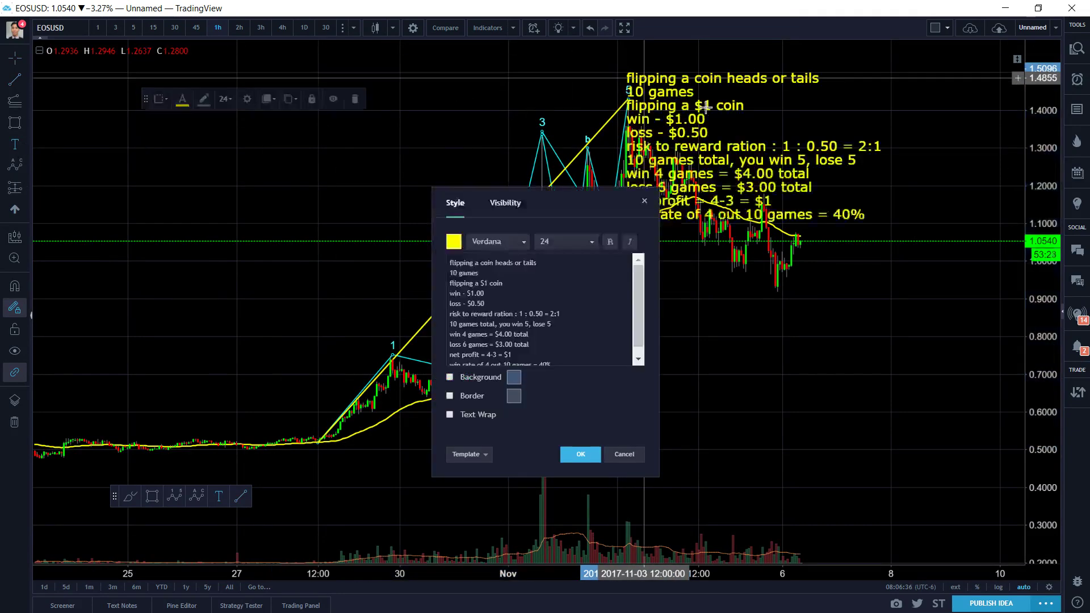
{"action": "type", "text": "1"}
{"action": "left_click", "coordinate": [579, 454]}
{"action": "left_click", "coordinate": [630, 78]}
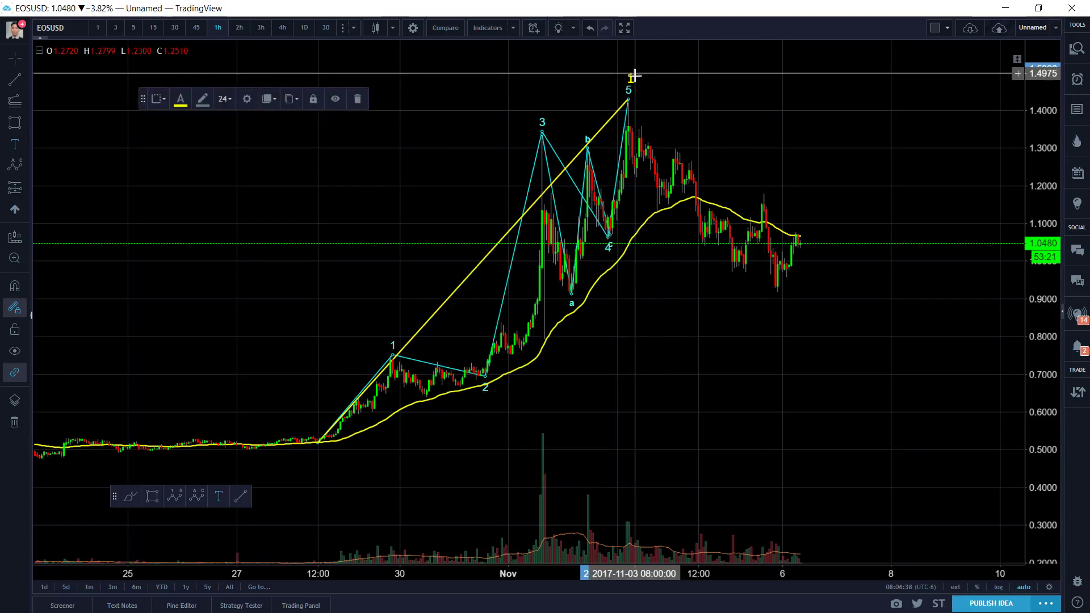
Step: Draw a trend line from the wave 5 high at 1.4296 to the November 5 low at 0.9234 and label its end "2"
{"action": "scroll", "coordinate": [744, 134], "scroll_direction": "up", "scroll_amount": 3}
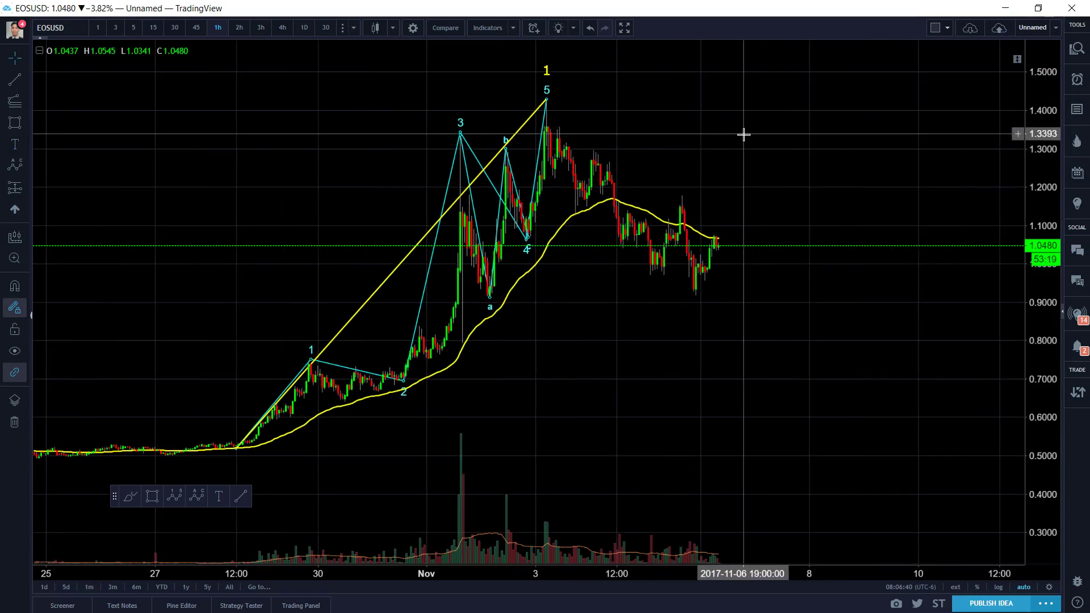
{"action": "scroll", "coordinate": [742, 135], "scroll_direction": "down", "scroll_amount": 1}
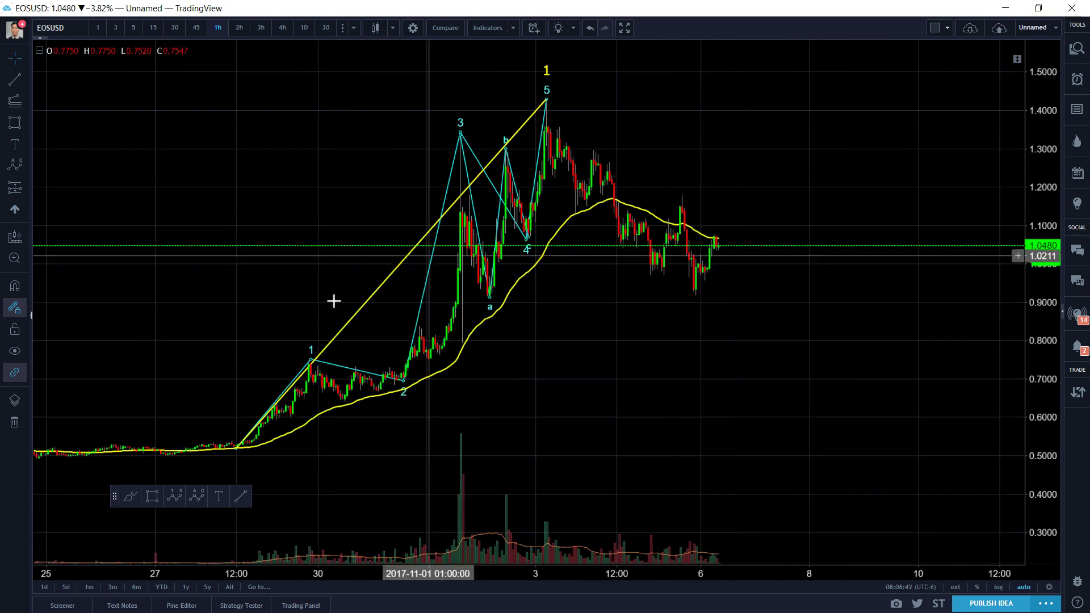
{"action": "left_click", "coordinate": [25, 145]}
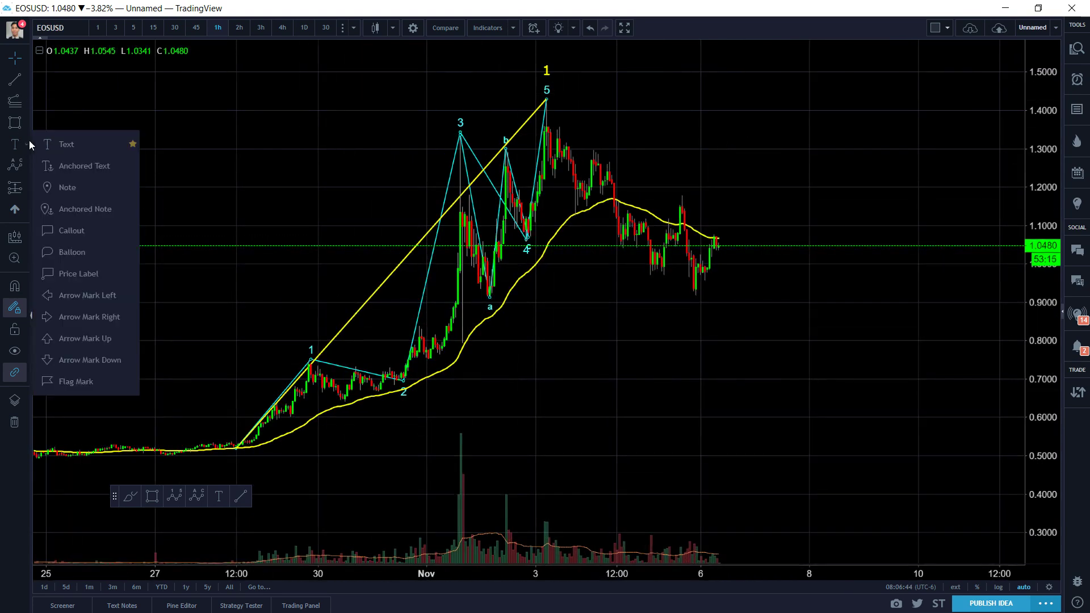
{"action": "left_click", "coordinate": [15, 80]}
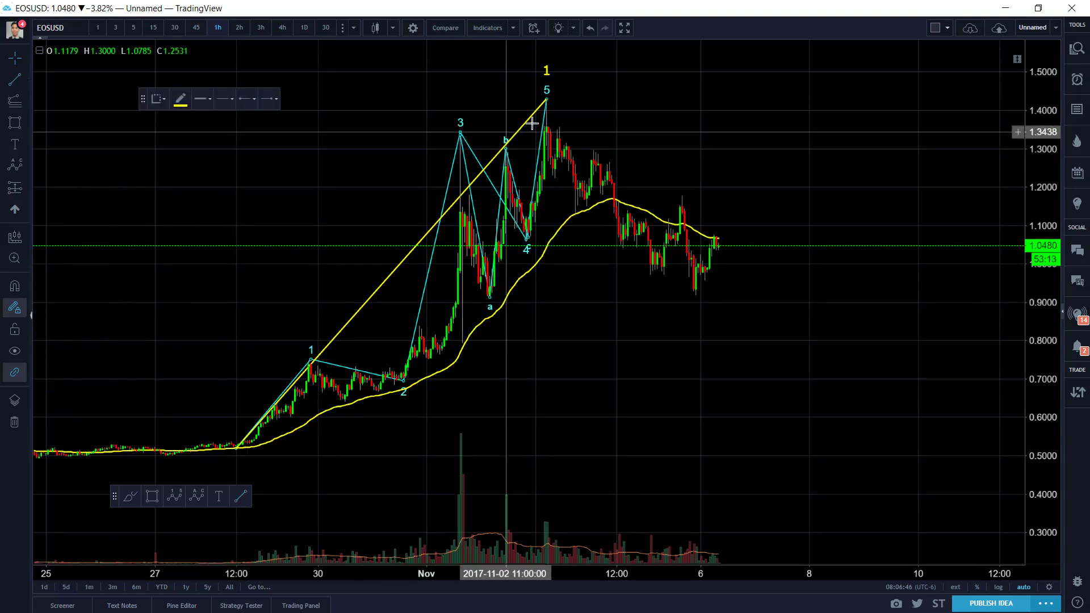
{"action": "left_click", "coordinate": [546, 100]}
{"action": "left_click", "coordinate": [699, 293]}
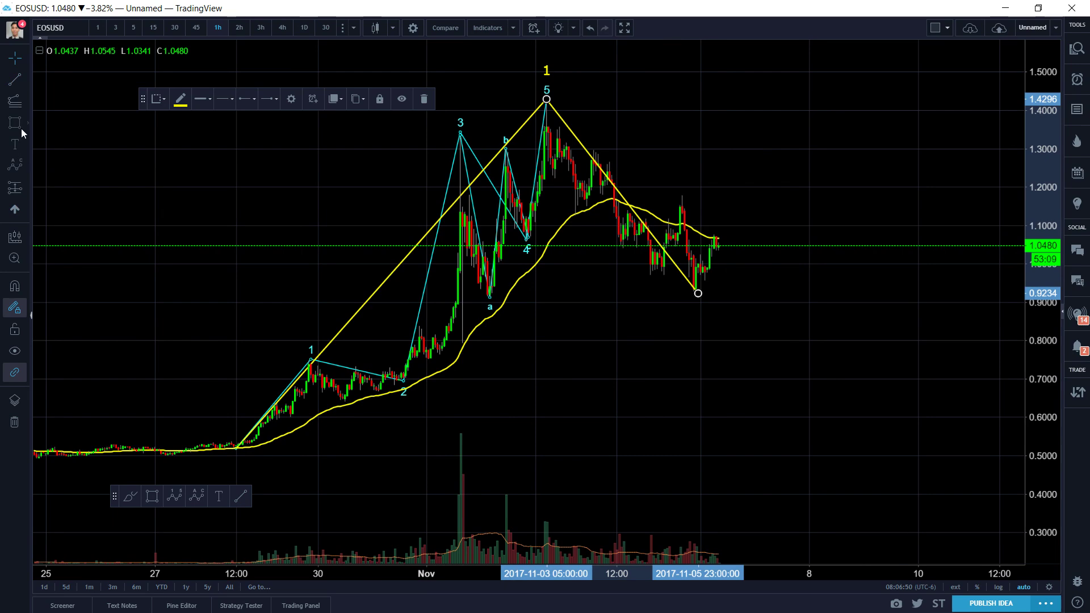
{"action": "left_click", "coordinate": [698, 313]}
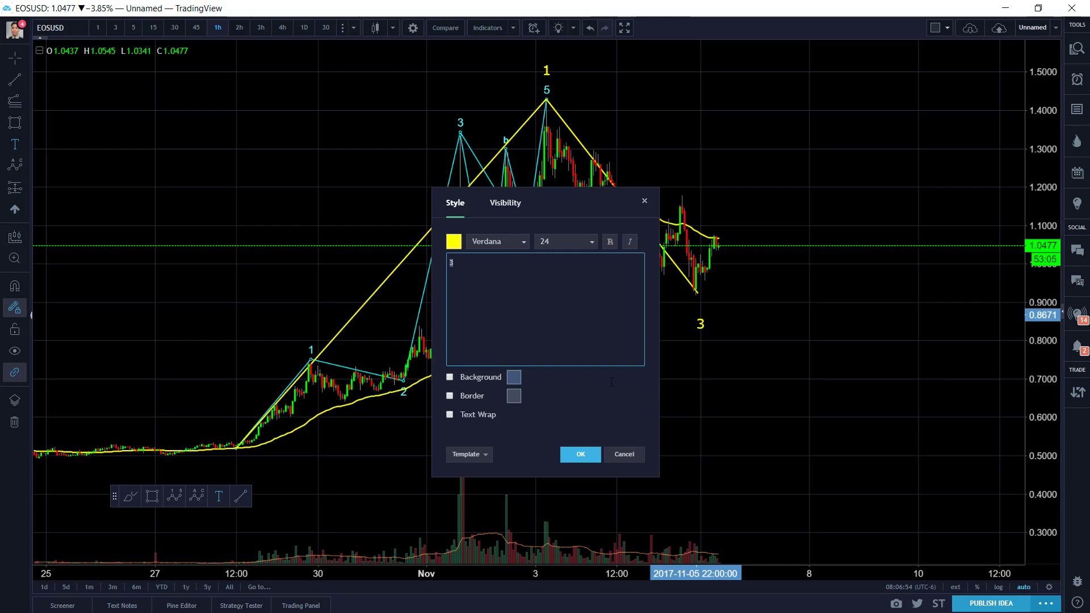
{"action": "left_click", "coordinate": [590, 456]}
Step: Draw an Elliott Correction Wave along the decline from 1.4358 through 0.9810 and 1.1816 to about 0.93 at the November 5 low
{"action": "scroll", "coordinate": [729, 295], "scroll_direction": "up", "scroll_amount": 1}
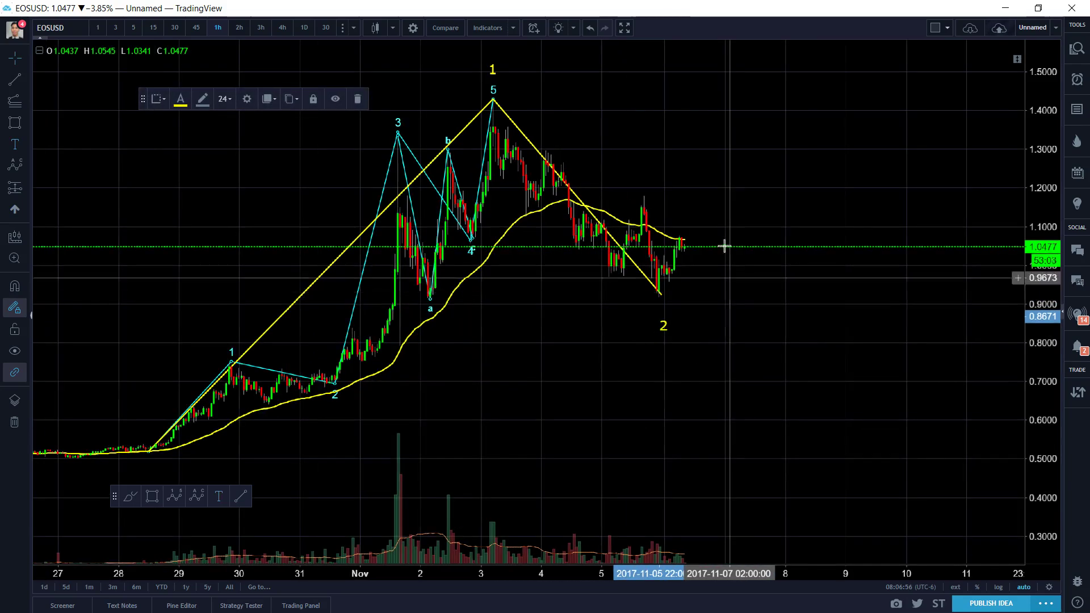
{"action": "left_click_drag", "start_coordinate": [703, 218], "coordinate": [745, 185]}
{"action": "scroll", "coordinate": [720, 185], "scroll_direction": "up", "scroll_amount": 3}
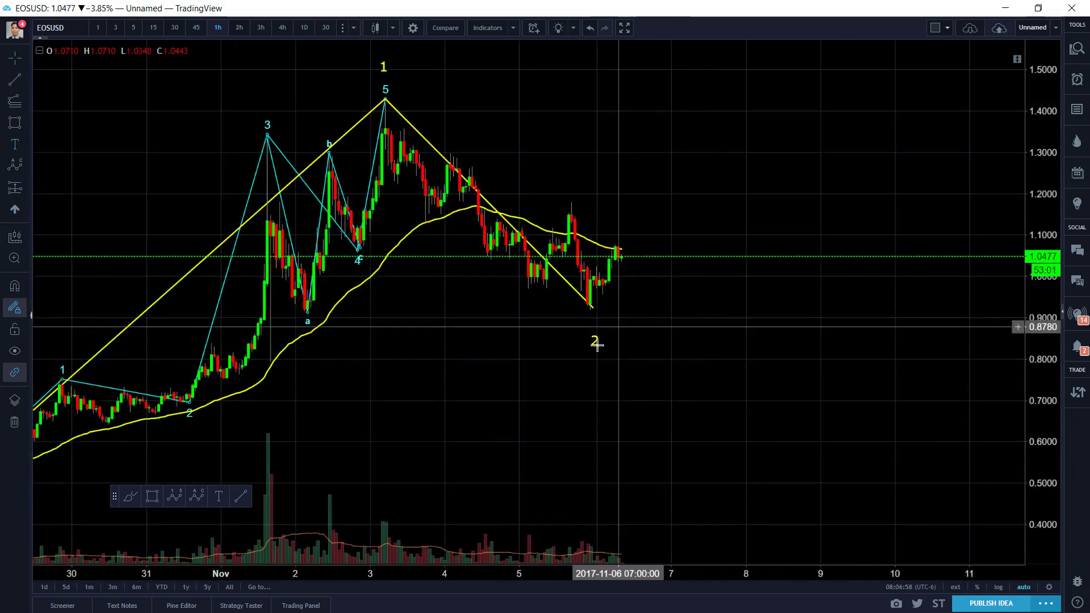
{"action": "left_click", "coordinate": [18, 166]}
{"action": "left_click", "coordinate": [384, 100]}
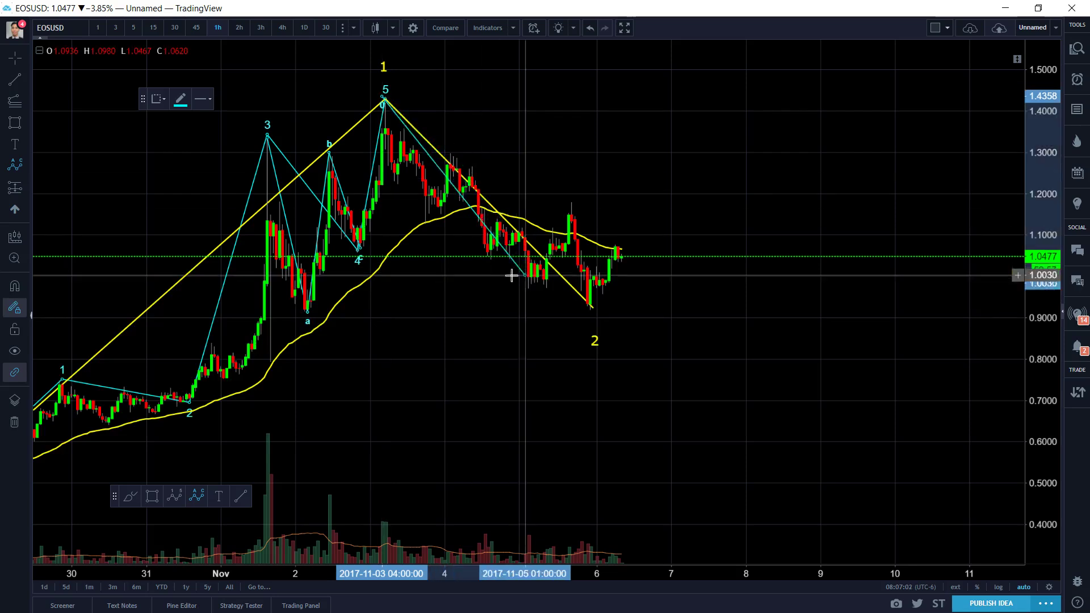
{"action": "left_click", "coordinate": [537, 274]}
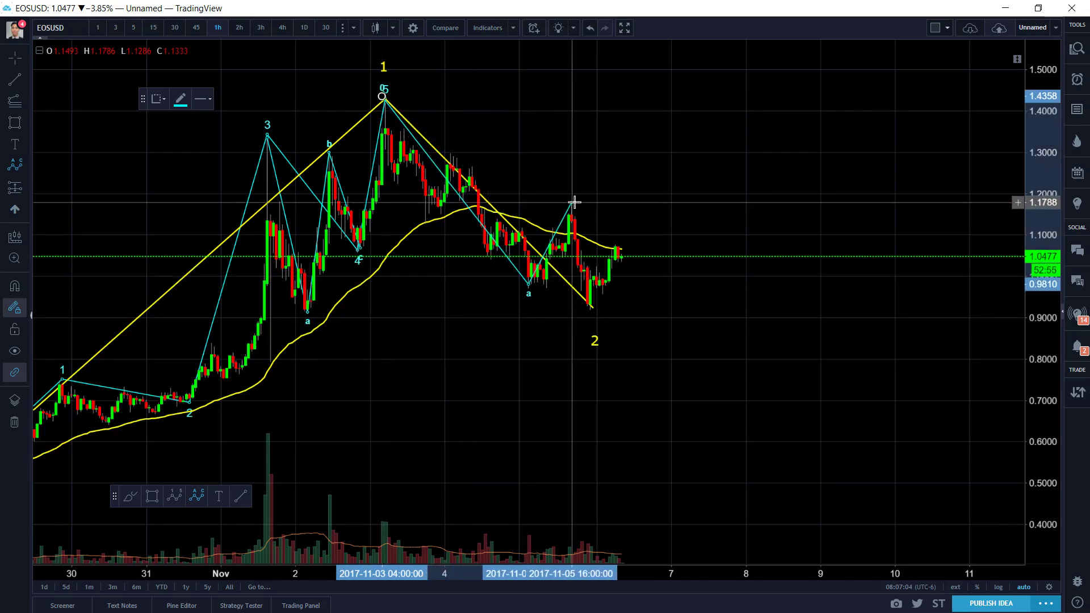
{"action": "left_click", "coordinate": [574, 202]}
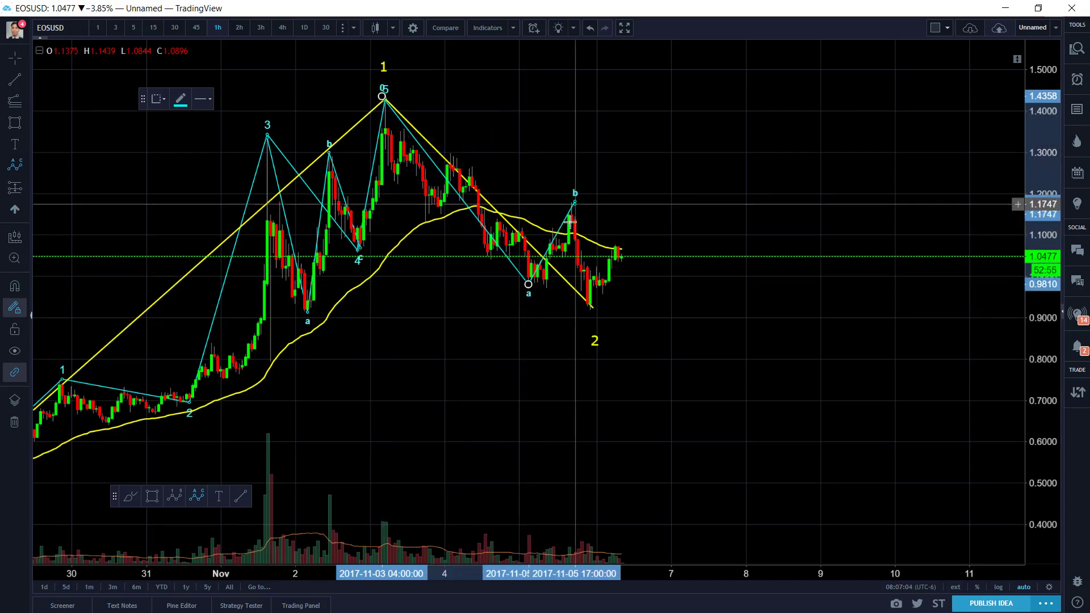
{"action": "left_click", "coordinate": [593, 305]}
Step: Move point c of the decline's correction wave out to 0.7956 on November 8
{"action": "left_click_drag", "start_coordinate": [724, 333], "coordinate": [734, 335]}
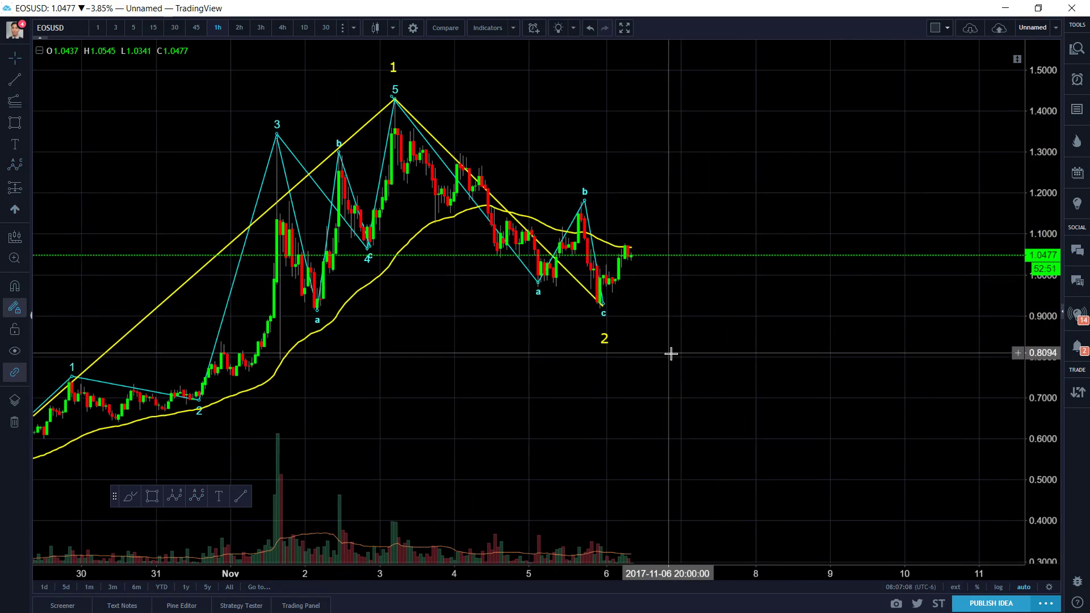
{"action": "scroll", "coordinate": [610, 364], "scroll_direction": "up", "scroll_amount": 1}
{"action": "left_click_drag", "start_coordinate": [555, 327], "coordinate": [734, 387]}
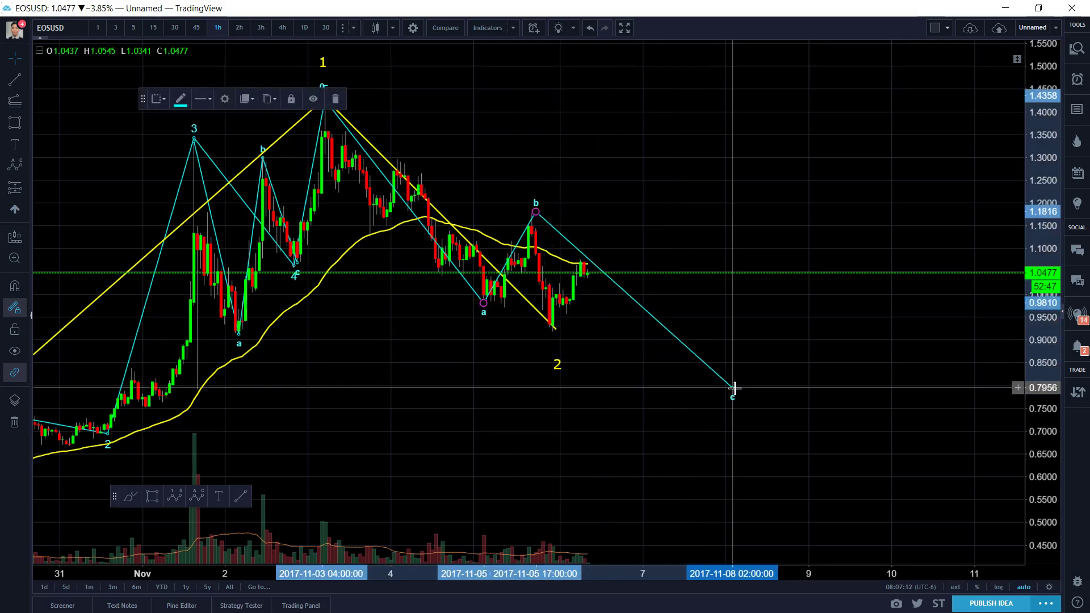
{"action": "left_click", "coordinate": [543, 125]}
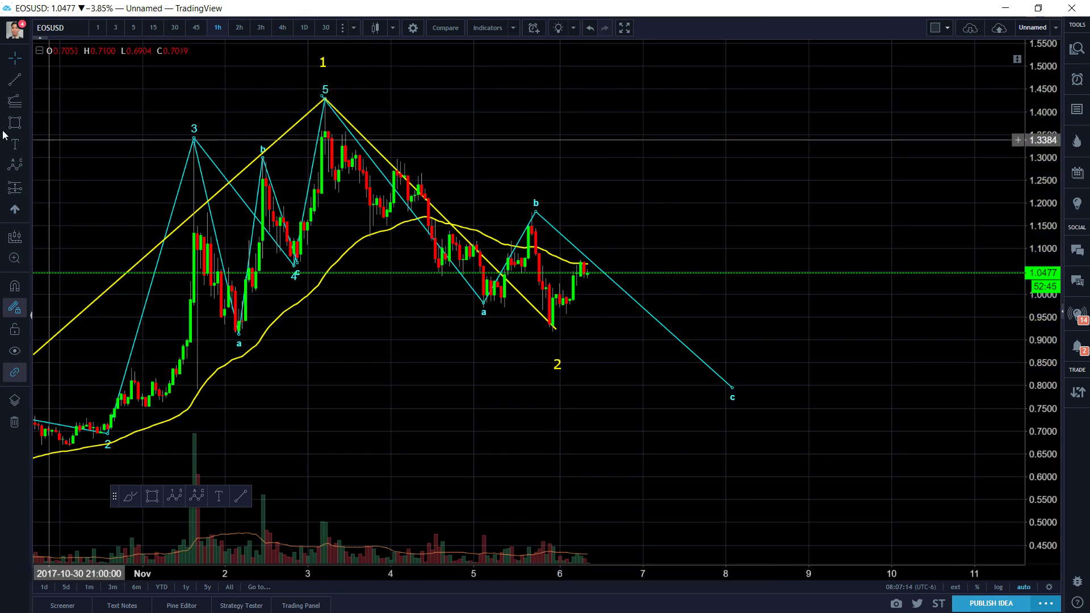
Step: Draw a descending trend line from the November 4 high at 1.2749 to about 0.80 on November 10
{"action": "left_click", "coordinate": [23, 81]}
{"action": "left_click", "coordinate": [57, 75]}
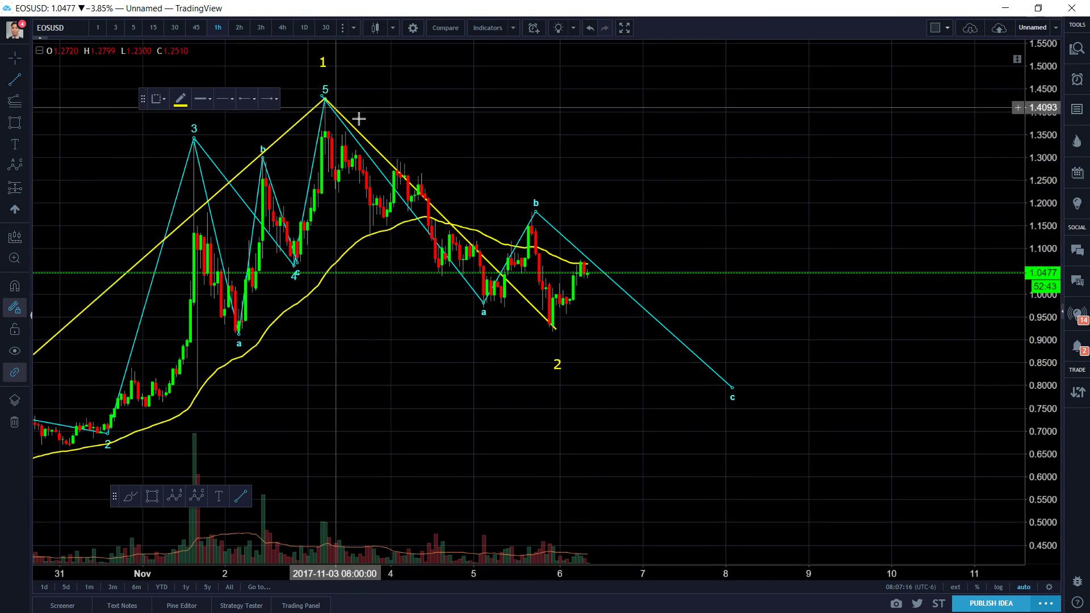
{"action": "left_click", "coordinate": [394, 169]}
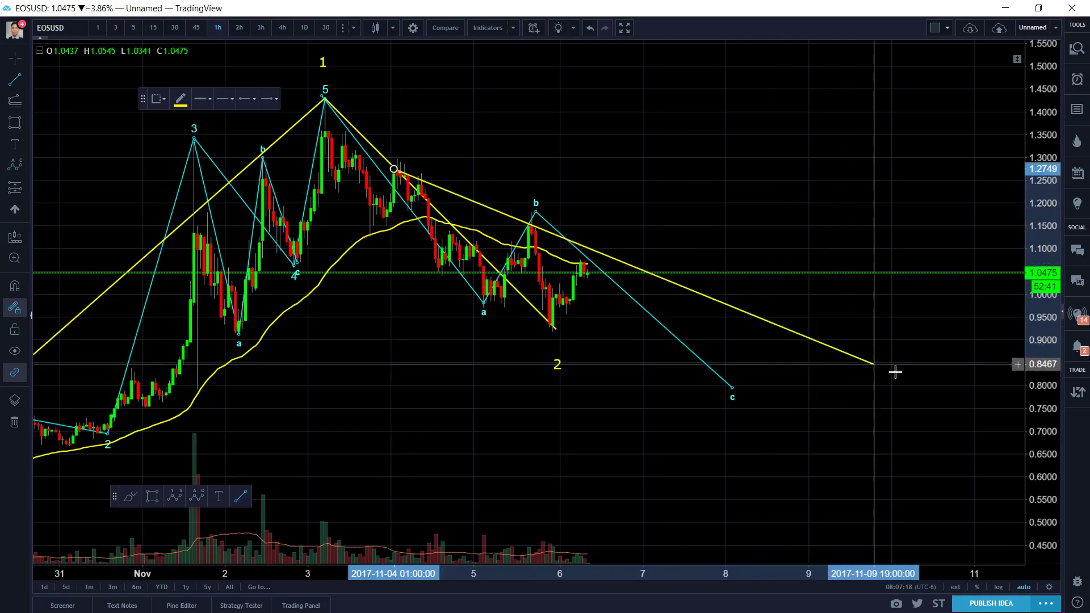
{"action": "left_click", "coordinate": [929, 383]}
{"action": "left_click", "coordinate": [667, 166]}
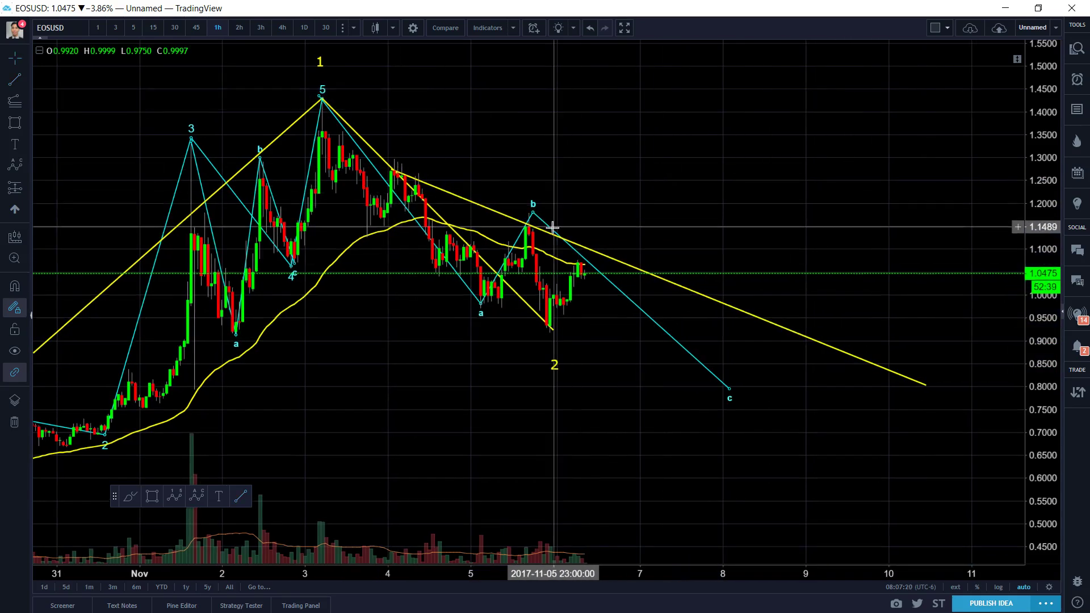
Step: Delete the trend line from the wave 5 high to the November 5 low and move correction point b onto the November 5 peak
{"action": "left_click", "coordinate": [517, 294]}
{"action": "key", "text": "Delete"}
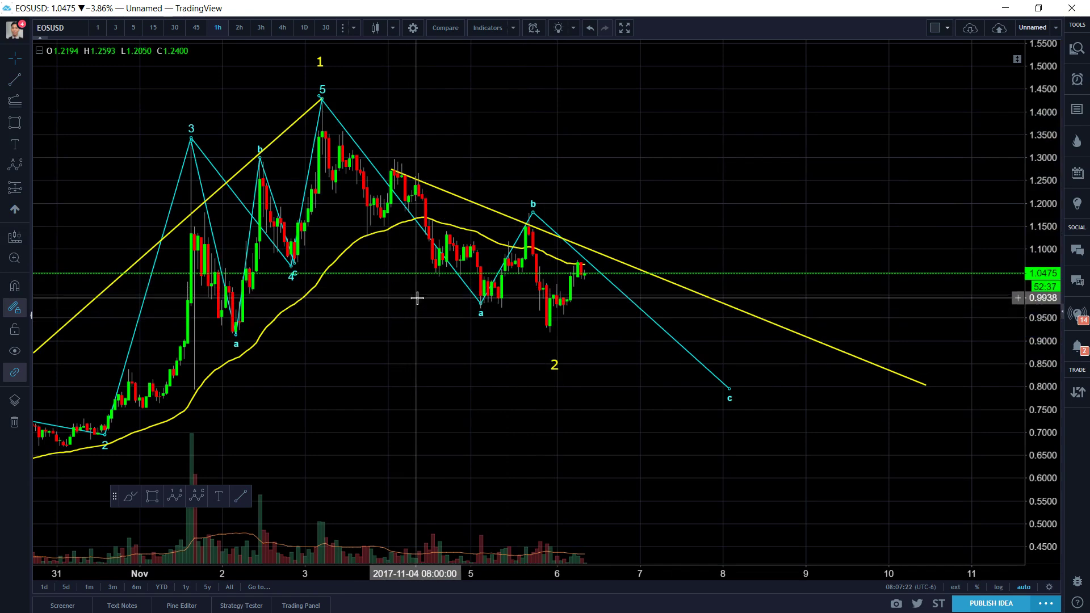
{"action": "left_click_drag", "start_coordinate": [532, 214], "coordinate": [528, 220]}
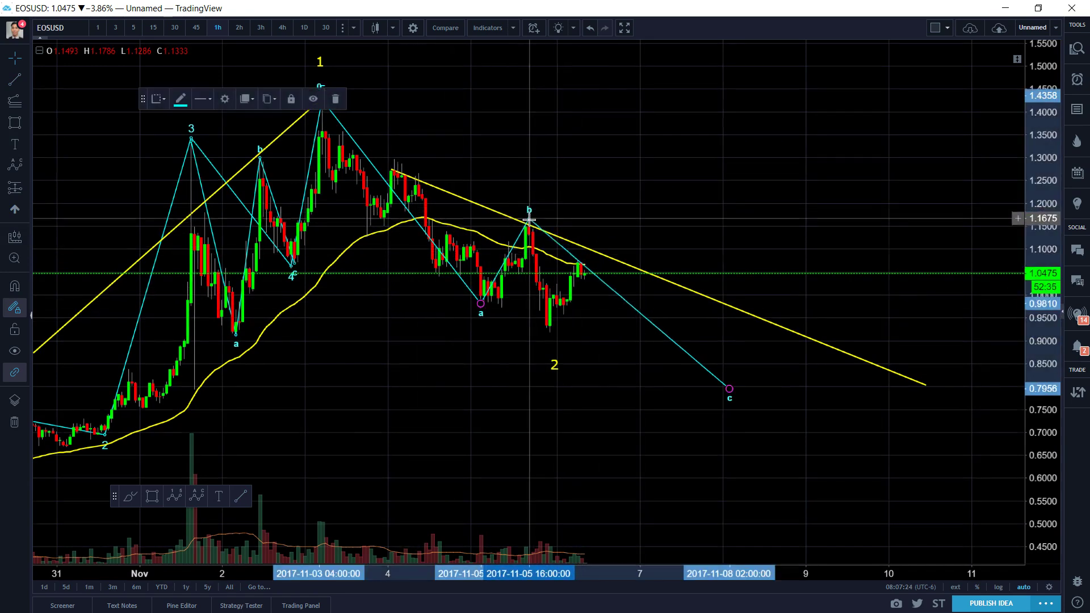
Step: Draw a descending lower channel line from about 1.26 on November 2 to about 0.66 on November 8
{"action": "left_click", "coordinate": [15, 81]}
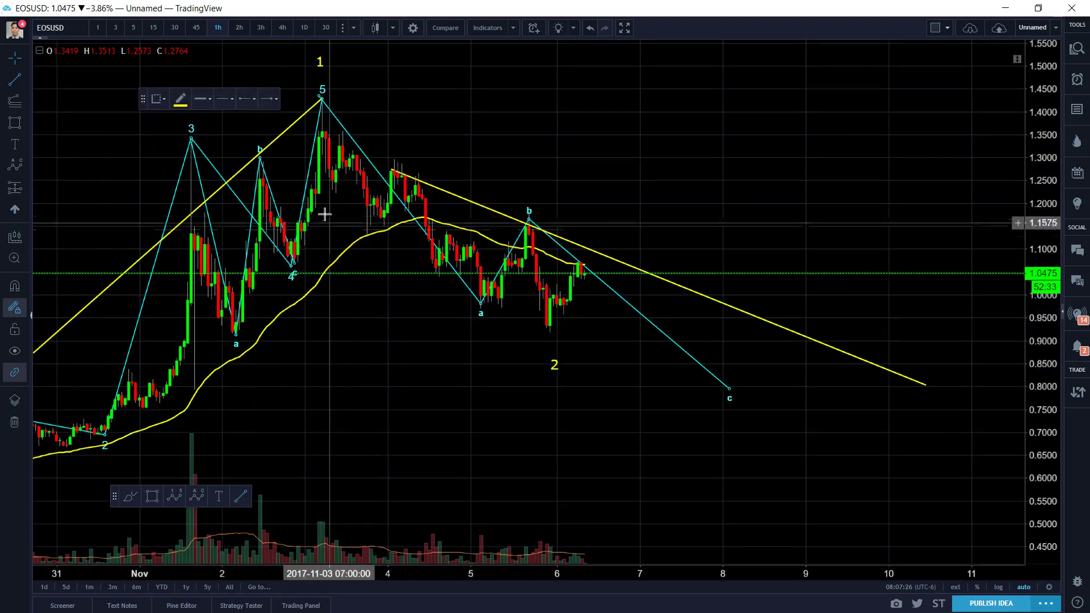
{"action": "left_click", "coordinate": [263, 162]}
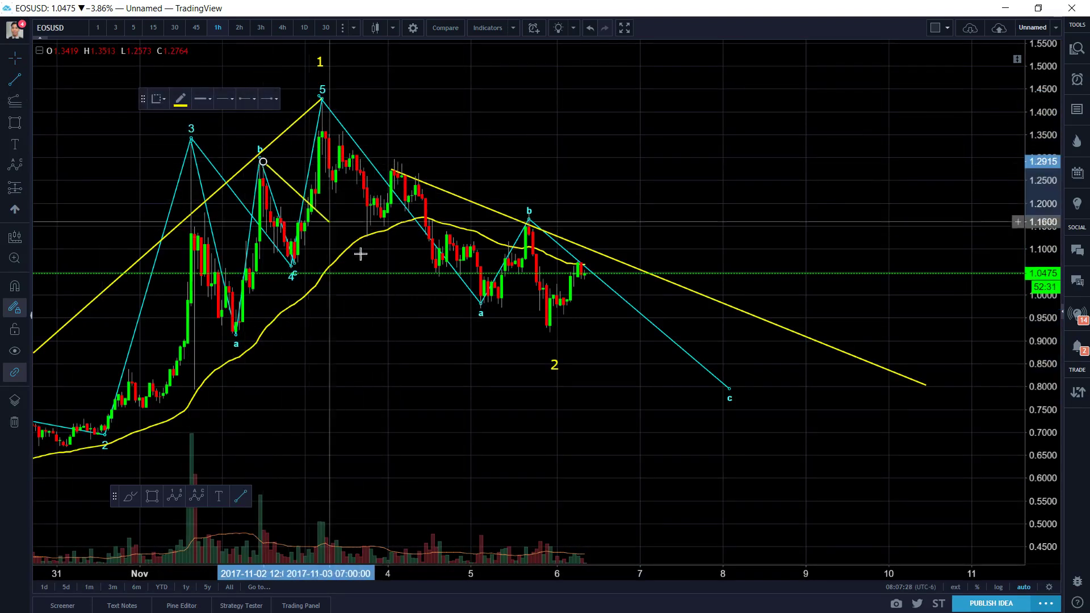
{"action": "left_click", "coordinate": [750, 451]}
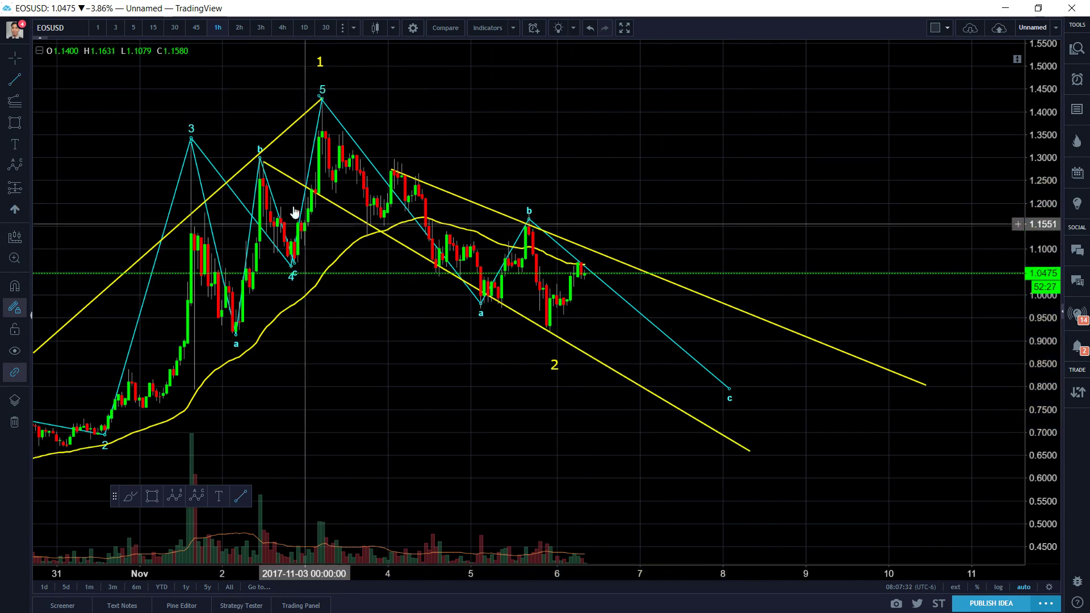
{"action": "left_click_drag", "start_coordinate": [267, 164], "coordinate": [271, 176]}
{"action": "left_click_drag", "start_coordinate": [665, 168], "coordinate": [747, 168]}
{"action": "scroll", "coordinate": [747, 168], "scroll_direction": "up", "scroll_amount": 2}
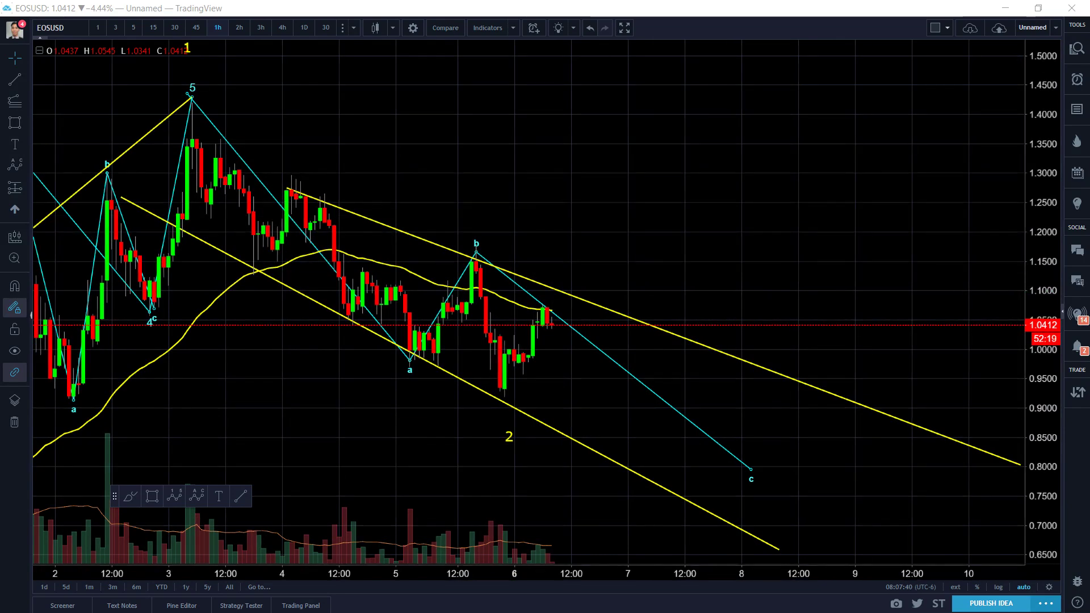
Step: Switch to the Twitter profile in the browser and watch the video in the "How did I know itd hit 1.11?" tweet with sound
{"action": "key", "text": "alt+Tab"}
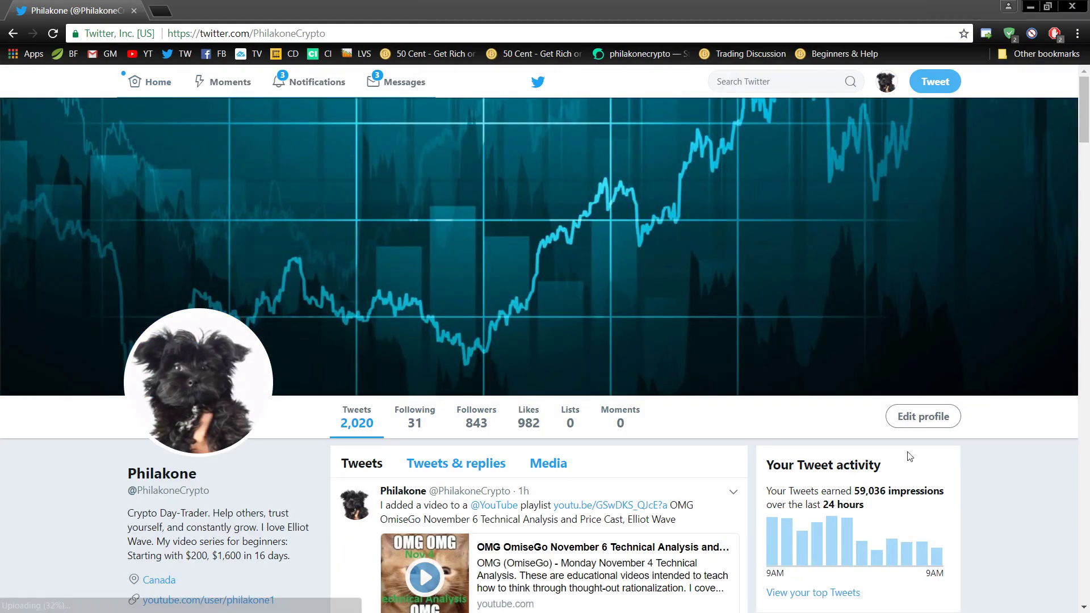
{"action": "scroll", "coordinate": [446, 397], "scroll_direction": "down", "scroll_amount": 6}
{"action": "scroll", "coordinate": [437, 434], "scroll_direction": "down", "scroll_amount": 10}
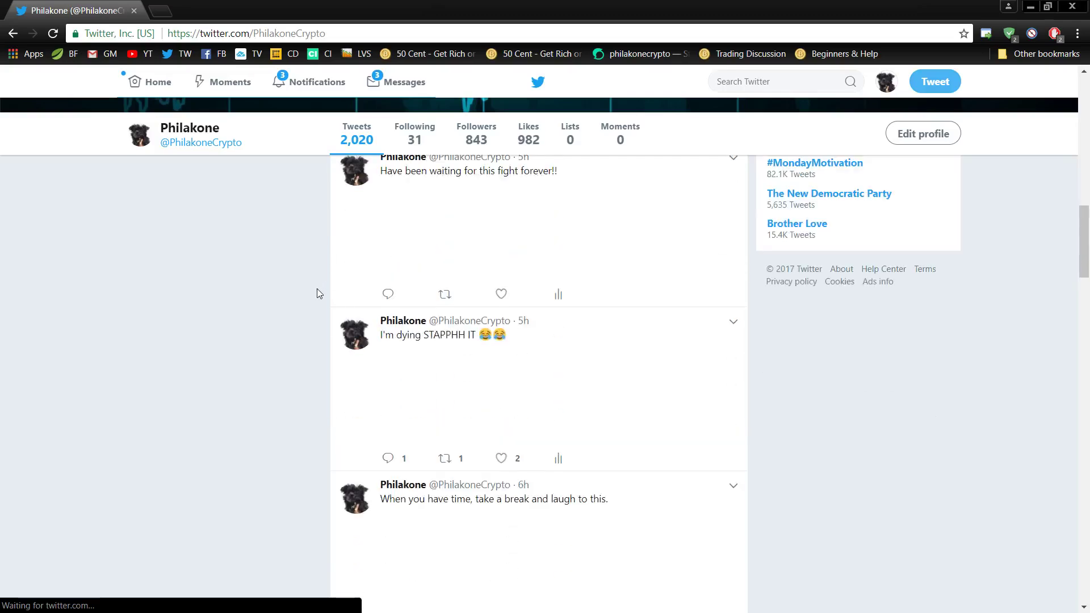
{"action": "scroll", "coordinate": [317, 289], "scroll_direction": "down", "scroll_amount": 12}
{"action": "scroll", "coordinate": [316, 289], "scroll_direction": "down", "scroll_amount": 15}
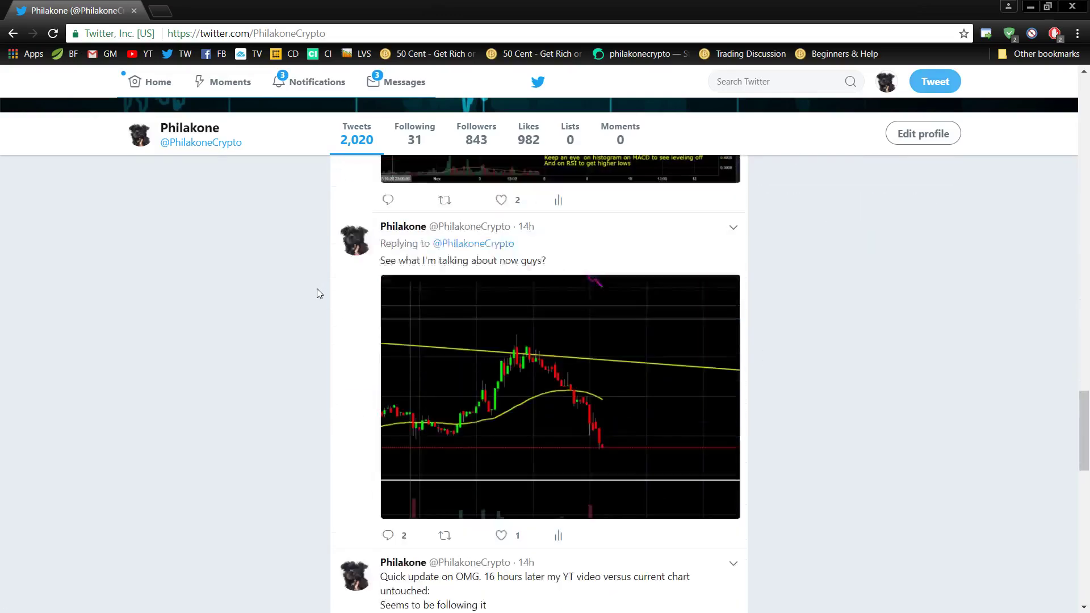
{"action": "scroll", "coordinate": [317, 289], "scroll_direction": "down", "scroll_amount": 1}
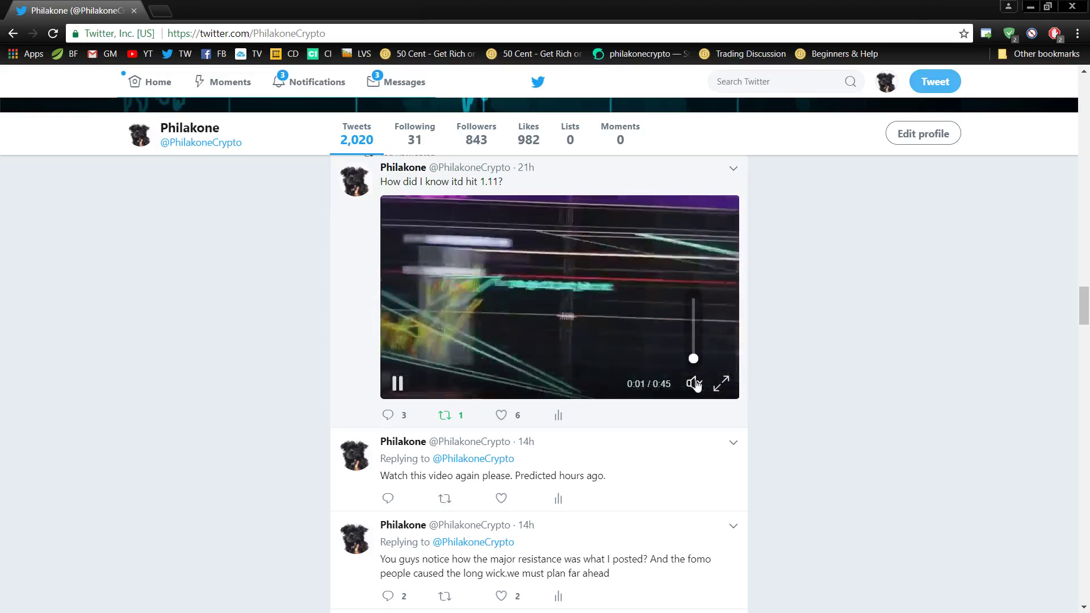
{"action": "left_click", "coordinate": [696, 385]}
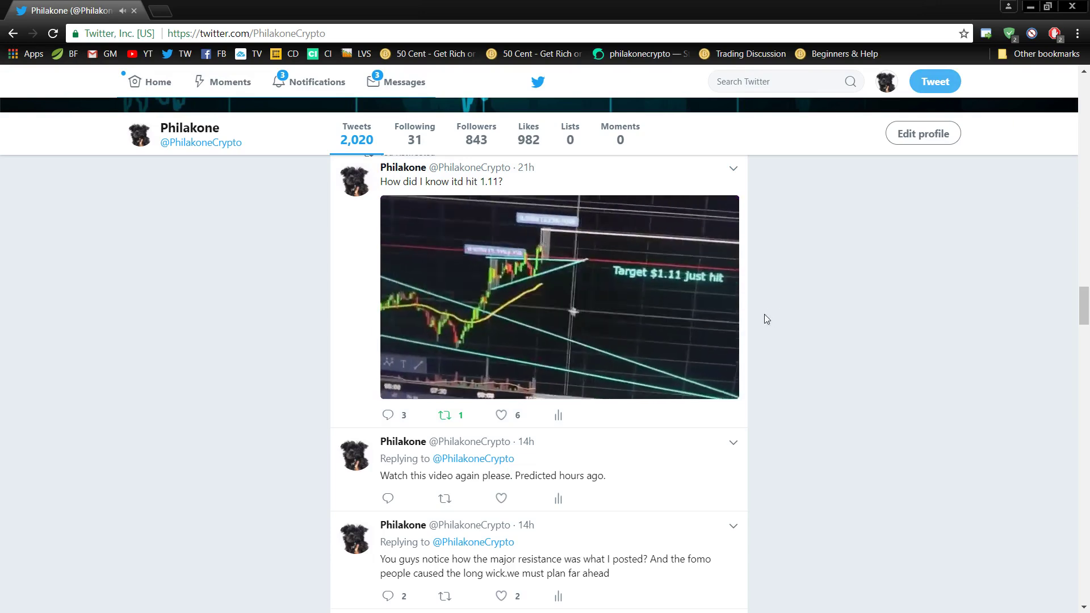
{"action": "mouse_move", "coordinate": [720, 384]}
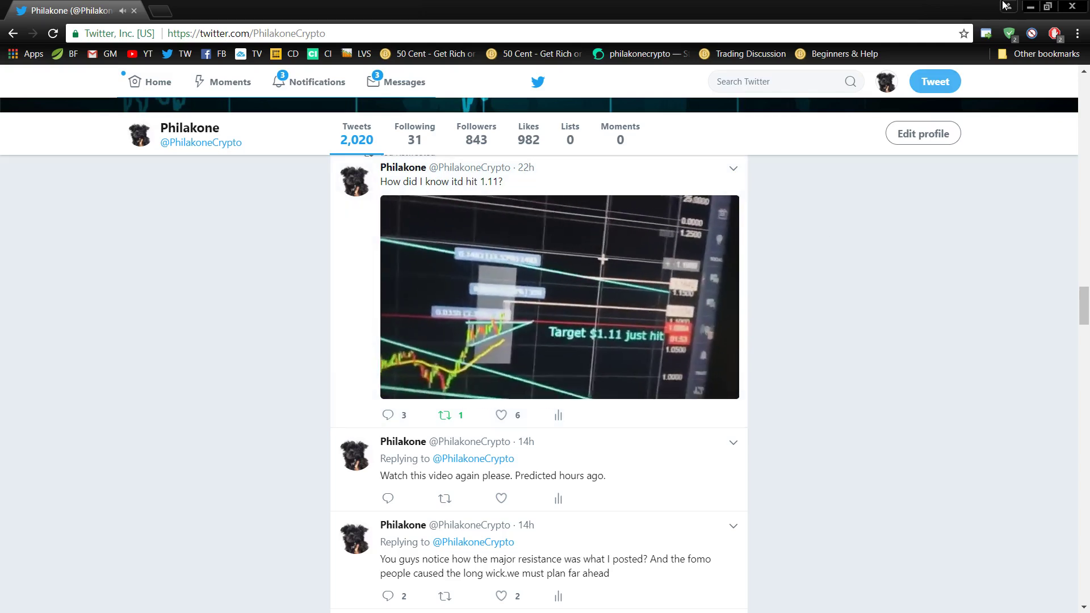
{"action": "left_click", "coordinate": [1030, 6]}
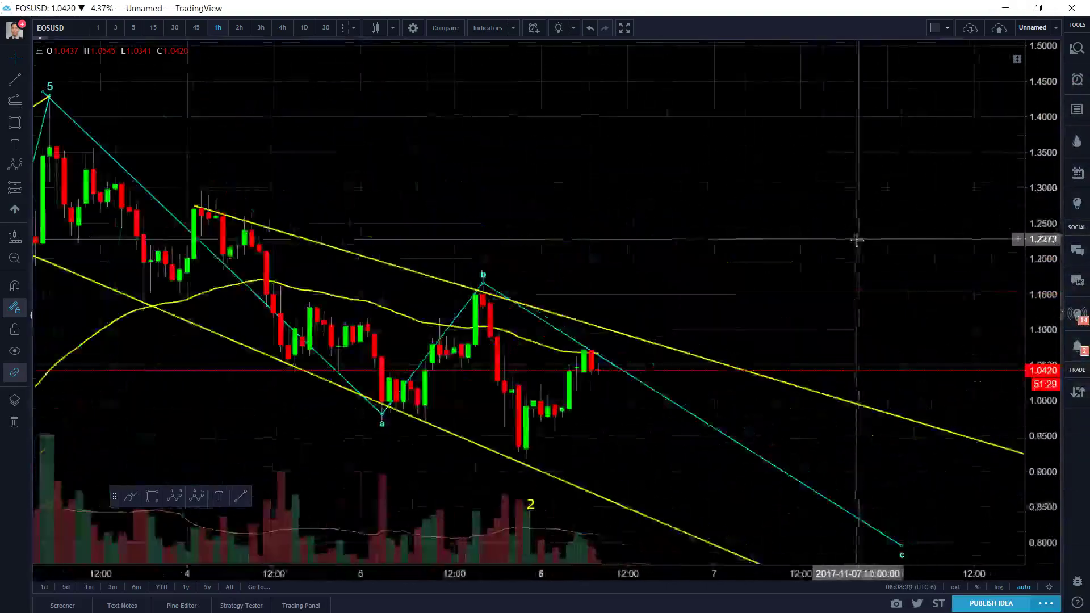
{"action": "scroll", "coordinate": [613, 230], "scroll_direction": "down", "scroll_amount": 1}
{"action": "left_click_drag", "start_coordinate": [610, 230], "coordinate": [768, 209]}
{"action": "scroll", "coordinate": [755, 220], "scroll_direction": "up", "scroll_amount": 3}
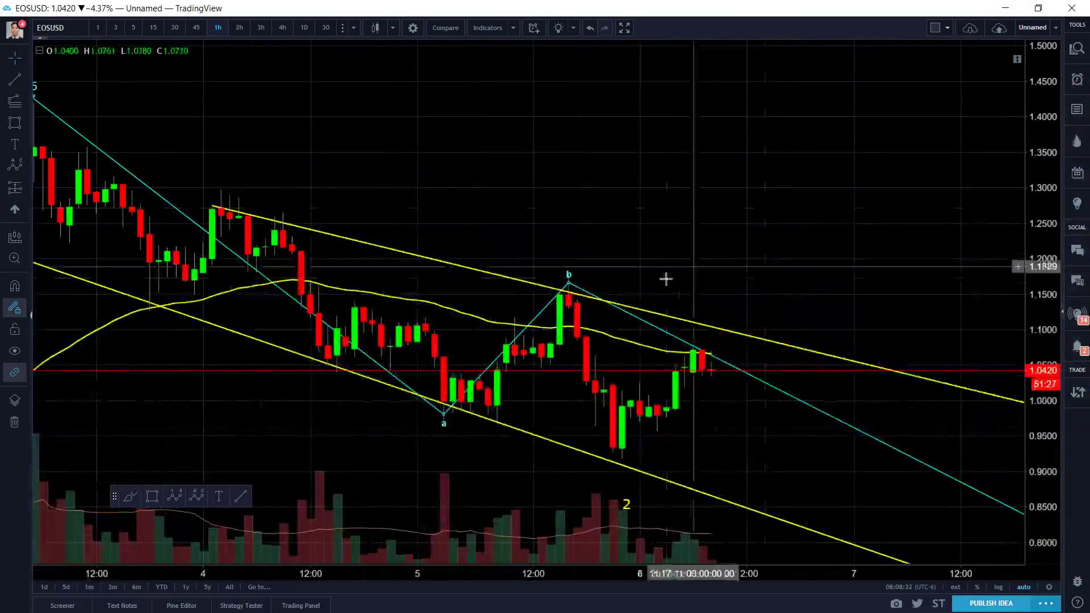
{"action": "scroll", "coordinate": [652, 279], "scroll_direction": "down", "scroll_amount": 1}
{"action": "scroll", "coordinate": [647, 281], "scroll_direction": "up", "scroll_amount": 2}
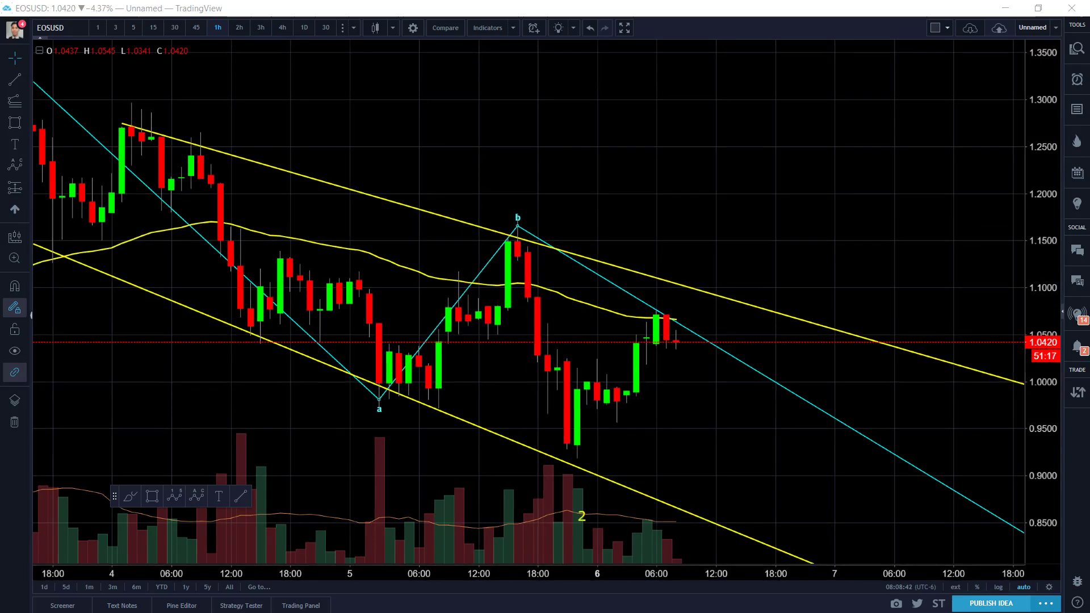
Step: Return to the Twitter profile in the browser and find the "Important 45s eos update" tweet to review its video
{"action": "left_click_drag", "start_coordinate": [0, 142], "coordinate": [479, 149]}
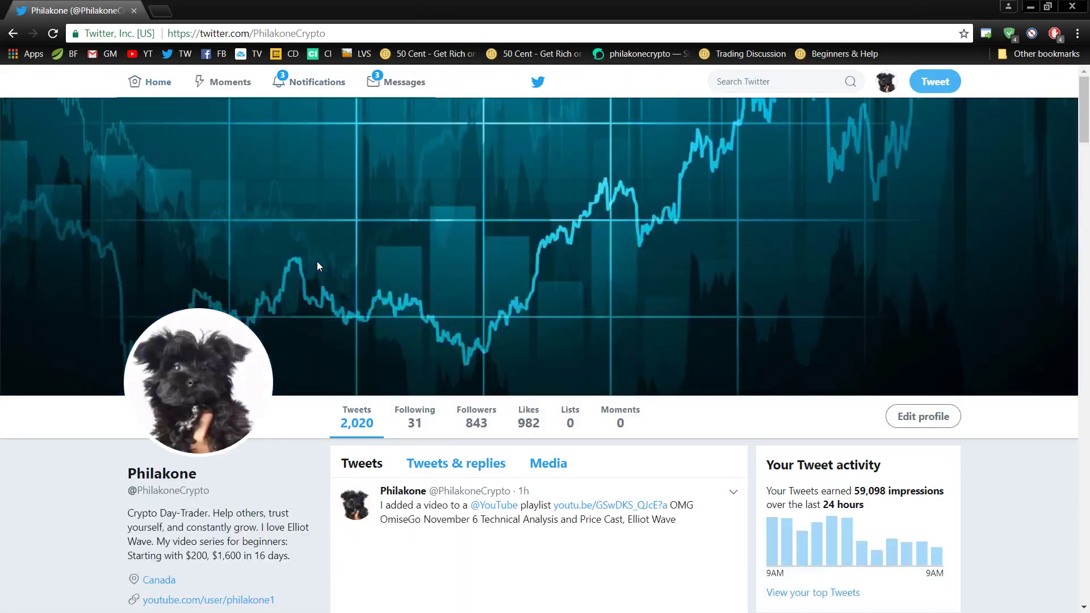
{"action": "scroll", "coordinate": [319, 268], "scroll_direction": "down", "scroll_amount": 2}
{"action": "scroll", "coordinate": [457, 356], "scroll_direction": "down", "scroll_amount": 5}
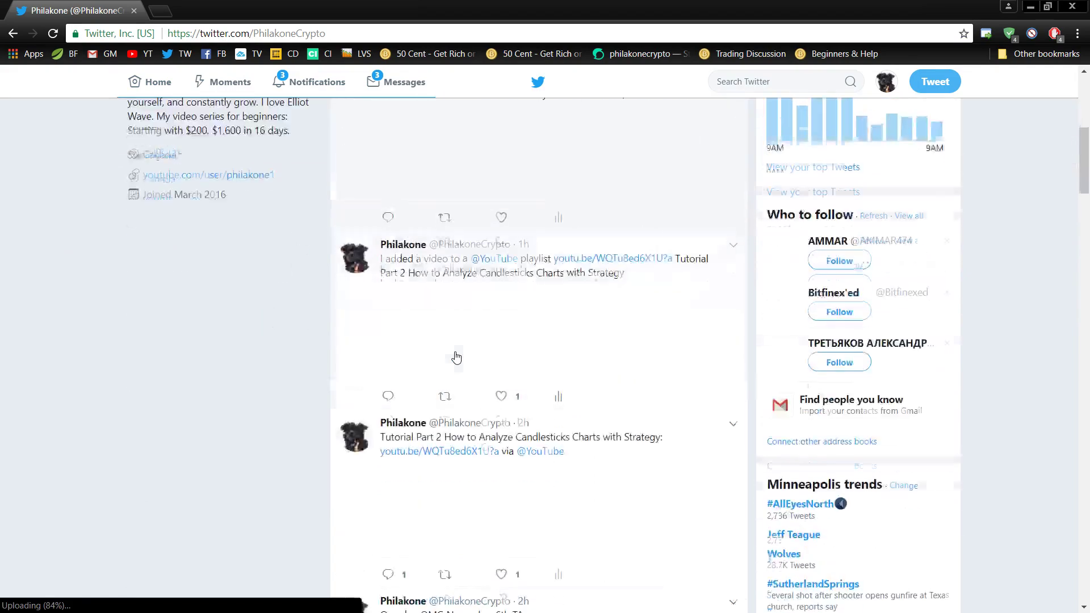
{"action": "scroll", "coordinate": [311, 363], "scroll_direction": "down", "scroll_amount": 15}
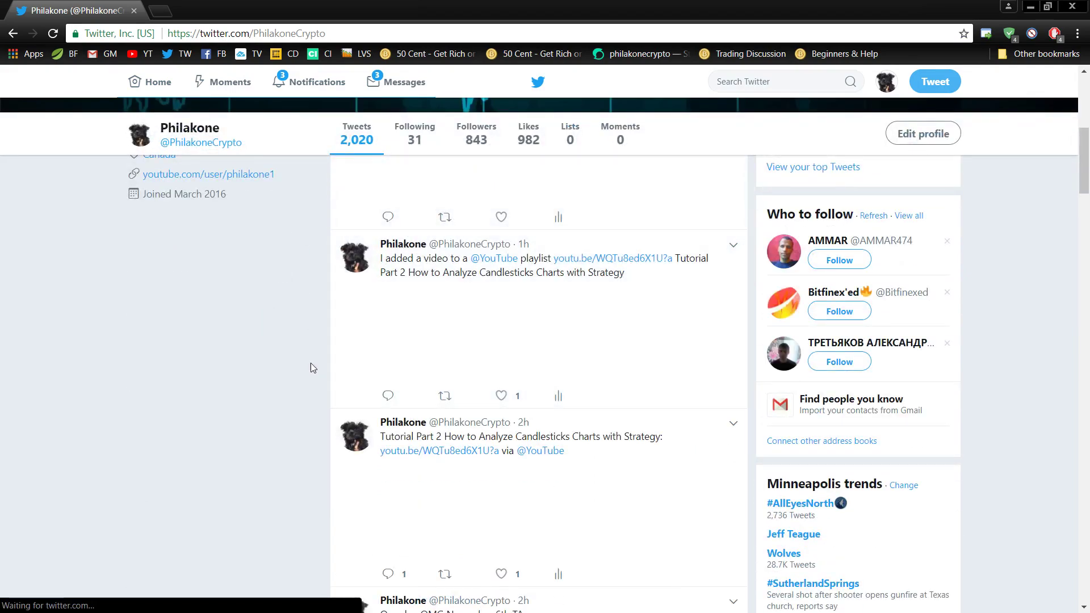
{"action": "scroll", "coordinate": [303, 369], "scroll_direction": "down", "scroll_amount": 15}
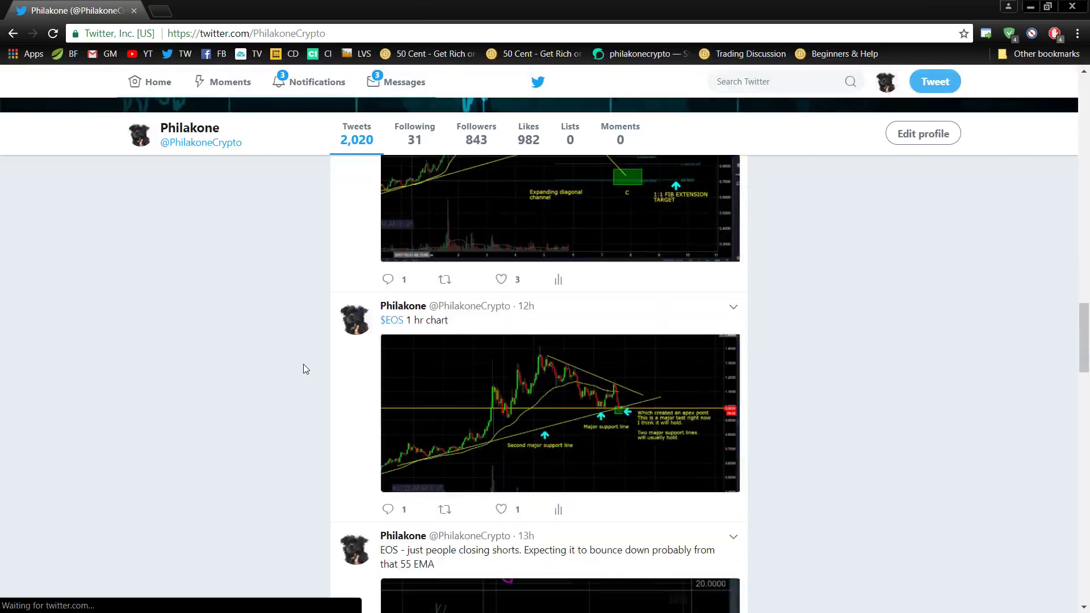
{"action": "scroll", "coordinate": [305, 369], "scroll_direction": "down", "scroll_amount": 20}
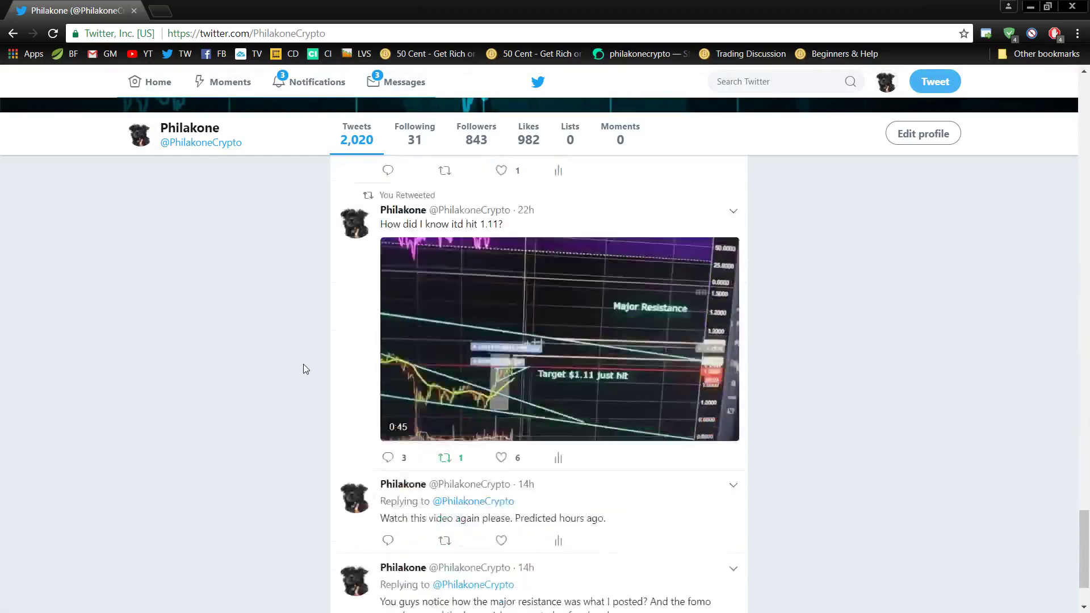
{"action": "scroll", "coordinate": [303, 369], "scroll_direction": "down", "scroll_amount": 12}
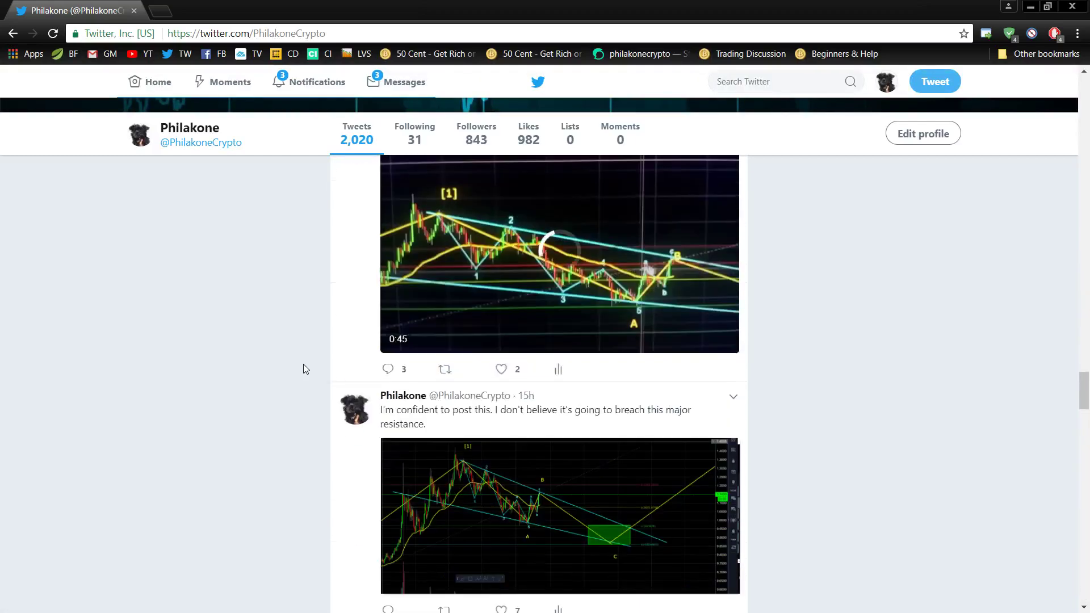
{"action": "scroll", "coordinate": [303, 369], "scroll_direction": "up", "scroll_amount": 7}
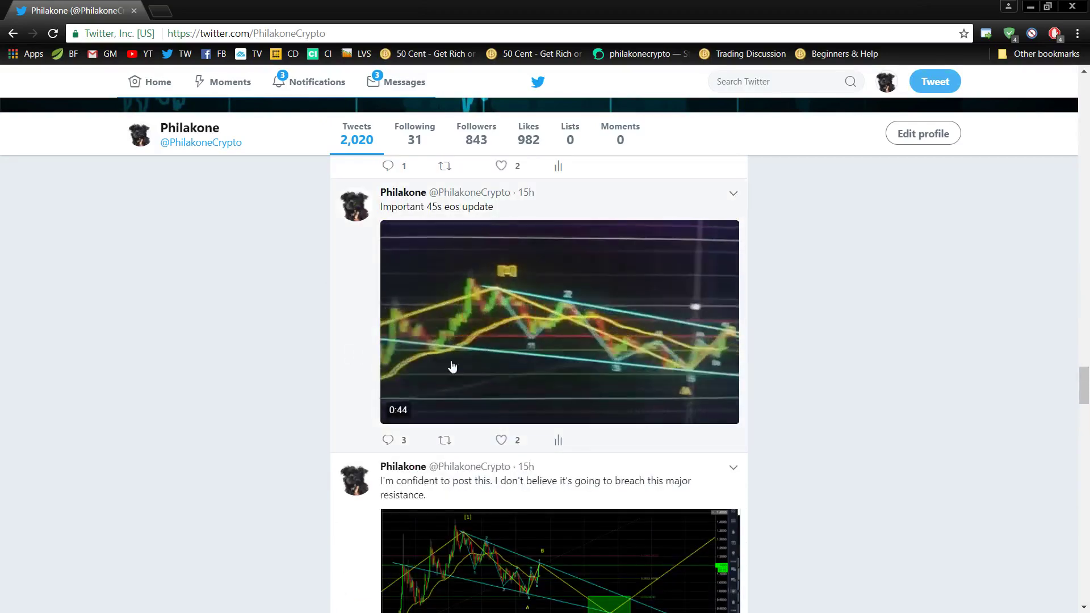
{"action": "left_click_drag", "start_coordinate": [413, 387], "coordinate": [217, 396]}
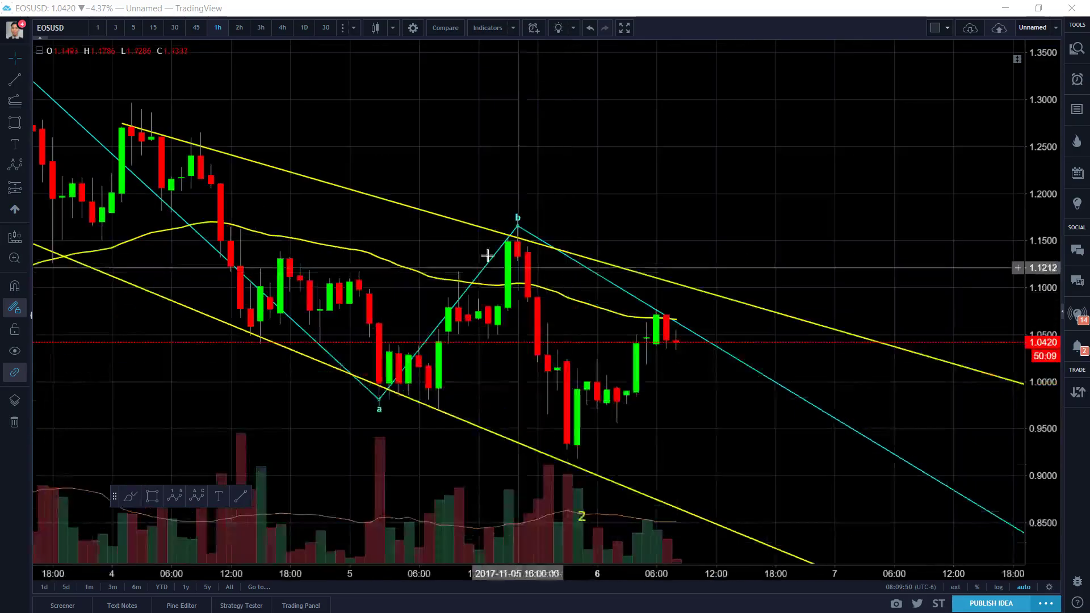
Step: On the EOSUSD chart in TradingView, draw a steep trend line from 1.2545 on November 4 to 0.9007 on November 5
{"action": "scroll", "coordinate": [581, 168], "scroll_direction": "down", "scroll_amount": 5}
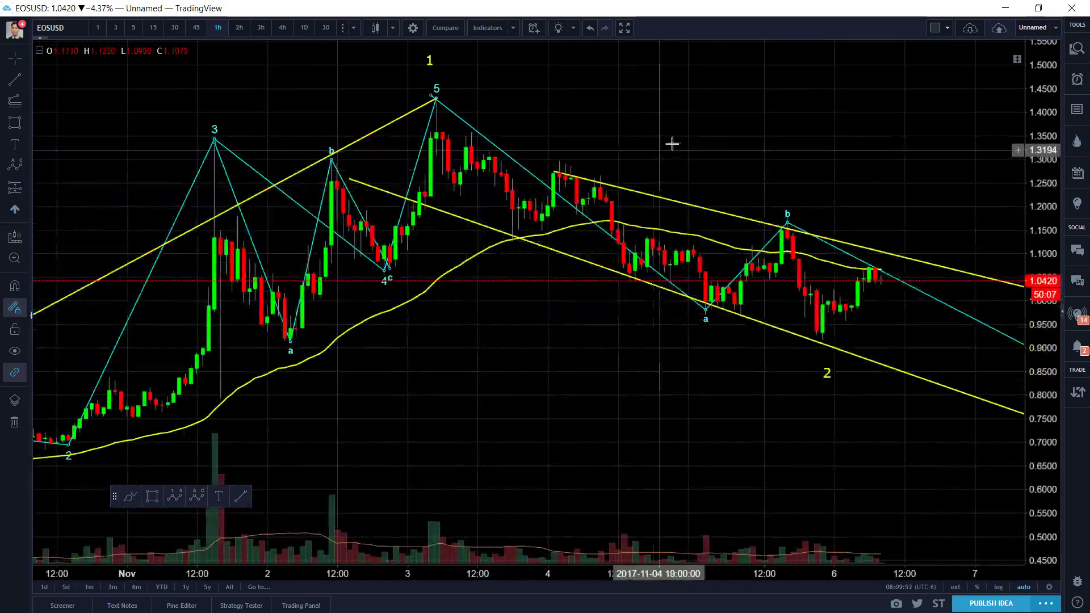
{"action": "scroll", "coordinate": [642, 183], "scroll_direction": "up", "scroll_amount": 5}
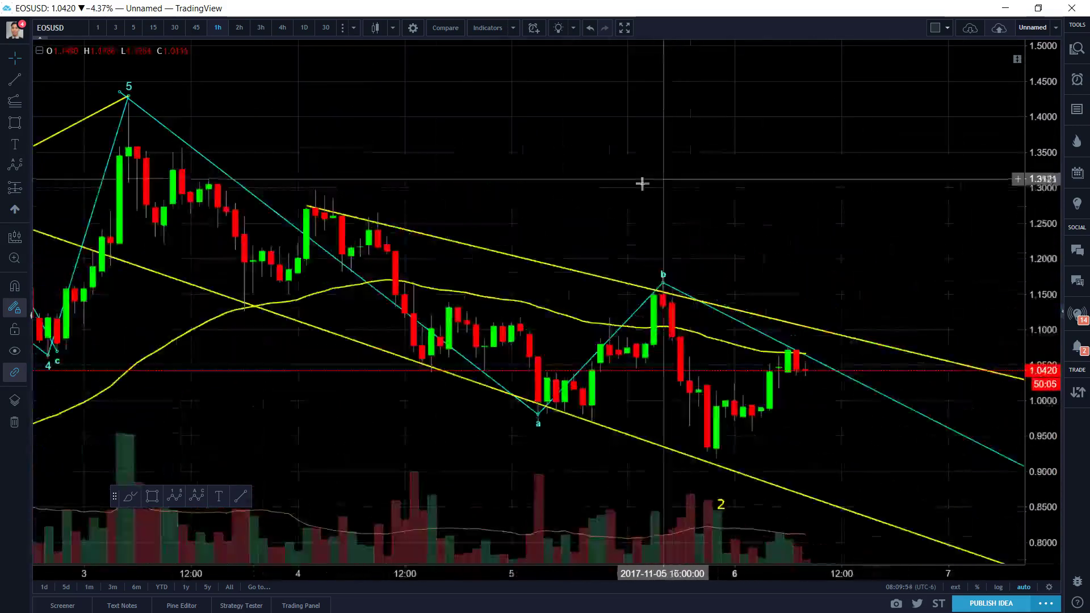
{"action": "left_click", "coordinate": [14, 79]}
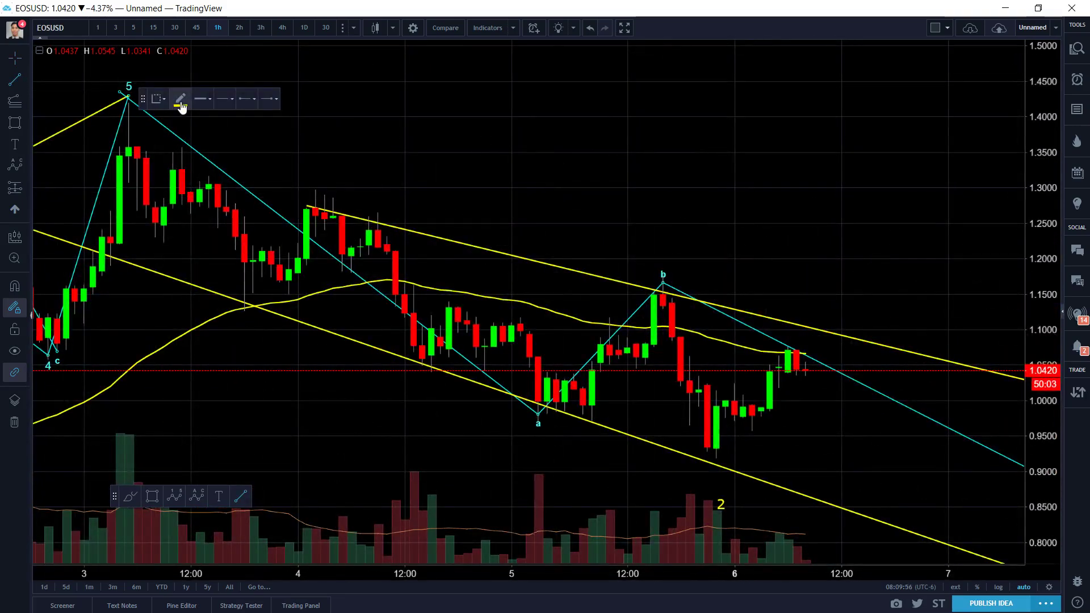
{"action": "left_click", "coordinate": [180, 101]}
{"action": "left_click", "coordinate": [377, 220]}
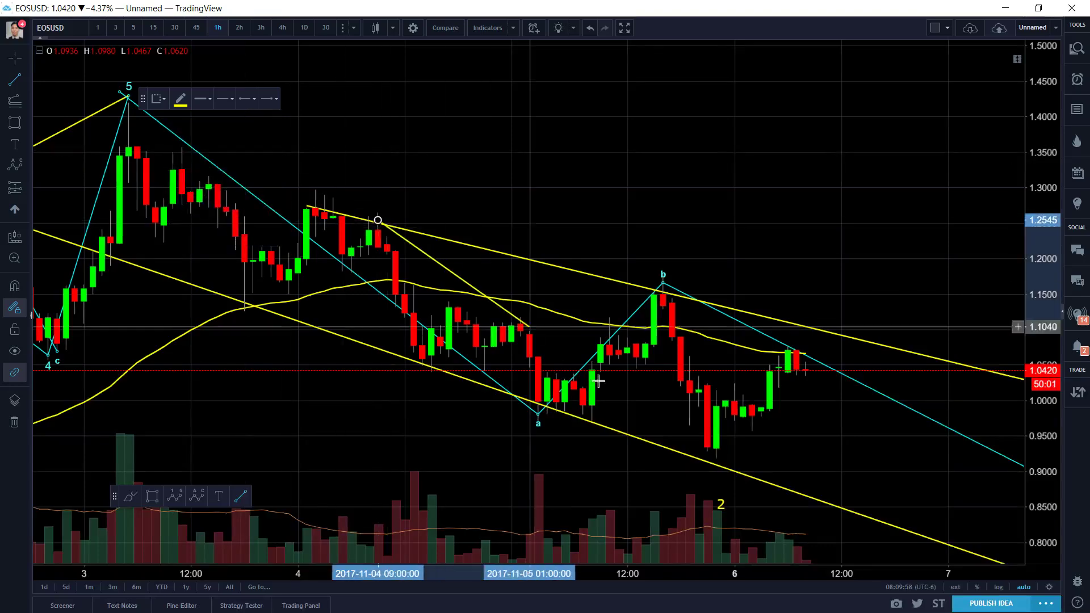
{"action": "left_click", "coordinate": [723, 468]}
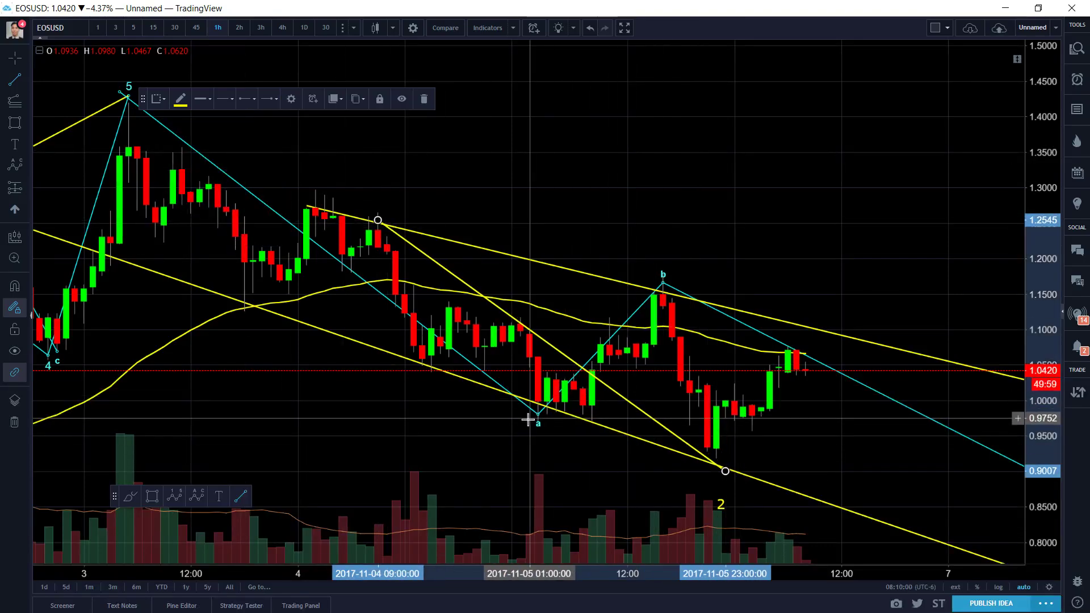
Step: Delete the cyan a-b-c correction wave drawn along the decline from the wave 5 high
{"action": "left_click", "coordinate": [495, 386]}
{"action": "key", "text": "Delete"}
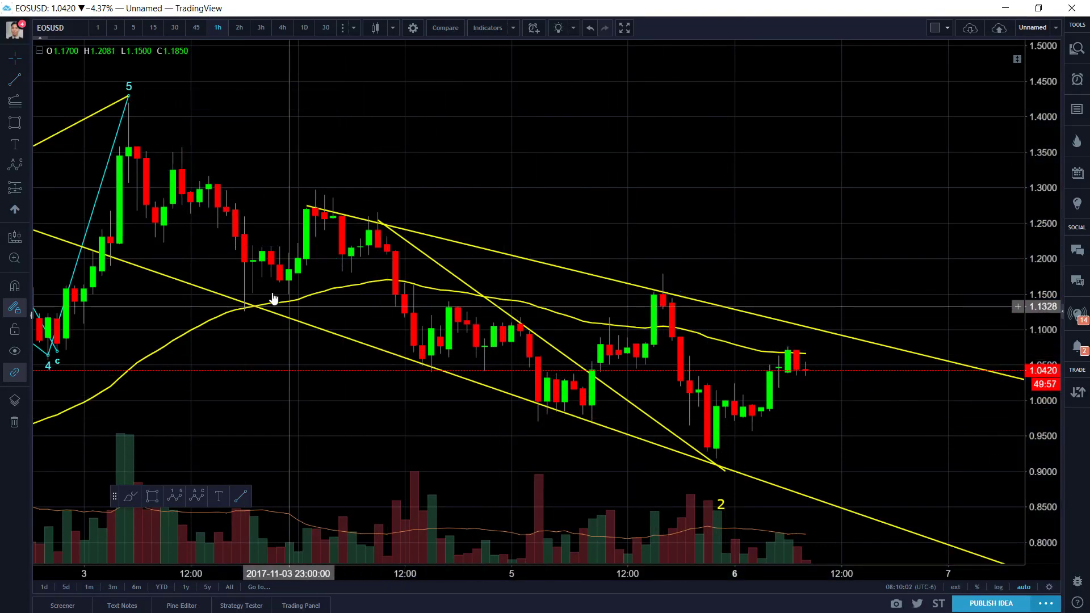
{"action": "scroll", "coordinate": [410, 296], "scroll_direction": "down", "scroll_amount": 1}
{"action": "scroll", "coordinate": [410, 296], "scroll_direction": "down", "scroll_amount": 2}
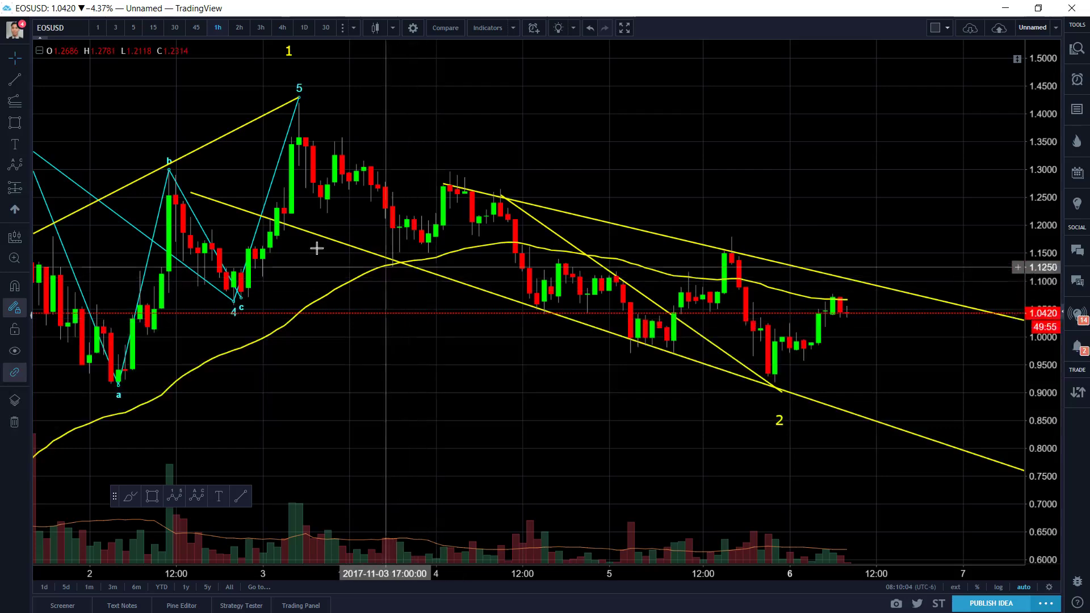
Step: Move the lower channel line's ends to about 1.29 on November 2 and 0.70 on November 7, and delete the upper channel line
{"action": "left_click", "coordinate": [214, 186]}
{"action": "left_click_drag", "start_coordinate": [214, 185], "coordinate": [219, 176]}
{"action": "left_click", "coordinate": [522, 406]}
{"action": "scroll", "coordinate": [522, 405], "scroll_direction": "down", "scroll_amount": 6}
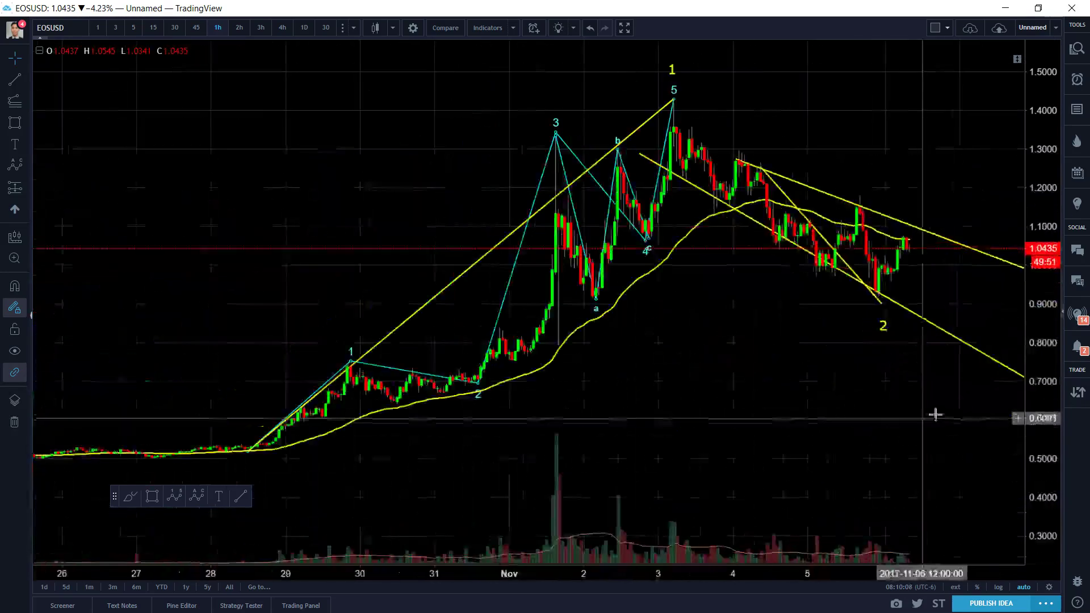
{"action": "left_click_drag", "start_coordinate": [785, 415], "coordinate": [712, 395]}
{"action": "left_click", "coordinate": [743, 275]}
{"action": "key", "text": "Delete"}
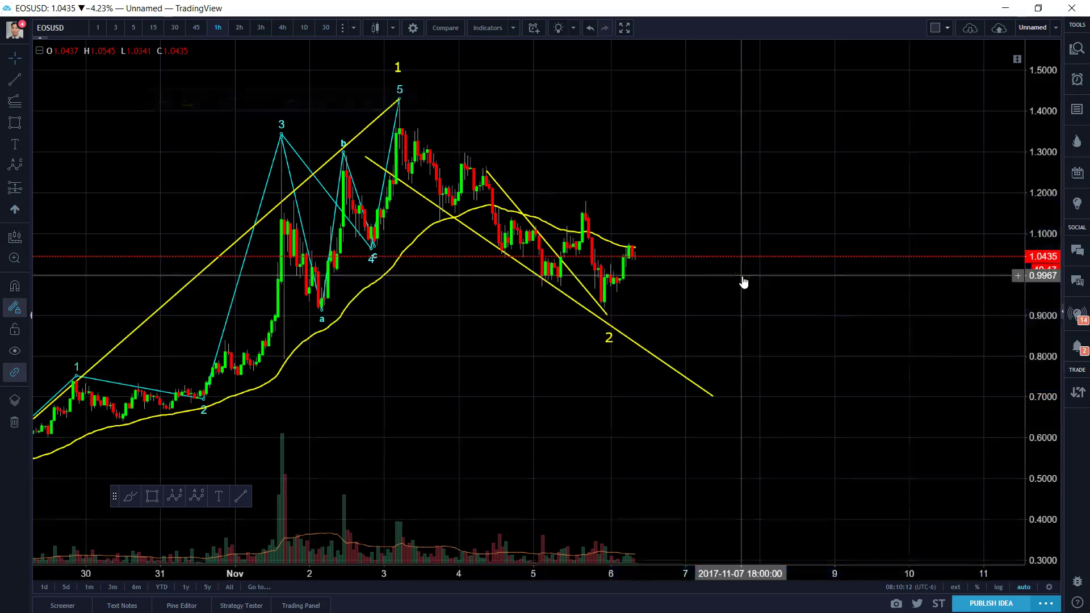
Step: Draw a green triangle between the descending yellow lines, with corners at 1.2564 on November 4, 0.8657 on November 6 and the lower line
{"action": "scroll", "coordinate": [652, 203], "scroll_direction": "up", "scroll_amount": 3}
{"action": "left_click_drag", "start_coordinate": [440, 209], "coordinate": [719, 214]}
{"action": "scroll", "coordinate": [719, 214], "scroll_direction": "up", "scroll_amount": 2}
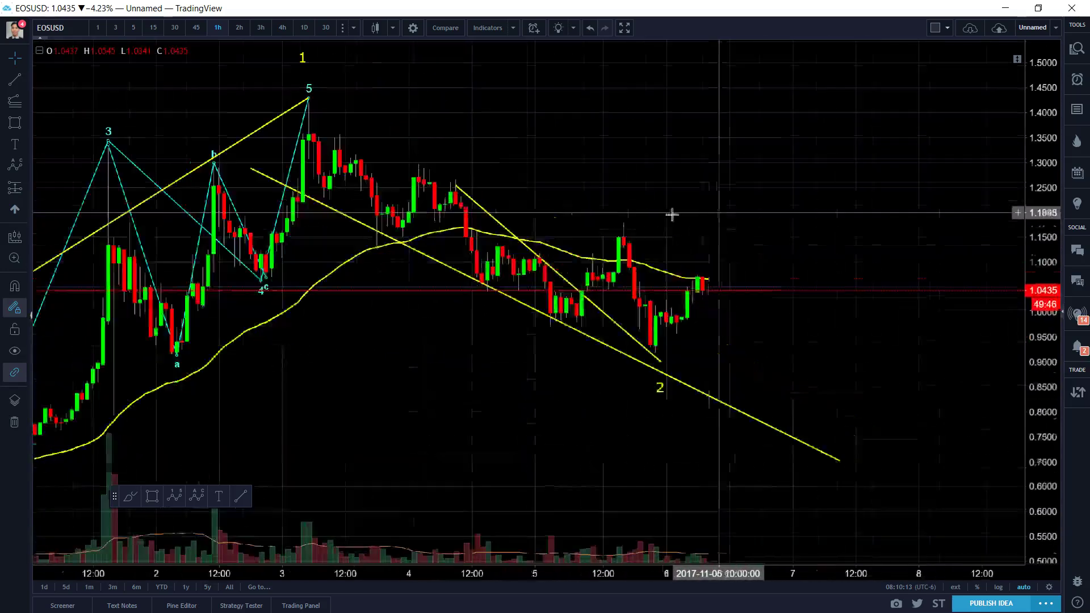
{"action": "left_click", "coordinate": [31, 116]}
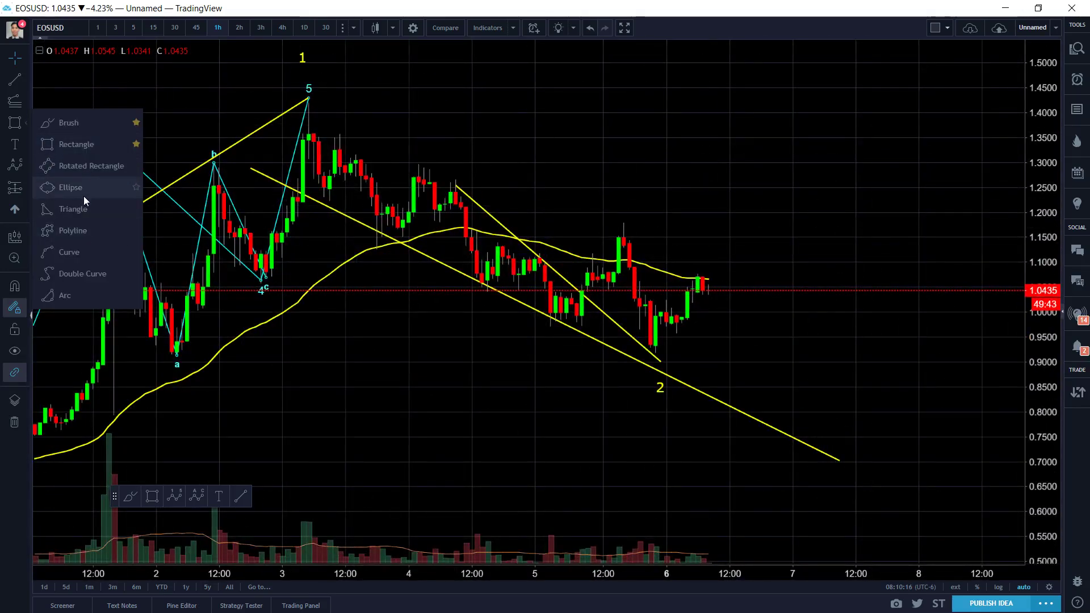
{"action": "left_click", "coordinate": [74, 209]}
{"action": "left_click", "coordinate": [455, 184]}
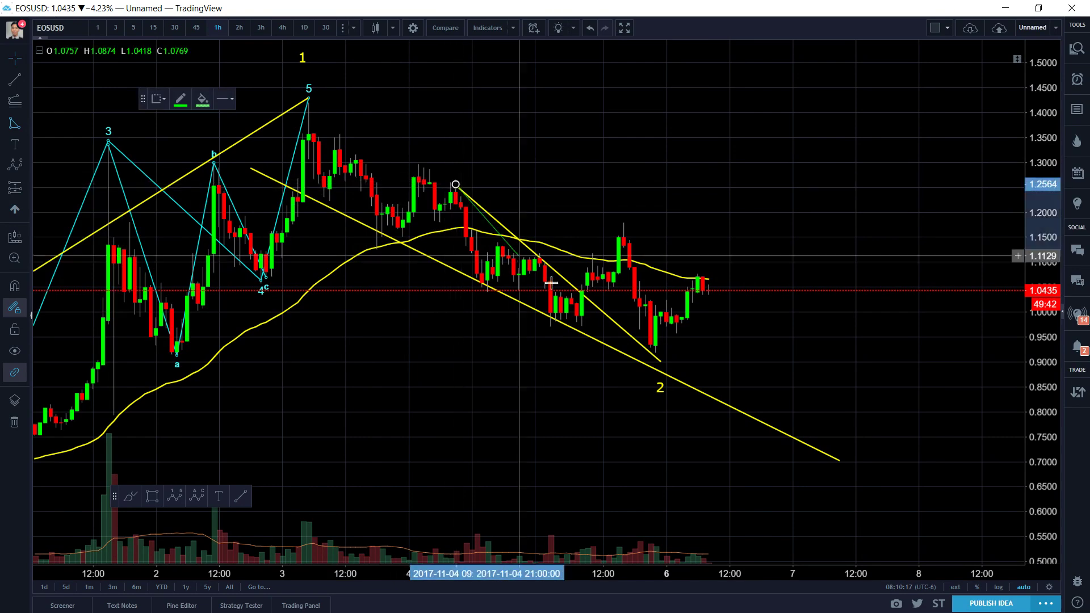
{"action": "left_click", "coordinate": [661, 363]}
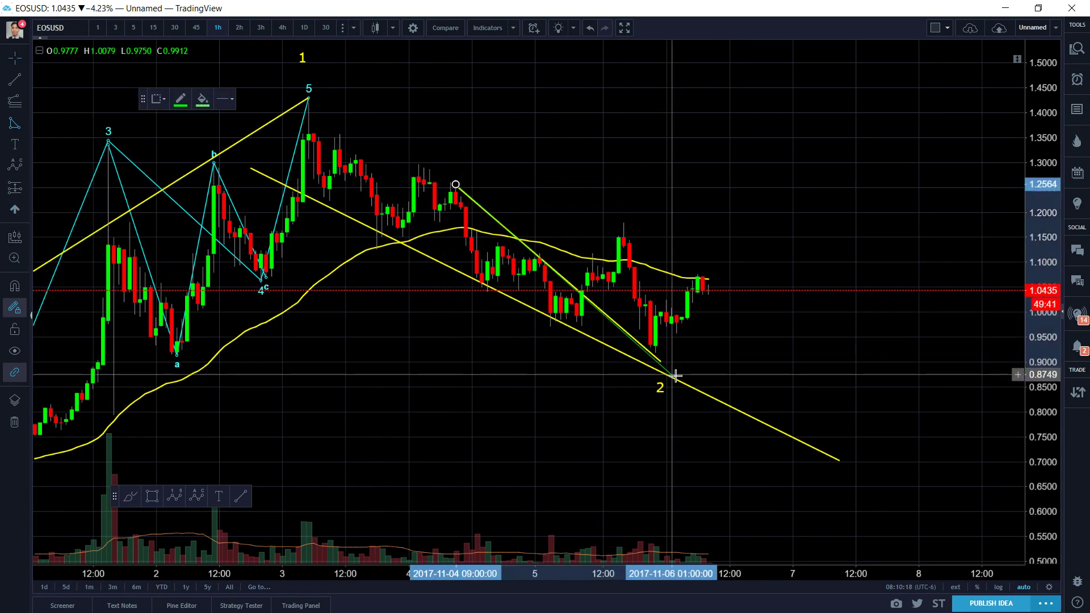
{"action": "left_click", "coordinate": [402, 244]}
Step: Place a price range measurement over the November 4 decline, from 1.2401 to 1.0864
{"action": "left_click_drag", "start_coordinate": [568, 188], "coordinate": [620, 190]}
{"action": "scroll", "coordinate": [620, 189], "scroll_direction": "up", "scroll_amount": 3}
{"action": "left_click_drag", "start_coordinate": [506, 205], "coordinate": [631, 197]}
{"action": "scroll", "coordinate": [632, 198], "scroll_direction": "up", "scroll_amount": 2}
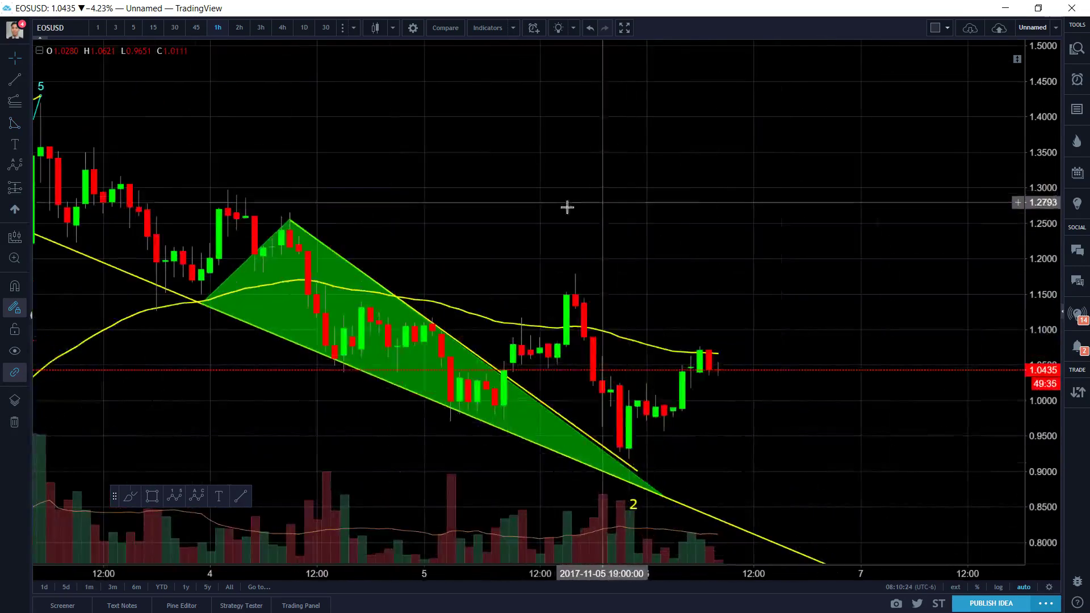
{"action": "left_click_drag", "start_coordinate": [520, 204], "coordinate": [654, 204]}
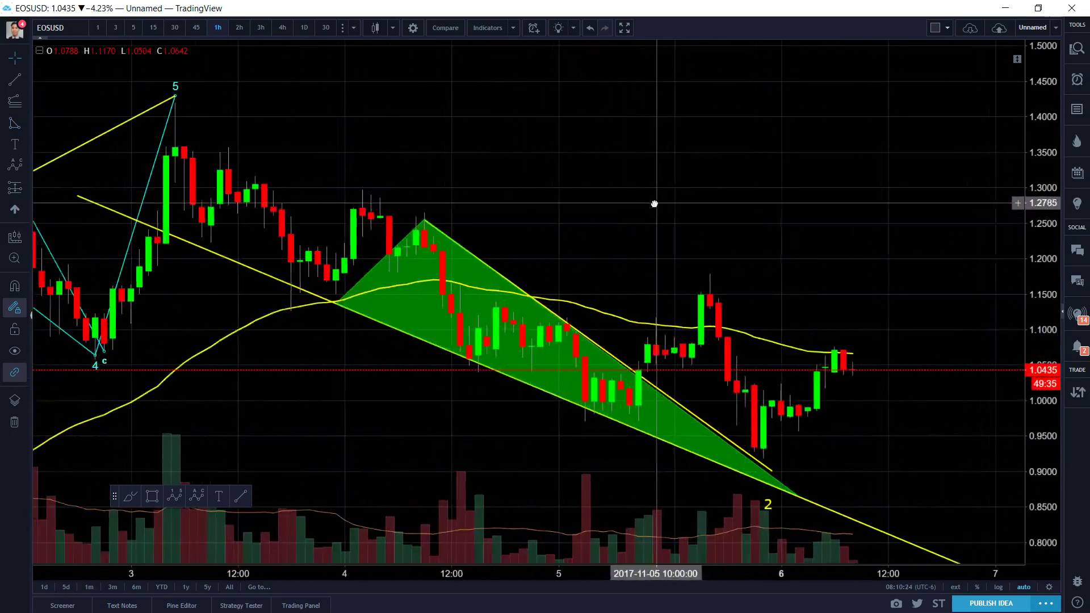
{"action": "left_click", "coordinate": [25, 143]}
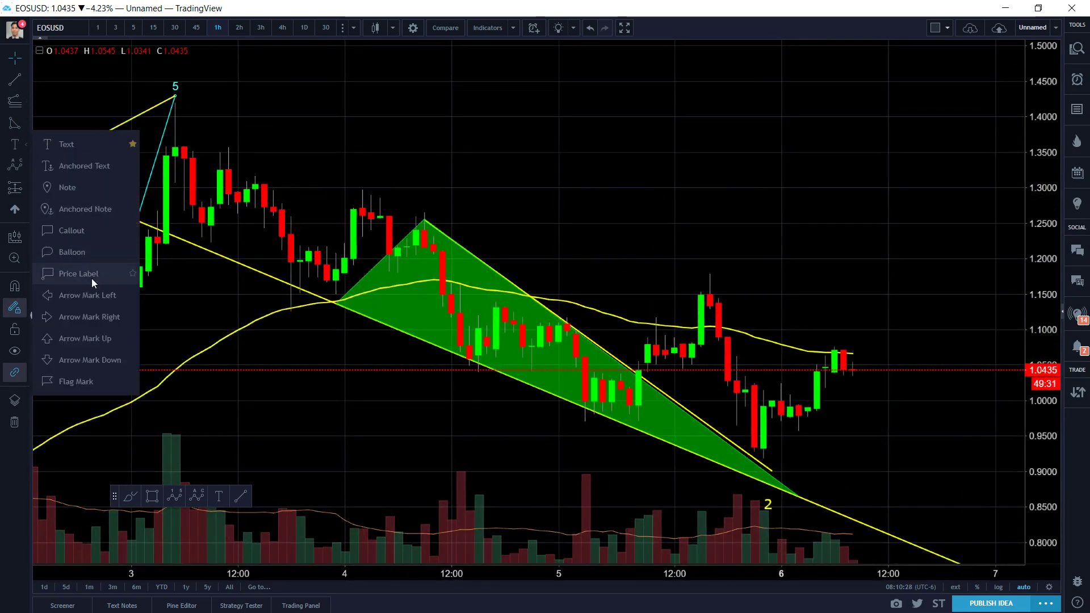
{"action": "left_click", "coordinate": [25, 126]}
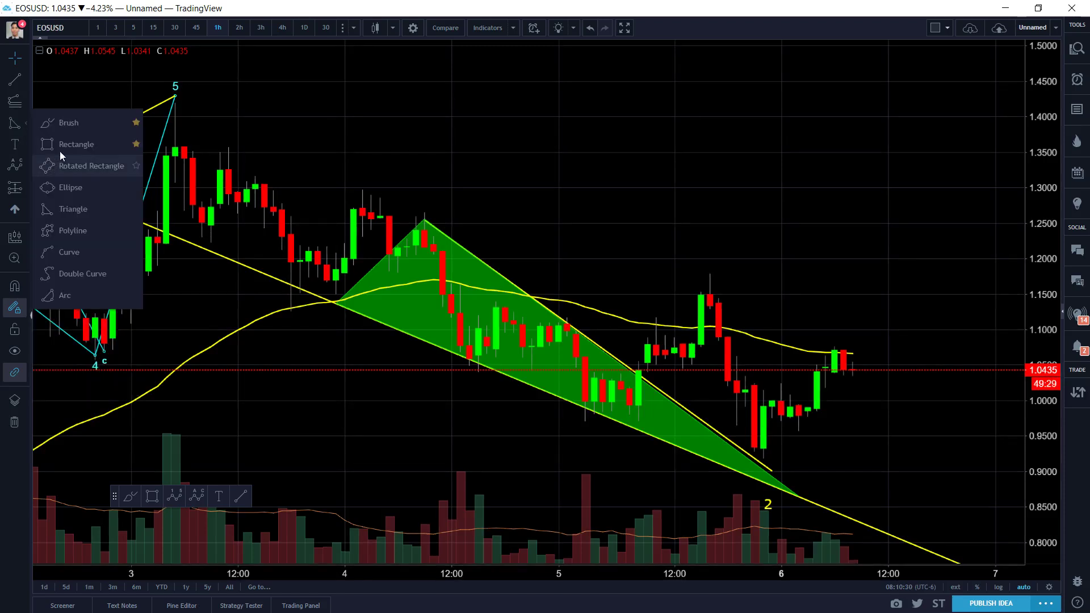
{"action": "left_click", "coordinate": [25, 188]}
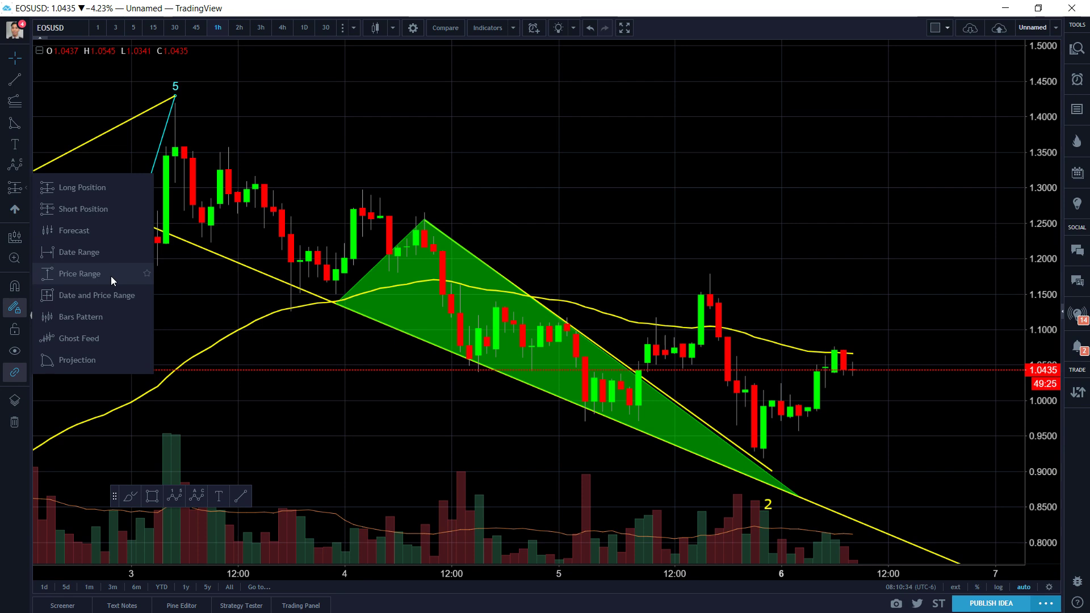
{"action": "left_click", "coordinate": [111, 276]}
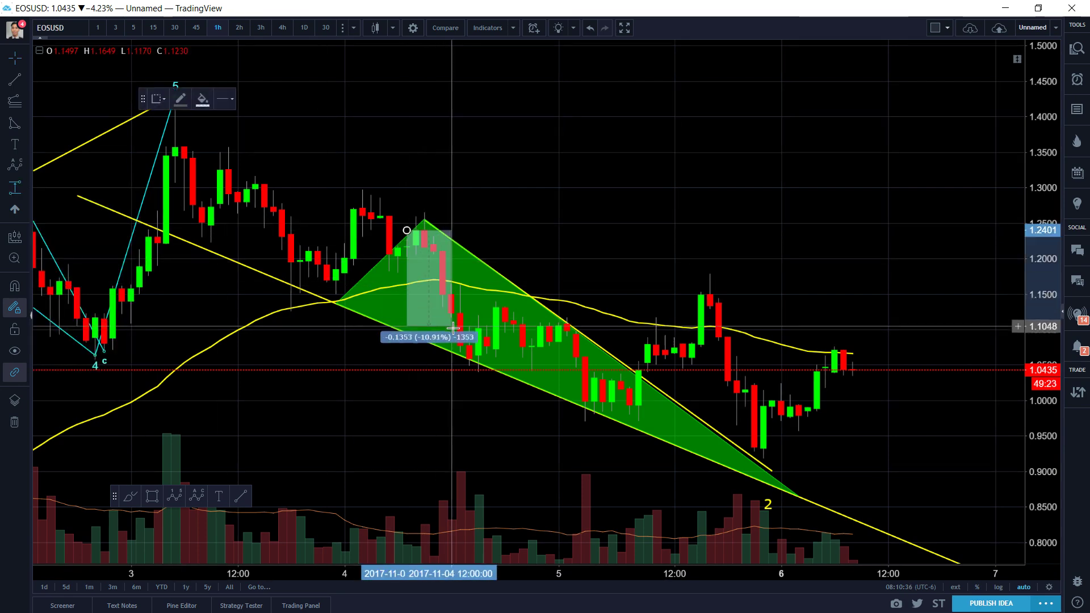
{"action": "left_click", "coordinate": [452, 338]}
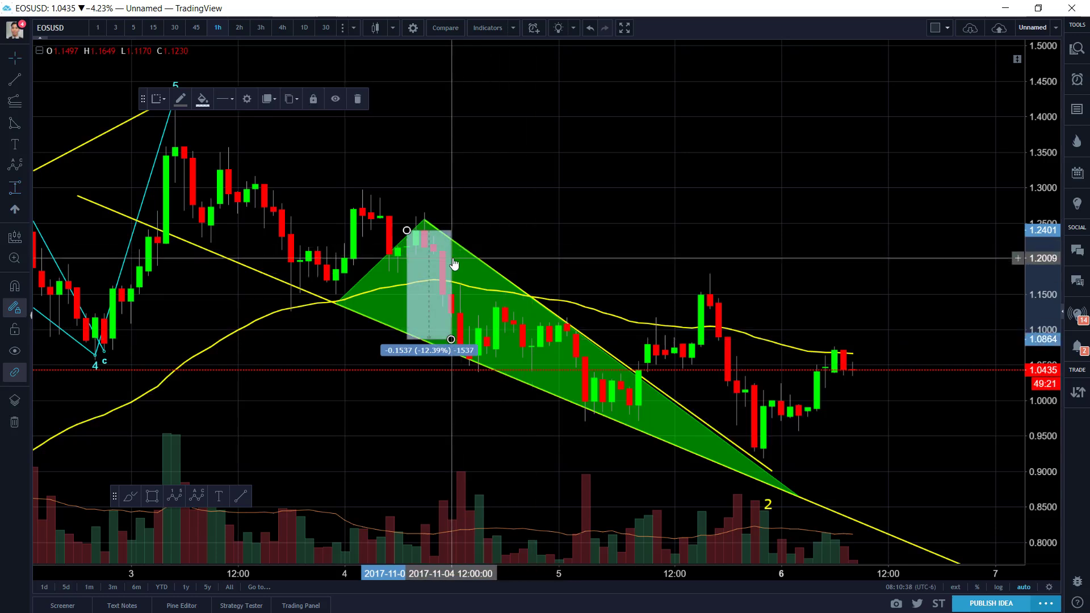
Step: Shift the price range onto the falling candles and resize it to span 1.2033 to about 1.079
{"action": "left_click_drag", "start_coordinate": [454, 261], "coordinate": [479, 261]}
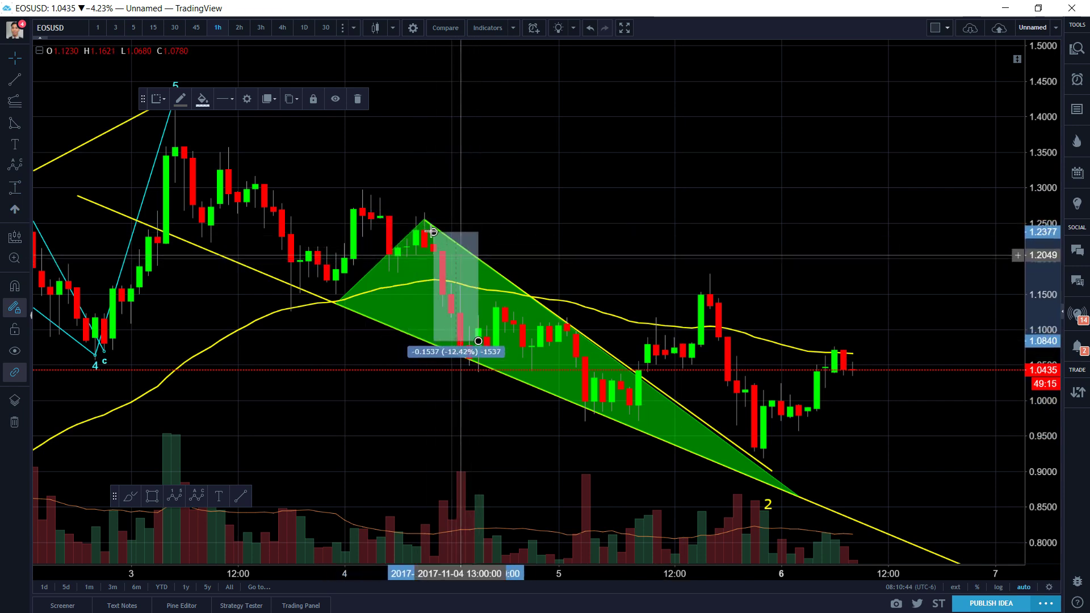
{"action": "left_click_drag", "start_coordinate": [434, 232], "coordinate": [433, 256]}
{"action": "left_click_drag", "start_coordinate": [479, 340], "coordinate": [479, 345]}
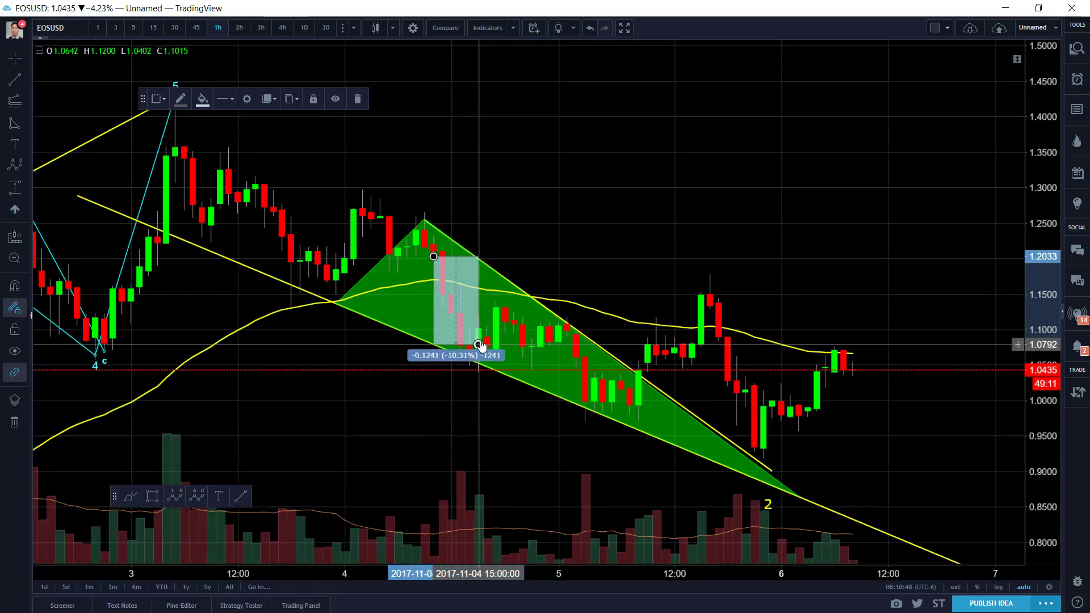
Step: Move the price range between the November 5 breakout candles and the November 4 decline to compare the two price moves
{"action": "left_click_drag", "start_coordinate": [487, 282], "coordinate": [688, 358]}
{"action": "left_click", "coordinate": [632, 247]}
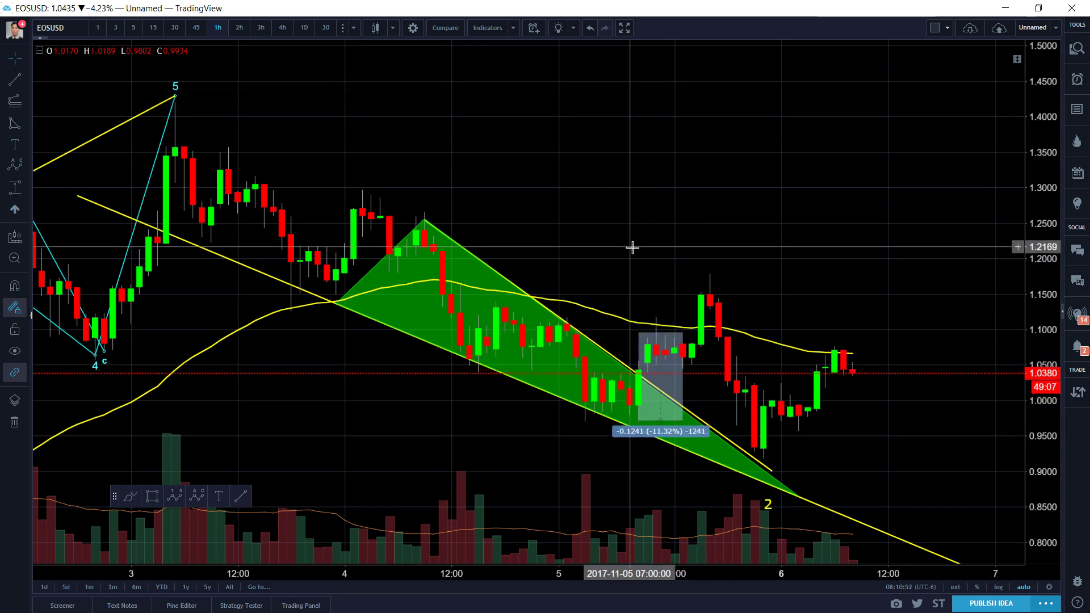
{"action": "scroll", "coordinate": [630, 247], "scroll_direction": "up", "scroll_amount": 4}
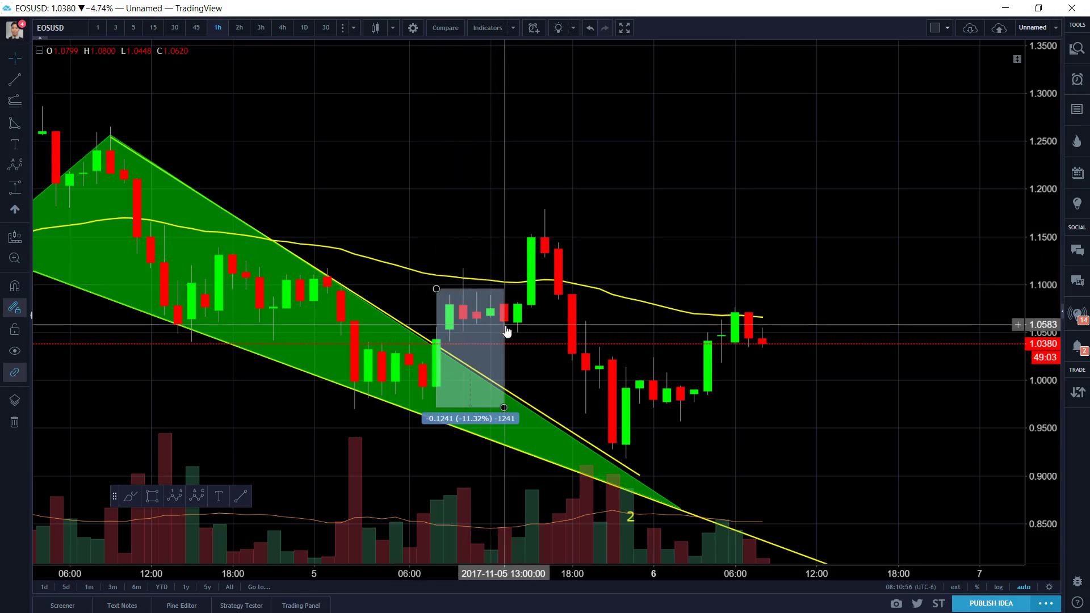
{"action": "left_click_drag", "start_coordinate": [507, 345], "coordinate": [83, 160]}
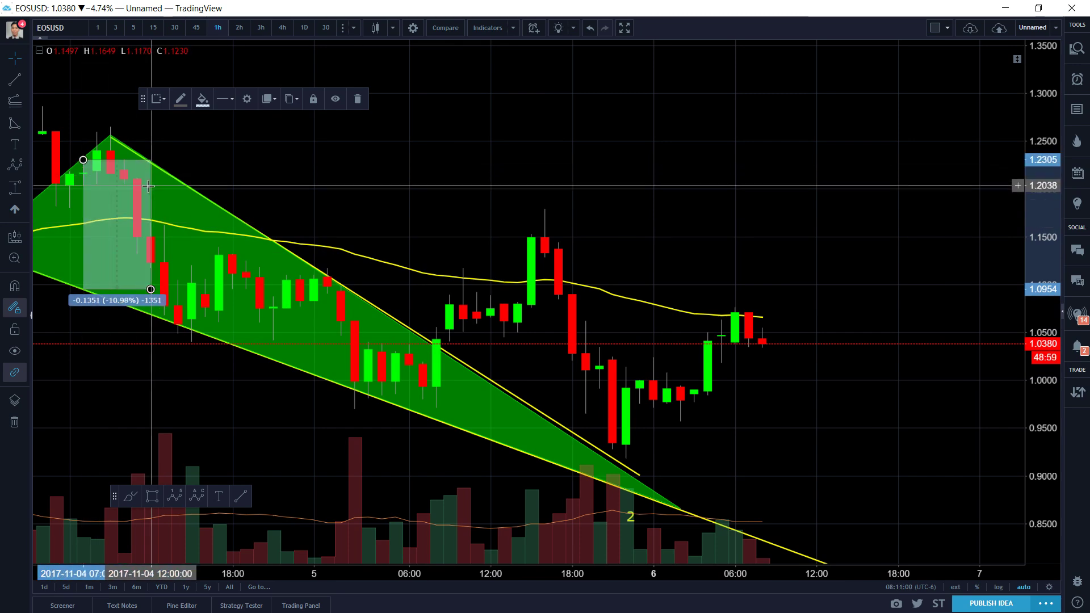
{"action": "left_click_drag", "start_coordinate": [151, 191], "coordinate": [509, 307]}
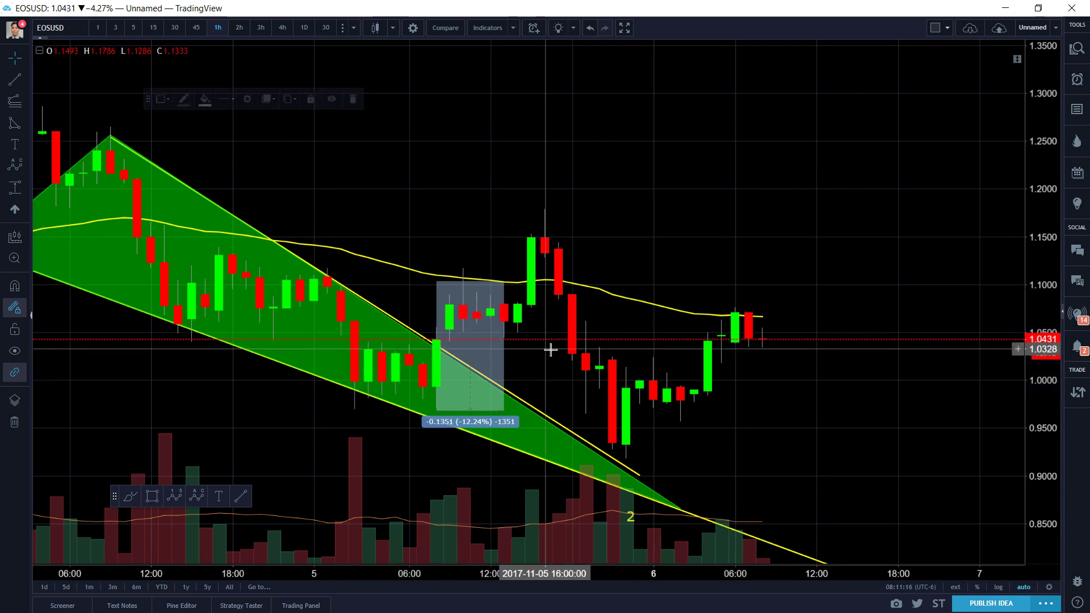
Step: Delete the price range measurement from the November 5 breakout candles
{"action": "left_click", "coordinate": [505, 351]}
{"action": "left_click_drag", "start_coordinate": [504, 351], "coordinate": [547, 341]}
{"action": "key", "text": "Delete"}
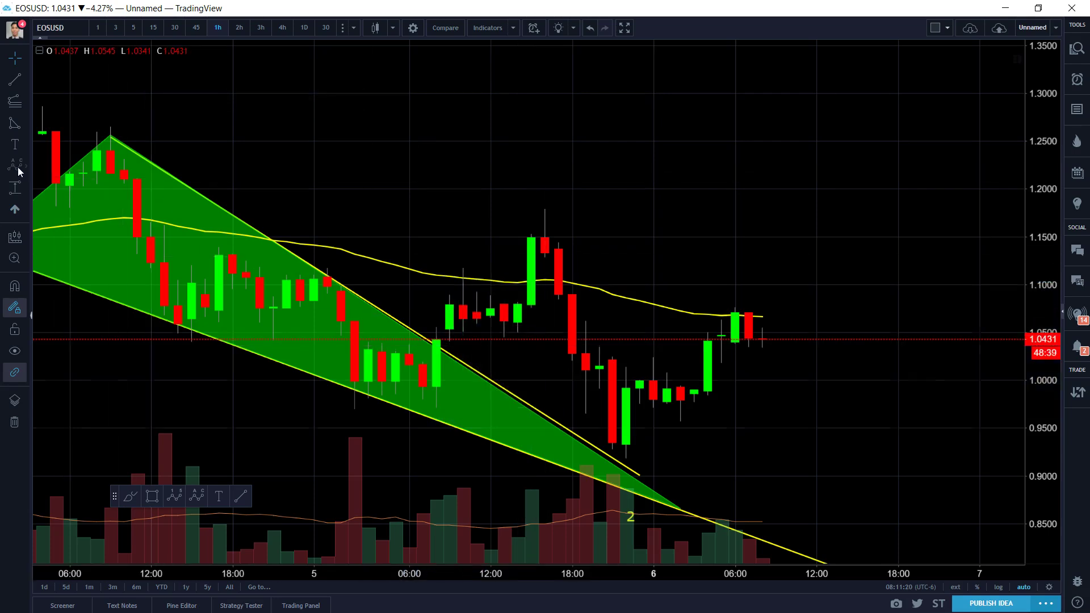
{"action": "left_click", "coordinate": [26, 105]}
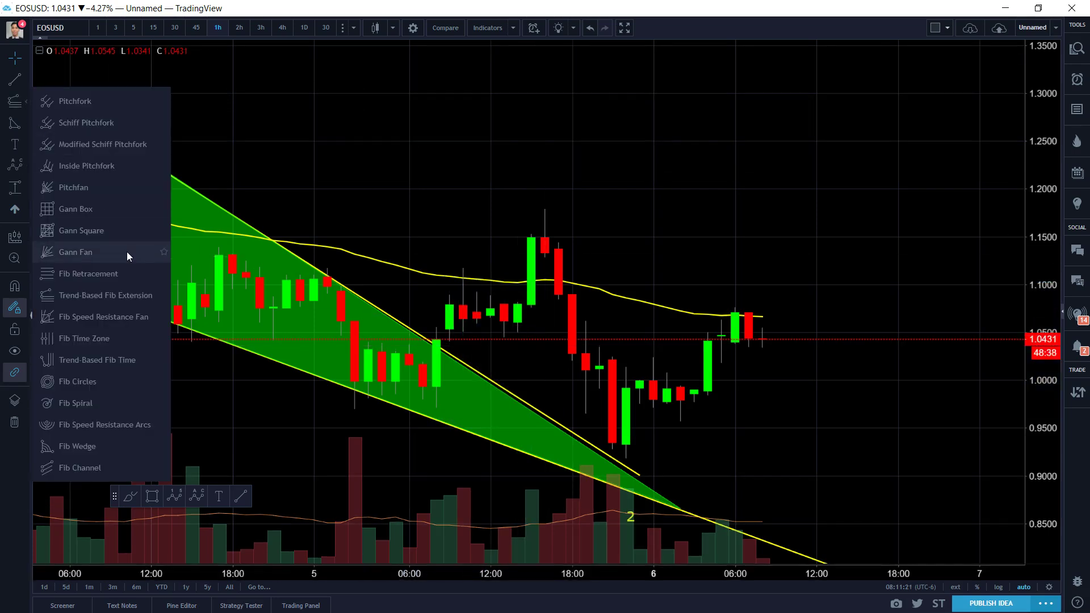
{"action": "left_click", "coordinate": [132, 315]}
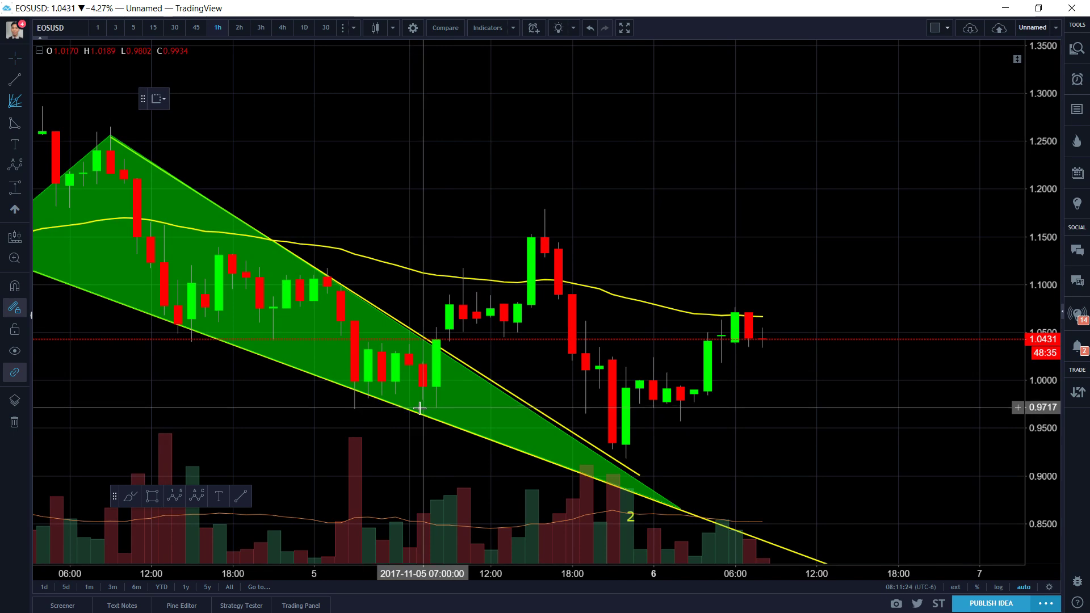
{"action": "left_click", "coordinate": [420, 407]}
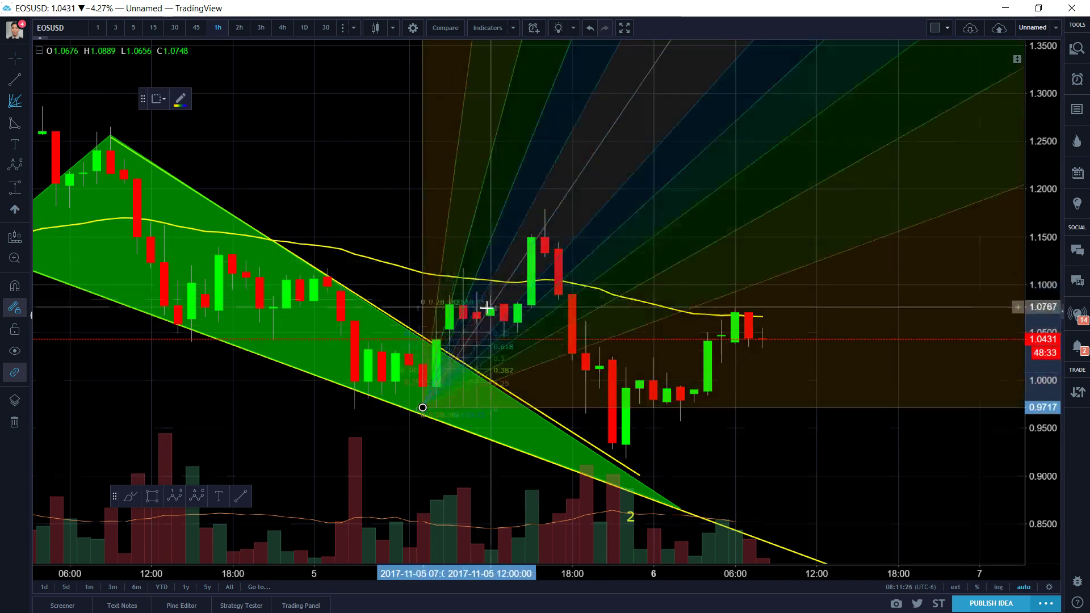
{"action": "key", "text": "Escape"}
Step: Draw a trend-based Fib extension from 0.9705 to 1.1177 on November 5, projected from 1.0447 on November 6
{"action": "left_click", "coordinate": [28, 101]}
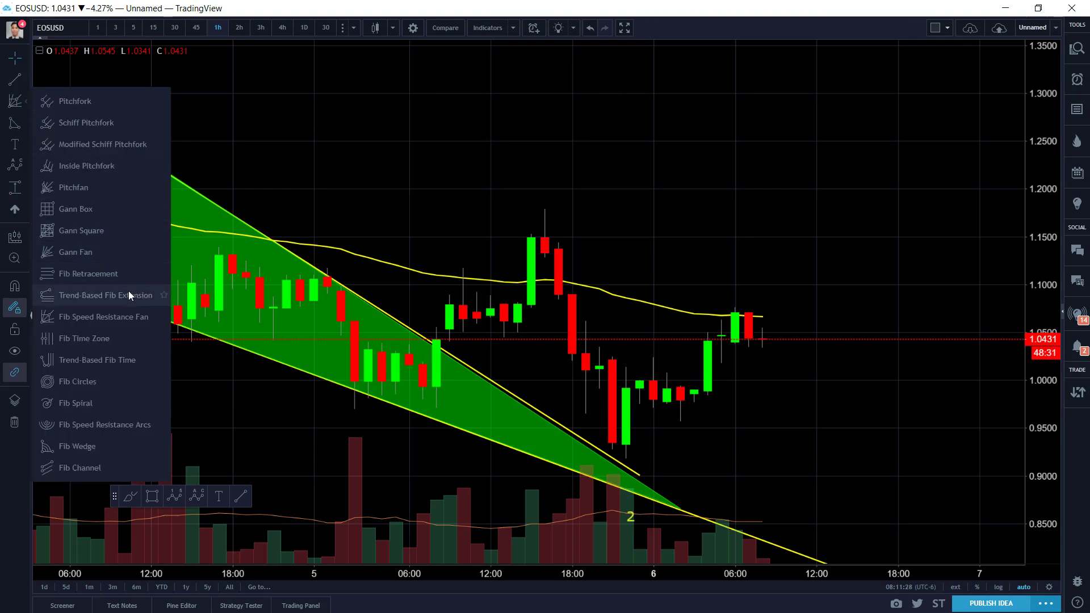
{"action": "left_click", "coordinate": [128, 290]}
{"action": "left_click", "coordinate": [422, 409]}
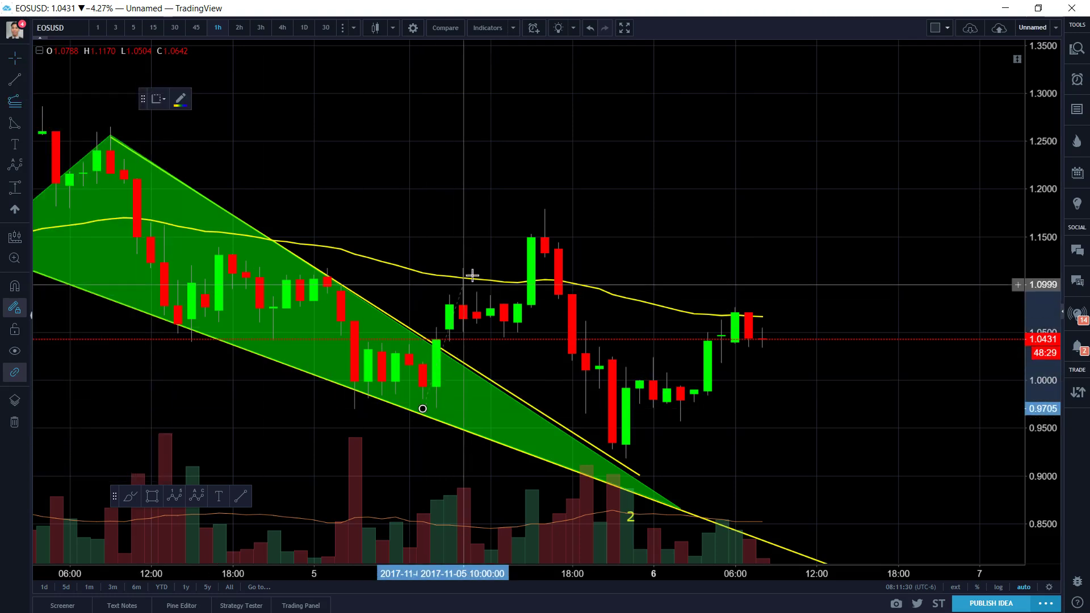
{"action": "left_click", "coordinate": [476, 267]}
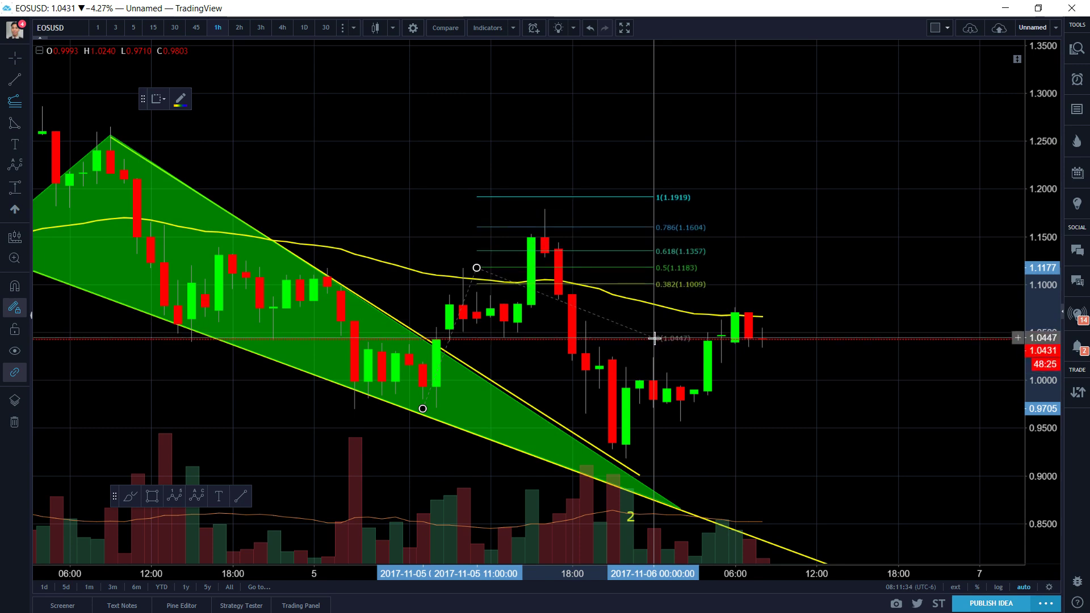
{"action": "left_click", "coordinate": [654, 338]}
{"action": "scroll", "coordinate": [700, 170], "scroll_direction": "down", "scroll_amount": 2}
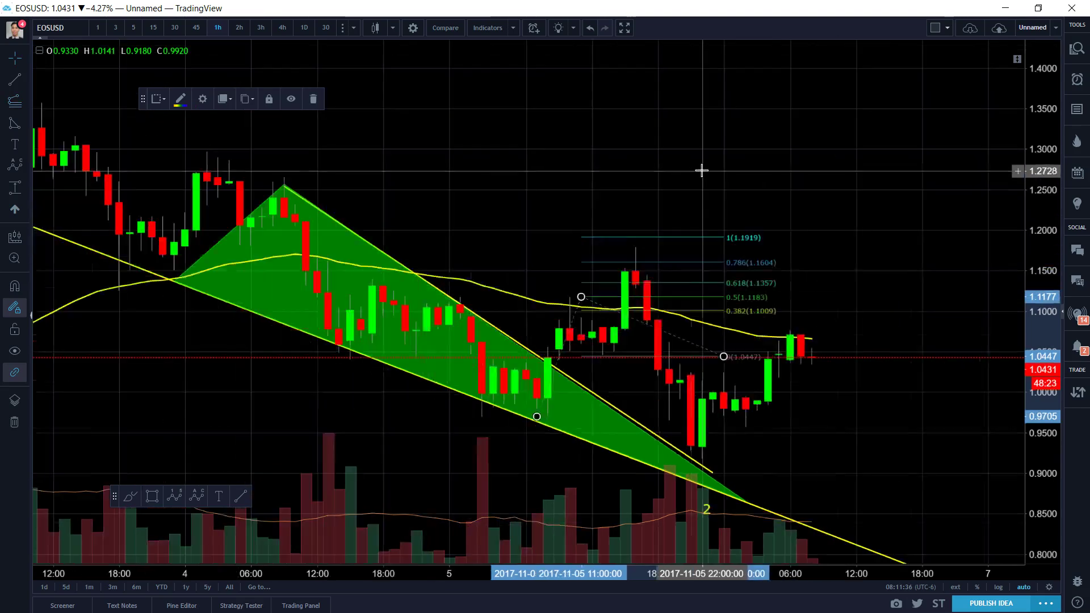
{"action": "scroll", "coordinate": [701, 169], "scroll_direction": "up", "scroll_amount": 3}
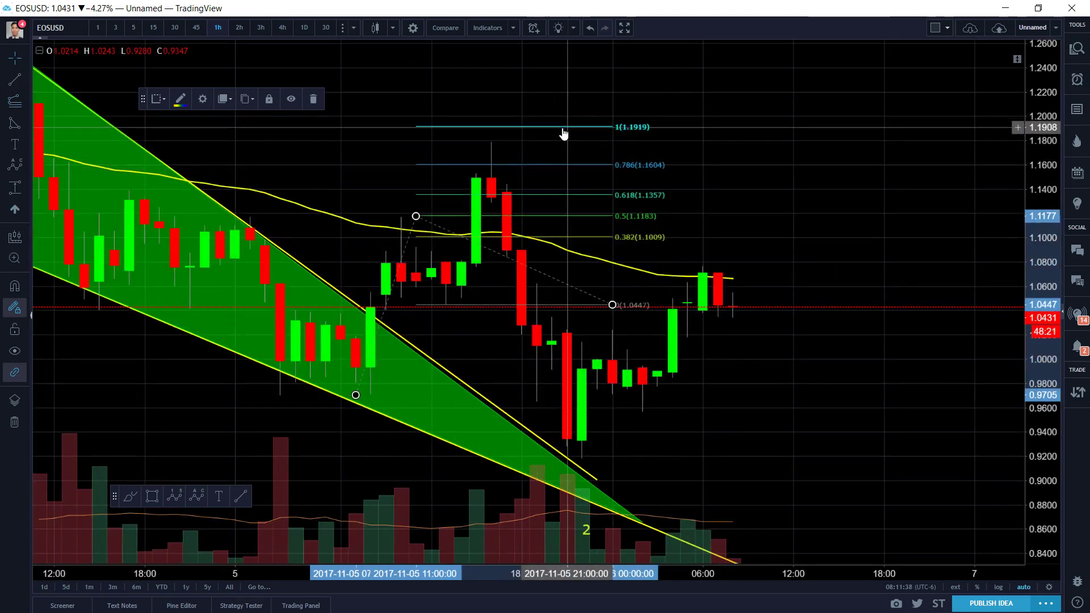
Step: Draw an upper trend line from 1.2769 on November 4 to 1.0768 on November 6
{"action": "scroll", "coordinate": [563, 134], "scroll_direction": "down", "scroll_amount": 2}
{"action": "scroll", "coordinate": [564, 127], "scroll_direction": "down", "scroll_amount": 1}
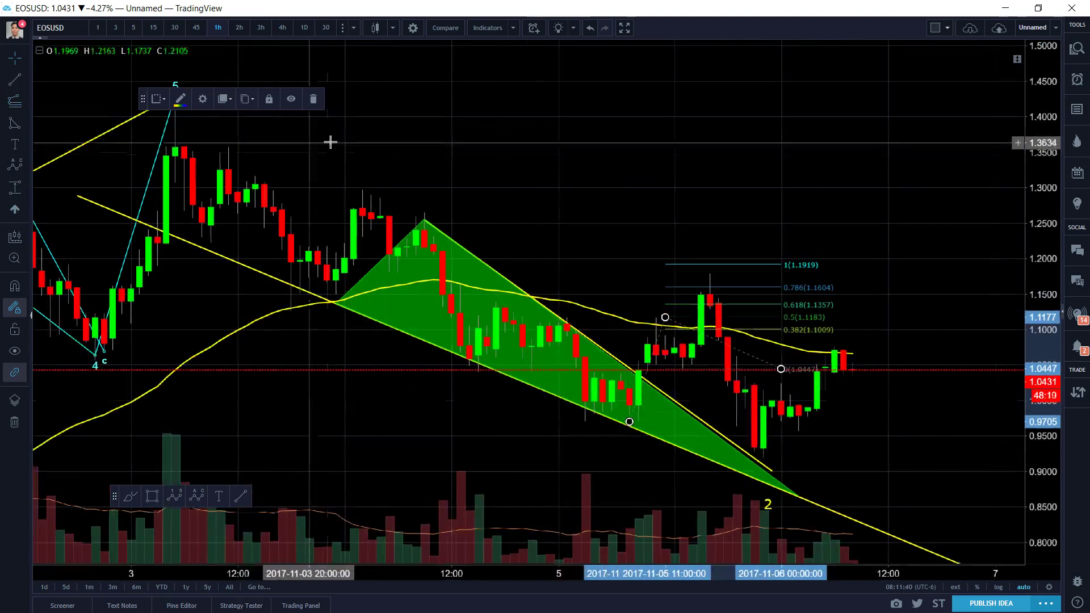
{"action": "left_click", "coordinate": [26, 80]}
{"action": "left_click", "coordinate": [70, 85]}
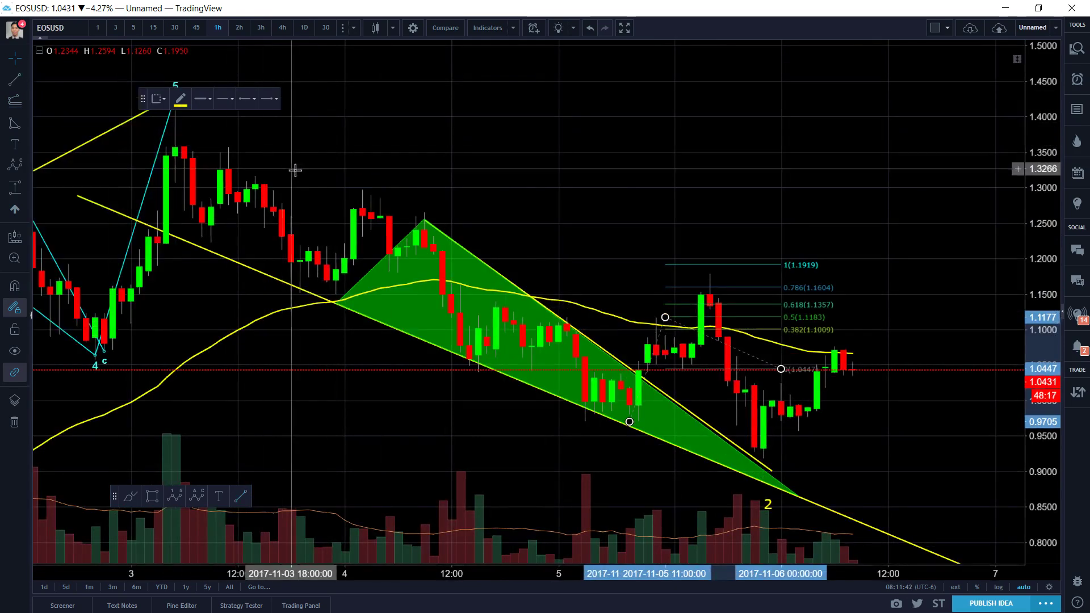
{"action": "left_click", "coordinate": [353, 205]}
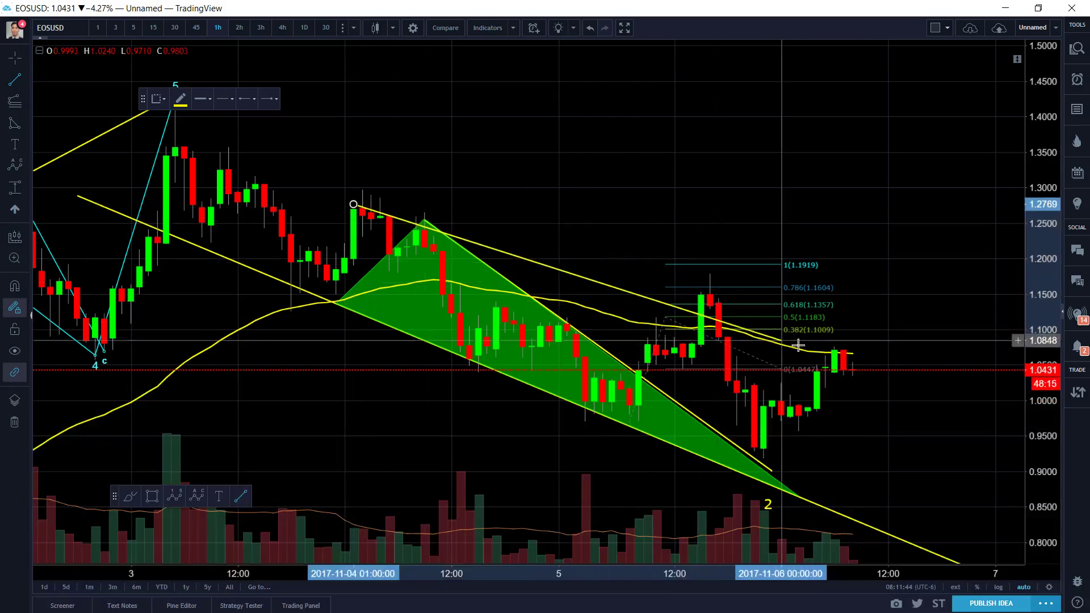
{"action": "left_click", "coordinate": [950, 346]}
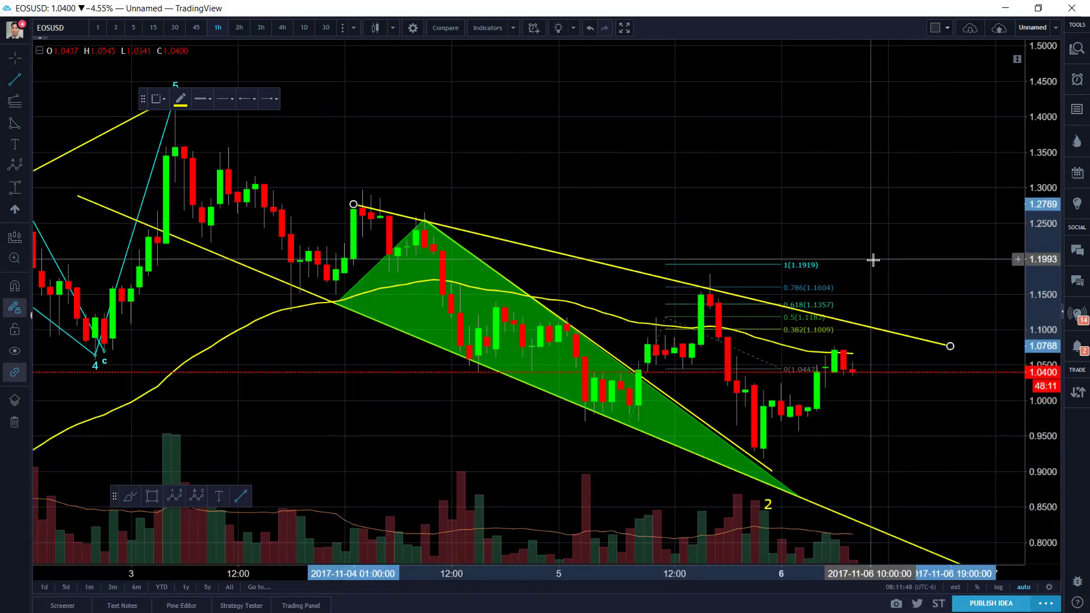
{"action": "left_click", "coordinate": [617, 195]}
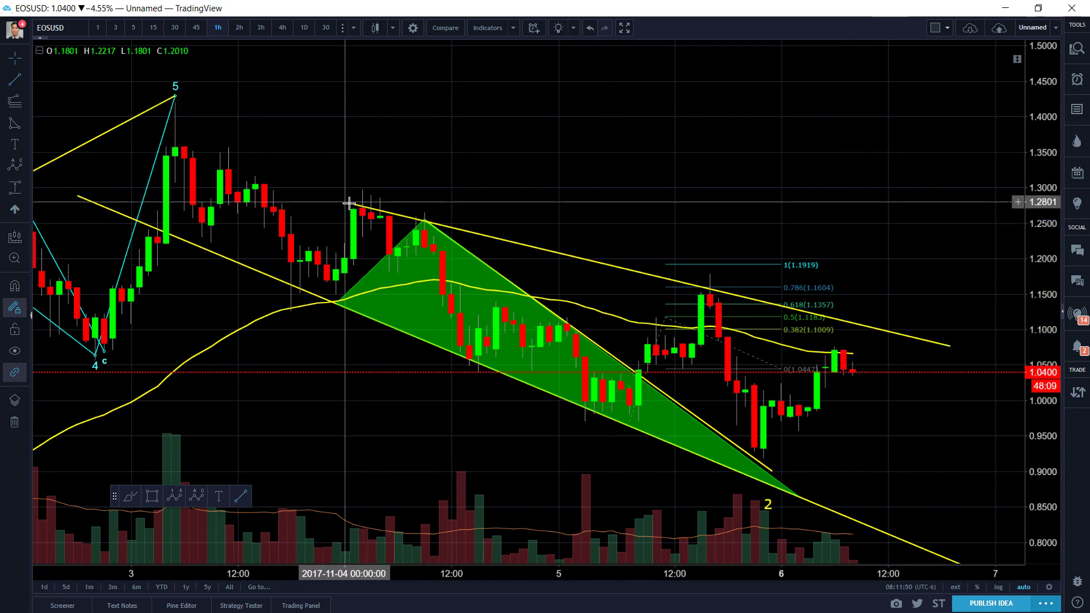
Step: Move the upper trend line's starting point to 1.3370 on November 3 at 08:00
{"action": "left_click_drag", "start_coordinate": [349, 203], "coordinate": [201, 161]}
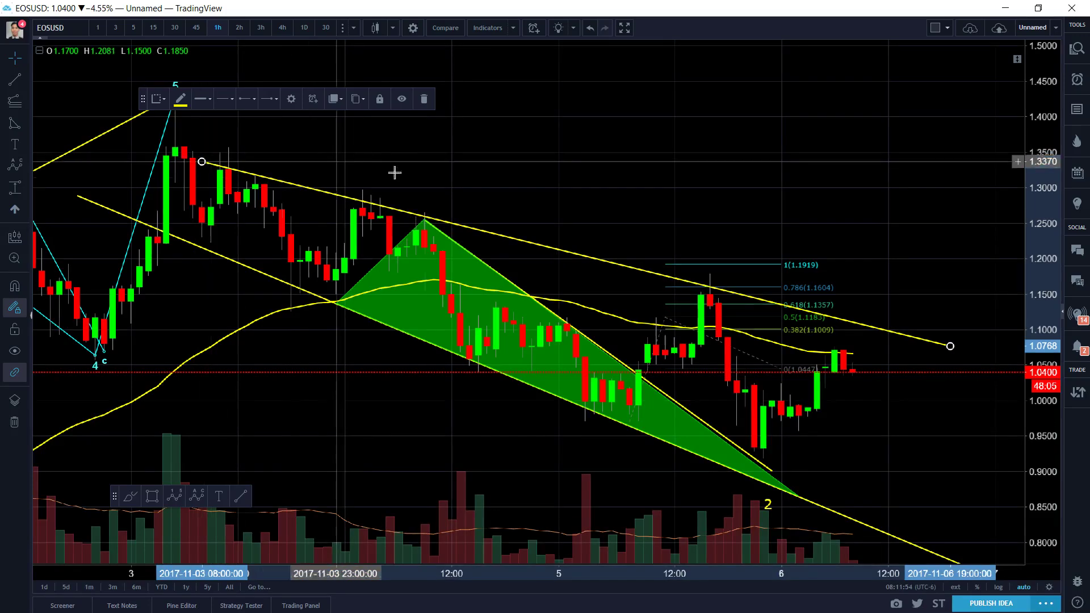
{"action": "scroll", "coordinate": [943, 336], "scroll_direction": "up", "scroll_amount": 5}
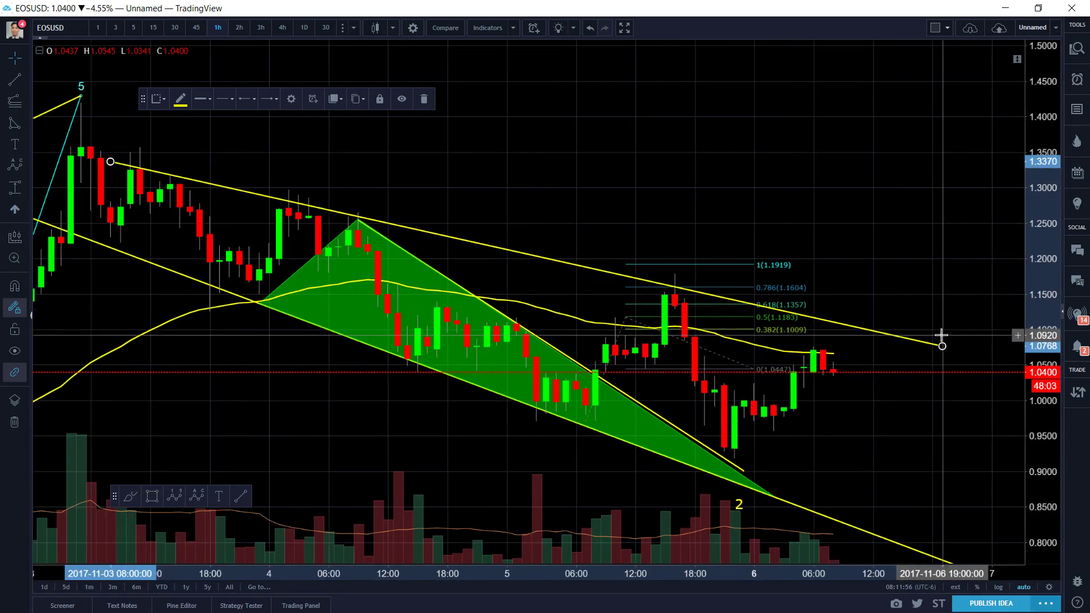
{"action": "left_click_drag", "start_coordinate": [741, 194], "coordinate": [788, 187]}
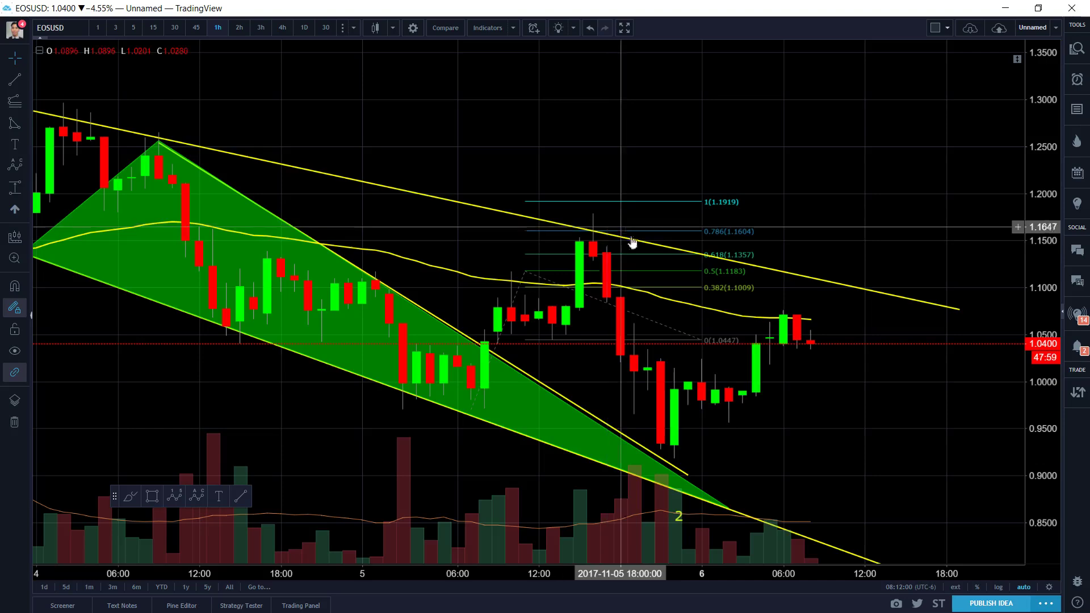
{"action": "scroll", "coordinate": [596, 230], "scroll_direction": "down", "scroll_amount": 1}
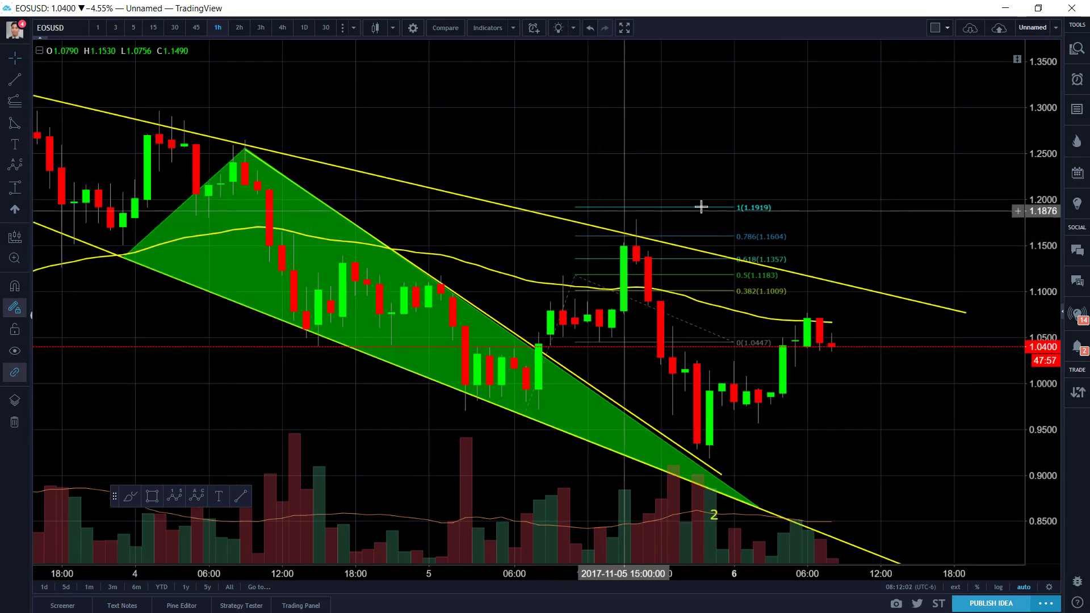
Step: Bring back the indicator panes and examine the wave count on the daily chart
{"action": "left_click_drag", "start_coordinate": [868, 198], "coordinate": [771, 193]}
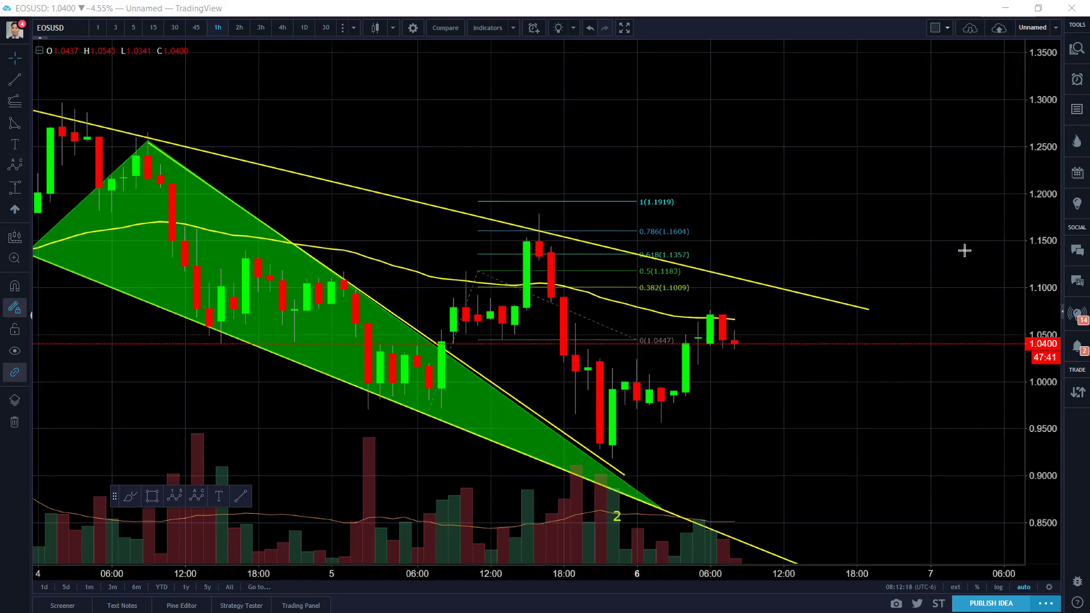
{"action": "double_click", "coordinate": [719, 210]}
{"action": "left_click", "coordinate": [305, 28]}
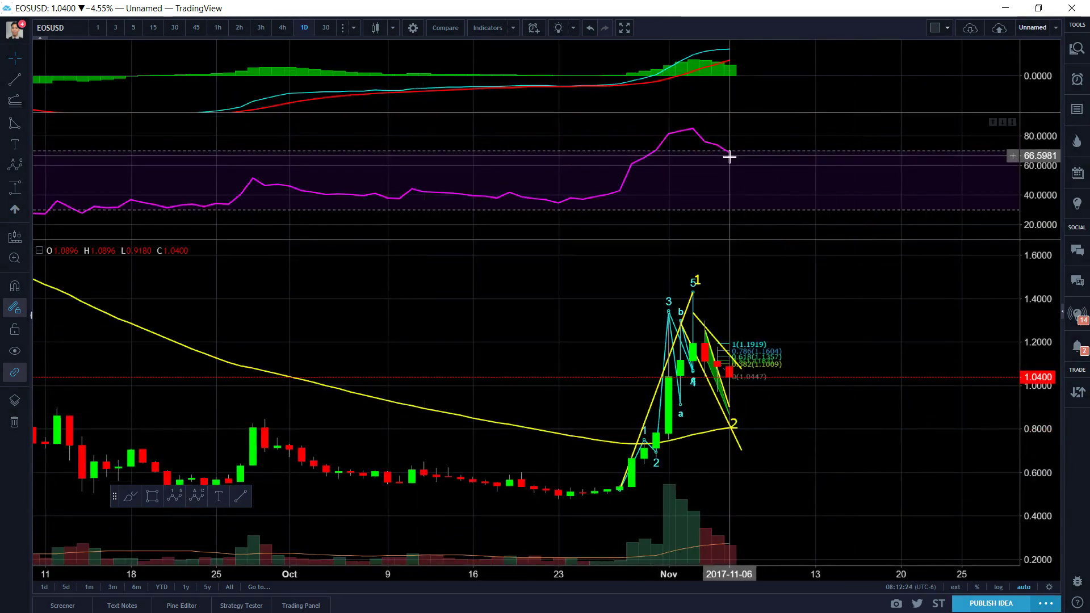
{"action": "scroll", "coordinate": [704, 259], "scroll_direction": "up", "scroll_amount": 3}
{"action": "scroll", "coordinate": [676, 255], "scroll_direction": "down", "scroll_amount": 2}
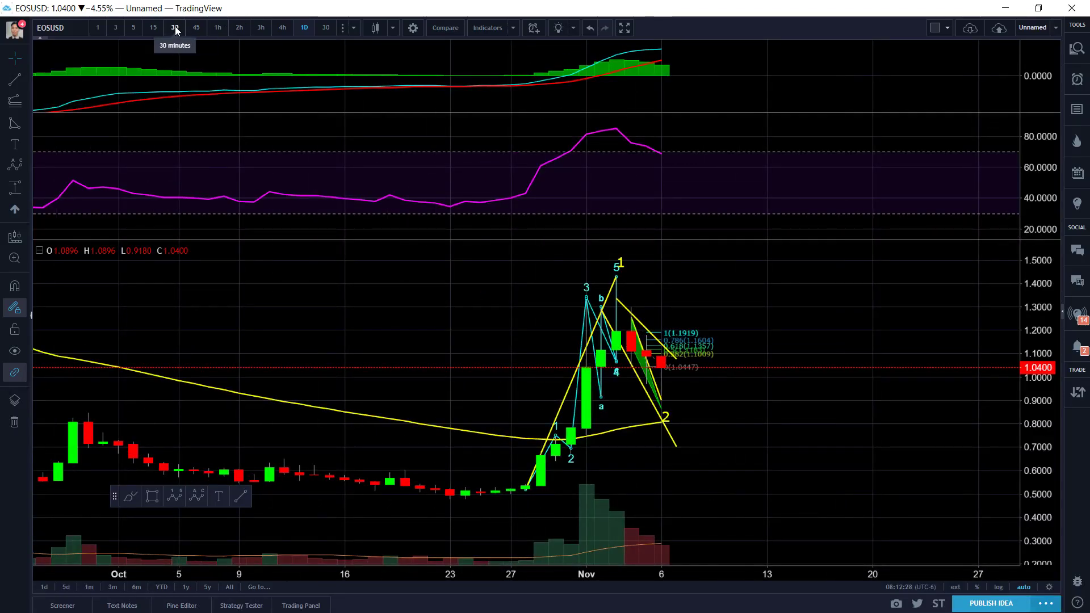
Step: Return to the hourly chart and examine the full wave count against the RSI and MACD from October 25 to November 6
{"action": "left_click", "coordinate": [218, 28]}
{"action": "scroll", "coordinate": [692, 273], "scroll_direction": "down", "scroll_amount": 2}
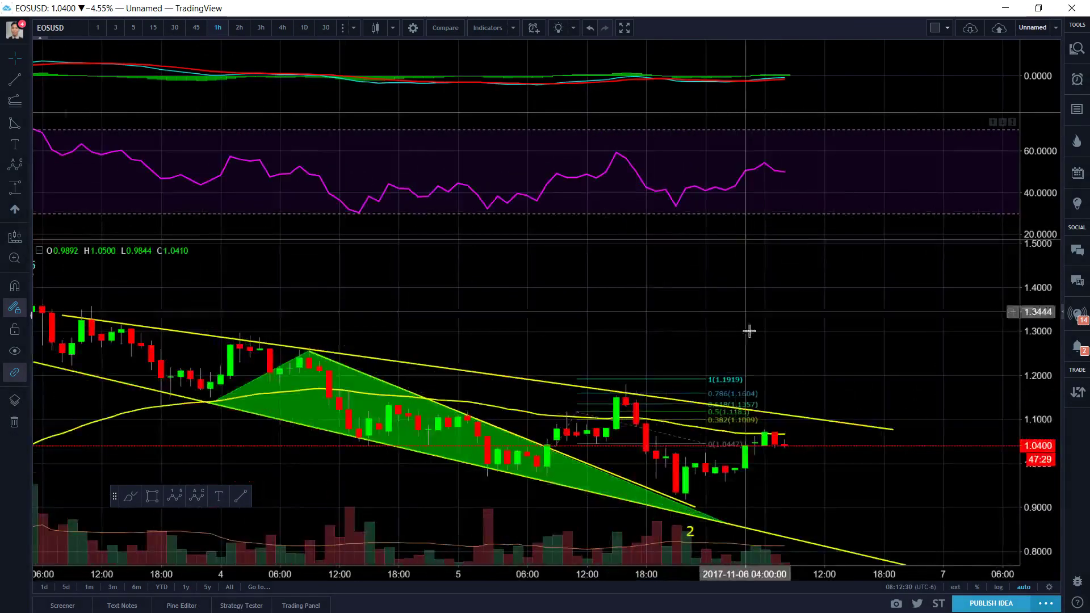
{"action": "scroll", "coordinate": [574, 315], "scroll_direction": "down", "scroll_amount": 4}
{"action": "left_click_drag", "start_coordinate": [454, 292], "coordinate": [786, 308]}
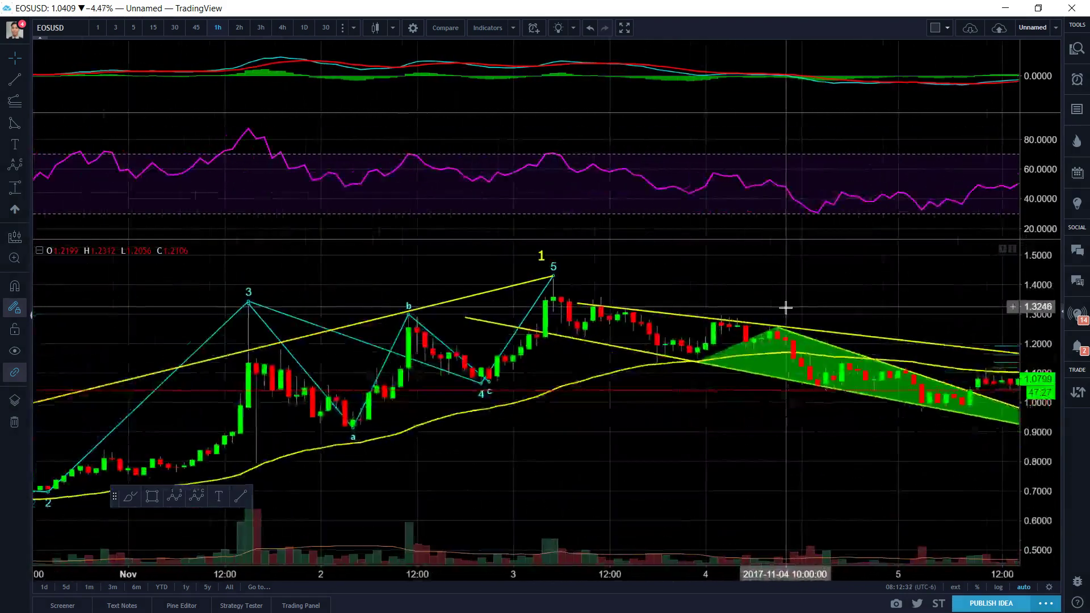
{"action": "scroll", "coordinate": [754, 295], "scroll_direction": "up", "scroll_amount": 3}
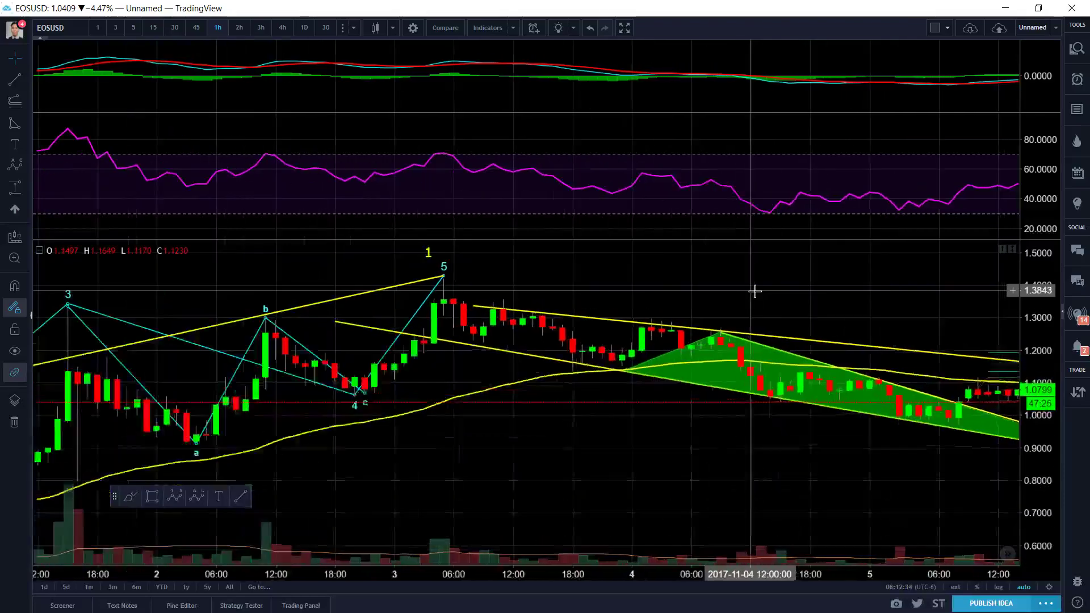
{"action": "scroll", "coordinate": [591, 273], "scroll_direction": "down", "scroll_amount": 3}
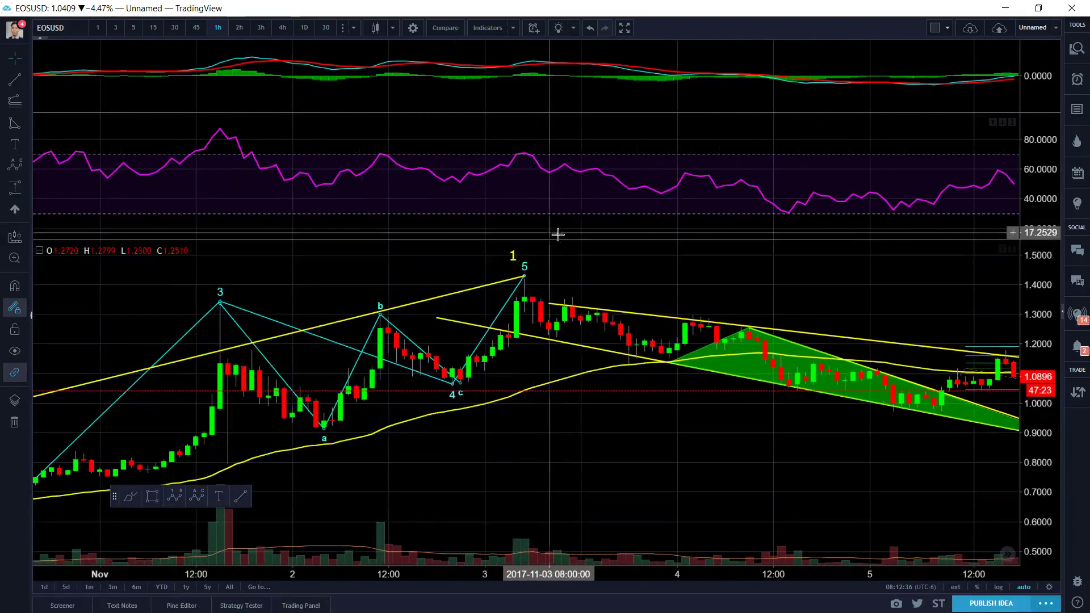
{"action": "scroll", "coordinate": [319, 499], "scroll_direction": "down", "scroll_amount": 5}
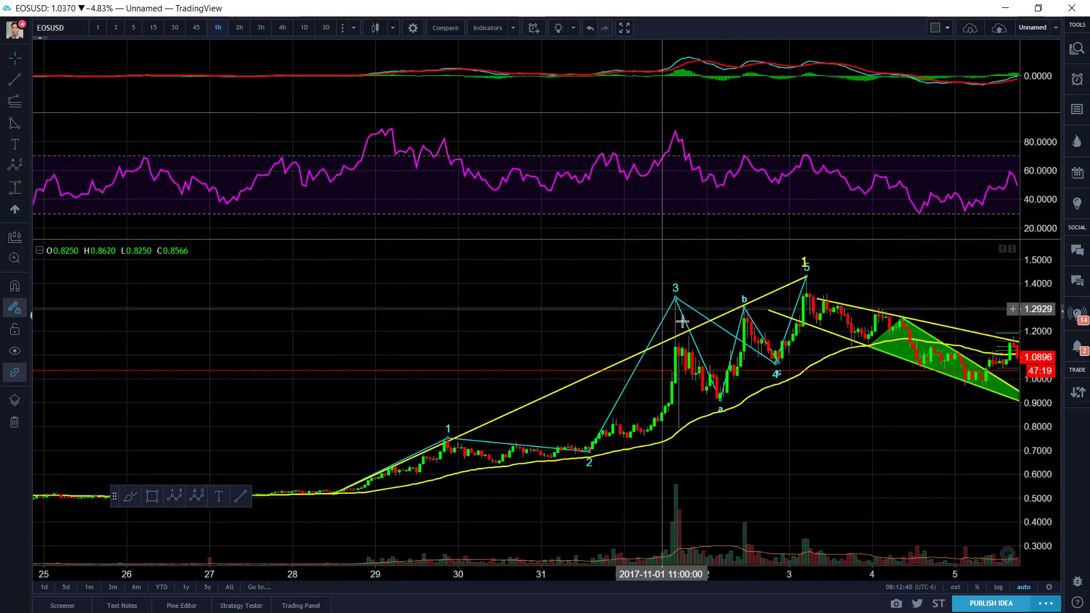
{"action": "scroll", "coordinate": [698, 248], "scroll_direction": "up", "scroll_amount": 6}
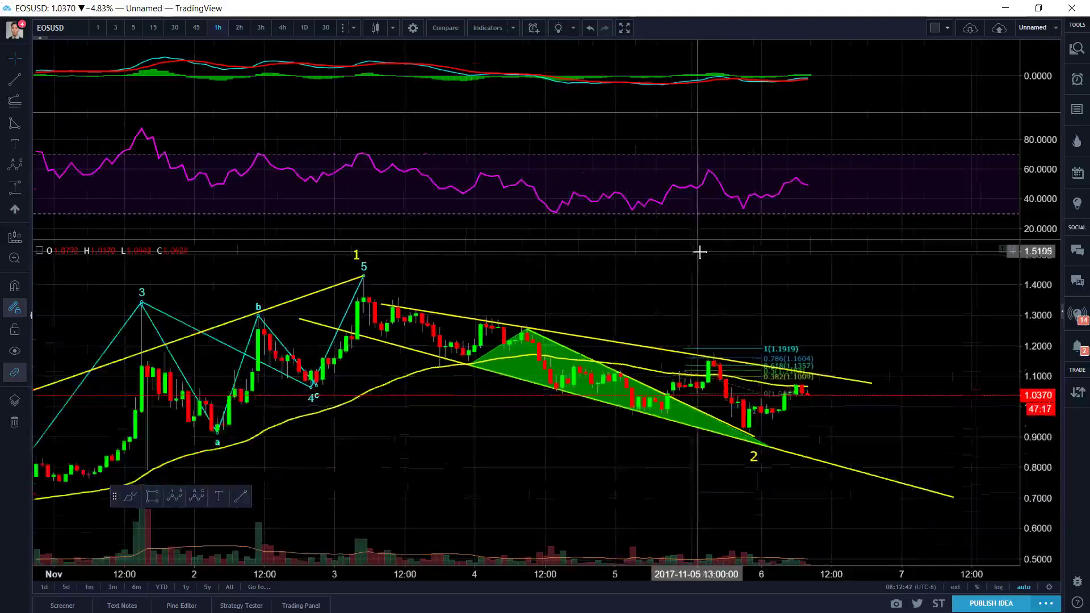
{"action": "scroll", "coordinate": [528, 281], "scroll_direction": "up", "scroll_amount": 3}
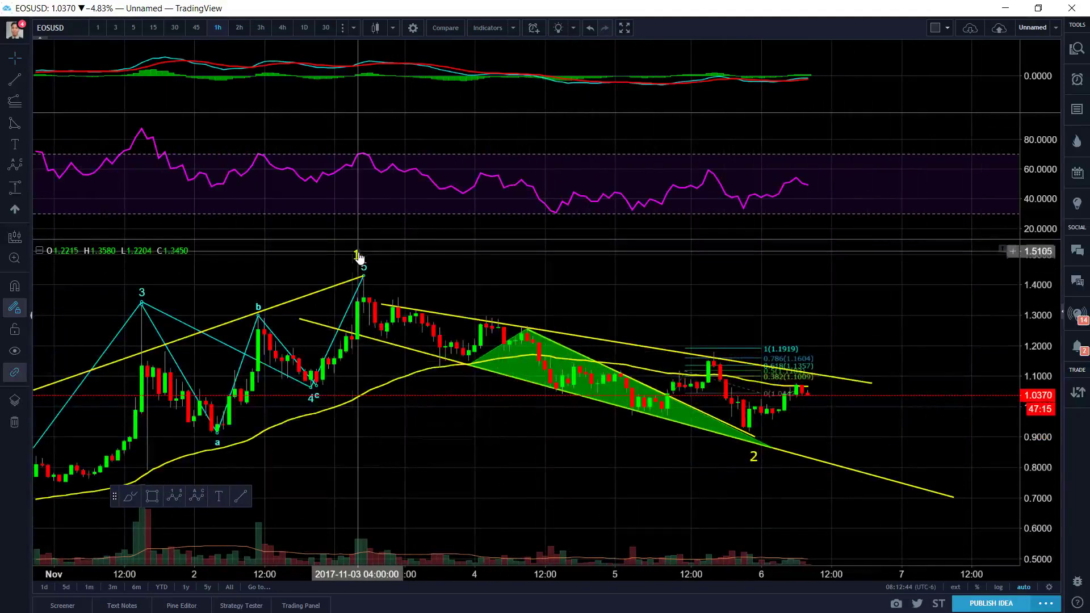
Step: Maximize the price pane and place a short position at the wave 5 high with entry 1.4297 and stop 1.4676
{"action": "double_click", "coordinate": [529, 273]}
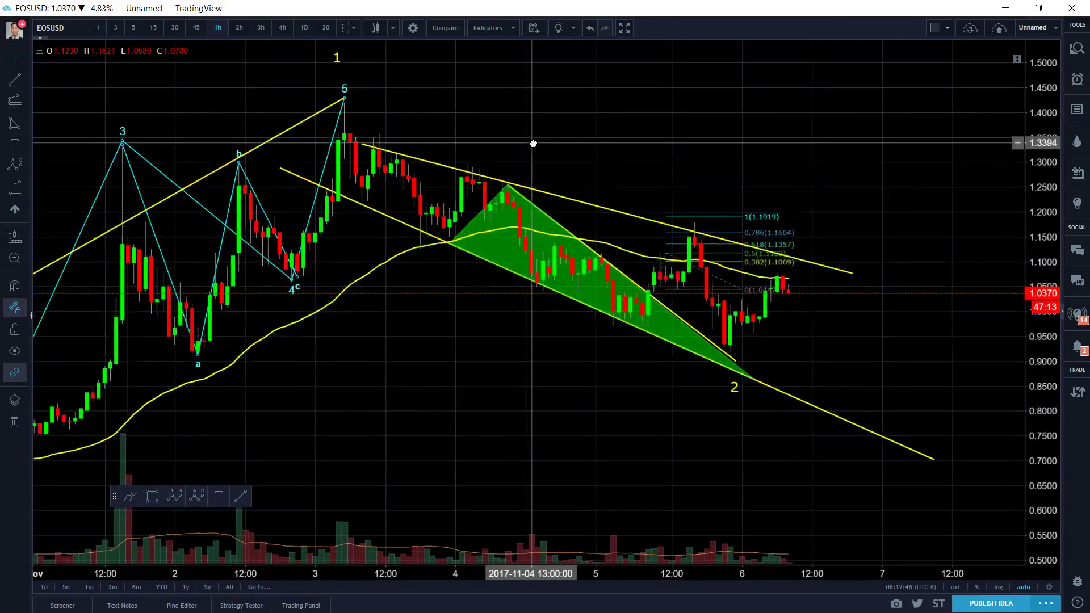
{"action": "left_click", "coordinate": [25, 186]}
{"action": "left_click", "coordinate": [62, 208]}
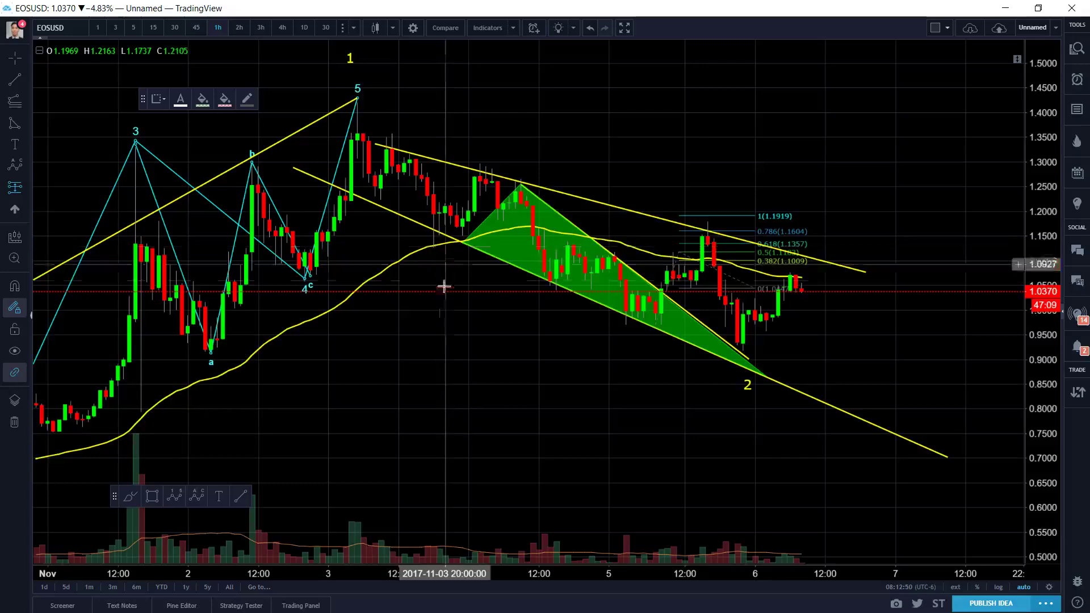
{"action": "left_click", "coordinate": [443, 286]}
{"action": "mouse_move", "coordinate": [455, 272]}
{"action": "left_mouse_down"}
{"action": "mouse_move", "coordinate": [413, 138]}
{"action": "mouse_move", "coordinate": [363, 141]}
{"action": "left_mouse_up"}
{"action": "left_click_drag", "start_coordinate": [363, 77], "coordinate": [392, 81]}
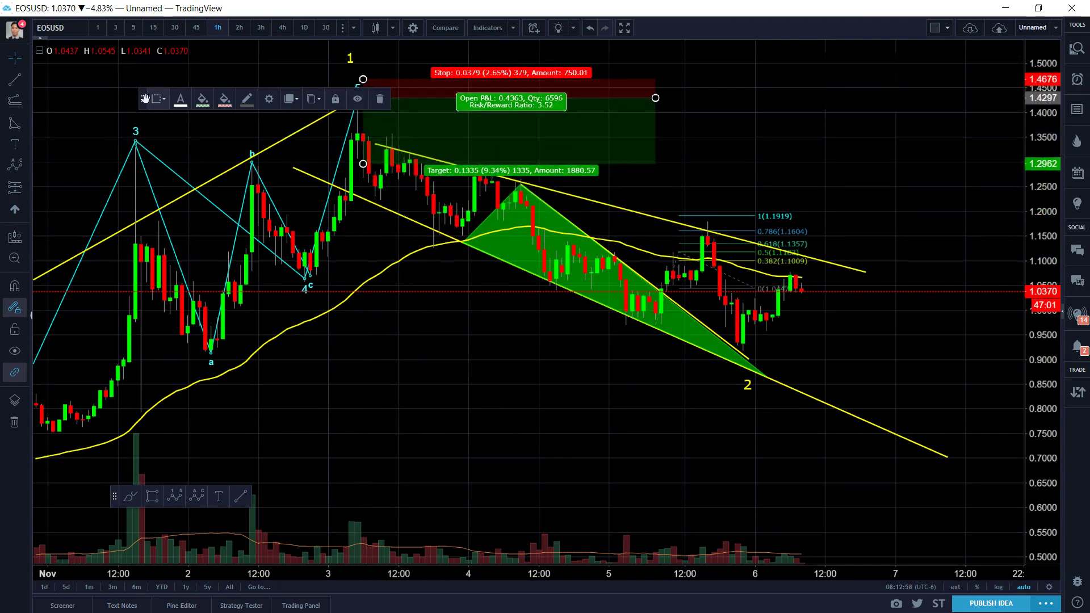
Step: Extend the short position's target down to 1.1433
{"action": "left_click_drag", "start_coordinate": [144, 99], "coordinate": [83, 88]}
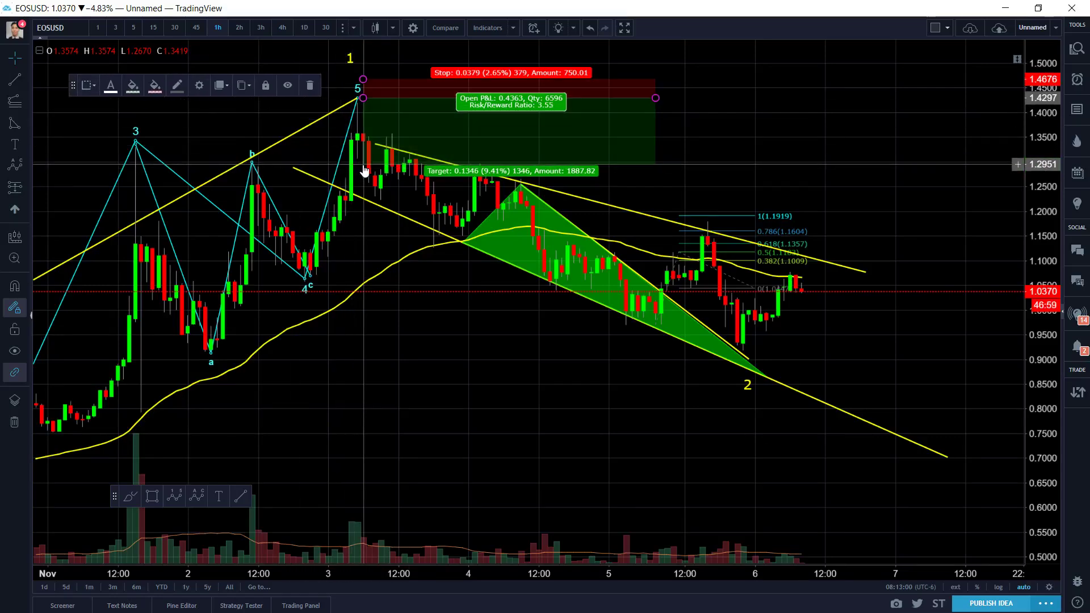
{"action": "left_click_drag", "start_coordinate": [363, 164], "coordinate": [371, 241]}
{"action": "scroll", "coordinate": [390, 309], "scroll_direction": "down", "scroll_amount": 1}
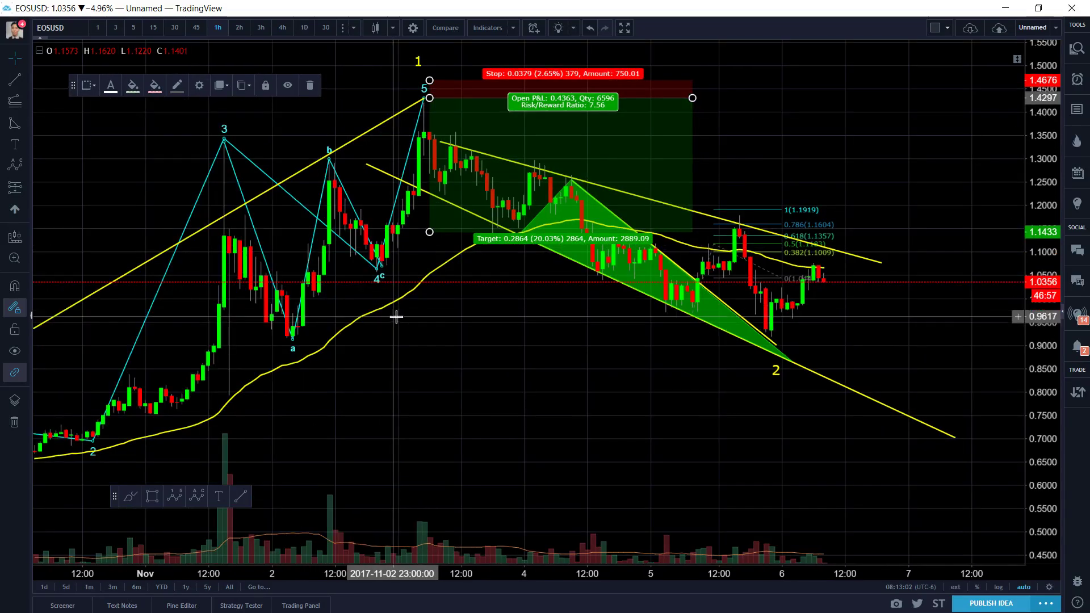
{"action": "left_click", "coordinate": [388, 310]}
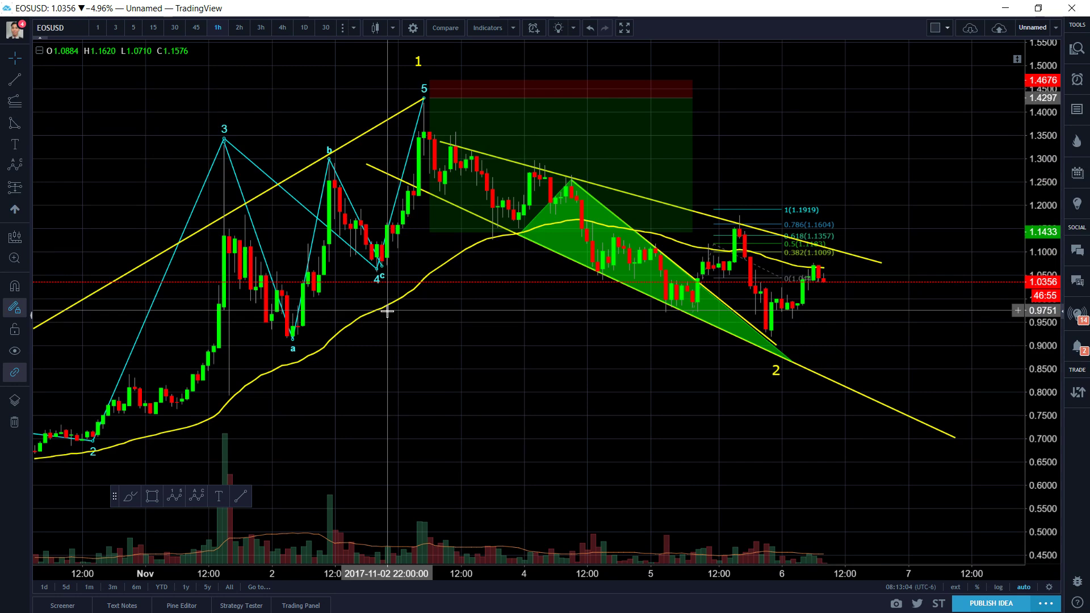
Step: Move the short position to an entry of 1.4029 on November 3 at 05:00 and set its stop to 1.4826
{"action": "left_click", "coordinate": [525, 127]}
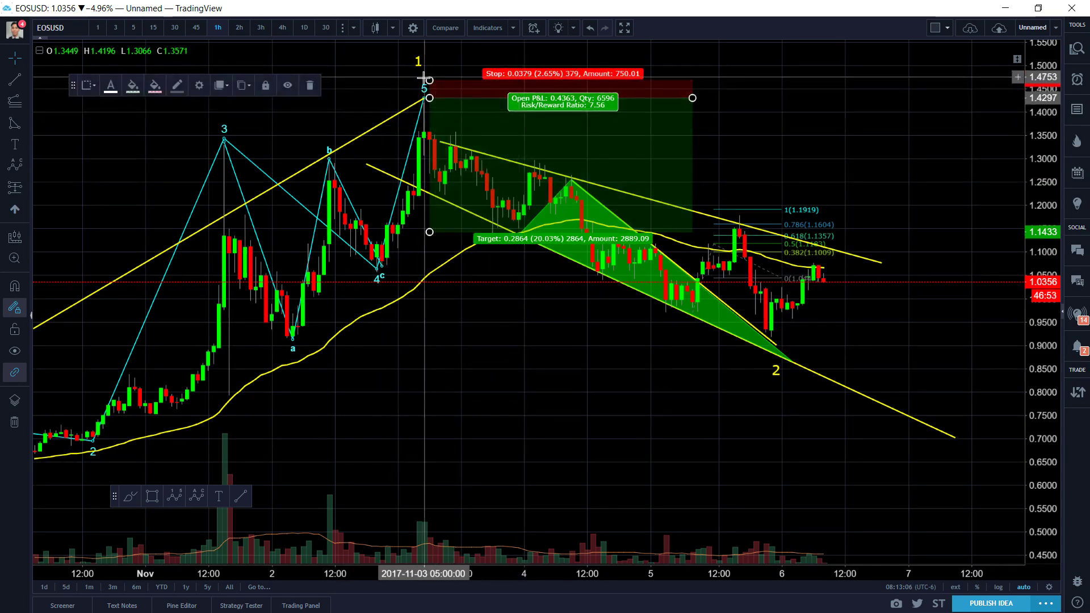
{"action": "mouse_move", "coordinate": [425, 78]}
{"action": "left_mouse_down"}
{"action": "mouse_move", "coordinate": [430, 85]}
{"action": "mouse_move", "coordinate": [429, 73]}
{"action": "left_mouse_up"}
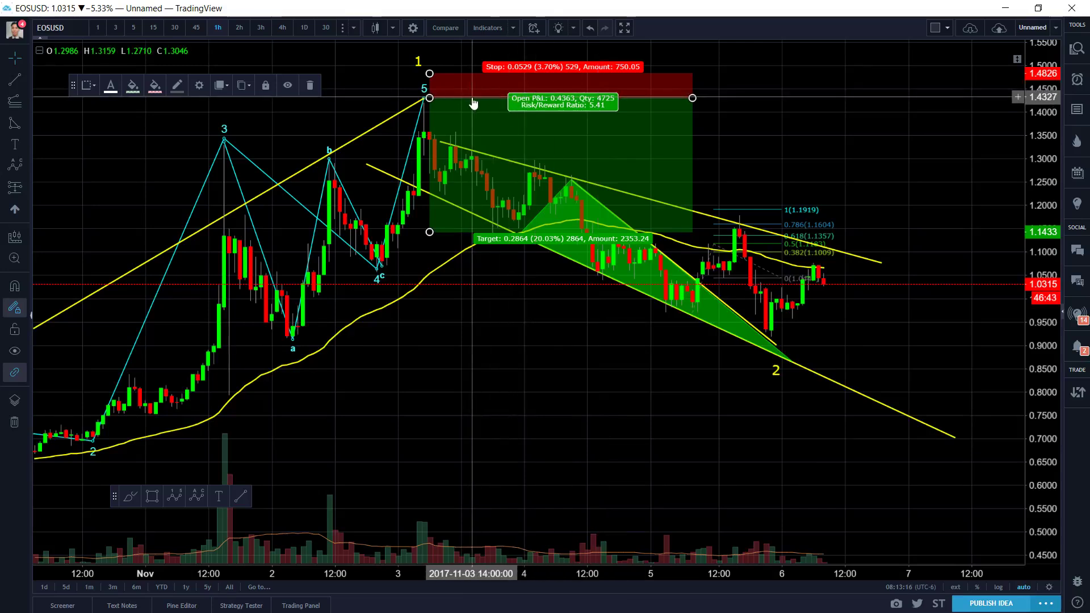
{"action": "left_click_drag", "start_coordinate": [473, 103], "coordinate": [466, 109]}
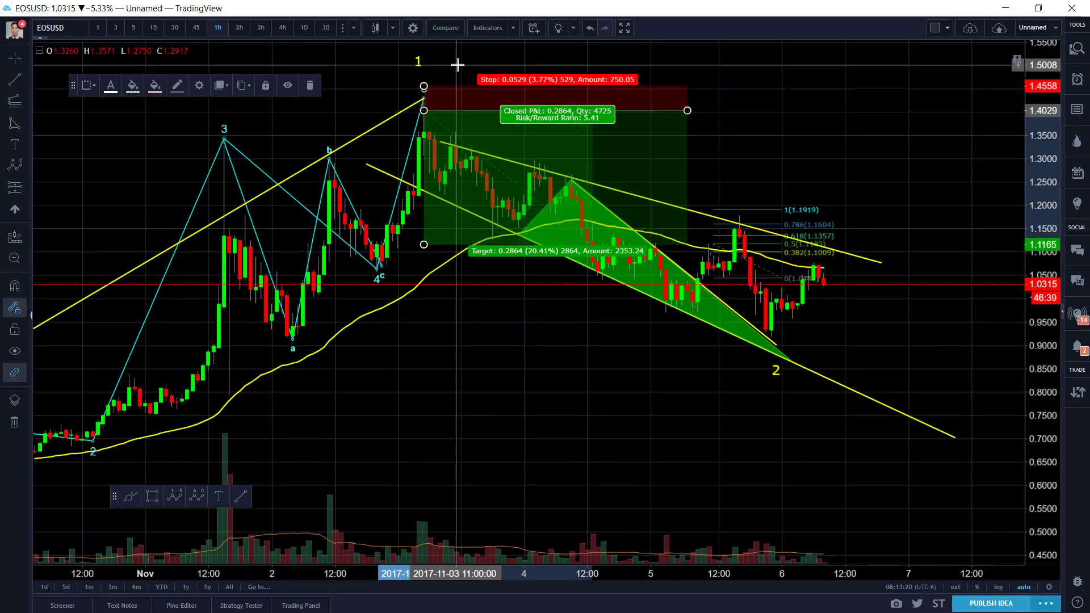
{"action": "mouse_move", "coordinate": [425, 87]}
{"action": "left_mouse_down"}
{"action": "mouse_move", "coordinate": [428, 68]}
{"action": "mouse_move", "coordinate": [411, 76]}
{"action": "left_mouse_up"}
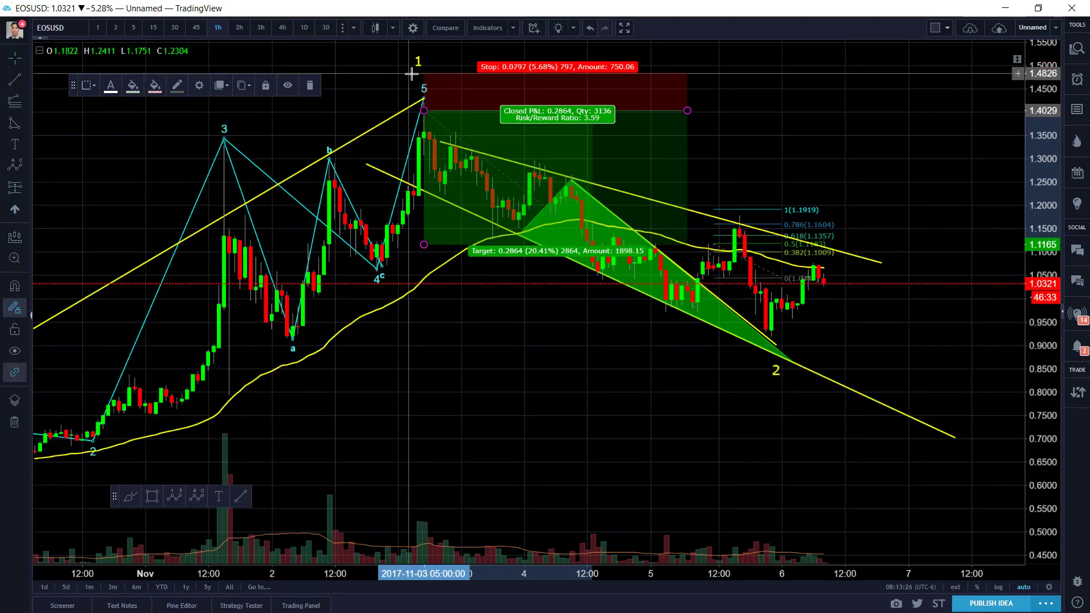
{"action": "left_click", "coordinate": [380, 84]}
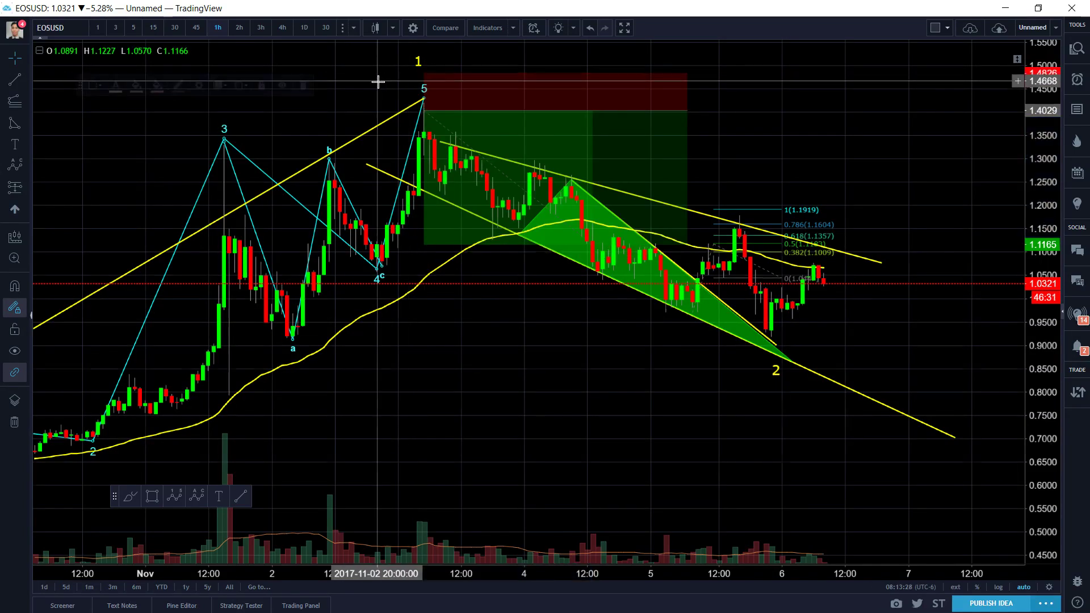
Step: Draw a Fib retracement from 0.5160 on October 29 to 1.4325 on November 7, and delete the small Fib extension near November 5
{"action": "scroll", "coordinate": [378, 81], "scroll_direction": "down", "scroll_amount": 1}
{"action": "scroll", "coordinate": [378, 81], "scroll_direction": "down", "scroll_amount": 3}
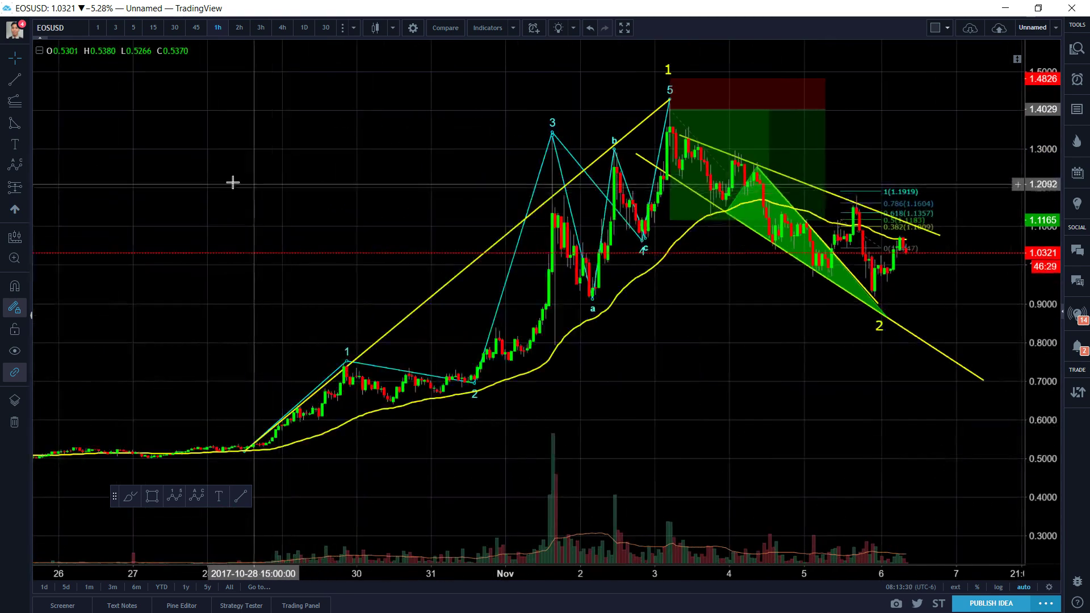
{"action": "left_click", "coordinate": [23, 103]}
{"action": "left_click", "coordinate": [121, 278]}
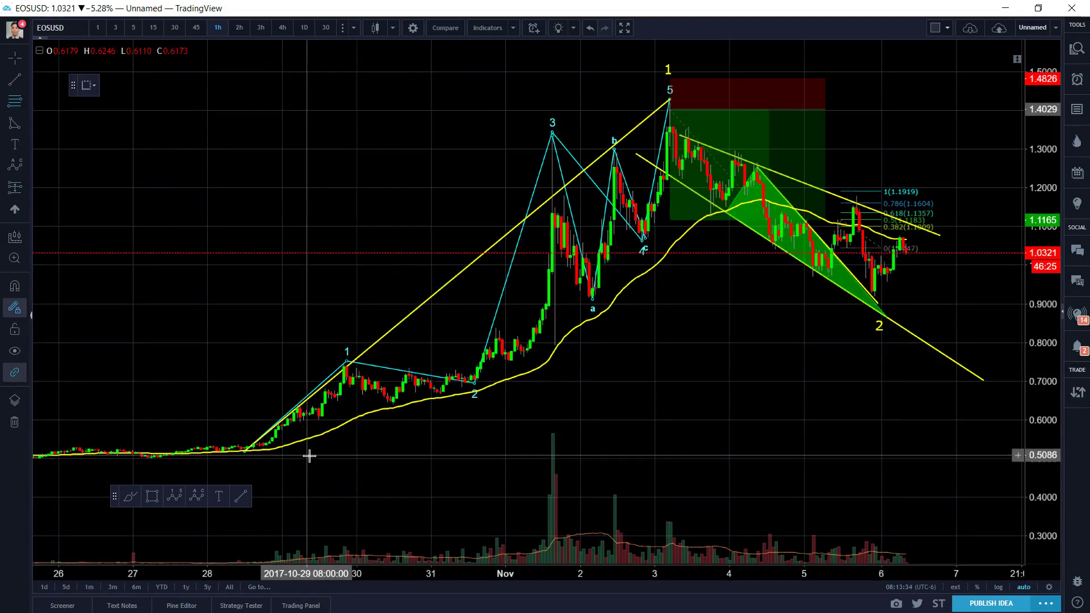
{"action": "left_click", "coordinate": [312, 453]}
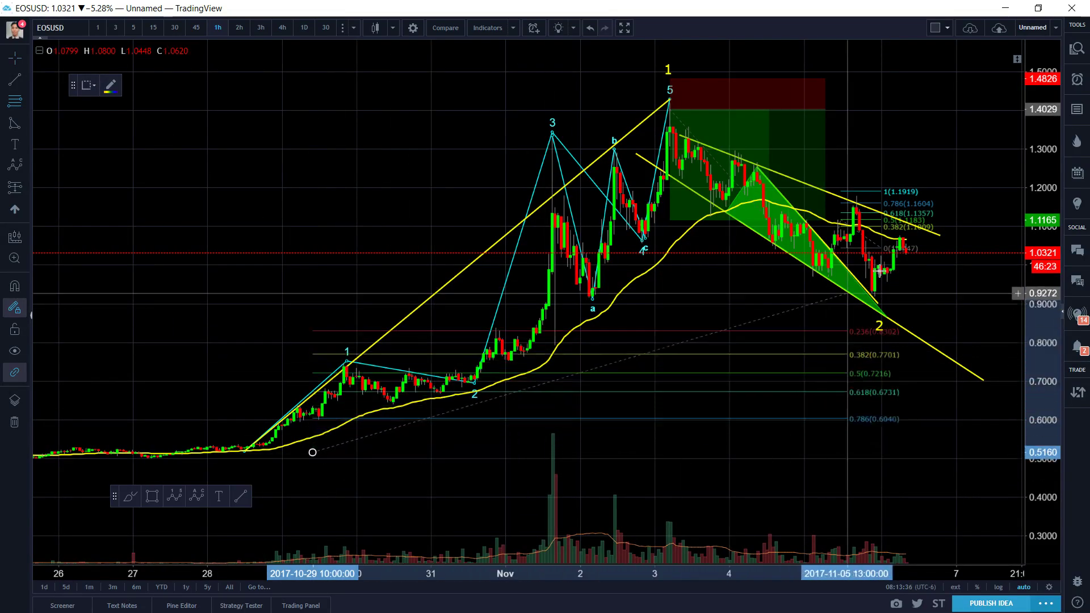
{"action": "left_click", "coordinate": [977, 98]}
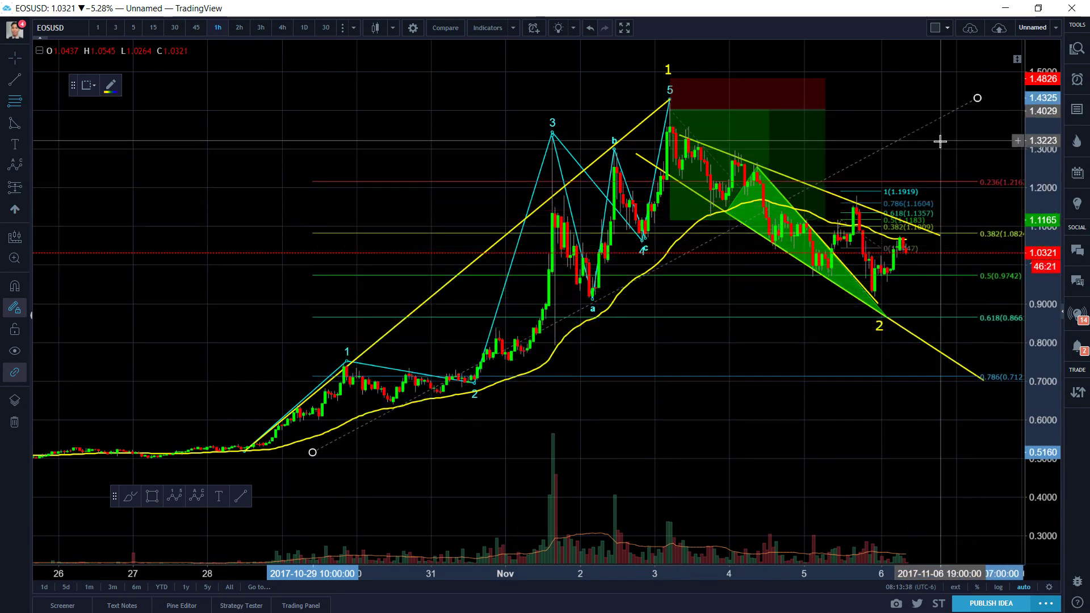
{"action": "left_click", "coordinate": [900, 206]}
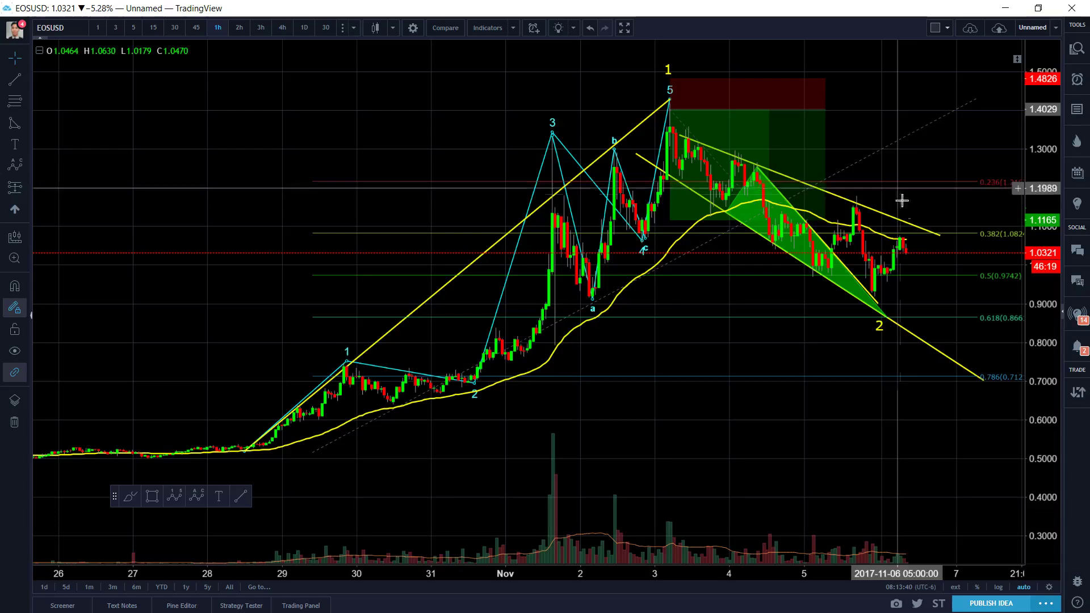
Step: Lower the short position's target to 0.9760, near the 0.5 retracement level
{"action": "left_click_drag", "start_coordinate": [942, 214], "coordinate": [879, 214]}
{"action": "scroll", "coordinate": [944, 216], "scroll_direction": "up", "scroll_amount": 4}
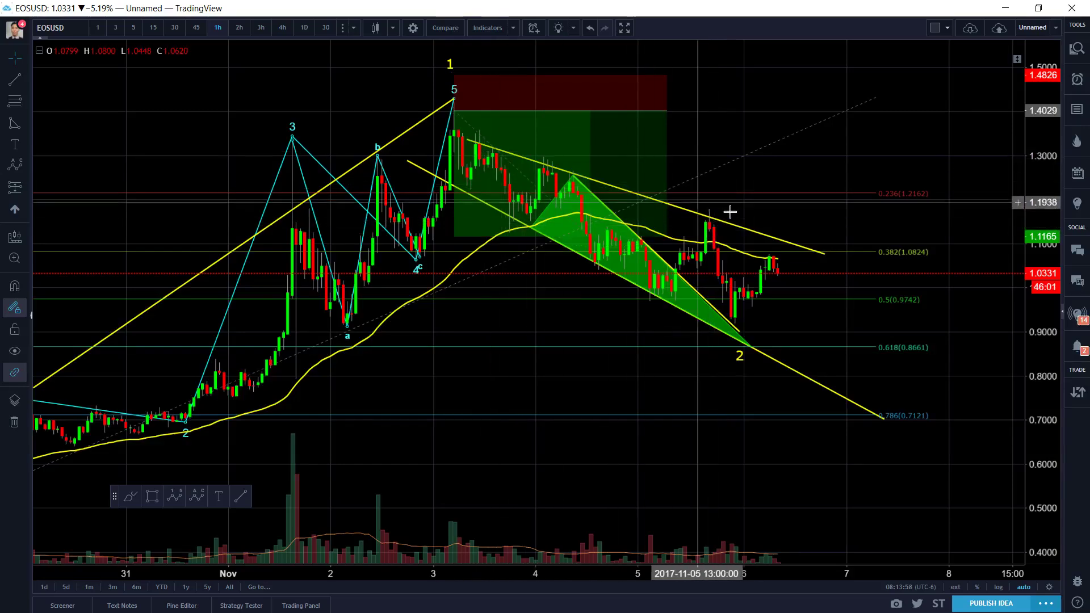
{"action": "scroll", "coordinate": [748, 220], "scroll_direction": "up", "scroll_amount": 3}
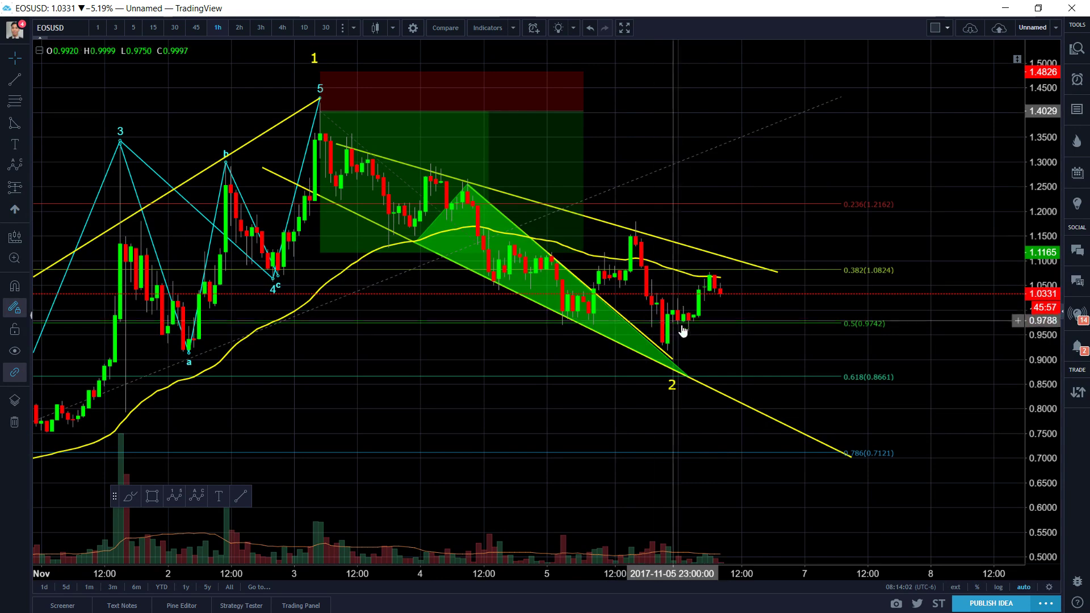
{"action": "scroll", "coordinate": [699, 324], "scroll_direction": "down", "scroll_amount": 3}
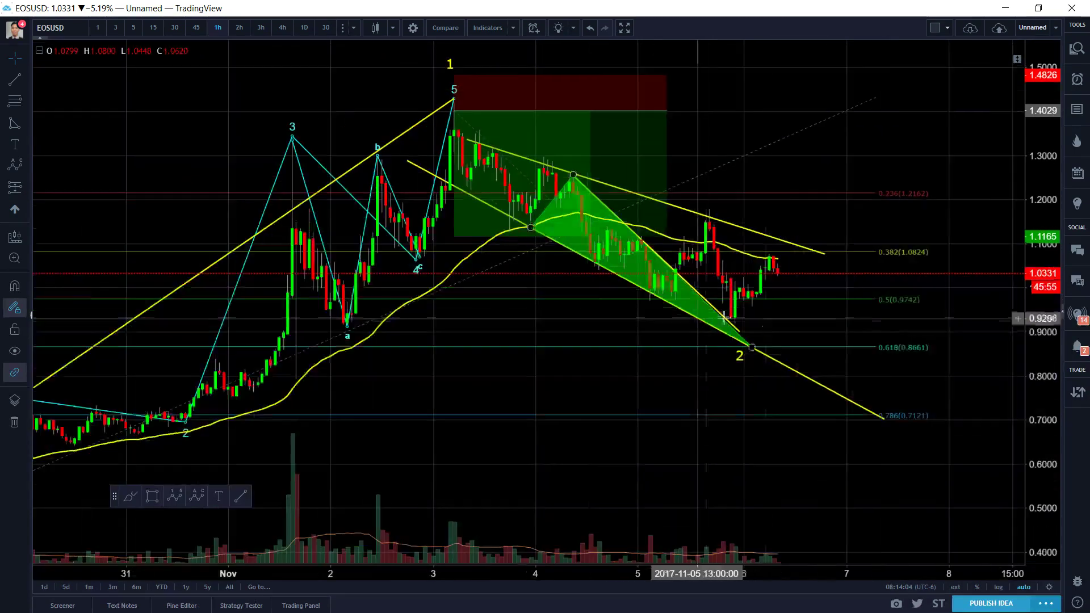
{"action": "left_click_drag", "start_coordinate": [454, 237], "coordinate": [457, 301]}
{"action": "left_click", "coordinate": [676, 326]}
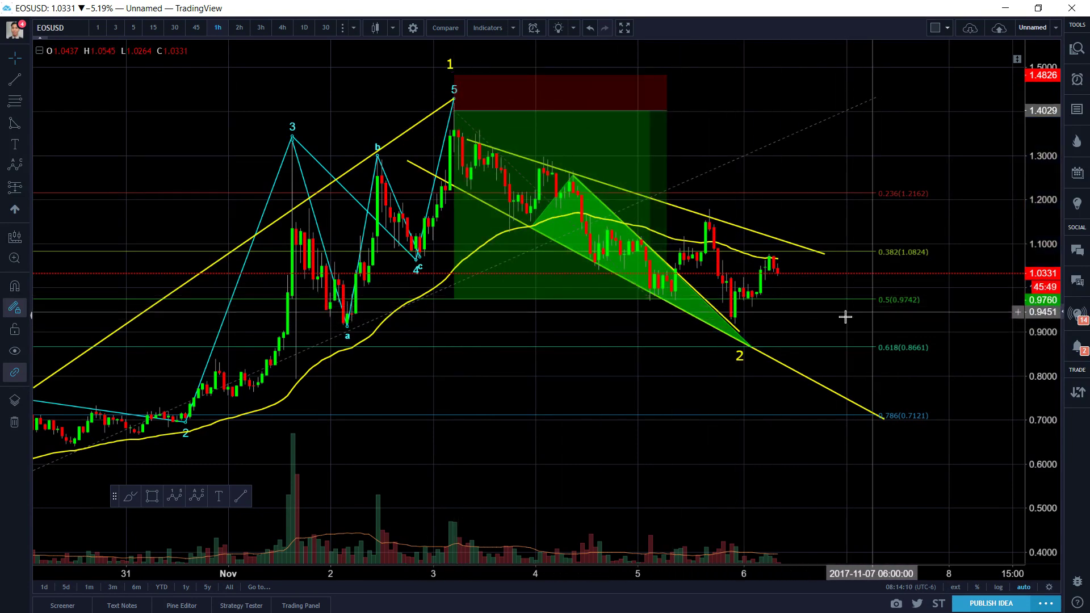
Step: Set the short position's target to 1.0804, just below the 0.382 retracement level
{"action": "left_click_drag", "start_coordinate": [456, 303], "coordinate": [457, 251]}
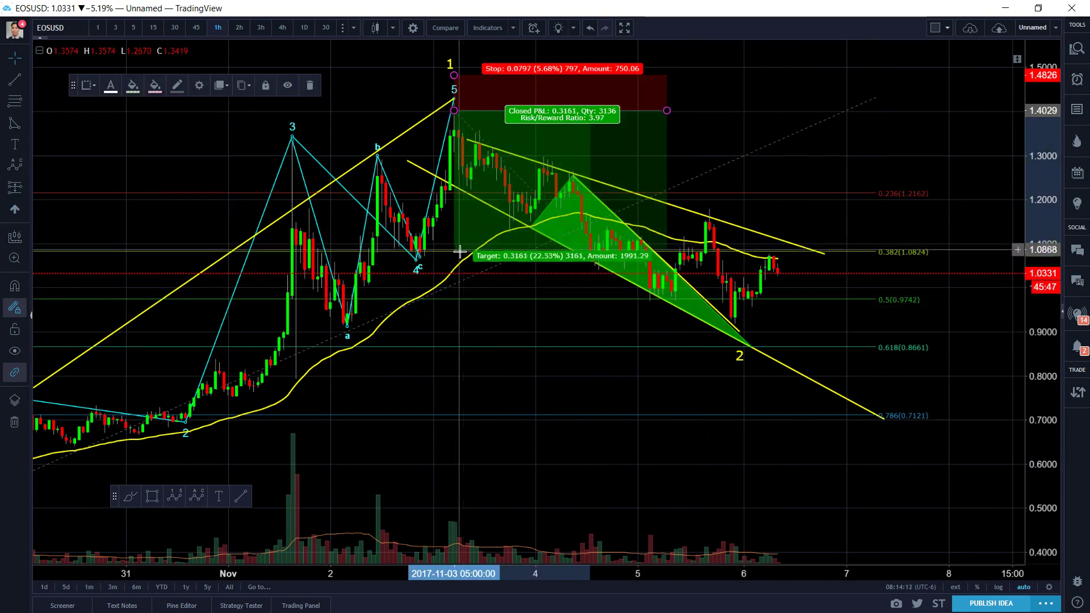
{"action": "left_click", "coordinate": [627, 330]}
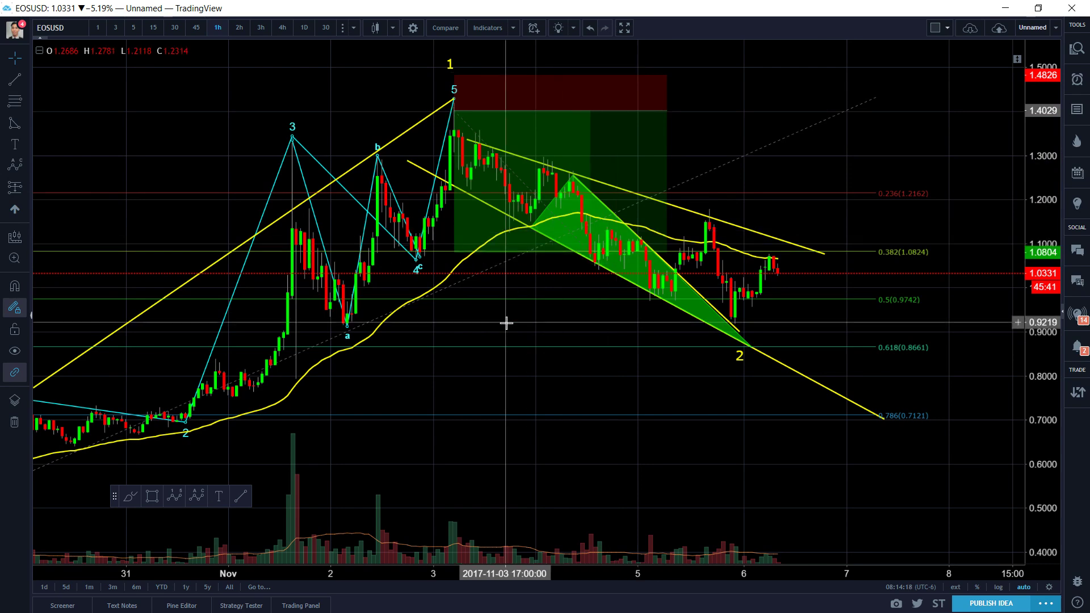
{"action": "left_click", "coordinate": [555, 212]}
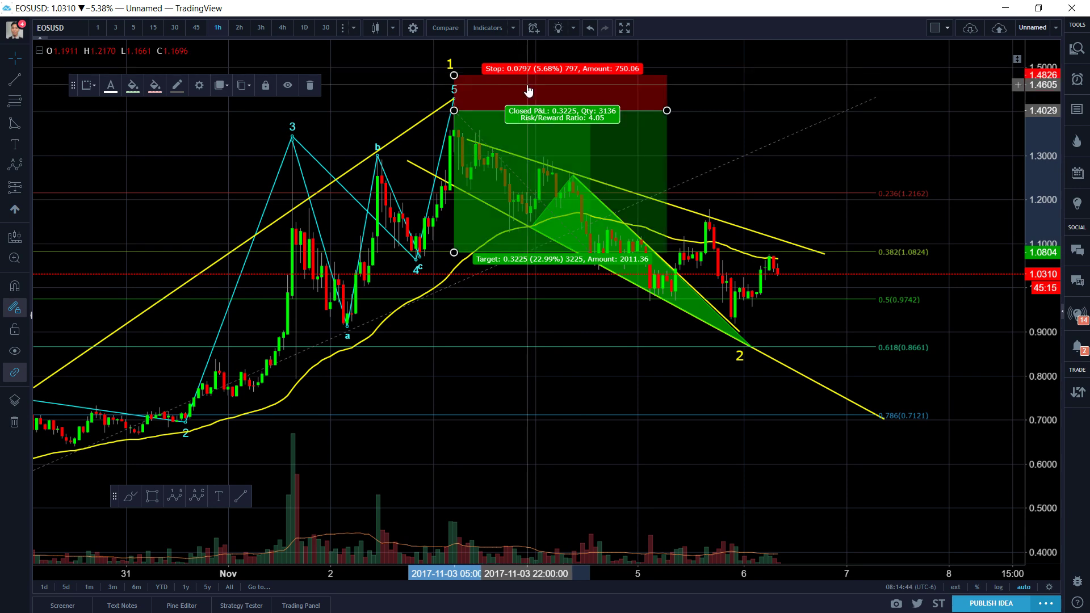
{"action": "scroll", "coordinate": [528, 91], "scroll_direction": "up", "scroll_amount": 5}
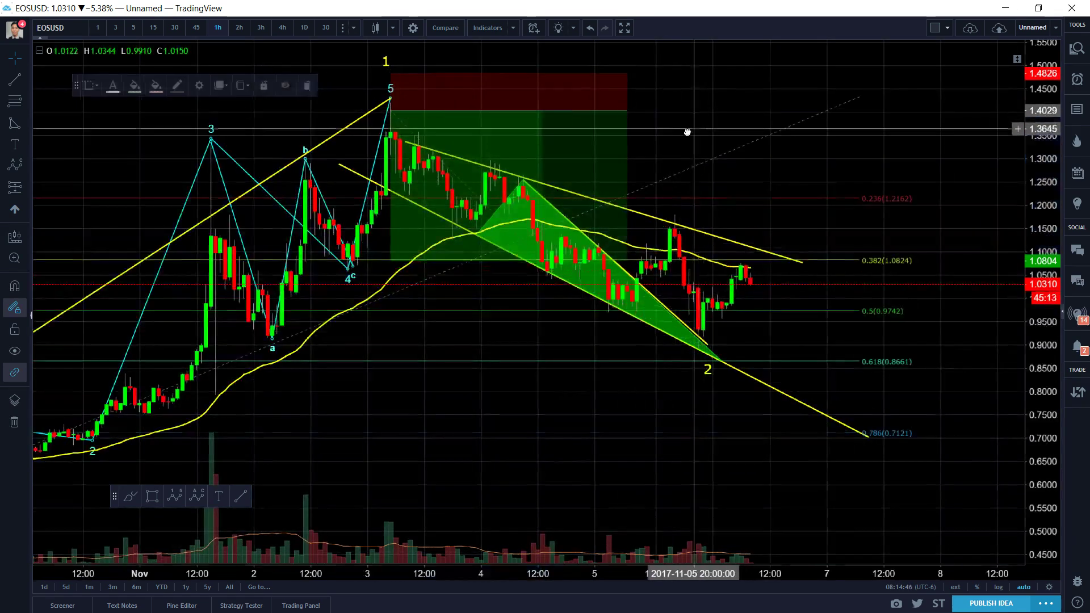
{"action": "left_click", "coordinate": [529, 138]}
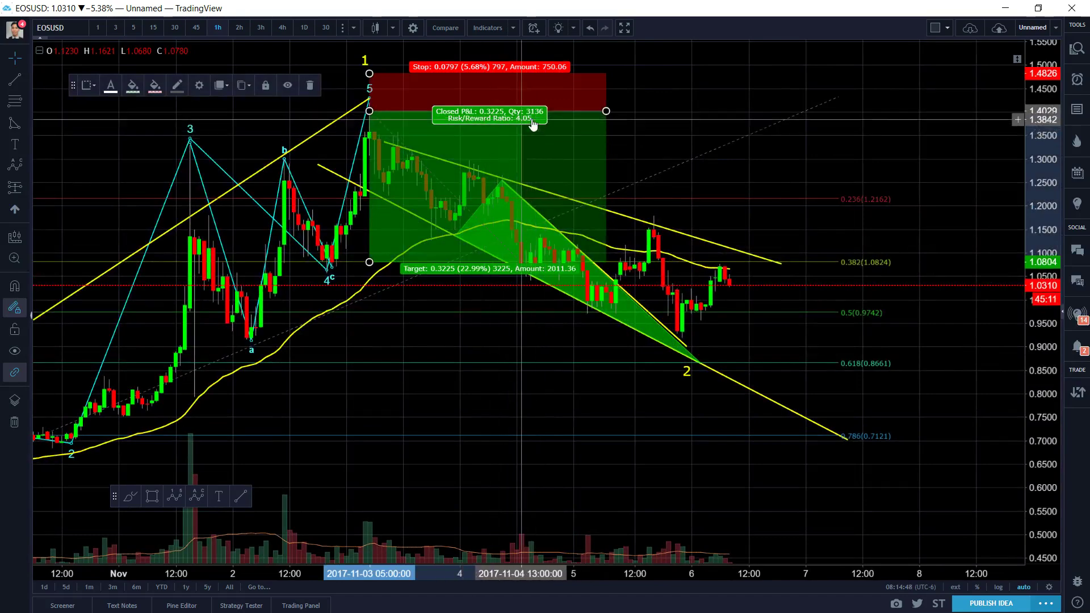
Step: Shorten the Fib retracement so its upper end point lies around midday on November 6
{"action": "left_click", "coordinate": [682, 180]}
{"action": "scroll", "coordinate": [683, 179], "scroll_direction": "down", "scroll_amount": 3}
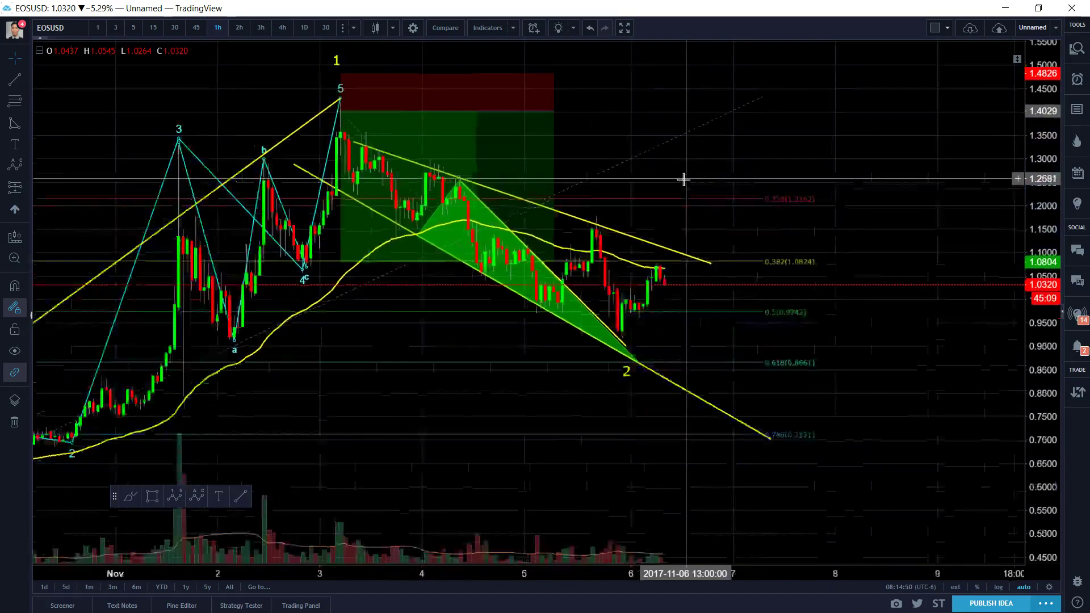
{"action": "scroll", "coordinate": [683, 179], "scroll_direction": "down", "scroll_amount": 3}
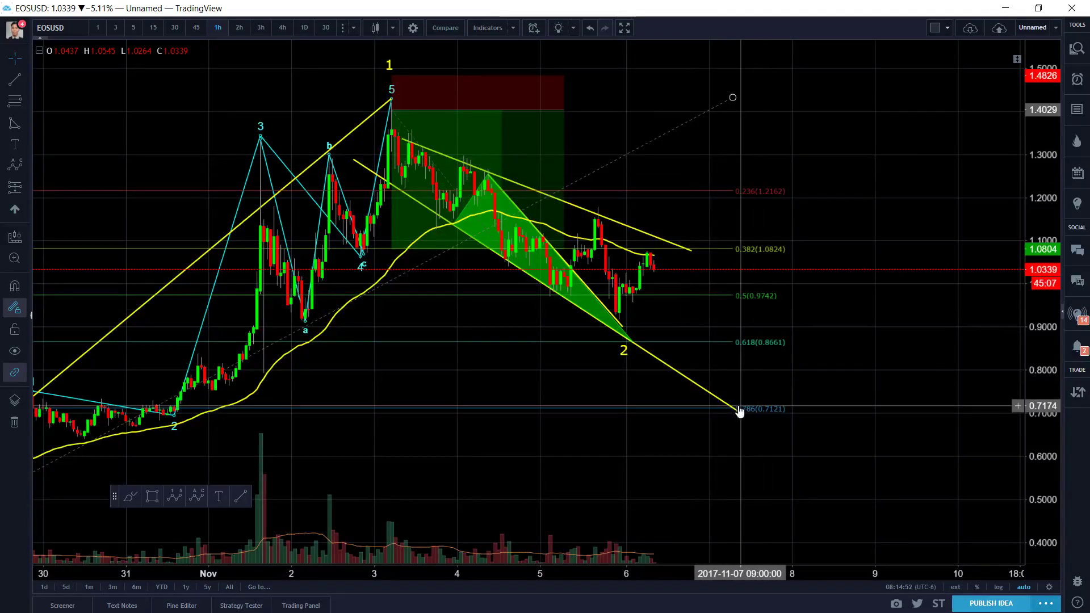
{"action": "left_click_drag", "start_coordinate": [732, 98], "coordinate": [668, 97]}
{"action": "left_click", "coordinate": [493, 126]}
{"action": "left_click_drag", "start_coordinate": [770, 159], "coordinate": [753, 164]}
{"action": "left_click", "coordinate": [474, 140]}
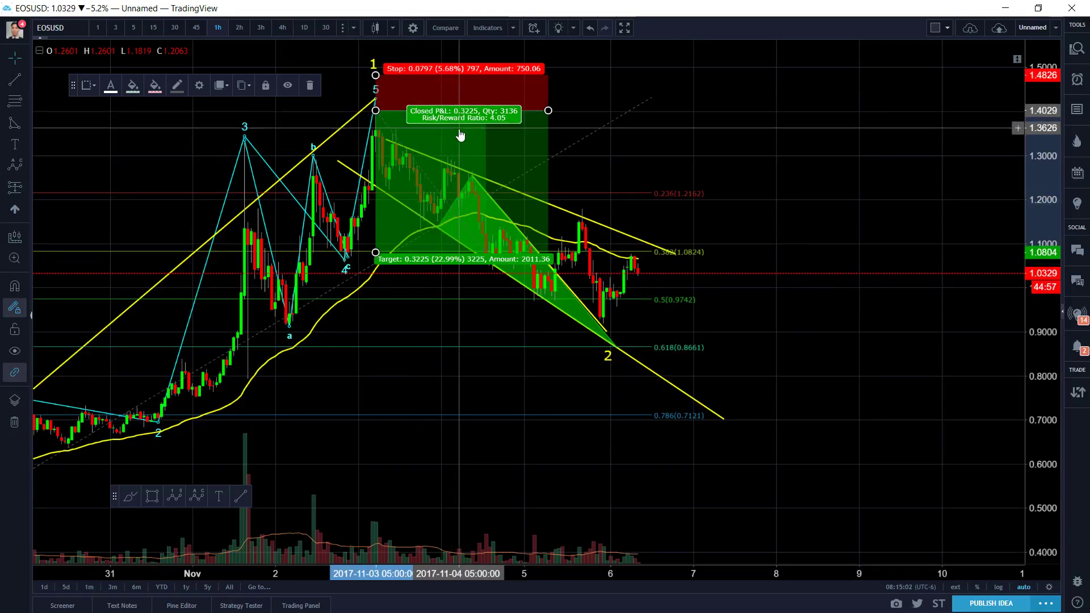
Step: Add a text note at 1.3446 on November 7 reading "flip a coin heads or tails against a friend" with a second line "$1 - looney"
{"action": "left_click", "coordinate": [15, 145]}
{"action": "left_click", "coordinate": [730, 136]}
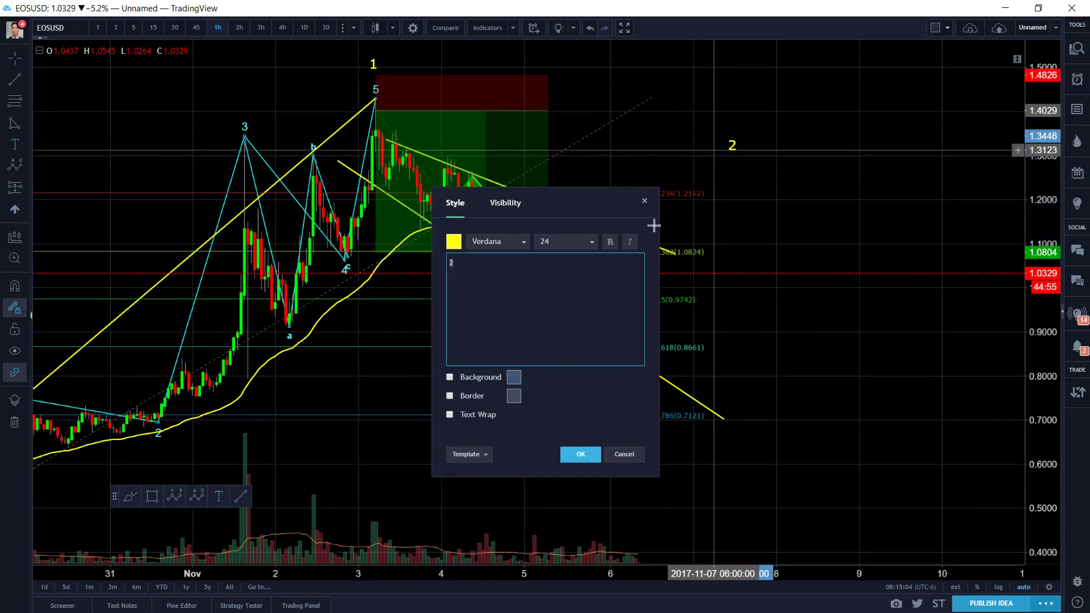
{"action": "type", "text": "flip"}
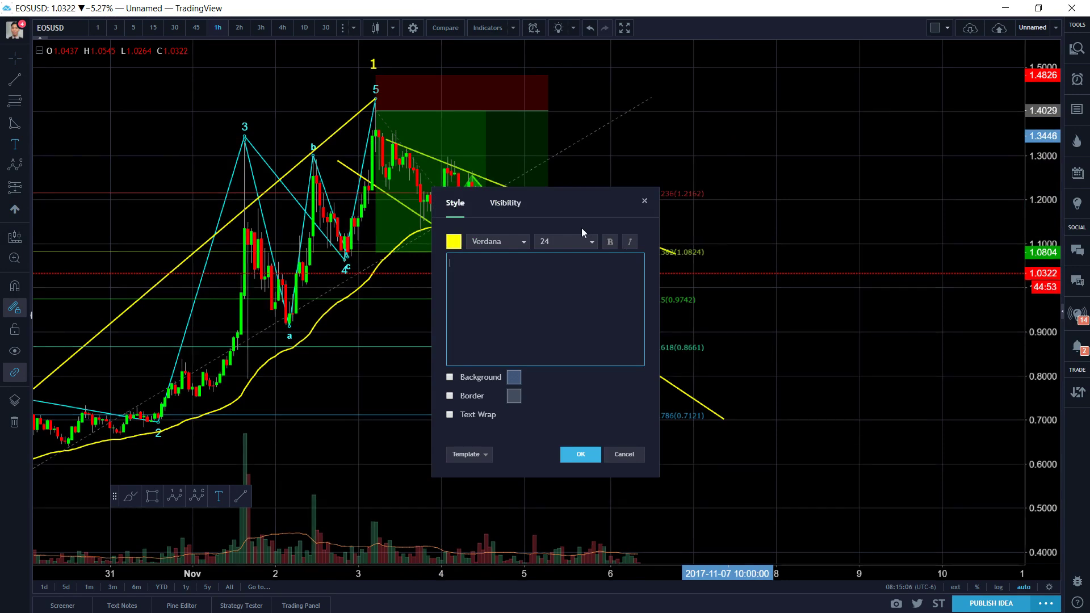
{"action": "type", "text": " a coin head"}
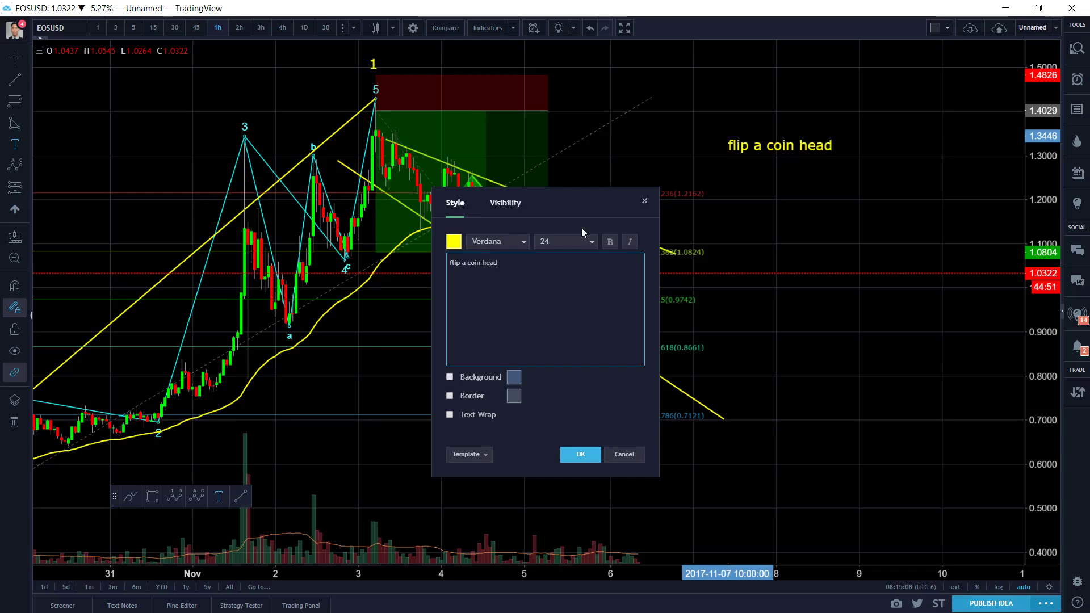
{"action": "type", "text": "s or tails against a friend"}
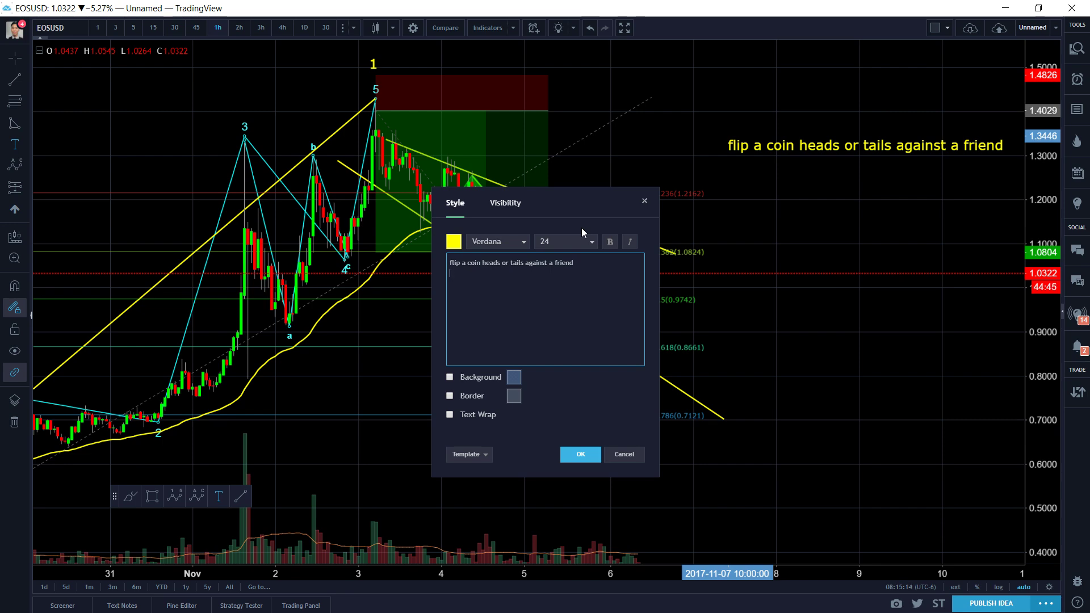
{"action": "type", "text": "$1 -"}
{"action": "type", "text": "looney "}
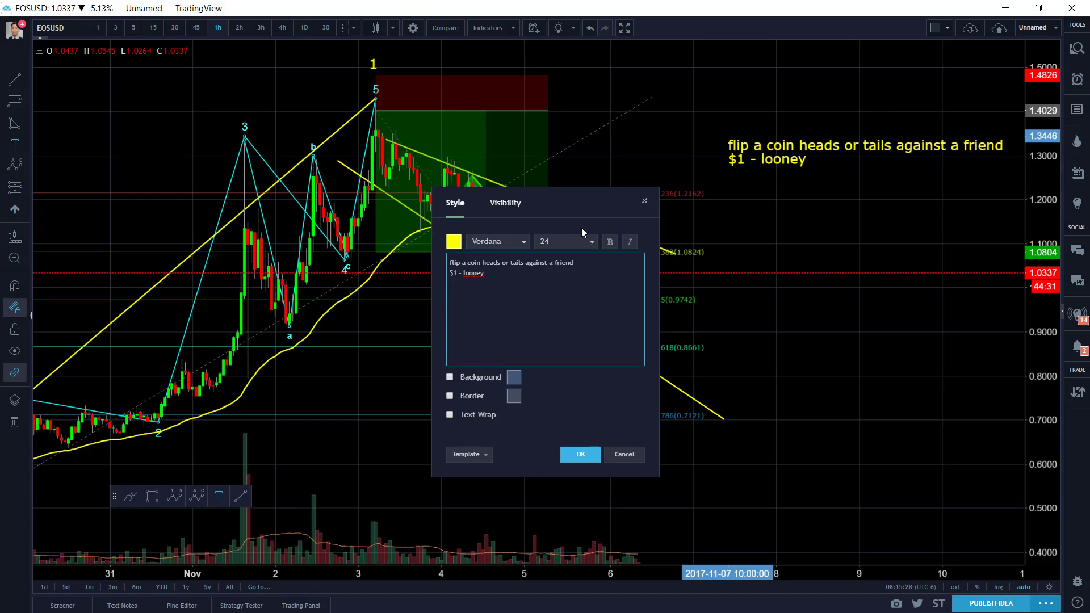
{"action": "type", "text": "for"}
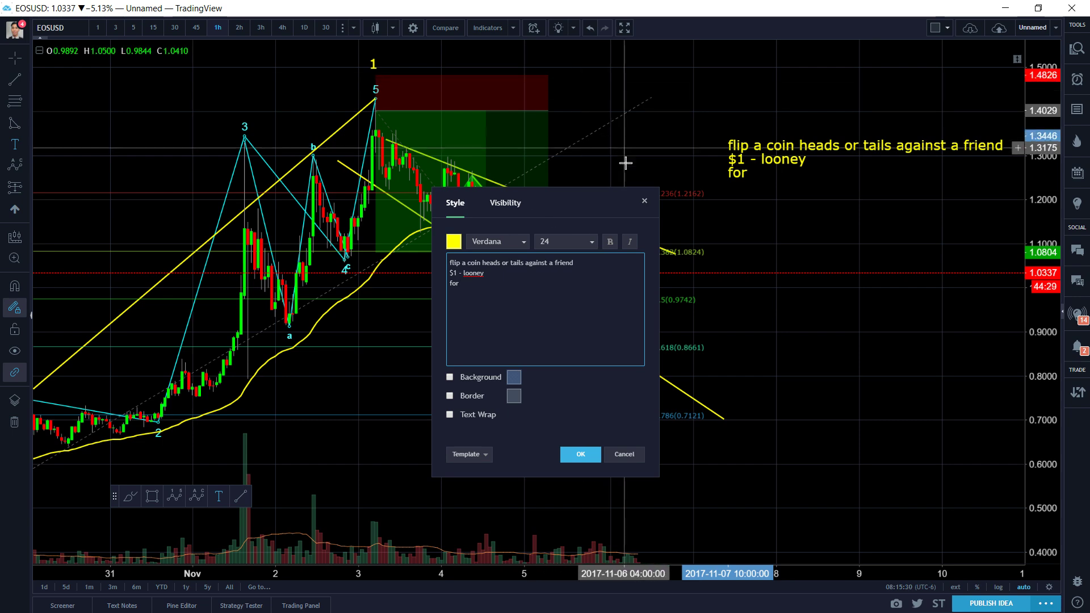
Step: Add a third line "10 games heads or tails flip" to the text note
{"action": "left_click_drag", "start_coordinate": [624, 210], "coordinate": [702, 265]}
{"action": "left_click", "coordinate": [612, 347]}
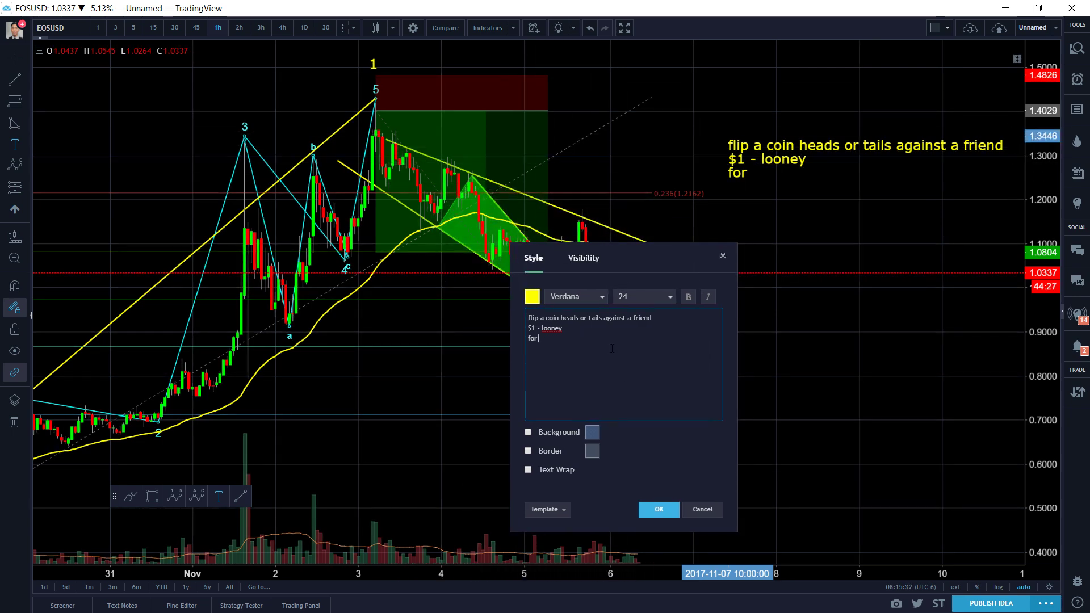
{"action": "key", "text": "BackSpace"}
{"action": "key", "text": "BackSpace"}
{"action": "key", "text": "BackSpace"}
{"action": "type", "text": "10 games fheads"}
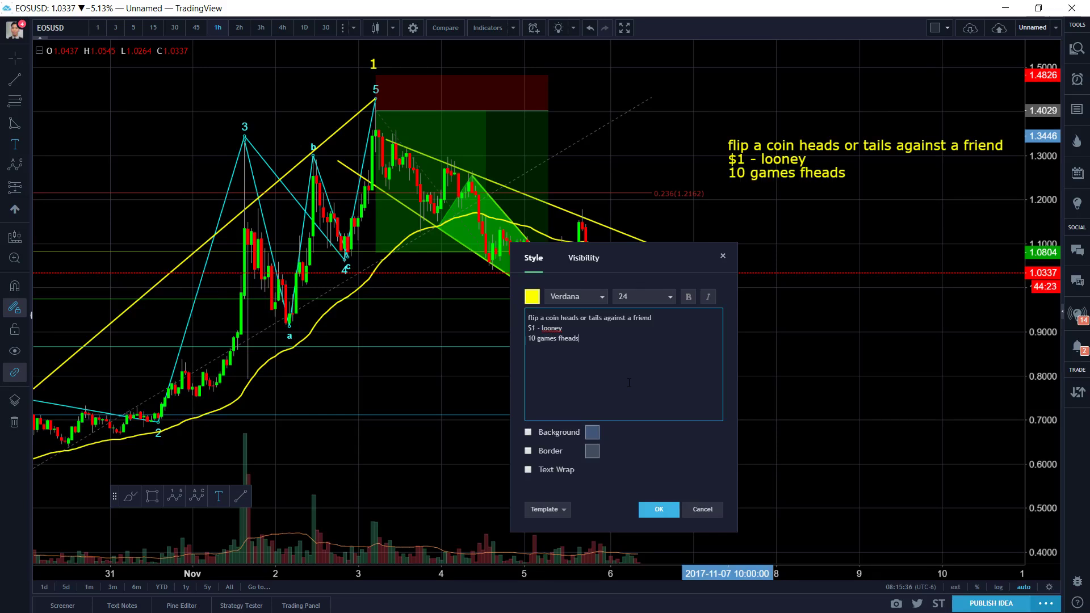
{"action": "key", "text": "BackSpace"}
{"action": "key", "text": "BackSpace"}
{"action": "key", "text": "BackSpace"}
{"action": "key", "text": "BackSpace"}
{"action": "key", "text": "BackSpace"}
{"action": "key", "text": "BackSpace"}
{"action": "type", "text": "heads or tailes"}
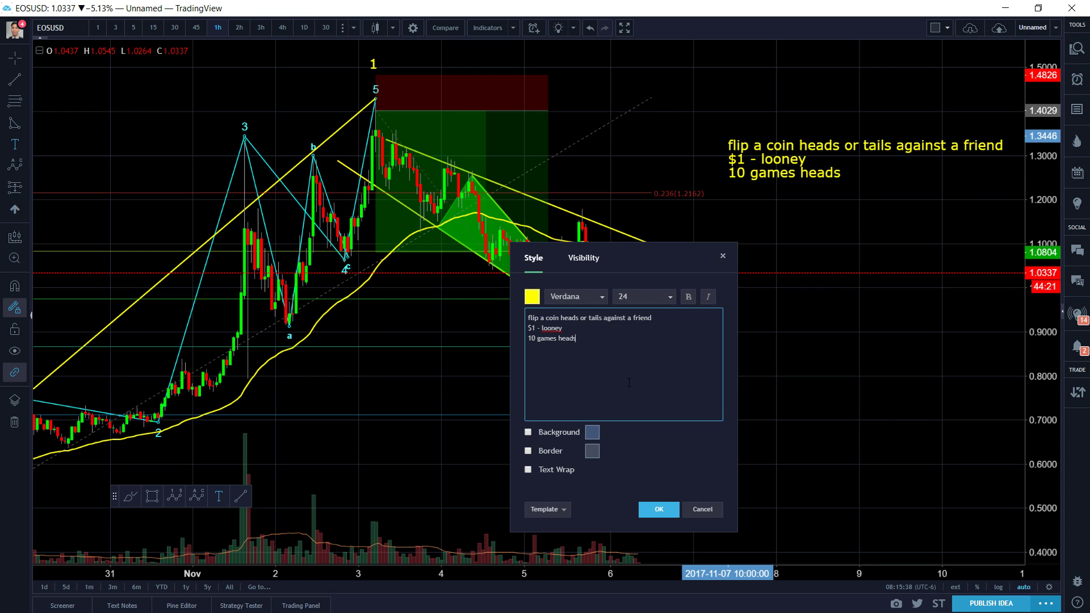
{"action": "key", "text": "BackSpace"}
{"action": "key", "text": "BackSpace"}
{"action": "type", "text": "s flip"}
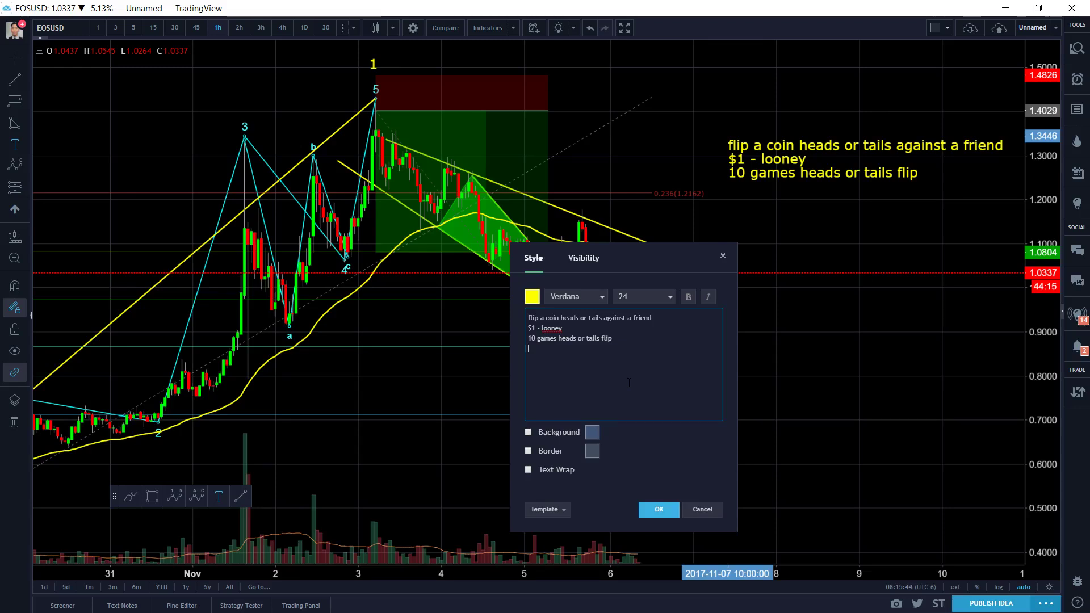
Step: Add the line "win = $0.25" to the note and apply the text to the chart
{"action": "key", "text": "Return"}
{"action": "type", "text": "win = $1"}
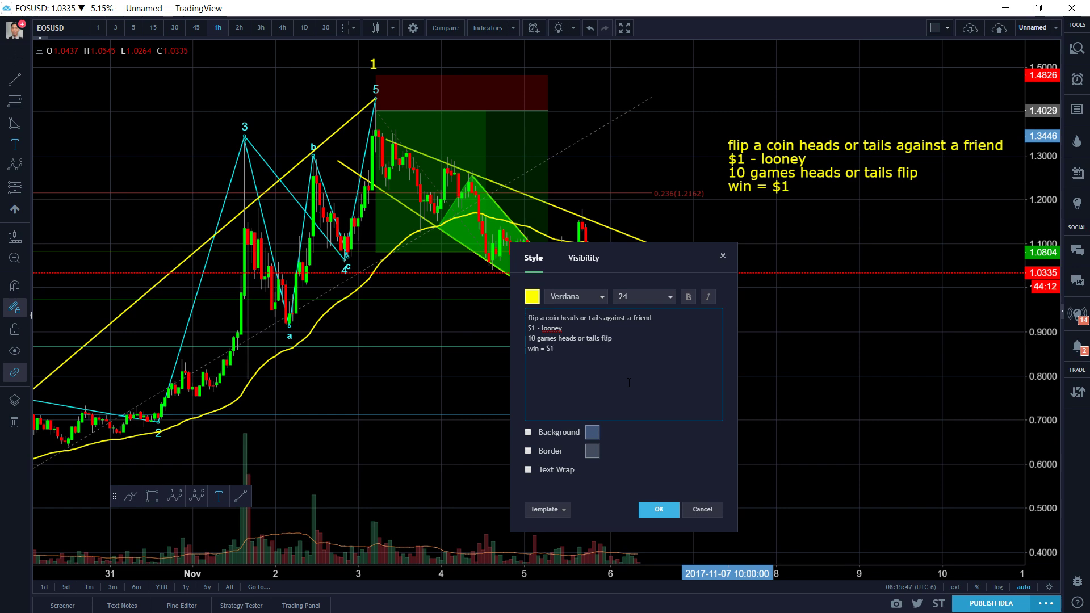
{"action": "key", "text": "BackSpace"}
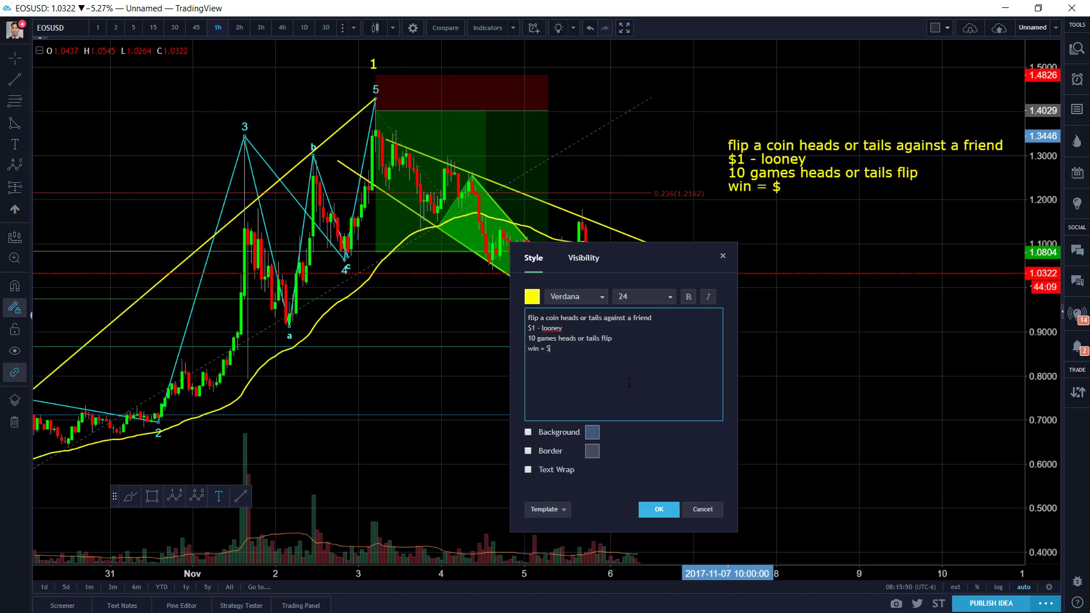
{"action": "type", "text": "0.25"}
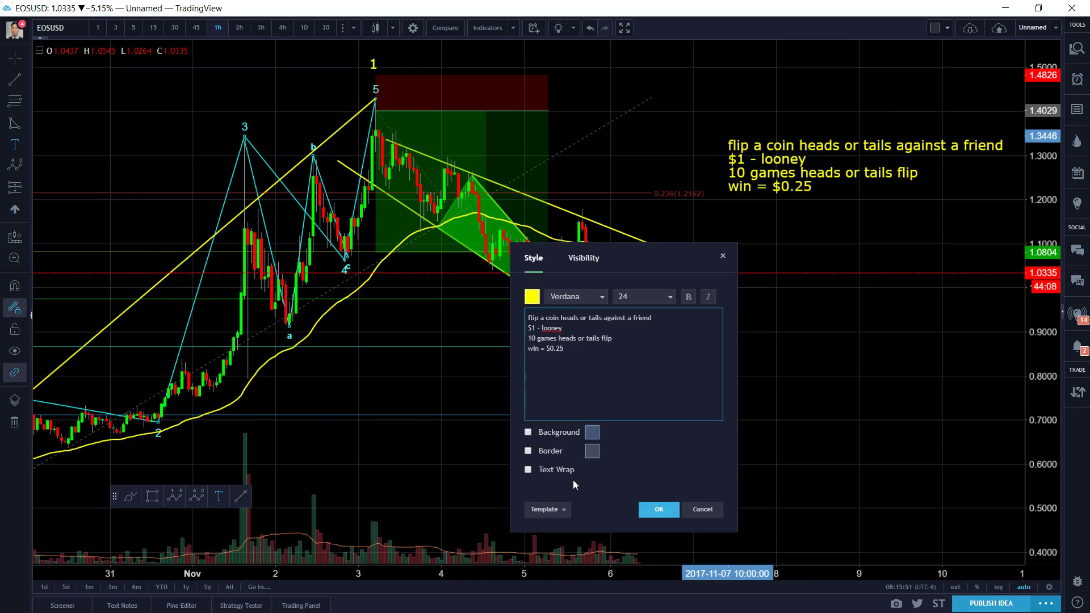
{"action": "left_click", "coordinate": [658, 509]}
Step: Check the short position's target and stop percentages, and change the note's win amount to $0.24
{"action": "left_click", "coordinate": [493, 159]}
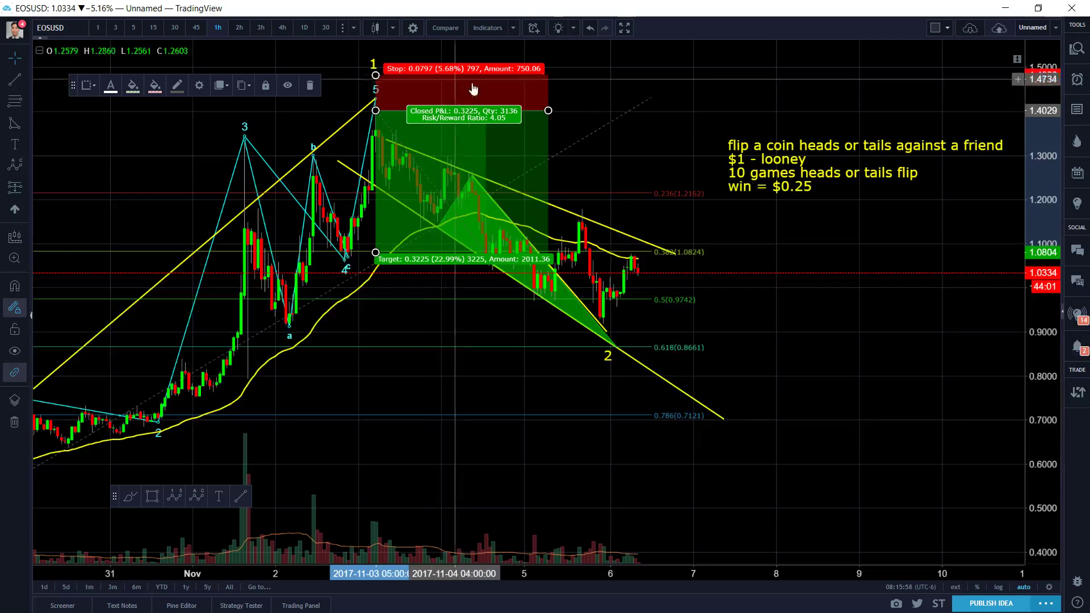
{"action": "double_click", "coordinate": [760, 172]}
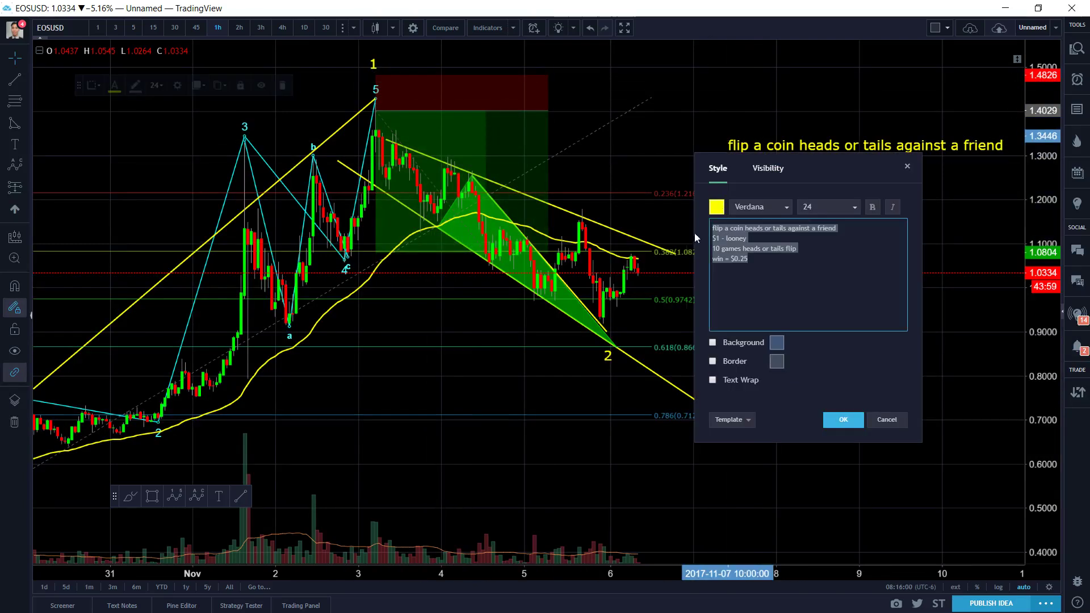
{"action": "left_click_drag", "start_coordinate": [819, 166], "coordinate": [595, 251]}
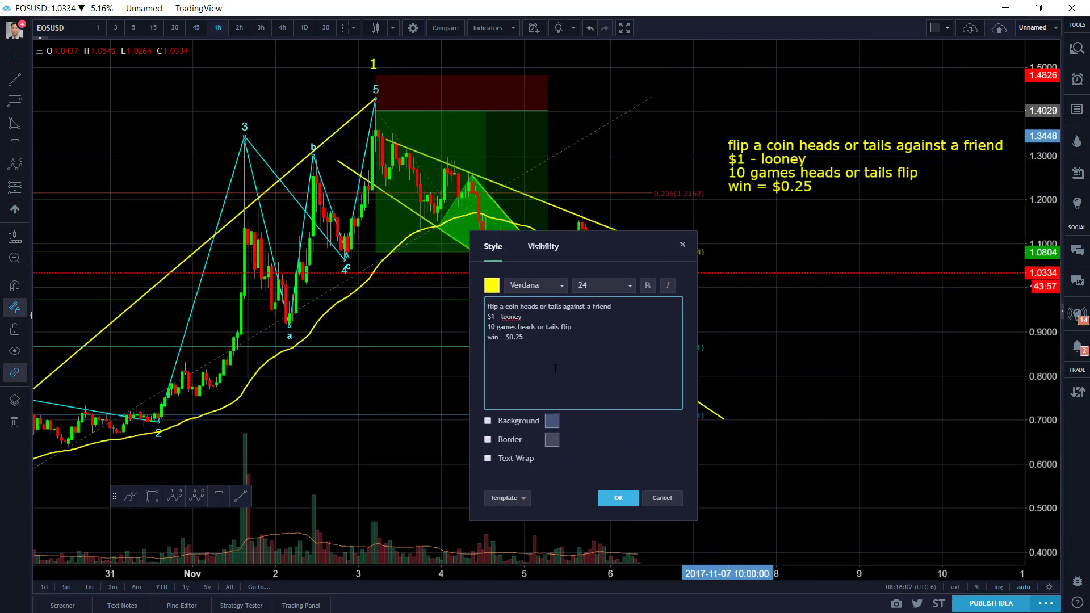
{"action": "key", "text": "BackSpace"}
{"action": "type", "text": "4"}
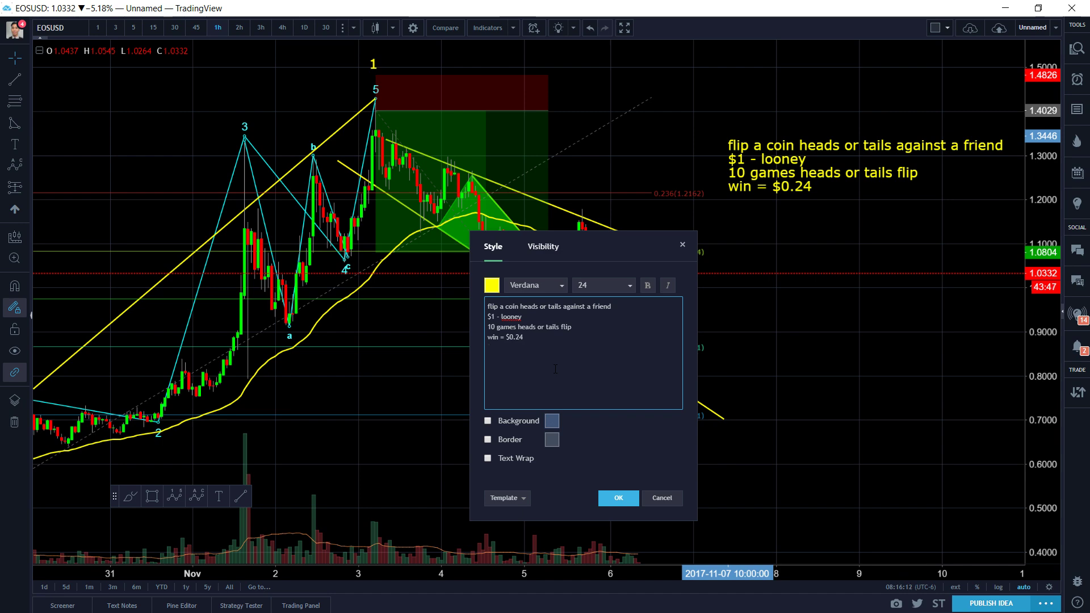
Step: Add the line "loss = $0.06" below the win line and apply the note
{"action": "key", "text": "Return"}
{"action": "type", "text": "loss = $0"}
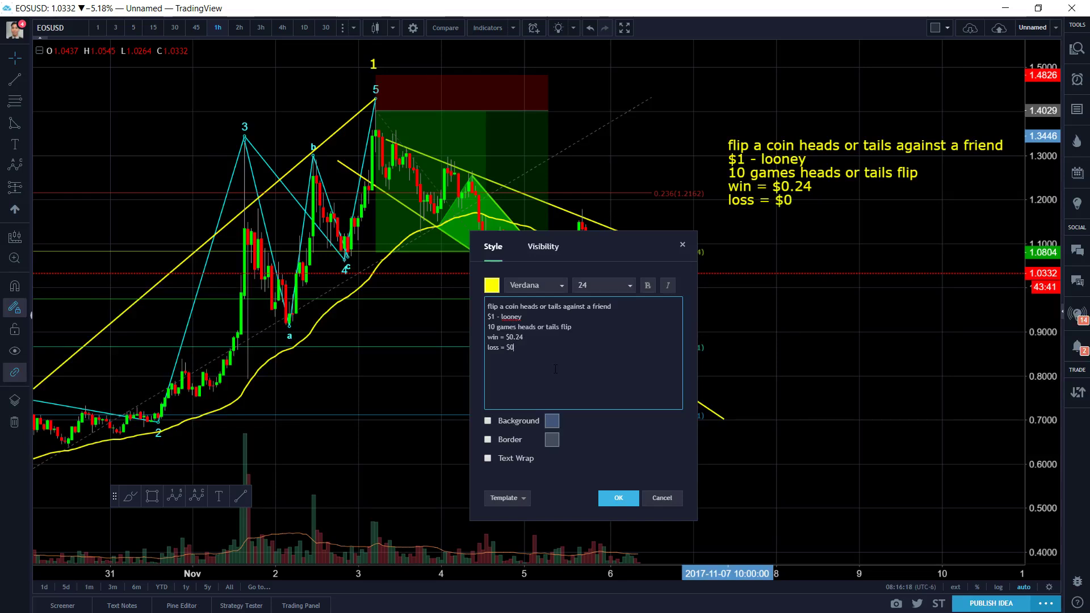
{"action": "type", "text": ".06"}
{"action": "left_click", "coordinate": [618, 500]}
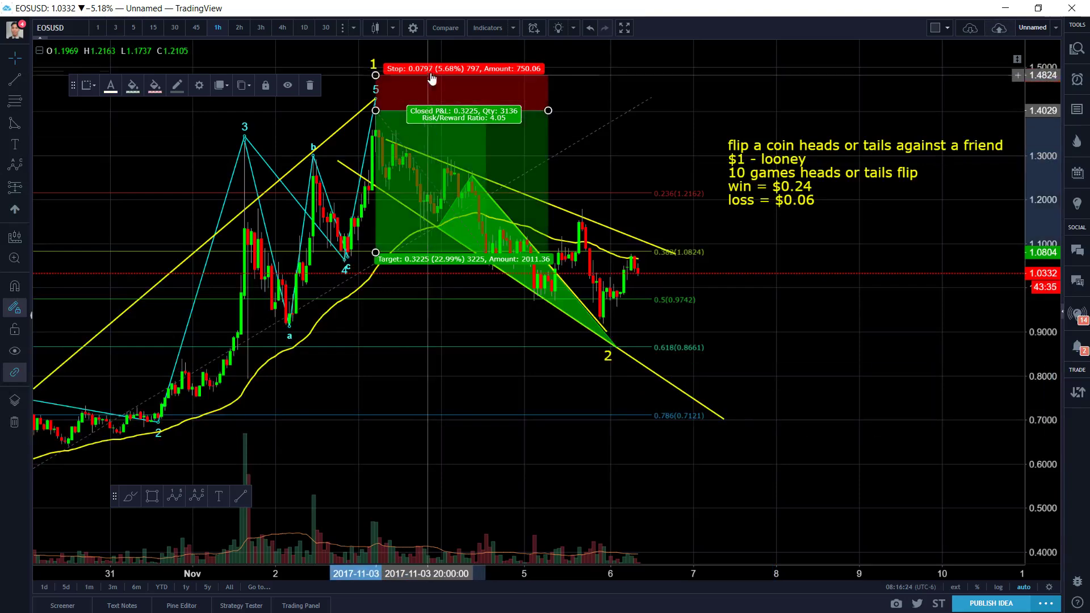
Step: Reopen the text note for editing and add the line "$1000 coin position" below the loss line
{"action": "double_click", "coordinate": [745, 170]}
{"action": "left_click_drag", "start_coordinate": [818, 170], "coordinate": [507, 250]}
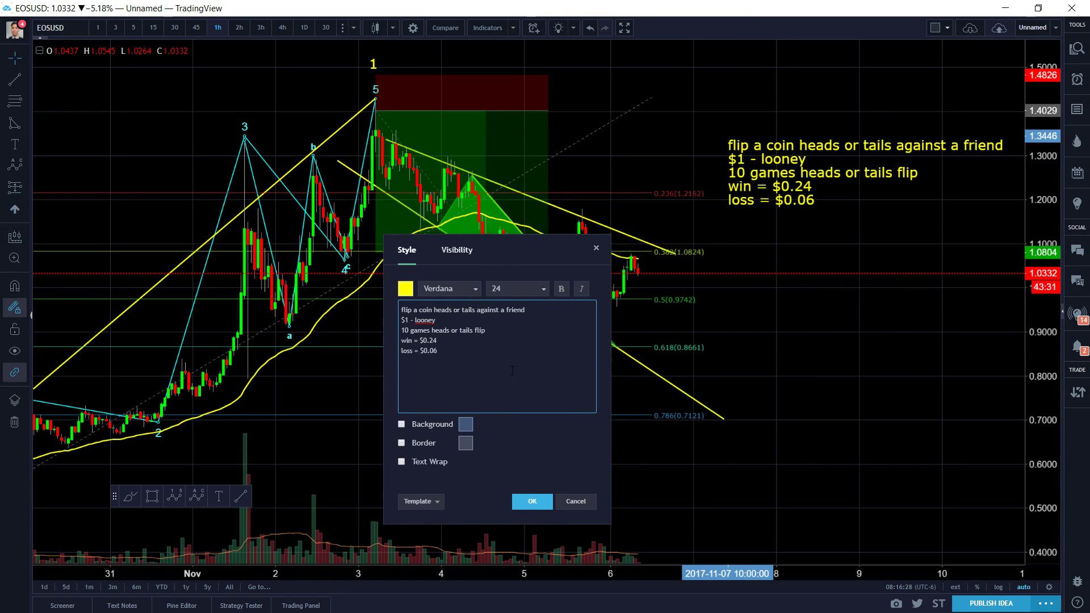
{"action": "key", "text": "Return"}
{"action": "type", "text": "$1000 coin p"}
{"action": "type", "text": "po"}
{"action": "key", "text": "BackSpace"}
{"action": "type", "text": "posi"}
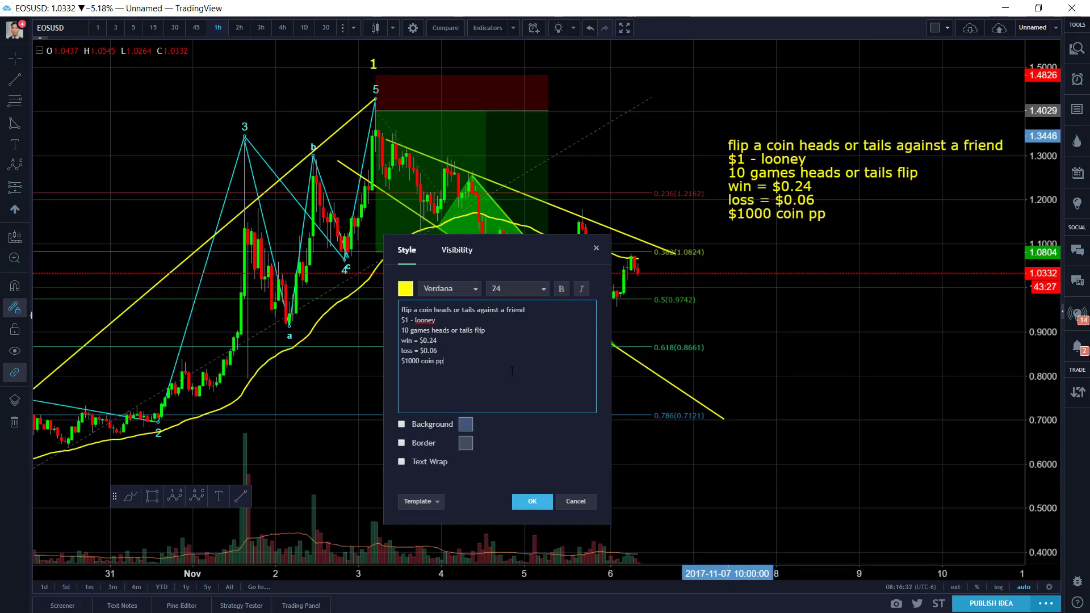
{"action": "key", "text": "BackSpace"}
{"action": "key", "text": "BackSpace"}
{"action": "key", "text": "BackSpace"}
{"action": "key", "text": "BackSpace"}
{"action": "type", "text": "ositionwin"}
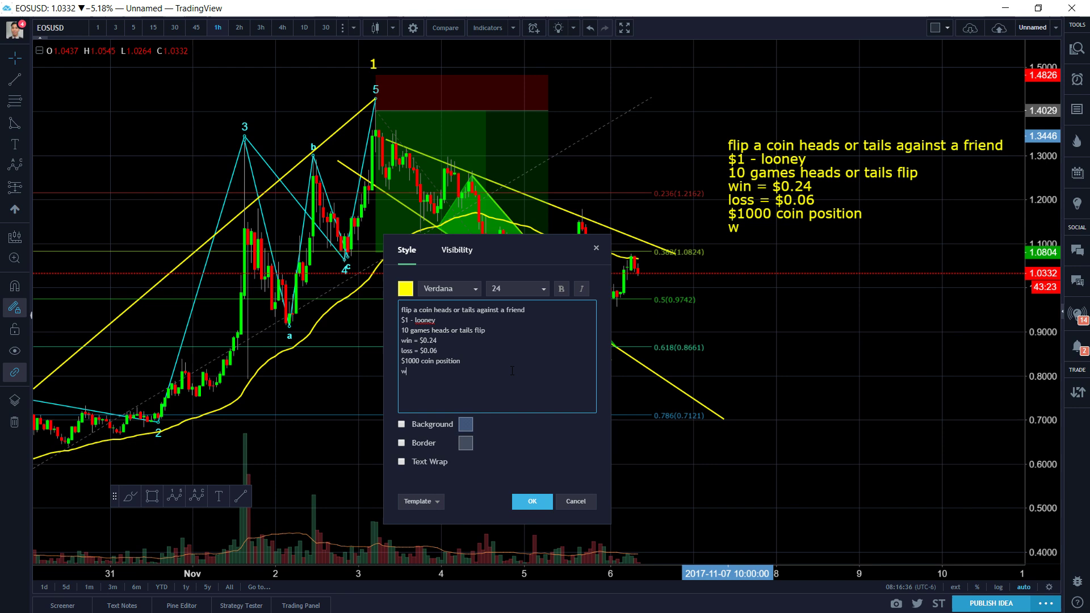
Step: Add the line "won = $1000 X 0.24" below the coin position line of the note
{"action": "key", "text": "BackSpace"}
{"action": "key", "text": "BackSpace"}
{"action": "type", "text": "on ="}
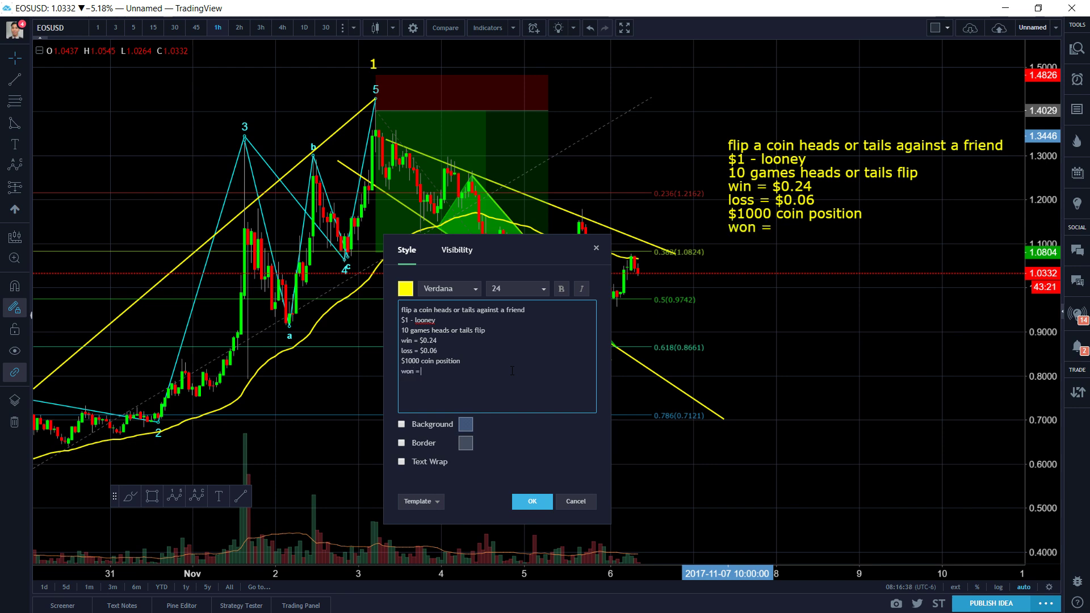
{"action": "type", "text": " $1000"}
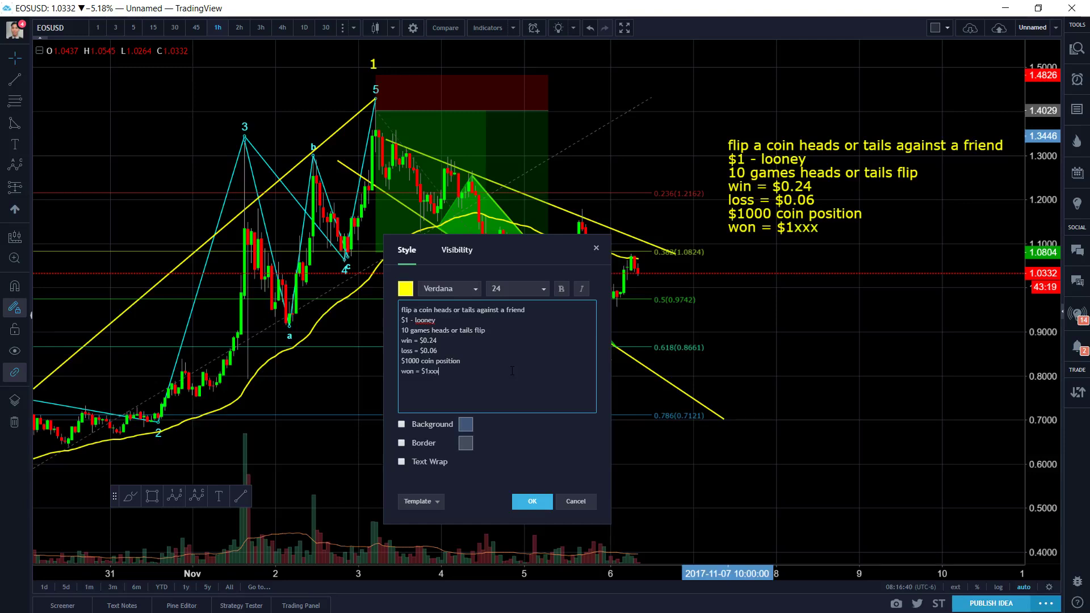
{"action": "key", "text": "BackSpace"}
{"action": "key", "text": "BackSpace"}
{"action": "key", "text": "BackSpace"}
{"action": "type", "text": "000 X 0.24"}
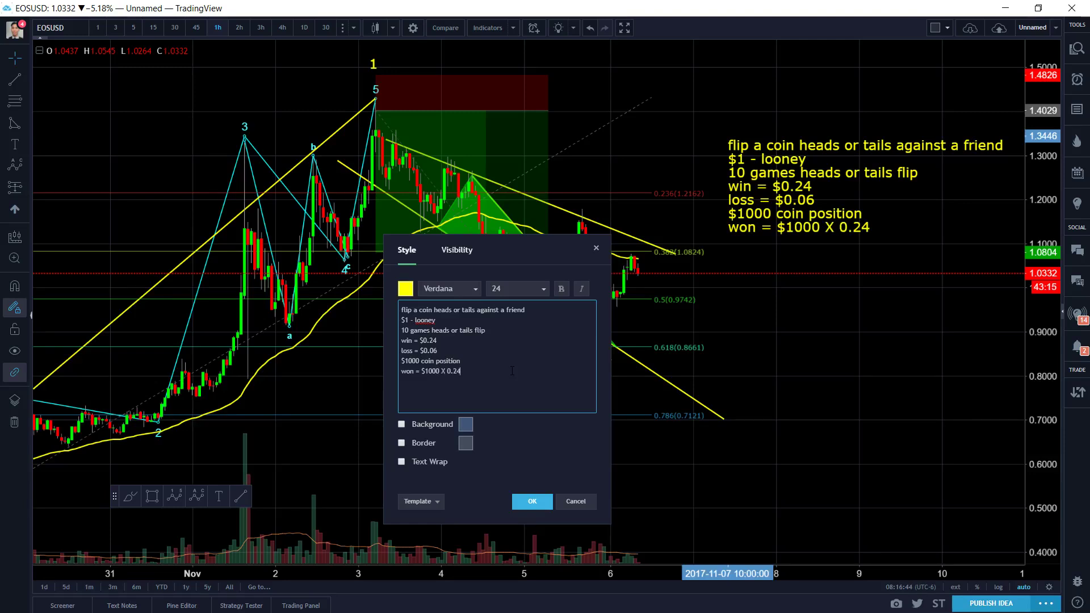
Step: Change the multiplier in the won line to 1.24 and append "- $1,240"
{"action": "key", "text": "BackSpace"}
{"action": "key", "text": "BackSpace"}
{"action": "key", "text": "BackSpace"}
{"action": "key", "text": "BackSpace"}
{"action": "type", "text": "1.24 - $1,240"}
Step: Add the line "loss = $1000 X *.094 = $940" below the won line, moving the calculator window aside
{"action": "key", "text": "Return"}
{"action": "type", "text": "loss = $1000 X"}
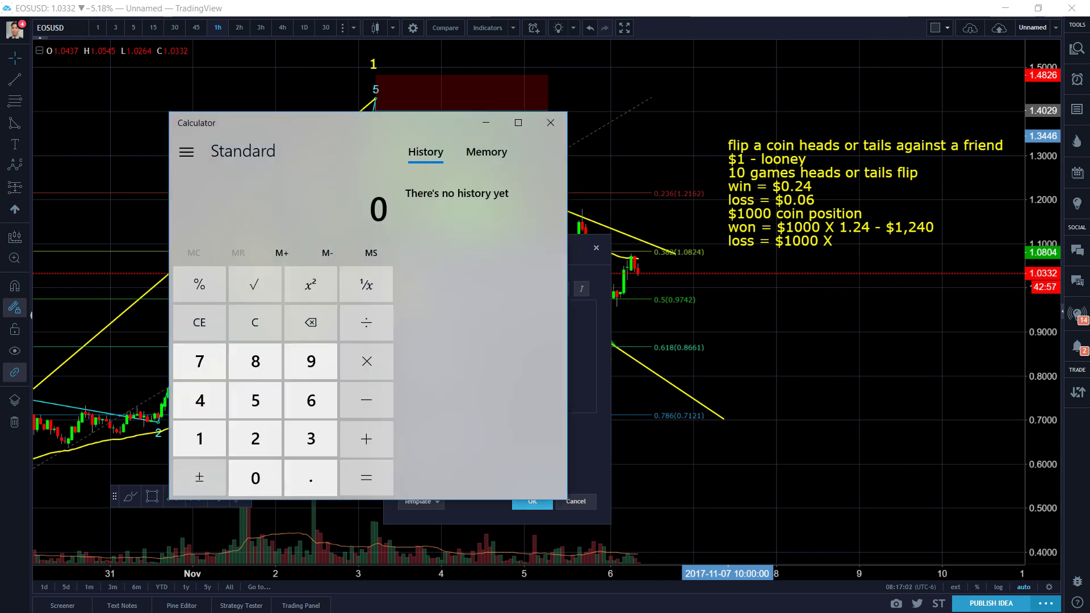
{"action": "left_click_drag", "start_coordinate": [485, 121], "coordinate": [861, 165]}
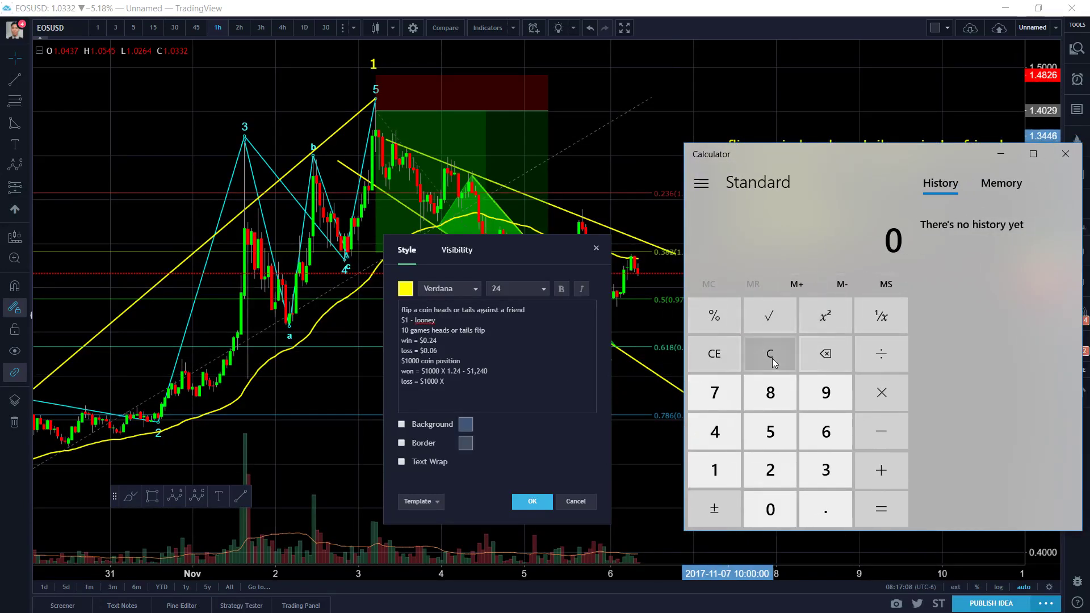
{"action": "left_click", "coordinate": [493, 387]}
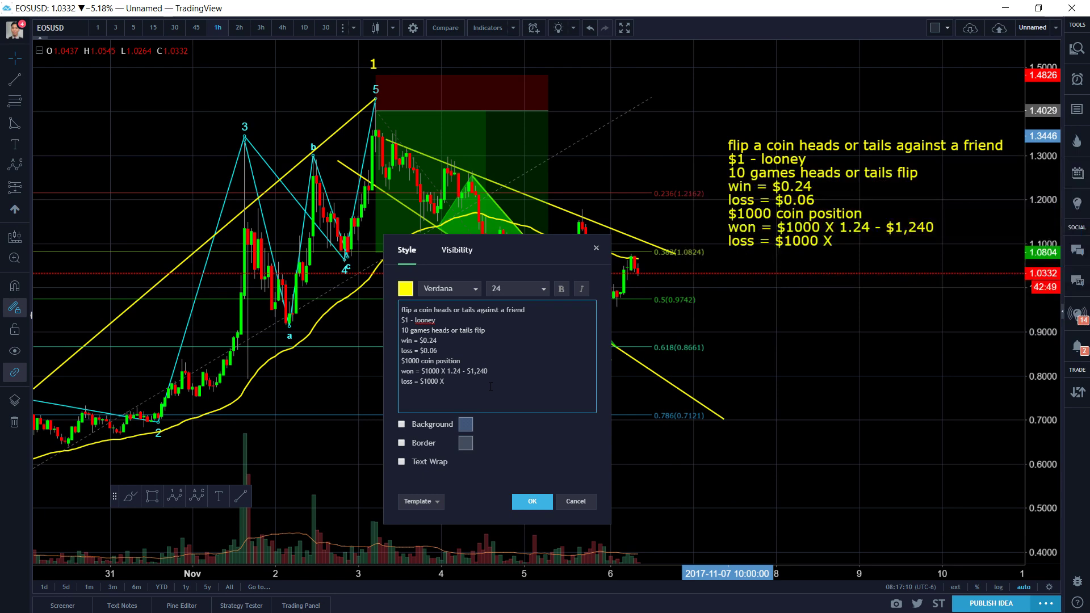
{"action": "type", "text": "*.094 = "}
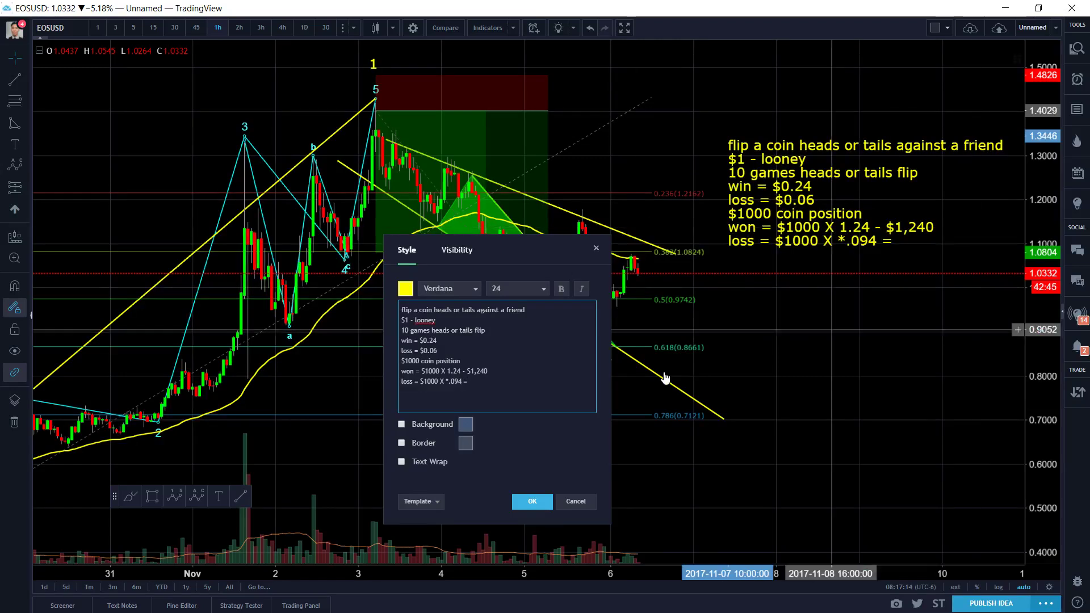
{"action": "type", "text": "$940"}
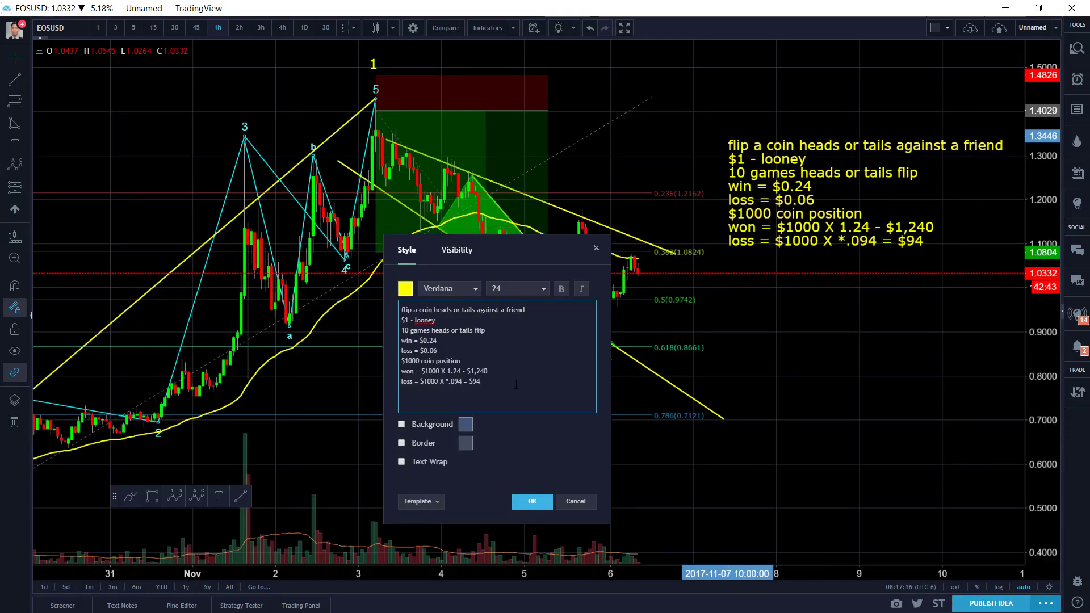
{"action": "key", "text": "Return"}
Step: Highlight the $1,240 amount and the final loss line in the note text to compare the two outcomes
{"action": "double_click", "coordinate": [499, 370]}
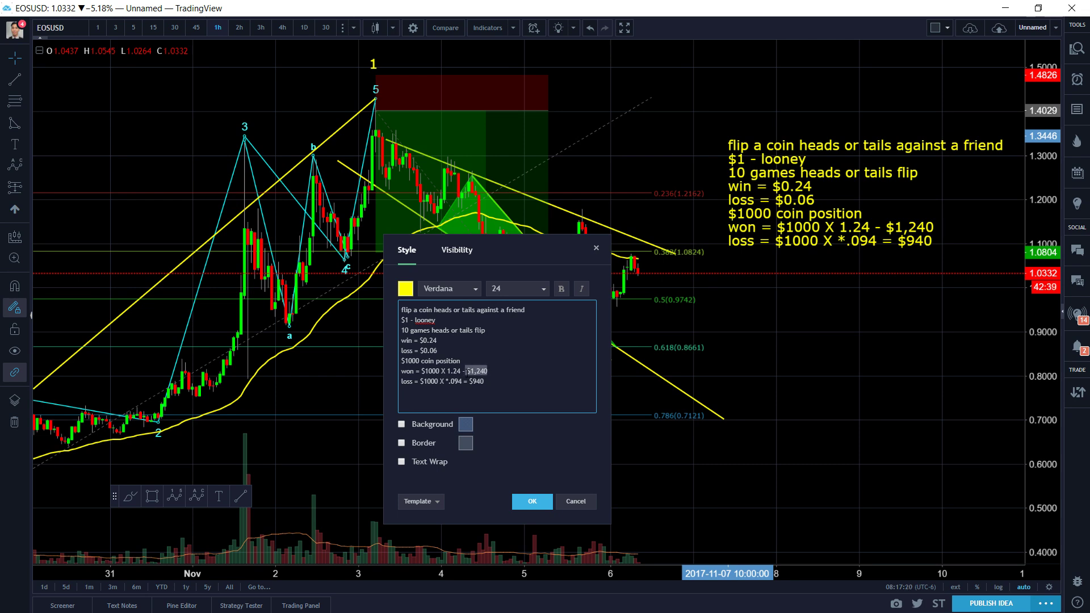
{"action": "left_click", "coordinate": [497, 368]}
{"action": "left_click_drag", "start_coordinate": [484, 381], "coordinate": [476, 381]}
{"action": "left_click", "coordinate": [487, 382]}
{"action": "triple_click", "coordinate": [500, 381]}
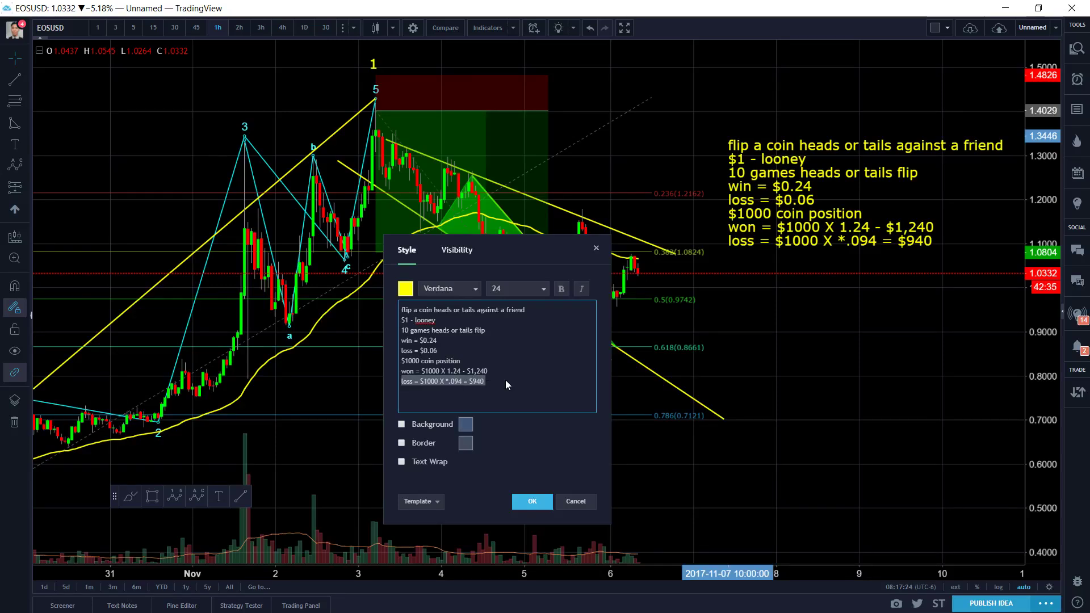
Step: Replace all note text below the line "10 games heads or tails flip" with the lines "win $4" and "loss $1"
{"action": "triple_click", "coordinate": [505, 380]}
{"action": "left_click", "coordinate": [507, 380]}
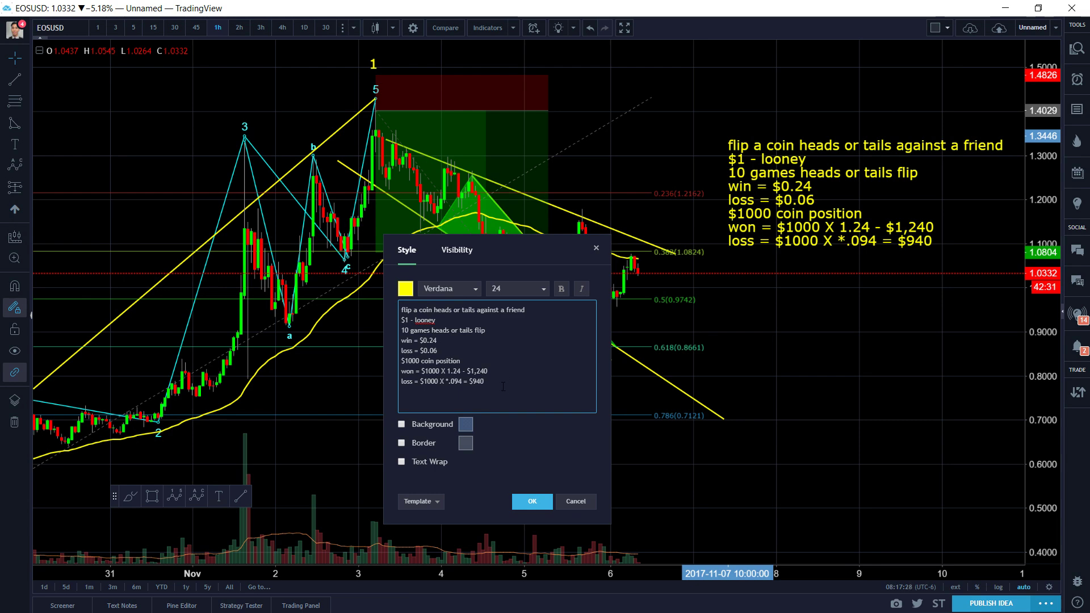
{"action": "left_click_drag", "start_coordinate": [502, 386], "coordinate": [392, 341]}
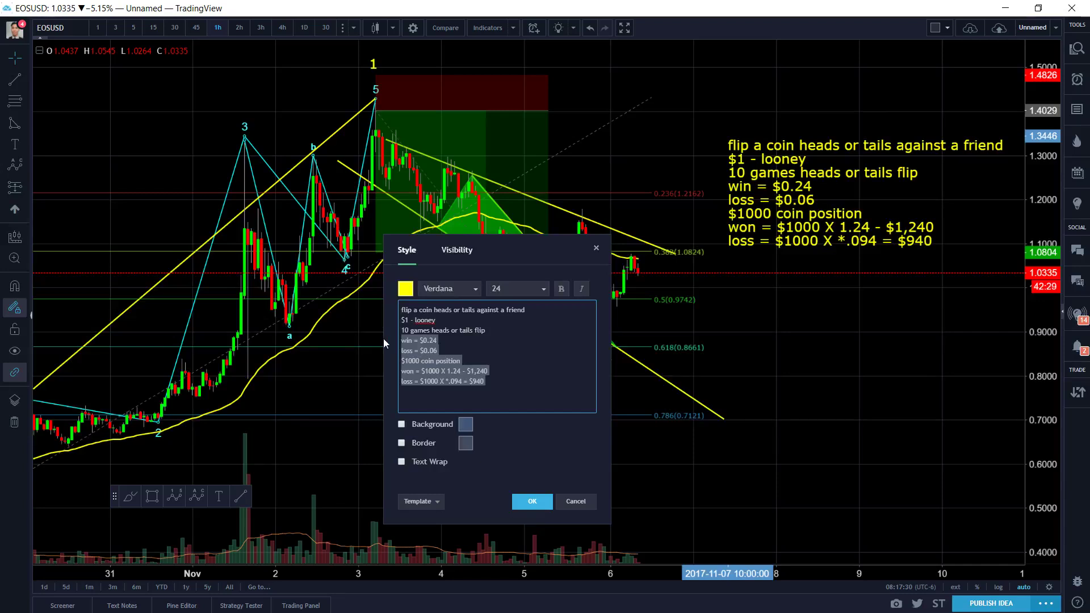
{"action": "type", "text": "win"}
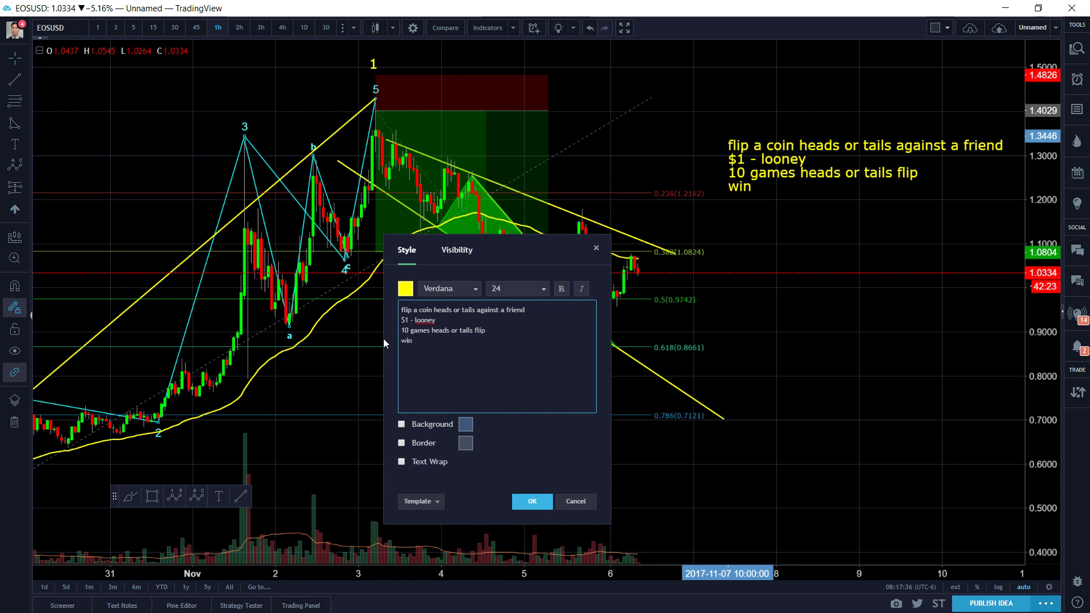
{"action": "type", "text": " $1"}
{"action": "key", "text": "BackSpace"}
{"action": "type", "text": "1"}
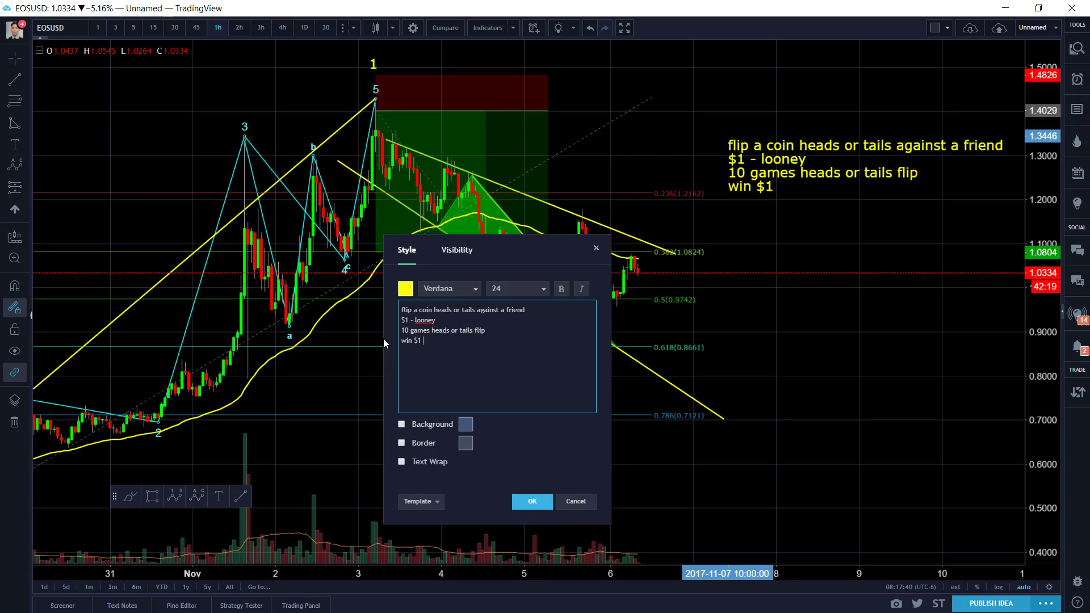
{"action": "key", "text": "BackSpace"}
{"action": "key", "text": "BackSpace"}
{"action": "type", "text": "4"}
{"action": "key", "text": "Return"}
{"action": "type", "text": "loss $1"}
{"action": "key", "text": "Return"}
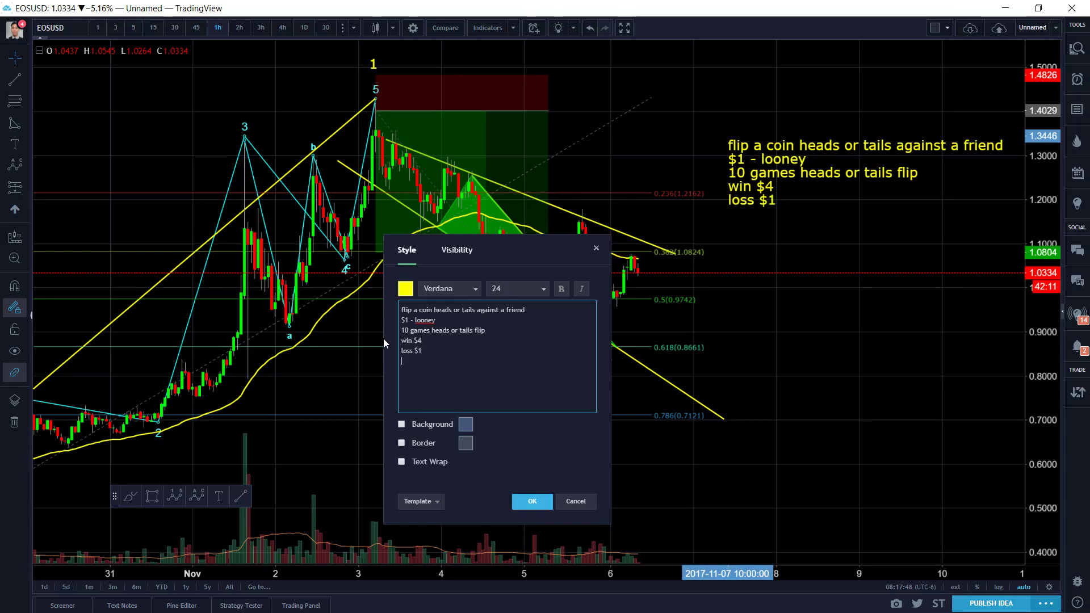
Step: Add the line "same as risk to reward ratio (r:r) = 4:1" below the loss line of the note
{"action": "type", "text": "same as ri"}
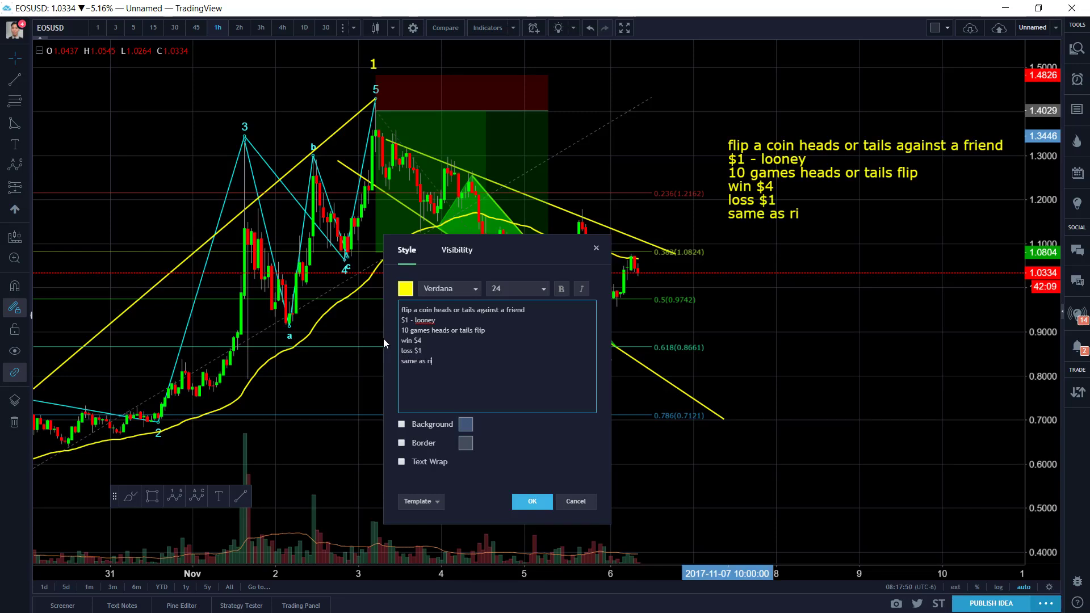
{"action": "type", "text": "sk to reward rati"}
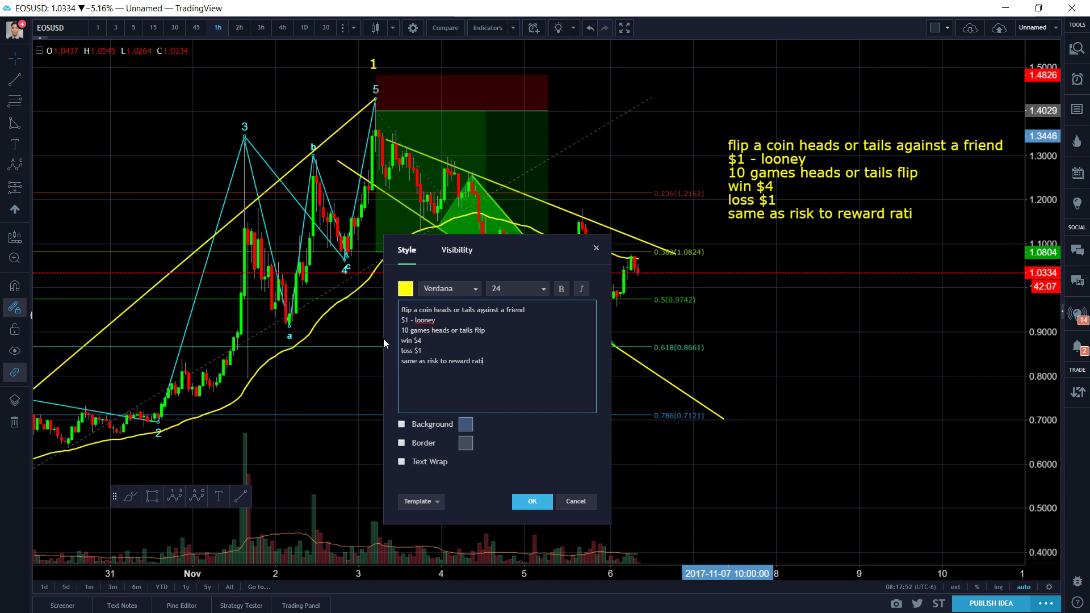
{"action": "type", "text": "o (r:r) = "}
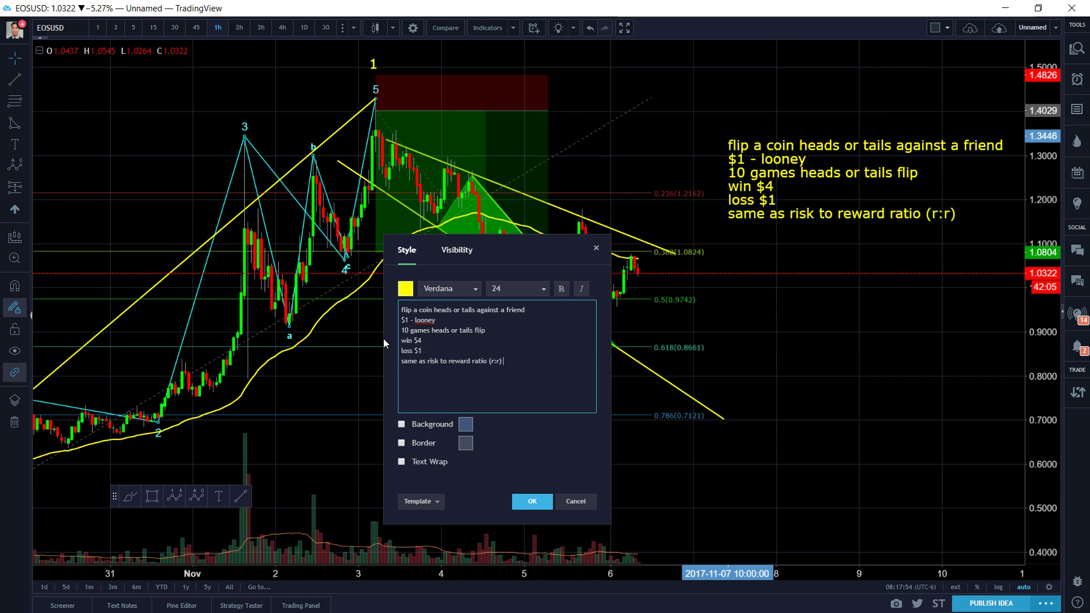
{"action": "type", "text": "4:1"}
{"action": "key", "text": "Return"}
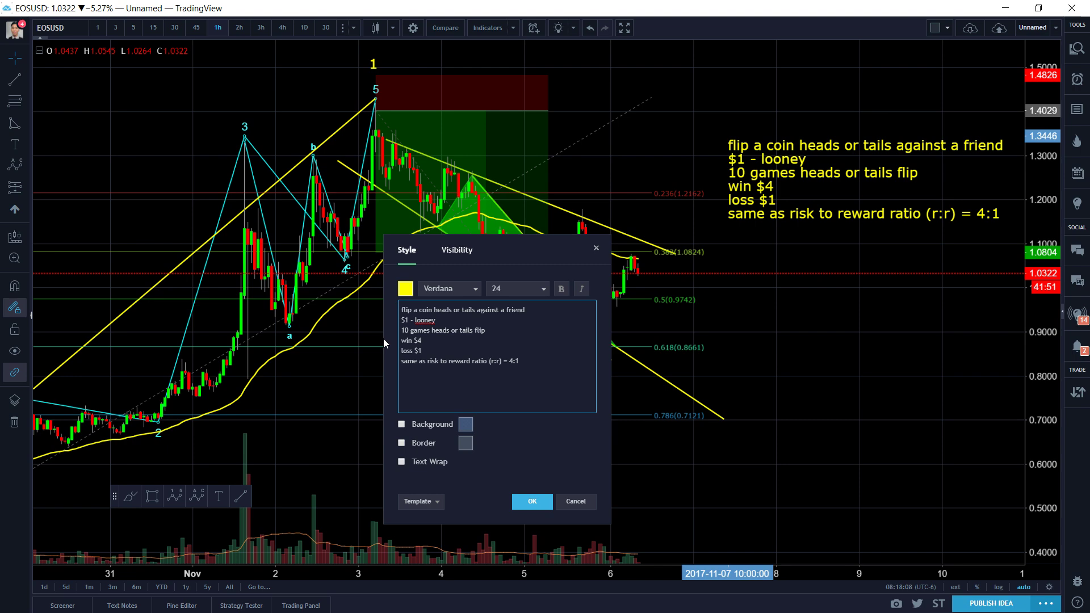
Step: Add the lines "10 games" and "3 games @ $4 each = $12 over 3 games" below the ratio line
{"action": "type", "text": "10 games"}
{"action": "key", "text": "Return"}
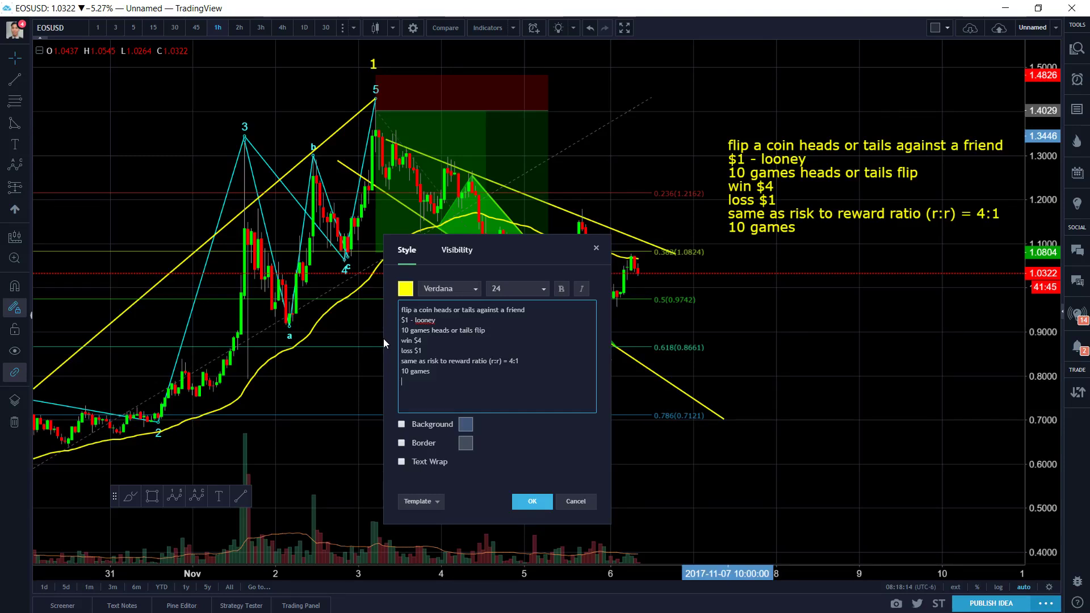
{"action": "type", "text": "3 games ="}
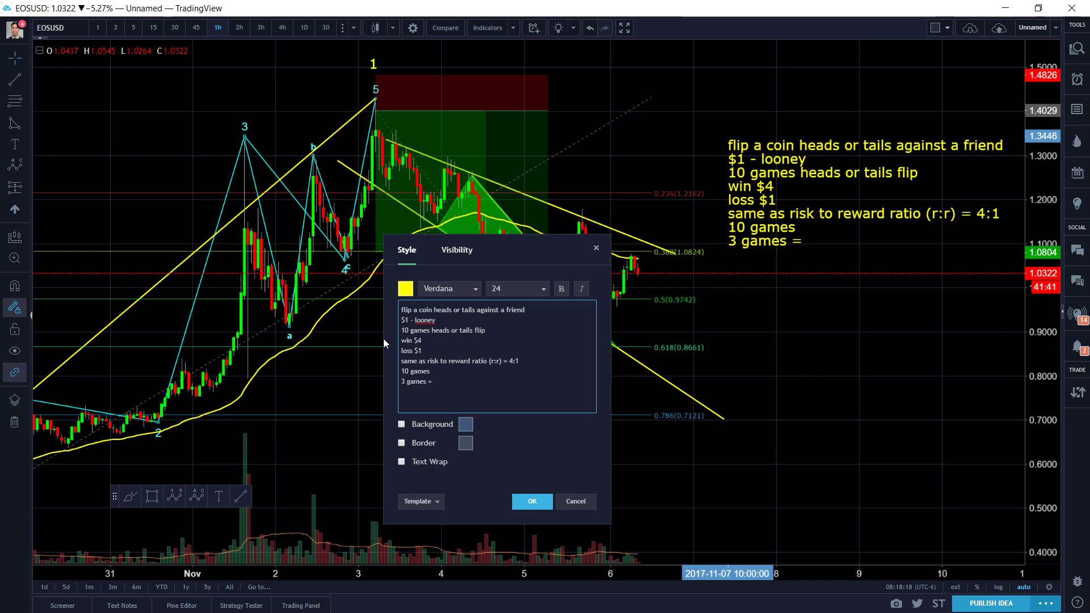
{"action": "key", "text": "BackSpace"}
{"action": "type", "text": "@"}
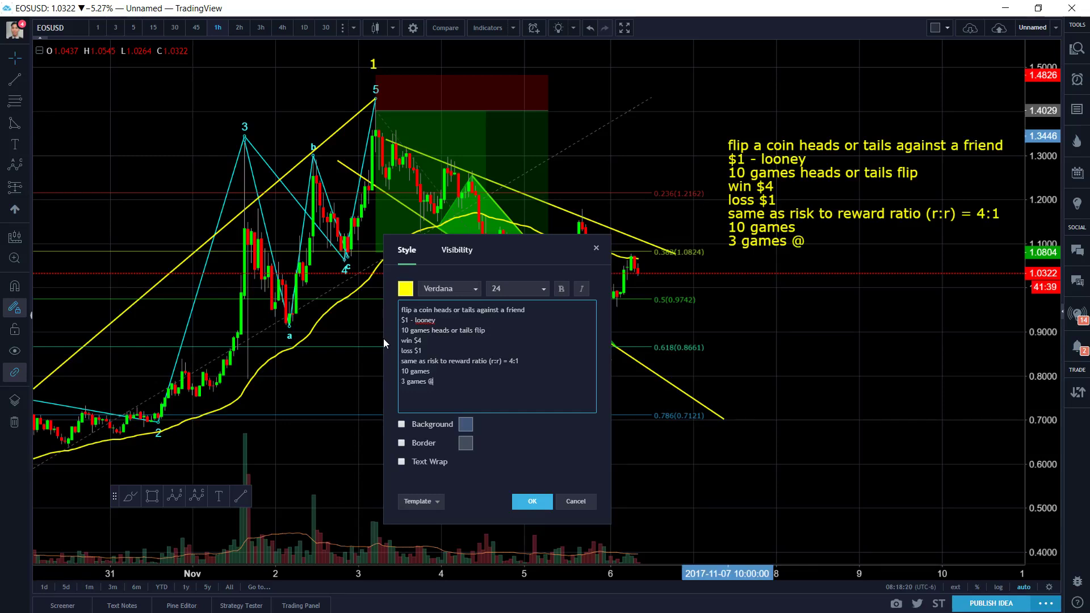
{"action": "type", "text": " $4 each = $1"}
{"action": "key", "text": "BackSpace"}
{"action": "key", "text": "BackSpace"}
{"action": "type", "text": "$12 over"}
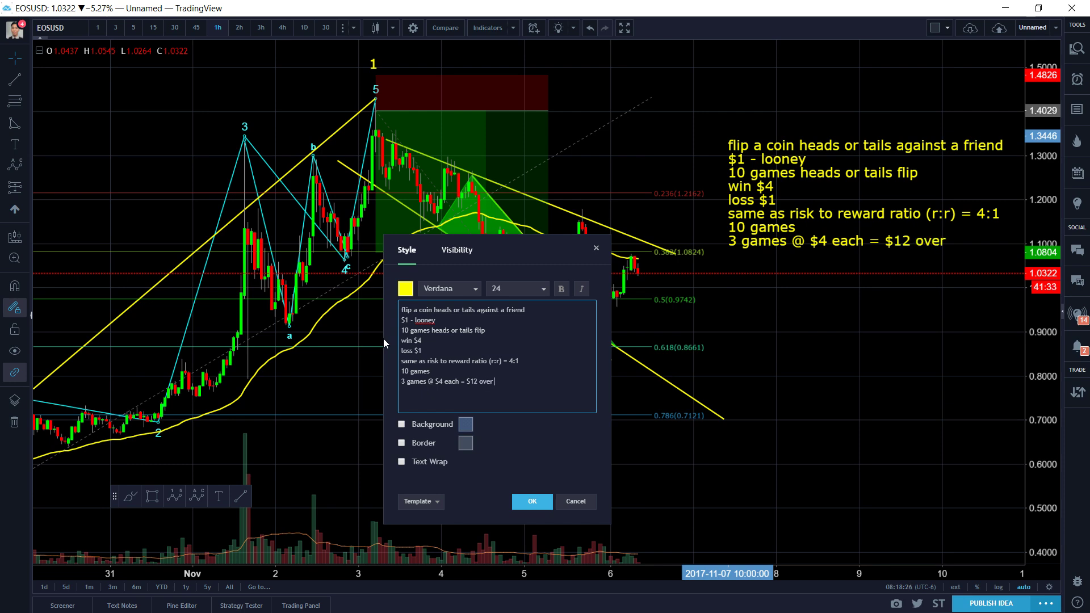
{"action": "type", "text": " 3 games"}
{"action": "key", "text": "Return"}
Step: Add the line "7 games @ $1 loss each = $7 over 7 games" and insert "win" before "each" in the 3 games line
{"action": "type", "text": "7"}
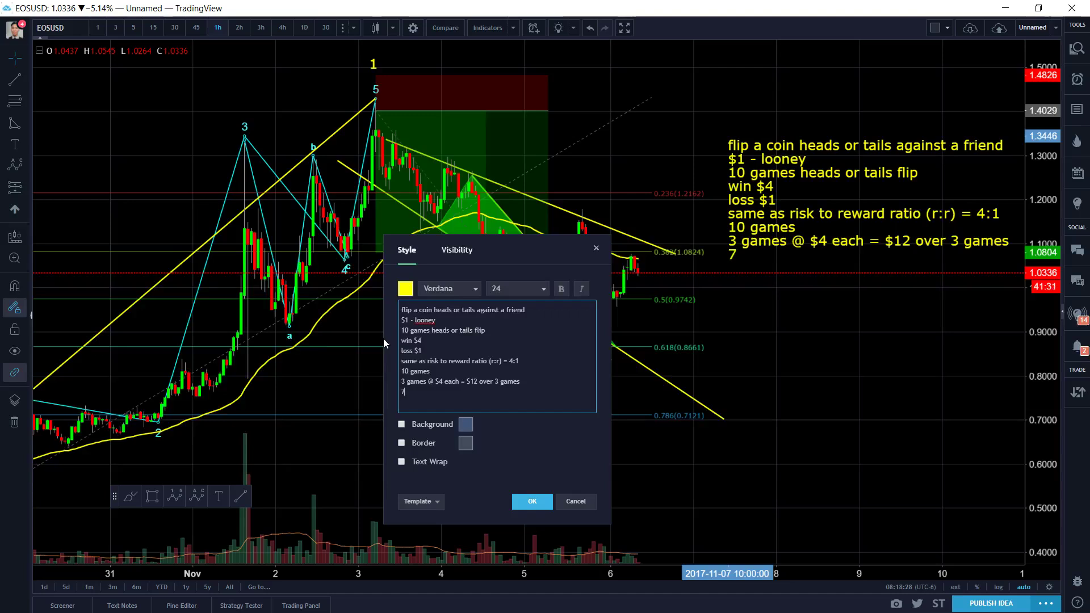
{"action": "type", "text": " games @ $"}
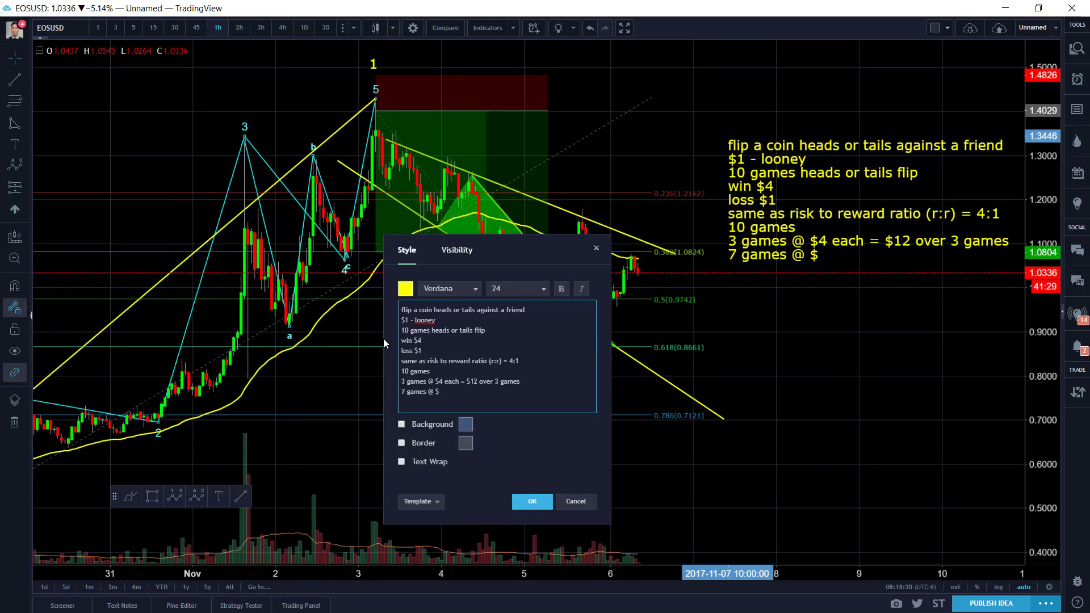
{"action": "type", "text": "1 loss each"}
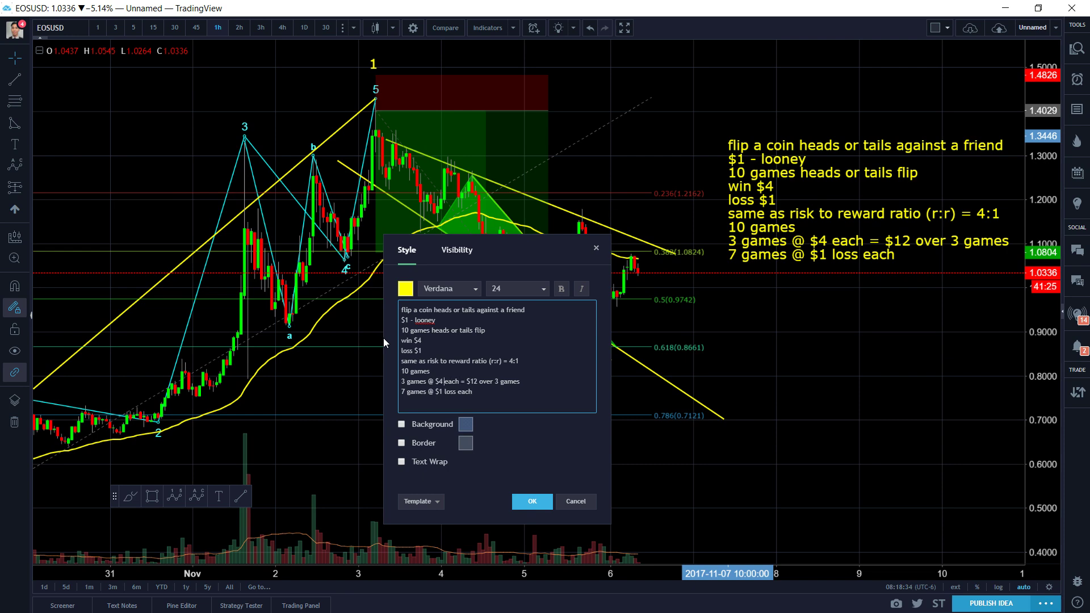
{"action": "type", "text": "win"}
{"action": "key", "text": "Down"}
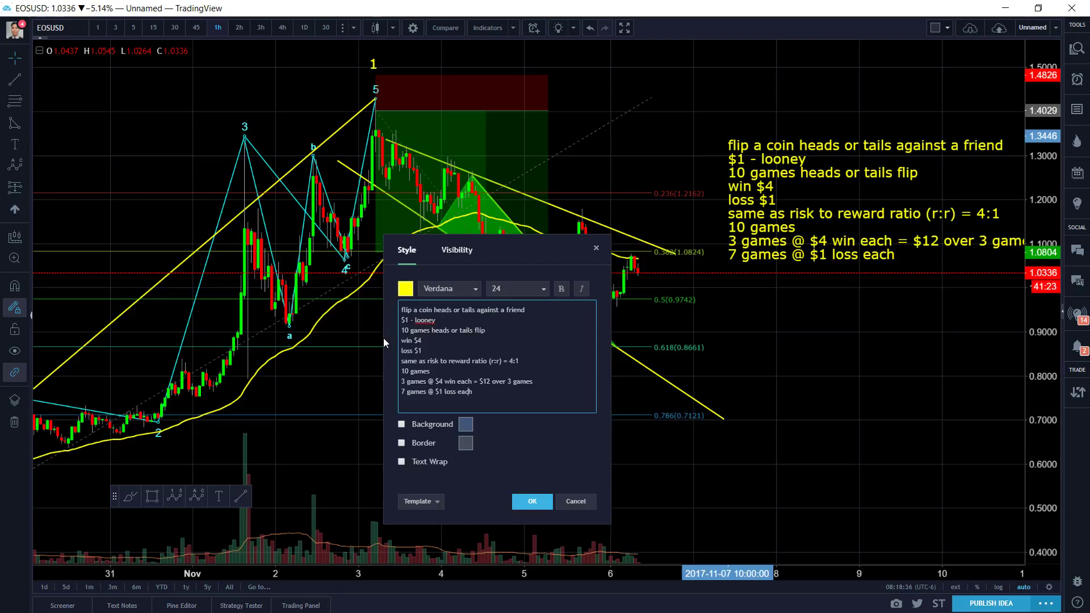
{"action": "type", "text": "="}
{"action": "type", "text": "$7 over 7"}
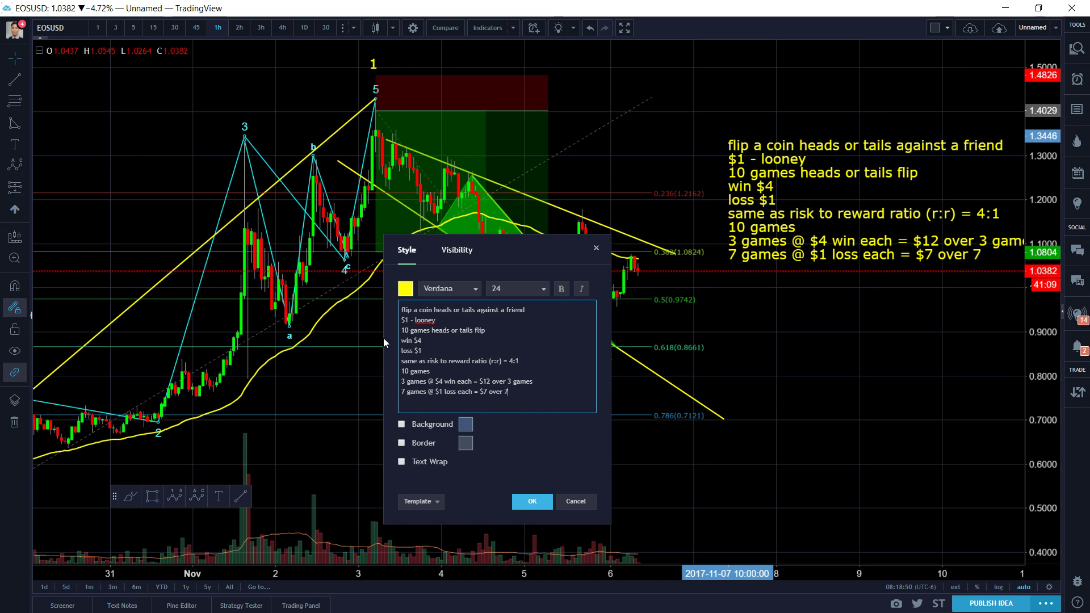
{"action": "type", "text": " games"}
{"action": "key", "text": "Return"}
Step: Finish the note with the line "10 games? $12 profit - $7 loss = $5 profit" and apply the text changes
{"action": "type", "text": "10 games?"}
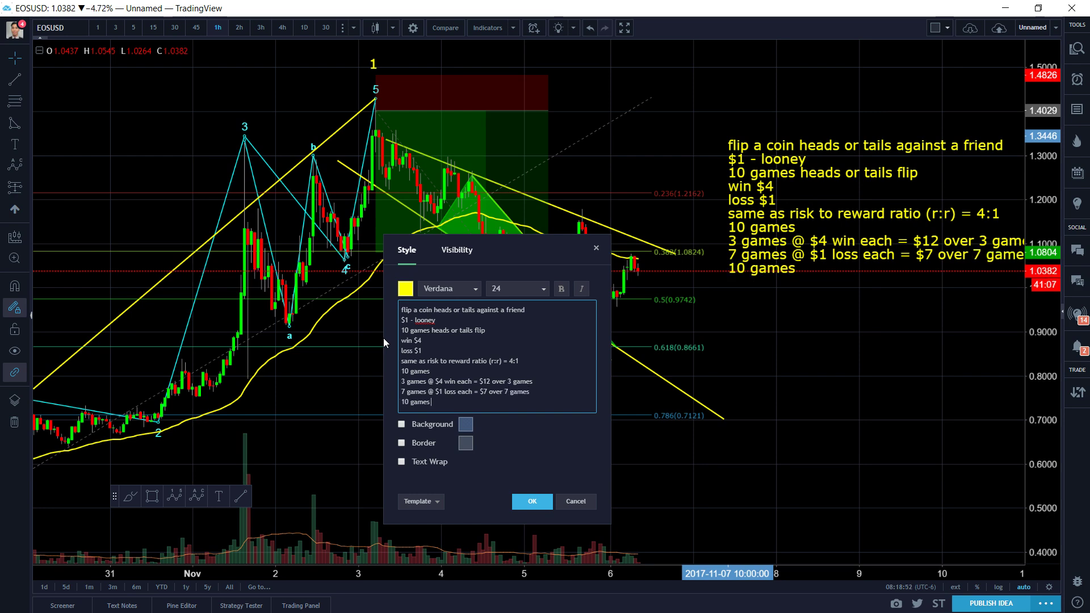
{"action": "type", "text": "$12 profit - m"}
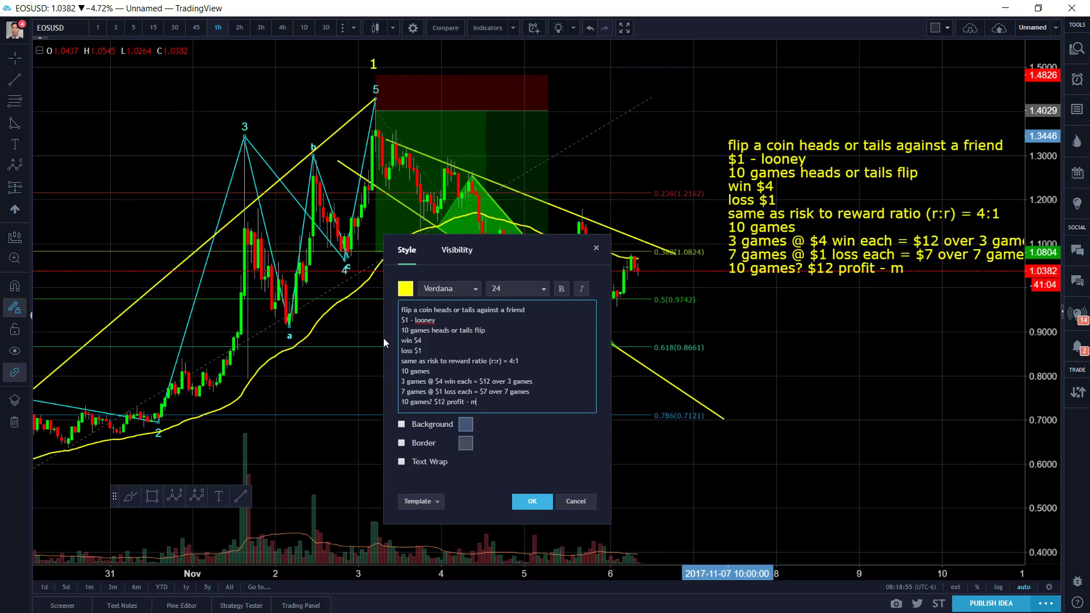
{"action": "key", "text": "BackSpace"}
{"action": "type", "text": "$"}
{"action": "type", "text": "7 l"}
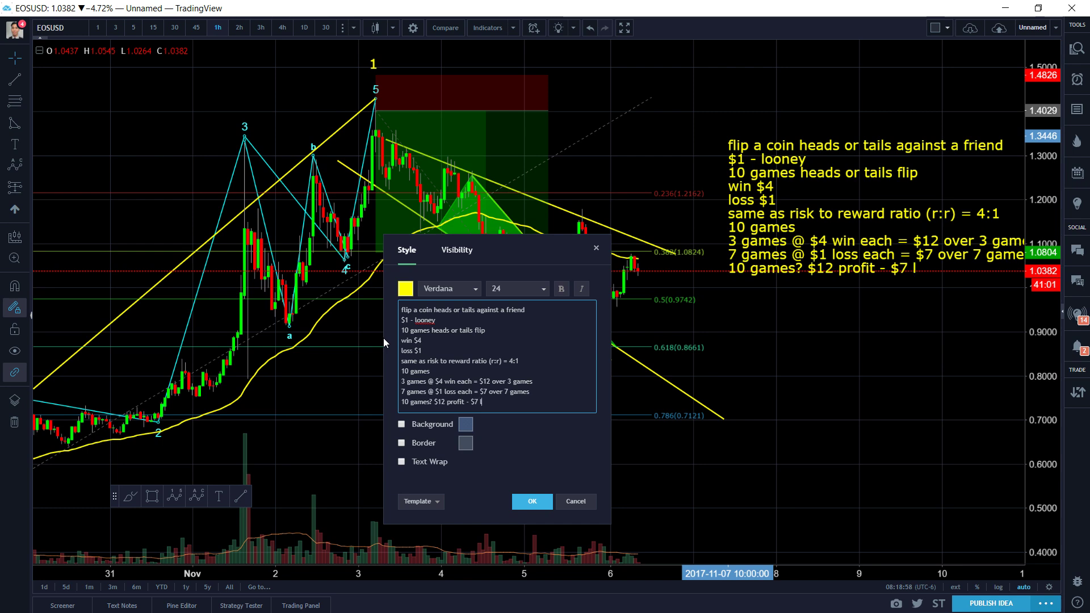
{"action": "type", "text": "oss = $5"}
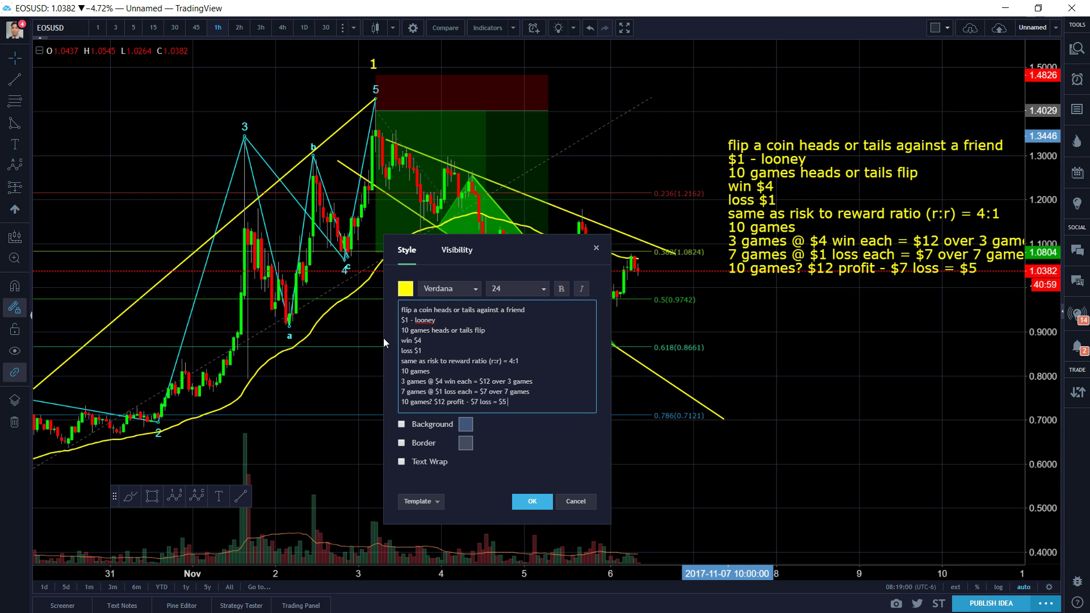
{"action": "type", "text": " overal"}
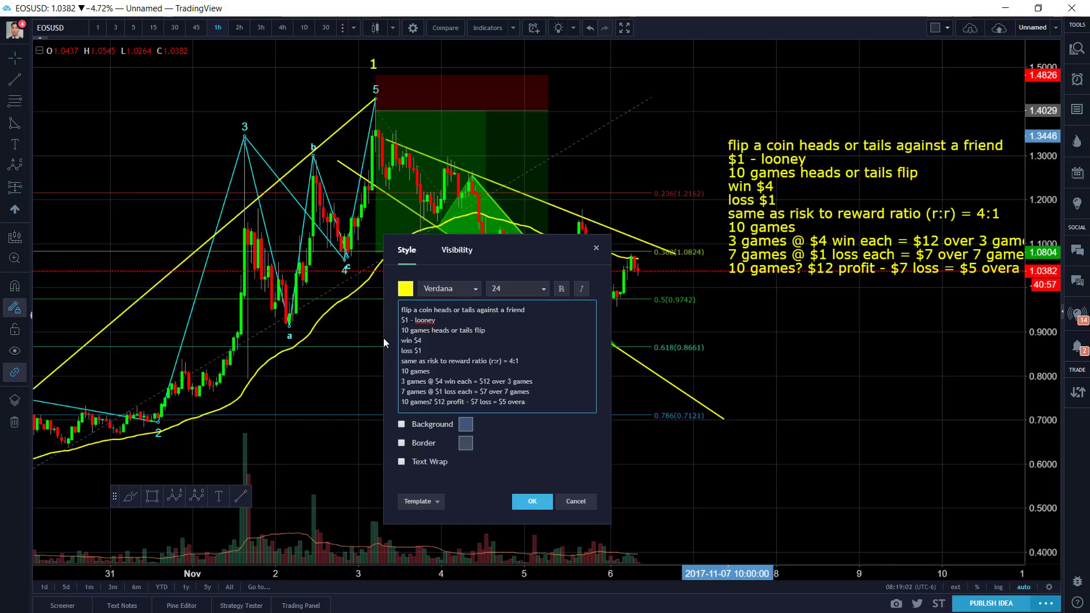
{"action": "key", "text": "BackSpace"}
{"action": "key", "text": "BackSpace"}
{"action": "key", "text": "BackSpace"}
{"action": "key", "text": "BackSpace"}
{"action": "key", "text": "BackSpace"}
{"action": "type", "text": "profit"}
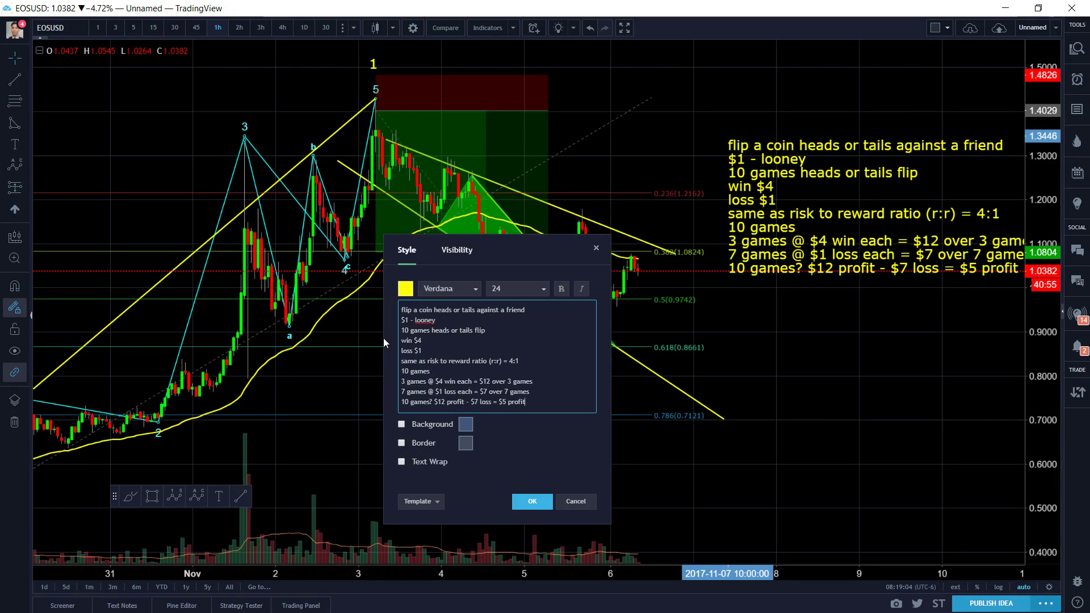
{"action": "left_click", "coordinate": [539, 507]}
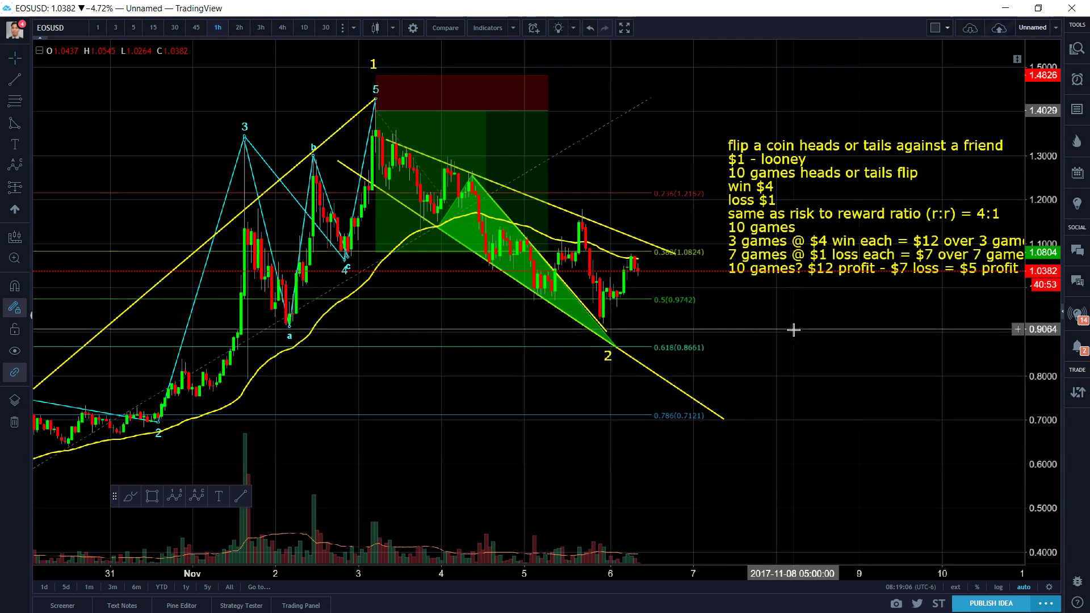
Step: Move the note slightly up and away from the price axis so its longest lines fit, and select the short position drawing
{"action": "mouse_move", "coordinate": [782, 174]}
{"action": "left_mouse_down"}
{"action": "mouse_move", "coordinate": [746, 169]}
{"action": "mouse_move", "coordinate": [766, 164]}
{"action": "left_mouse_up"}
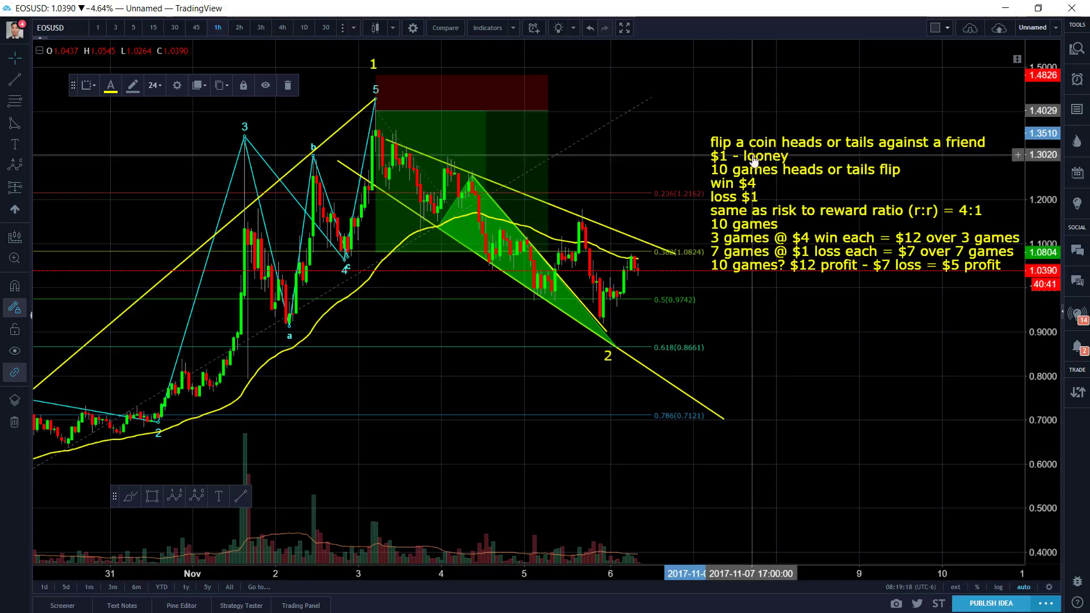
{"action": "left_click_drag", "start_coordinate": [753, 160], "coordinate": [750, 154]}
{"action": "left_click", "coordinate": [529, 146]}
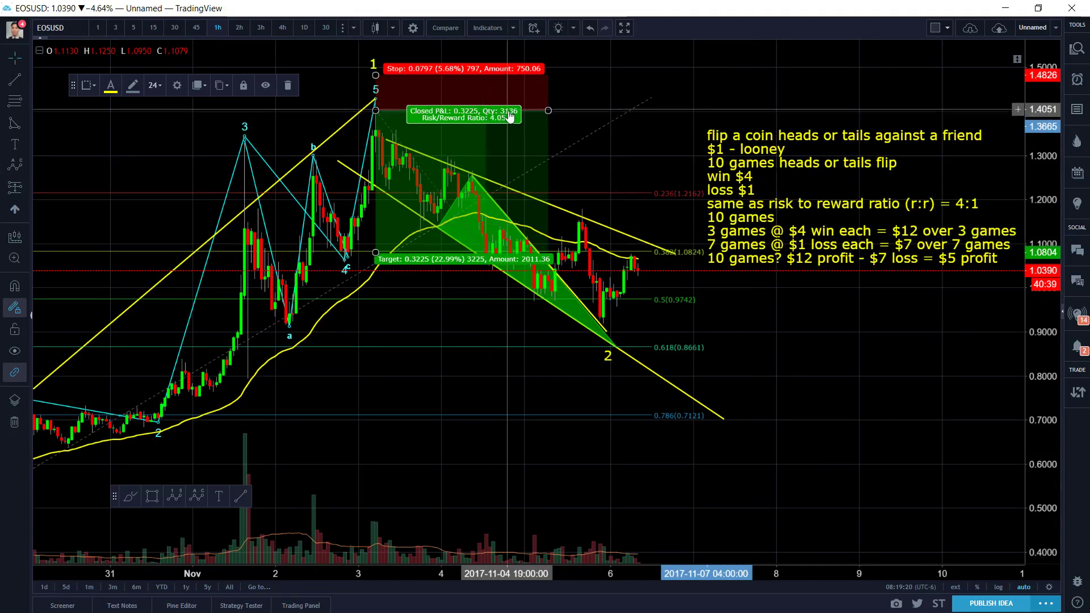
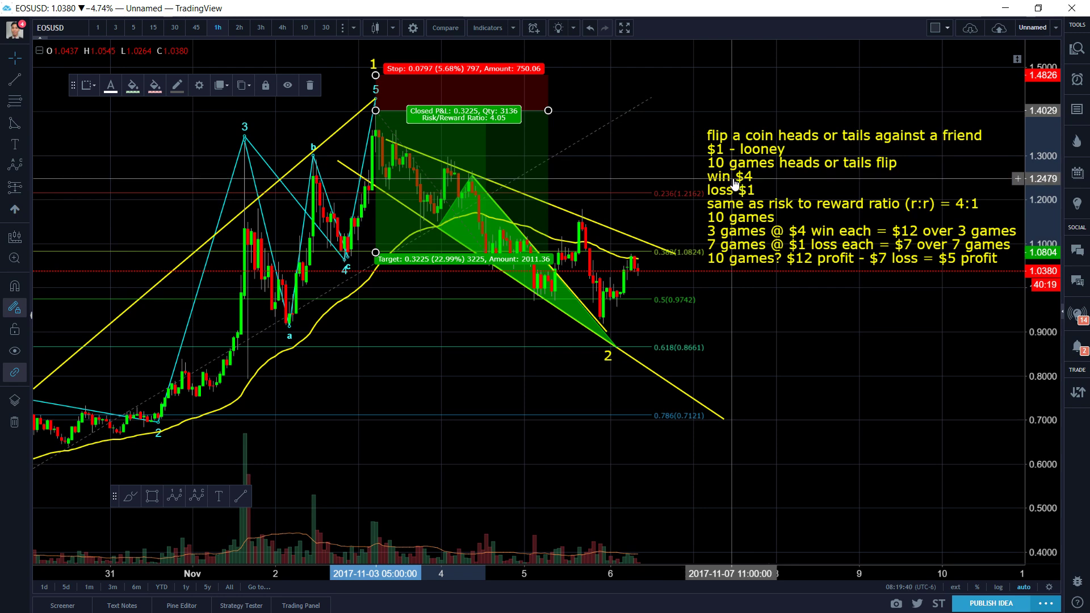
Step: Nudge the note away from the price axis and raise the short position's target to about 1.24 for a roughly 2:1 risk/reward
{"action": "left_click_drag", "start_coordinate": [735, 174], "coordinate": [731, 175]}
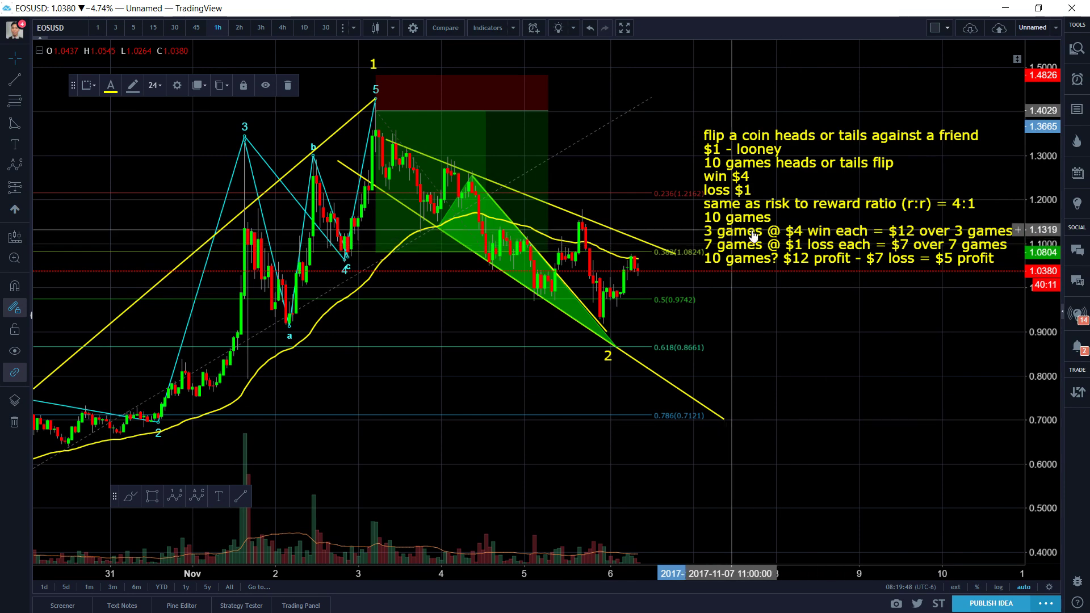
{"action": "left_click_drag", "start_coordinate": [773, 251], "coordinate": [770, 252]}
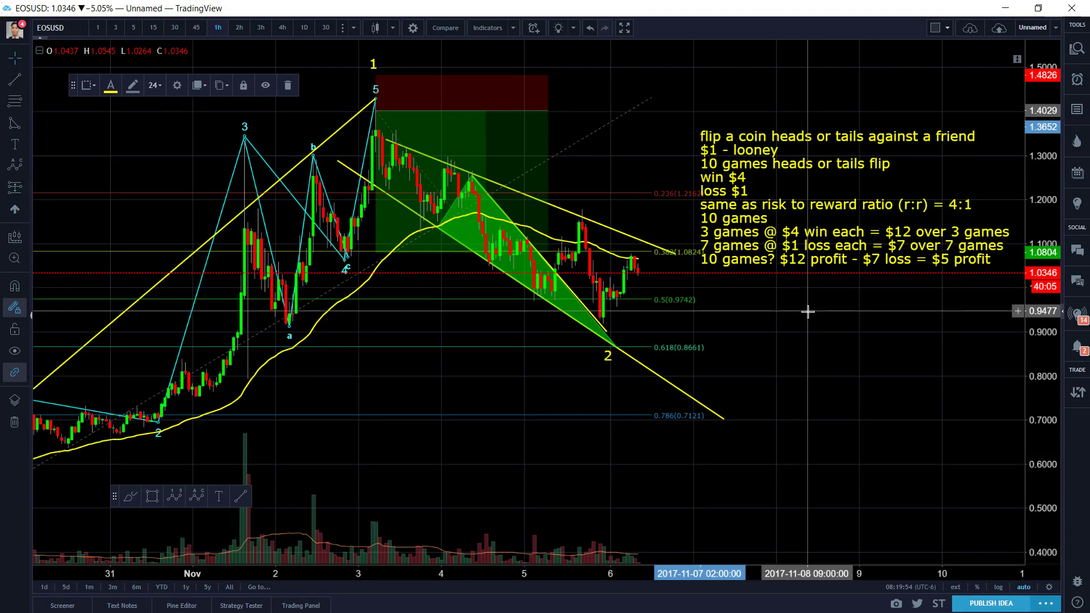
{"action": "left_click", "coordinate": [459, 84]}
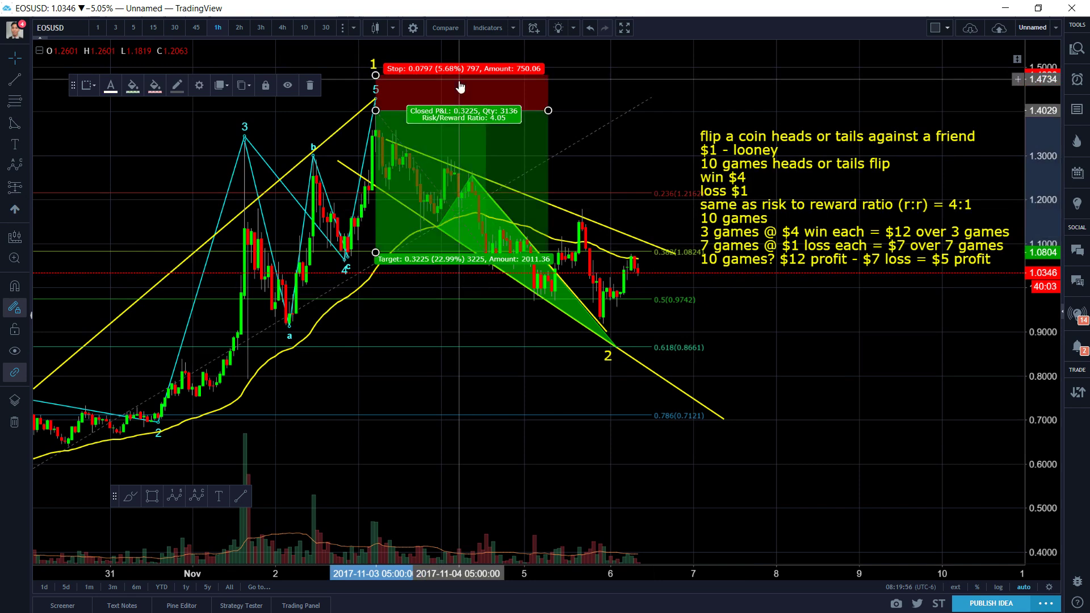
{"action": "left_click_drag", "start_coordinate": [374, 258], "coordinate": [386, 186]}
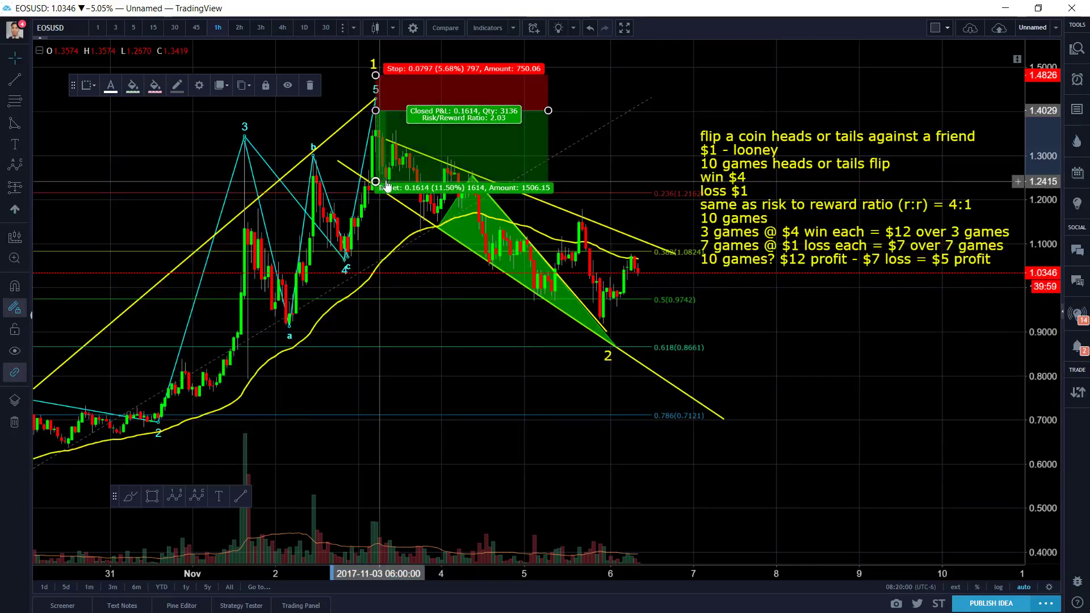
Step: Change the note's win line to "win $2" and the game counts to 4 games won and 6 games lost
{"action": "left_click", "coordinate": [728, 210]}
{"action": "double_click", "coordinate": [728, 210]}
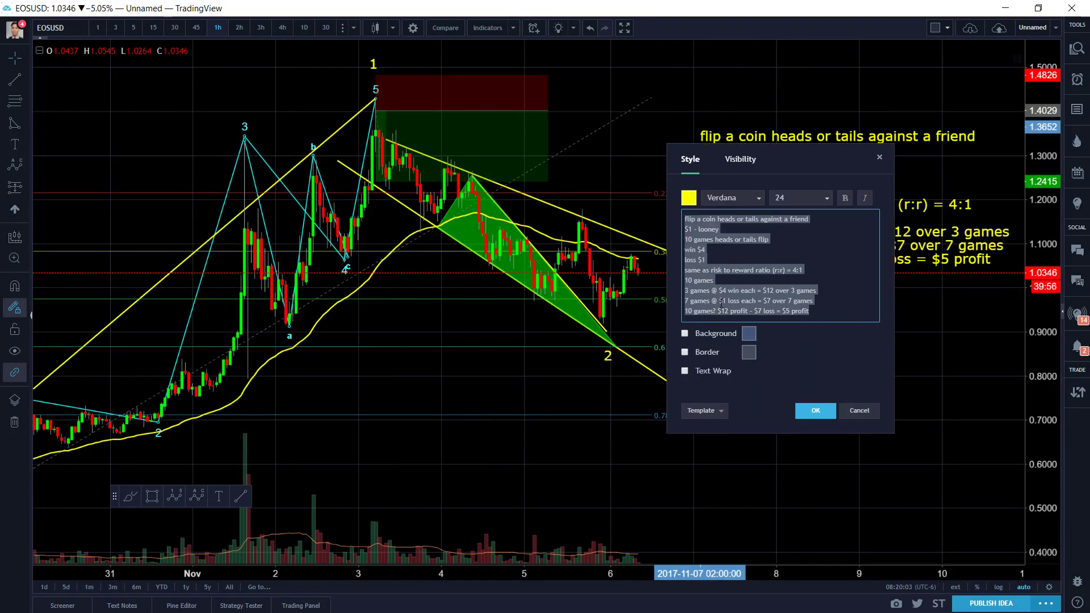
{"action": "left_click", "coordinate": [708, 251]}
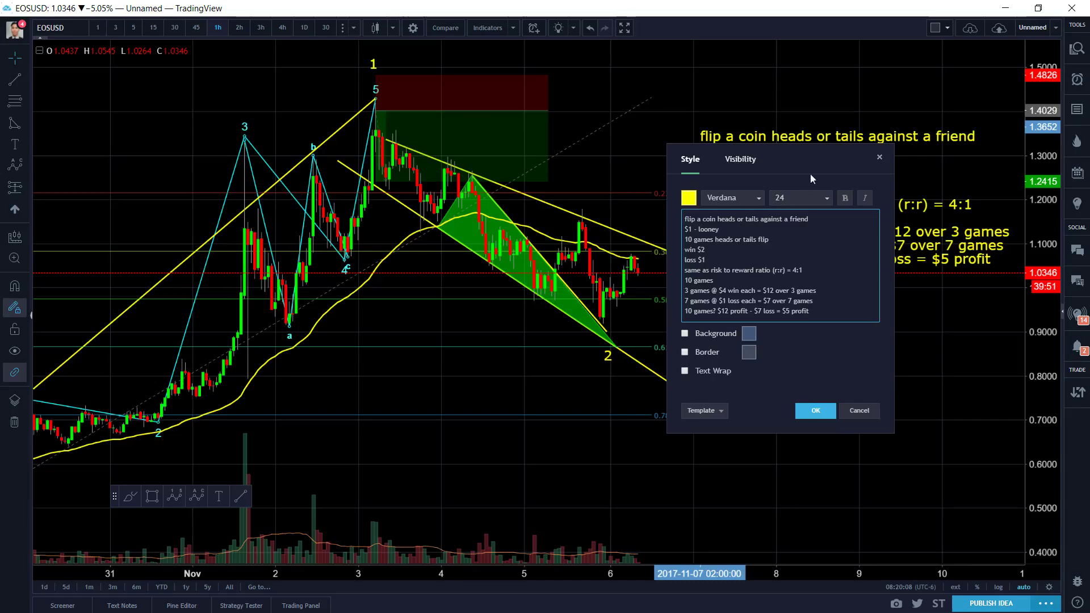
{"action": "left_click_drag", "start_coordinate": [813, 154], "coordinate": [468, 232]}
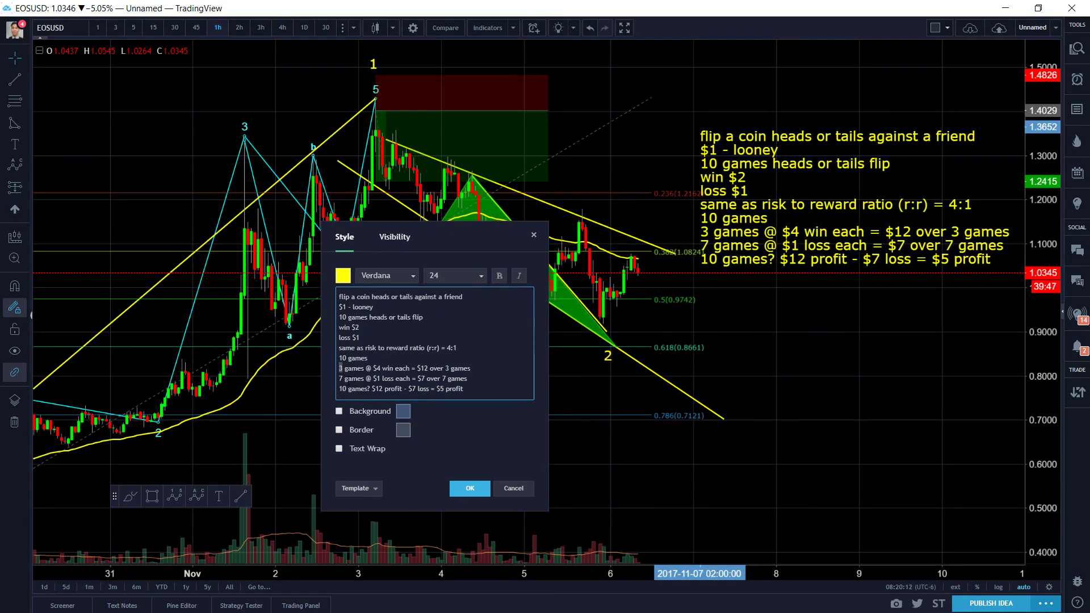
{"action": "type", "text": "4"}
{"action": "key", "text": "Down"}
{"action": "key", "text": "BackSpace"}
{"action": "type", "text": "6"}
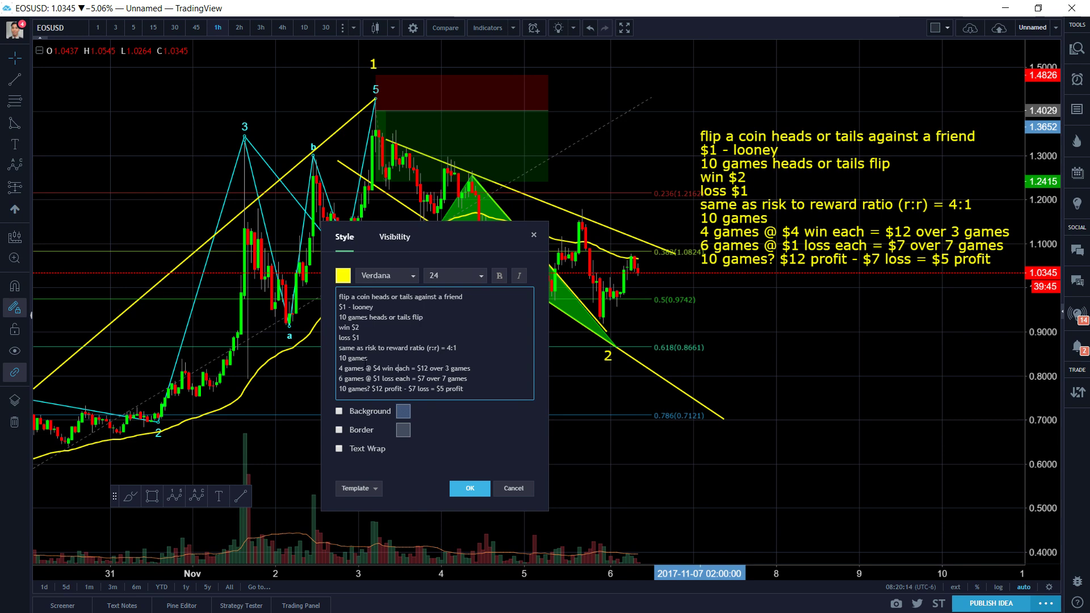
Step: Update the game lines to "4 games @ $2 win each = $8 over 4 games" and "6 games @ $1 loss each = $6 over 6 games"
{"action": "key", "text": "BackSpace"}
{"action": "type", "text": "2"}
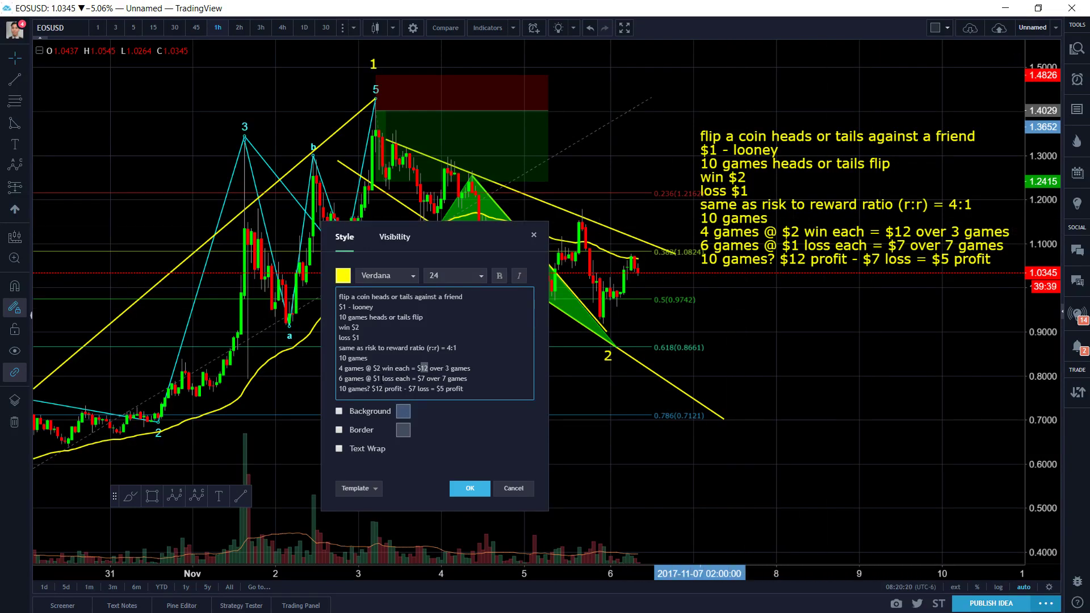
{"action": "key", "text": "BackSpace"}
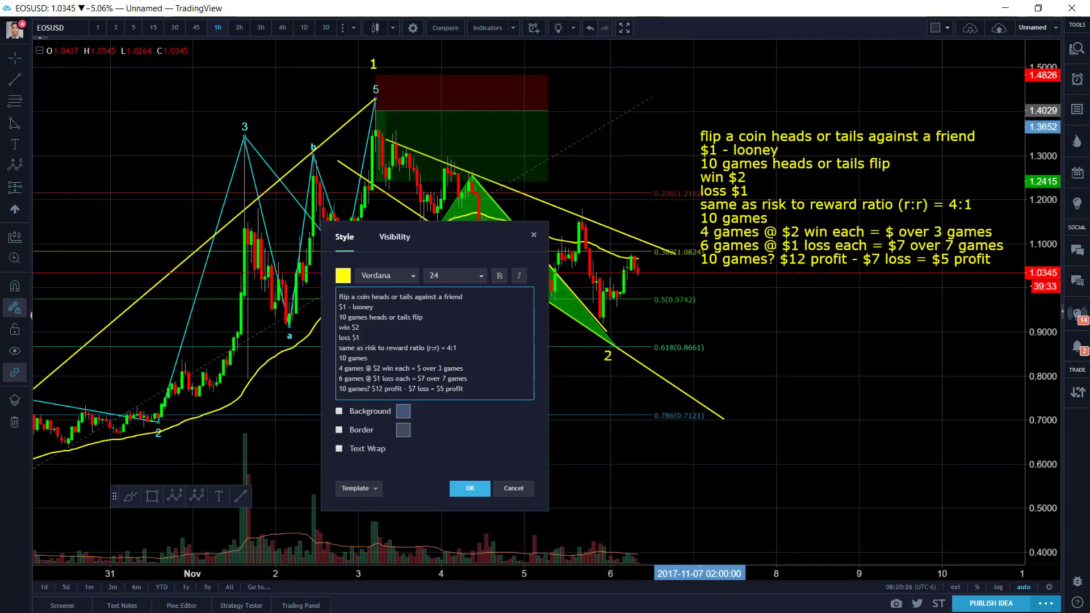
{"action": "type", "text": "8"}
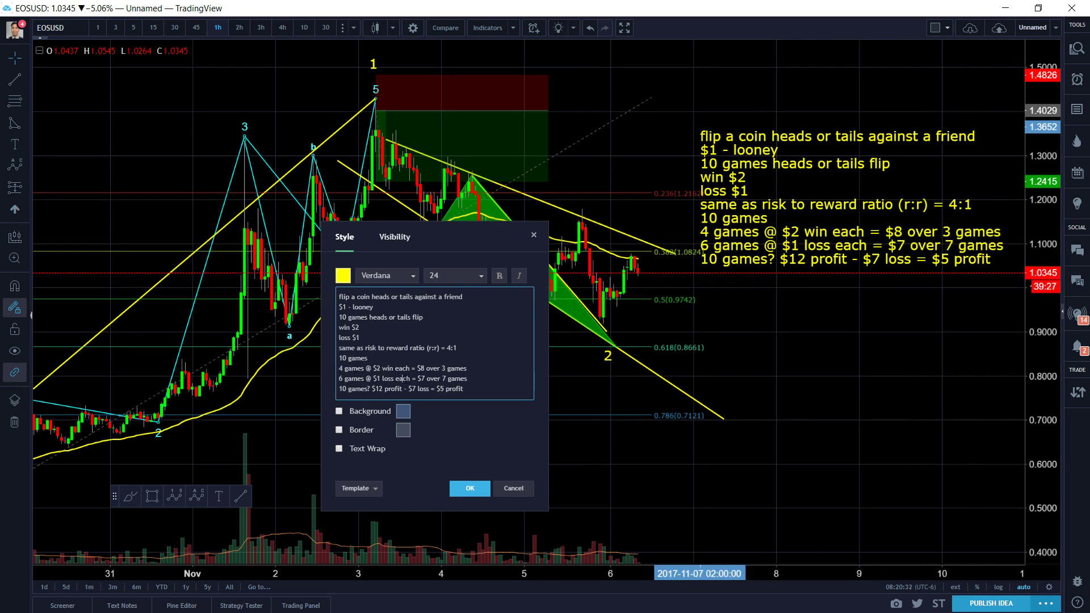
{"action": "key", "text": "BackSpace"}
{"action": "type", "text": "6"}
{"action": "key", "text": "BackSpace"}
{"action": "type", "text": "6"}
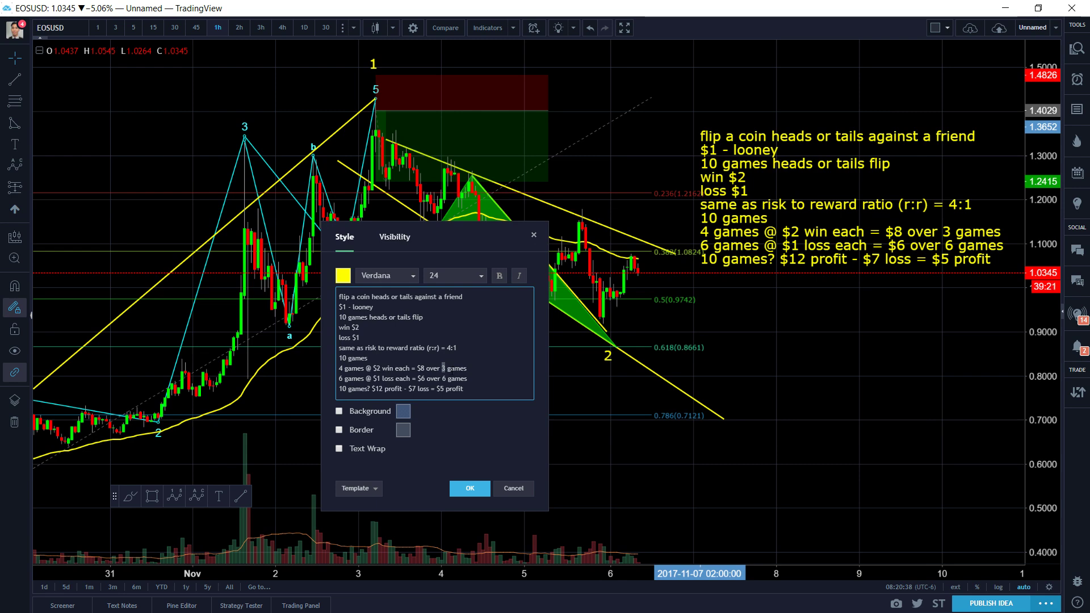
{"action": "key", "text": "BackSpace"}
{"action": "type", "text": "4"}
Step: Change the note's summary line to "10 games? $8 profit - $6 loss = $2 profit" and apply the text changes
{"action": "double_click", "coordinate": [378, 388]}
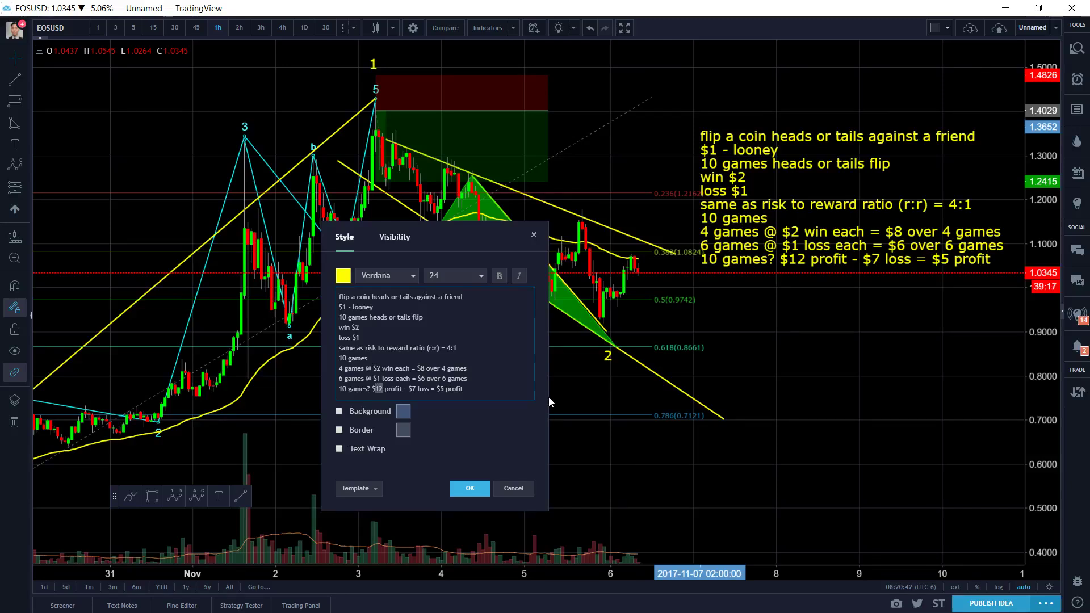
{"action": "type", "text": "8"}
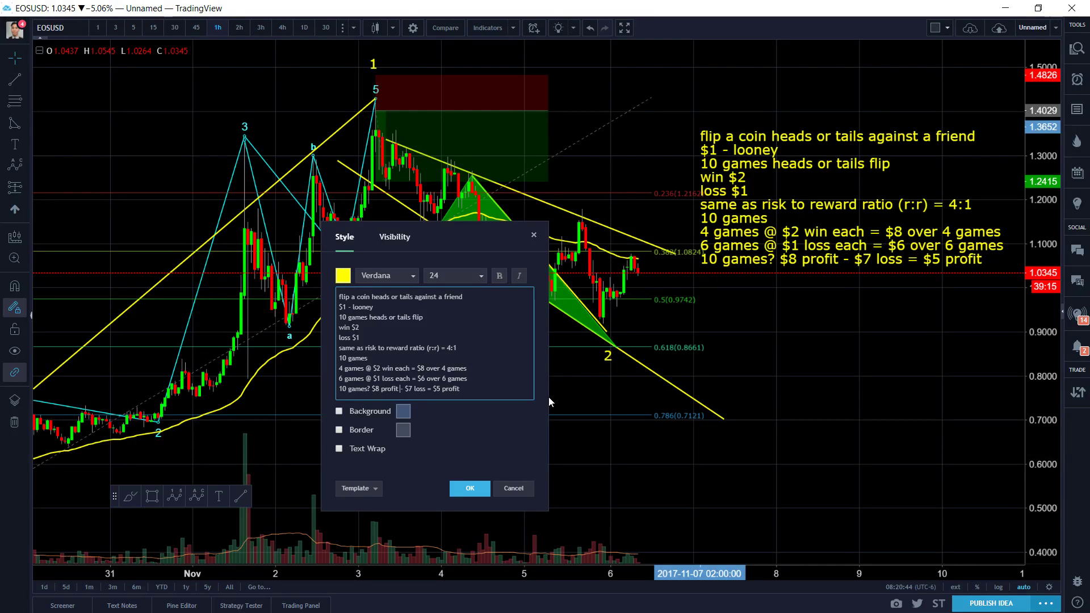
{"action": "key", "text": "BackSpace"}
{"action": "type", "text": "6"}
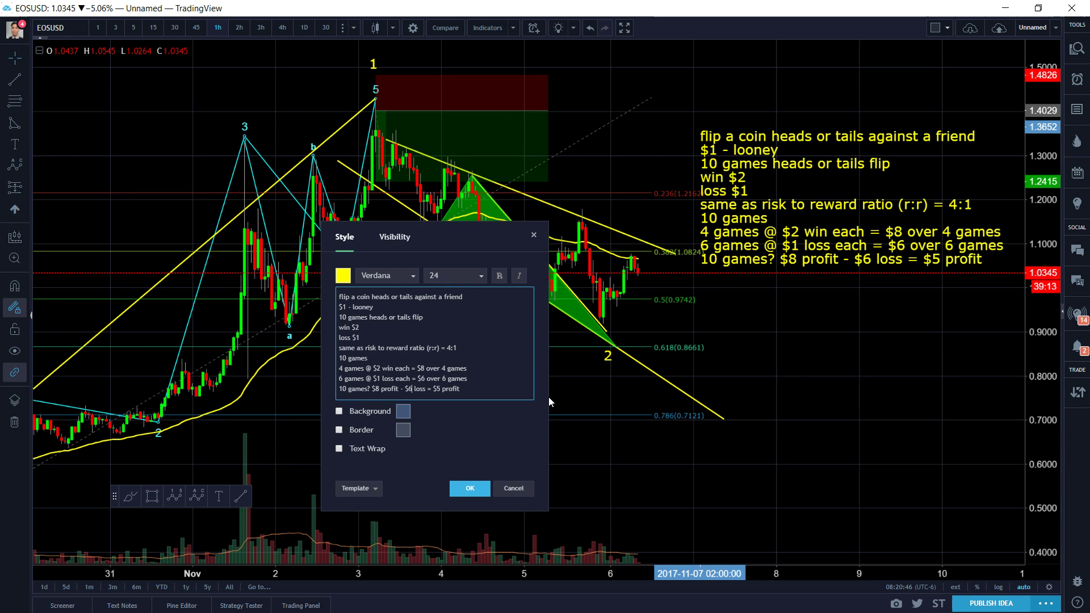
{"action": "key", "text": "Left"}
{"action": "key", "text": "Left"}
{"action": "key", "text": "Left"}
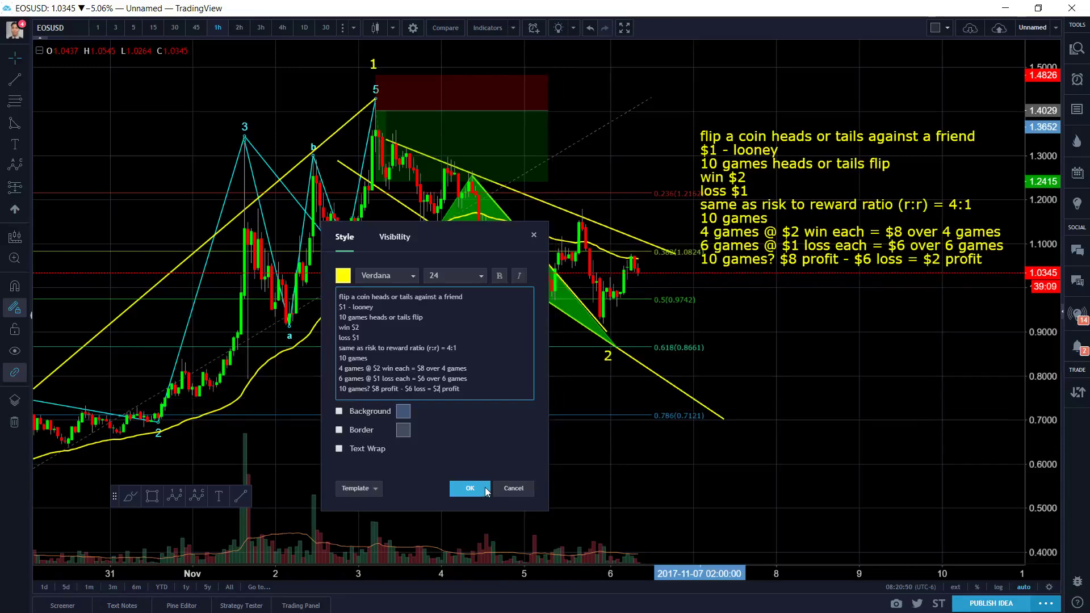
{"action": "left_click", "coordinate": [470, 488]}
{"action": "right_click", "coordinate": [824, 346]}
{"action": "left_click", "coordinate": [774, 345]}
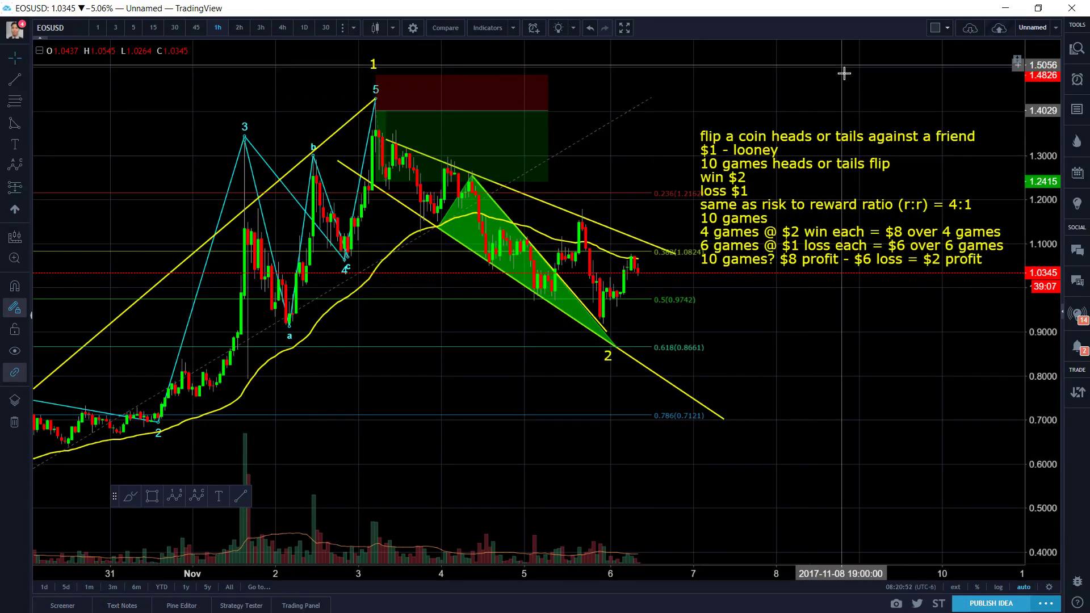
Step: Move the note slightly up and check the short position's risk/reward ratio
{"action": "left_click_drag", "start_coordinate": [723, 219], "coordinate": [722, 213]}
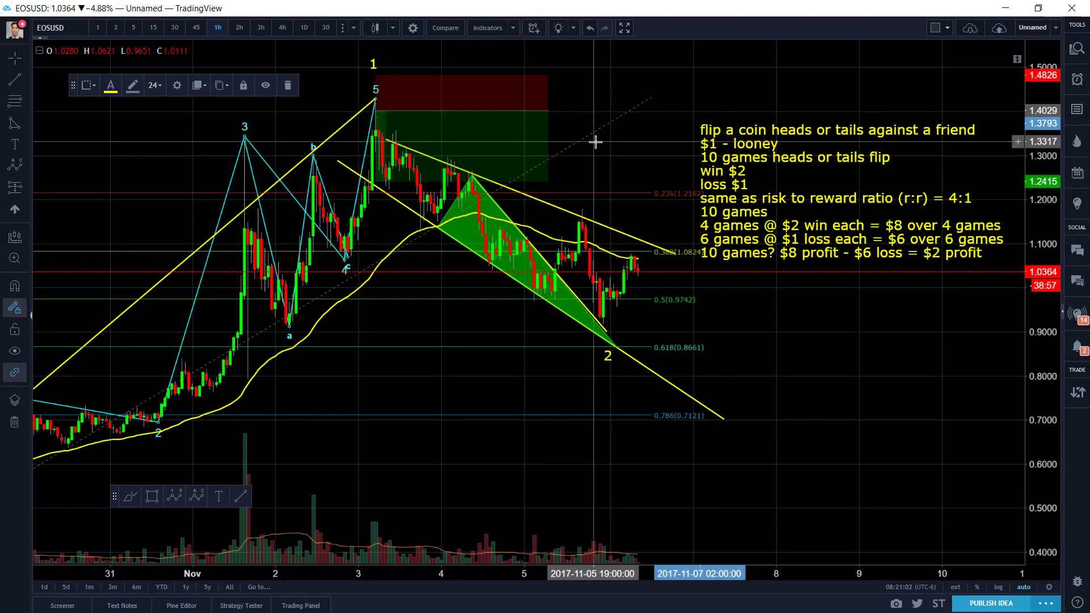
{"action": "left_click", "coordinate": [533, 153]}
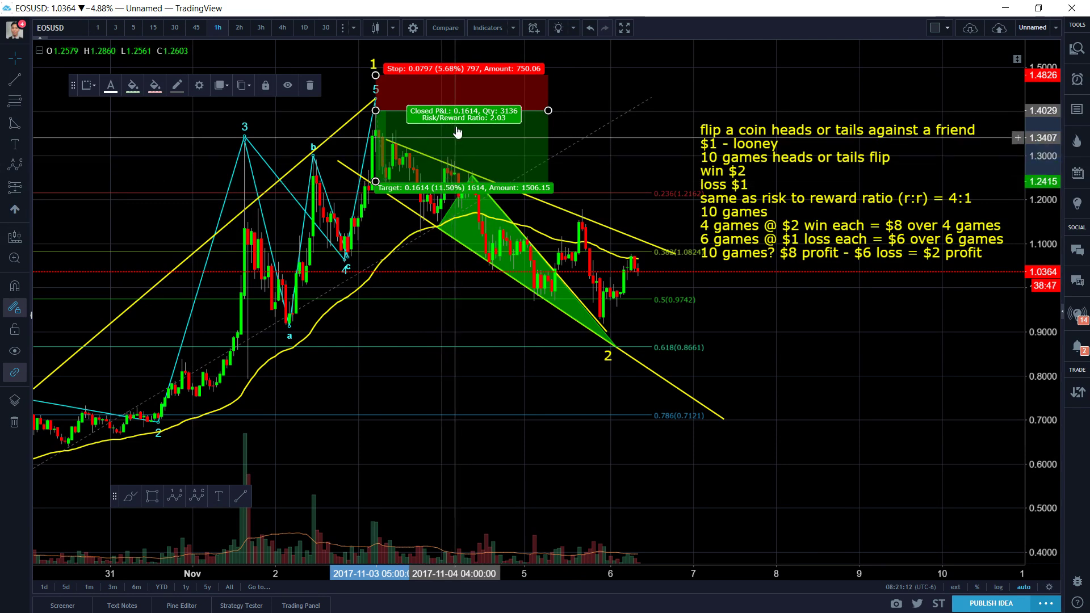
{"action": "left_click", "coordinate": [649, 136]}
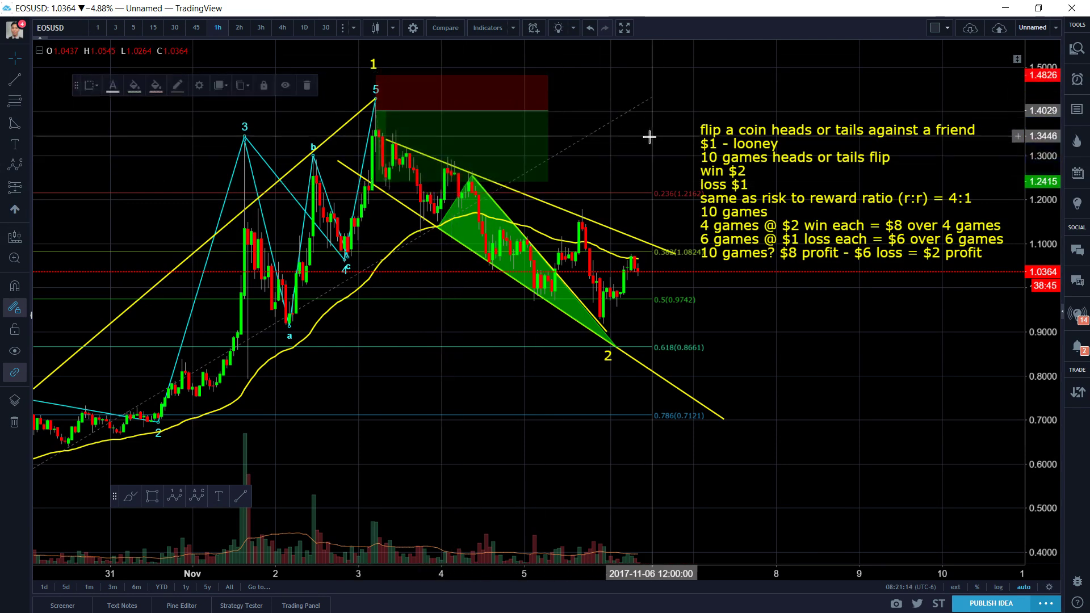
{"action": "left_click_drag", "start_coordinate": [649, 136], "coordinate": [646, 137]}
{"action": "scroll", "coordinate": [647, 136], "scroll_direction": "up", "scroll_amount": 1}
{"action": "scroll", "coordinate": [647, 136], "scroll_direction": "down", "scroll_amount": 1}
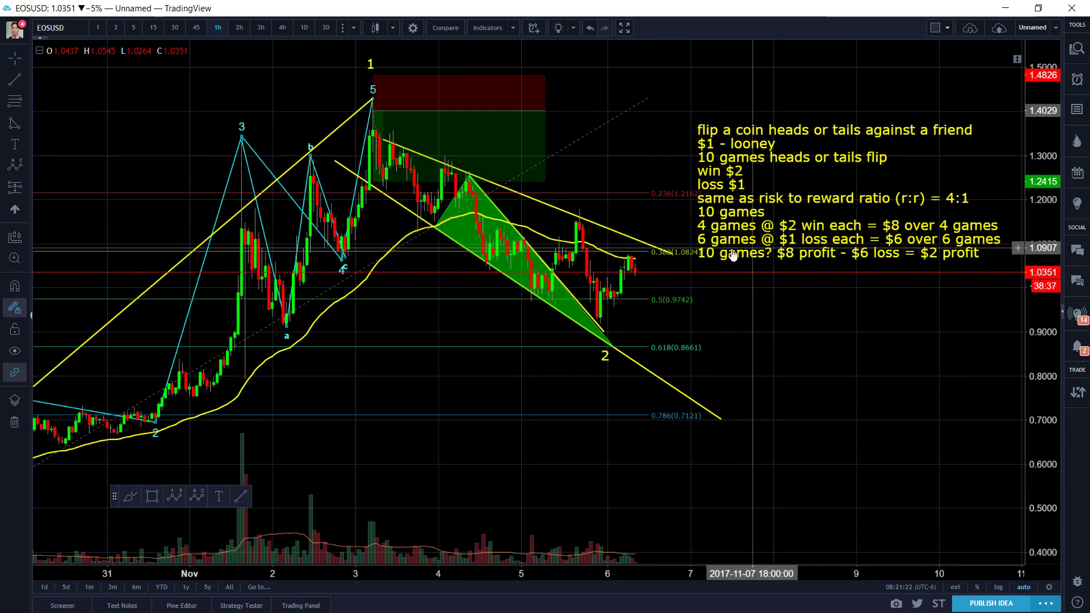
Step: Reopen the note's text and add the closing line "That ratio is only 40%"
{"action": "double_click", "coordinate": [753, 252]}
{"action": "left_click_drag", "start_coordinate": [771, 171], "coordinate": [415, 228]}
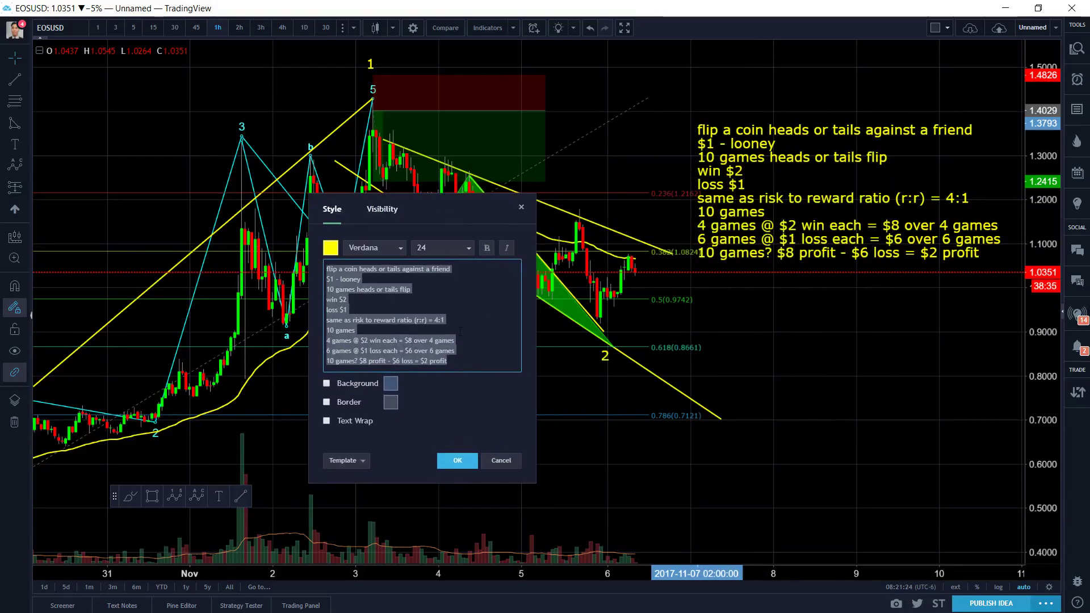
{"action": "left_click", "coordinate": [489, 357]}
{"action": "key", "text": "Return"}
{"action": "type", "text": "That"}
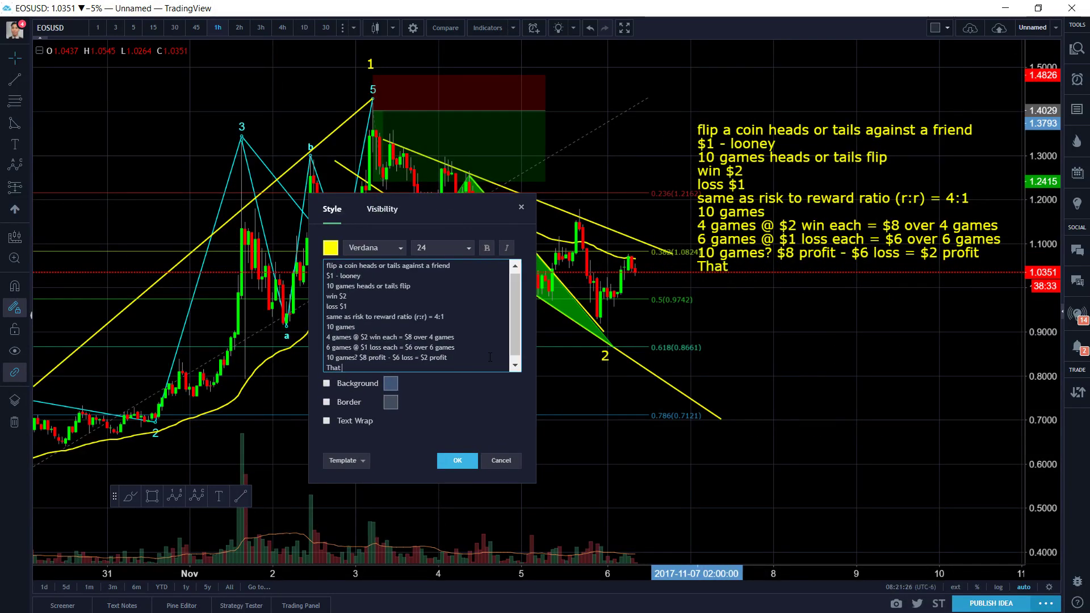
{"action": "type", "text": " ratio is only $4"}
{"action": "key", "text": "BackSpace"}
{"action": "key", "text": "BackSpace"}
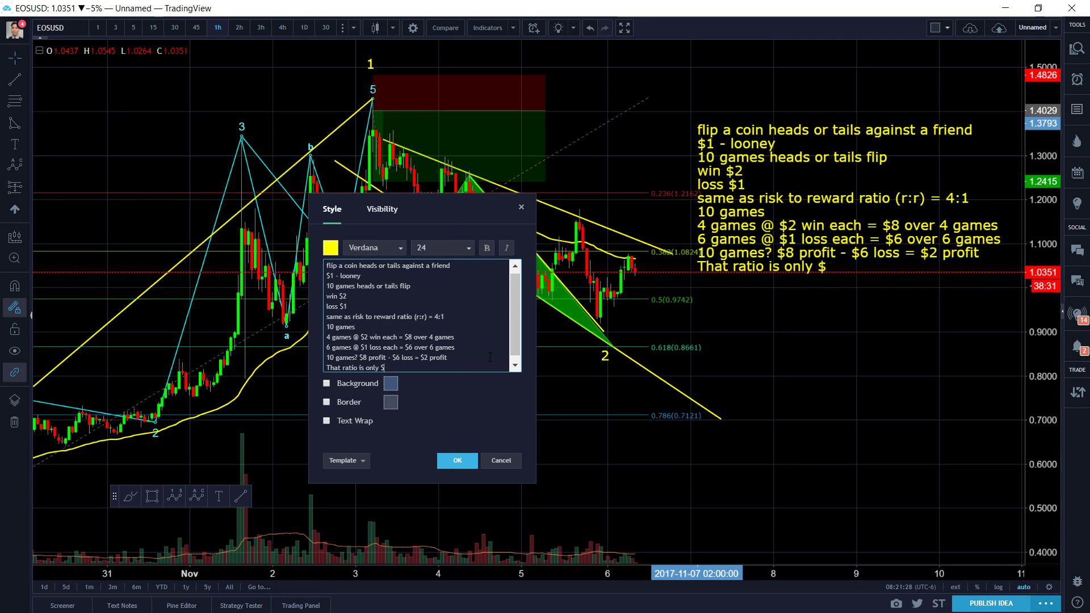
{"action": "type", "text": "40%"}
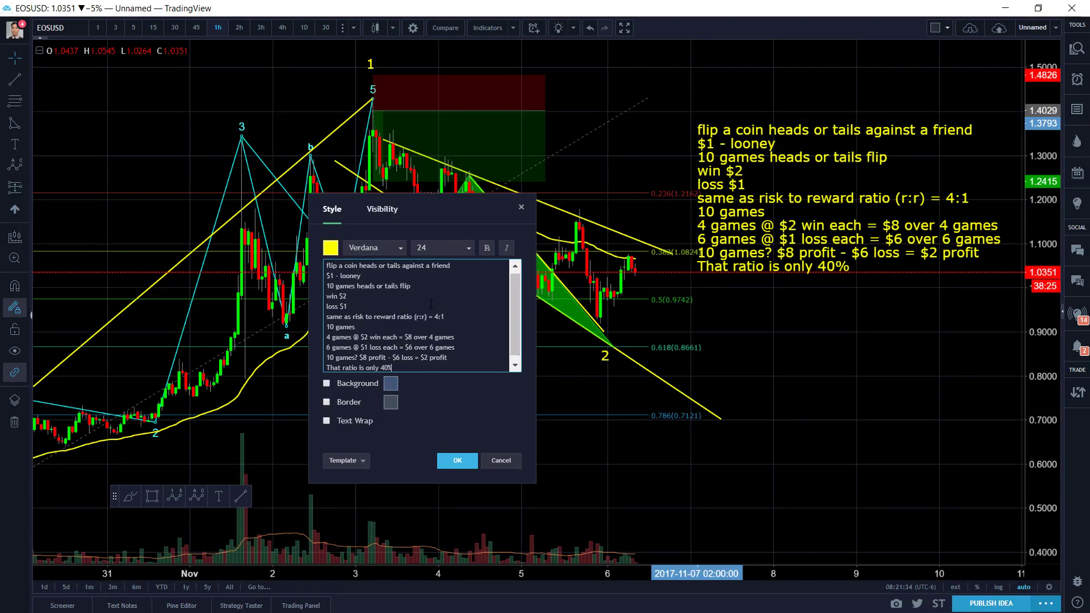
Step: Raise the stakes in the note to "win $200" and "loss $100"
{"action": "left_click", "coordinate": [363, 296]}
{"action": "type", "text": "00"}
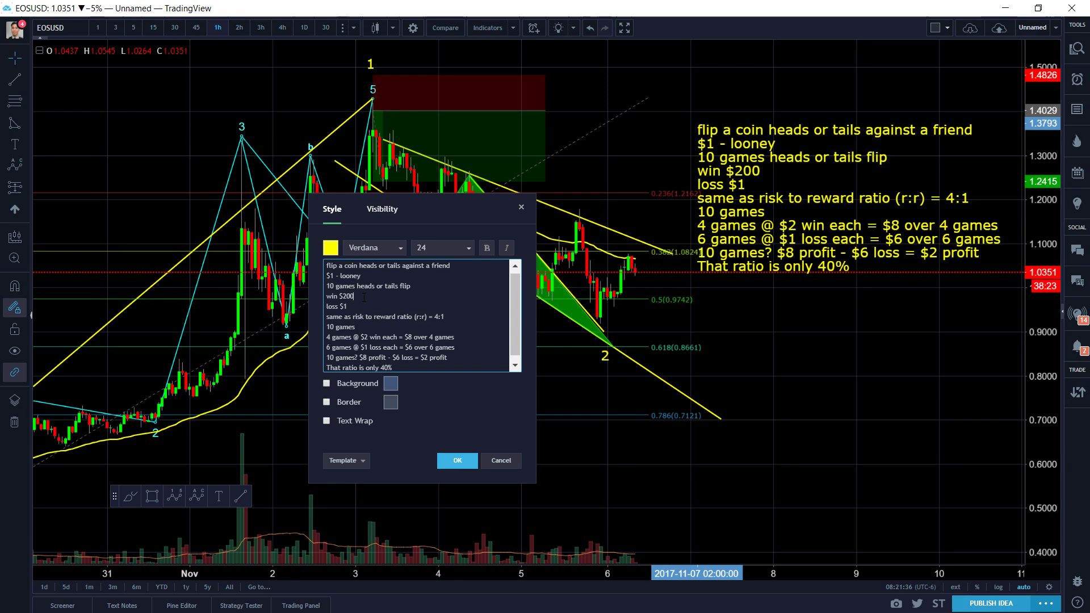
{"action": "key", "text": "Down"}
{"action": "type", "text": "00"}
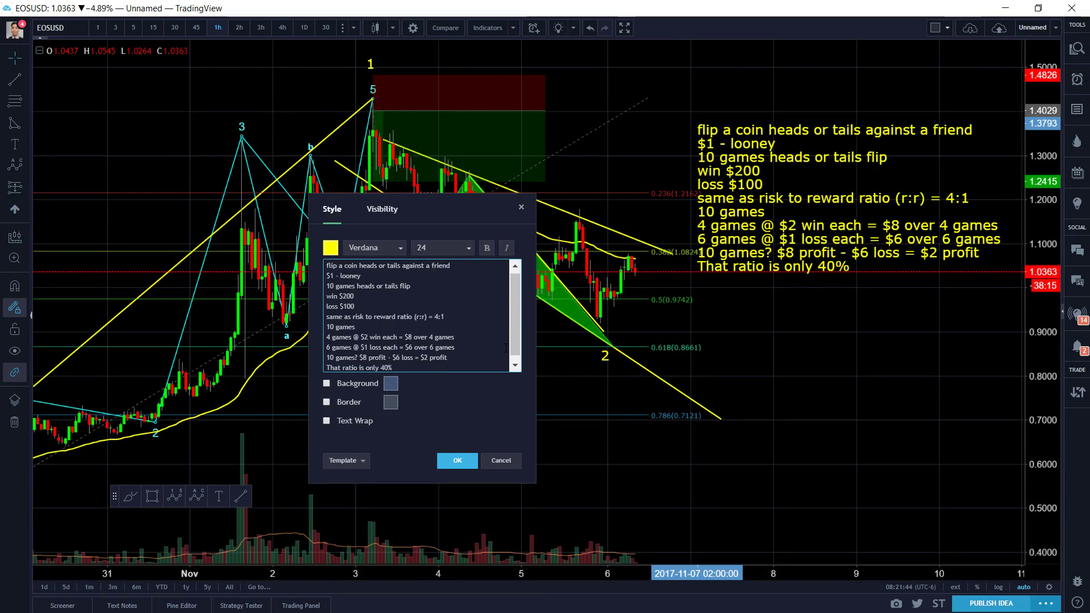
Step: Scale the game lines to "$200 win each = $800 over 4 games" and "$100 loss each = $600 over 6 games"
{"action": "type", "text": "00"}
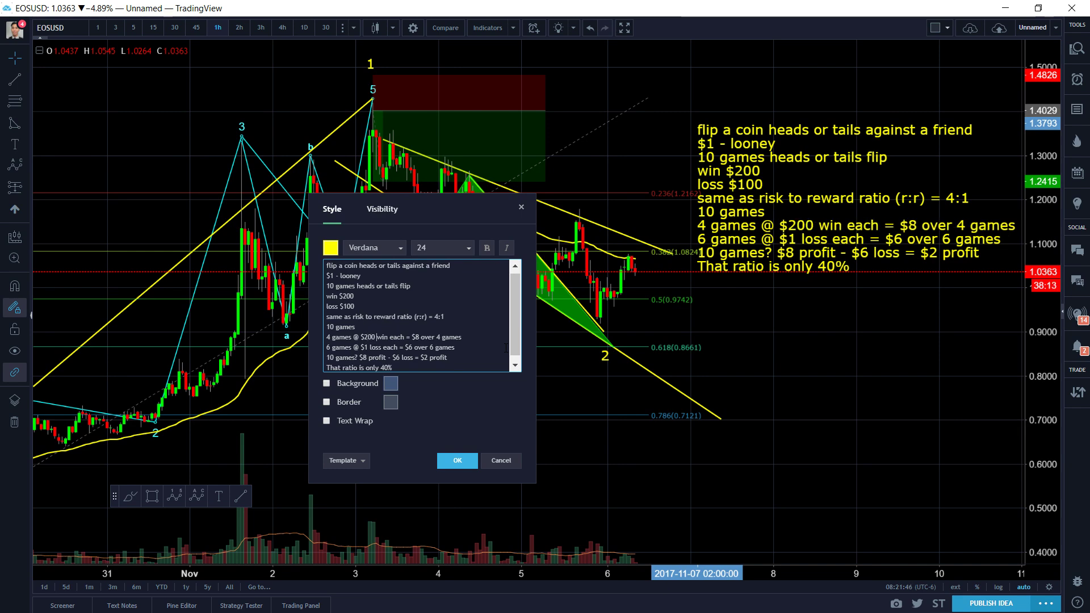
{"action": "key", "text": "Right"}
{"action": "key", "text": "Right"}
{"action": "key", "text": "Right"}
{"action": "key", "text": "Right"}
{"action": "type", "text": "00"}
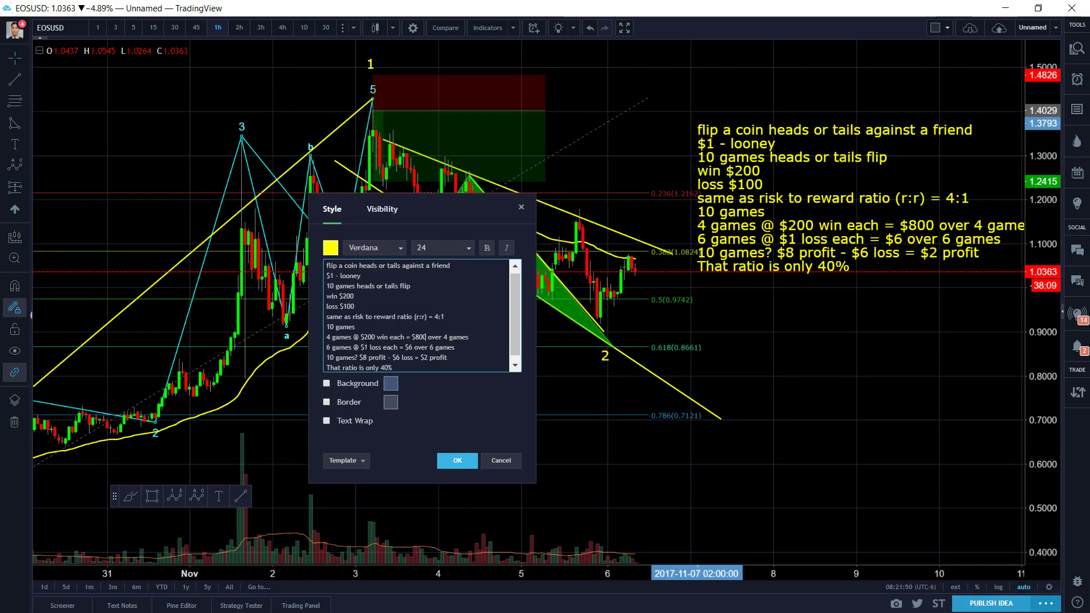
{"action": "type", "text": "00"}
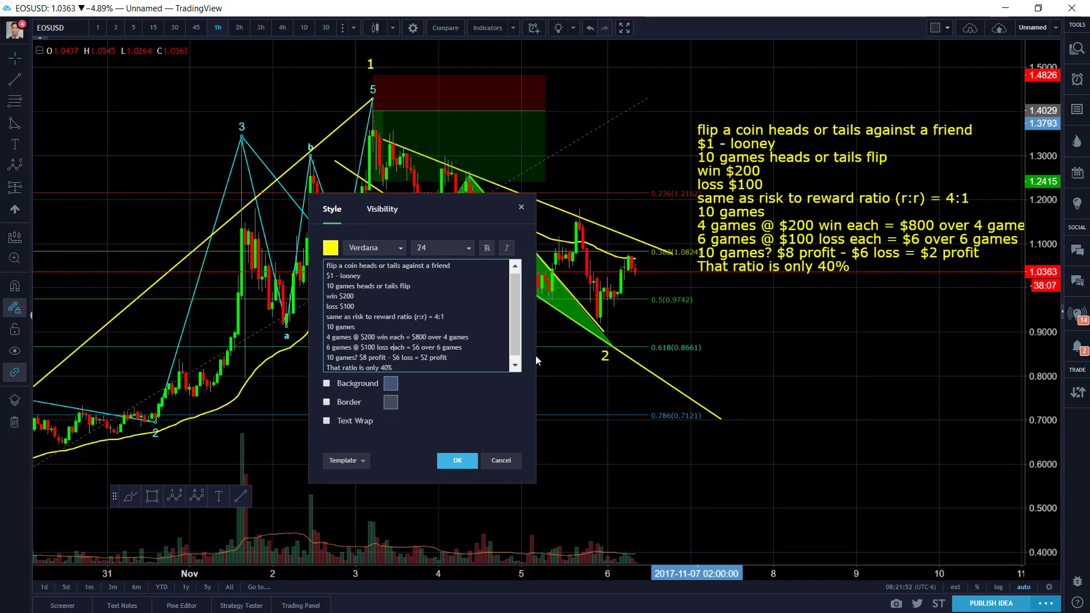
{"action": "key", "text": "Right"}
{"action": "key", "text": "Right"}
{"action": "type", "text": "00"}
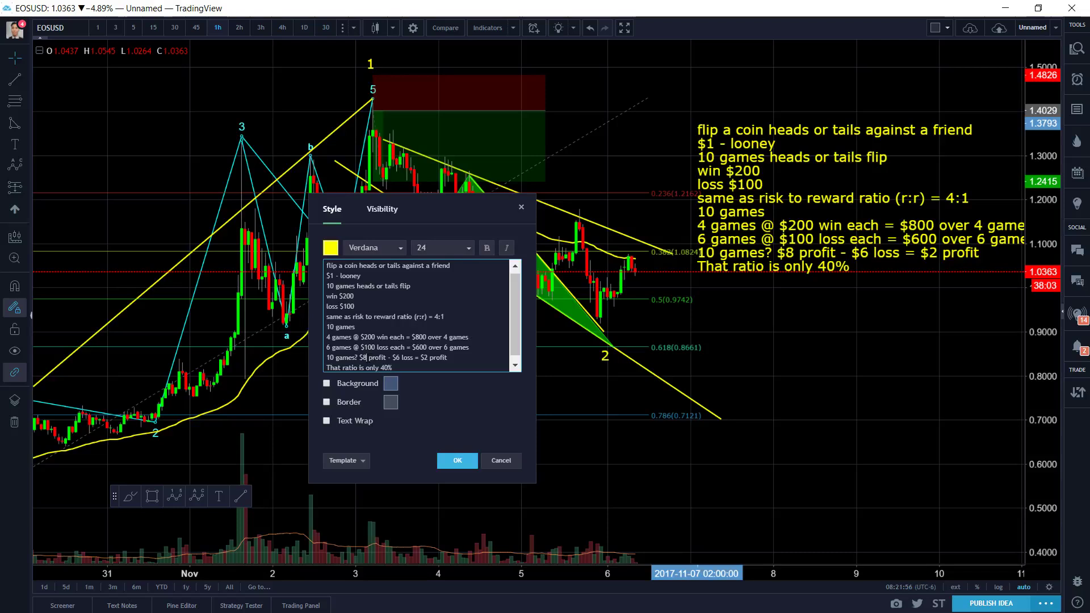
{"action": "type", "text": "00"}
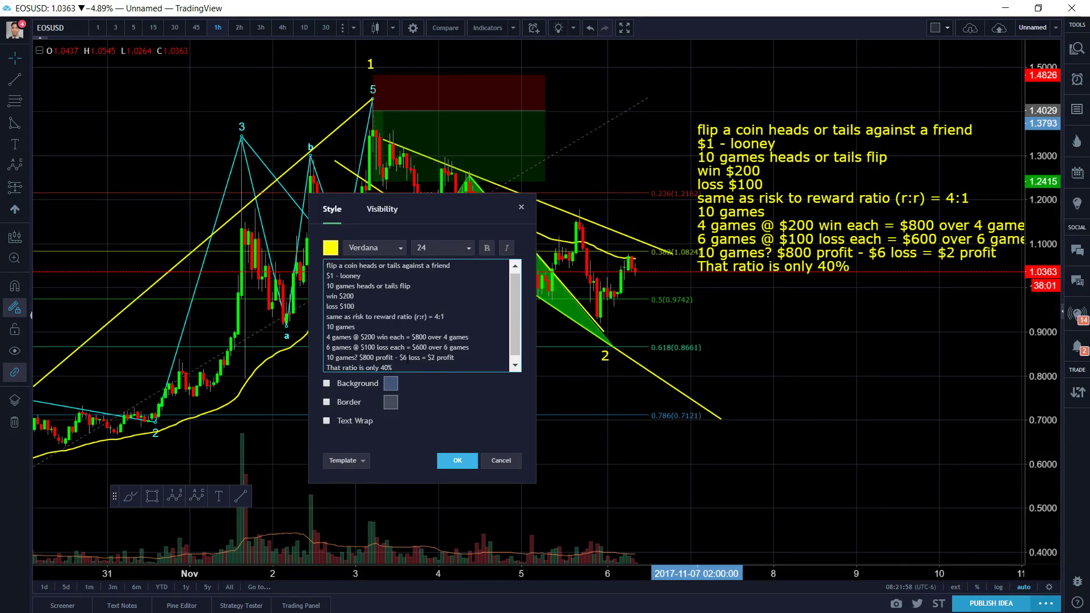
{"action": "type", "text": "00"}
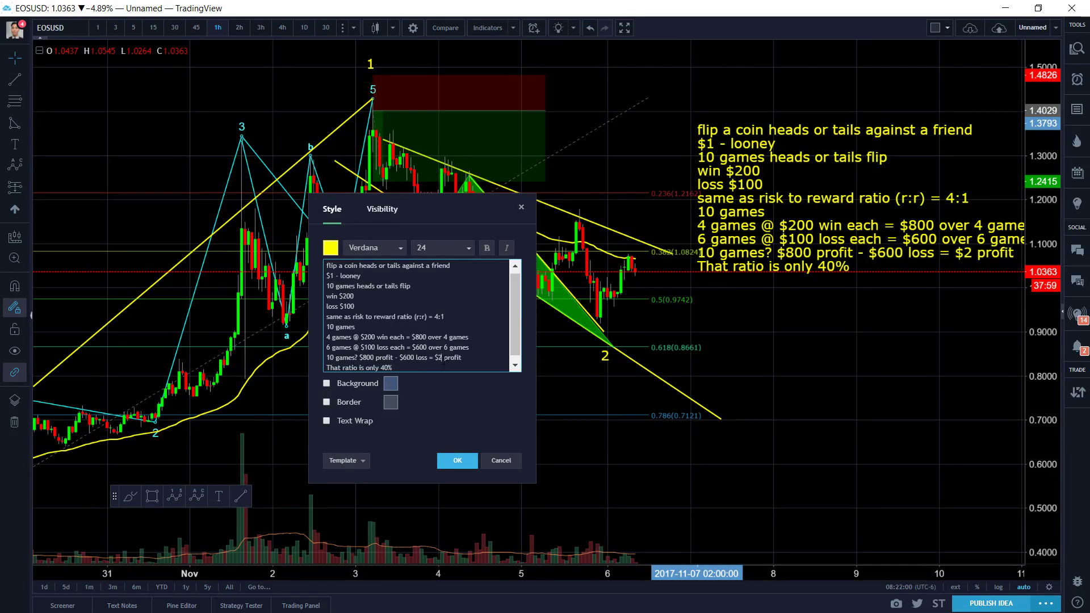
{"action": "type", "text": "00"}
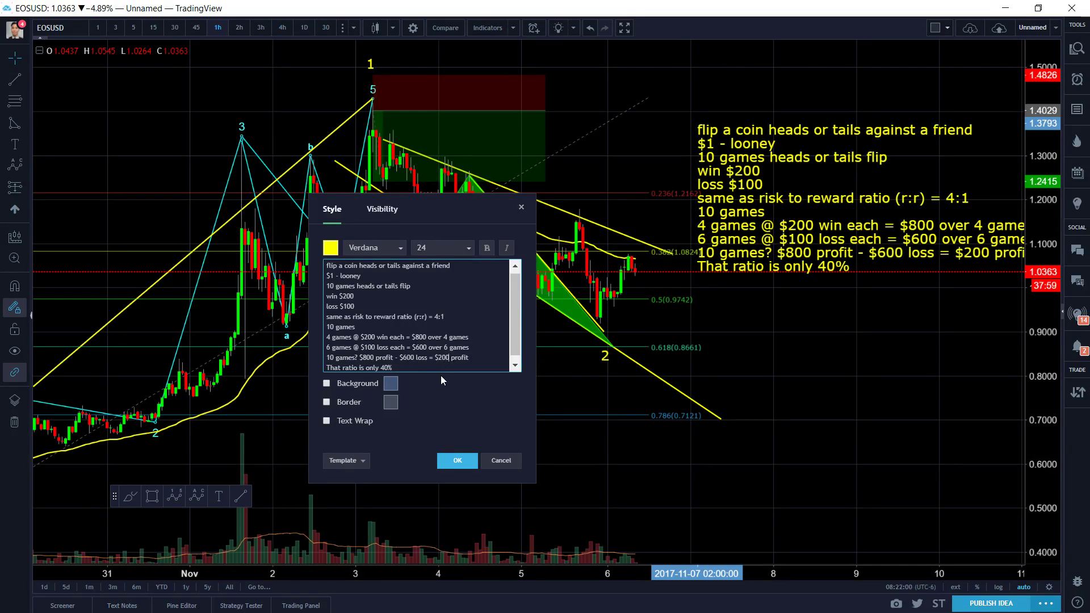
Step: Change the summary line to "$800 profit - $600 loss = $200 profit", apply the text, and move the note away from the price axis
{"action": "left_click", "coordinate": [460, 462]}
{"action": "right_click", "coordinate": [798, 349]}
{"action": "left_click_drag", "start_coordinate": [748, 204], "coordinate": [725, 201]}
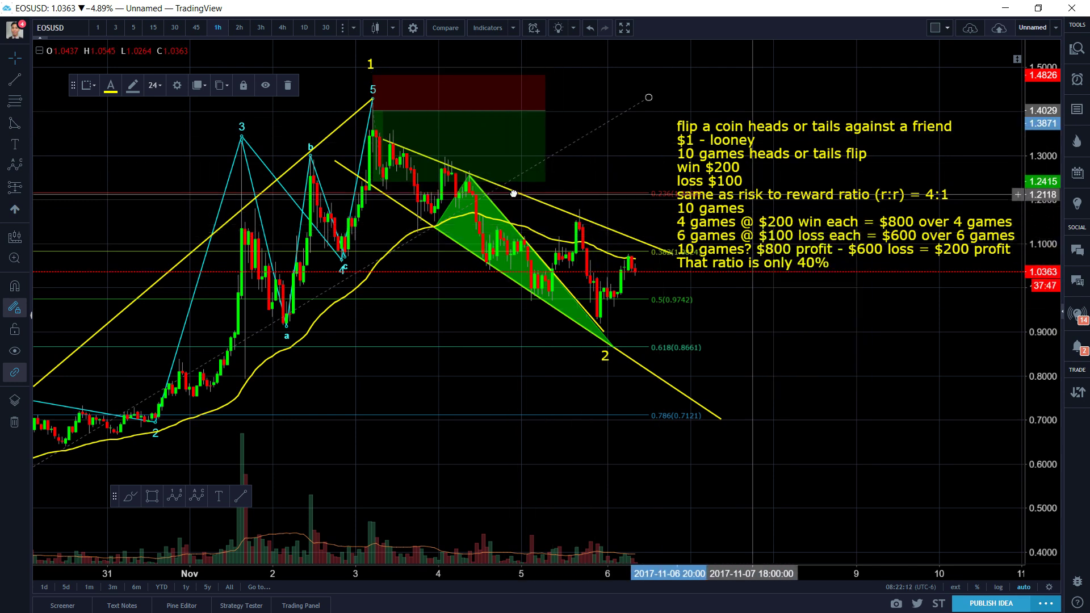
Step: Remove all drawing tools from the EOSUSD chart
{"action": "left_click", "coordinate": [502, 309]}
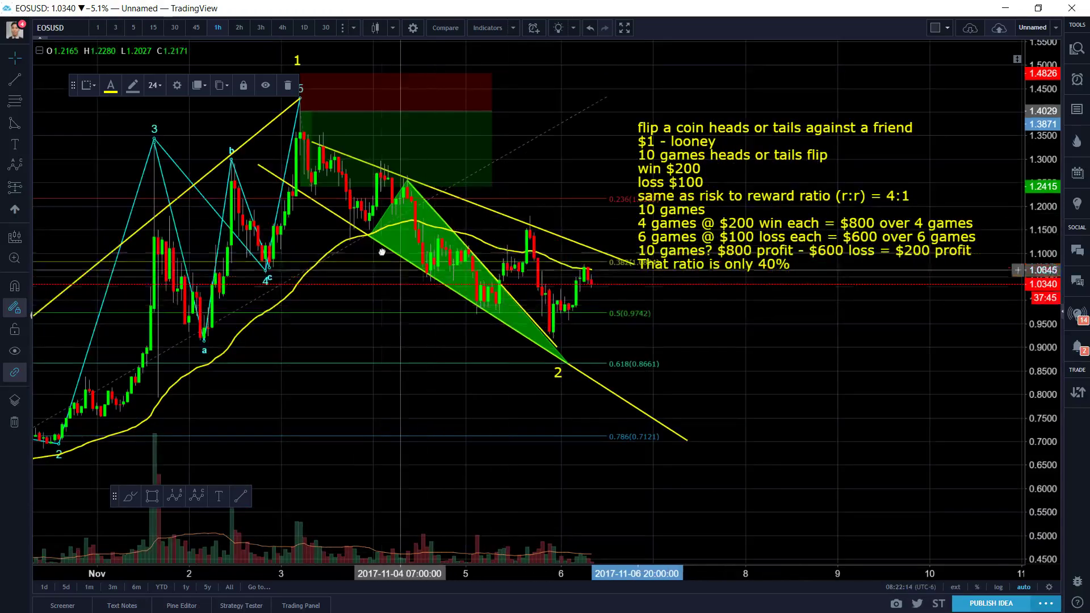
{"action": "right_click", "coordinate": [489, 163]}
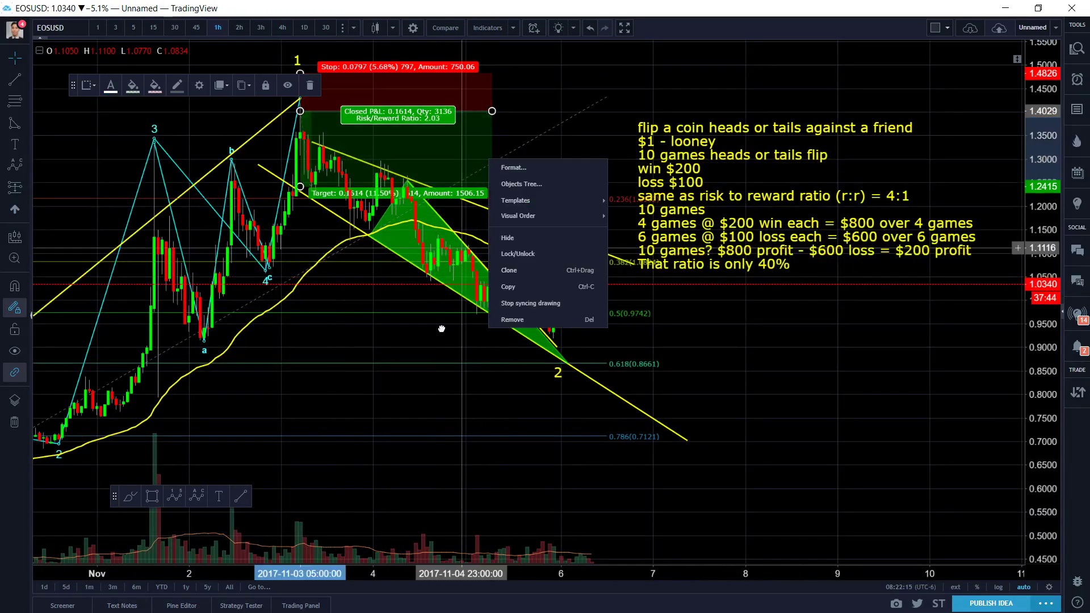
{"action": "left_click", "coordinate": [507, 287]}
{"action": "right_click", "coordinate": [427, 244]}
{"action": "mouse_move", "coordinate": [466, 533]}
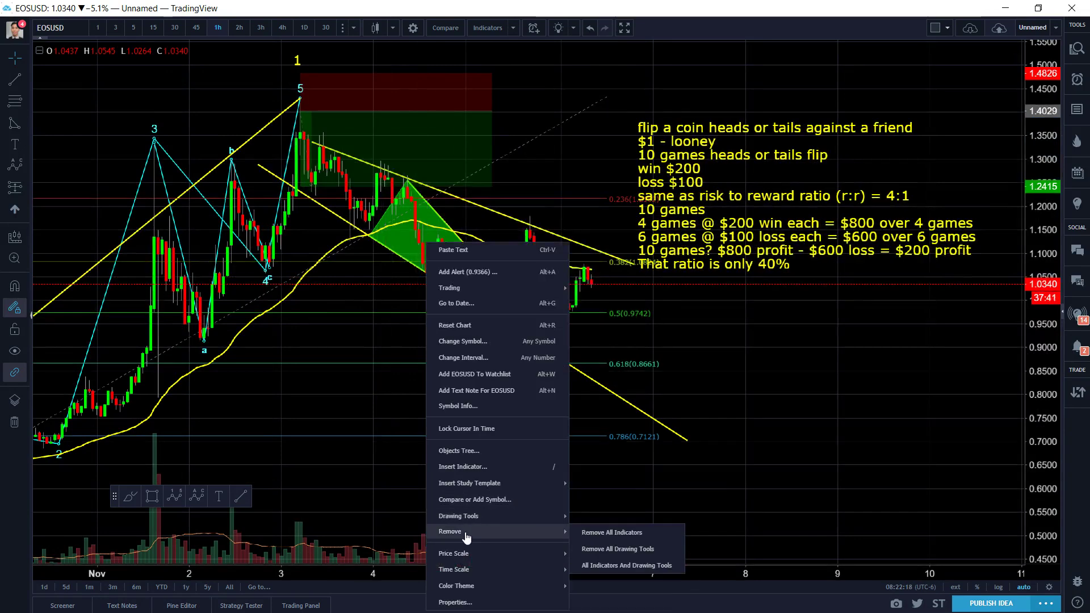
{"action": "left_click", "coordinate": [607, 549]}
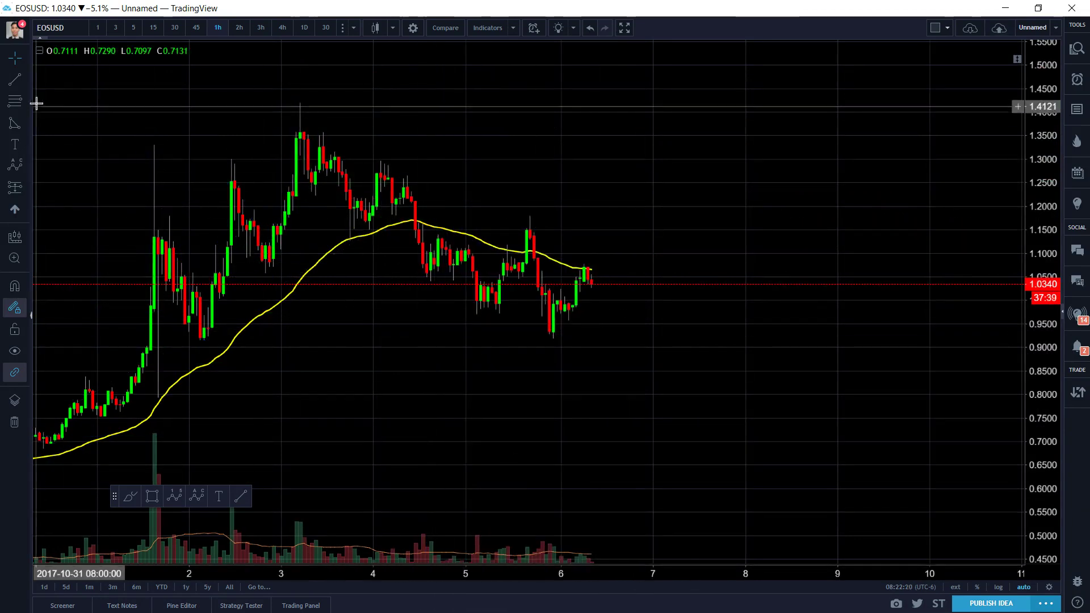
Step: Draw a descending trend line from about 1.3288 on 3 November to about 1.0029 on 7 November
{"action": "left_click", "coordinate": [25, 82]}
{"action": "left_click", "coordinate": [88, 85]}
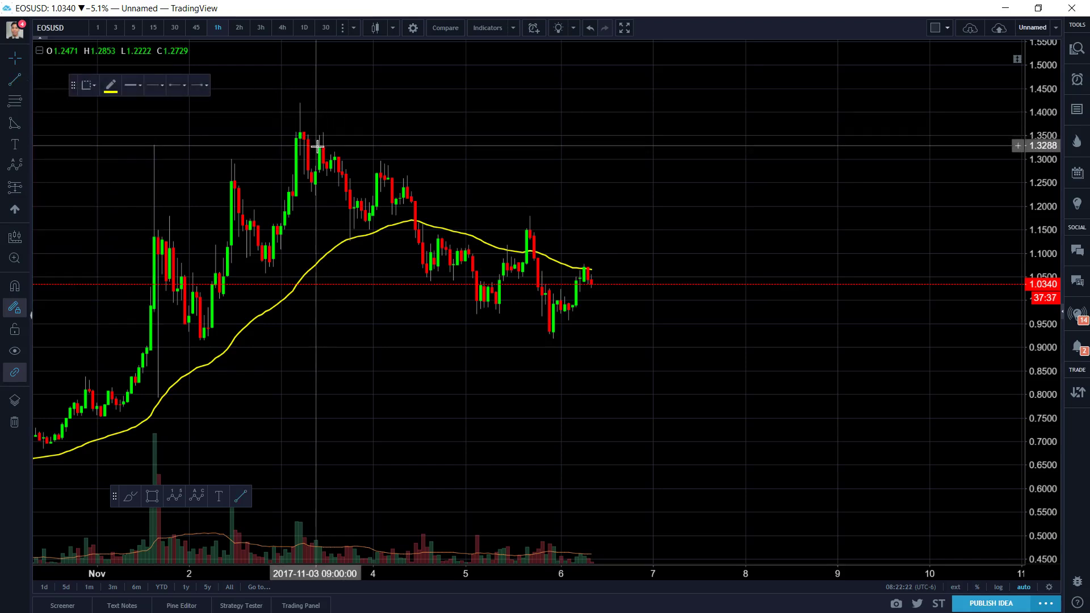
{"action": "left_click", "coordinate": [320, 146]}
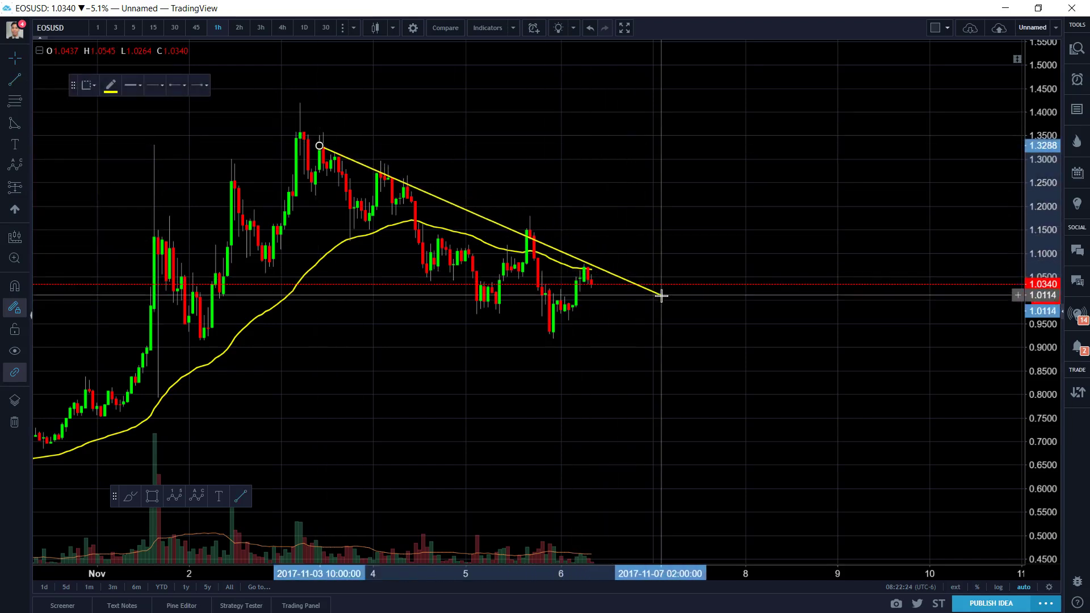
Step: Draw a rectangle from about 1.2950 on 5 November down to about 0.7748 on 8 November
{"action": "left_click", "coordinate": [24, 122]}
{"action": "left_click", "coordinate": [77, 140]}
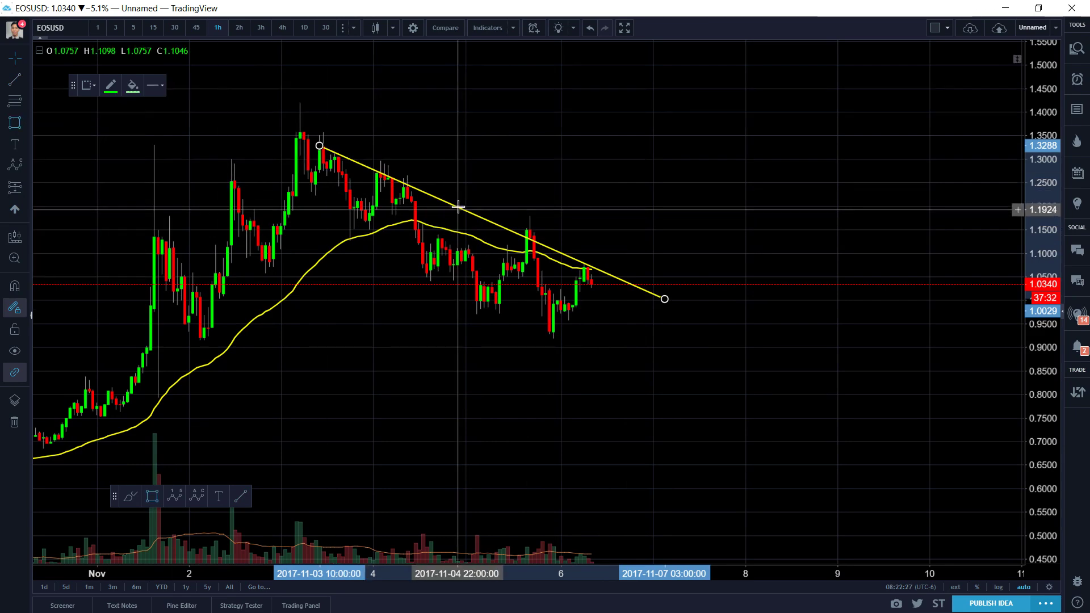
{"action": "left_click", "coordinate": [488, 161]}
{"action": "left_click", "coordinate": [752, 406]}
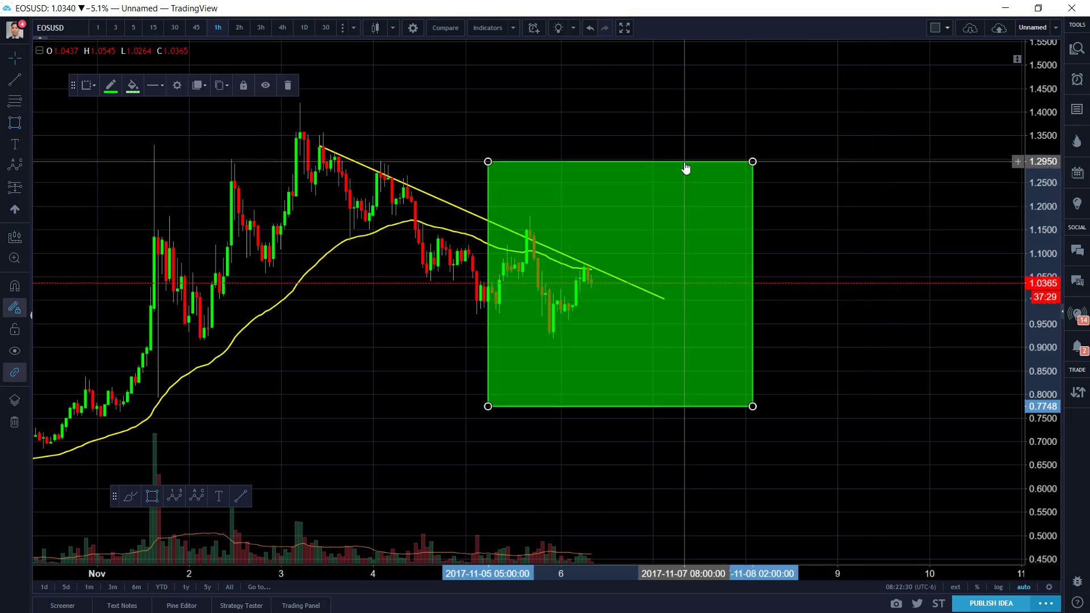
Step: Set the rectangle's border and background colors to light pink and apply the style
{"action": "double_click", "coordinate": [685, 168]}
{"action": "left_click", "coordinate": [512, 306]}
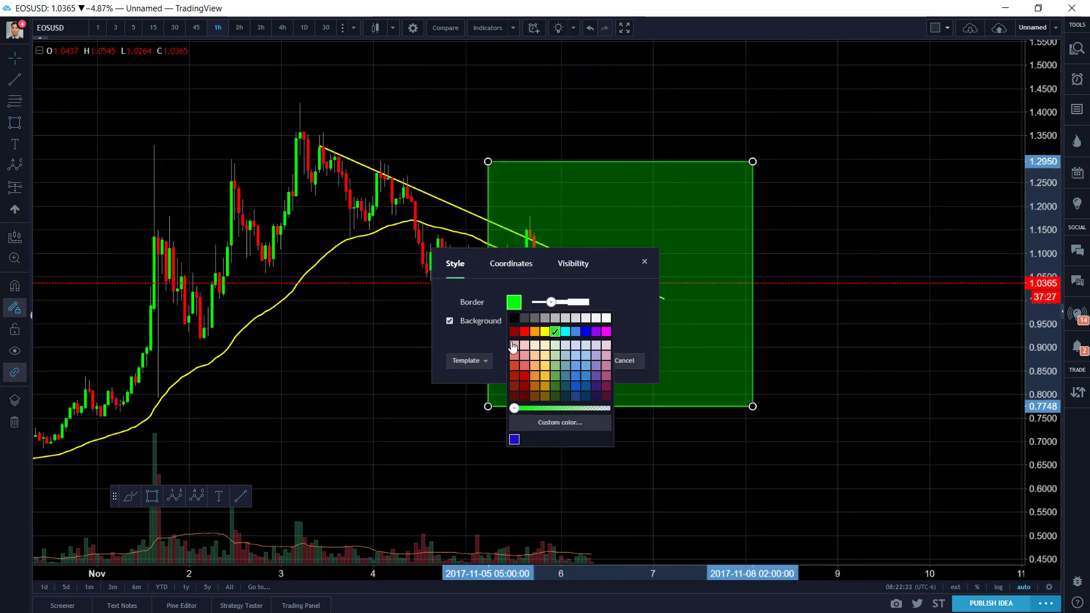
{"action": "left_click", "coordinate": [513, 346]}
{"action": "left_click", "coordinate": [514, 321]}
{"action": "left_click", "coordinate": [523, 365]}
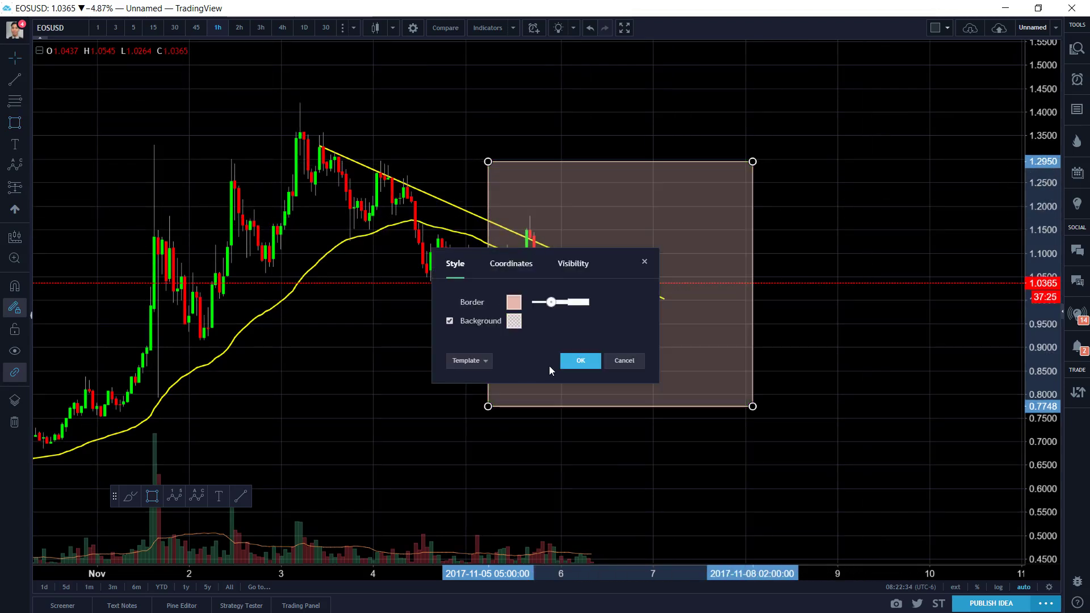
{"action": "left_click", "coordinate": [584, 362]}
Step: Move the rectangle slightly earlier and higher, spanning about 5 November 01:00 to 7 November 22:00
{"action": "right_click", "coordinate": [795, 243]}
{"action": "left_click", "coordinate": [604, 120]}
{"action": "left_click_drag", "start_coordinate": [603, 125], "coordinate": [628, 121]}
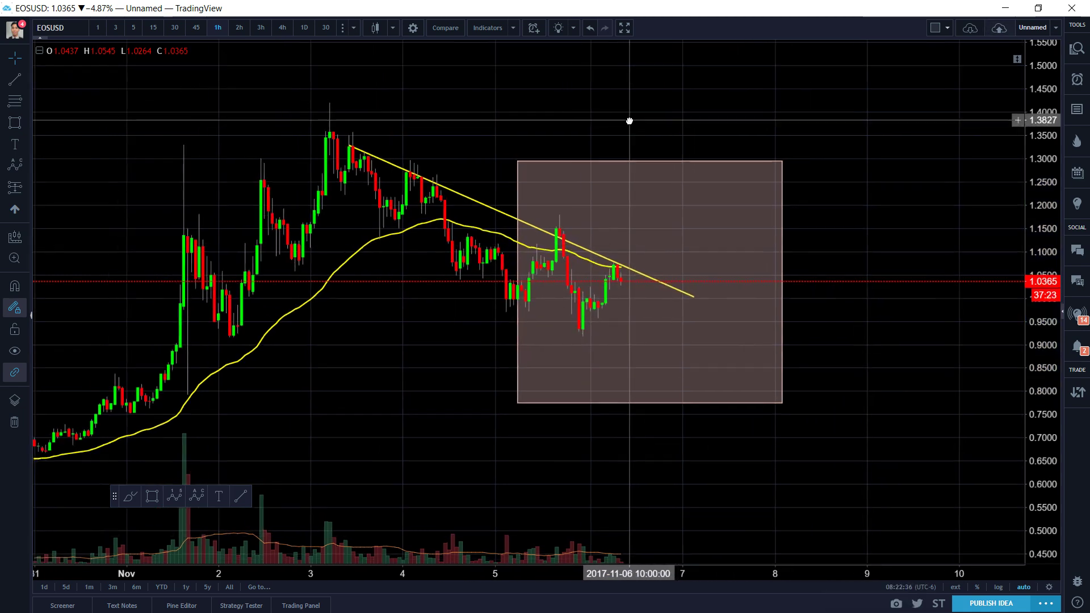
{"action": "left_click_drag", "start_coordinate": [569, 164], "coordinate": [554, 161]}
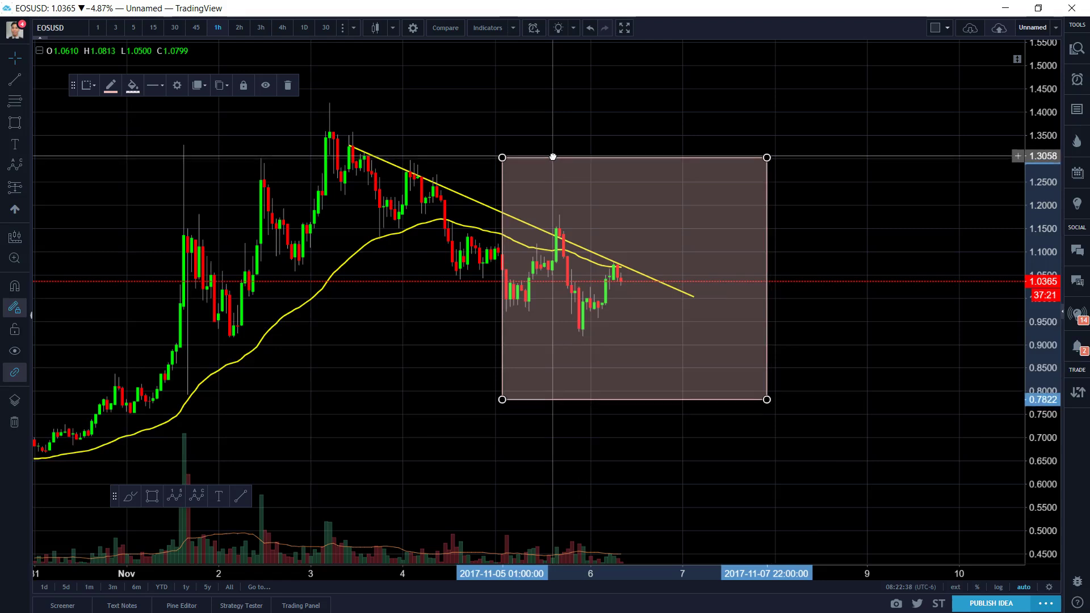
{"action": "left_click", "coordinate": [437, 121]}
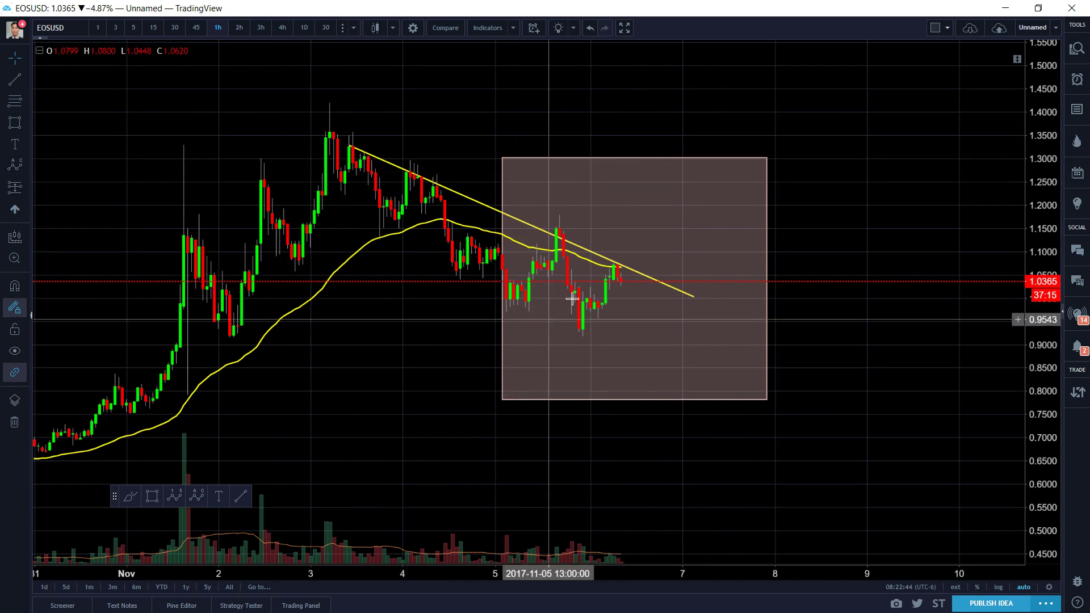
Step: Draw a second descending trend line below the first, from about 1.2790 on 2 November to about 1.0129 on 5 November
{"action": "left_click", "coordinate": [378, 161]}
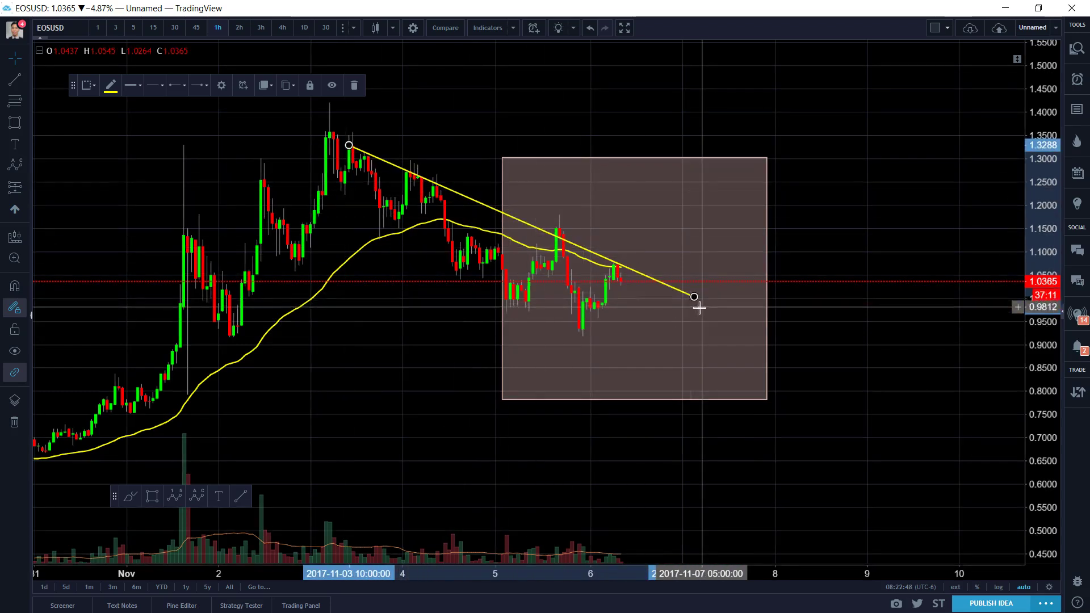
{"action": "left_click", "coordinate": [25, 83]}
{"action": "left_click", "coordinate": [47, 85]}
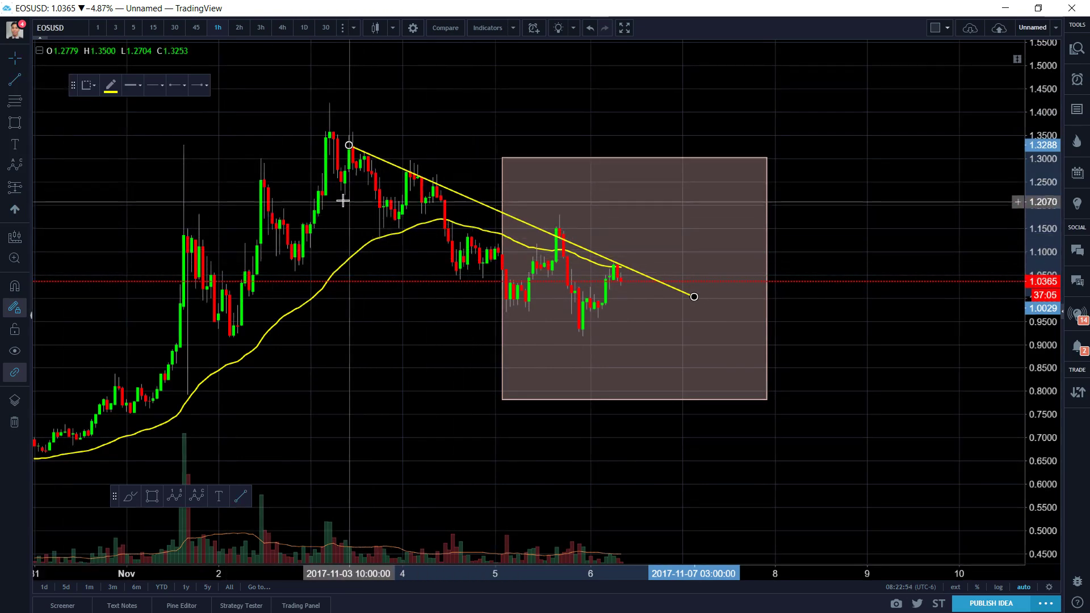
{"action": "left_click", "coordinate": [243, 169]}
{"action": "left_click", "coordinate": [243, 170]}
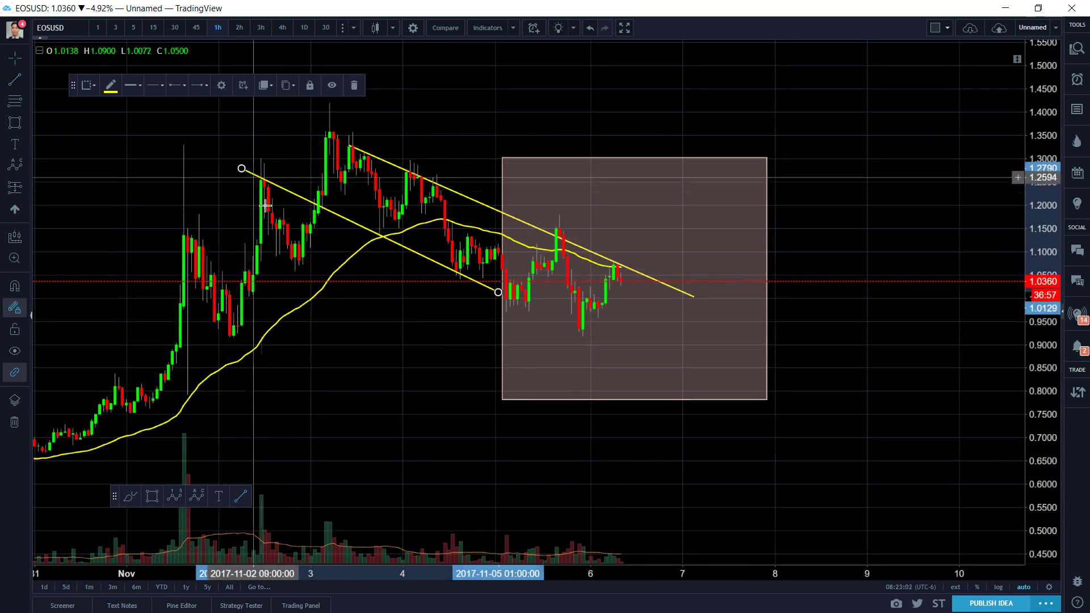
Step: Draw a steeper trend line from about 1.3478 on 3 November to about 0.88 on 6 November, and lower the lower line's end to about 1.0052
{"action": "scroll", "coordinate": [465, 309], "scroll_direction": "up", "scroll_amount": 1}
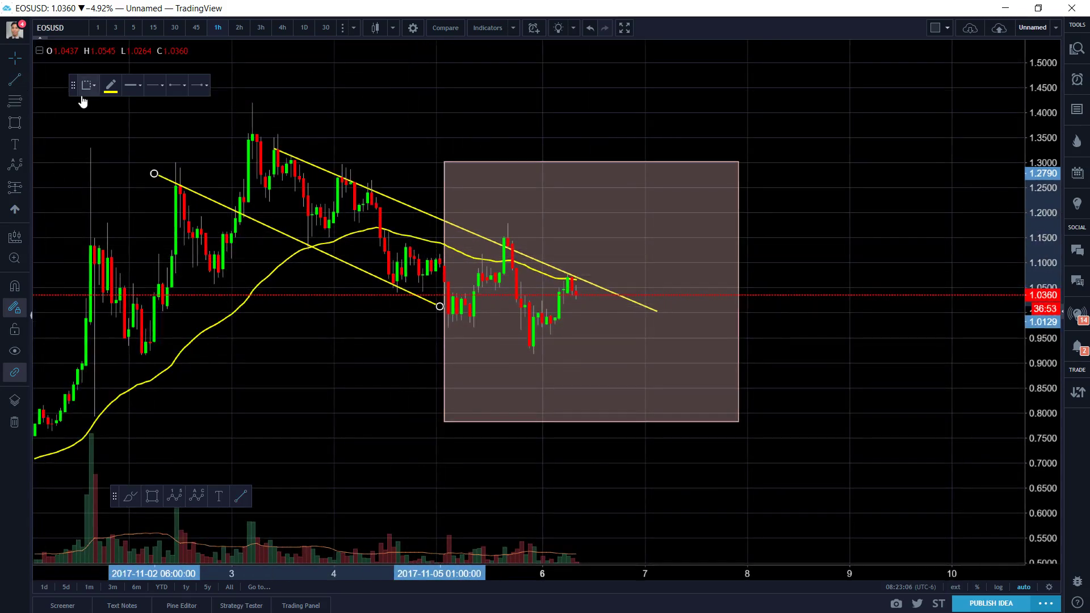
{"action": "left_click", "coordinate": [111, 91]}
{"action": "left_click", "coordinate": [139, 118]}
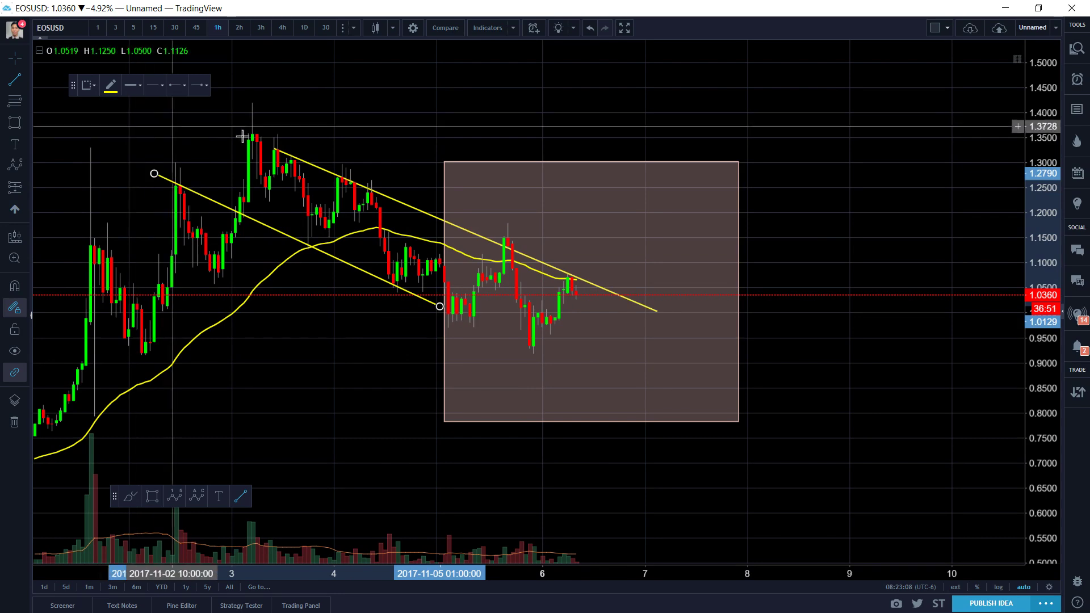
{"action": "left_click", "coordinate": [312, 139]}
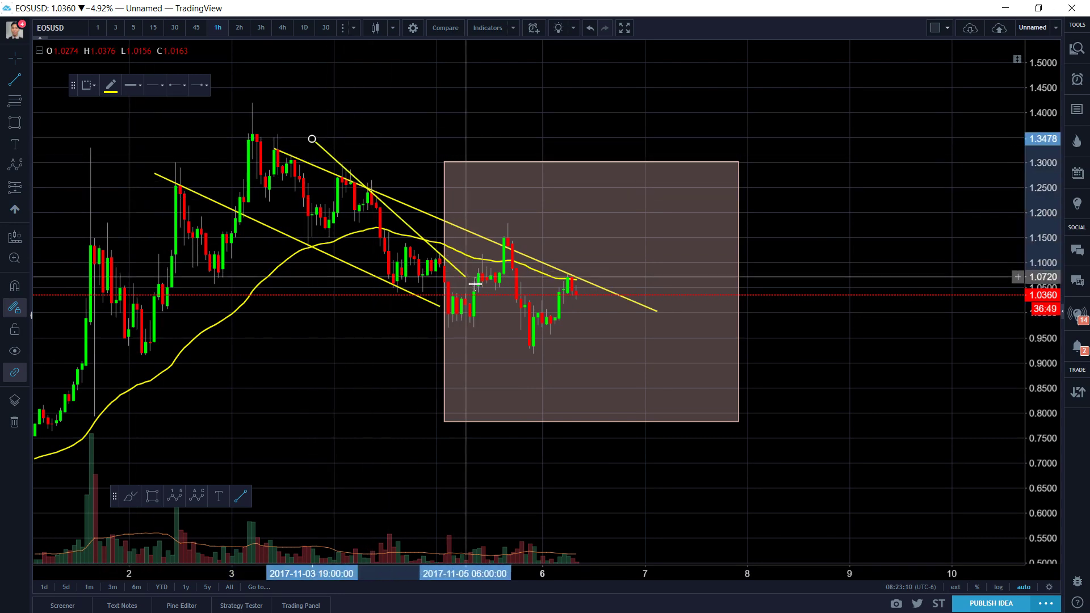
{"action": "left_click", "coordinate": [563, 374]}
{"action": "left_click_drag", "start_coordinate": [355, 360], "coordinate": [371, 358]}
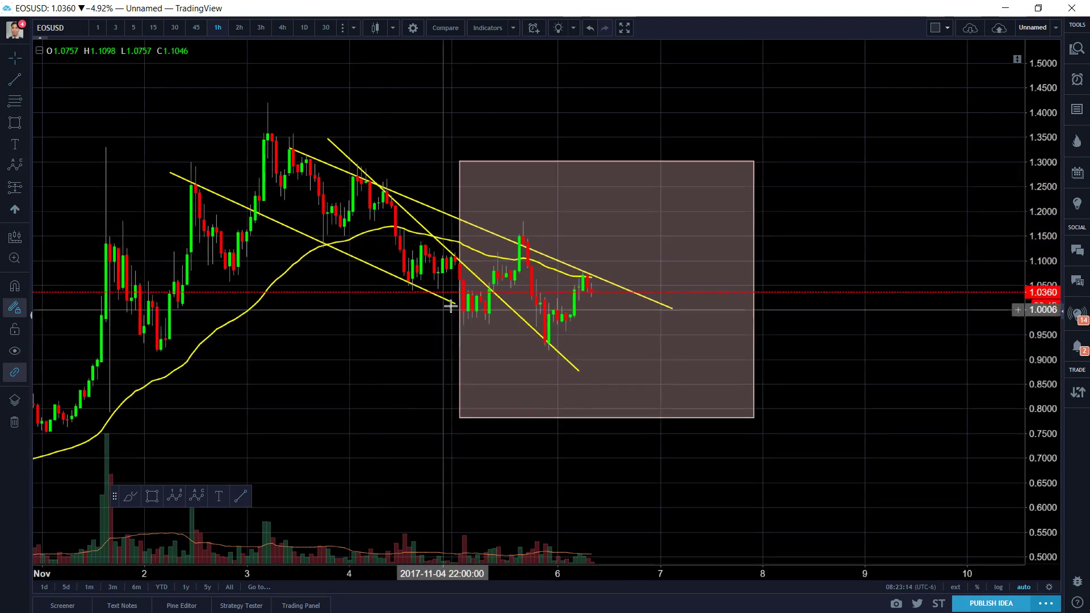
{"action": "left_click", "coordinate": [458, 305]}
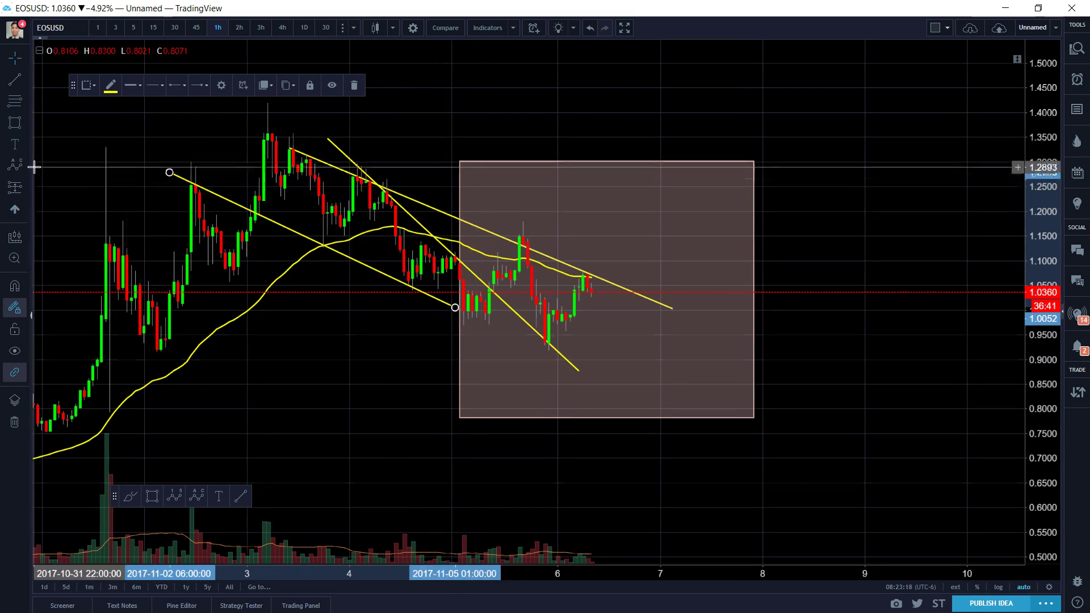
Step: Draw a filled triangle over the falling prices with corners at about 1.2778 on 2 November, 1.3469 on 3 November and 0.8925 on 6 November
{"action": "left_click", "coordinate": [25, 122]}
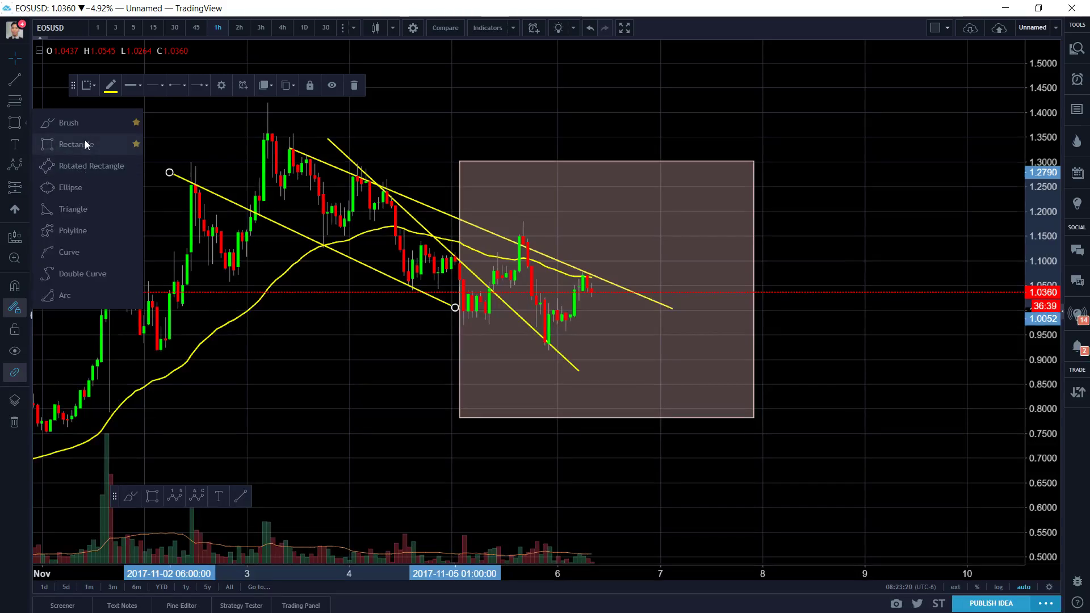
{"action": "left_click", "coordinate": [84, 208]}
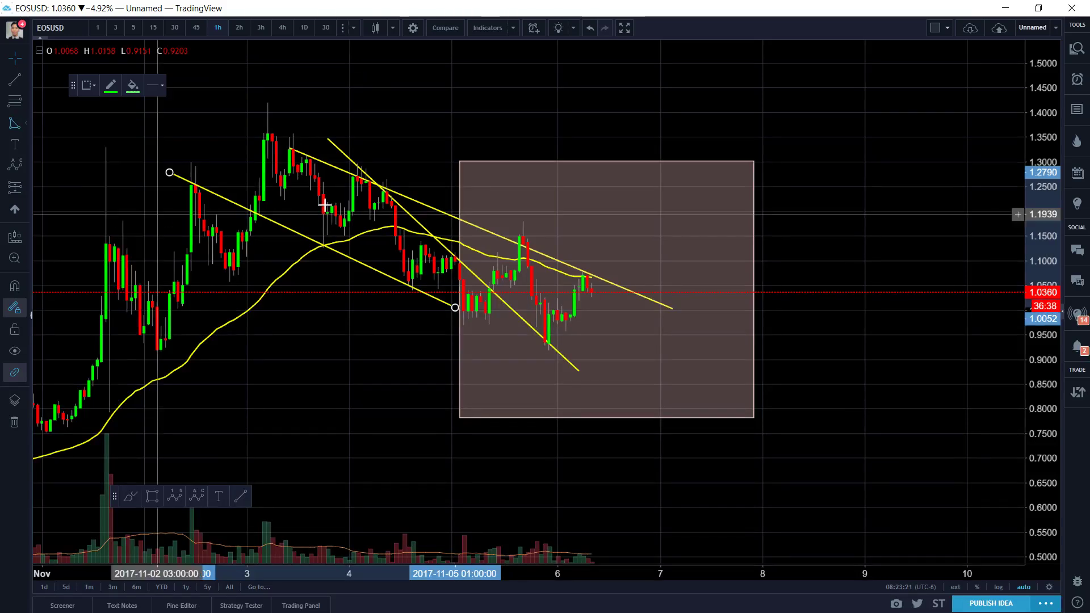
{"action": "left_click", "coordinate": [169, 173]}
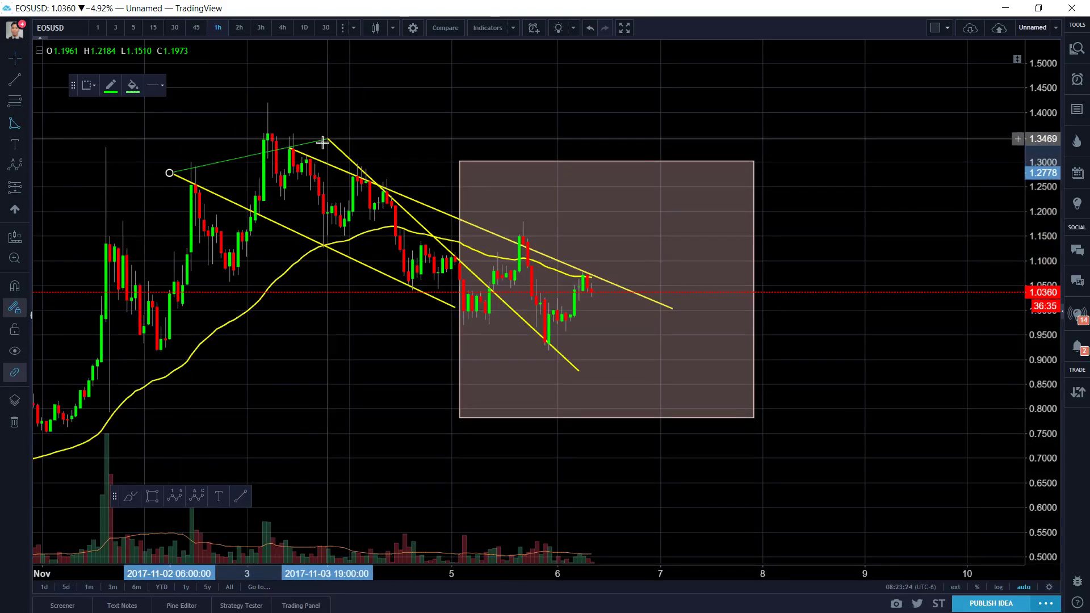
{"action": "left_click", "coordinate": [327, 139]}
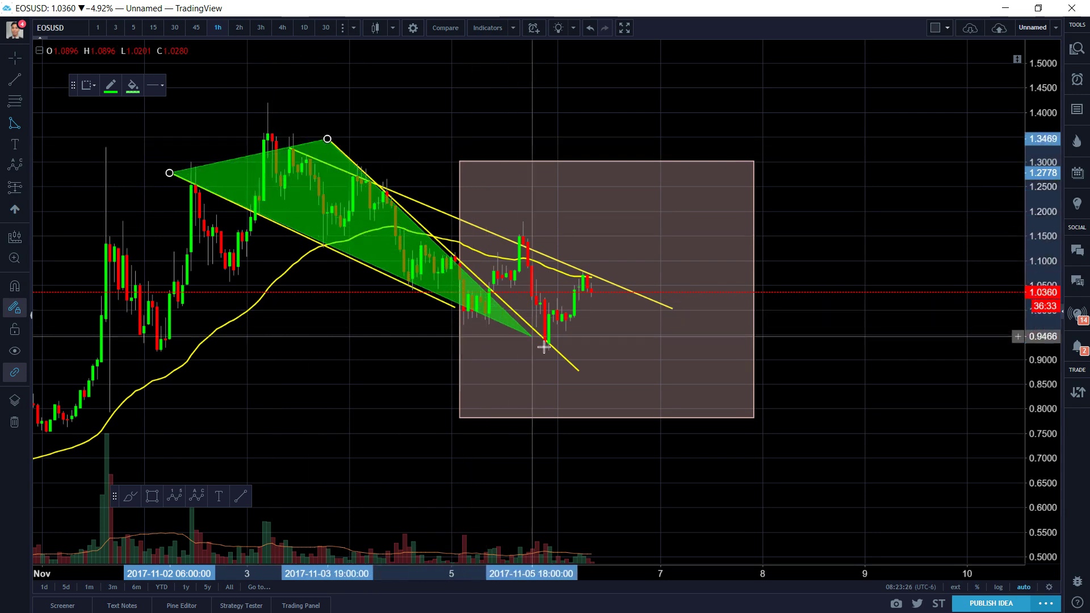
{"action": "left_click", "coordinate": [570, 366]}
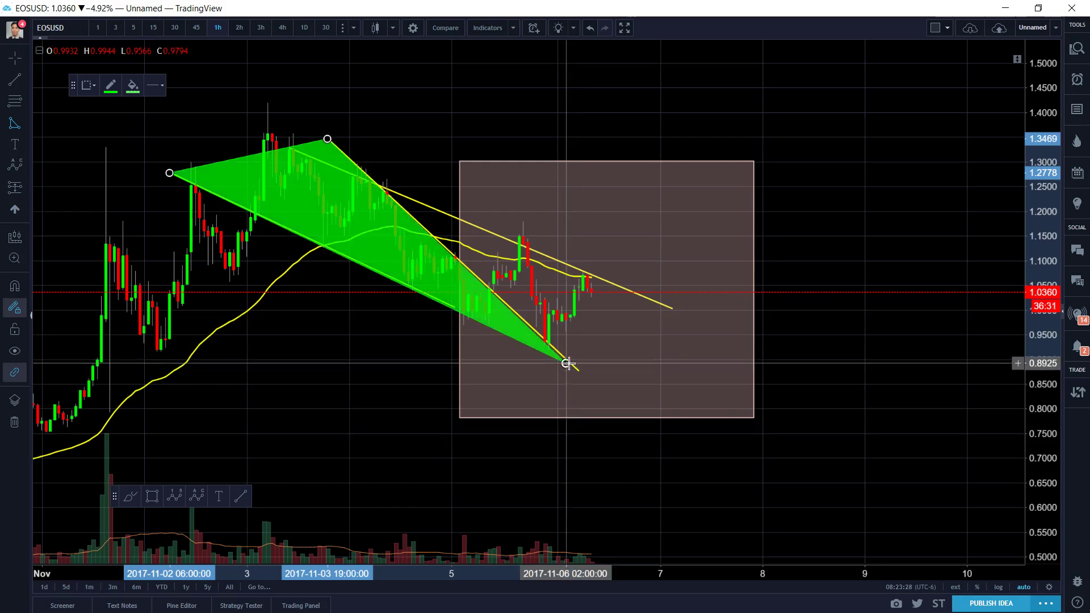
Step: Raise the later end of the upper descending trend line to about 1.025
{"action": "left_click_drag", "start_coordinate": [835, 221], "coordinate": [872, 221]}
{"action": "scroll", "coordinate": [671, 222], "scroll_direction": "up", "scroll_amount": 1}
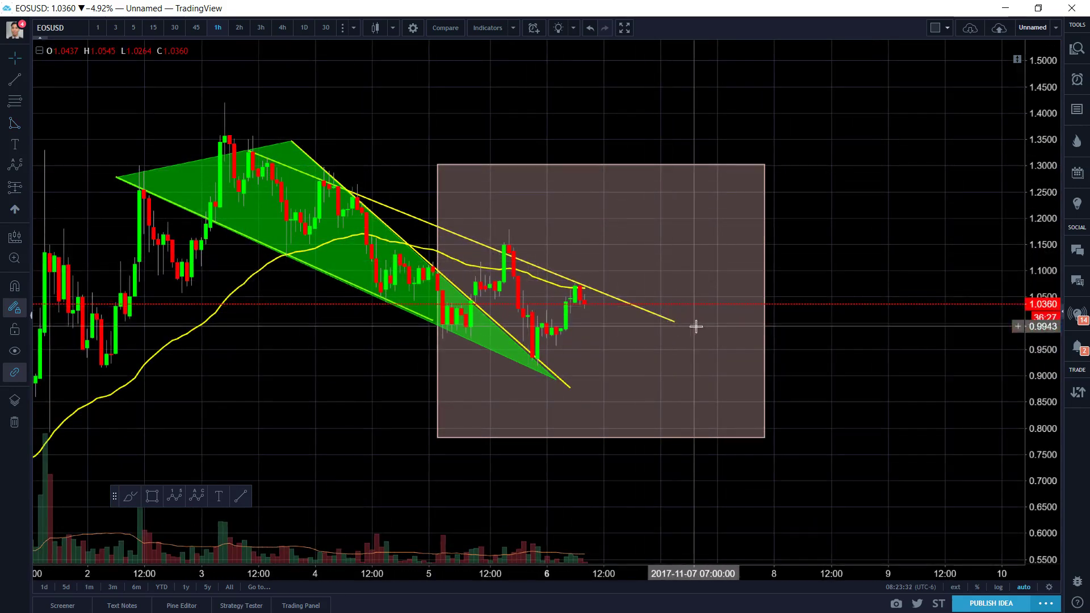
{"action": "right_click", "coordinate": [865, 219]}
{"action": "left_click", "coordinate": [820, 238]}
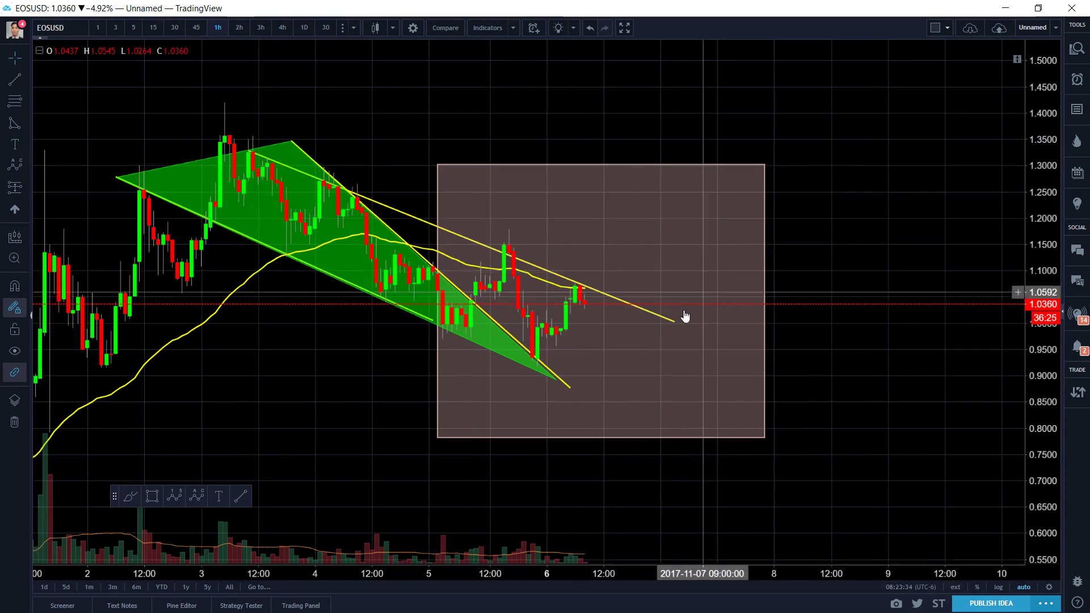
{"action": "left_click_drag", "start_coordinate": [674, 322], "coordinate": [679, 310]}
{"action": "left_click", "coordinate": [793, 240]}
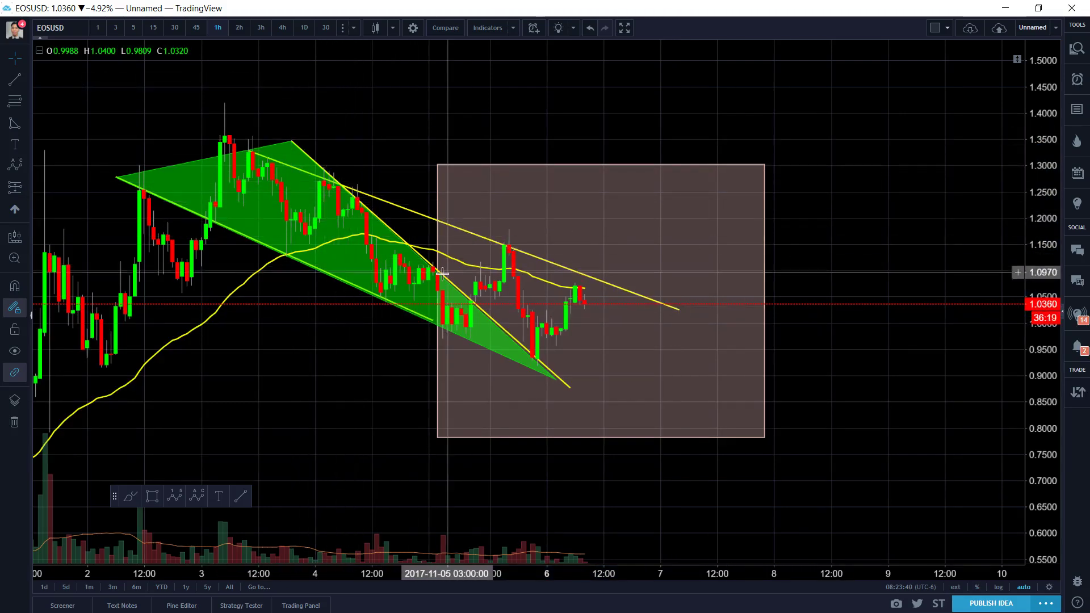
{"action": "left_click_drag", "start_coordinate": [363, 365], "coordinate": [417, 372]}
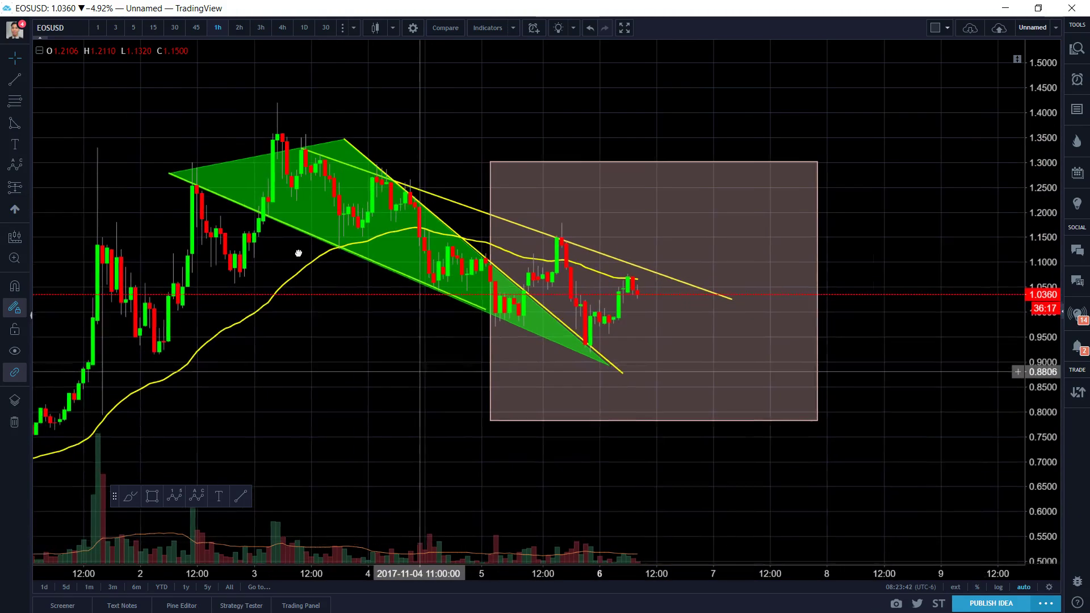
{"action": "double_click", "coordinate": [296, 253]}
{"action": "double_click", "coordinate": [392, 418]}
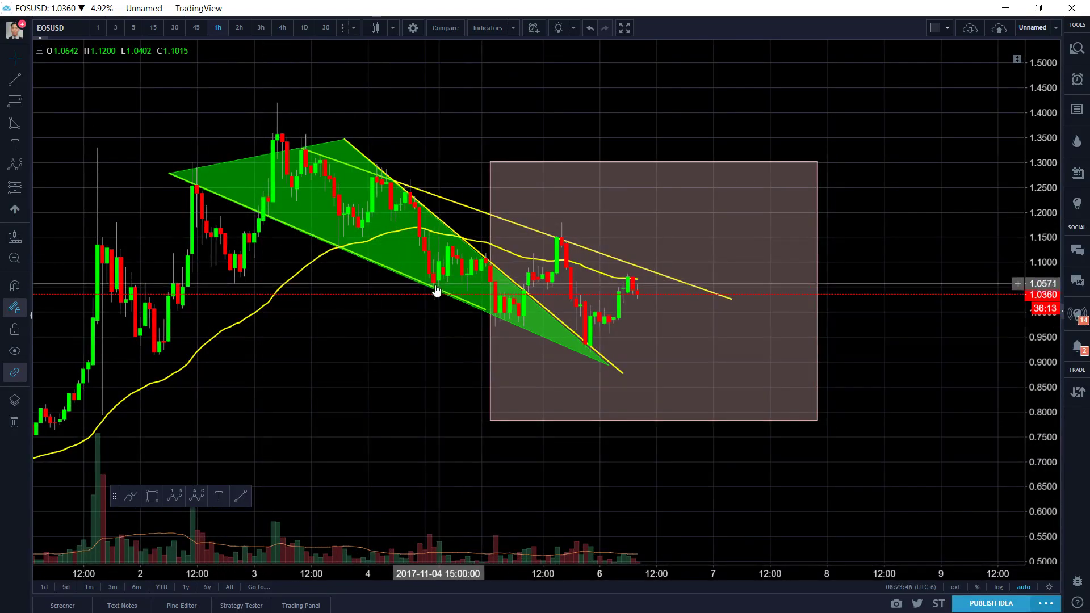
{"action": "left_click", "coordinate": [611, 365]}
Step: Draw a triangle in the empty future area with corners at about 1.0655 on 9 November, 1.2179 on 11 November and 1.00 on 10 November
{"action": "mouse_move", "coordinate": [888, 195]}
{"action": "left_mouse_down"}
{"action": "mouse_move", "coordinate": [665, 225]}
{"action": "mouse_move", "coordinate": [567, 212]}
{"action": "left_mouse_up"}
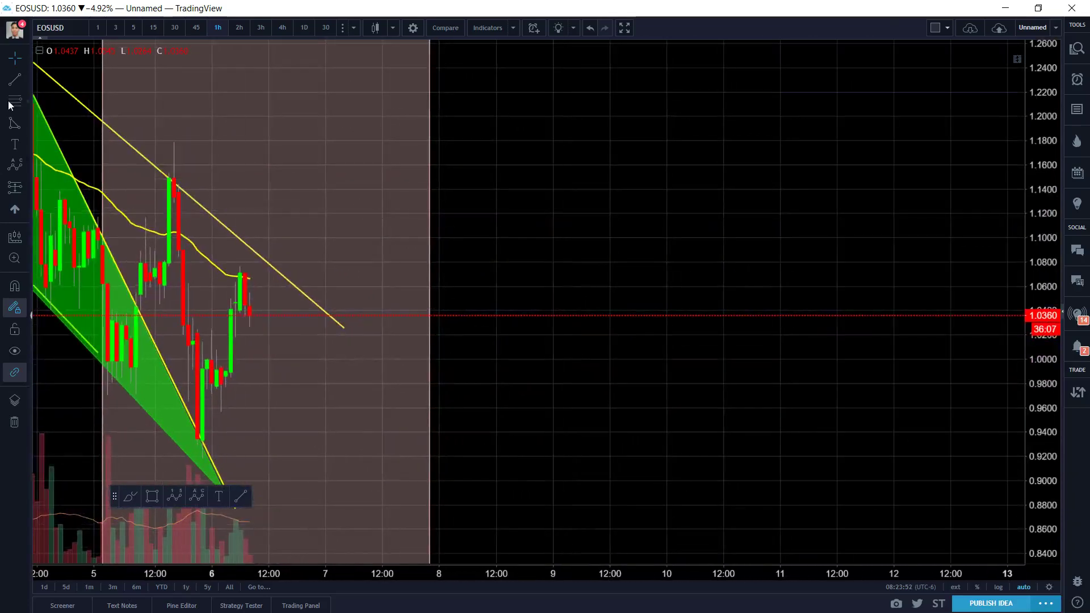
{"action": "left_click", "coordinate": [15, 124]}
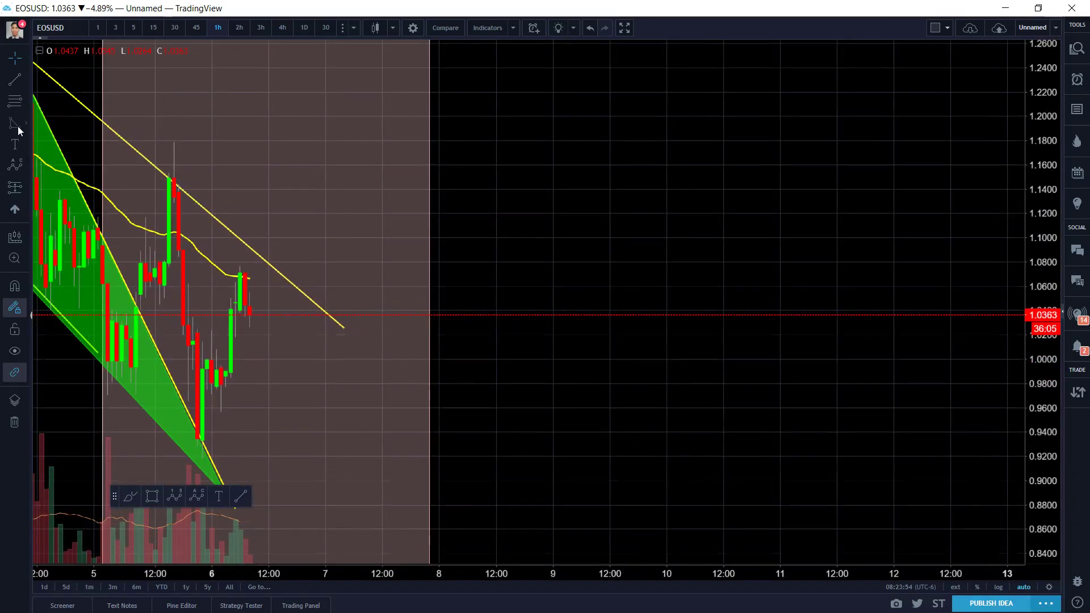
{"action": "left_click", "coordinate": [627, 280]}
{"action": "left_click", "coordinate": [844, 95]}
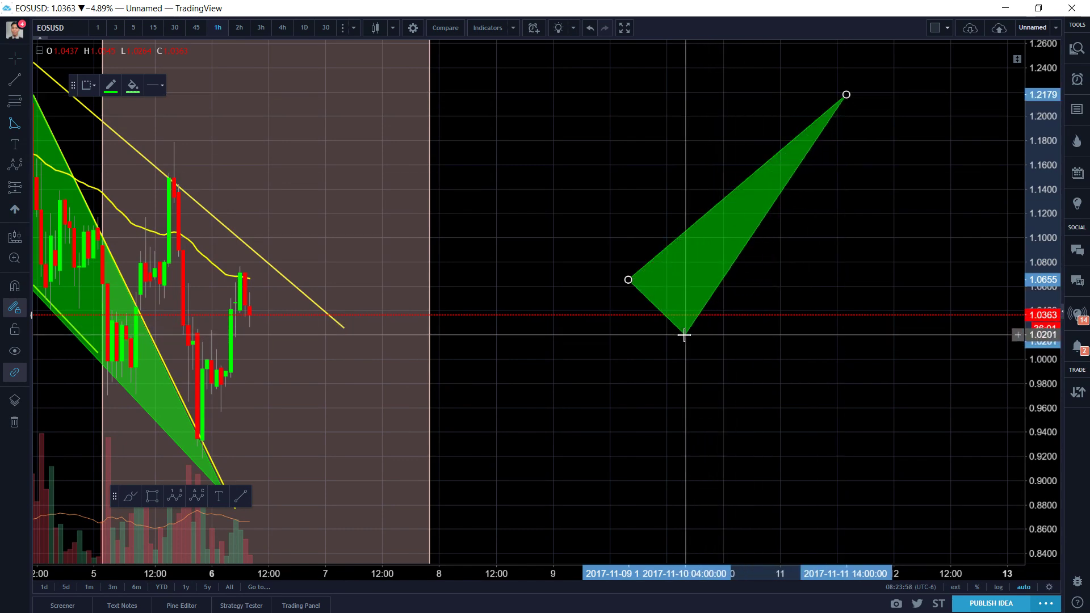
{"action": "left_click", "coordinate": [675, 356]}
{"action": "left_click_drag", "start_coordinate": [782, 381], "coordinate": [651, 365]}
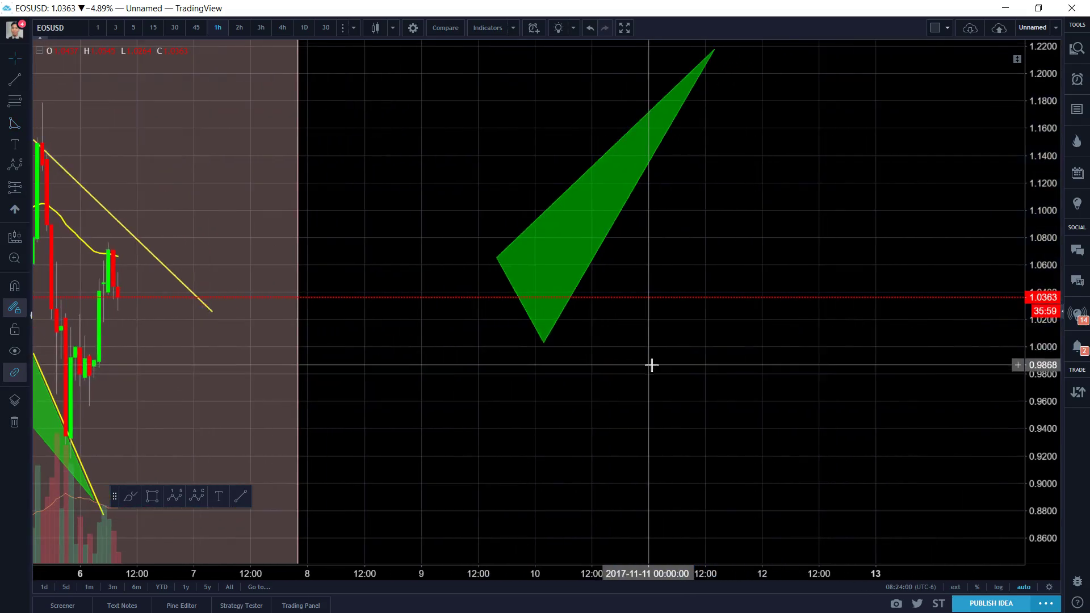
Step: Draw a falling triangle in the empty future area with corners at about 1.1913 on 12 November, 1.0249 on 14 November and 1.1545 on 11 November
{"action": "scroll", "coordinate": [661, 363], "scroll_direction": "down", "scroll_amount": 2}
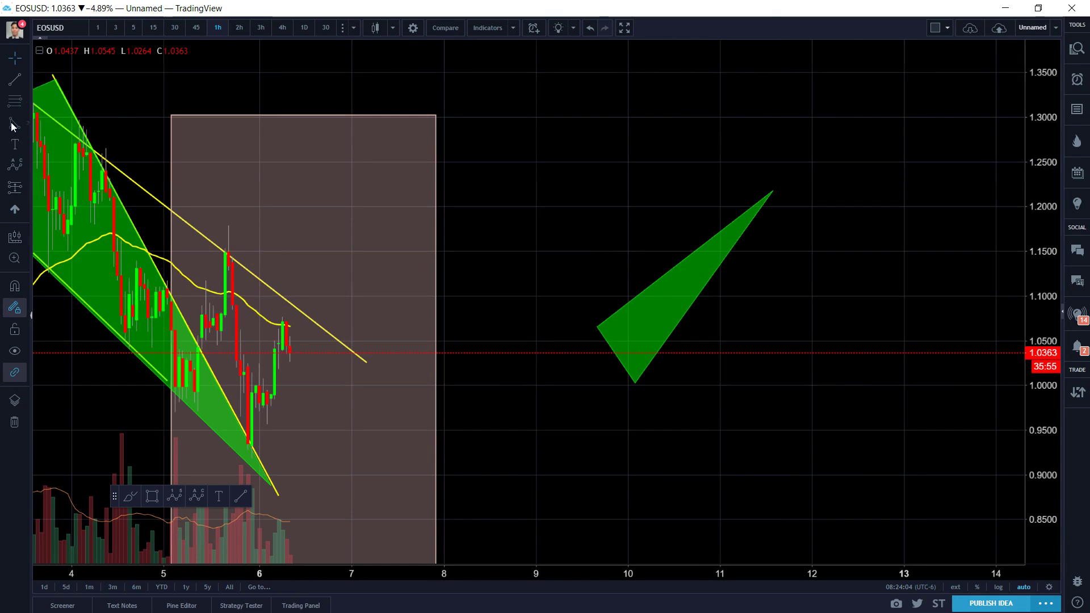
{"action": "left_click", "coordinate": [868, 214]}
{"action": "left_click", "coordinate": [1006, 363]}
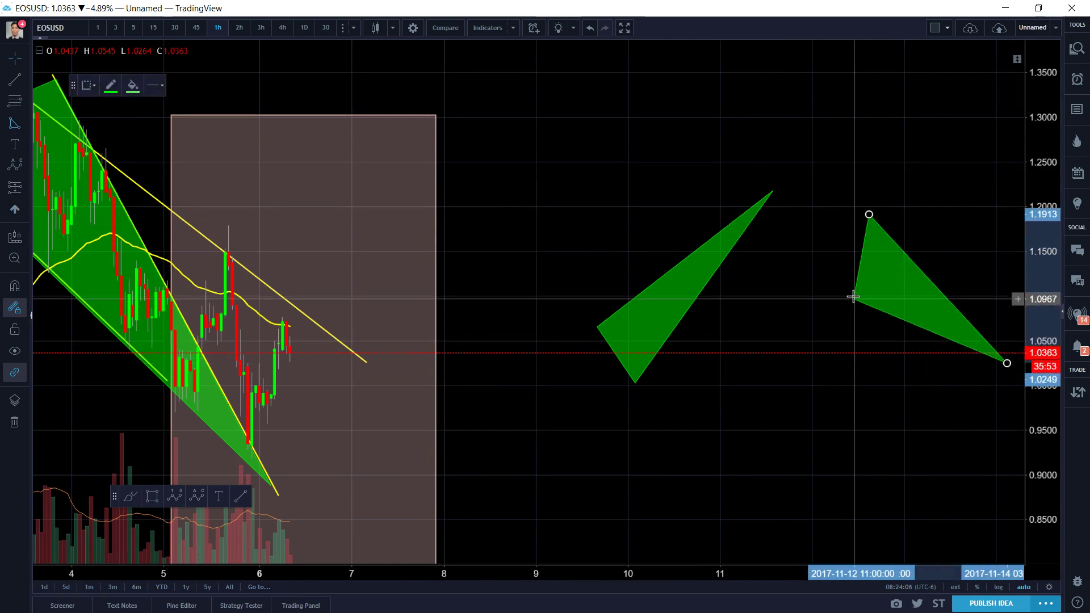
{"action": "left_click", "coordinate": [808, 246]}
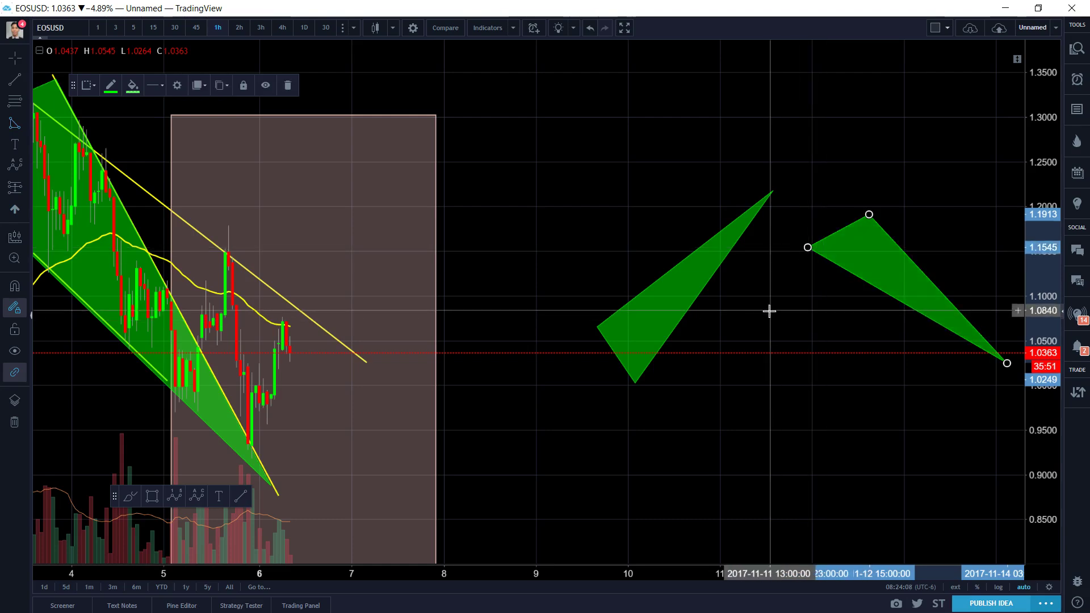
Step: Draw a five-wave Elliott impulse over the rising triangle with points at about 0.9769, 1.1070, 1.0611, 1.1469, 1.1220 and 1.1857
{"action": "left_click_drag", "start_coordinate": [768, 312], "coordinate": [699, 286]}
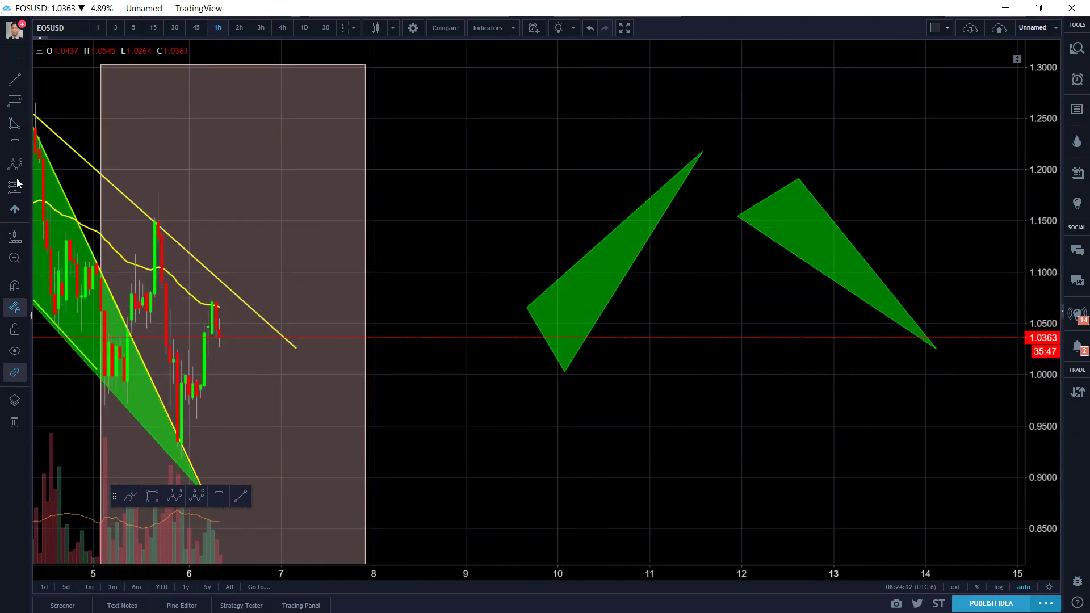
{"action": "left_click", "coordinate": [179, 505]}
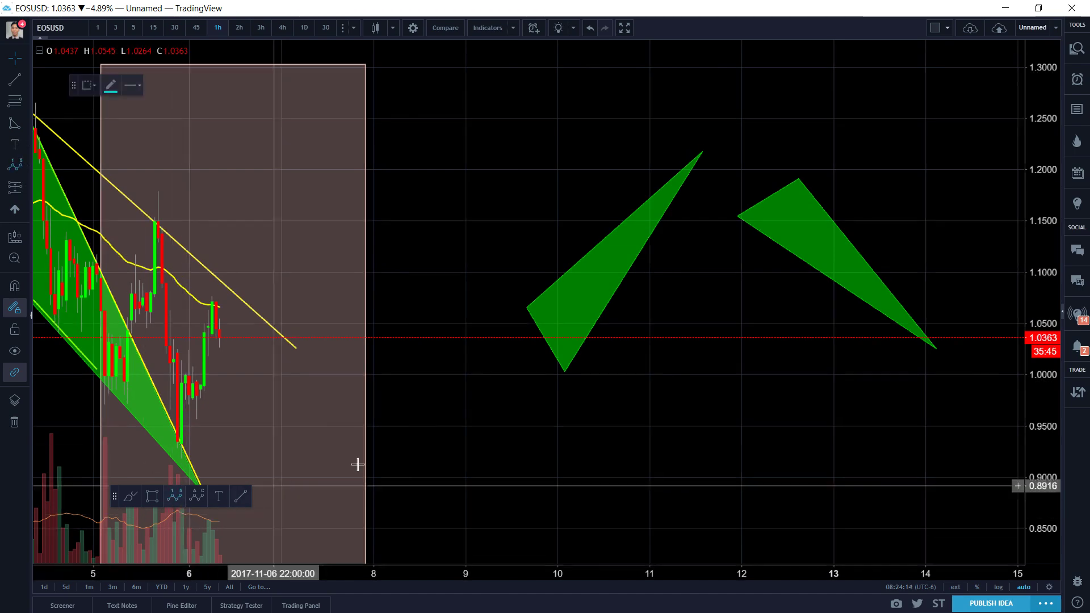
{"action": "left_click", "coordinate": [557, 398]}
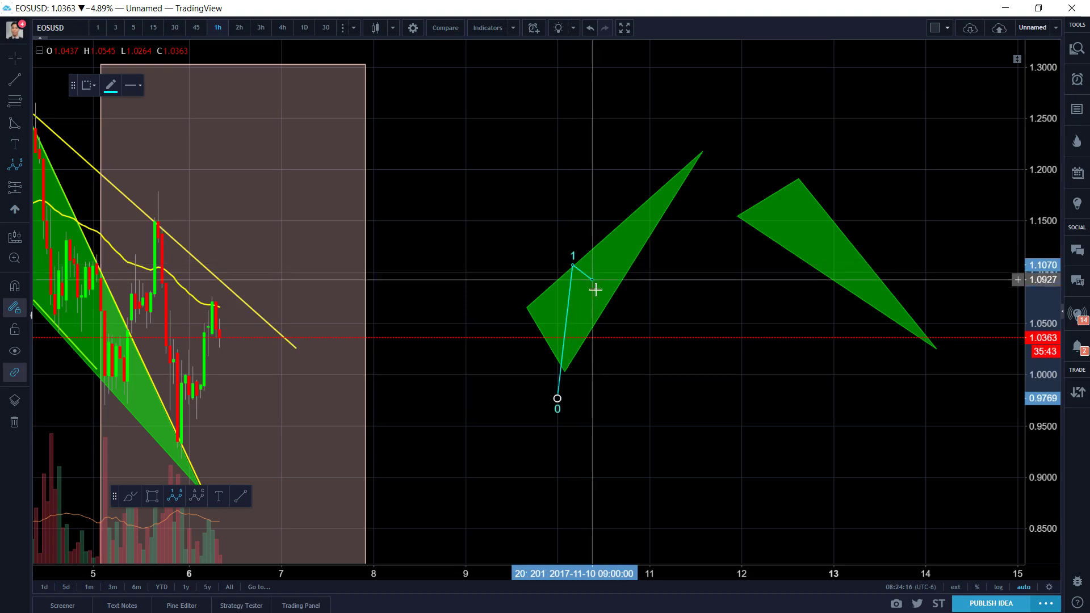
{"action": "left_click", "coordinate": [619, 226]}
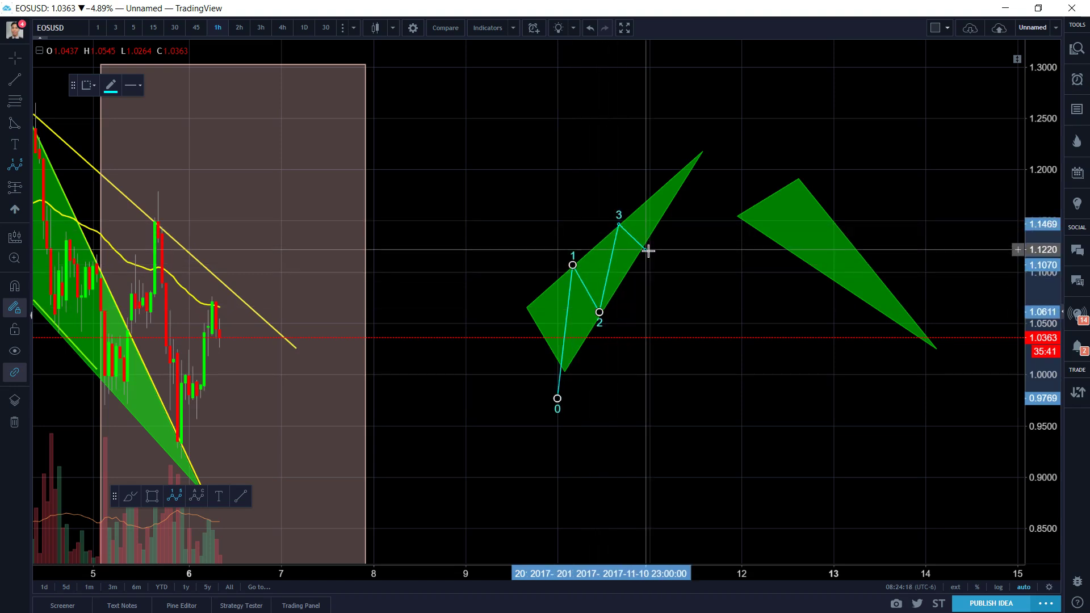
{"action": "left_click", "coordinate": [641, 250]}
{"action": "left_click", "coordinate": [665, 185]}
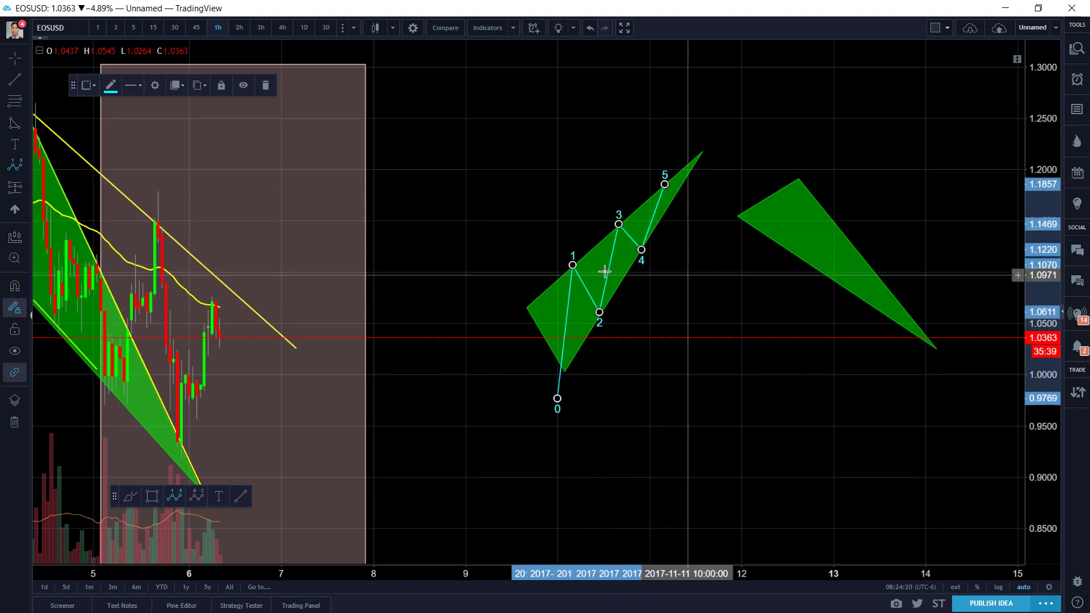
Step: Draw a falling trend line from the rising impulse's wave 5, about 1.1901 on 11 November, to about 1.01 on 12 November
{"action": "left_click", "coordinate": [10, 80]}
{"action": "left_click", "coordinate": [668, 180]}
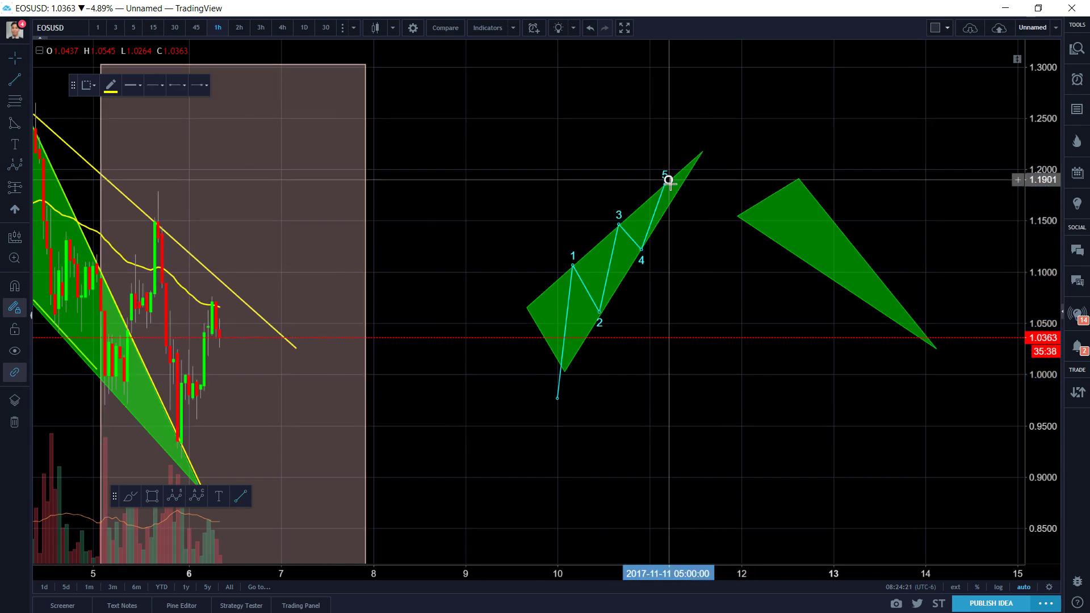
{"action": "left_click", "coordinate": [760, 366]}
Step: Draw a downward five-wave Elliott impulse over the falling triangle, starting at about 1.2427 on 12 November and ending at about 1.0535 on 13 November
{"action": "left_click_drag", "start_coordinate": [767, 307], "coordinate": [708, 301]}
{"action": "scroll", "coordinate": [712, 301], "scroll_direction": "down", "scroll_amount": 2}
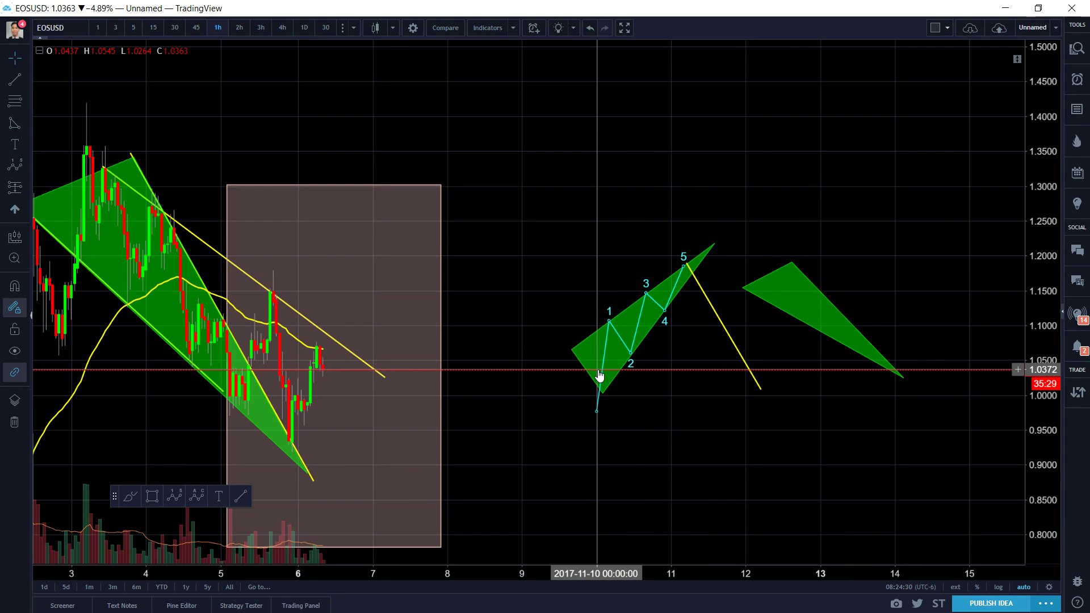
{"action": "left_click_drag", "start_coordinate": [853, 250], "coordinate": [790, 252]}
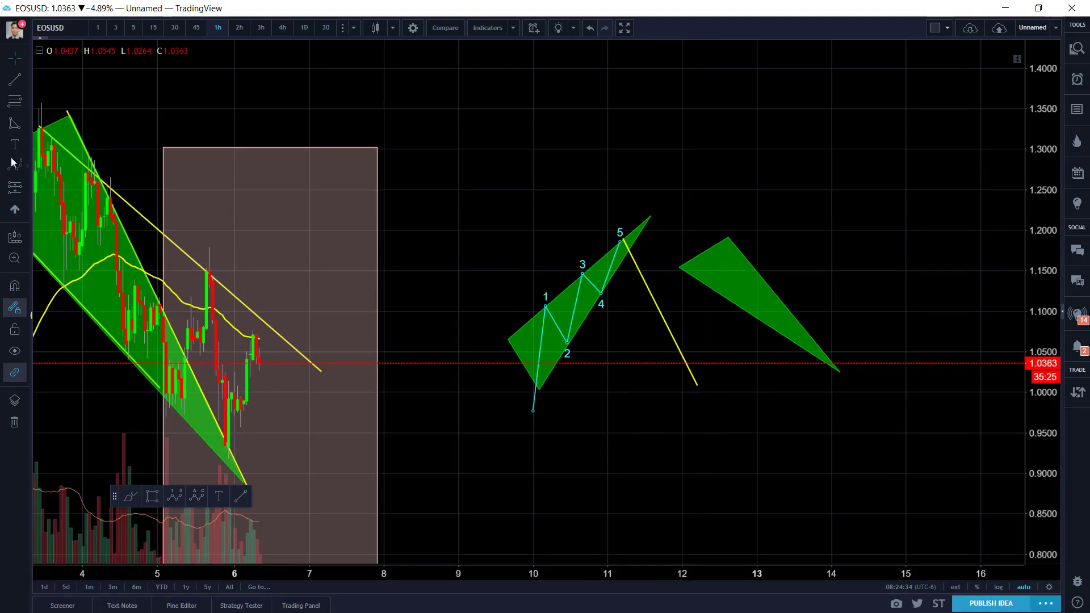
{"action": "left_click", "coordinate": [722, 195]}
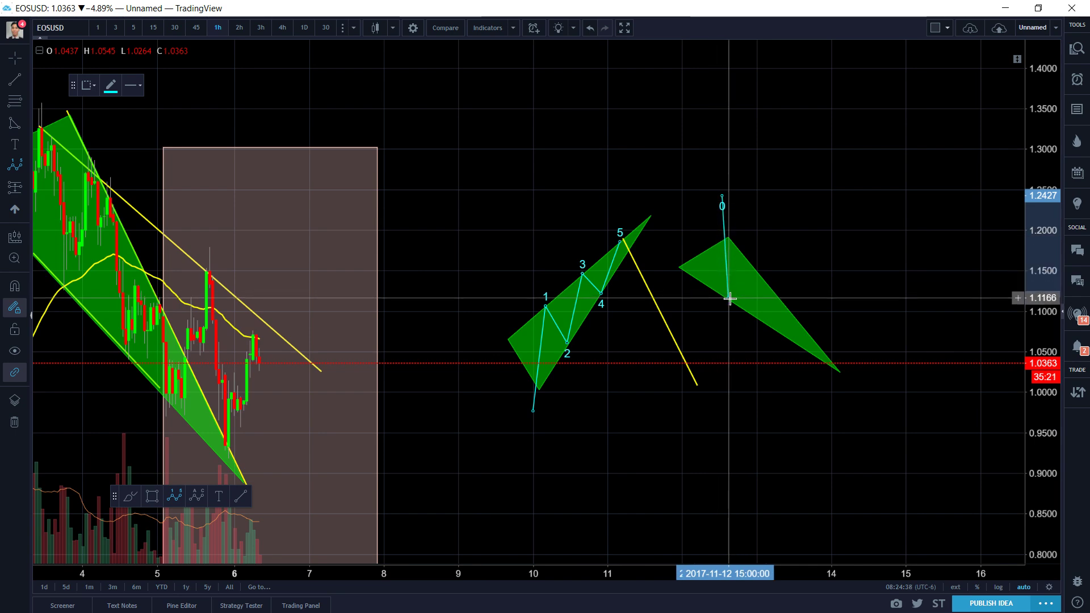
{"action": "left_click", "coordinate": [728, 298]}
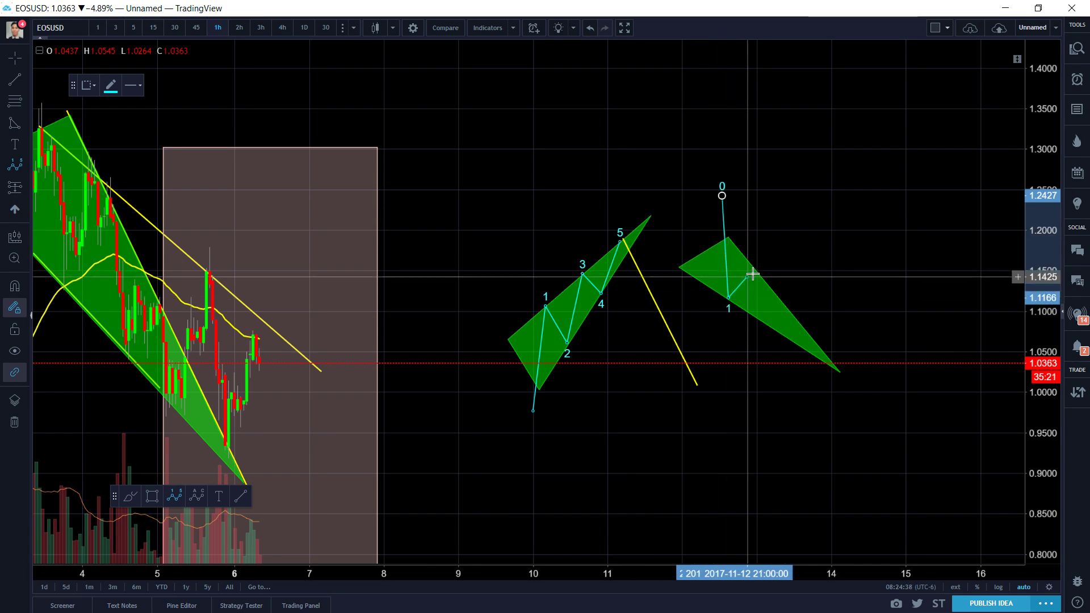
{"action": "left_click", "coordinate": [762, 322]}
{"action": "left_click", "coordinate": [780, 303]}
{"action": "left_click", "coordinate": [801, 347]}
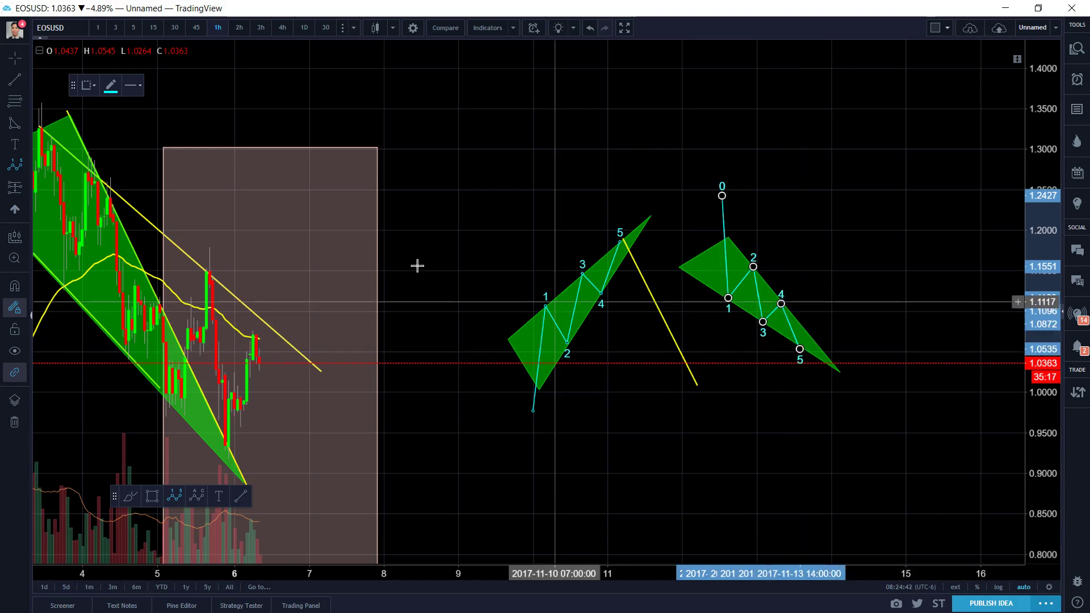
Step: Draw a rising trend line from the downward impulse's wave 5, about 1.0570 on 13 November, to about 1.30 on 14 November
{"action": "key", "text": "alt+t"}
{"action": "left_click", "coordinate": [800, 347]}
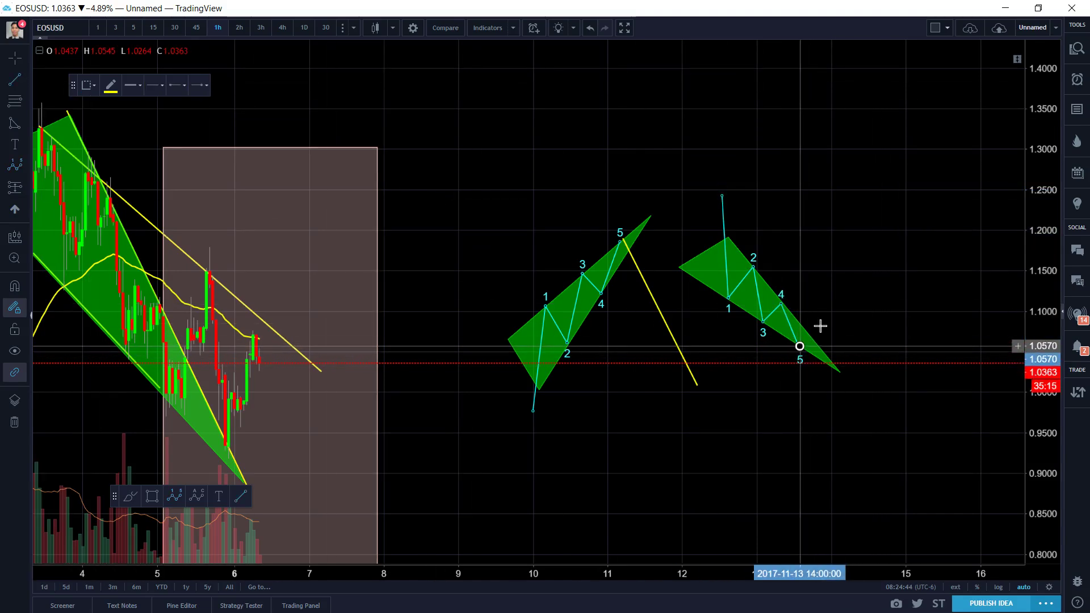
{"action": "left_click", "coordinate": [877, 148]}
Step: Raise the lower descending trend line's start to about 1.3282 on 2 November, along with the adjacent corner of the large green triangle
{"action": "left_click_drag", "start_coordinate": [439, 190], "coordinate": [741, 196]}
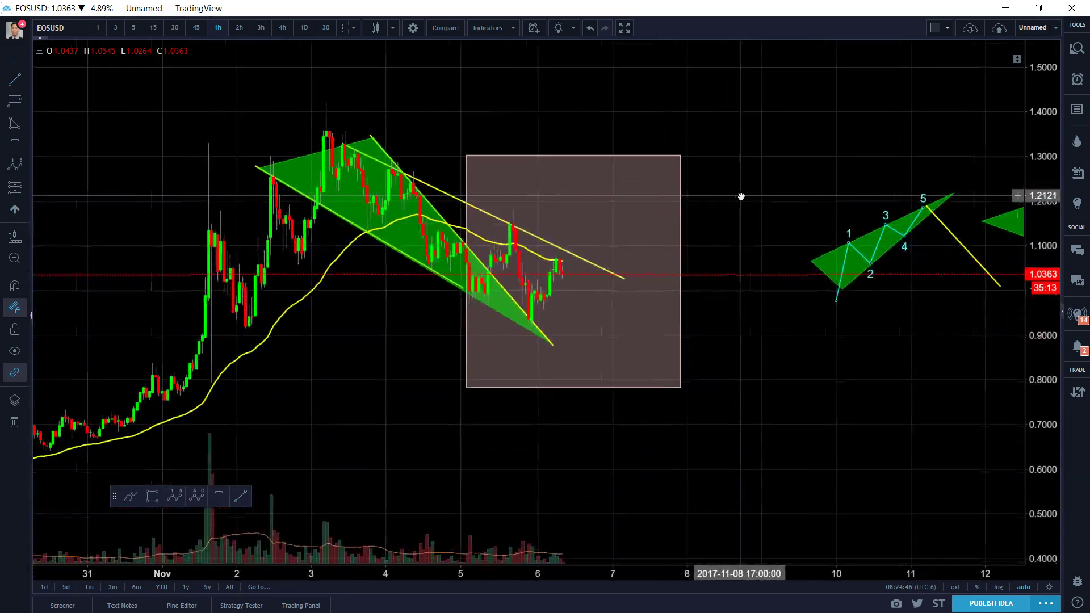
{"action": "scroll", "coordinate": [741, 196], "scroll_direction": "up", "scroll_amount": 1}
{"action": "left_click_drag", "start_coordinate": [446, 141], "coordinate": [533, 146]}
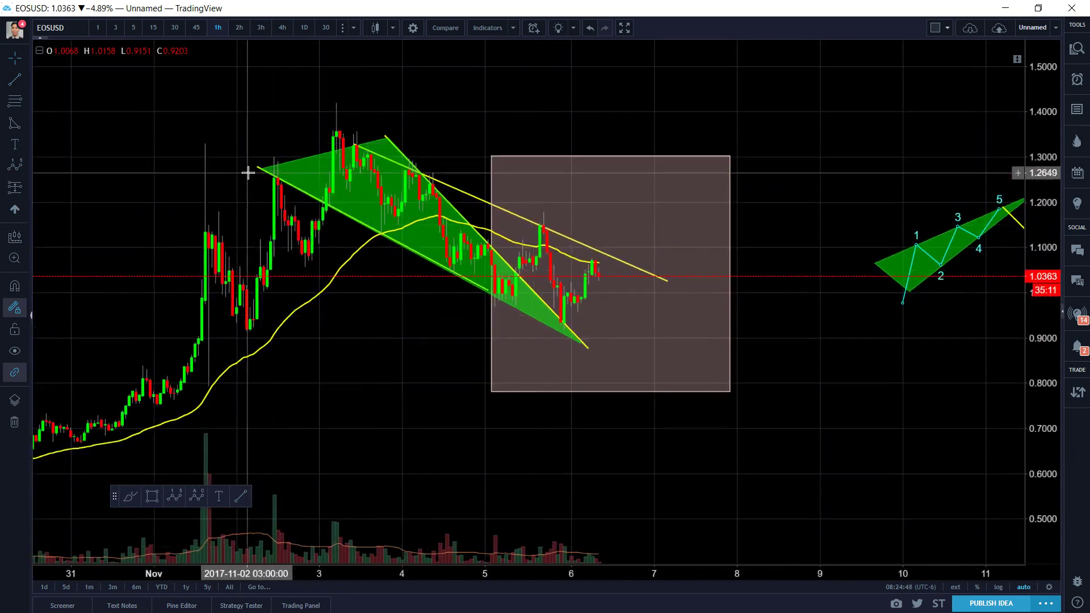
{"action": "left_click_drag", "start_coordinate": [856, 377], "coordinate": [637, 363]}
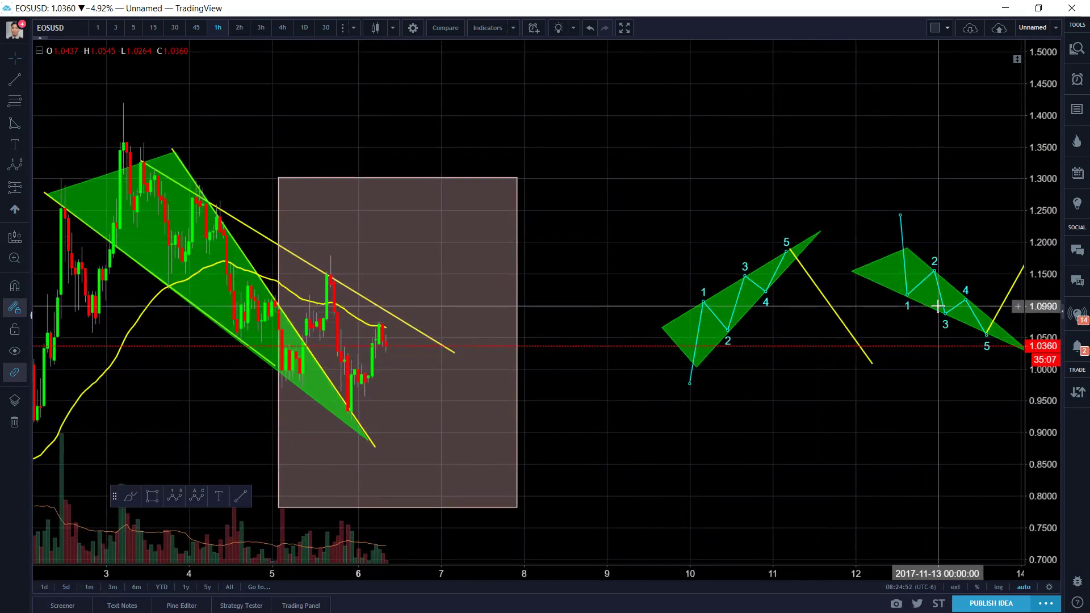
{"action": "scroll", "coordinate": [243, 166], "scroll_direction": "down", "scroll_amount": 1}
{"action": "scroll", "coordinate": [239, 169], "scroll_direction": "up", "scroll_amount": 1}
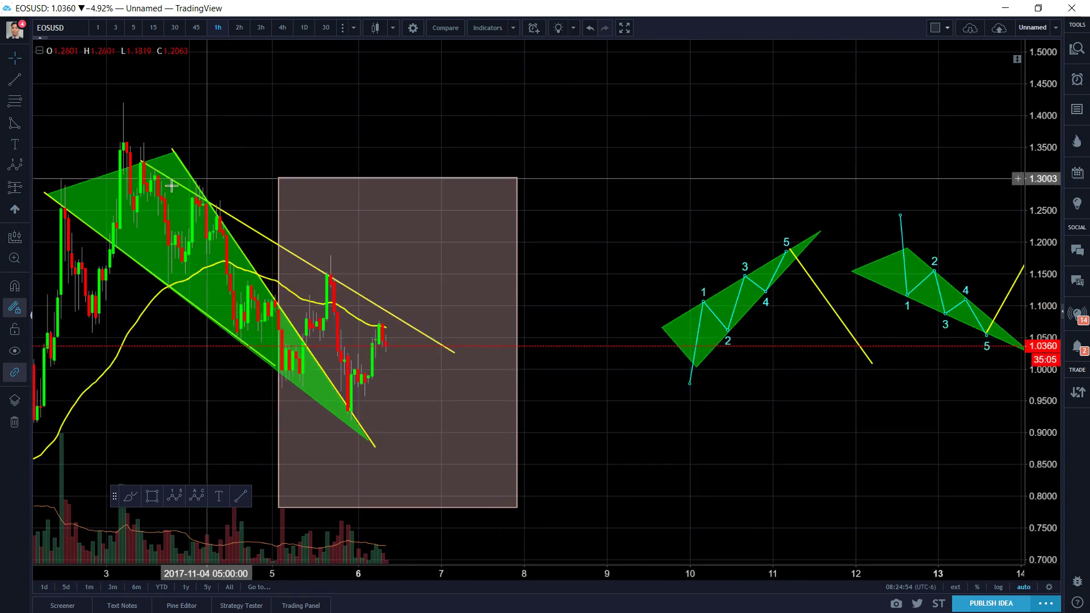
{"action": "scroll", "coordinate": [166, 181], "scroll_direction": "down", "scroll_amount": 1}
{"action": "left_click_drag", "start_coordinate": [145, 175], "coordinate": [161, 146]}
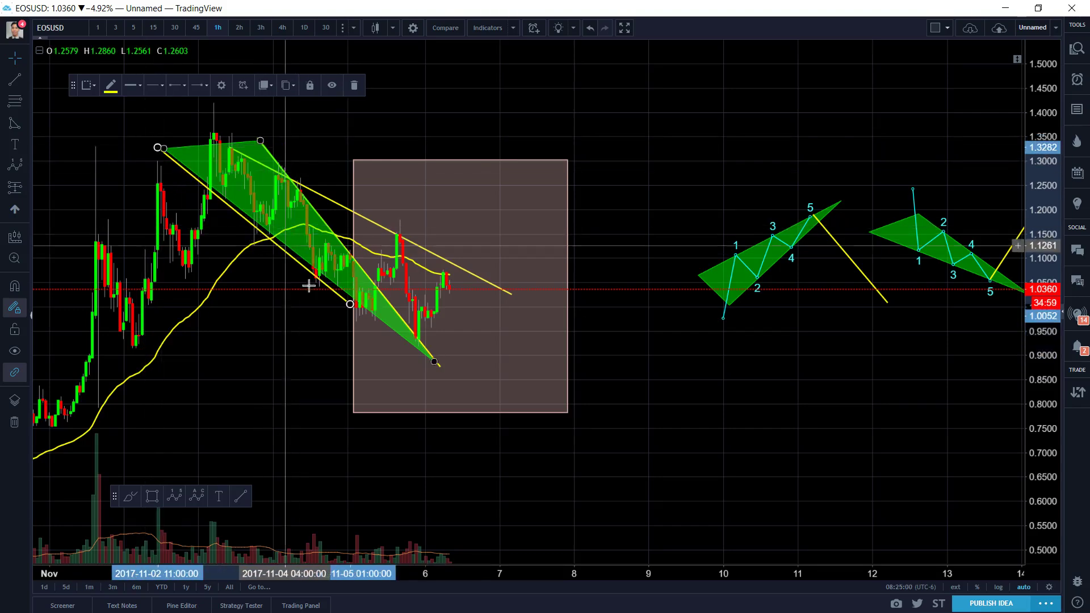
Step: Delete the shallower upper descending trend line over the falling prices
{"action": "left_click_drag", "start_coordinate": [301, 287], "coordinate": [355, 314]}
{"action": "left_click", "coordinate": [388, 196]}
{"action": "key", "text": "Delete"}
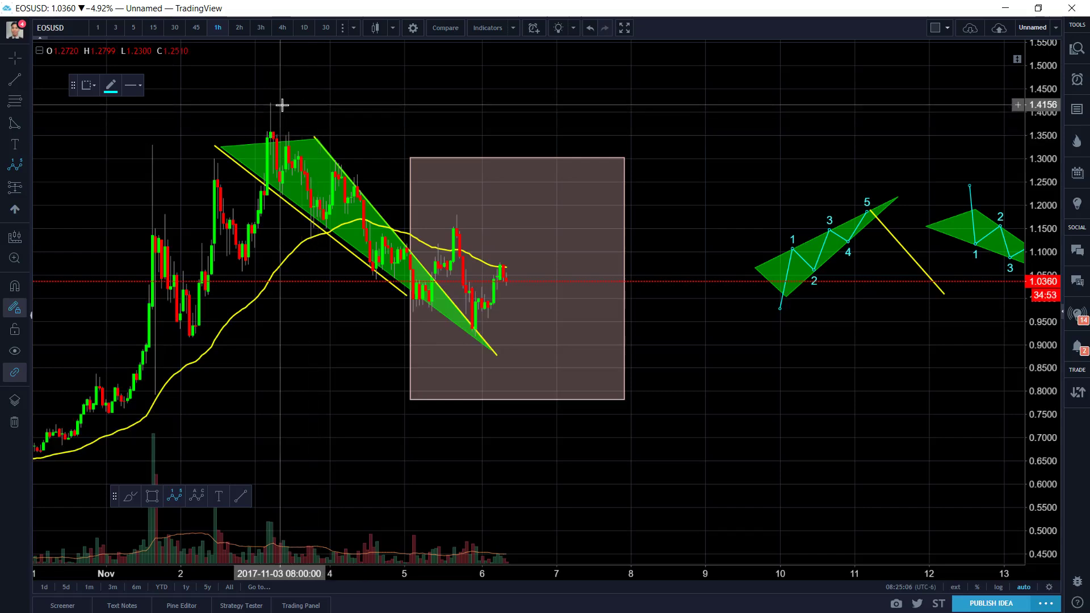
{"action": "key", "text": "Escape"}
Step: Draw a downward Elliott impulse over the large triangle with points at about 1.4663, 1.1549, 1.2464, 1.0621, 1.1155 and 0.9922
{"action": "left_click_drag", "start_coordinate": [870, 359], "coordinate": [751, 361]}
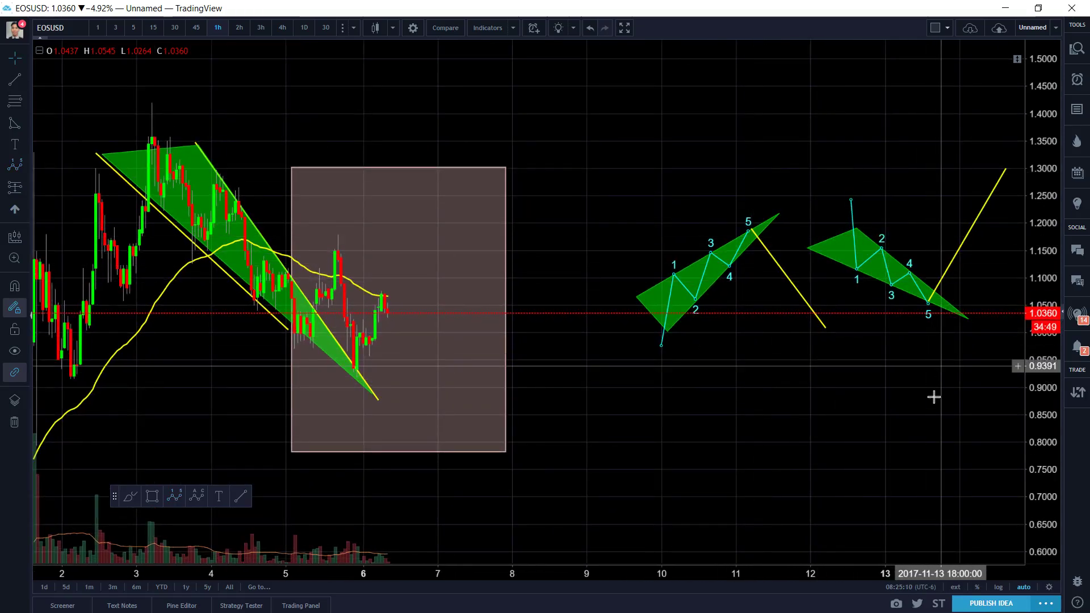
{"action": "scroll", "coordinate": [761, 430], "scroll_direction": "left", "scroll_amount": 7}
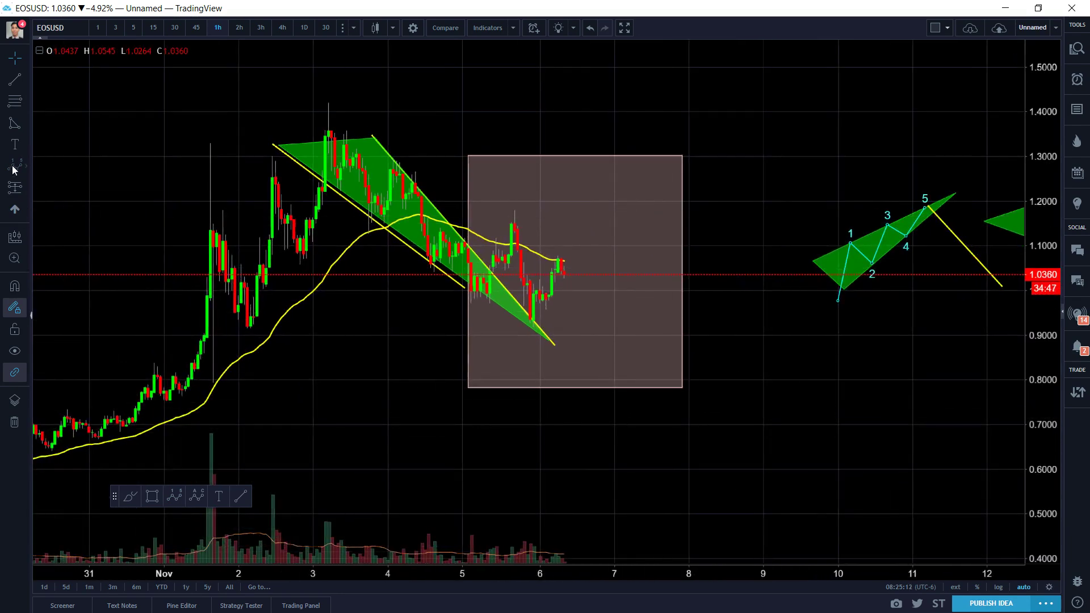
{"action": "left_click", "coordinate": [14, 167]}
{"action": "left_click", "coordinate": [322, 83]}
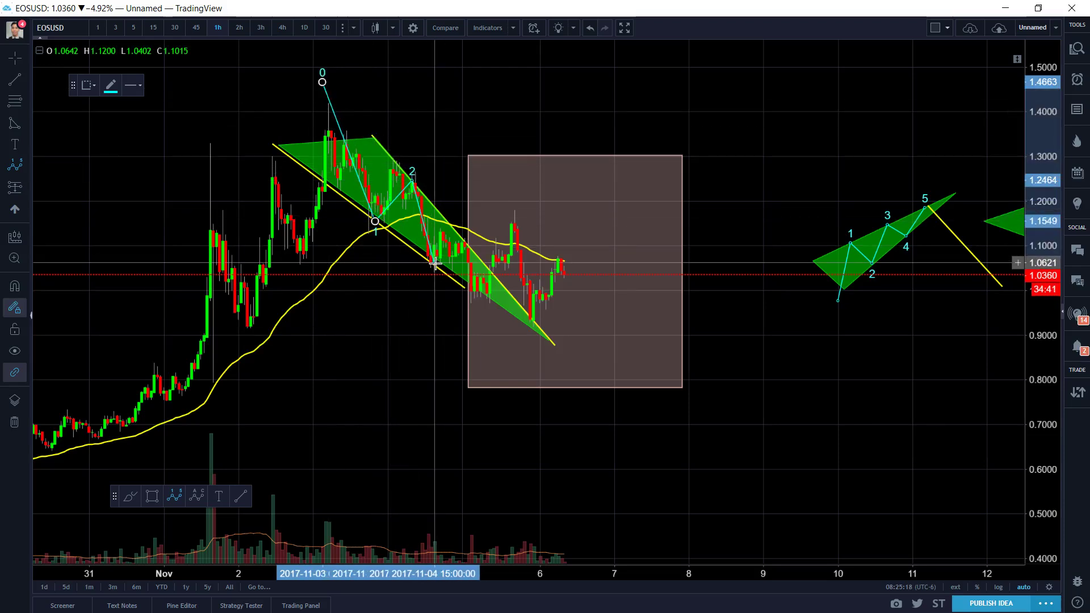
{"action": "left_click", "coordinate": [464, 240]}
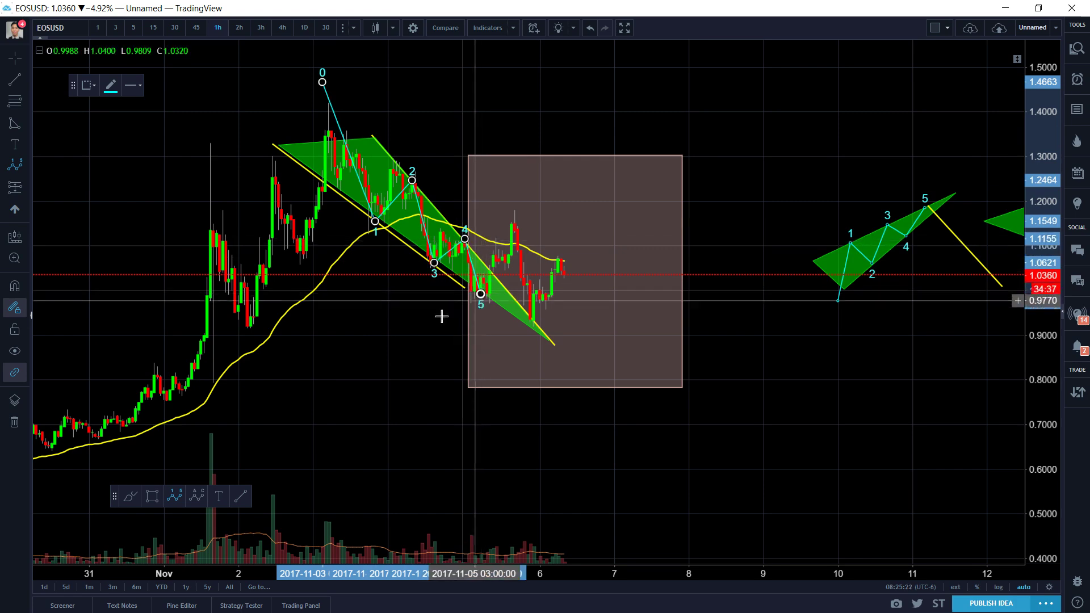
Step: Move the large triangle's impulse starting point to about 1.3732 on 3 November and shift its wave 2 point slightly later on 4 November
{"action": "left_click_drag", "start_coordinate": [375, 321], "coordinate": [404, 317]}
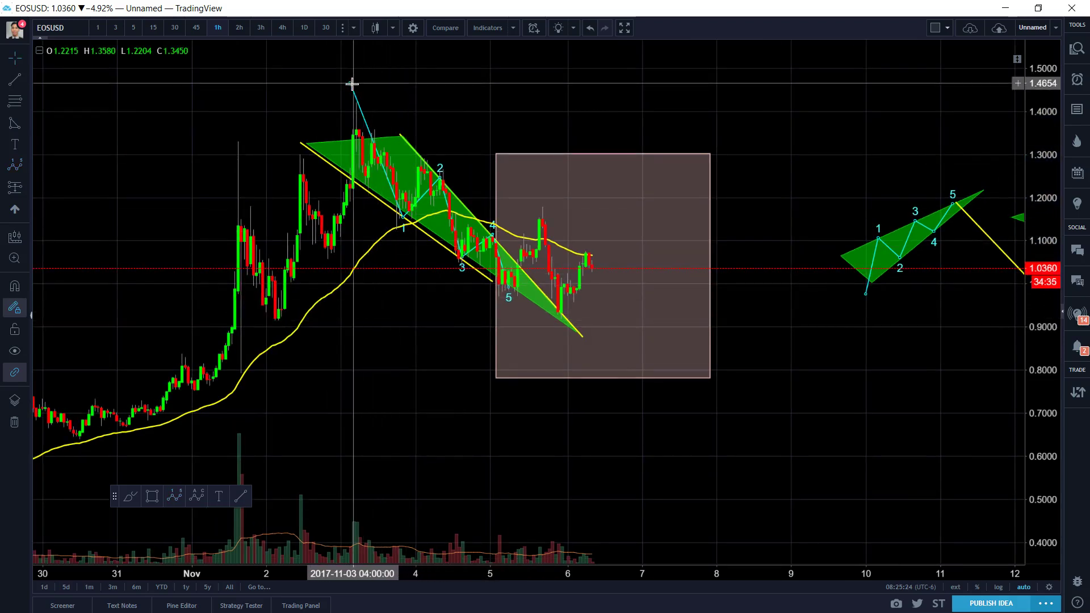
{"action": "left_click", "coordinate": [359, 108]}
{"action": "left_click_drag", "start_coordinate": [371, 122], "coordinate": [369, 123]}
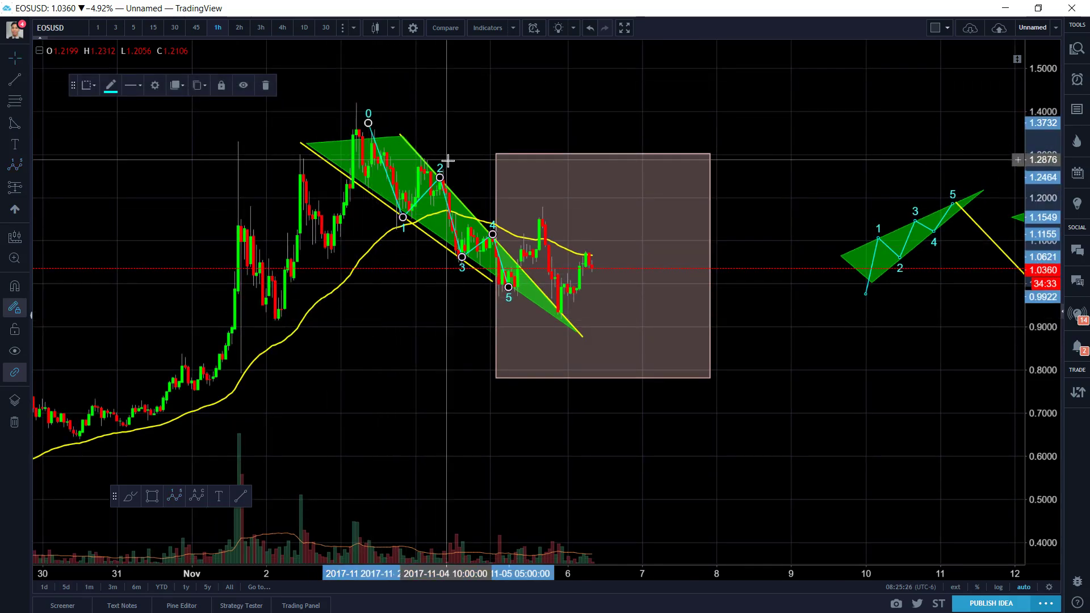
{"action": "left_click", "coordinate": [472, 144]}
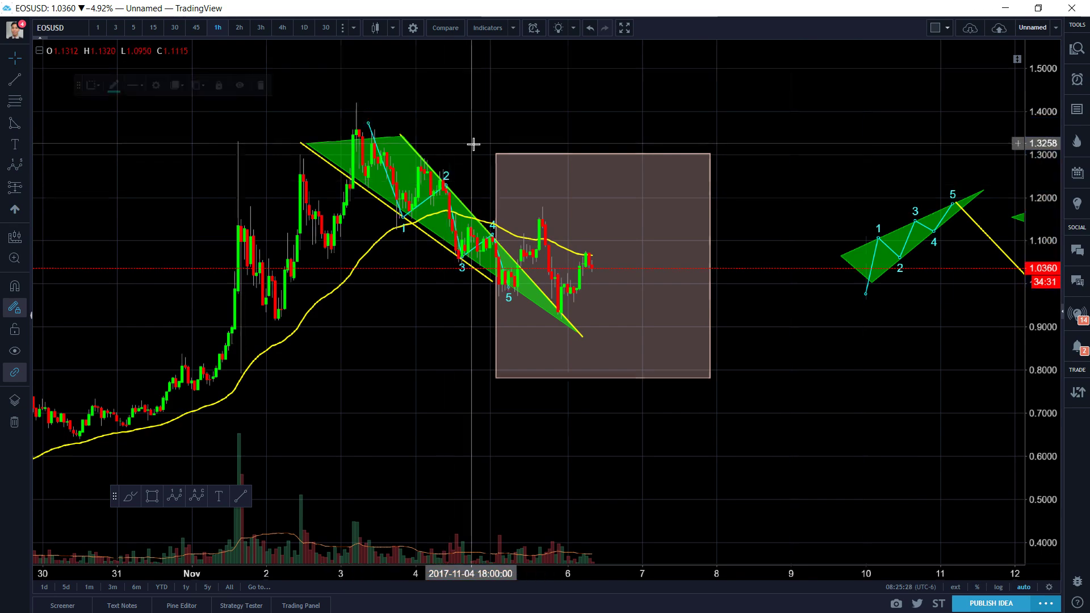
Step: Adjust the impulse's wave 4 point to about 1.1144 and its wave 2 point to about 1.235 along the triangle's upper edge
{"action": "scroll", "coordinate": [472, 150], "scroll_direction": "up", "scroll_amount": 2}
{"action": "left_click_drag", "start_coordinate": [302, 365], "coordinate": [568, 365]}
{"action": "scroll", "coordinate": [567, 365], "scroll_direction": "up", "scroll_amount": 3}
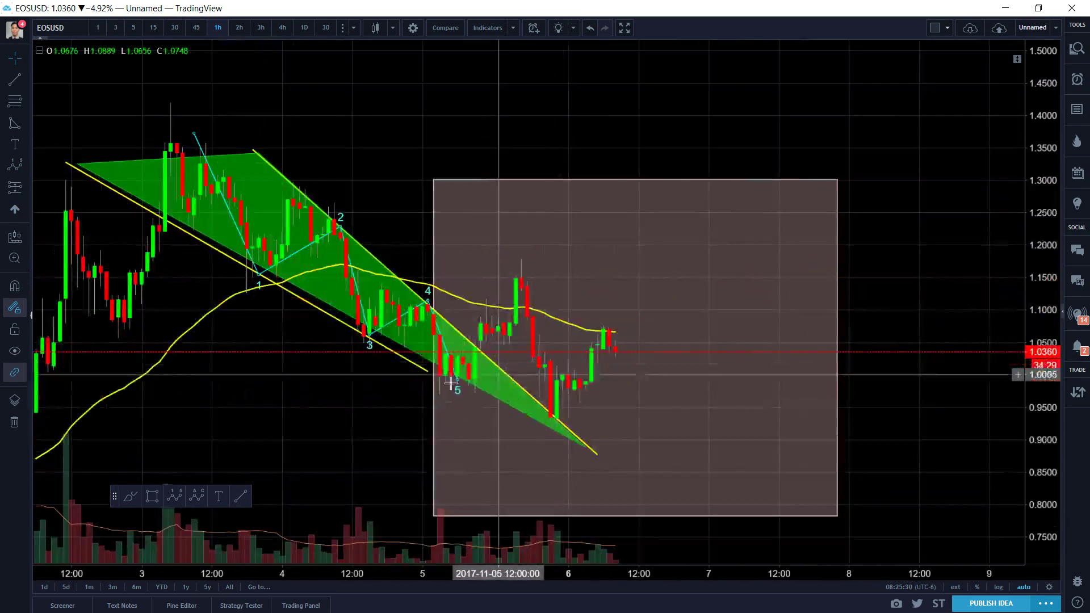
{"action": "left_click", "coordinate": [422, 301]}
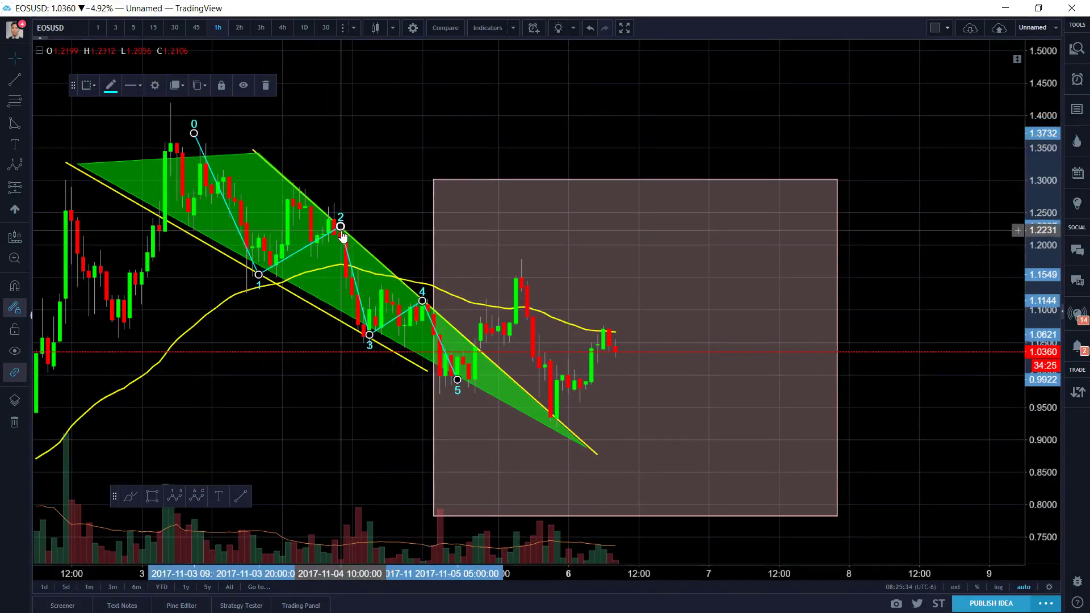
{"action": "left_click_drag", "start_coordinate": [340, 227], "coordinate": [337, 226]}
{"action": "left_click", "coordinate": [379, 143]}
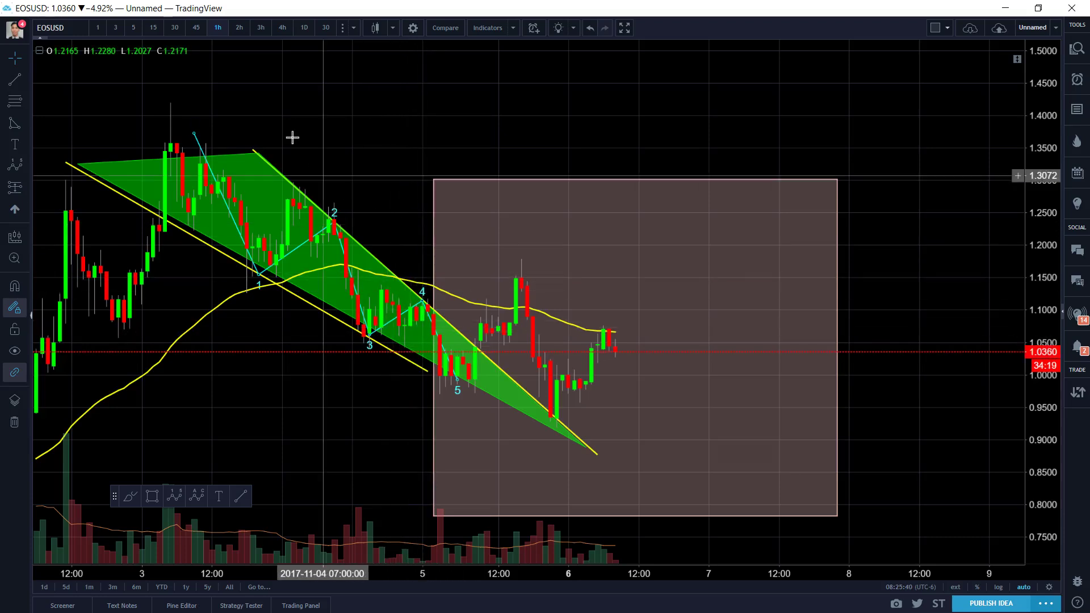
{"action": "right_click", "coordinate": [391, 130]}
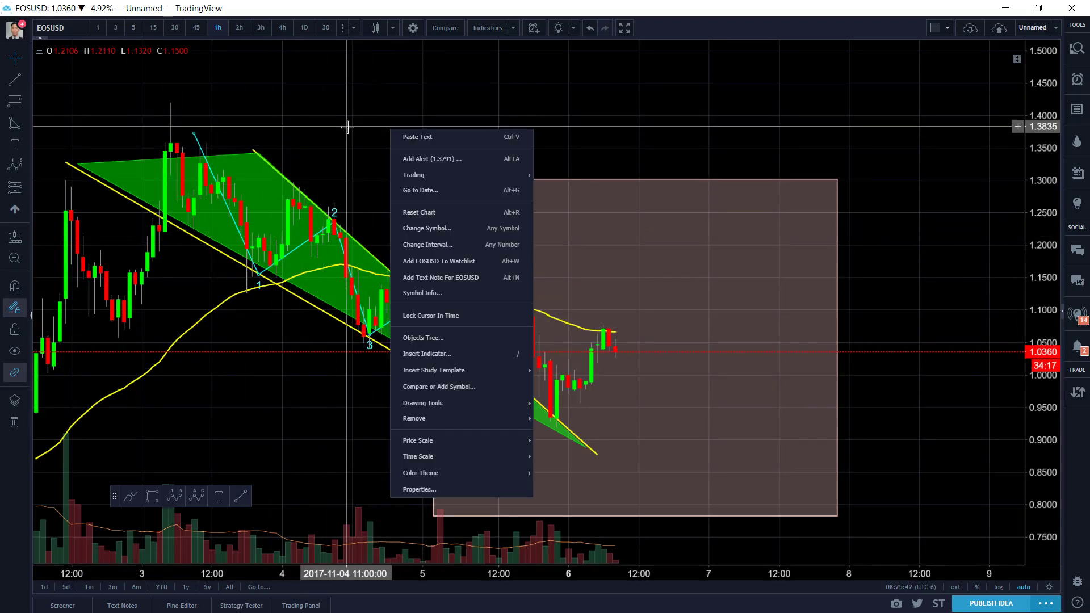
{"action": "left_click", "coordinate": [347, 127]}
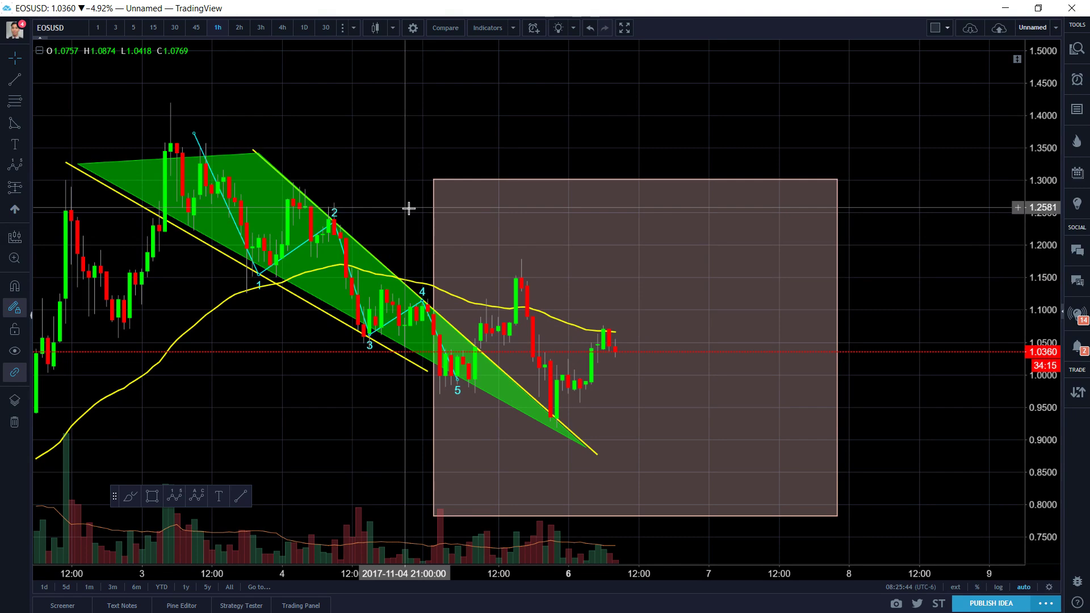
{"action": "left_click", "coordinate": [26, 140]}
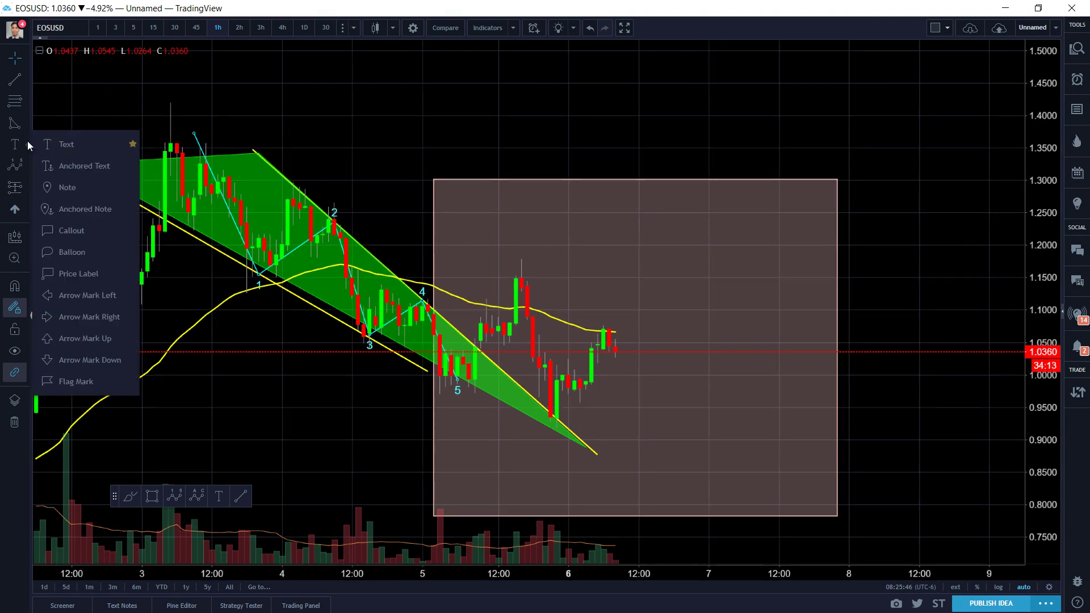
{"action": "left_click", "coordinate": [28, 126]}
{"action": "left_click", "coordinate": [28, 144]}
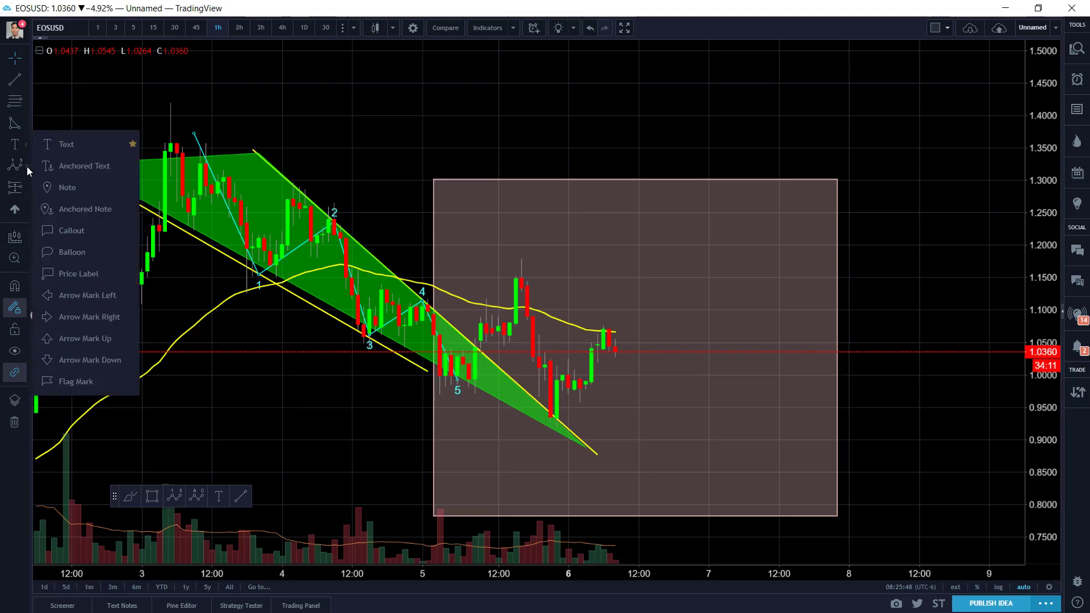
Step: Draw a price range from about 1.3353 to 1.1609 at the green triangle's wide end and move it to the 5 November breakout, starting at about 1.1547
{"action": "left_click", "coordinate": [26, 166]}
{"action": "left_click", "coordinate": [26, 124]}
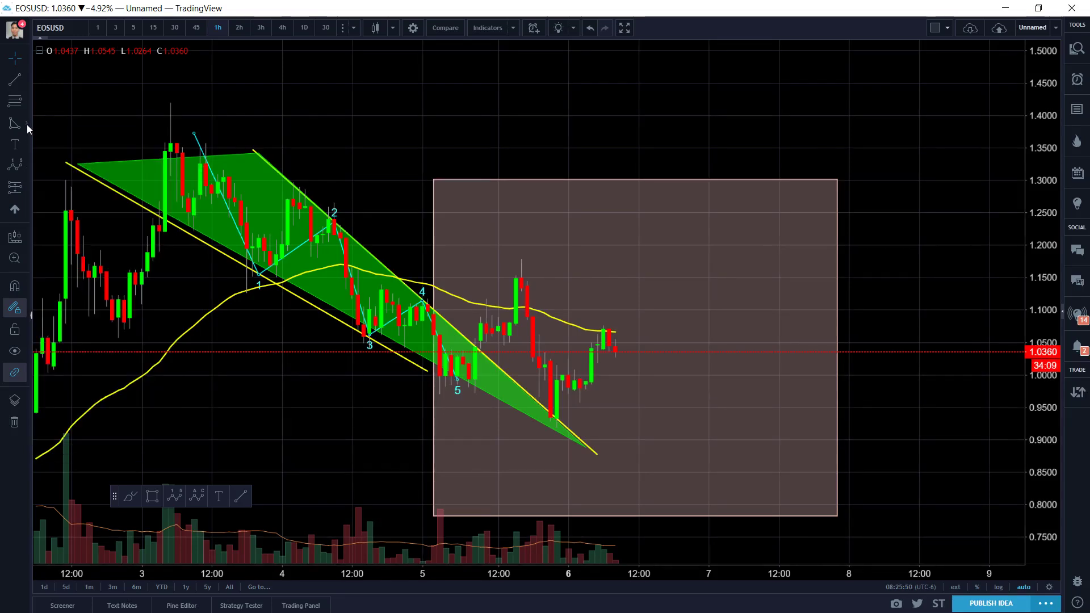
{"action": "left_click", "coordinate": [26, 141]}
{"action": "left_click", "coordinate": [24, 189]}
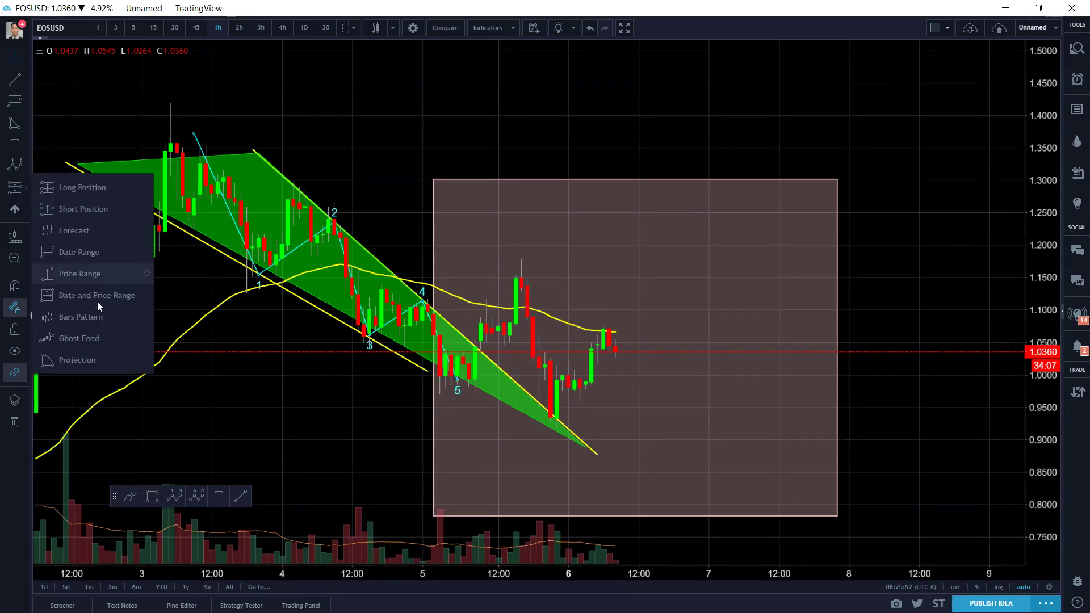
{"action": "left_click", "coordinate": [102, 283]}
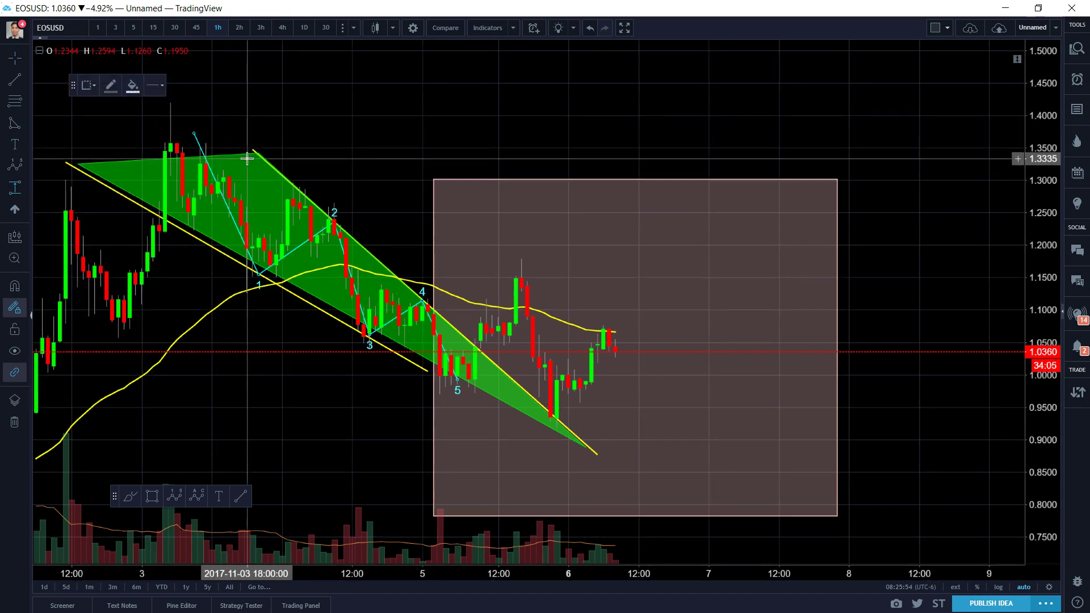
{"action": "left_click", "coordinate": [247, 158]}
{"action": "left_click", "coordinate": [276, 271]}
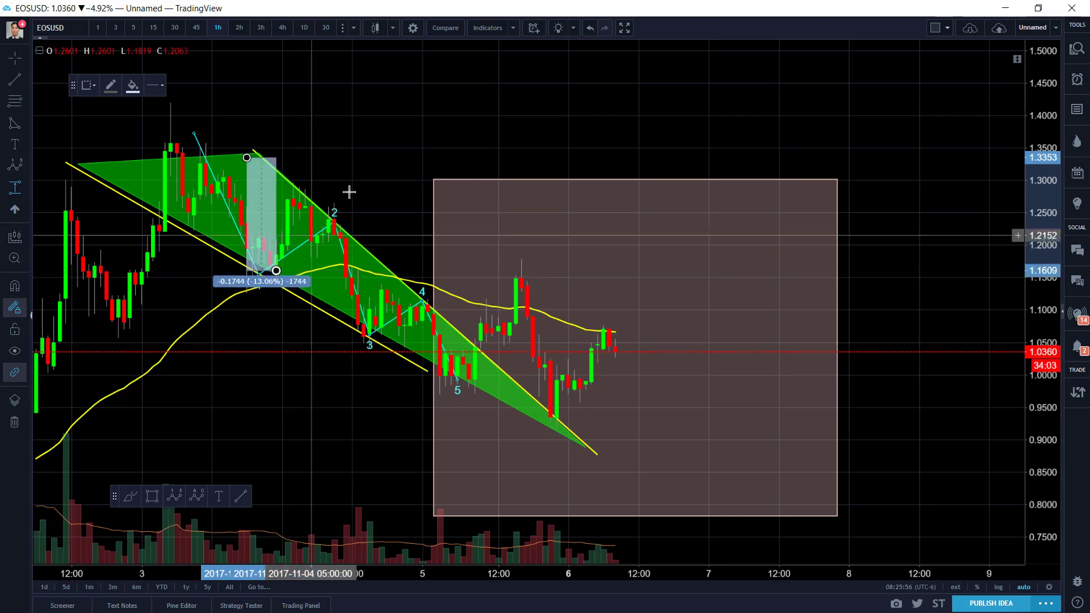
{"action": "left_click_drag", "start_coordinate": [277, 190], "coordinate": [509, 302]}
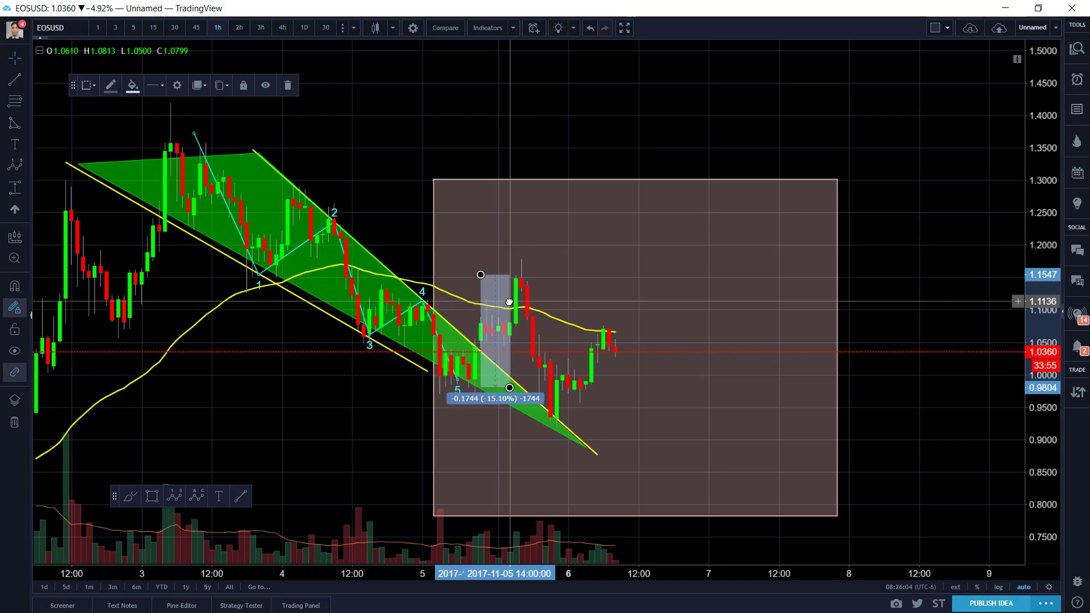
Step: Reveal more candles by moving the shaded rectangle's upper starting corner to about 1.2881 at 16:00 on 5 November
{"action": "left_click_drag", "start_coordinate": [403, 192], "coordinate": [508, 207]}
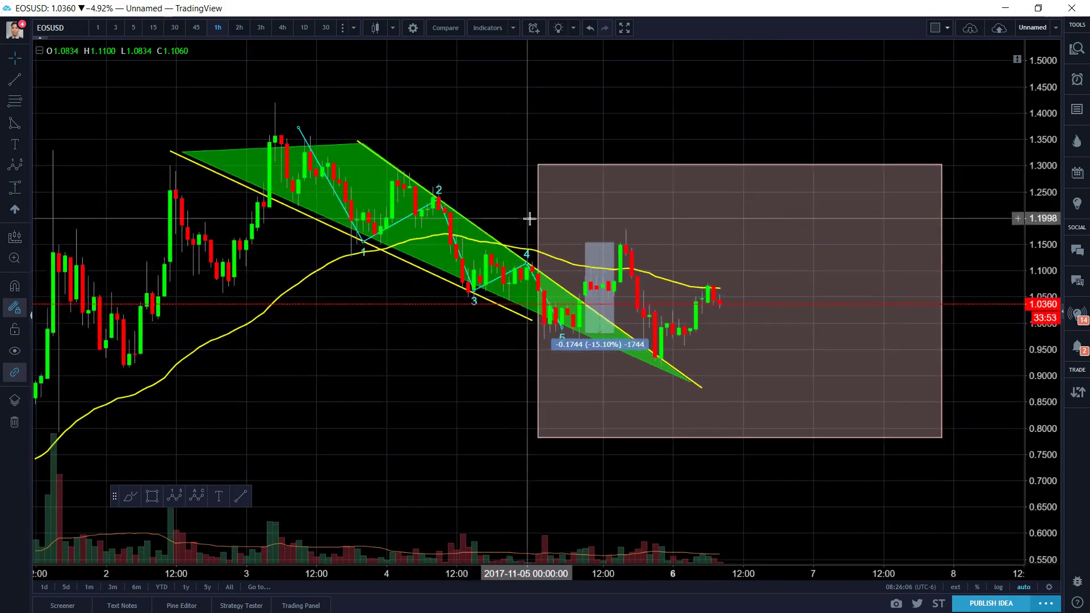
{"action": "scroll", "coordinate": [528, 220], "scroll_direction": "up", "scroll_amount": 2}
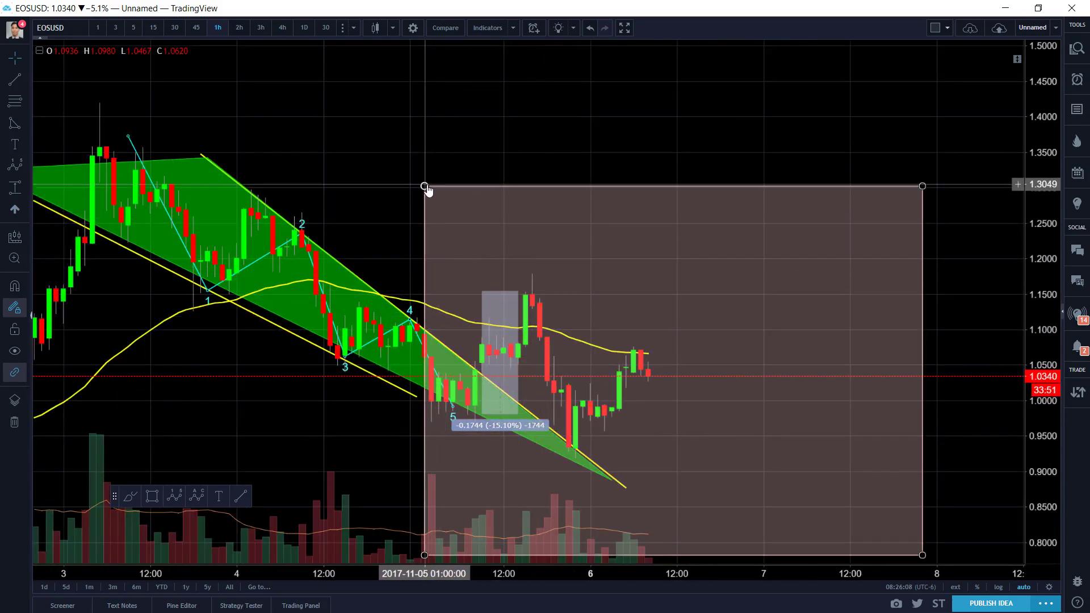
{"action": "mouse_move", "coordinate": [425, 187]}
{"action": "left_mouse_down"}
{"action": "mouse_move", "coordinate": [555, 199]}
{"action": "mouse_move", "coordinate": [534, 200]}
{"action": "left_mouse_up"}
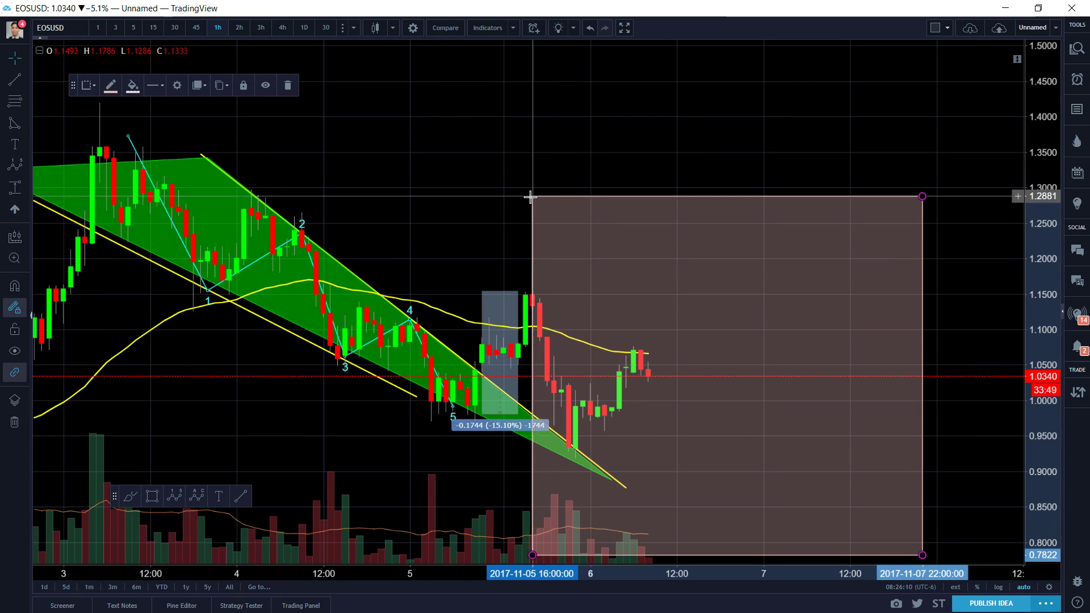
{"action": "left_click", "coordinate": [482, 239]}
Step: Draw a trend-based Fib extension from the 5 November low at about 0.9694 to 1.1194, projected from about 1.0395 on 6 November
{"action": "scroll", "coordinate": [482, 239], "scroll_direction": "up", "scroll_amount": 1}
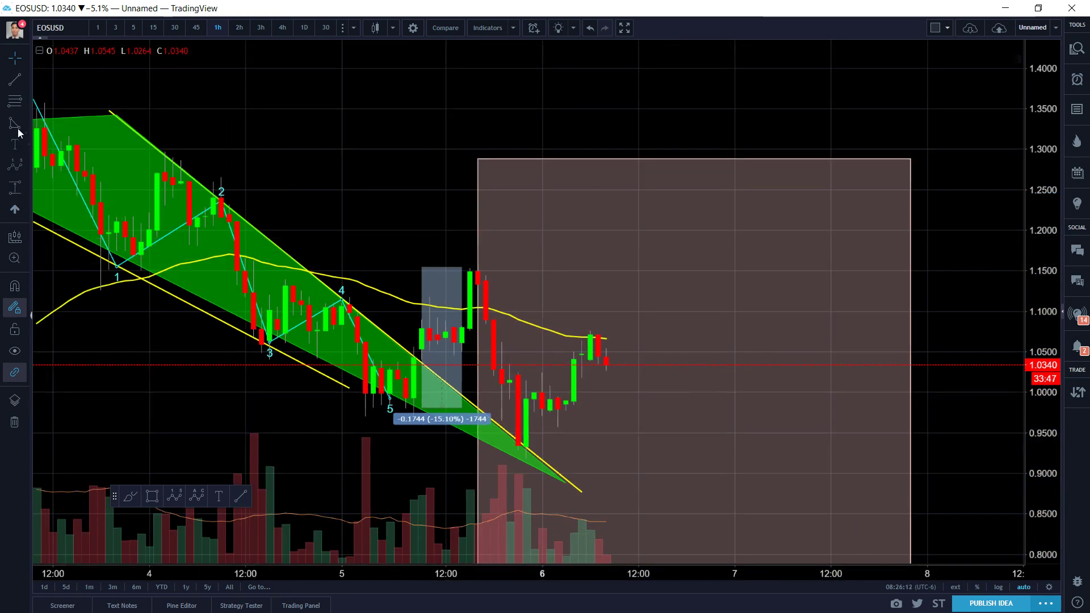
{"action": "left_click", "coordinate": [29, 111]}
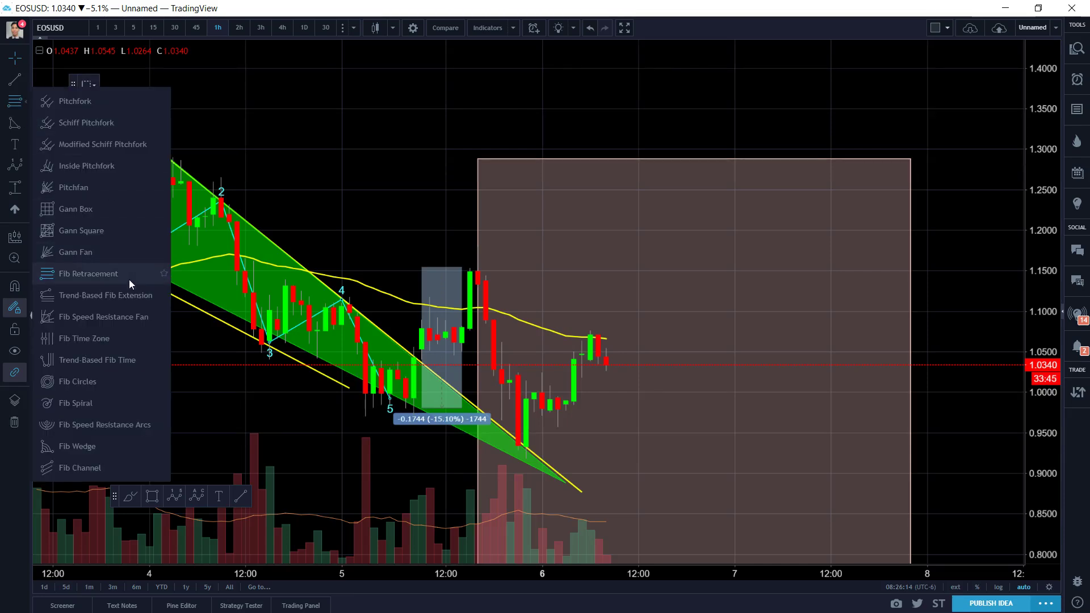
{"action": "left_click", "coordinate": [154, 307]}
{"action": "left_click", "coordinate": [365, 417]}
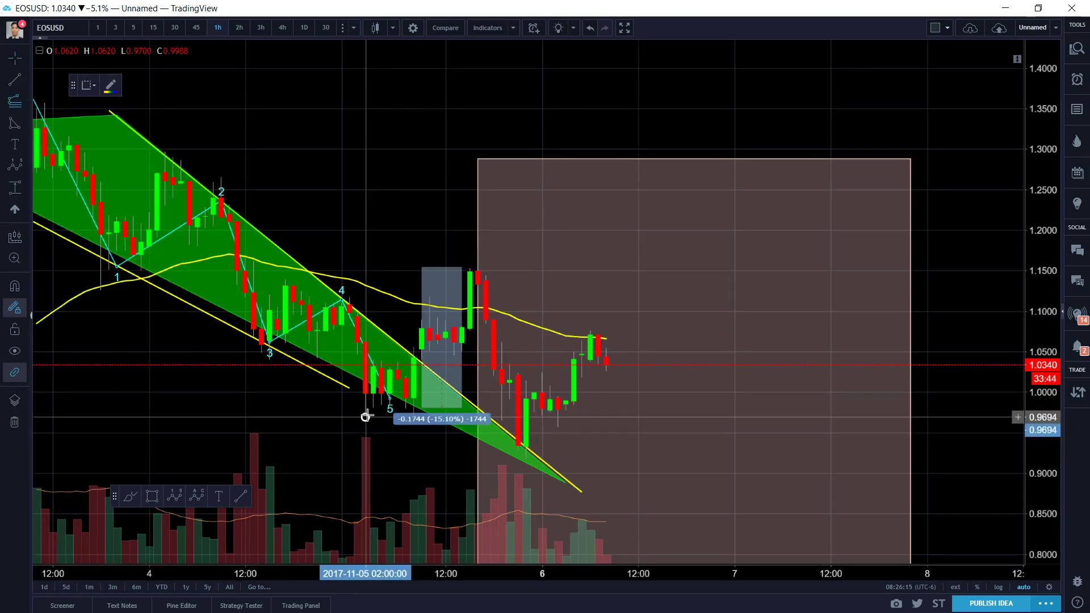
{"action": "left_click", "coordinate": [429, 296]}
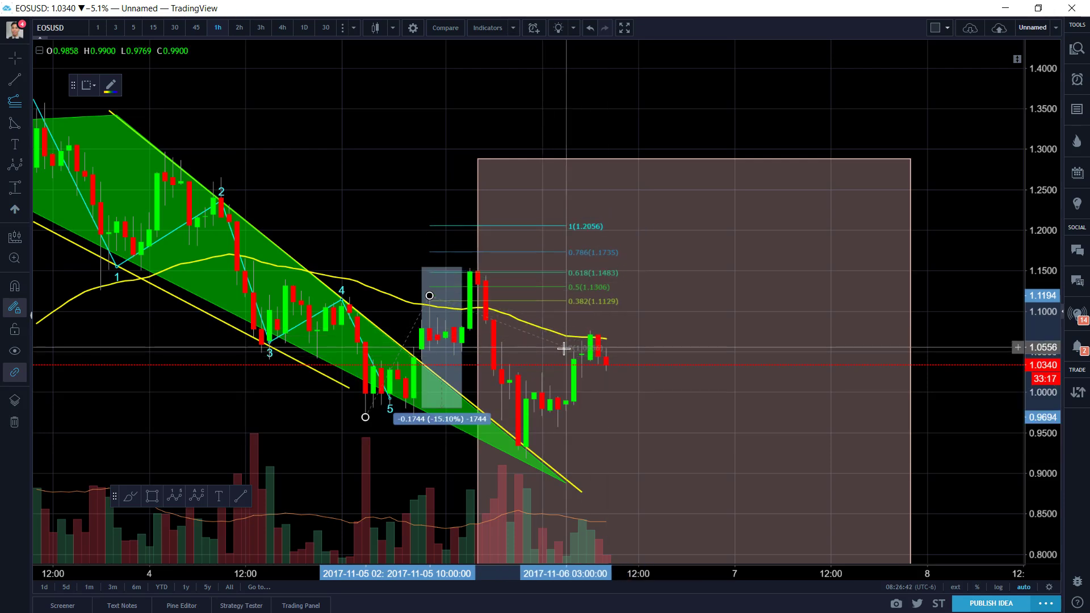
{"action": "left_click", "coordinate": [568, 359]}
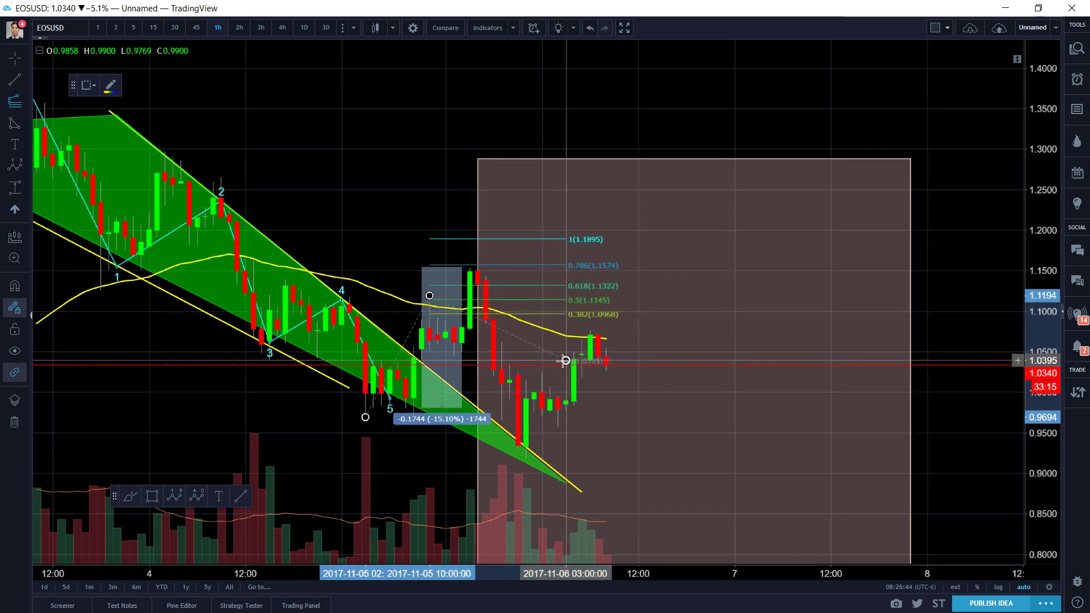
Step: Extend the shaded rectangle back to 00:00 on 5 November with its upper edge at about 1.3655
{"action": "left_click_drag", "start_coordinate": [378, 187], "coordinate": [401, 187]}
{"action": "scroll", "coordinate": [400, 186], "scroll_direction": "down", "scroll_amount": 4}
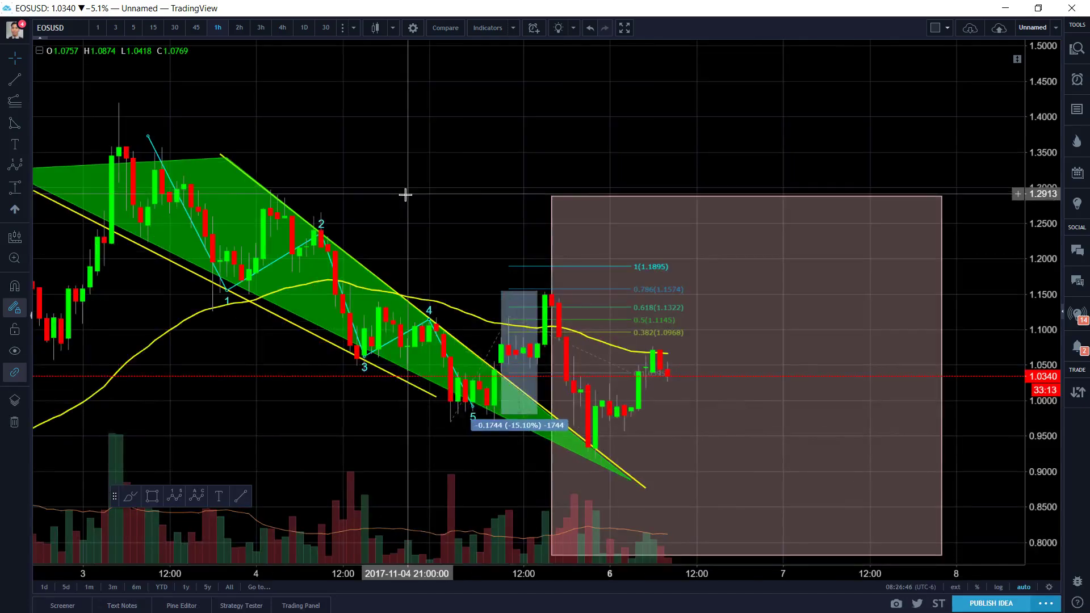
{"action": "scroll", "coordinate": [492, 132], "scroll_direction": "up", "scroll_amount": 2}
{"action": "scroll", "coordinate": [510, 136], "scroll_direction": "down", "scroll_amount": 1}
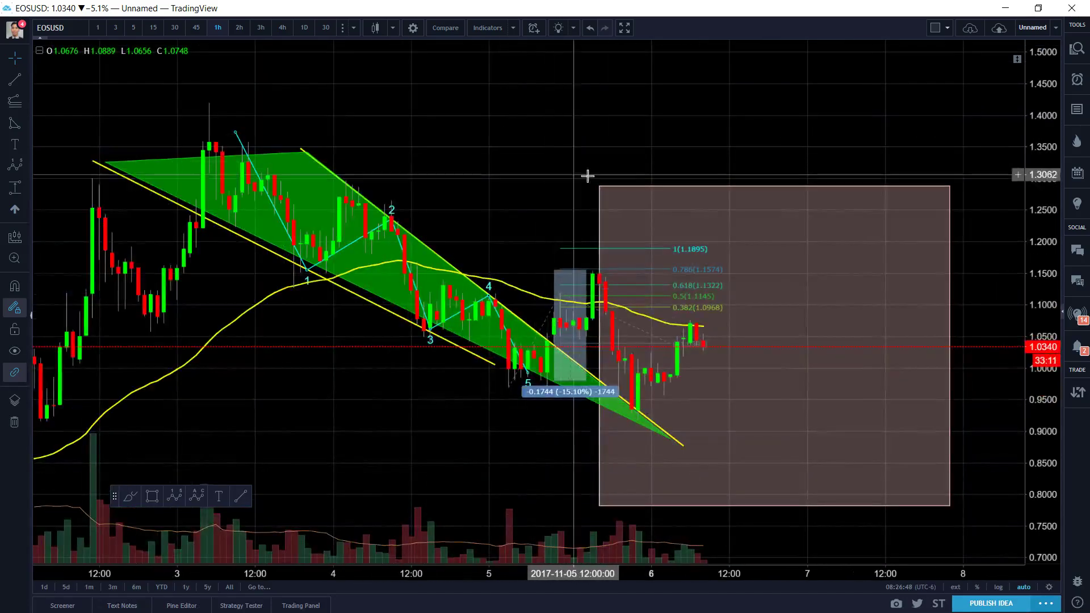
{"action": "left_click", "coordinate": [600, 186]}
{"action": "left_click_drag", "start_coordinate": [601, 189], "coordinate": [489, 138]}
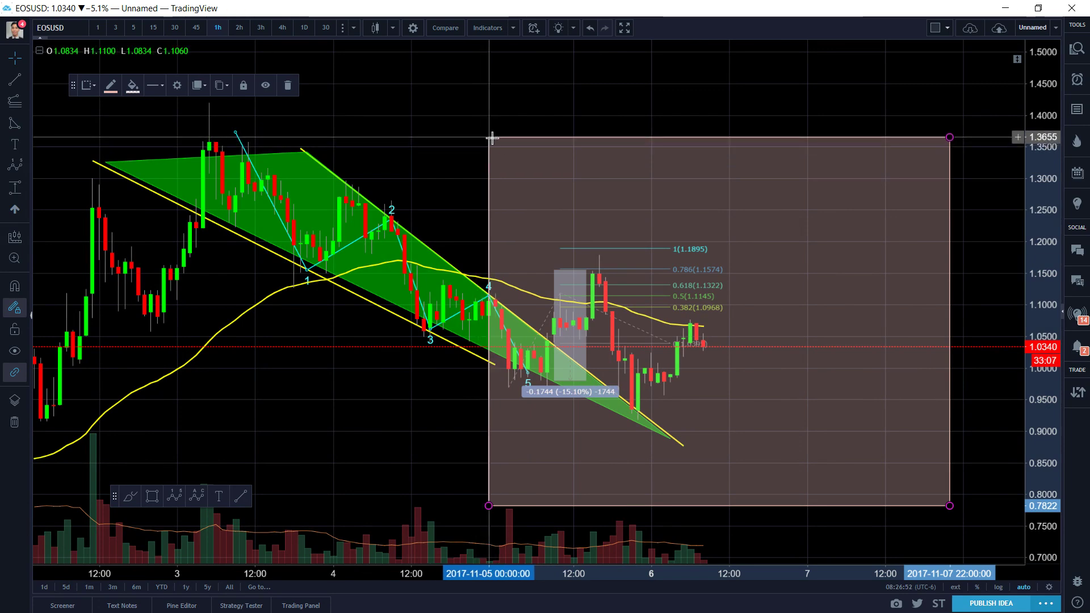
Step: Clear all drawings from the chart, including the five-wave impulse, keeping the indicators
{"action": "left_click", "coordinate": [204, 307]}
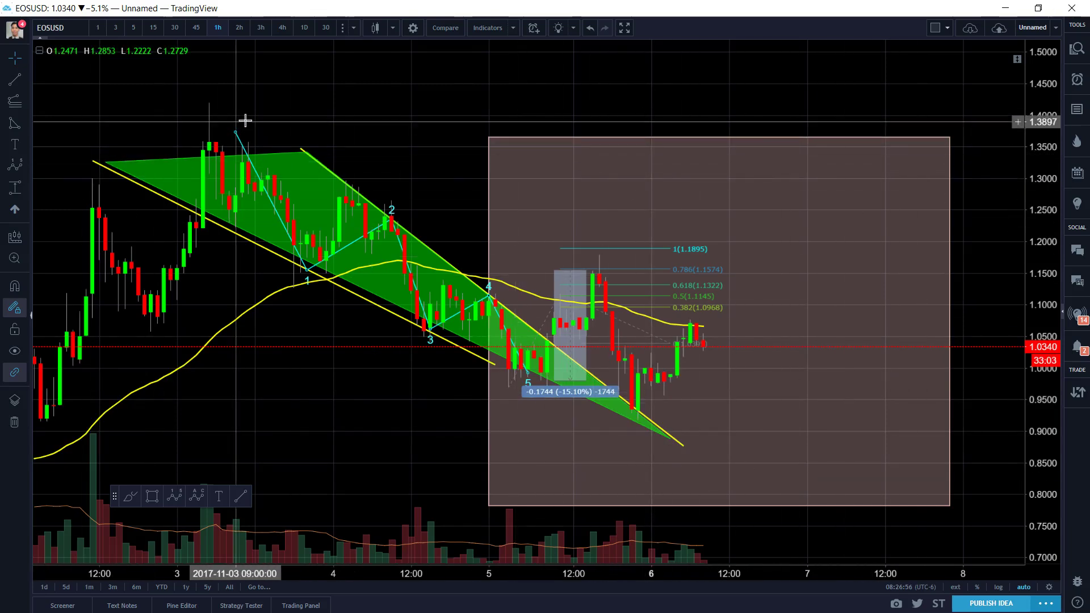
{"action": "left_click", "coordinate": [239, 139]}
{"action": "key", "text": "Delete"}
{"action": "right_click", "coordinate": [341, 123]}
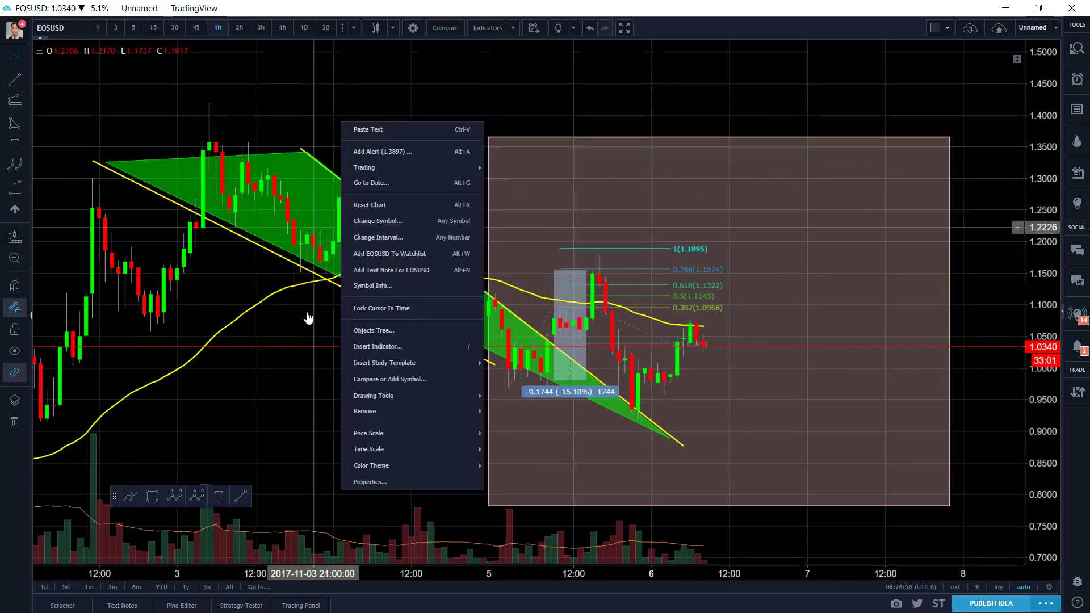
{"action": "mouse_move", "coordinate": [380, 419]}
{"action": "left_click", "coordinate": [556, 430]}
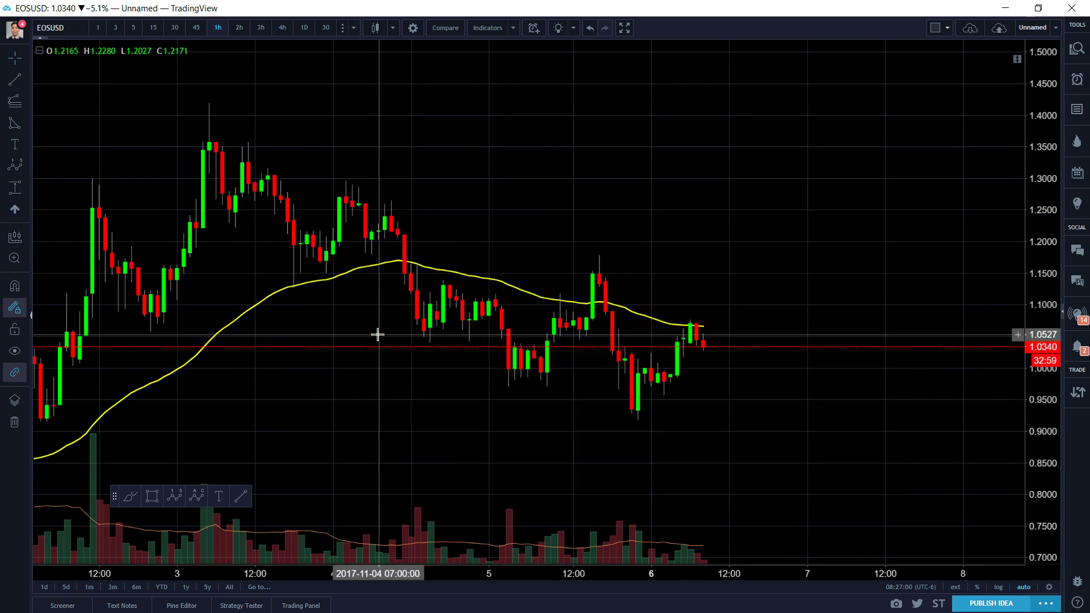
Step: Draw an upper descending trend line from about 1.3250 at 10:00 on 3 November to about 1.0572 on 6 November
{"action": "left_click", "coordinate": [27, 83]}
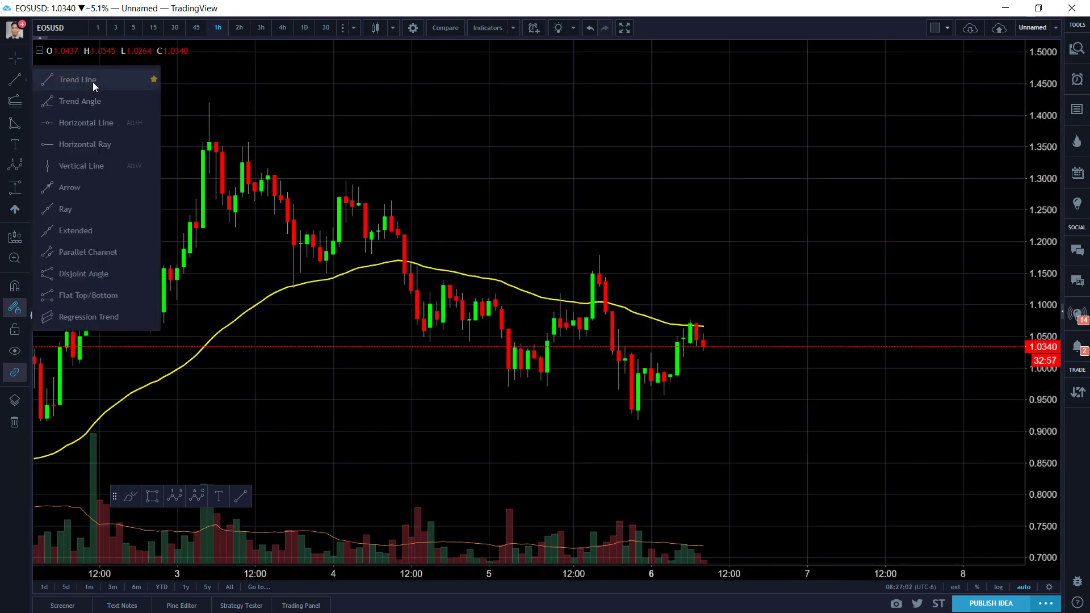
{"action": "left_click", "coordinate": [93, 85]}
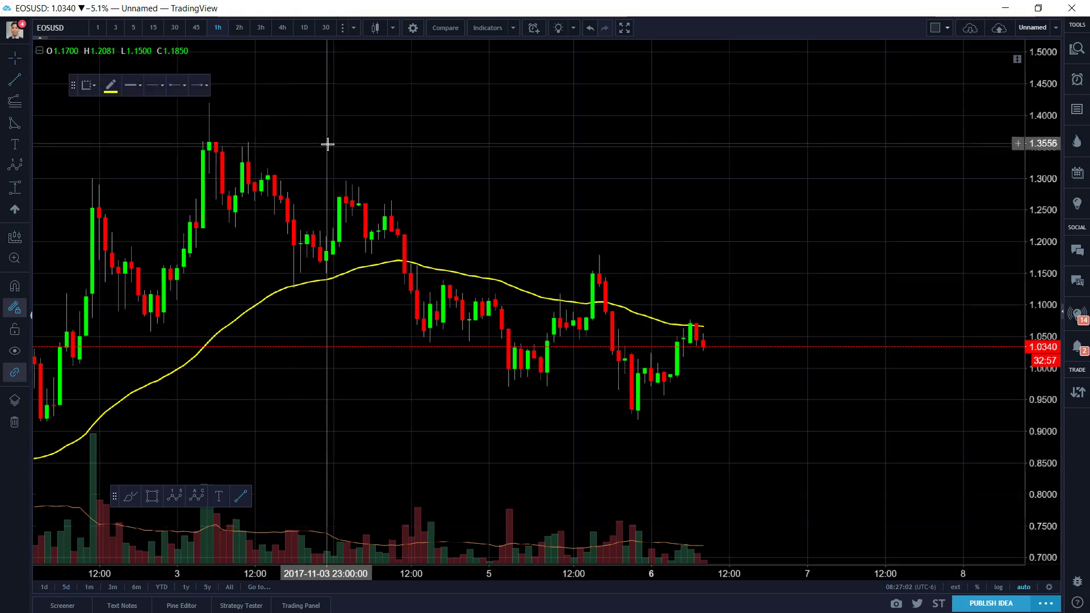
{"action": "left_click", "coordinate": [325, 190]}
{"action": "left_click", "coordinate": [793, 332]}
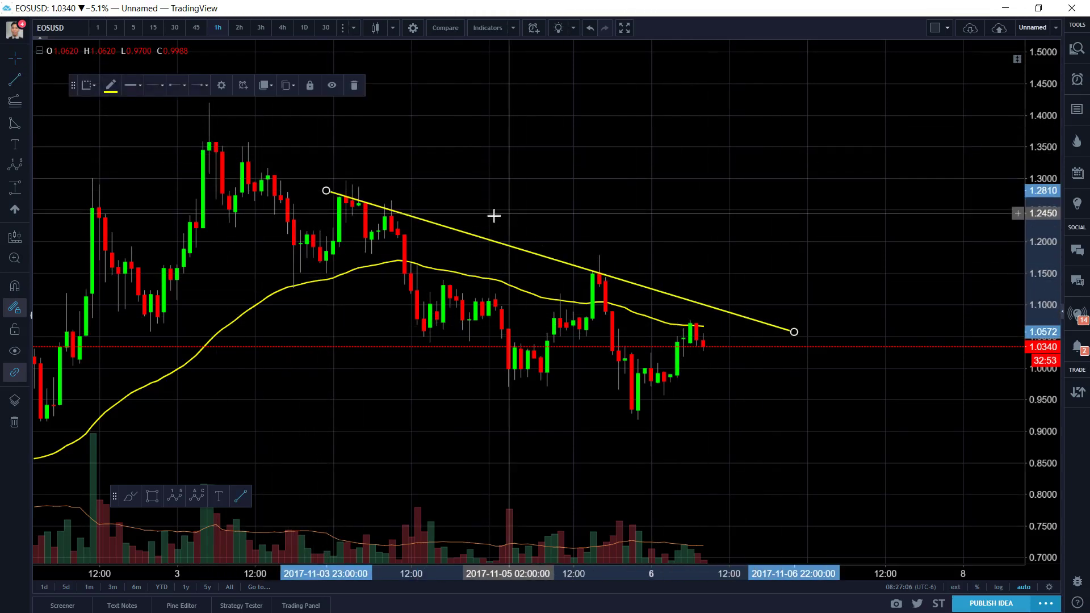
{"action": "left_click_drag", "start_coordinate": [326, 190], "coordinate": [242, 163]}
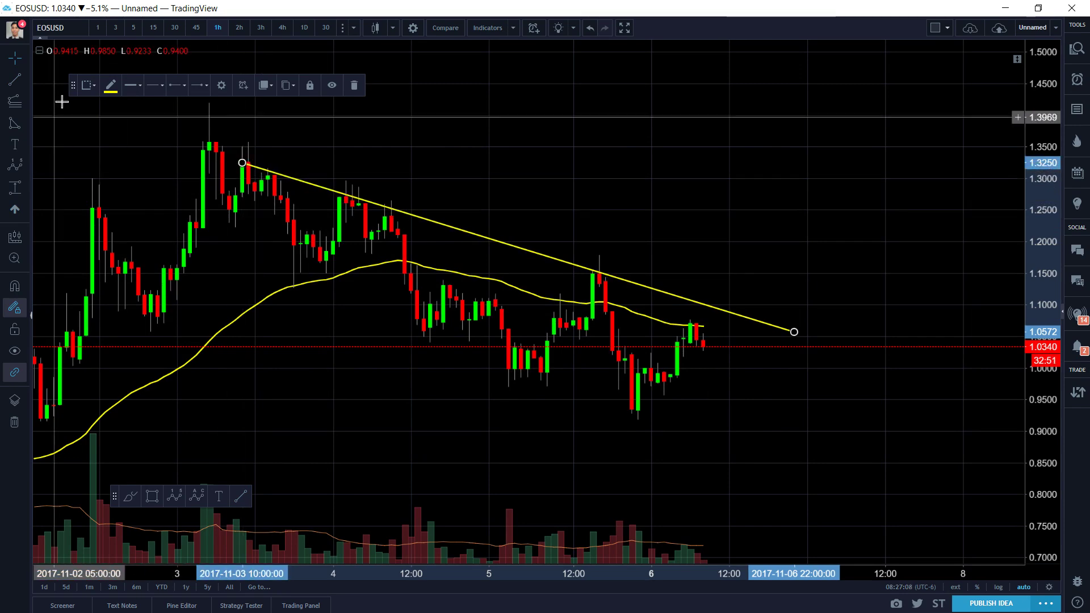
Step: Cover the price action from 5 to 7 November with a rectangle spanning about 1.3475 down to 0.8577
{"action": "left_click", "coordinate": [26, 128]}
{"action": "left_click", "coordinate": [68, 144]}
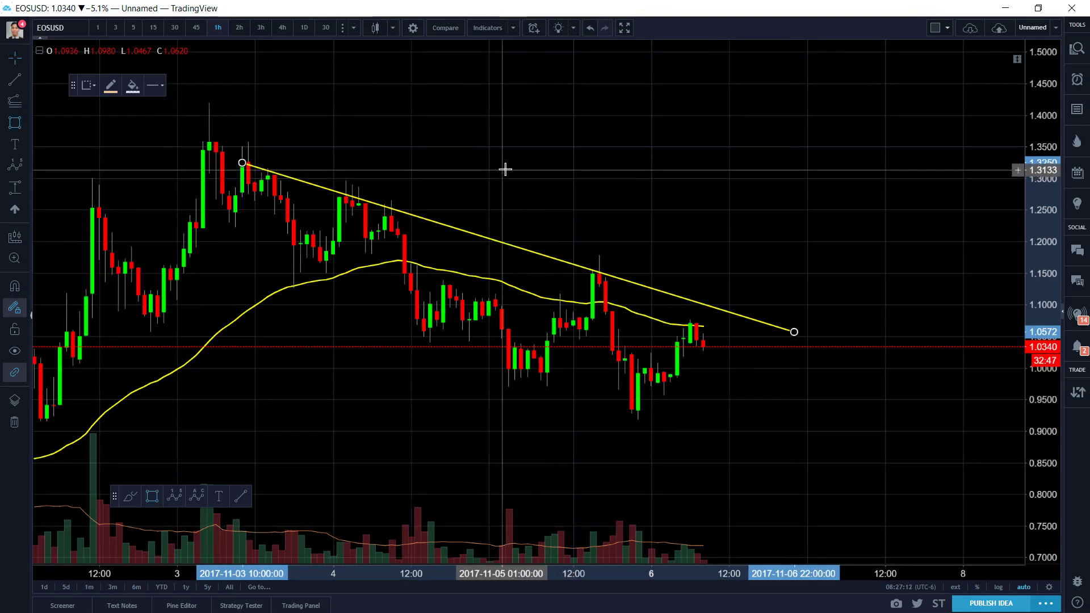
{"action": "left_click", "coordinate": [492, 149]}
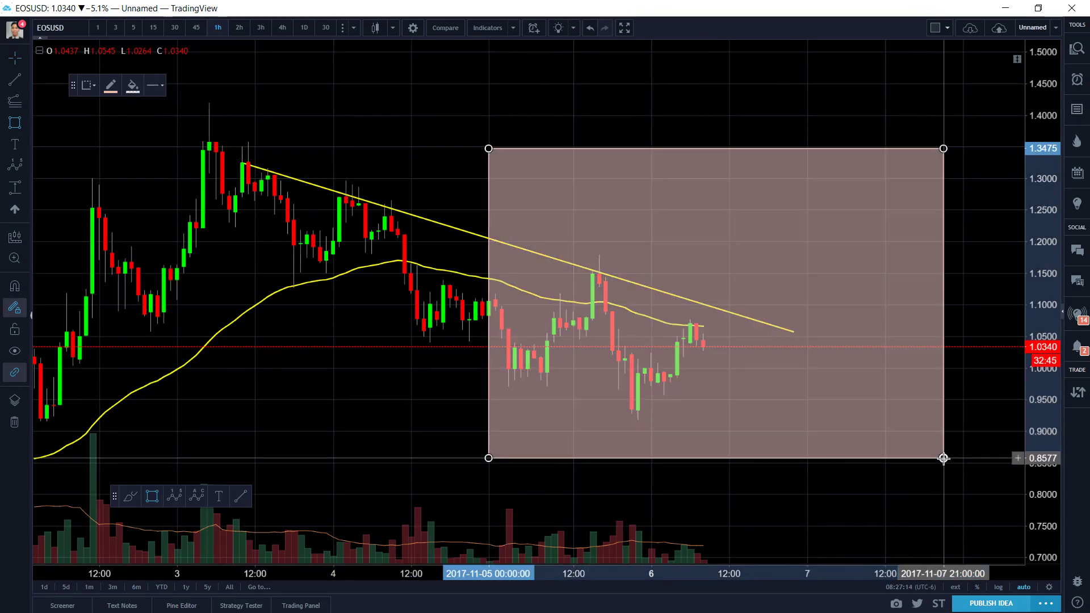
{"action": "left_click", "coordinate": [943, 458]}
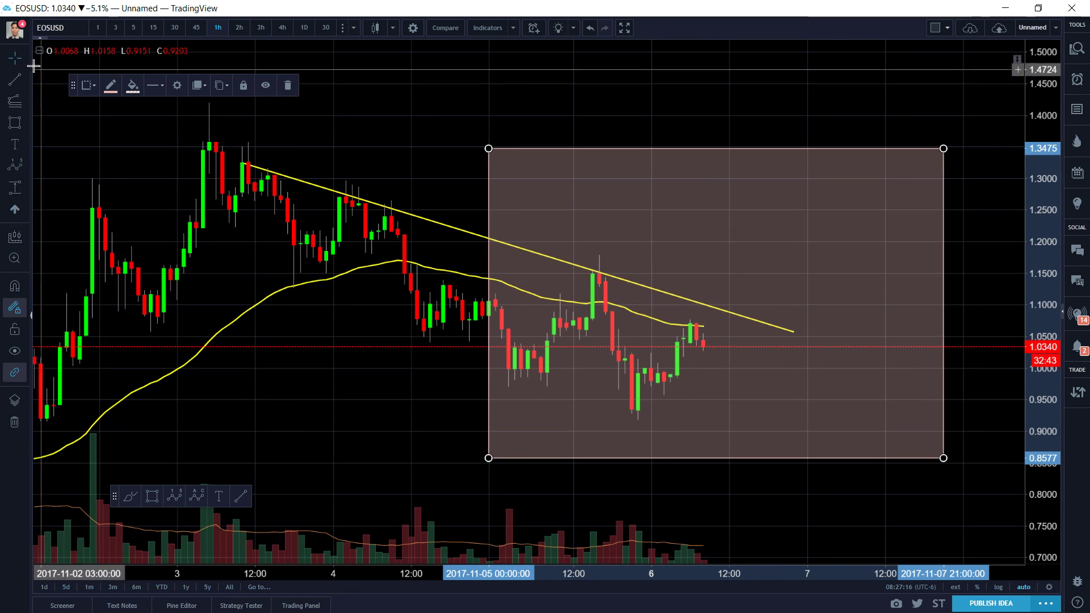
Step: Draw a lower descending trend line from about 1.2181 on 3 November to about 0.9269 on 5 November
{"action": "left_click", "coordinate": [26, 84]}
{"action": "left_click", "coordinate": [66, 85]}
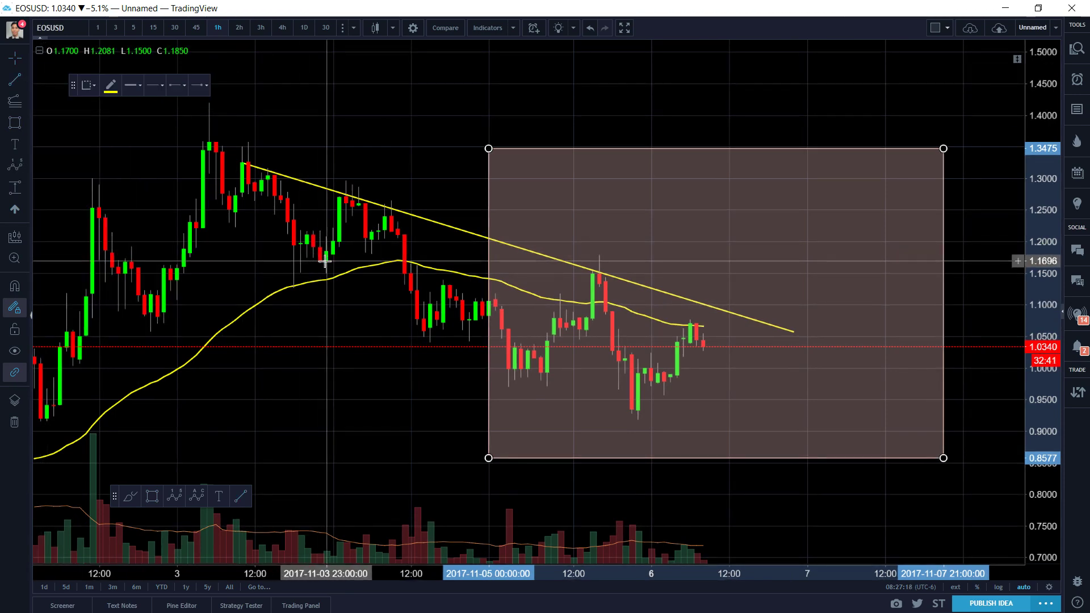
{"action": "left_click", "coordinate": [209, 230]}
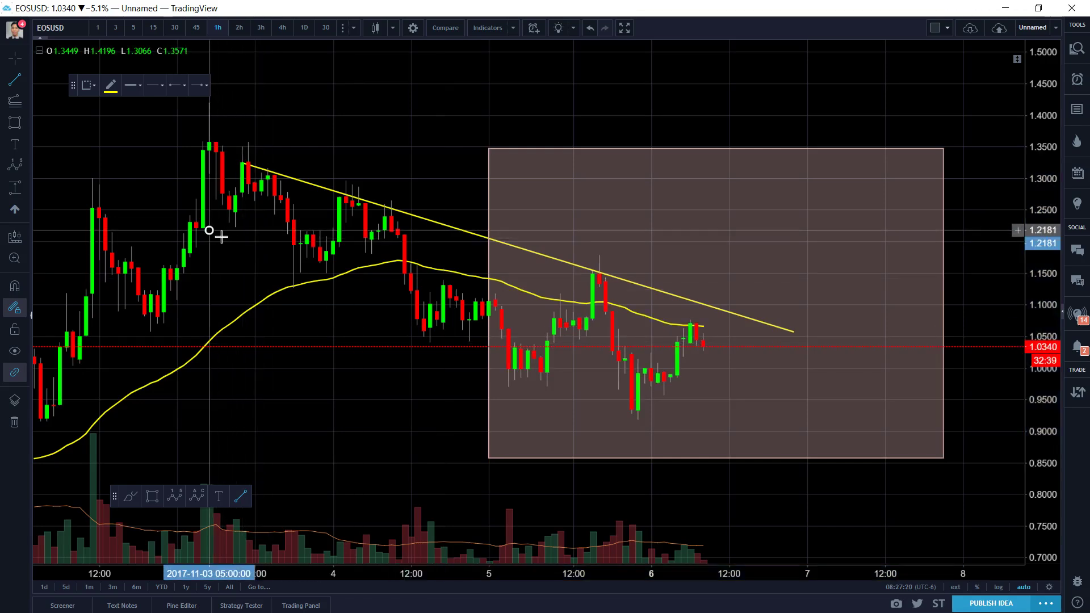
{"action": "left_click", "coordinate": [579, 413]}
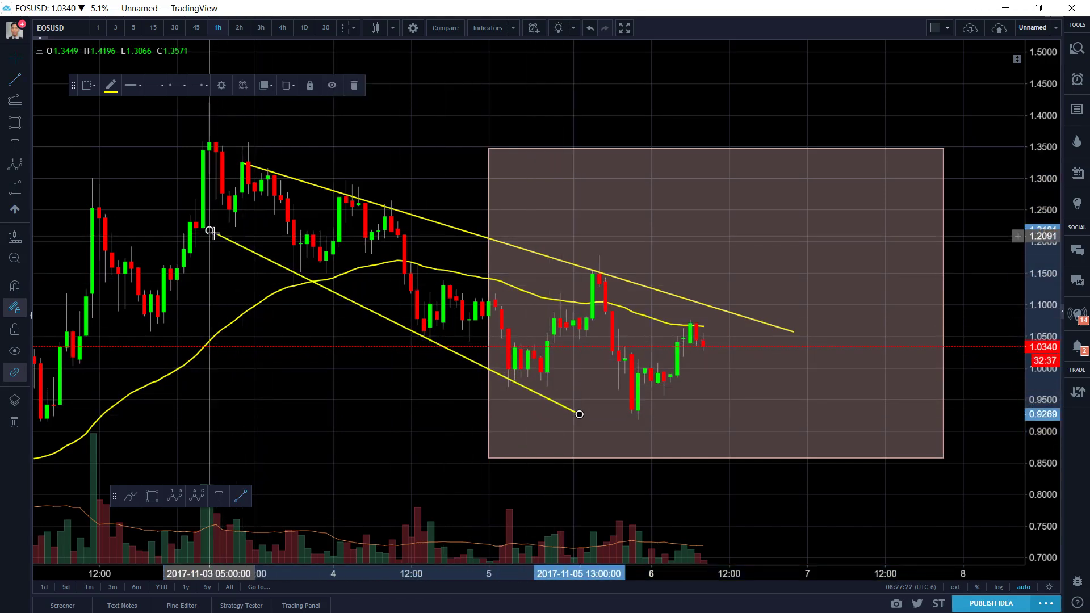
Step: Move the lower line's ends to about 1.2459 and 0.9988, and shorten the upper line to end at about 1.1938 at the rectangle's edge
{"action": "left_click_drag", "start_coordinate": [210, 231], "coordinate": [231, 208]}
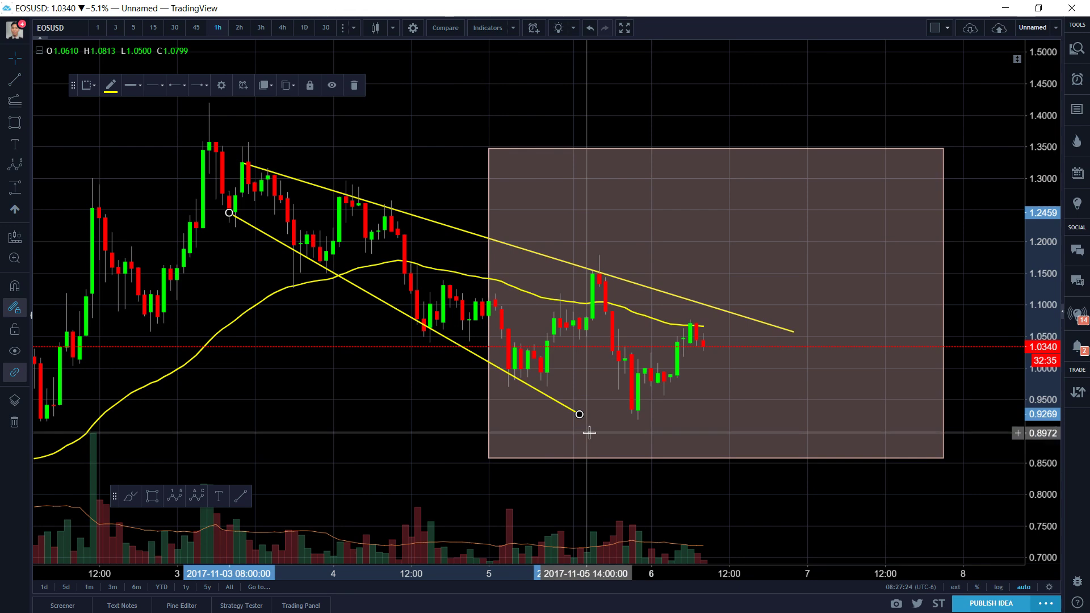
{"action": "left_click_drag", "start_coordinate": [578, 420], "coordinate": [488, 368]}
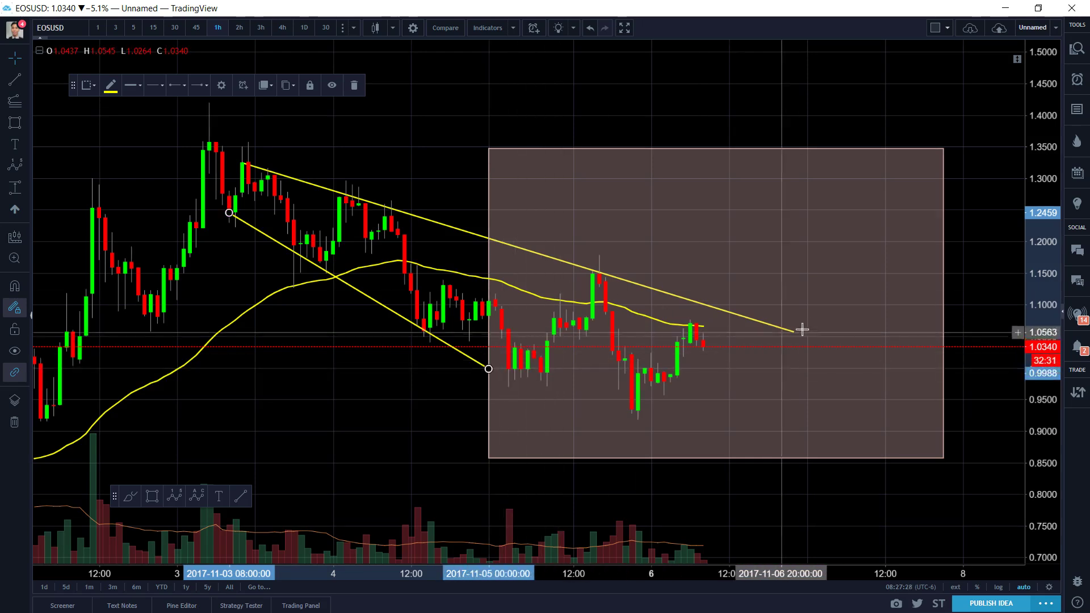
{"action": "left_click_drag", "start_coordinate": [802, 330], "coordinate": [488, 246]}
Step: Draw a steeper descending trend line from about 1.4023 to 1.1066, and move the rectangle's start to 06:00 on 5 November
{"action": "left_click", "coordinate": [28, 83]}
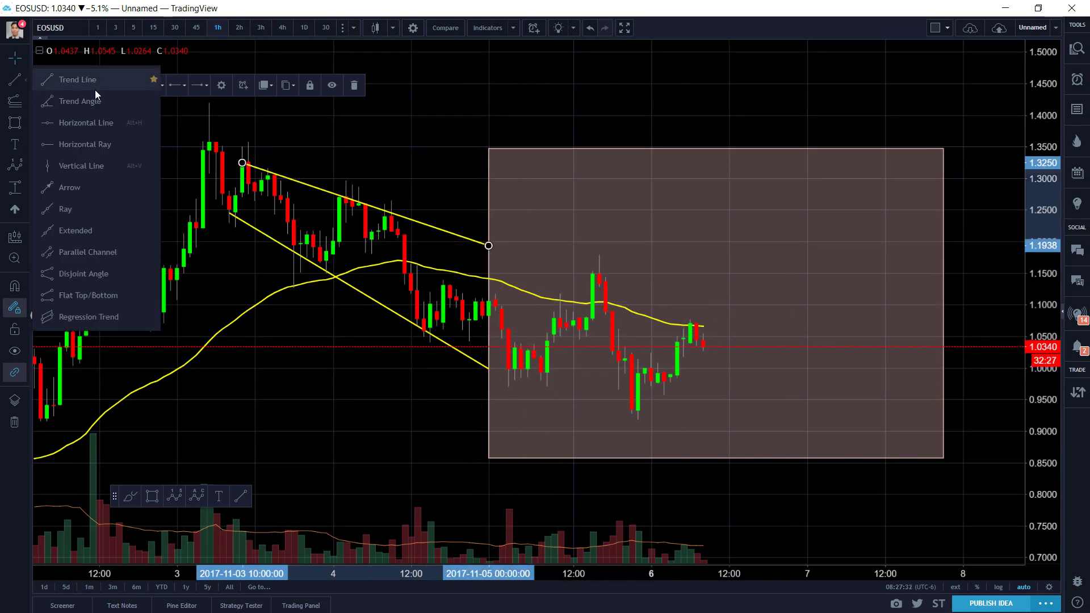
{"action": "left_click", "coordinate": [57, 77]}
{"action": "left_click", "coordinate": [275, 114]}
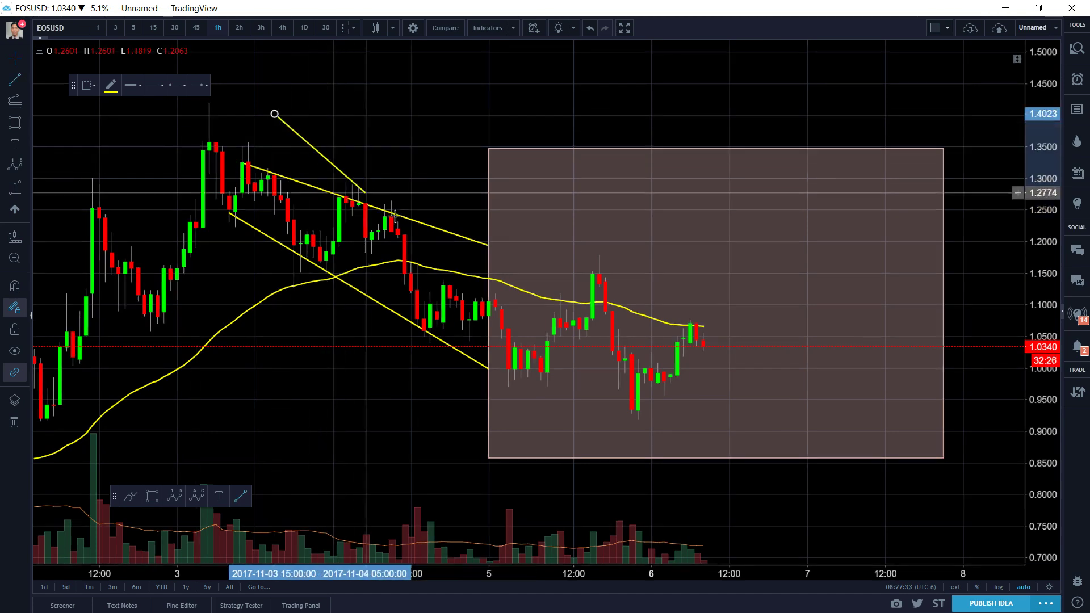
{"action": "left_click", "coordinate": [498, 301]}
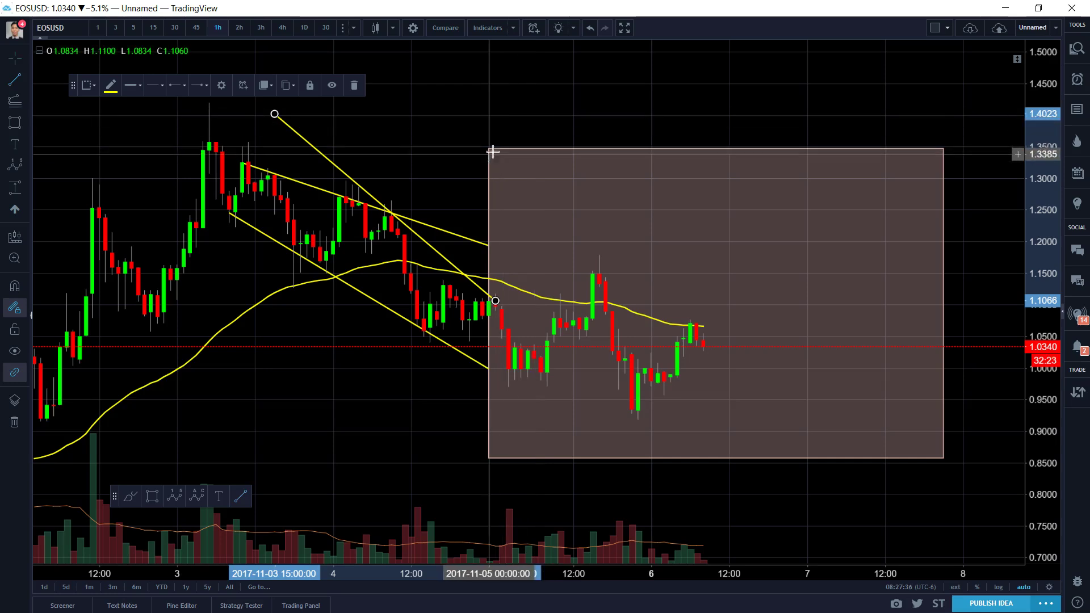
{"action": "left_click_drag", "start_coordinate": [488, 149], "coordinate": [534, 154]}
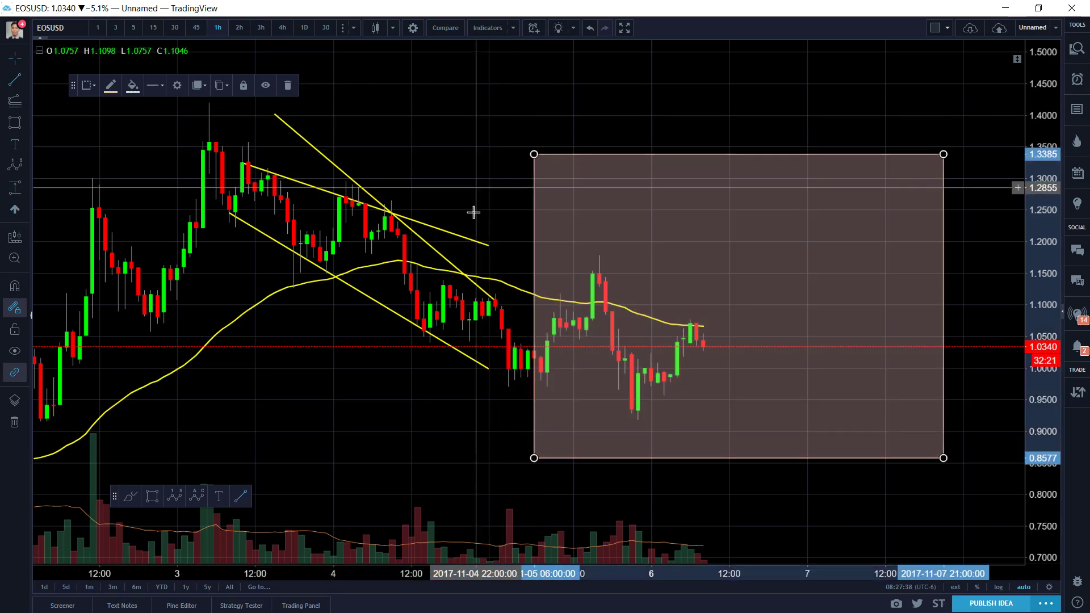
Step: Extend the steeper trend line to about 1.0653 at 05:00 on 5 November and the lower line to about 0.9970 at 01:00
{"action": "left_click", "coordinate": [498, 305]}
{"action": "left_click_drag", "start_coordinate": [498, 306], "coordinate": [528, 322]}
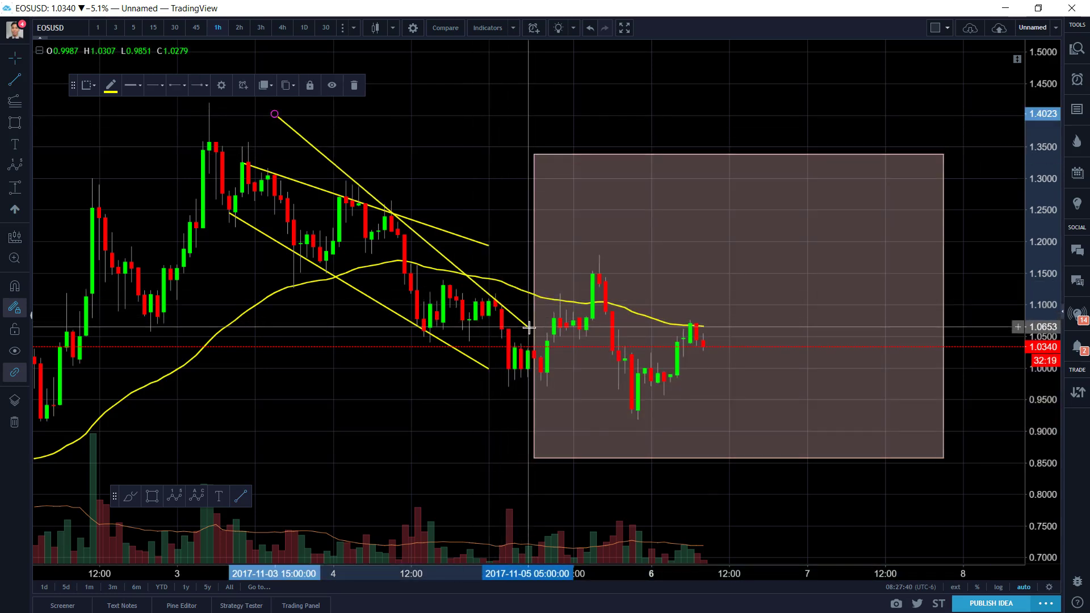
{"action": "left_click", "coordinate": [493, 367]}
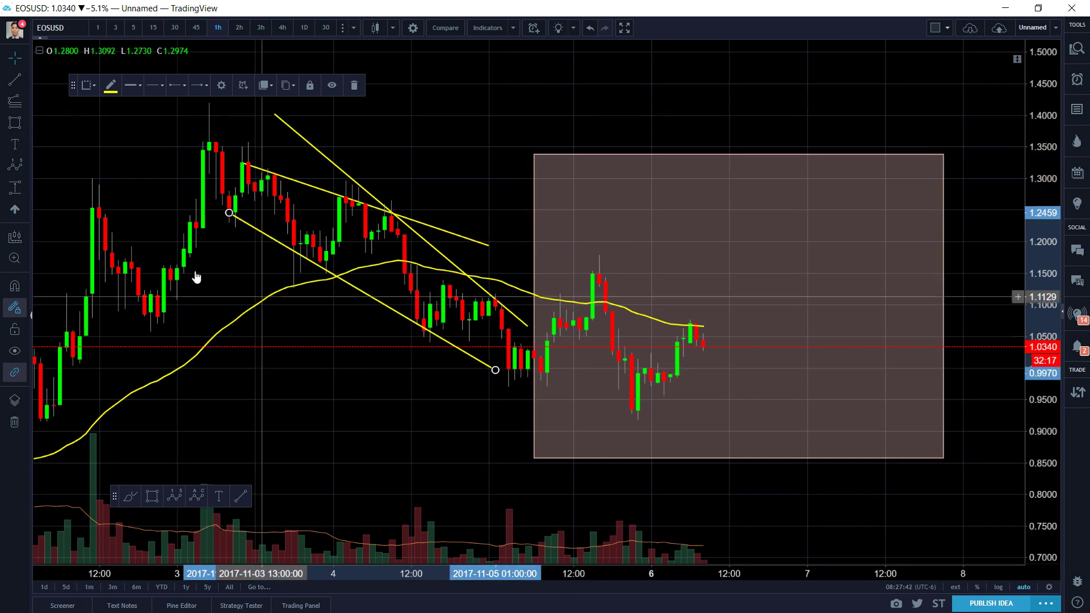
{"action": "left_click", "coordinate": [15, 166]}
{"action": "left_click", "coordinate": [248, 105]}
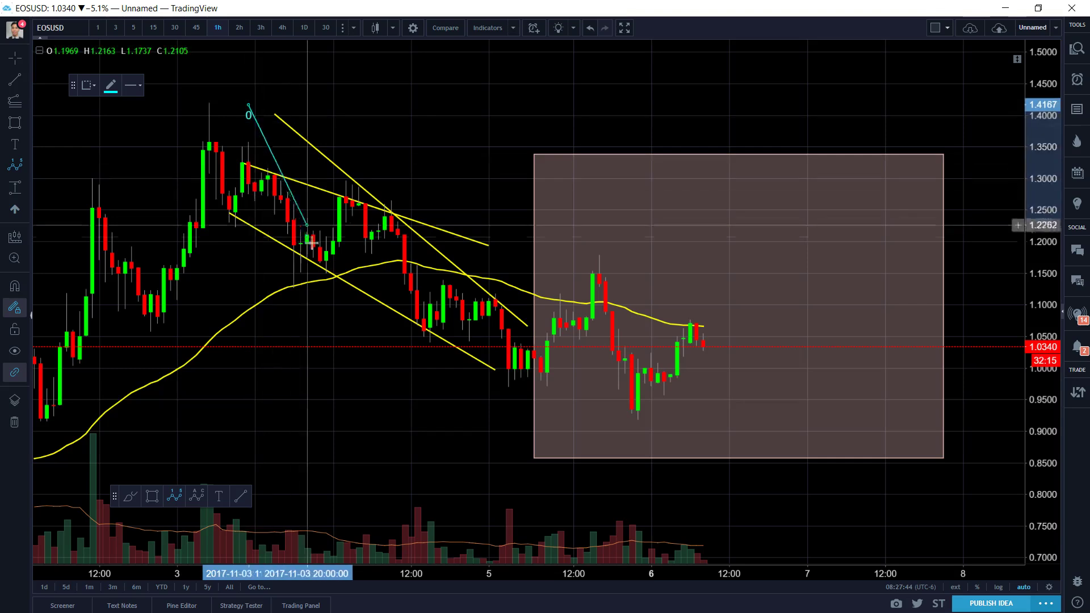
{"action": "left_click", "coordinate": [321, 267]}
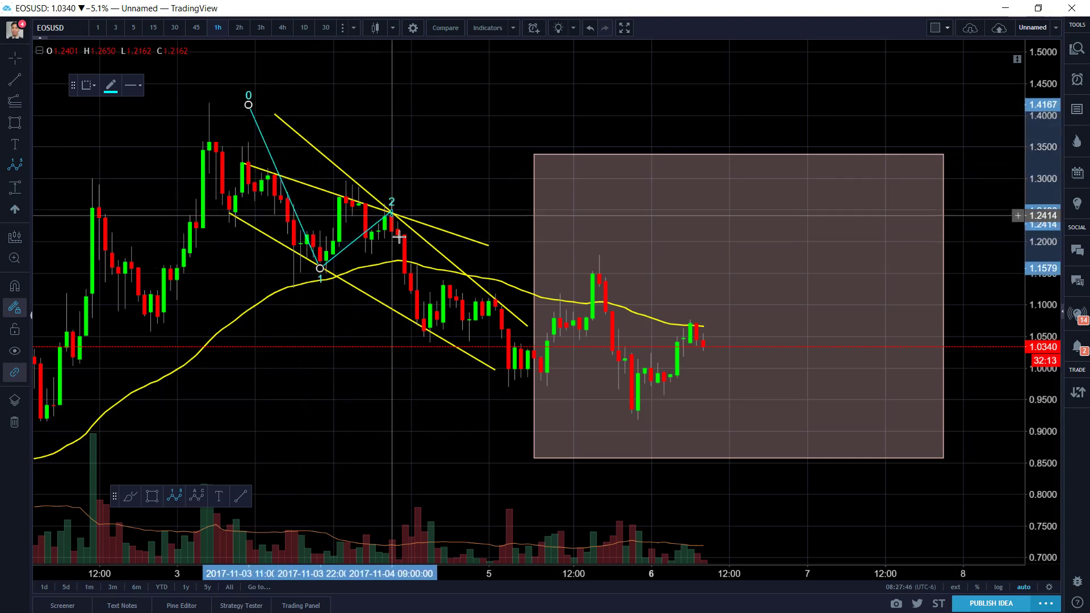
{"action": "left_click", "coordinate": [429, 335]}
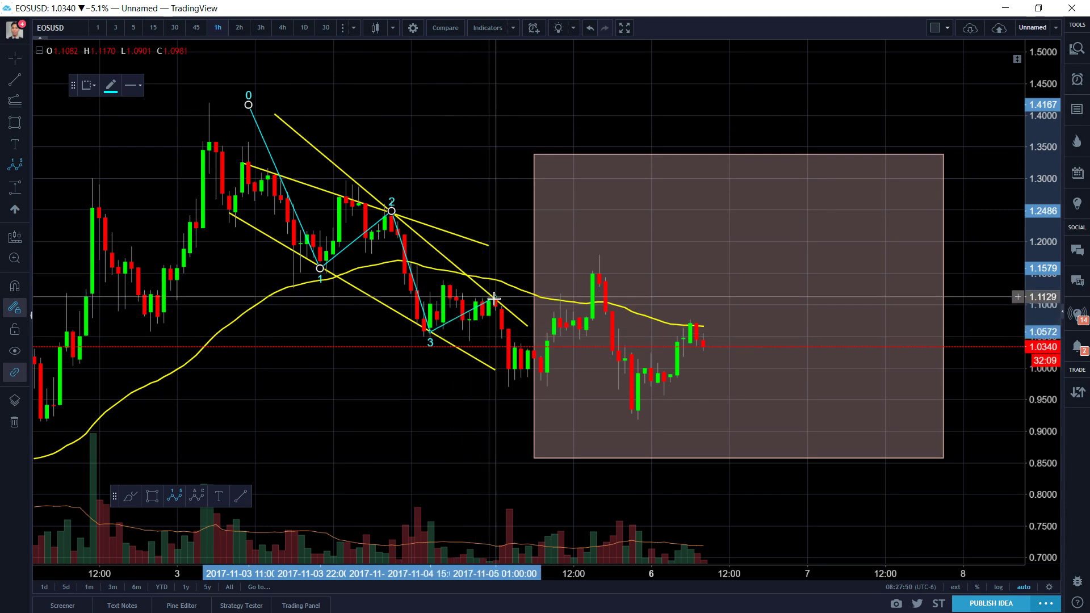
{"action": "key", "text": "Escape"}
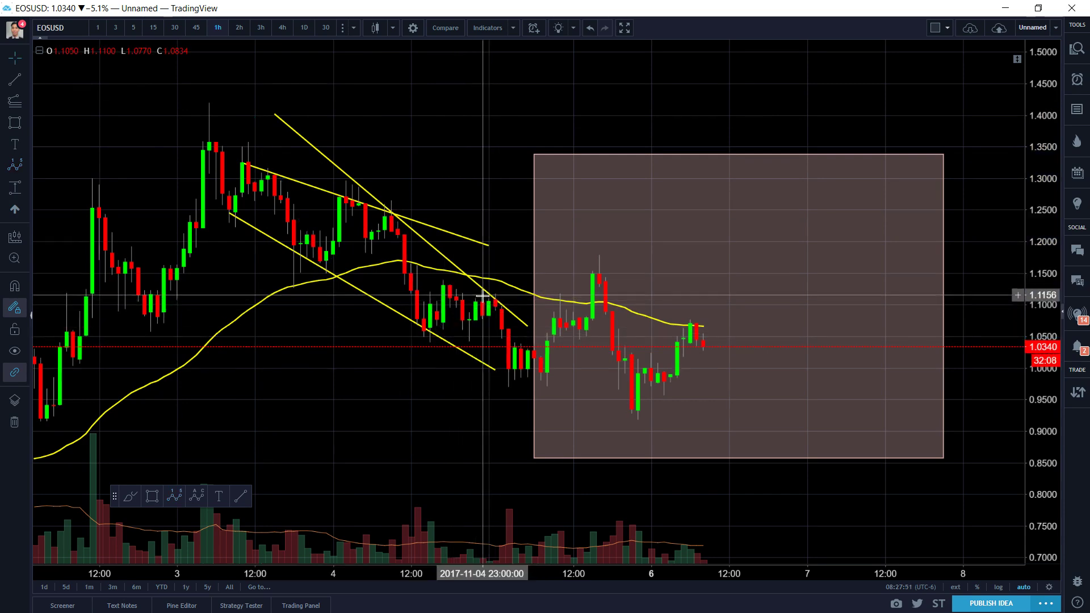
Step: Draw an Elliott impulse wave (12345) from about 1.4481 through 1.1606, 1.2441, 1.0545 and 1.1129 to 0.9808
{"action": "left_click", "coordinate": [15, 166]}
{"action": "left_click", "coordinate": [235, 85]}
{"action": "left_click", "coordinate": [327, 267]}
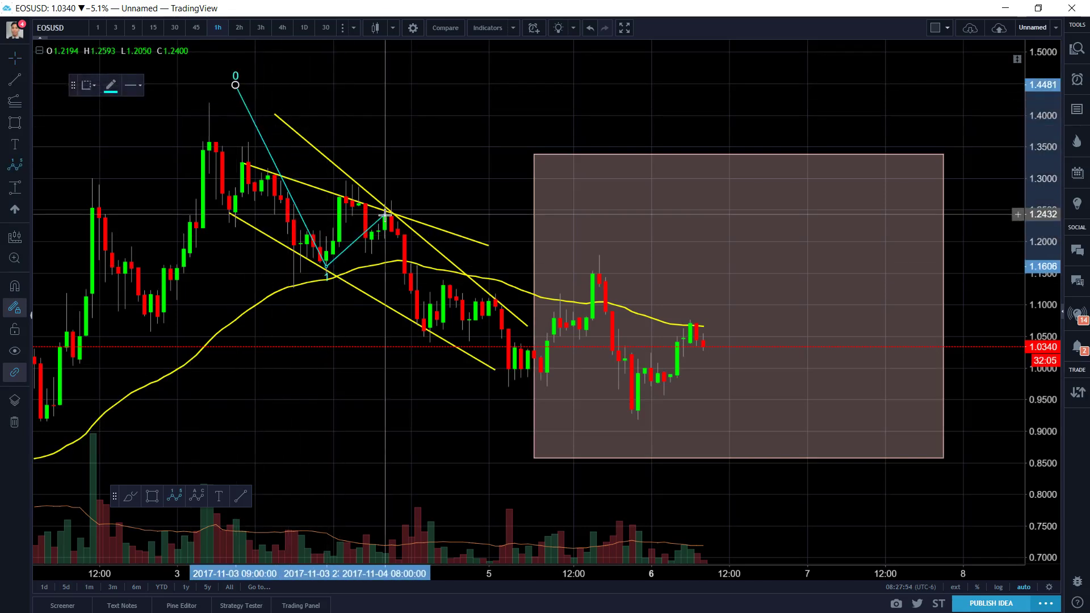
{"action": "left_click", "coordinate": [405, 235]}
{"action": "left_click", "coordinate": [430, 332]}
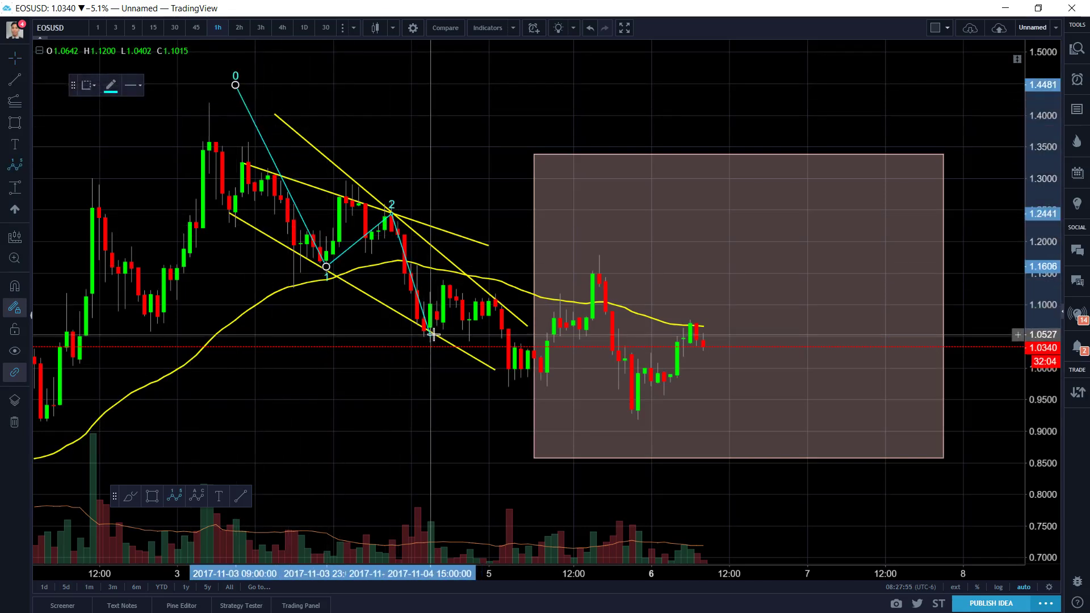
{"action": "left_click", "coordinate": [497, 303]}
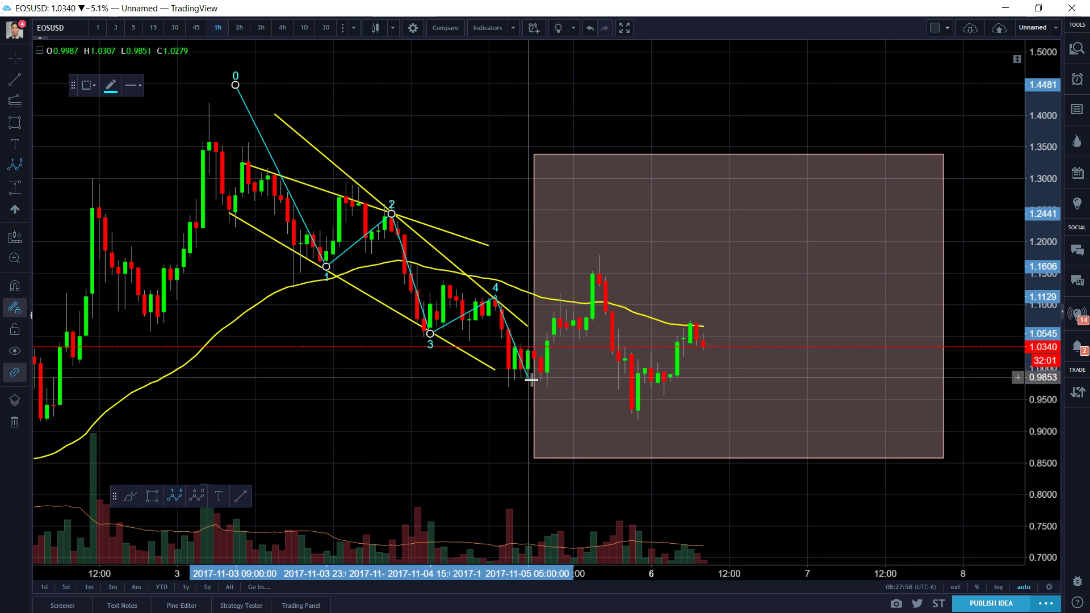
{"action": "left_click", "coordinate": [521, 381]}
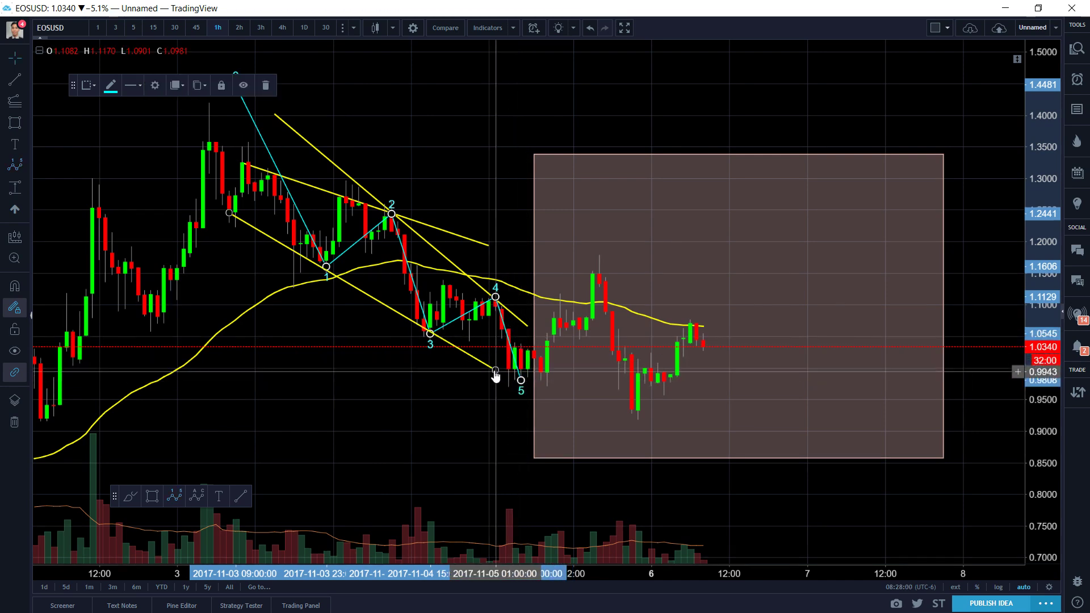
Step: Extend the lower trend line to about 0.9116 and the steeper one to about 0.9584, and raise wave point 2 to about 1.2522
{"action": "left_click_drag", "start_coordinate": [495, 372], "coordinate": [579, 424]}
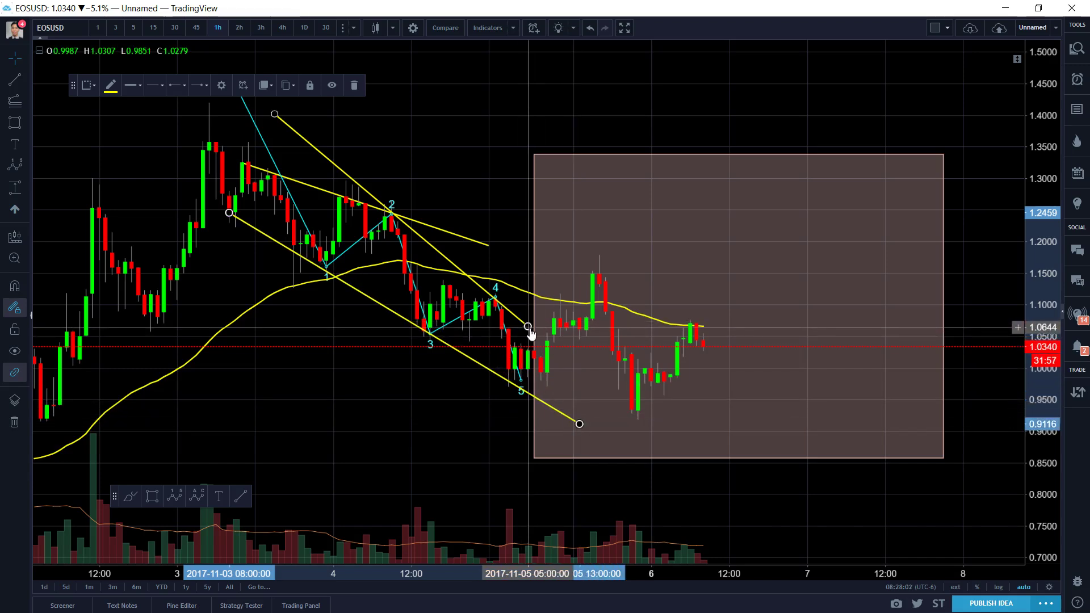
{"action": "left_click_drag", "start_coordinate": [528, 328], "coordinate": [605, 394]}
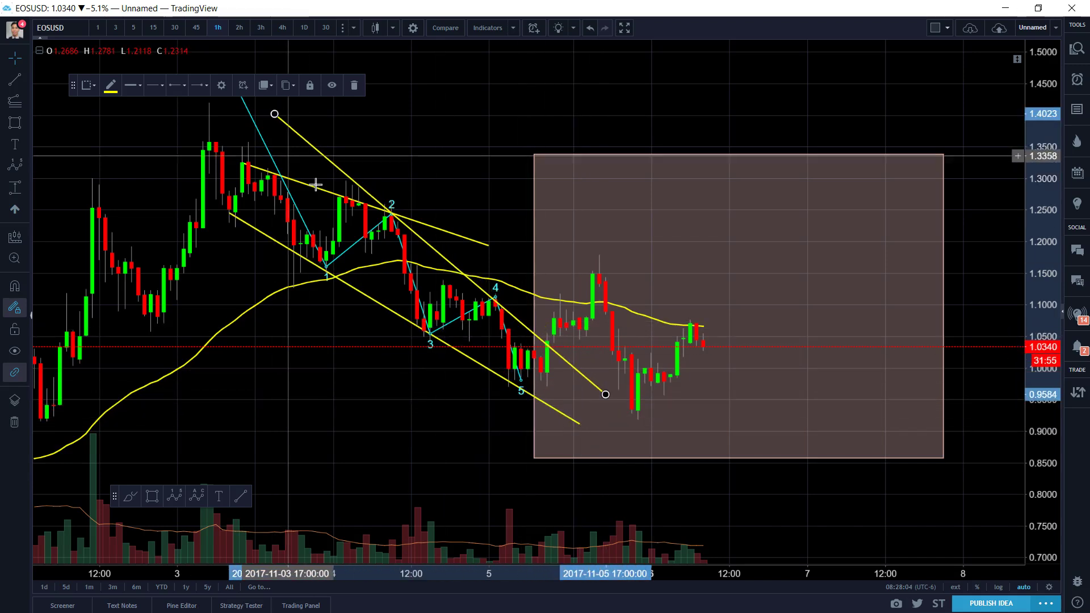
{"action": "left_click", "coordinate": [387, 209]}
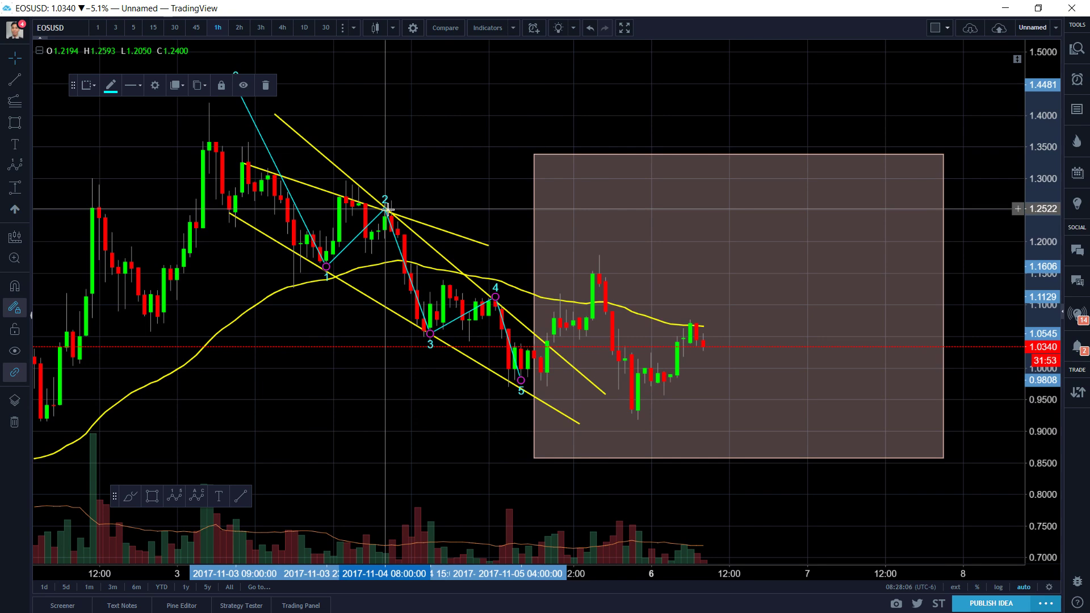
Step: Measure the wedge's height near wave 1 with a date and price range from about 1.3440 down to 1.1714
{"action": "left_click_drag", "start_coordinate": [481, 200], "coordinate": [459, 192]}
{"action": "left_click", "coordinate": [26, 165]}
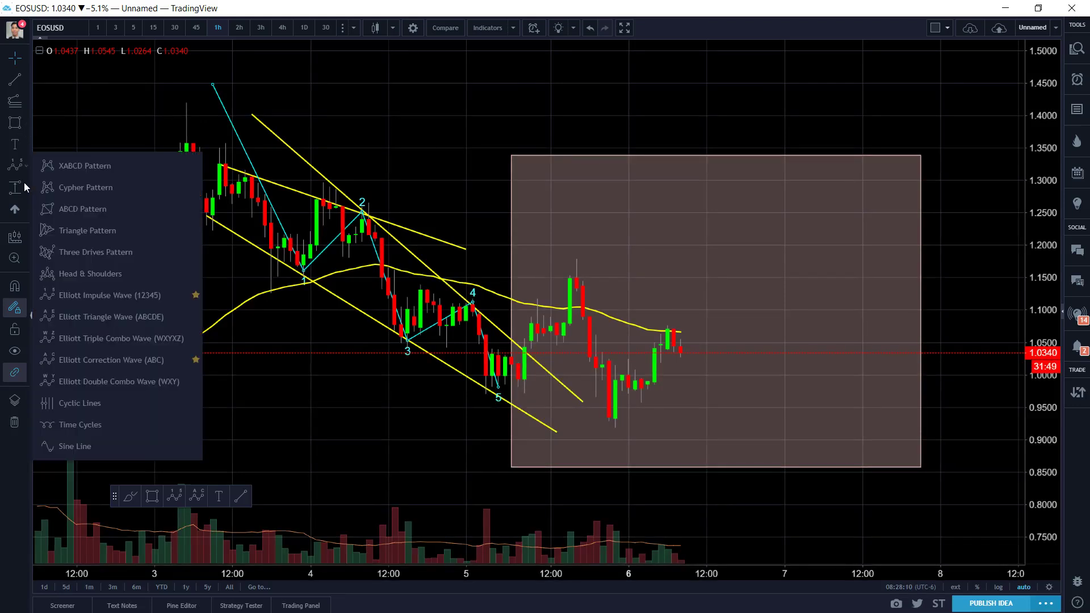
{"action": "left_click", "coordinate": [22, 189]}
{"action": "left_click", "coordinate": [277, 152]}
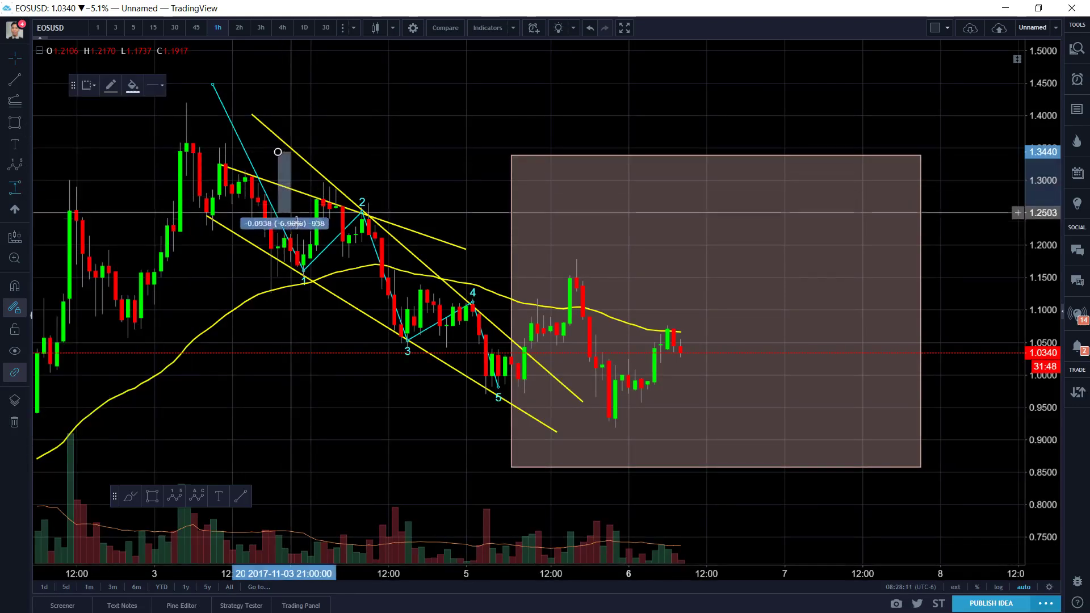
{"action": "left_click", "coordinate": [317, 263]}
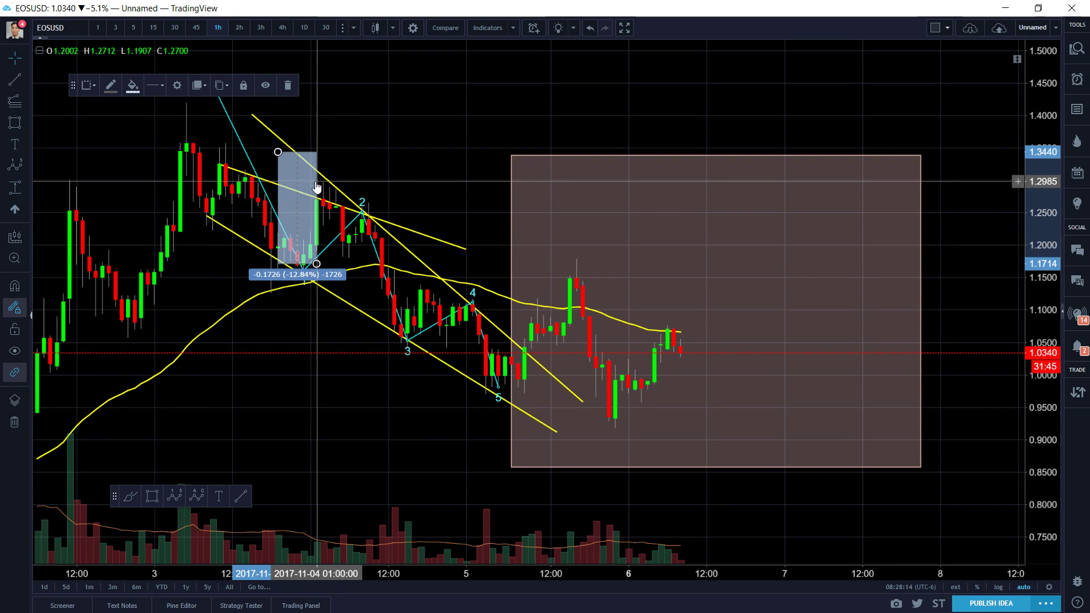
Step: Move the price range measurement onto the breakout candles of 5 November, spanning about 1.2041 down to 1.0315
{"action": "left_click_drag", "start_coordinate": [319, 181], "coordinate": [576, 277]}
{"action": "left_click_drag", "start_coordinate": [483, 214], "coordinate": [472, 214]}
{"action": "scroll", "coordinate": [474, 212], "scroll_direction": "up", "scroll_amount": 1}
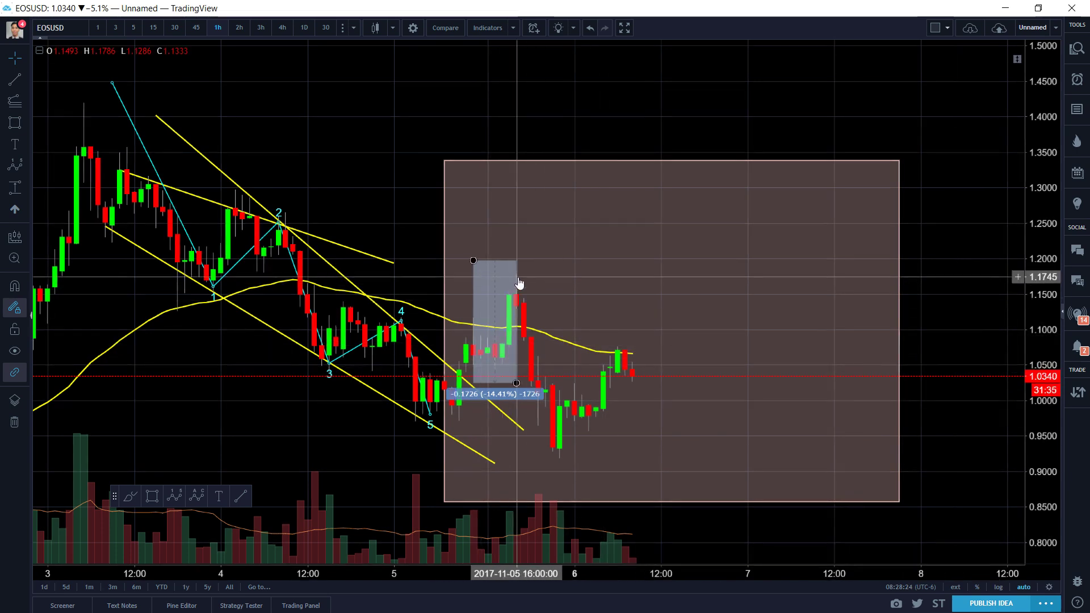
{"action": "left_click_drag", "start_coordinate": [518, 283], "coordinate": [507, 272]}
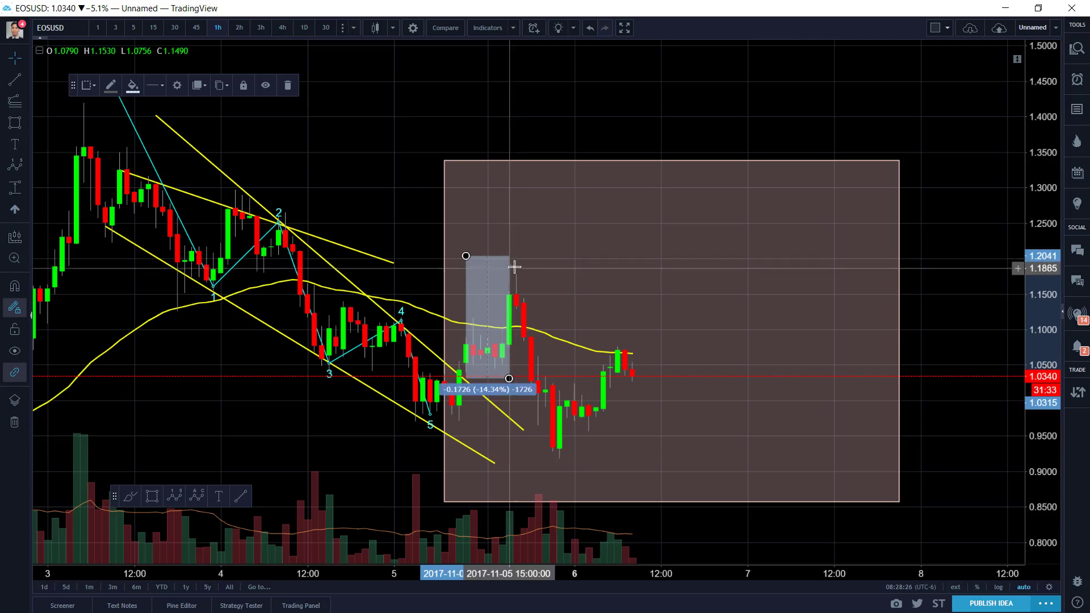
Step: Extend the upper, flatter trend line to about 1.0342 at 03:00 on 7 November
{"action": "scroll", "coordinate": [369, 204], "scroll_direction": "down", "scroll_amount": 1}
{"action": "left_click_drag", "start_coordinate": [457, 253], "coordinate": [795, 356]}
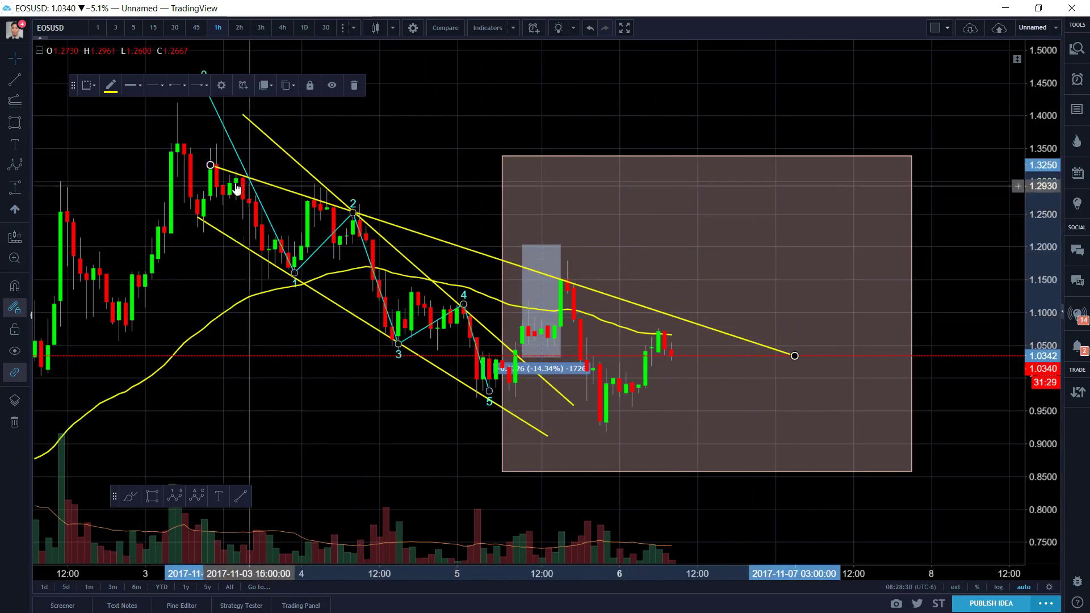
{"action": "scroll", "coordinate": [768, 297], "scroll_direction": "up", "scroll_amount": 2}
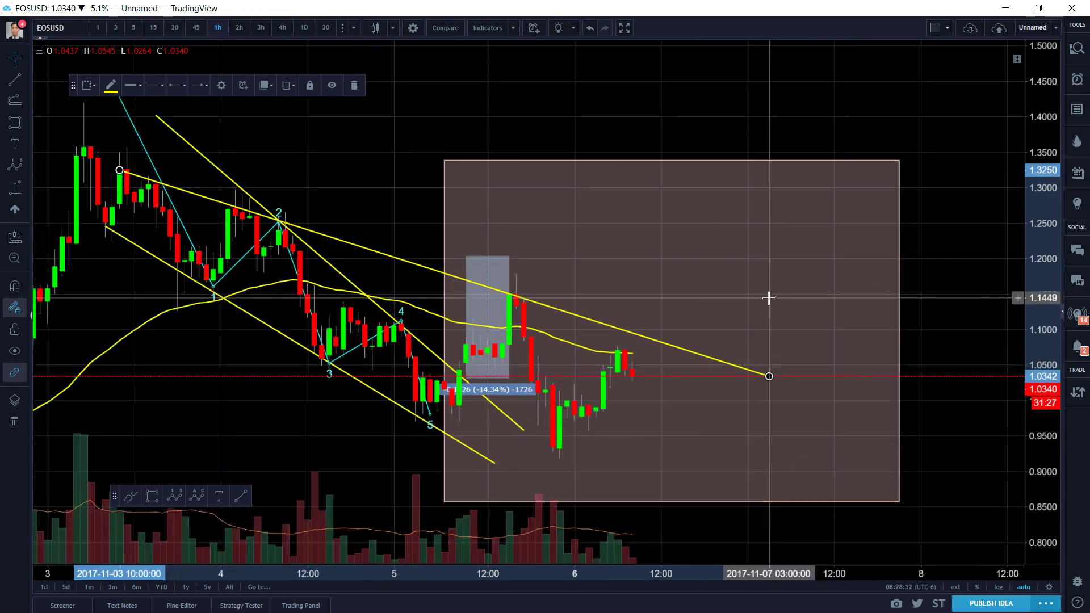
Step: Draw a trend-based Fibonacci extension from about 0.9702 at the wave 5 low up to 1.1170 and back to 1.0433
{"action": "left_click", "coordinate": [27, 165]}
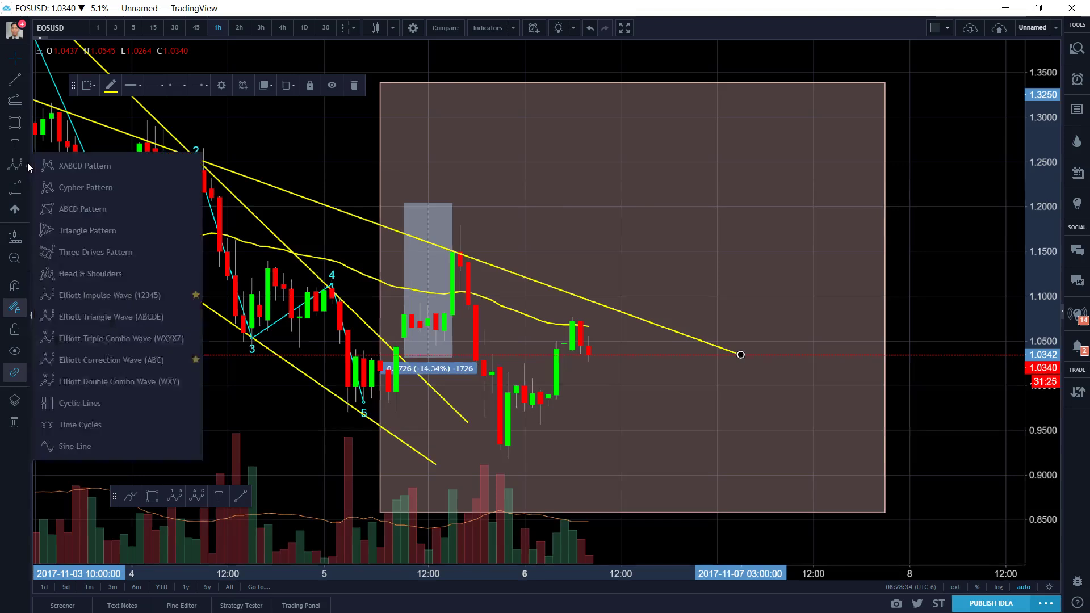
{"action": "left_click", "coordinate": [15, 101]}
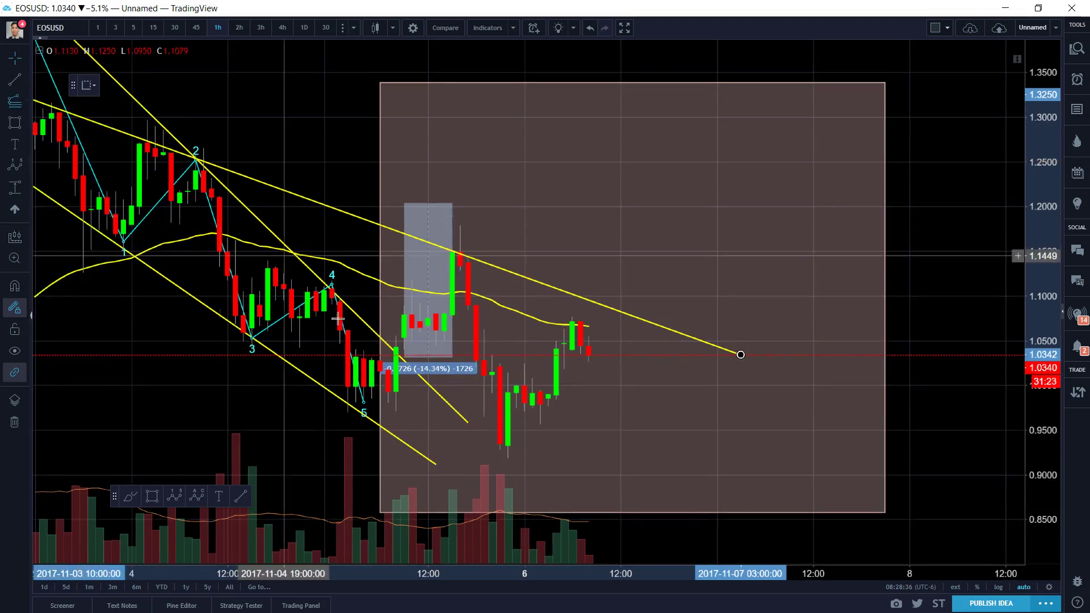
{"action": "left_click", "coordinate": [361, 413]}
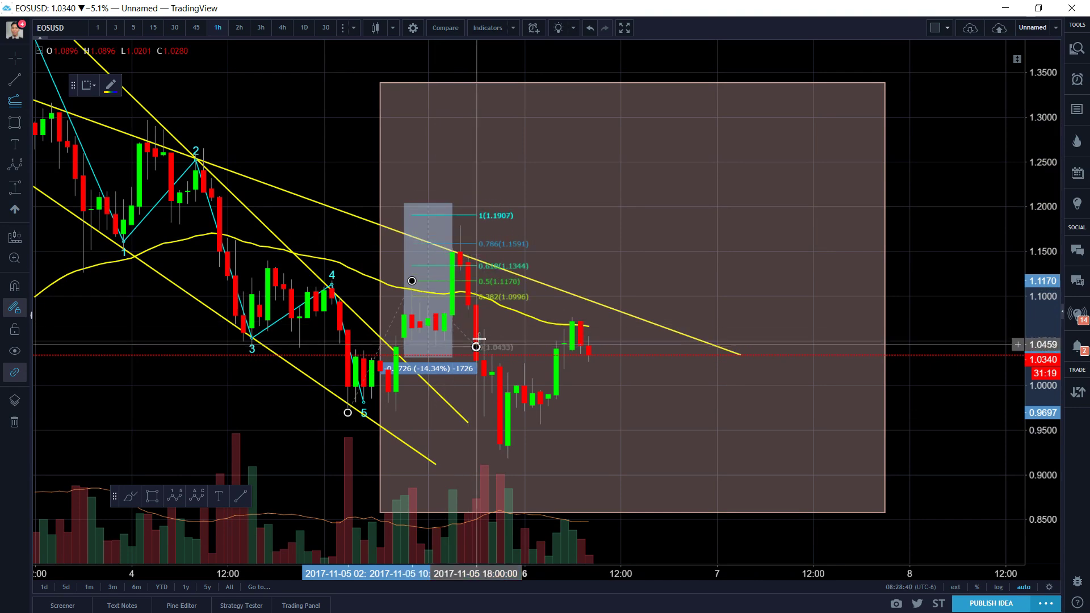
{"action": "left_click", "coordinate": [476, 346]}
{"action": "left_click_drag", "start_coordinate": [323, 162], "coordinate": [366, 172]}
{"action": "scroll", "coordinate": [400, 206], "scroll_direction": "up", "scroll_amount": 1}
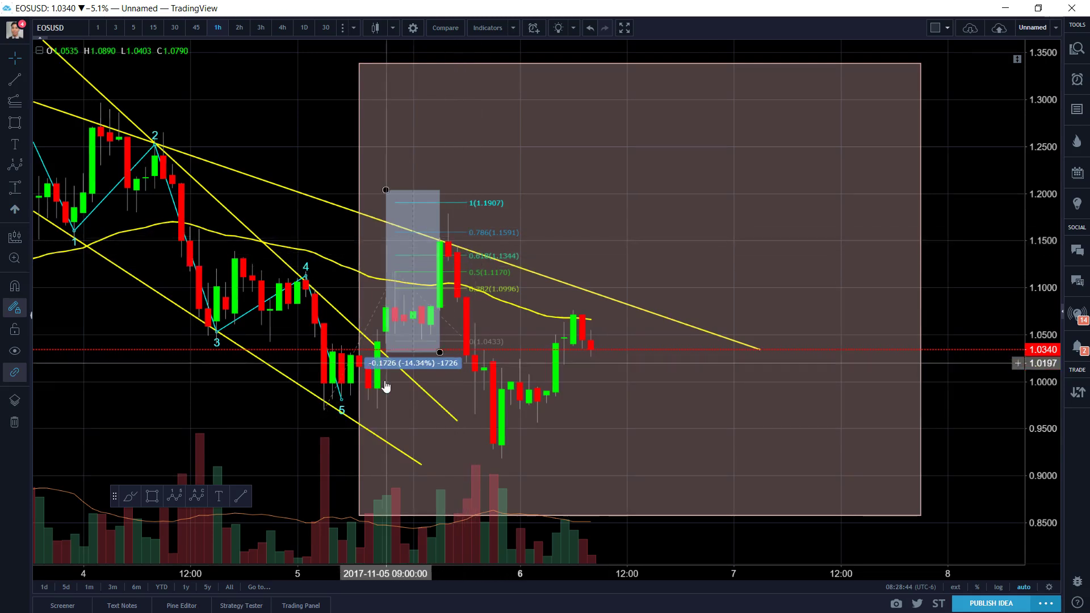
{"action": "left_click", "coordinate": [325, 409]}
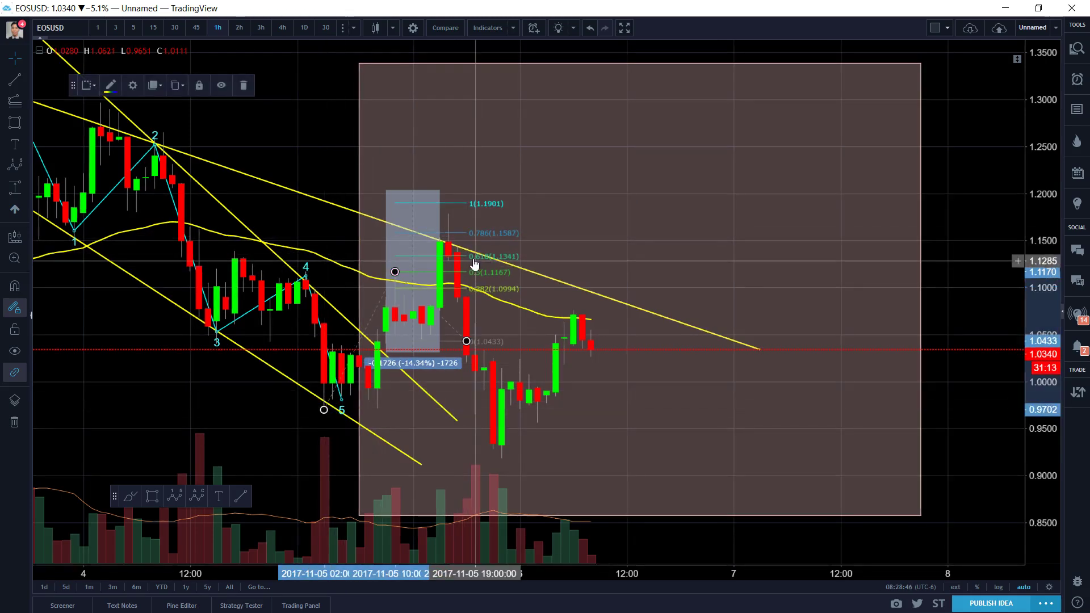
Step: Raise the upper trend line's end to about 1.0409 and delete the price range measurement
{"action": "left_click", "coordinate": [758, 348]}
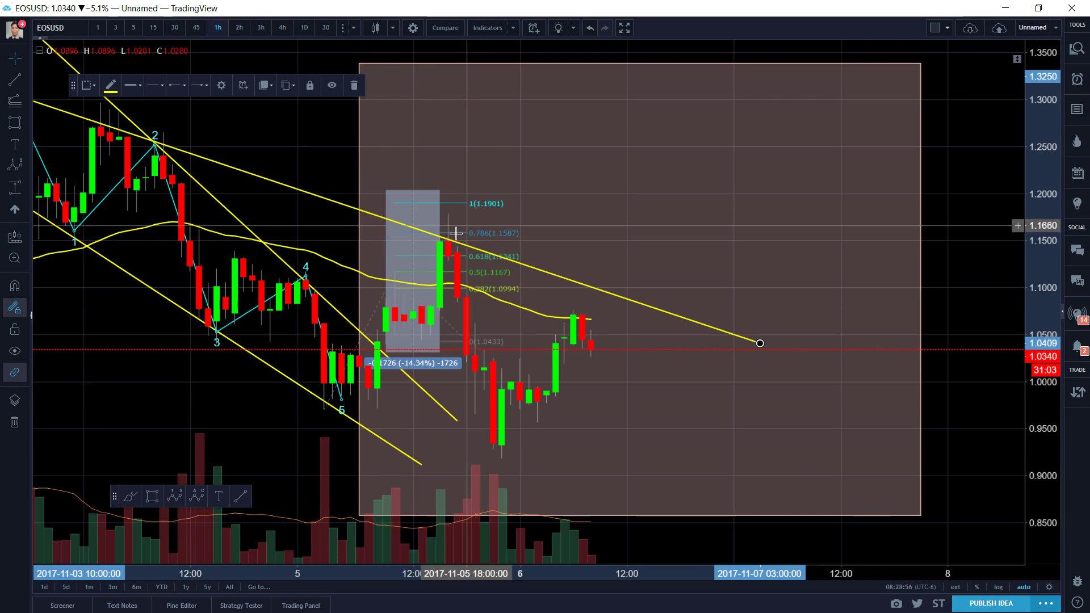
{"action": "left_click", "coordinate": [423, 196]}
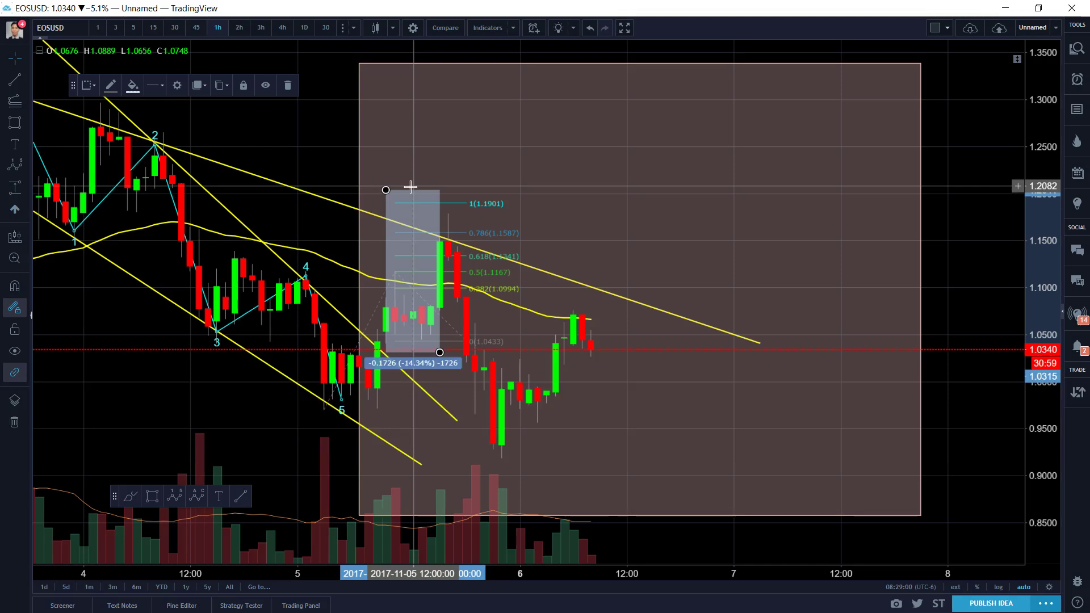
{"action": "key", "text": "Delete"}
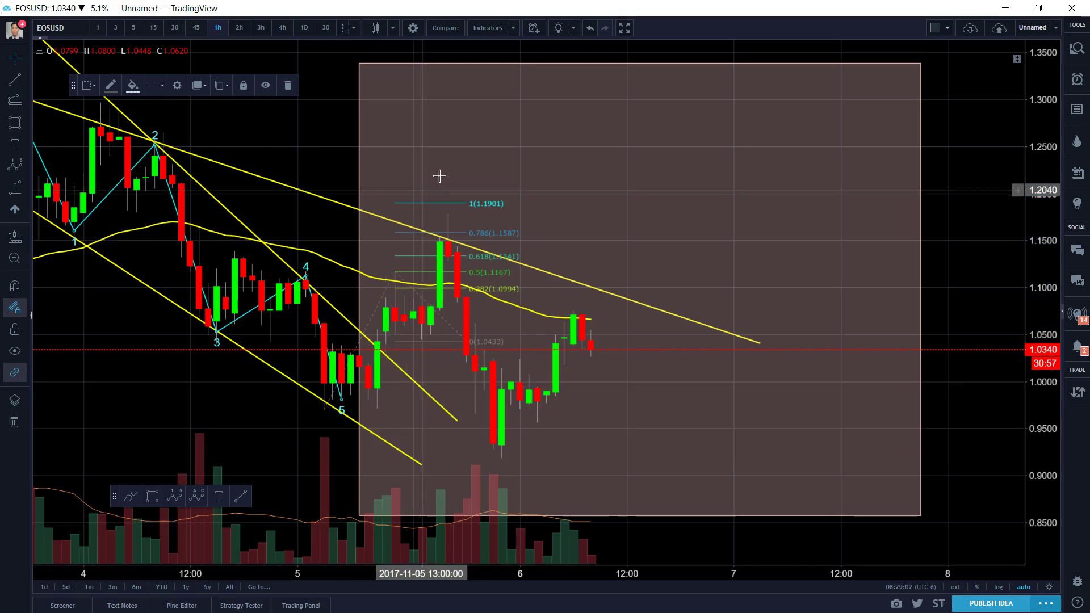
Step: Shrink the covering rectangle to start at 03:00 on 6 November with its upper edge at about 1.3188
{"action": "left_click", "coordinate": [359, 64]}
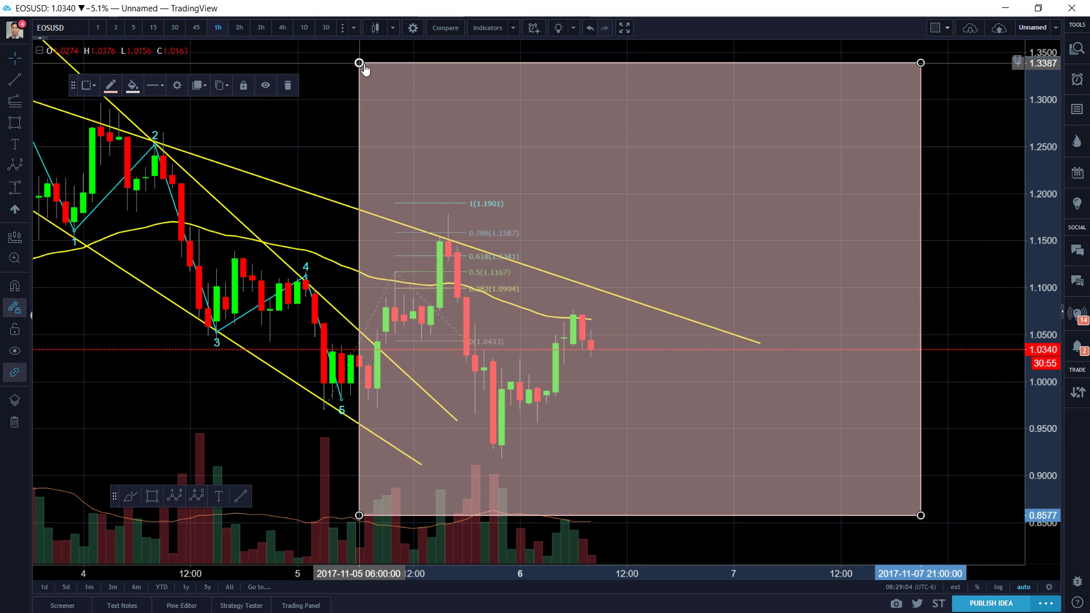
{"action": "left_click_drag", "start_coordinate": [358, 63], "coordinate": [421, 76]}
{"action": "left_click_drag", "start_coordinate": [525, 92], "coordinate": [546, 82]}
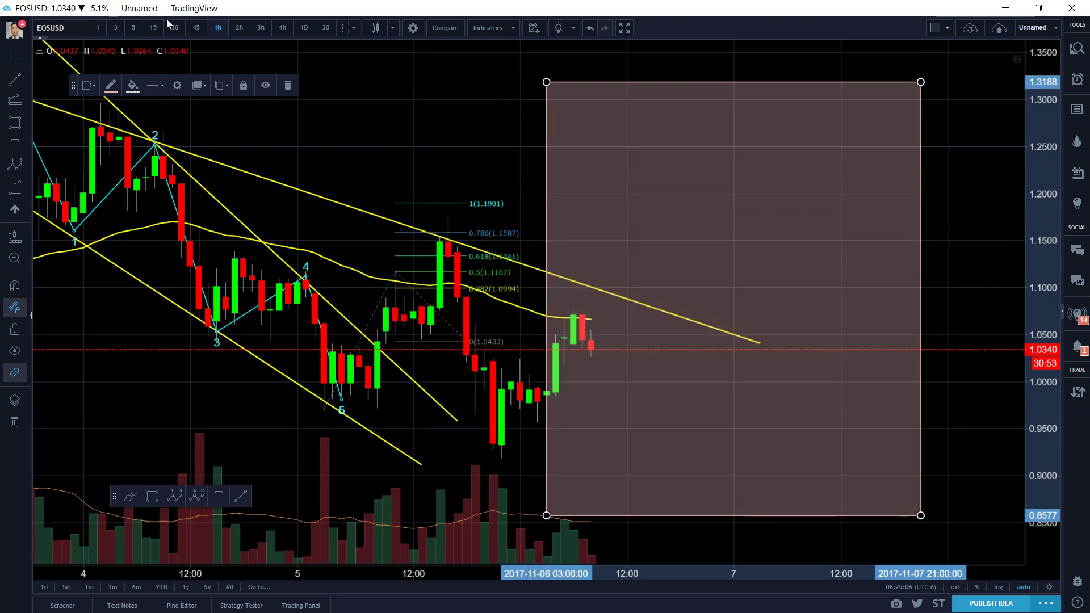
Step: Switch the chart to the 5-minute interval and delete the Fibonacci extension over the 5 November rally
{"action": "left_click", "coordinate": [134, 28]}
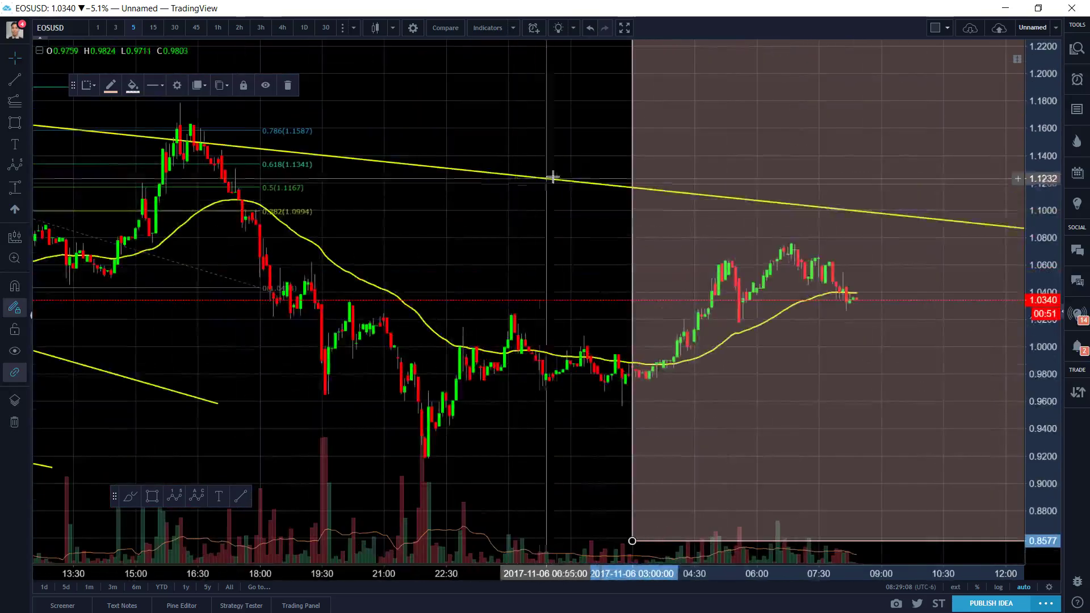
{"action": "left_click_drag", "start_coordinate": [462, 212], "coordinate": [708, 221]}
{"action": "scroll", "coordinate": [708, 222], "scroll_direction": "up", "scroll_amount": 2}
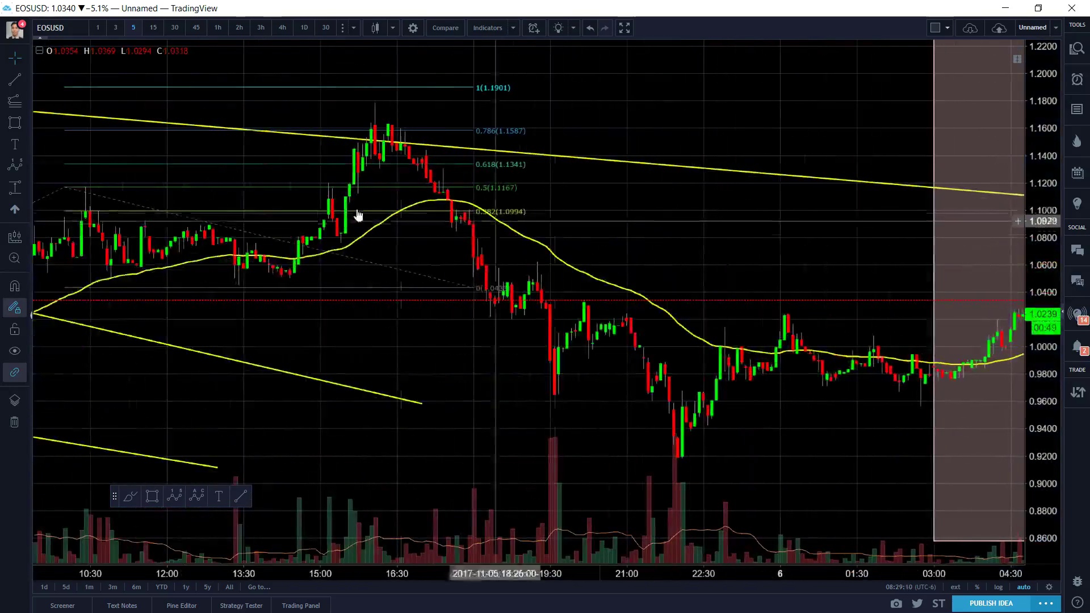
{"action": "left_click_drag", "start_coordinate": [354, 197], "coordinate": [388, 201]}
{"action": "key", "text": "Delete"}
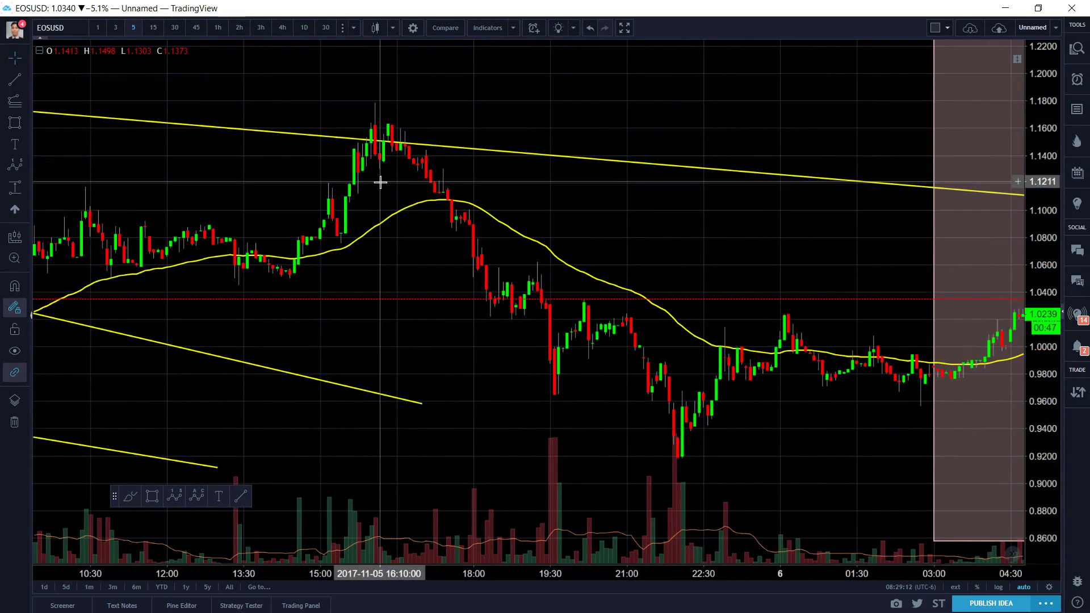
{"action": "scroll", "coordinate": [384, 172], "scroll_direction": "down", "scroll_amount": 5}
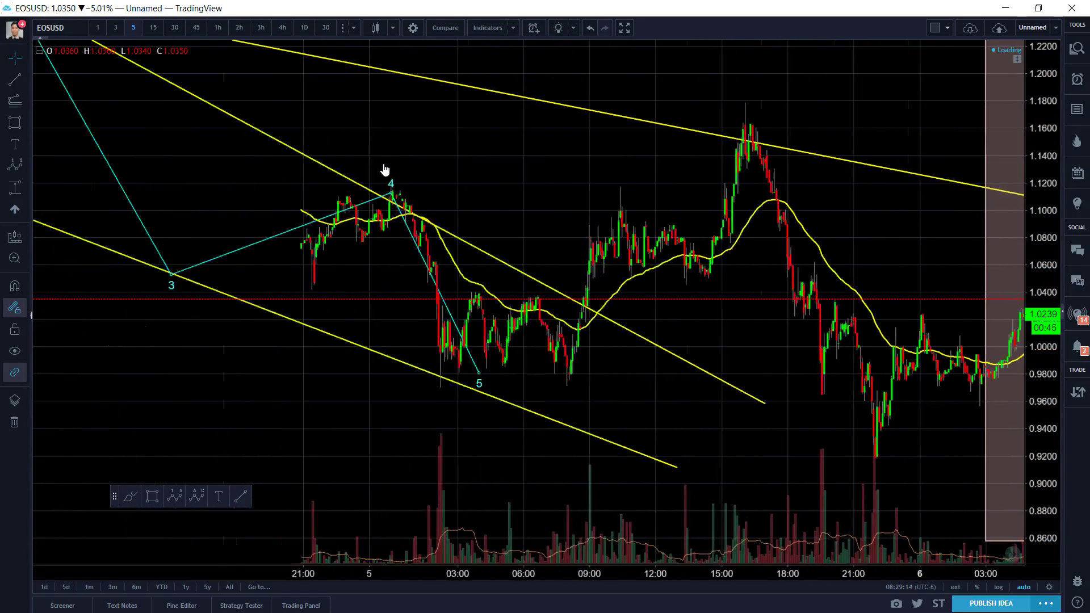
{"action": "left_click_drag", "start_coordinate": [662, 130], "coordinate": [577, 117]}
{"action": "scroll", "coordinate": [693, 221], "scroll_direction": "up", "scroll_amount": 4}
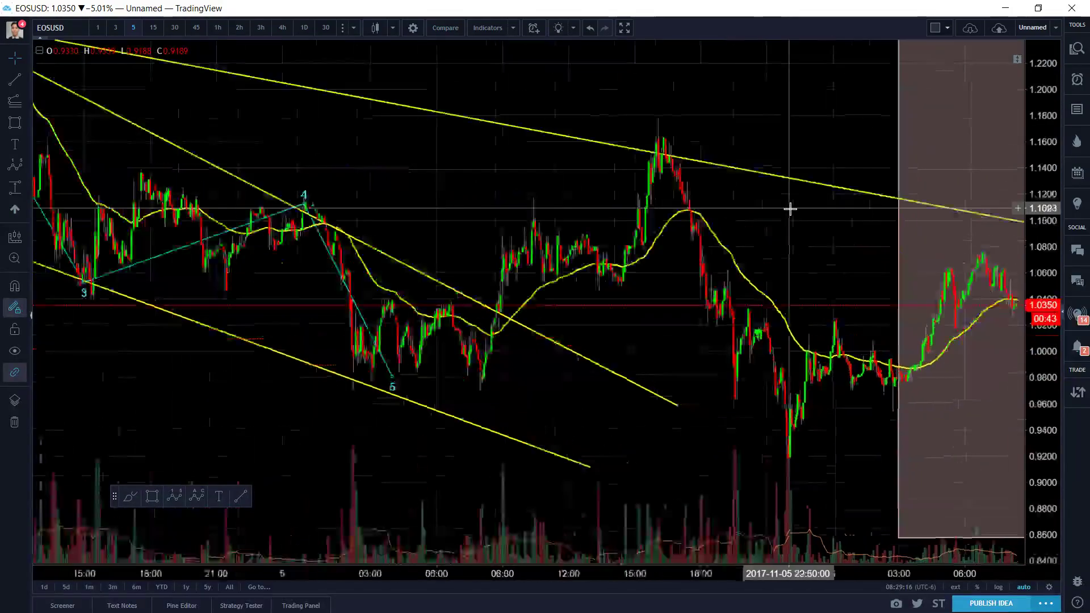
Step: Examine the 5-minute price action on 5 November from the wave 5 low up to the 16:00 peak at the upper trend line
{"action": "left_click_drag", "start_coordinate": [536, 199], "coordinate": [815, 223]}
{"action": "scroll", "coordinate": [814, 223], "scroll_direction": "up", "scroll_amount": 5}
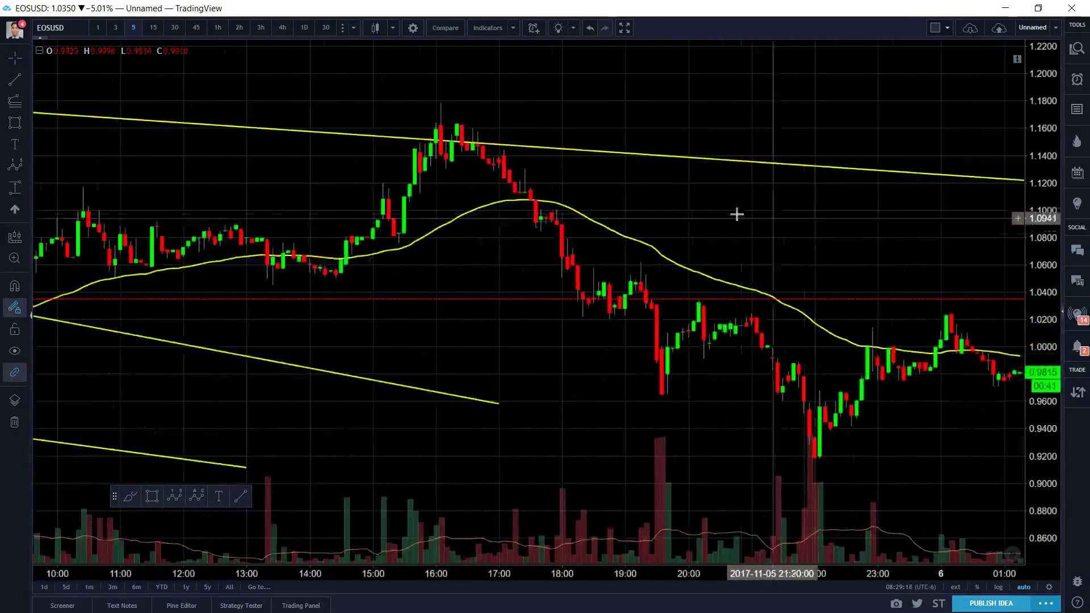
{"action": "left_click_drag", "start_coordinate": [623, 184], "coordinate": [778, 190]}
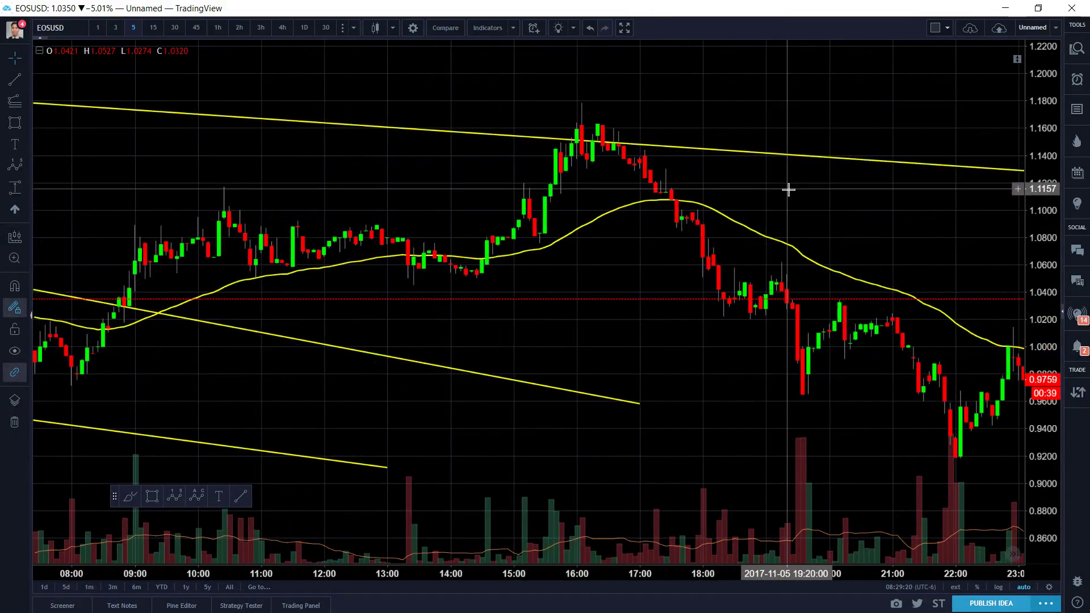
{"action": "scroll", "coordinate": [799, 195], "scroll_direction": "down", "scroll_amount": 2}
{"action": "scroll", "coordinate": [799, 195], "scroll_direction": "down", "scroll_amount": 3}
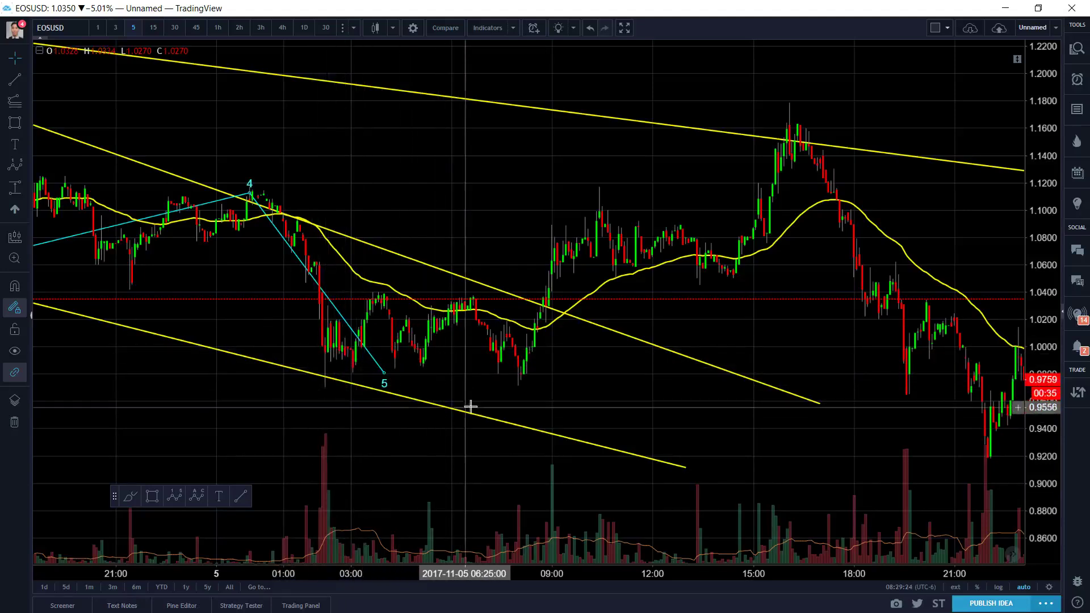
{"action": "left_click_drag", "start_coordinate": [740, 360], "coordinate": [702, 361]}
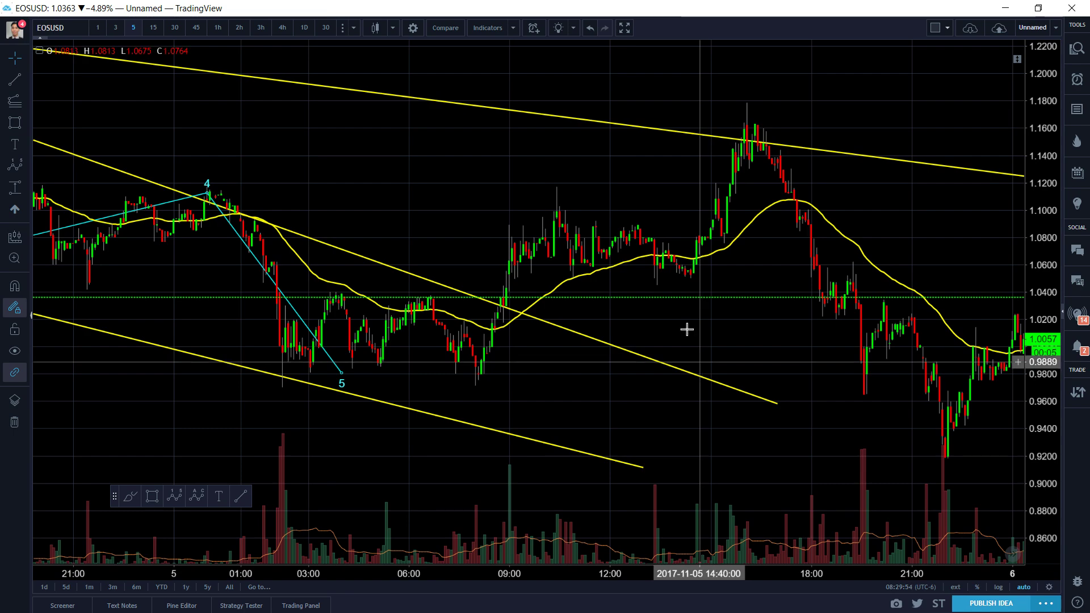
{"action": "scroll", "coordinate": [757, 326], "scroll_direction": "up", "scroll_amount": 5}
{"action": "left_click_drag", "start_coordinate": [393, 253], "coordinate": [571, 248]}
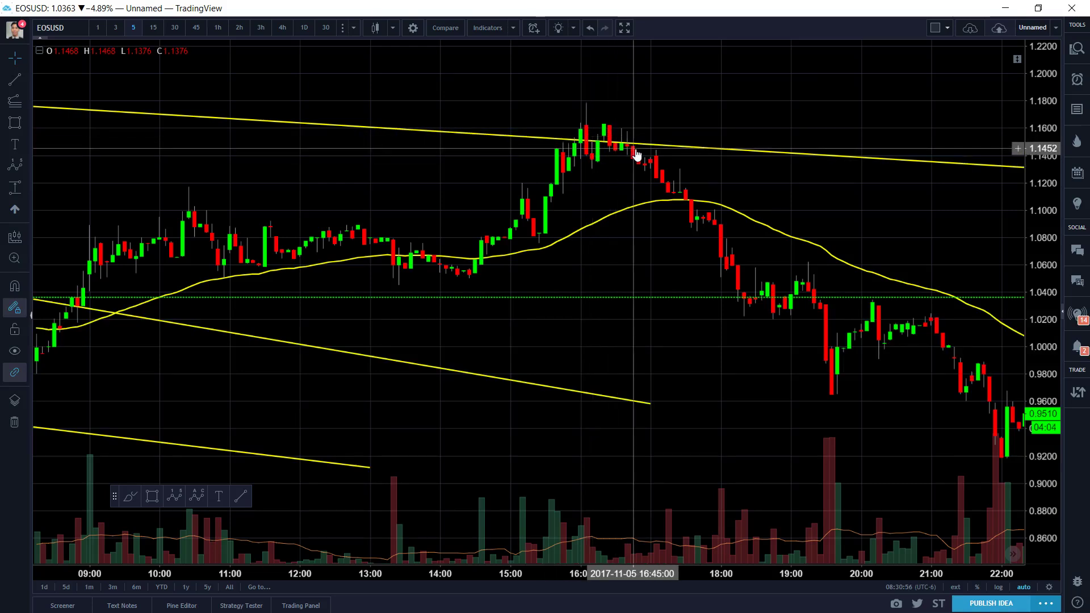
Step: Examine the 5-minute sell-off from the upper trend line and the candles leading up to the covered area on 6 November
{"action": "left_click_drag", "start_coordinate": [820, 191], "coordinate": [813, 192]}
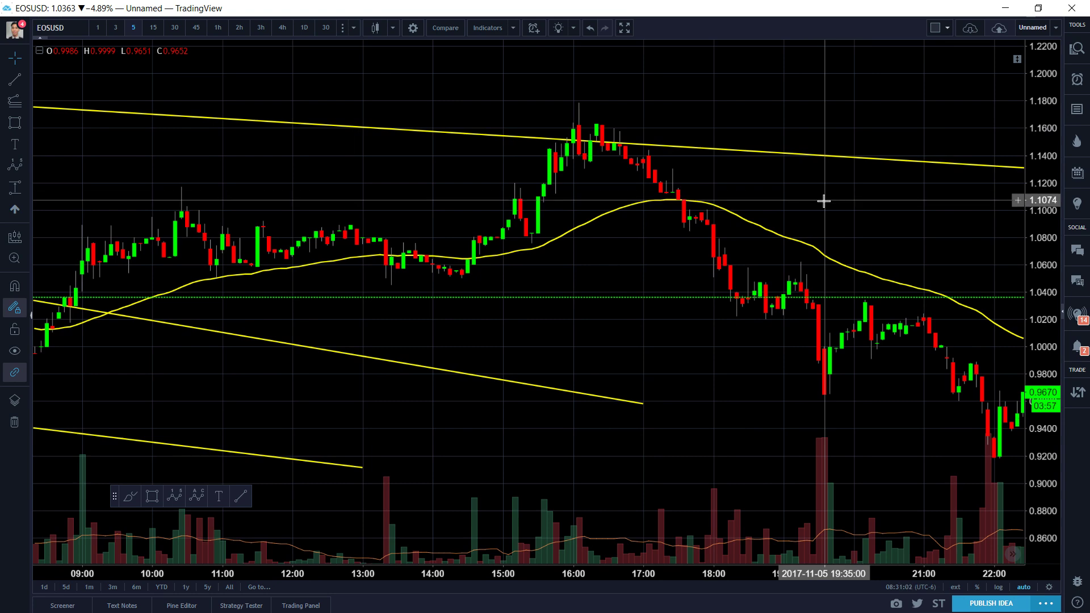
{"action": "scroll", "coordinate": [823, 201], "scroll_direction": "right", "scroll_amount": 10}
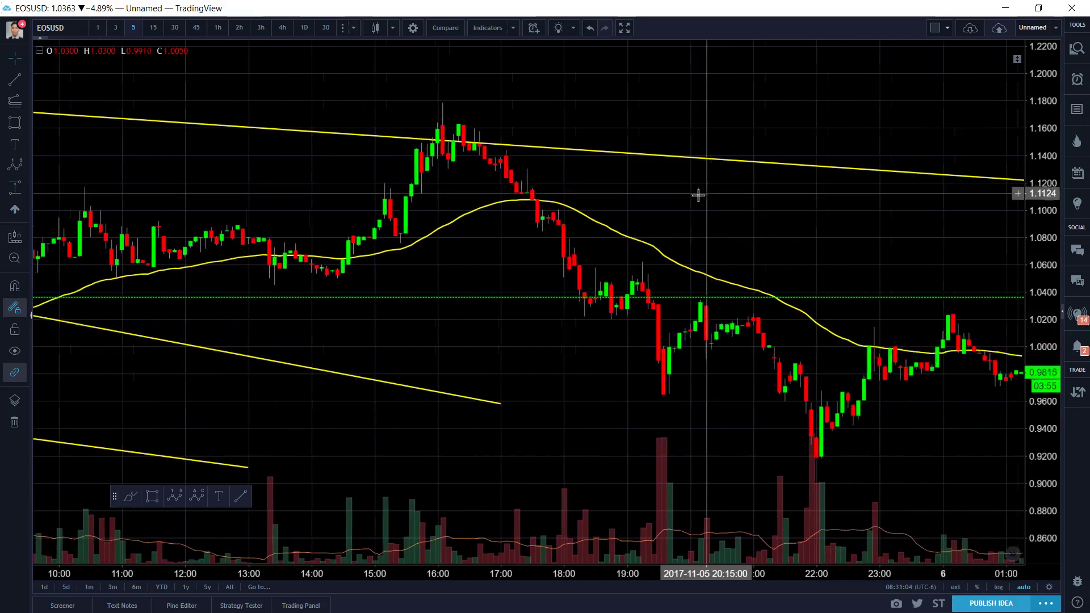
{"action": "scroll", "coordinate": [801, 198], "scroll_direction": "right", "scroll_amount": 10}
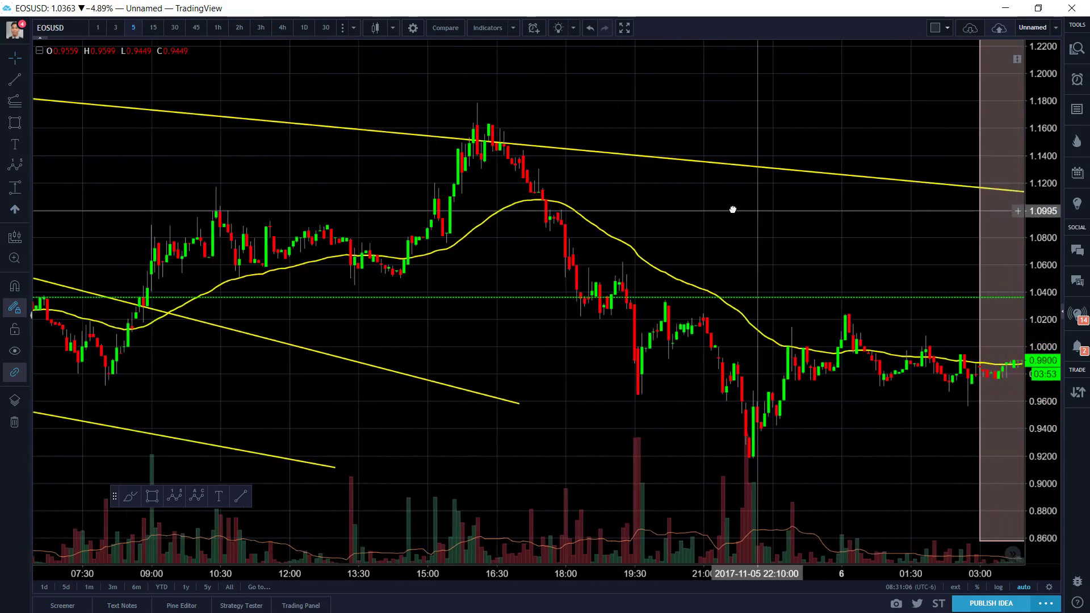
{"action": "scroll", "coordinate": [712, 207], "scroll_direction": "down", "scroll_amount": 2}
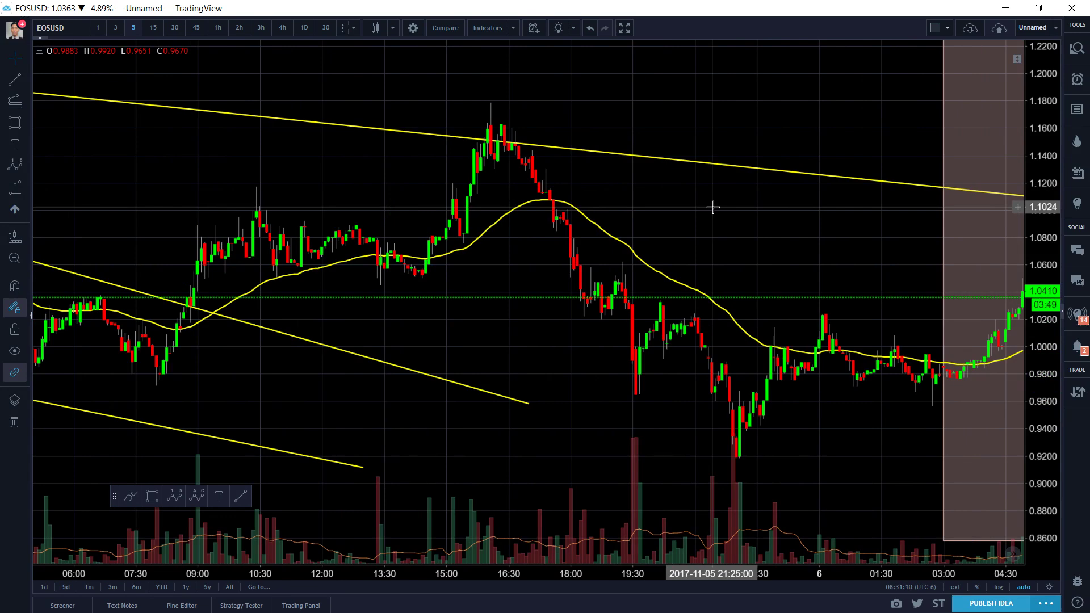
{"action": "scroll", "coordinate": [713, 207], "scroll_direction": "up", "scroll_amount": 3}
{"action": "left_click_drag", "start_coordinate": [494, 188], "coordinate": [700, 203]}
{"action": "scroll", "coordinate": [700, 202], "scroll_direction": "up", "scroll_amount": 1}
{"action": "scroll", "coordinate": [701, 203], "scroll_direction": "up", "scroll_amount": 1}
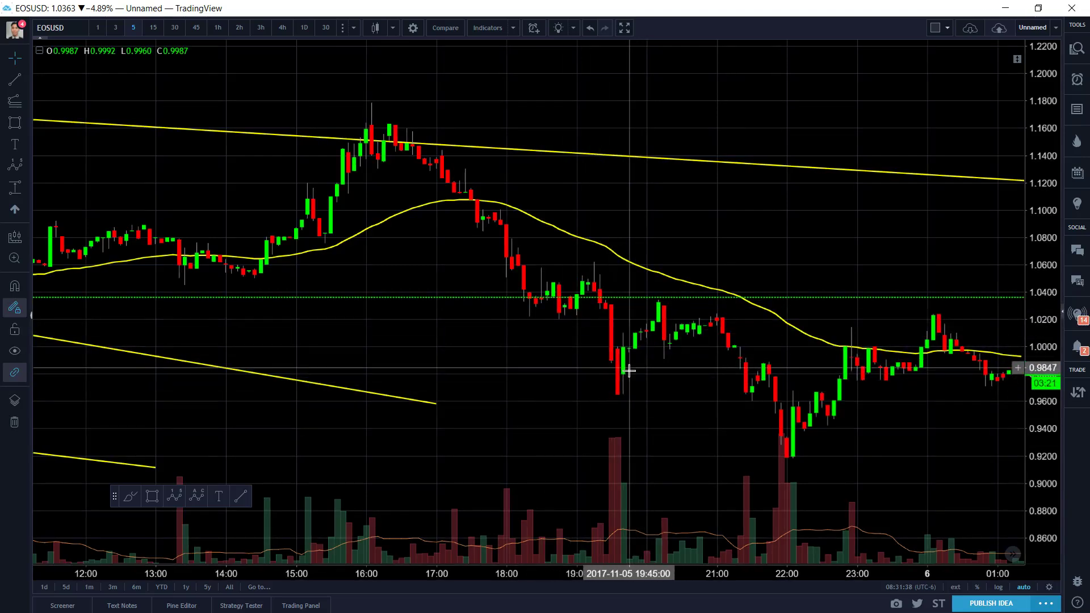
{"action": "left_click_drag", "start_coordinate": [780, 248], "coordinate": [772, 249]}
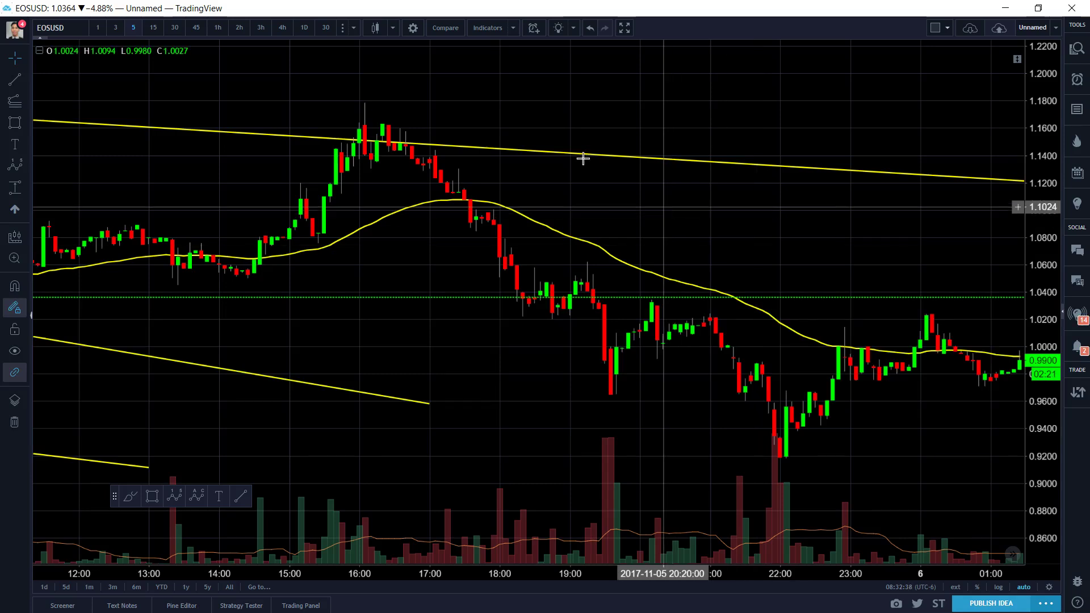
Step: Circle the candles around the 16:00 peak on 5 November, where price pokes above the upper trend line, with the Brush
{"action": "left_click", "coordinate": [26, 124]}
{"action": "left_click", "coordinate": [70, 120]}
{"action": "mouse_move", "coordinate": [441, 105]}
{"action": "left_mouse_down"}
{"action": "mouse_move", "coordinate": [304, 122]}
{"action": "mouse_move", "coordinate": [479, 160]}
{"action": "mouse_move", "coordinate": [437, 92]}
{"action": "mouse_move", "coordinate": [429, 98]}
{"action": "left_mouse_up"}
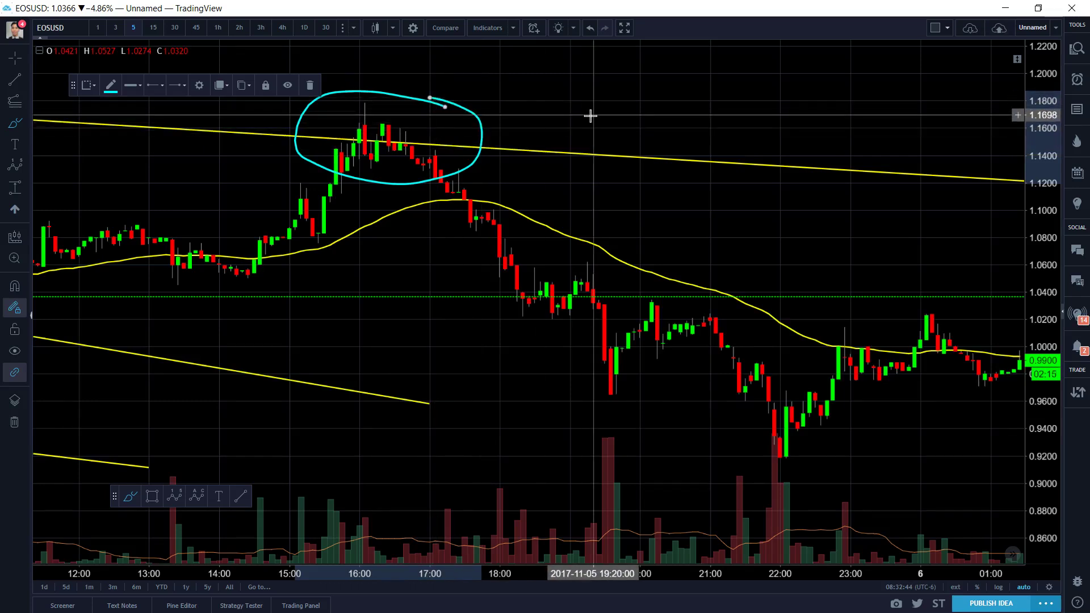
{"action": "left_click", "coordinate": [569, 114]}
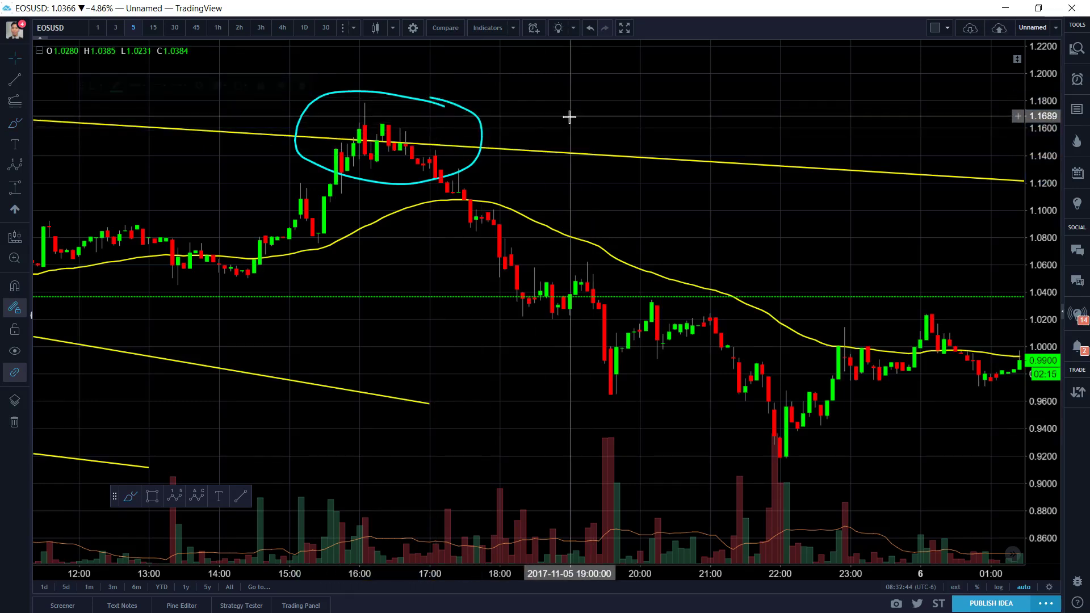
{"action": "left_click", "coordinate": [481, 136]}
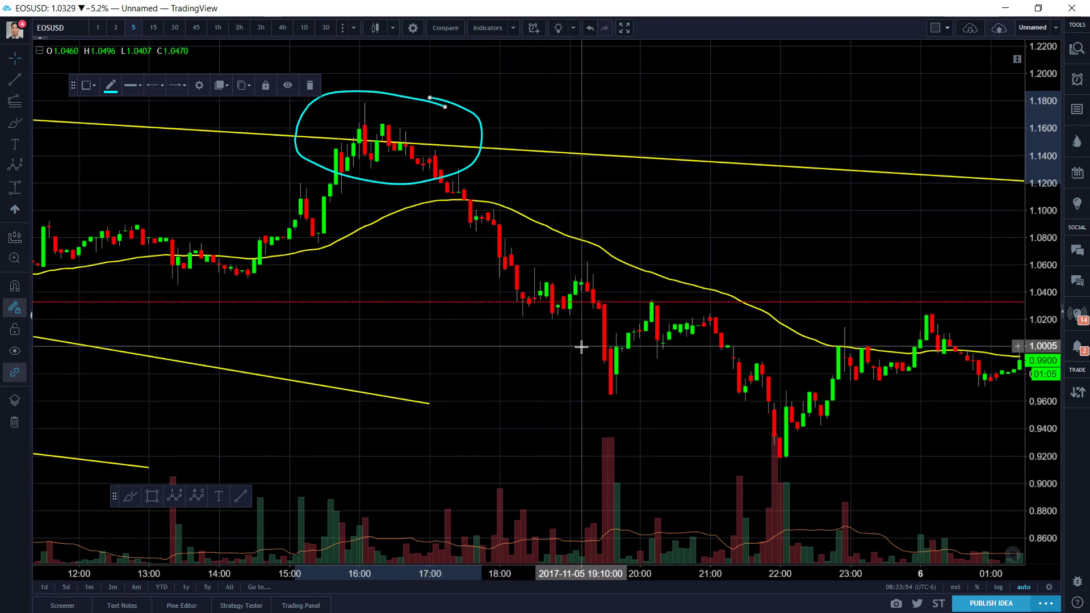
Step: Examine the decline from the circled peak to the 22:00 low on 5 November and the sideways candles before the covering rectangle
{"action": "left_click_drag", "start_coordinate": [734, 249], "coordinate": [710, 248]}
{"action": "scroll", "coordinate": [710, 248], "scroll_direction": "down", "scroll_amount": 1}
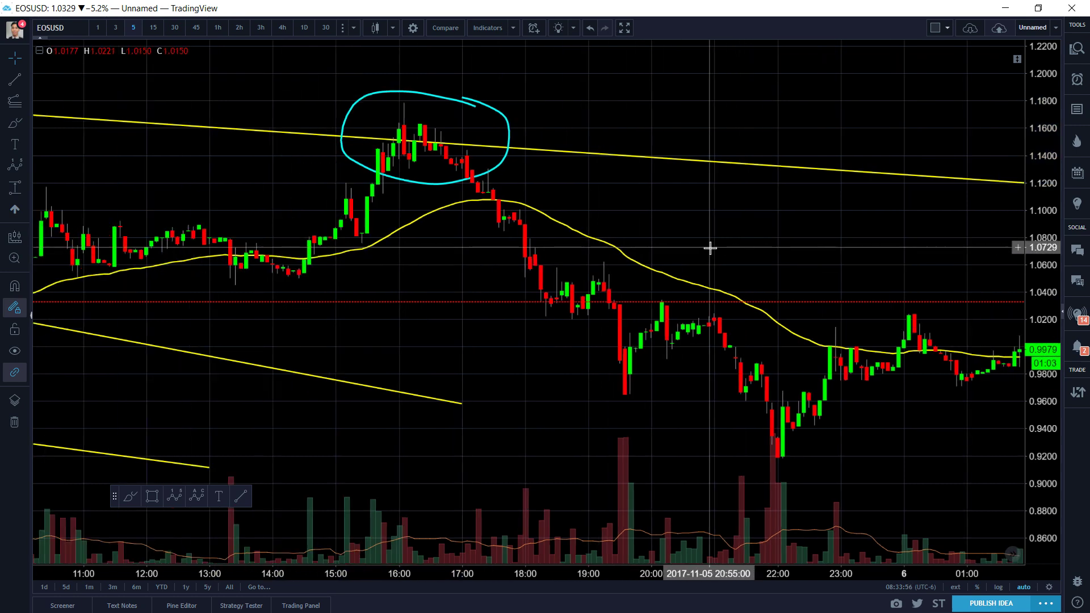
{"action": "scroll", "coordinate": [638, 250], "scroll_direction": "up", "scroll_amount": 1}
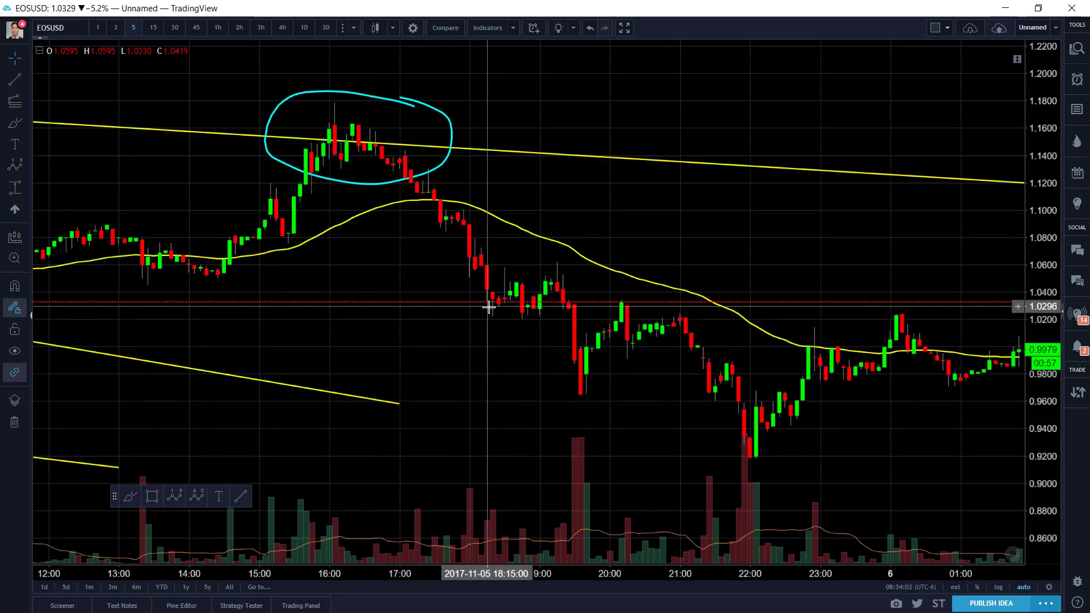
{"action": "scroll", "coordinate": [488, 307], "scroll_direction": "down", "scroll_amount": 1}
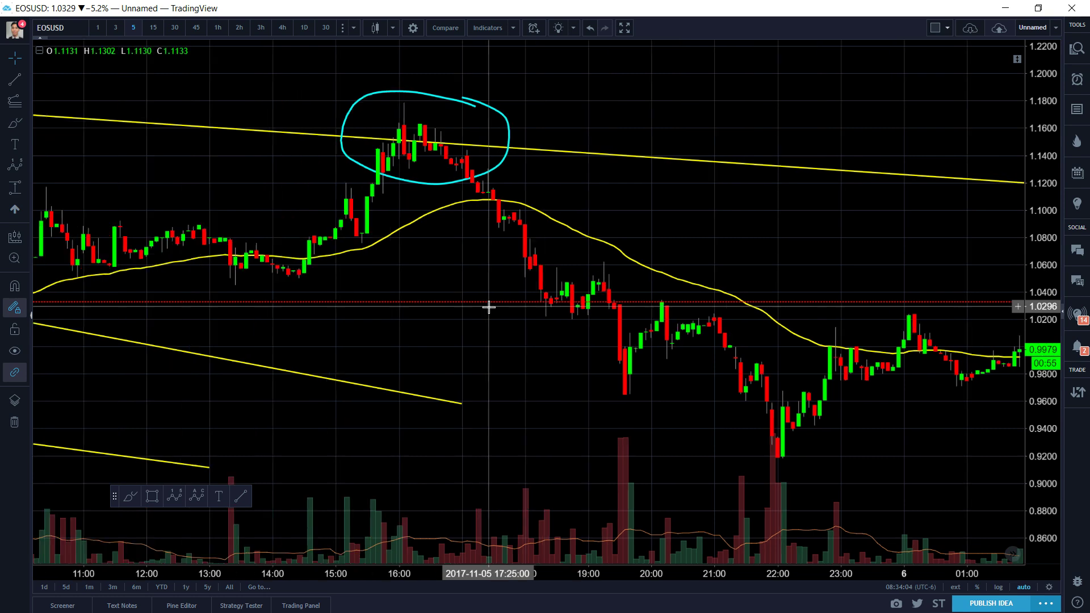
{"action": "scroll", "coordinate": [489, 307], "scroll_direction": "up", "scroll_amount": 1}
{"action": "left_click_drag", "start_coordinate": [645, 184], "coordinate": [614, 186]}
{"action": "scroll", "coordinate": [614, 186], "scroll_direction": "down", "scroll_amount": 1}
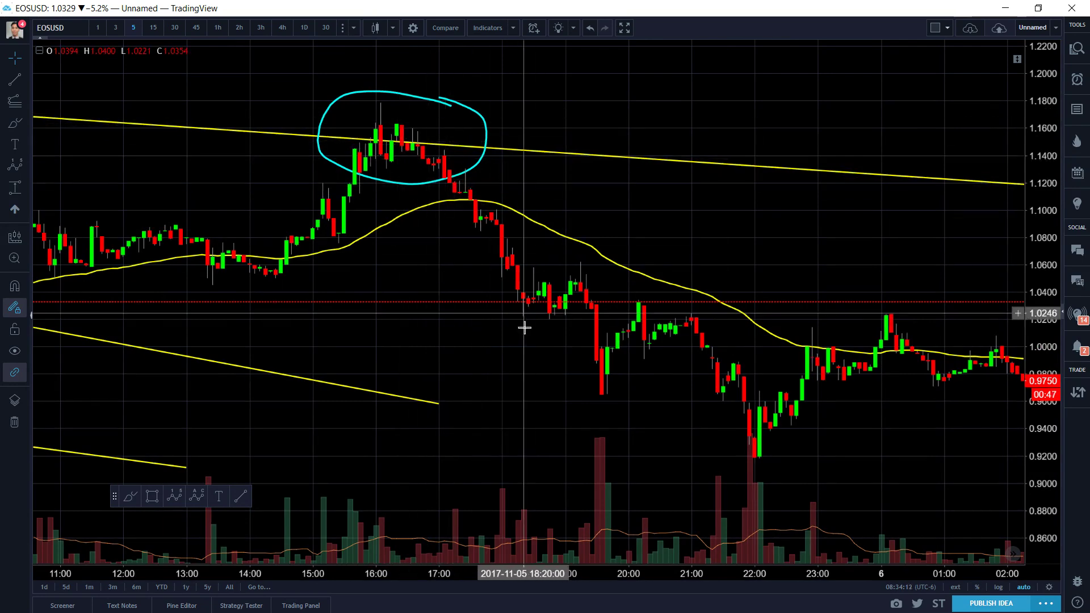
{"action": "scroll", "coordinate": [510, 387], "scroll_direction": "up", "scroll_amount": 3}
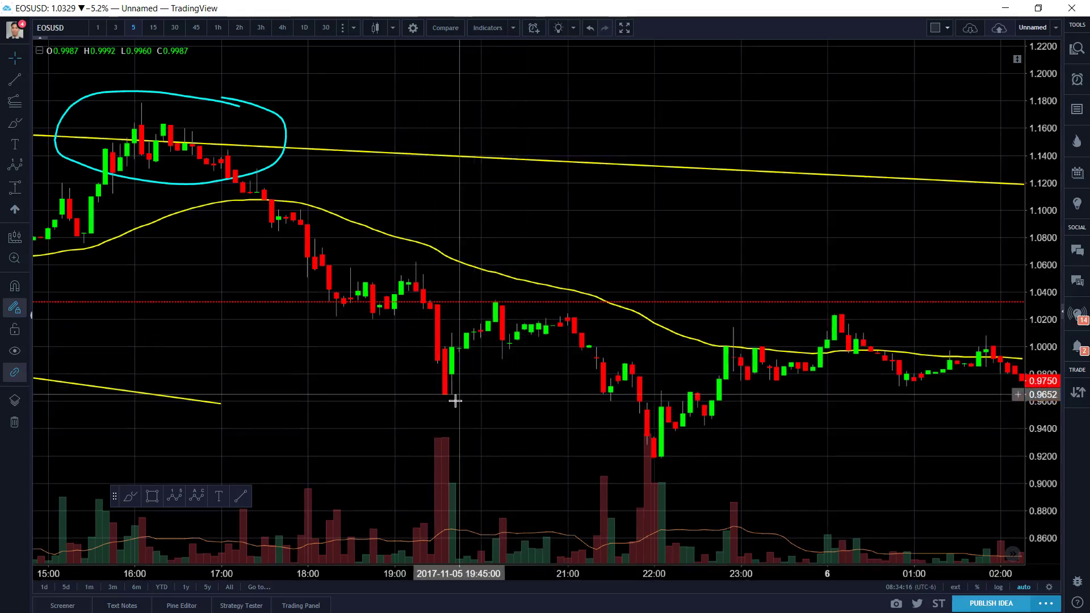
{"action": "scroll", "coordinate": [636, 232], "scroll_direction": "down", "scroll_amount": 3}
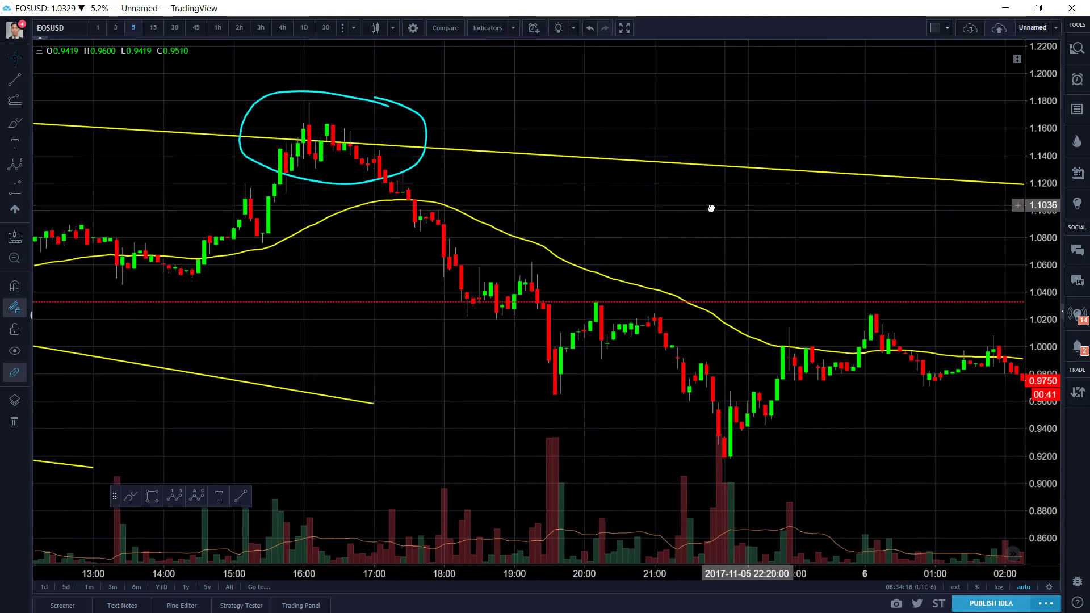
{"action": "left_click_drag", "start_coordinate": [800, 238], "coordinate": [595, 228]}
{"action": "scroll", "coordinate": [726, 236], "scroll_direction": "down", "scroll_amount": 1}
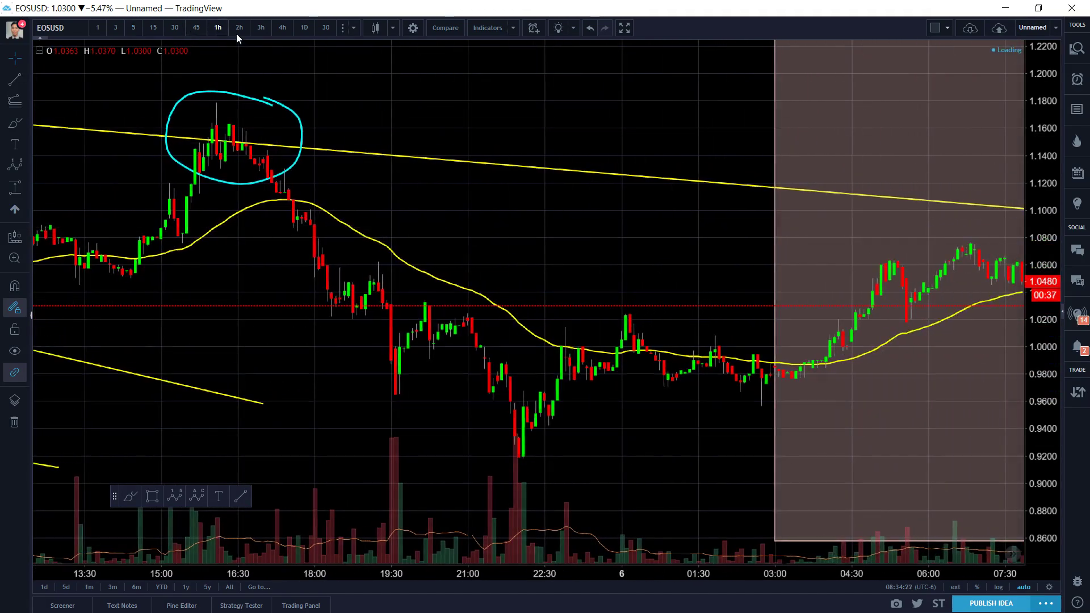
Step: Switch the chart to the 1-hour interval and delete the brush circle around the 5 November peak
{"action": "left_click", "coordinate": [218, 27]}
{"action": "scroll", "coordinate": [874, 388], "scroll_direction": "up", "scroll_amount": 3}
{"action": "left_click_drag", "start_coordinate": [883, 397], "coordinate": [659, 375]}
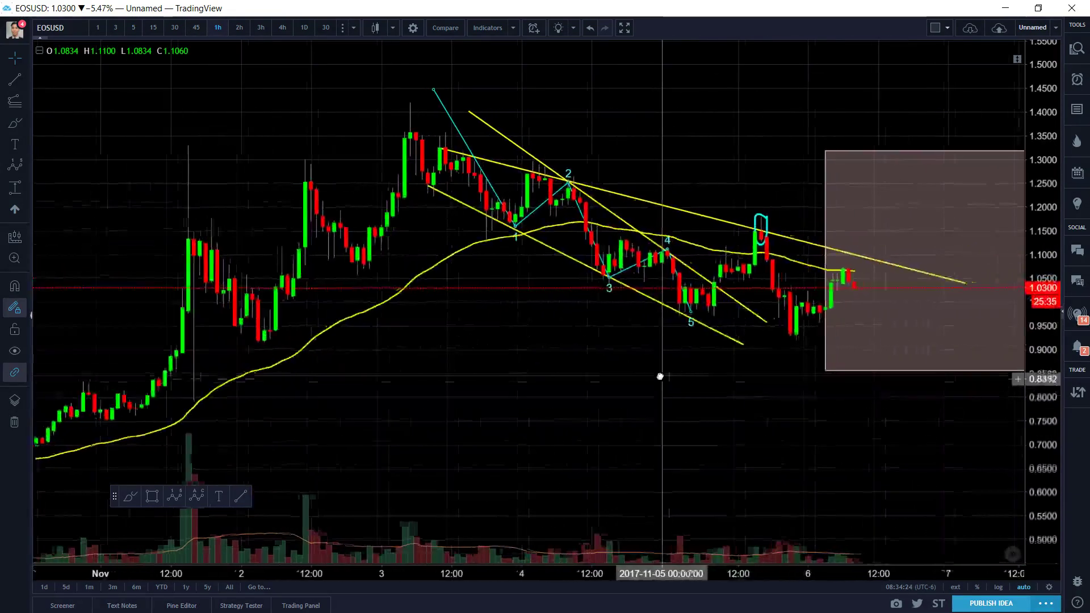
{"action": "scroll", "coordinate": [659, 373], "scroll_direction": "up", "scroll_amount": 2}
{"action": "scroll", "coordinate": [658, 272], "scroll_direction": "up", "scroll_amount": 1}
{"action": "scroll", "coordinate": [635, 204], "scroll_direction": "up", "scroll_amount": 3}
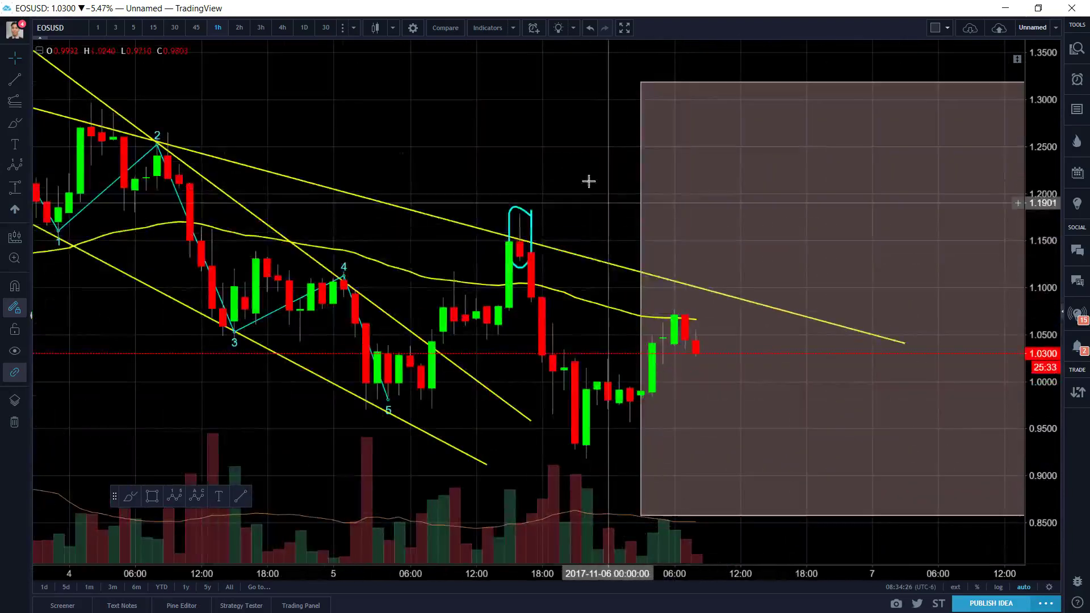
{"action": "scroll", "coordinate": [568, 159], "scroll_direction": "up", "scroll_amount": 5}
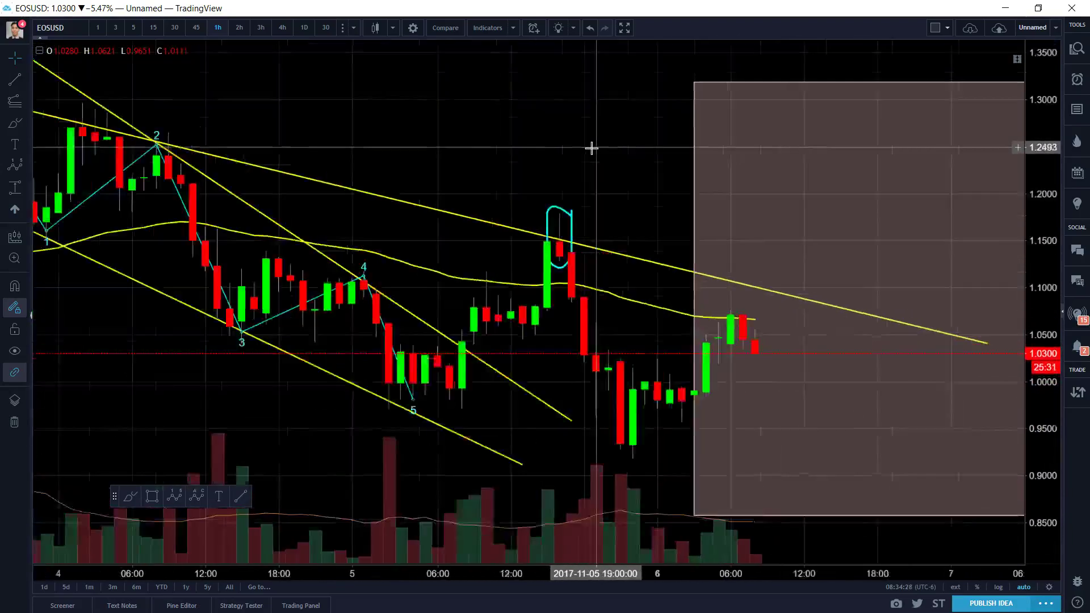
{"action": "left_click", "coordinate": [465, 138]}
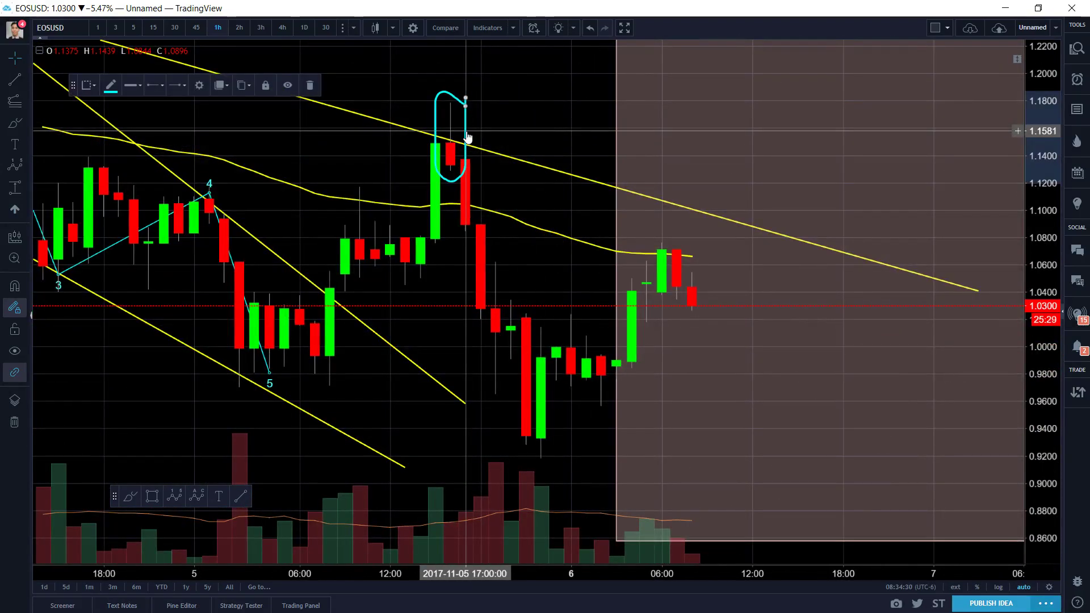
{"action": "key", "text": "Delete"}
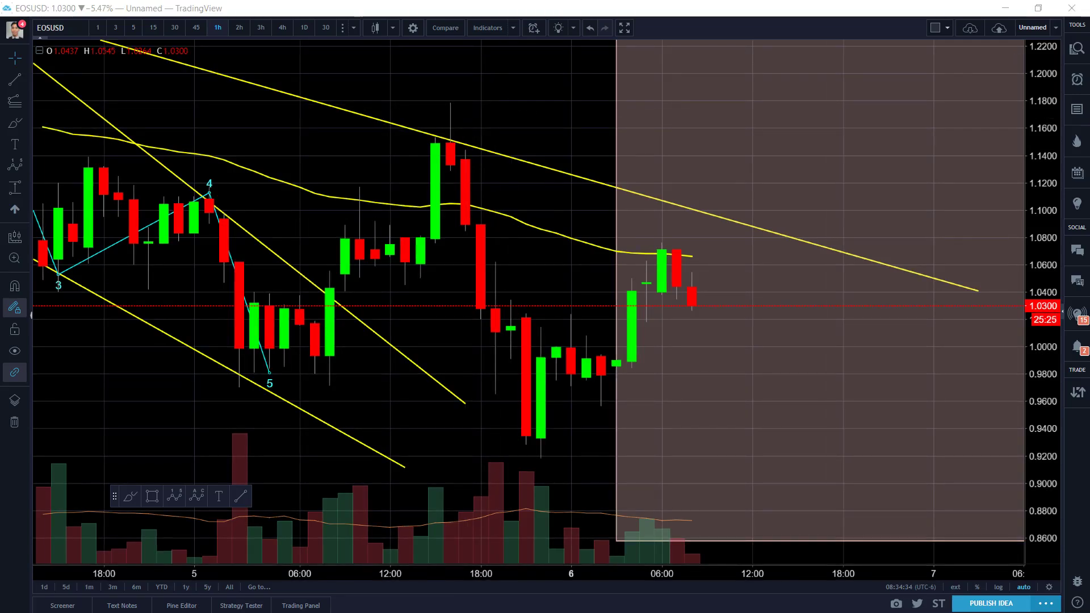
Step: Switch to the Google results for "inverted hammer" in Chrome and browse the image results for examples of the candlestick pattern
{"action": "scroll", "coordinate": [430, 172], "scroll_direction": "down", "scroll_amount": 1}
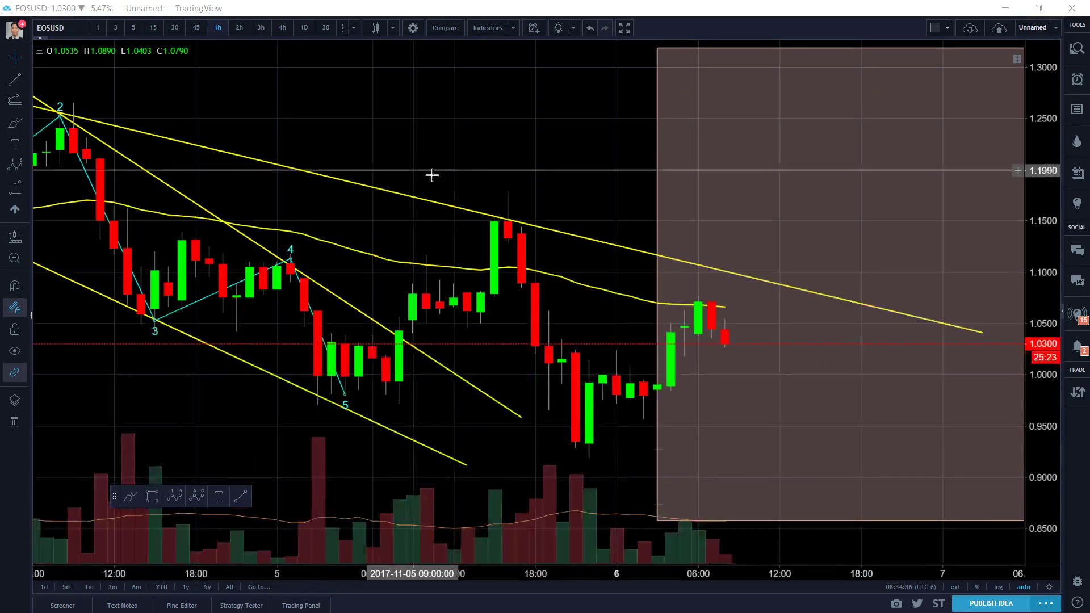
{"action": "left_click_drag", "start_coordinate": [997, 227], "coordinate": [395, 182]}
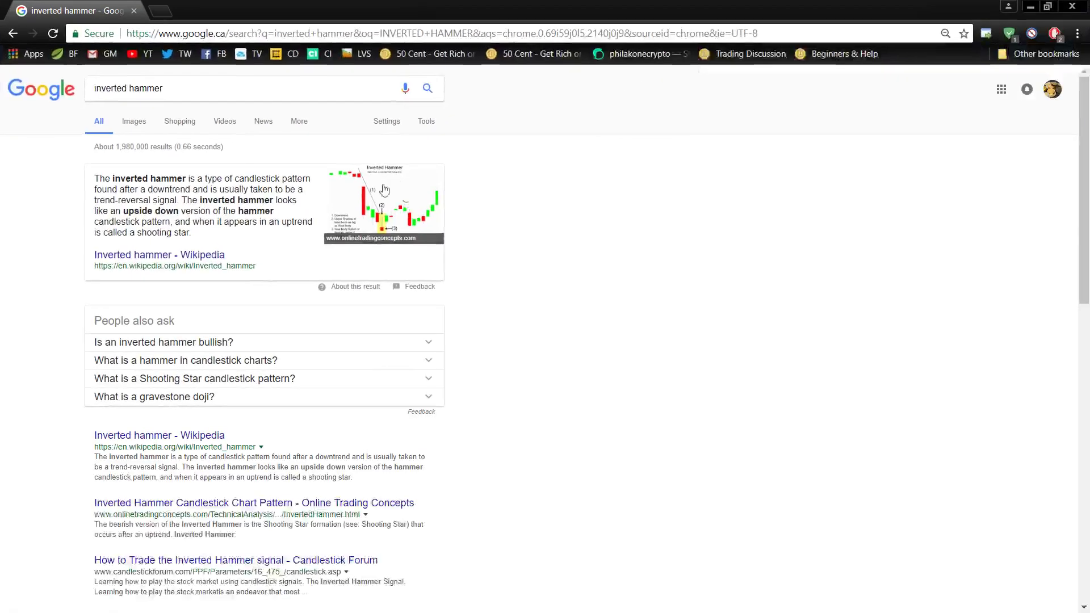
{"action": "left_click", "coordinate": [139, 125]}
{"action": "left_click", "coordinate": [139, 123]}
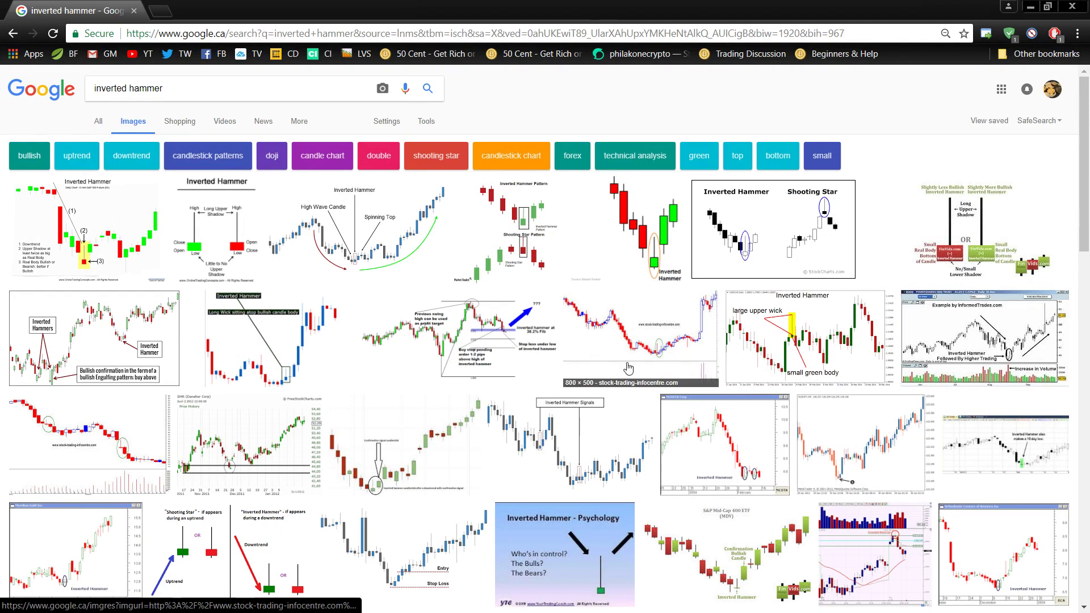
{"action": "scroll", "coordinate": [617, 363], "scroll_direction": "down", "scroll_amount": 3}
{"action": "scroll", "coordinate": [620, 369], "scroll_direction": "down", "scroll_amount": 2}
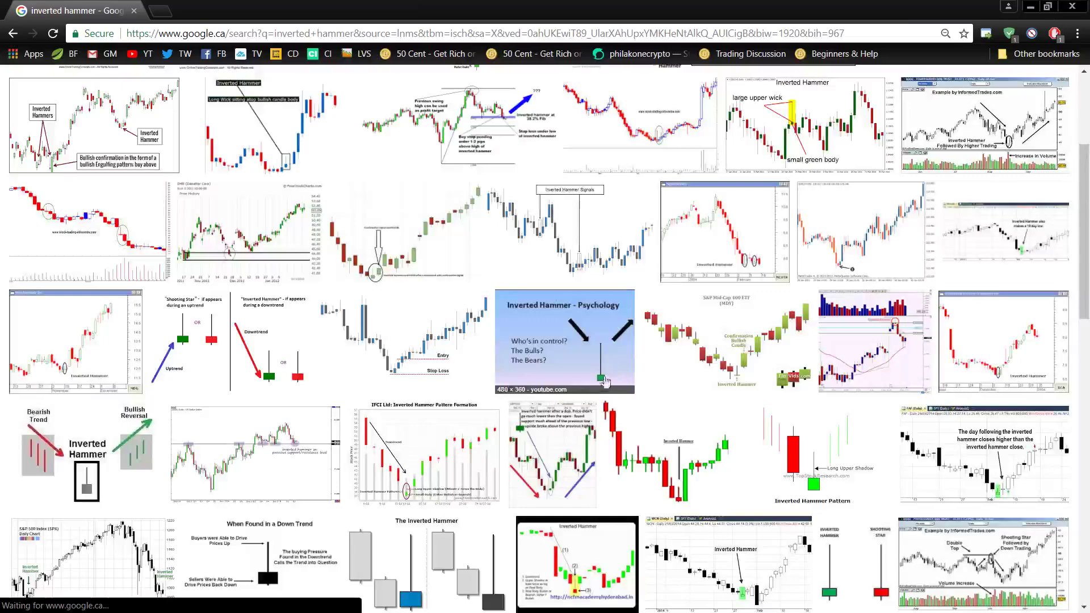
{"action": "scroll", "coordinate": [594, 391], "scroll_direction": "down", "scroll_amount": 1}
{"action": "scroll", "coordinate": [268, 489], "scroll_direction": "up", "scroll_amount": 5}
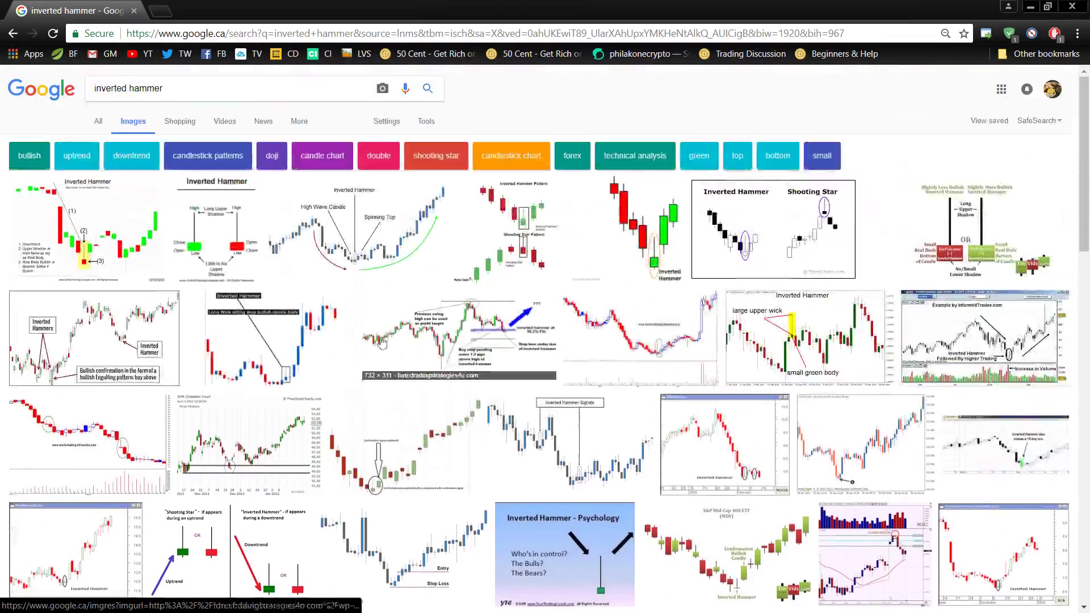
Step: Search Google Images for "shooting star" and refine the search to "shooting star candle"
{"action": "triple_click", "coordinate": [186, 84]}
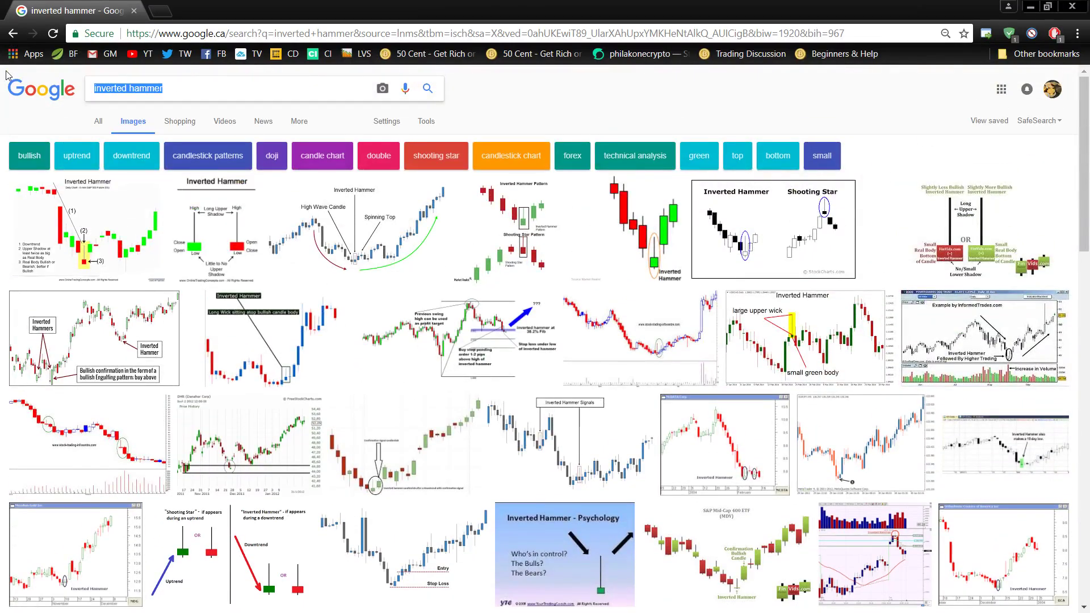
{"action": "type", "text": "shooting star"}
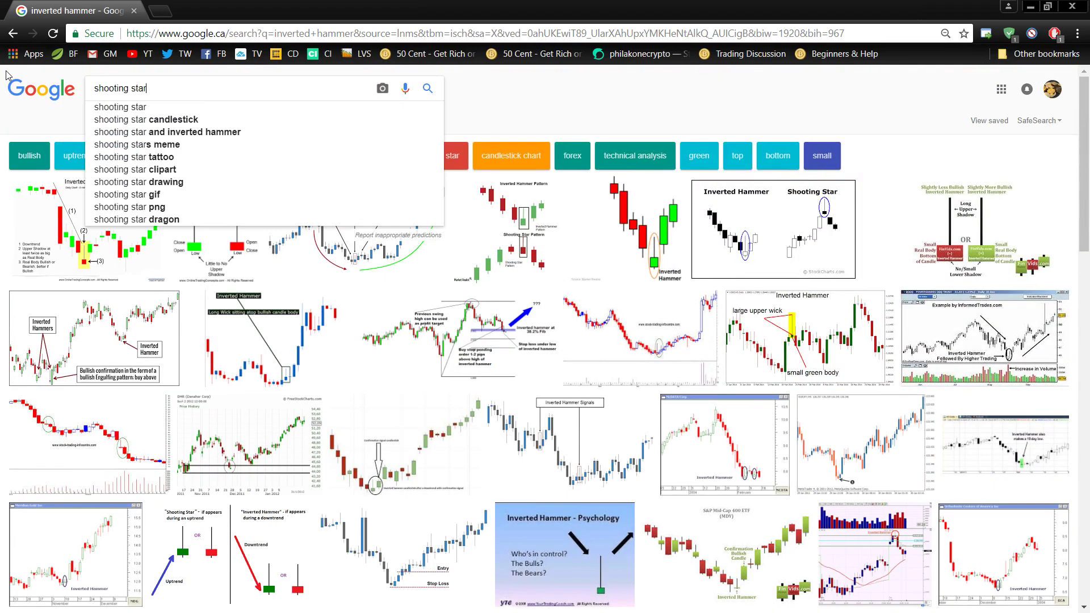
{"action": "key", "text": "Return"}
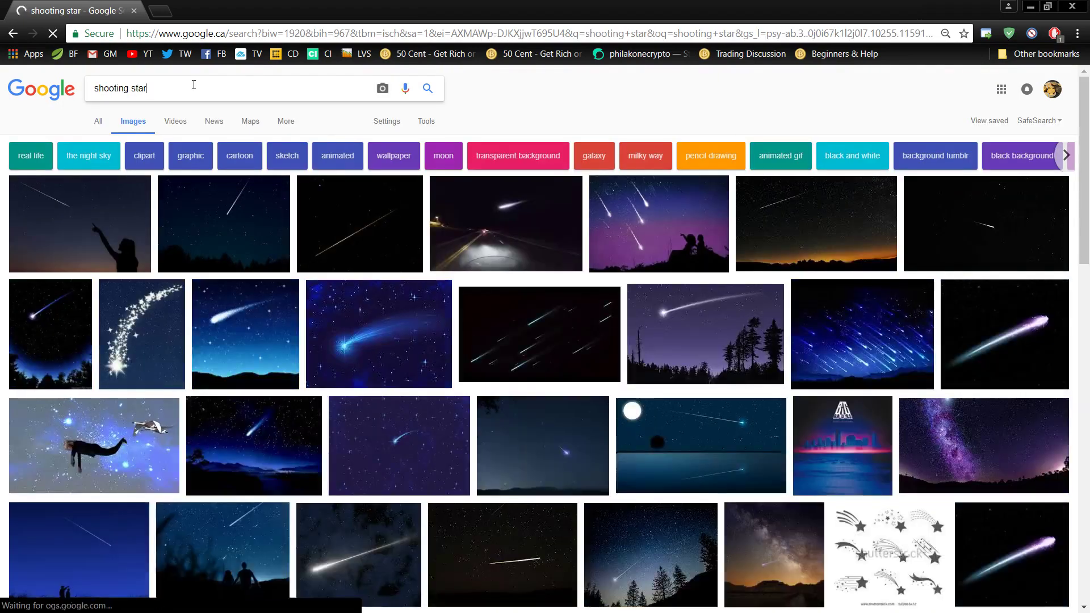
{"action": "type", "text": "candle"}
{"action": "key", "text": "Return"}
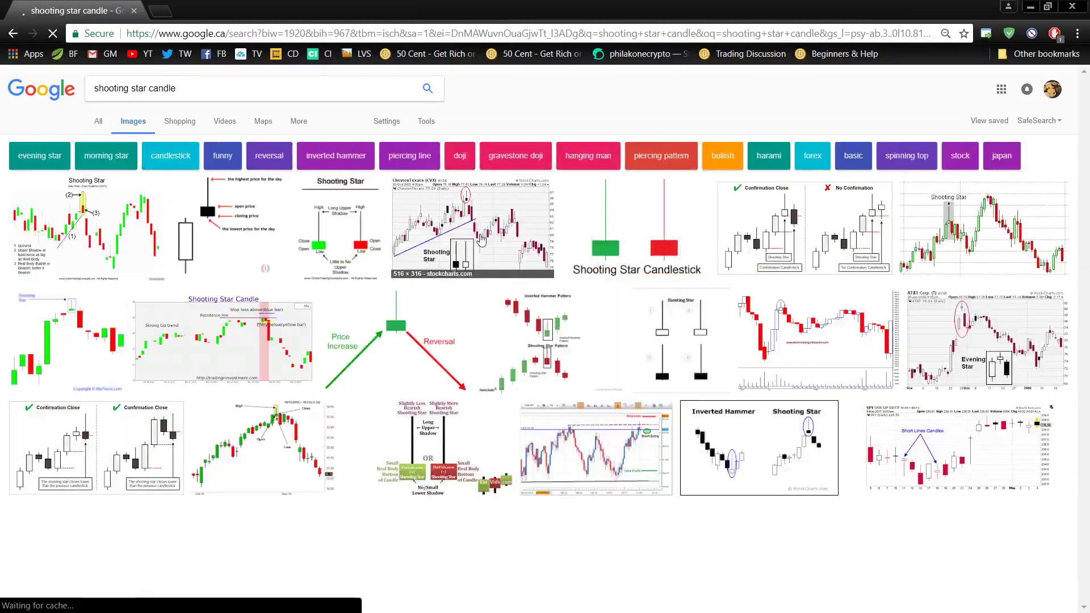
Step: Open the ChevronTexaco shooting star example and its StockCharts page, return to the image results and close Chrome to get back to TradingView
{"action": "left_click", "coordinate": [481, 239]}
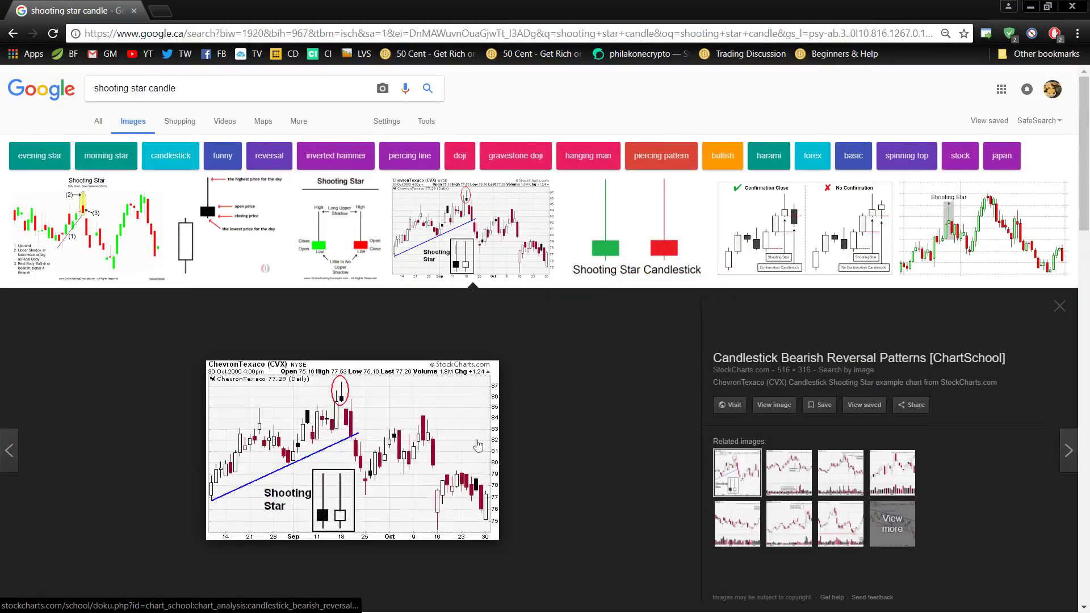
{"action": "left_click", "coordinate": [419, 434]}
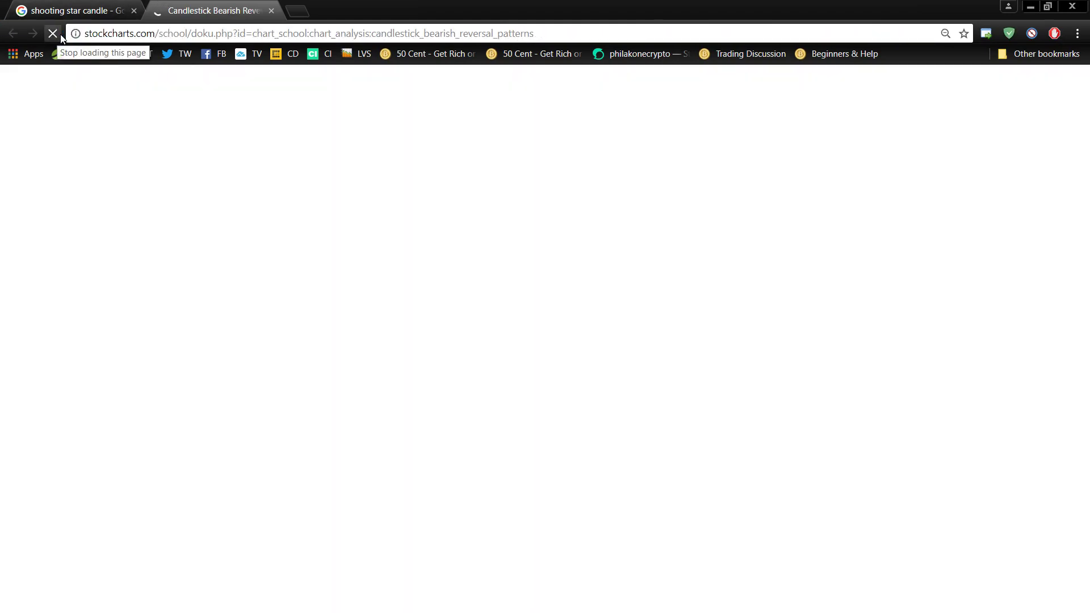
{"action": "left_click", "coordinate": [77, 11]}
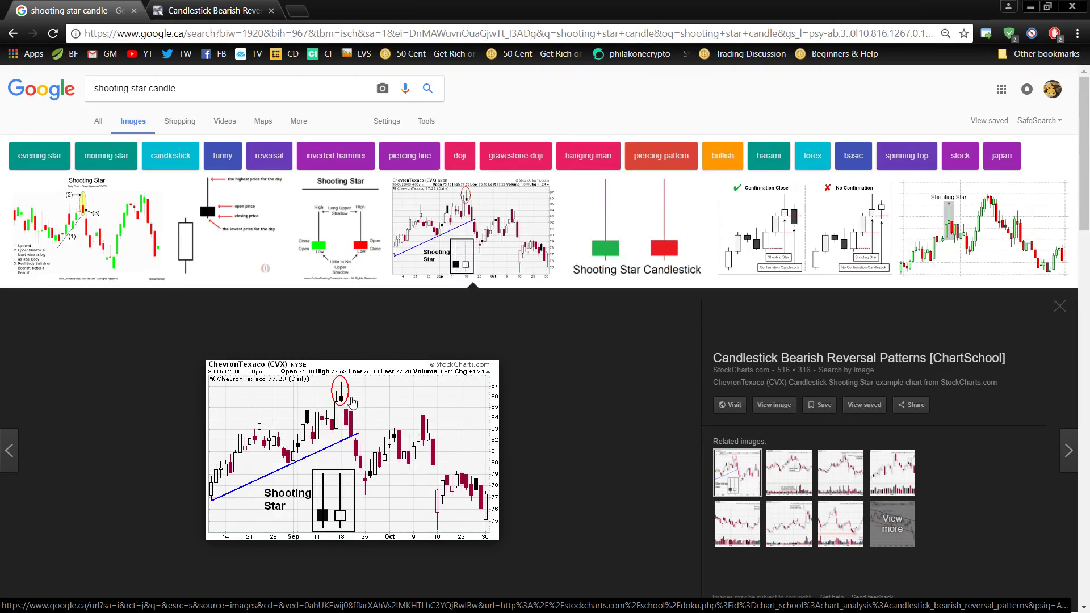
{"action": "left_click", "coordinate": [1074, 7]}
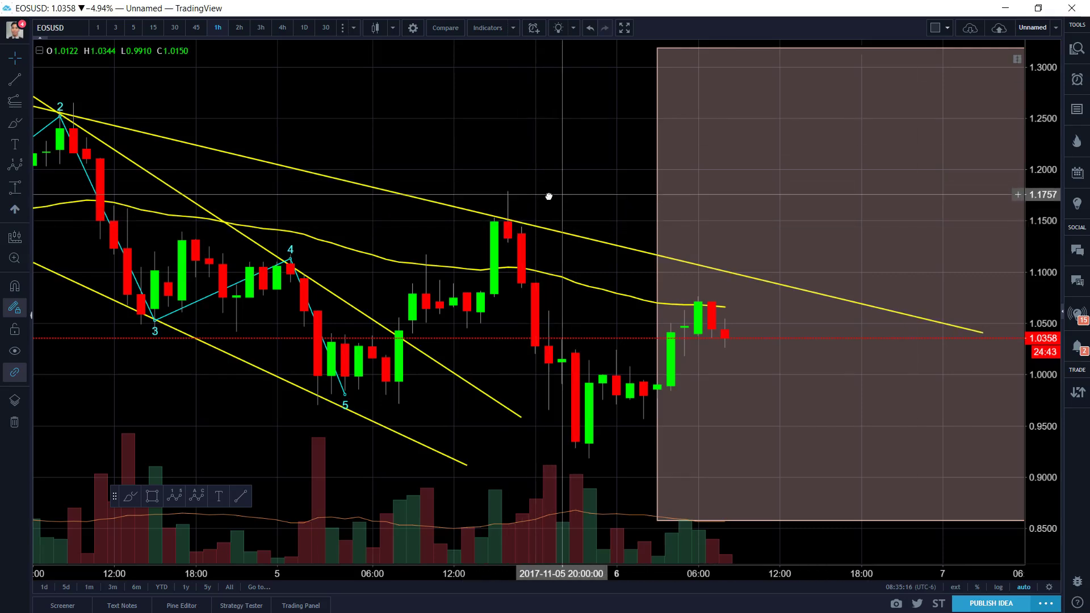
Step: Examine the numbered five-wave decline, its falling trend lines and the 5 November peak at the upper trend line
{"action": "scroll", "coordinate": [549, 195], "scroll_direction": "up", "scroll_amount": 2}
{"action": "scroll", "coordinate": [549, 195], "scroll_direction": "down", "scroll_amount": 1}
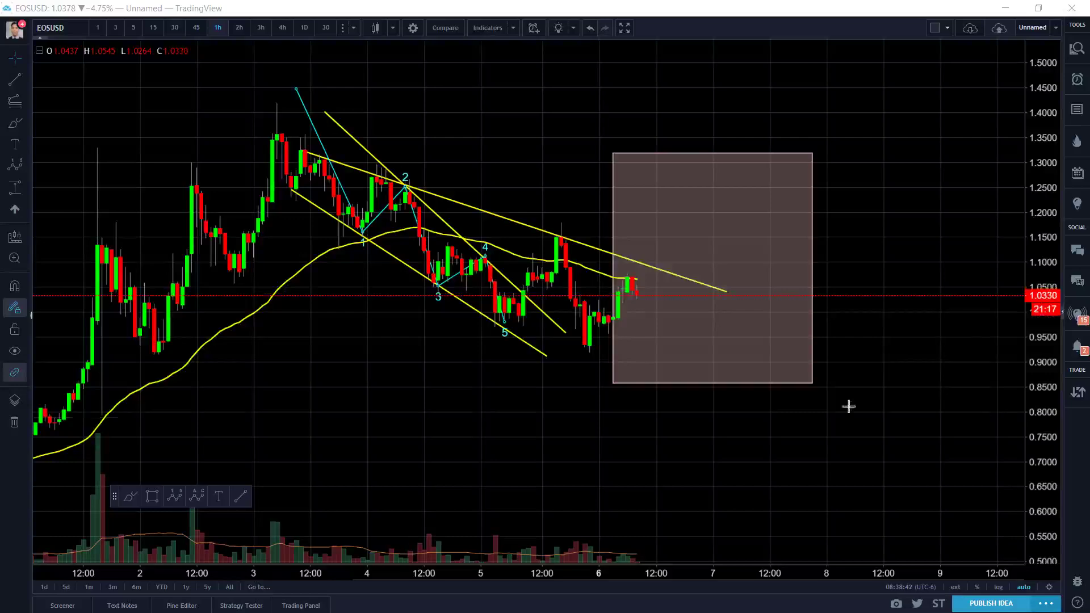
{"action": "left_click_drag", "start_coordinate": [470, 441], "coordinate": [575, 440]}
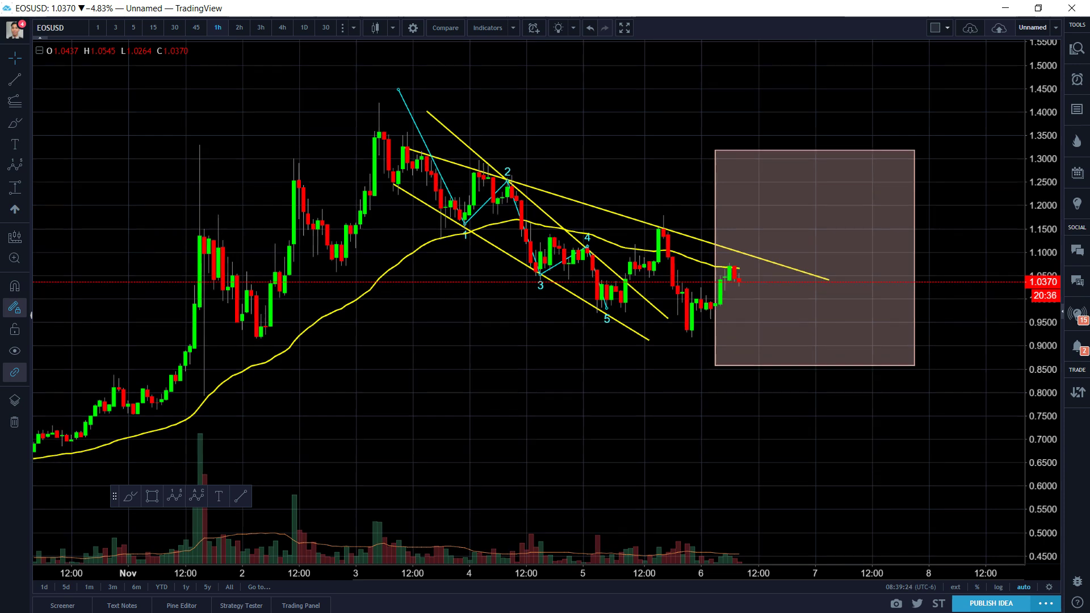
{"action": "scroll", "coordinate": [515, 285], "scroll_direction": "up", "scroll_amount": 5}
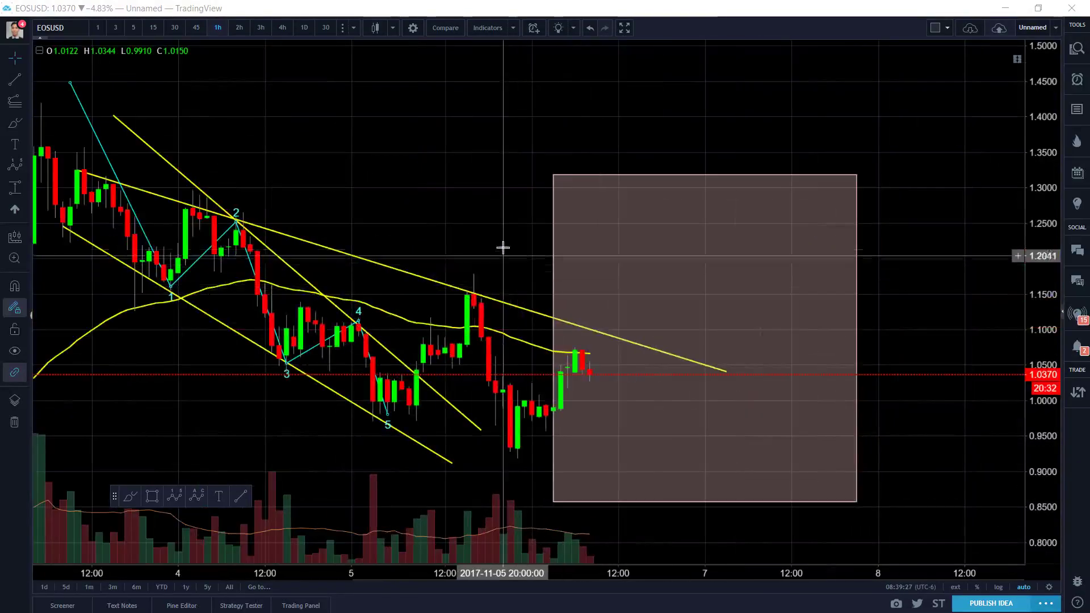
{"action": "left_click_drag", "start_coordinate": [501, 248], "coordinate": [570, 243]}
{"action": "scroll", "coordinate": [570, 243], "scroll_direction": "down", "scroll_amount": 2}
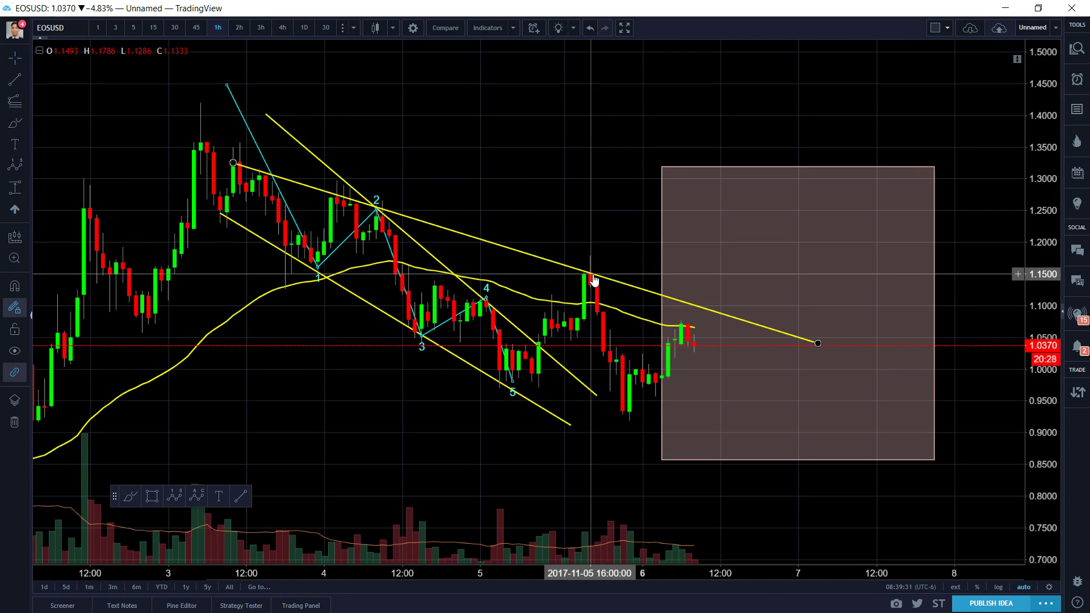
{"action": "scroll", "coordinate": [585, 352], "scroll_direction": "down", "scroll_amount": 2}
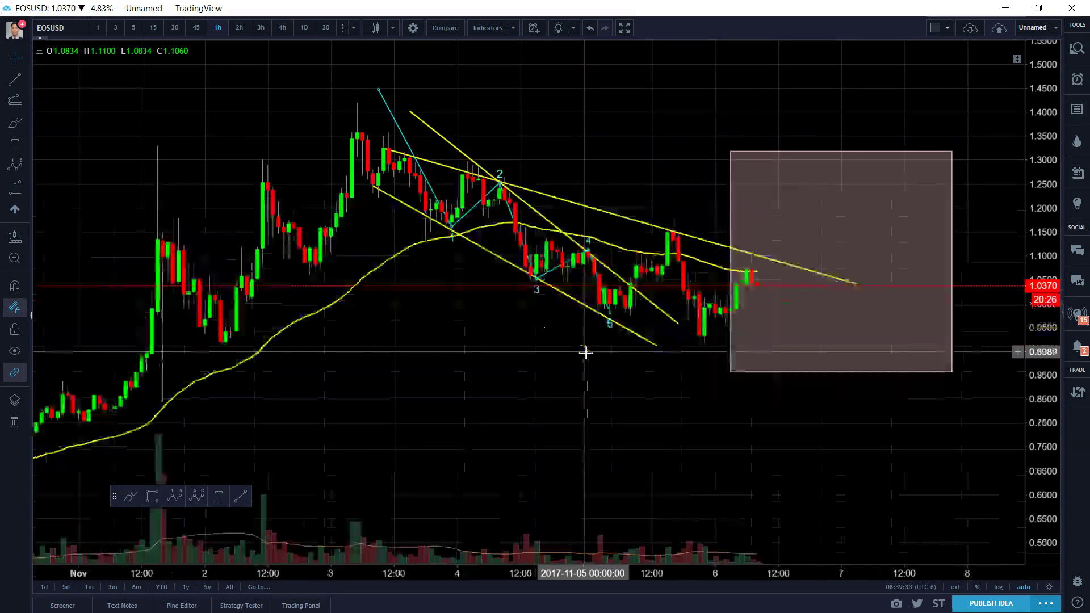
{"action": "scroll", "coordinate": [585, 352], "scroll_direction": "up", "scroll_amount": 4}
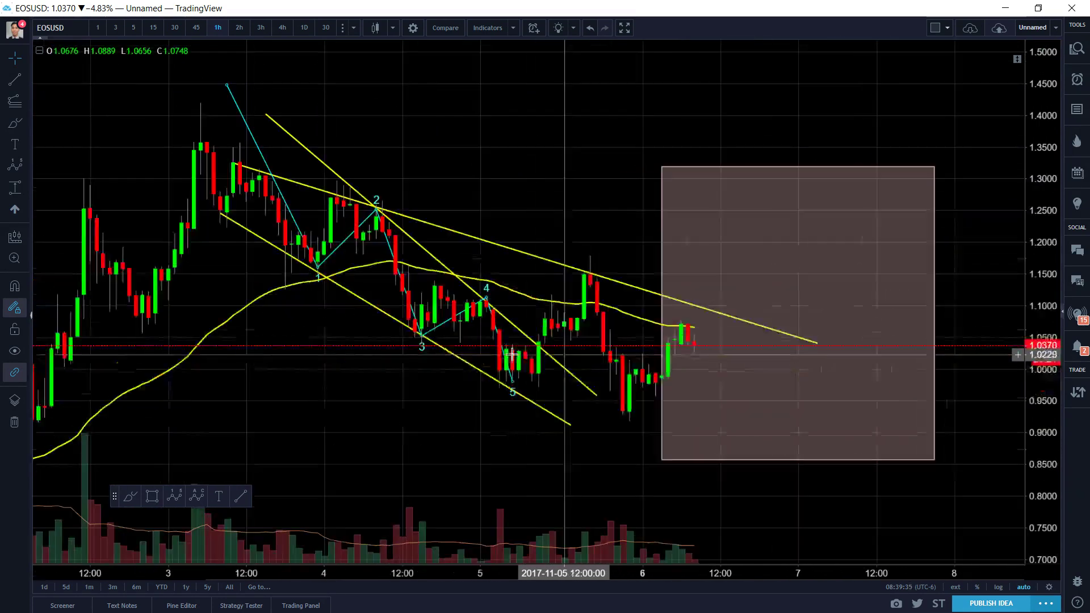
Step: Delete the steep trend line through waves 2 and 4 and the lower trend line under waves 1 and 3
{"action": "left_click", "coordinate": [313, 155]}
{"action": "key", "text": "Delete"}
{"action": "left_click", "coordinate": [251, 233]}
{"action": "key", "text": "Delete"}
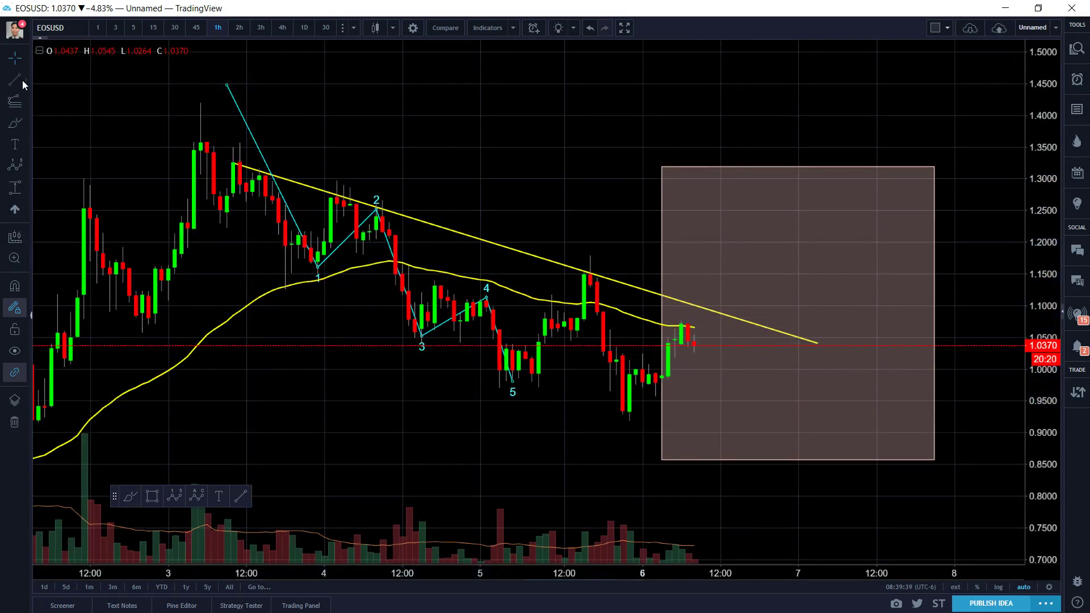
Step: Draw trend lines from the 3 November peak at 1.4167 to the wave 5 low at 0.9772, and up to the 5 November peak at about 1.1795
{"action": "left_click", "coordinate": [22, 82]}
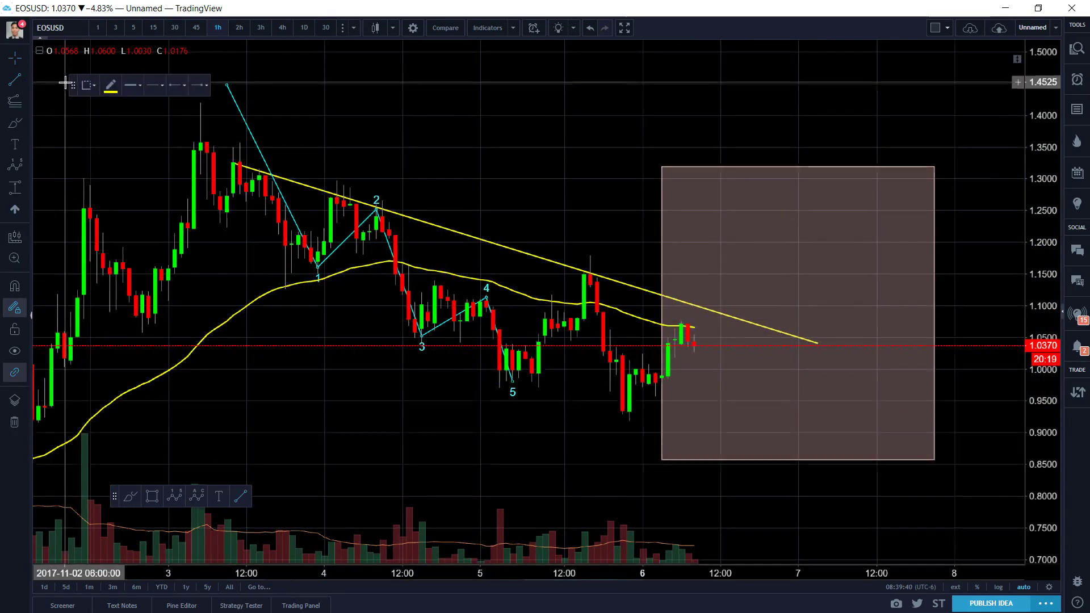
{"action": "left_click", "coordinate": [26, 84]}
{"action": "left_click", "coordinate": [80, 83]}
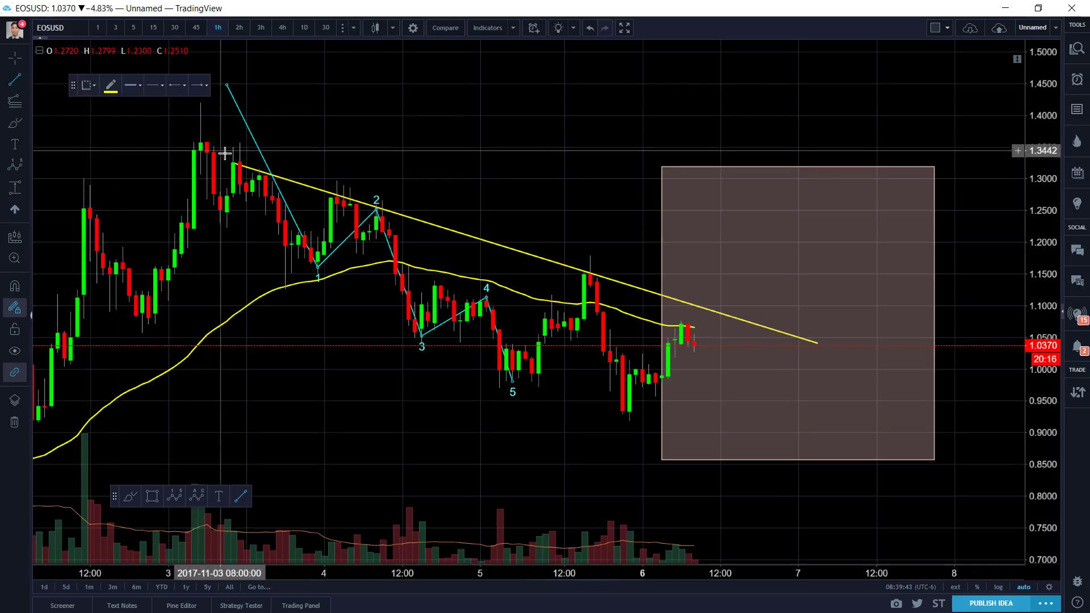
{"action": "left_click", "coordinate": [201, 105]}
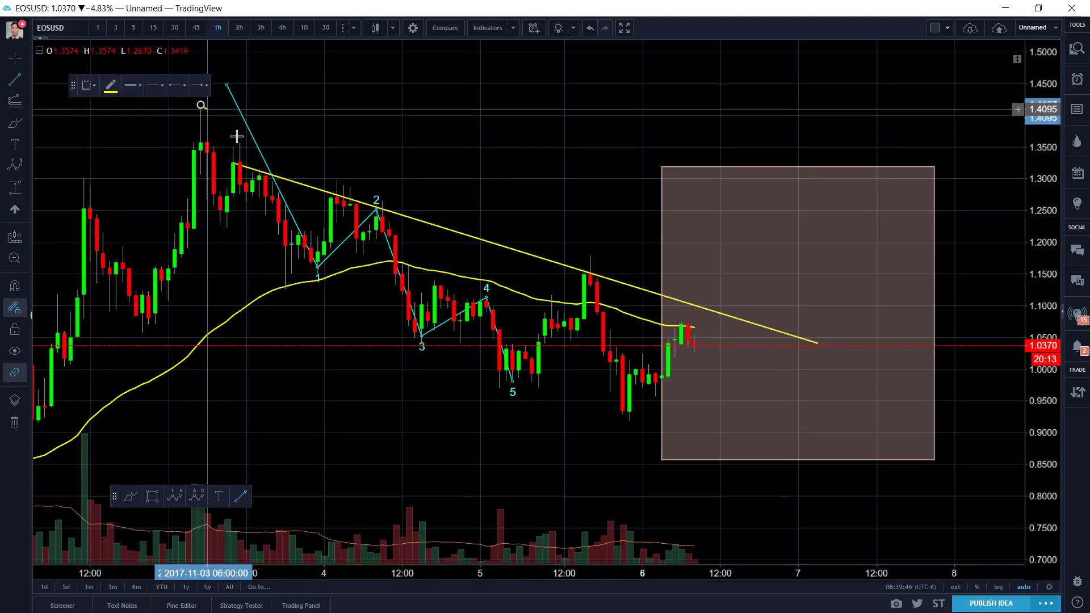
{"action": "left_click", "coordinate": [512, 383]}
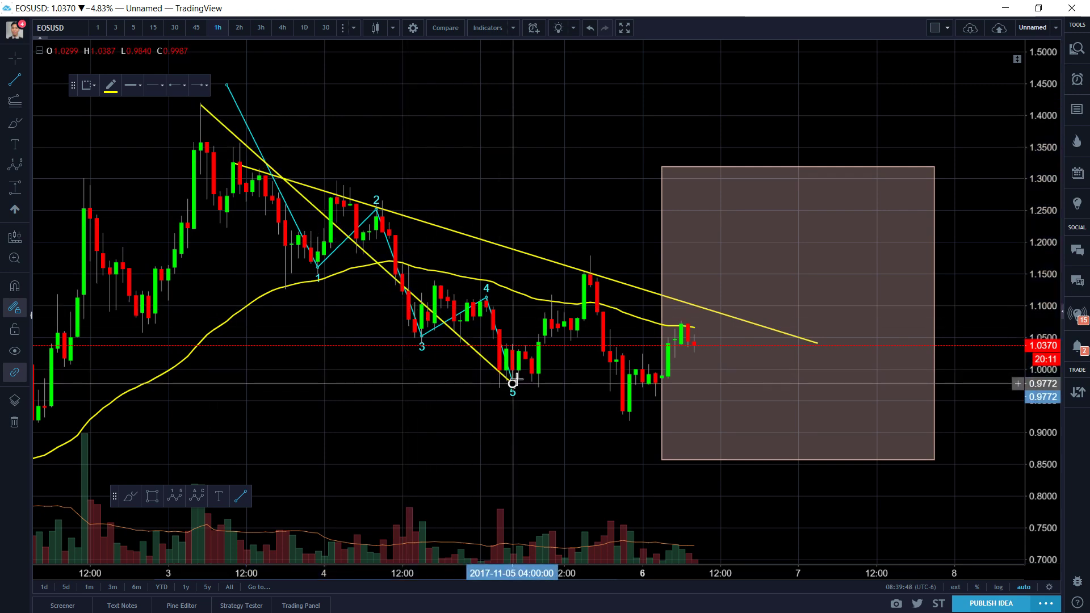
{"action": "left_click", "coordinate": [594, 255]}
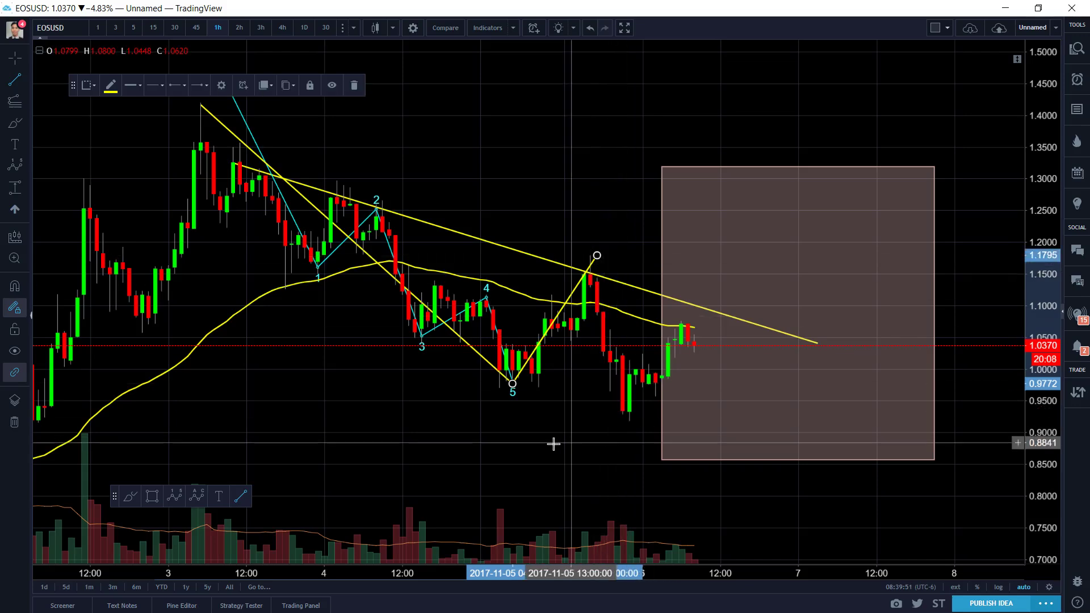
Step: Clone the falling line ending at wave 5 and place the copy from the 5 November peak at 1.1814 down to 0.7422 on 7 November
{"action": "left_click_drag", "start_coordinate": [555, 445], "coordinate": [403, 434]}
{"action": "scroll", "coordinate": [402, 435], "scroll_direction": "down", "scroll_amount": 3}
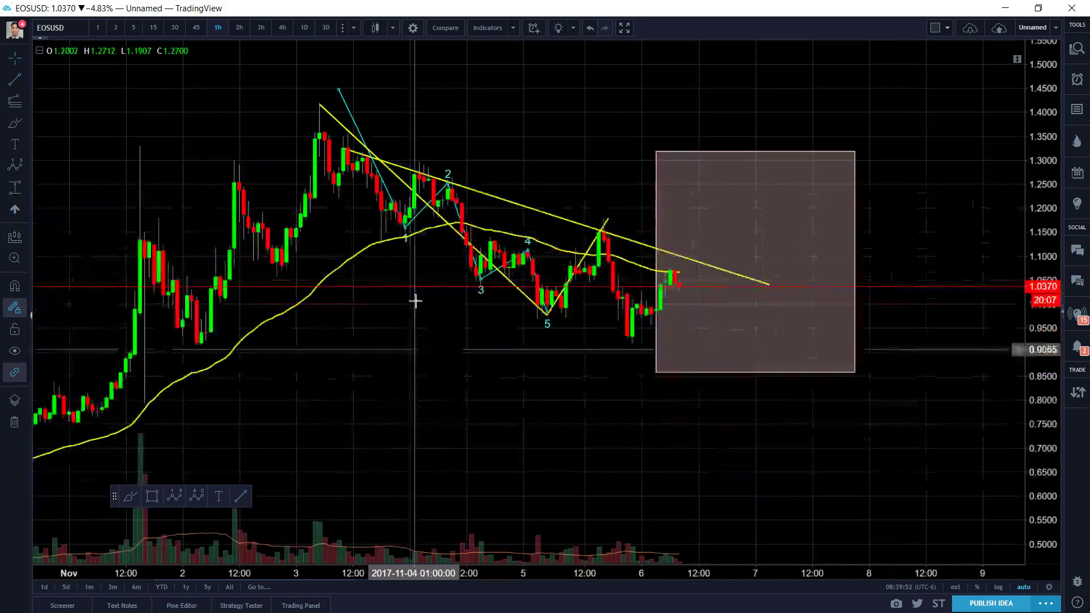
{"action": "right_click", "coordinate": [439, 216]}
{"action": "left_click", "coordinate": [482, 343]}
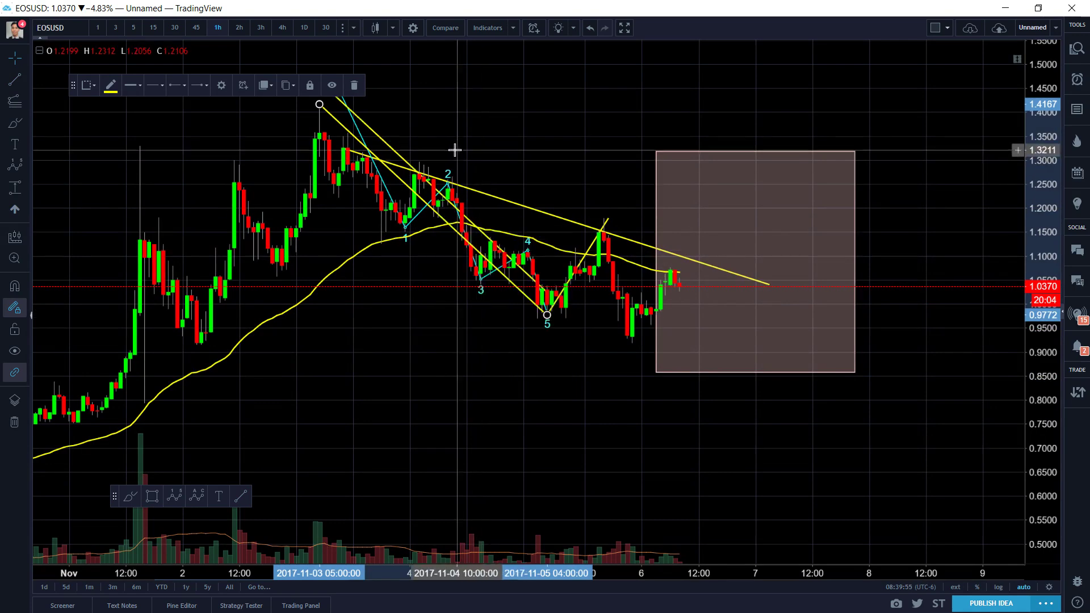
{"action": "mouse_move", "coordinate": [397, 160]}
{"action": "left_mouse_down"}
{"action": "mouse_move", "coordinate": [746, 300]}
{"action": "mouse_move", "coordinate": [679, 292]}
{"action": "left_mouse_up"}
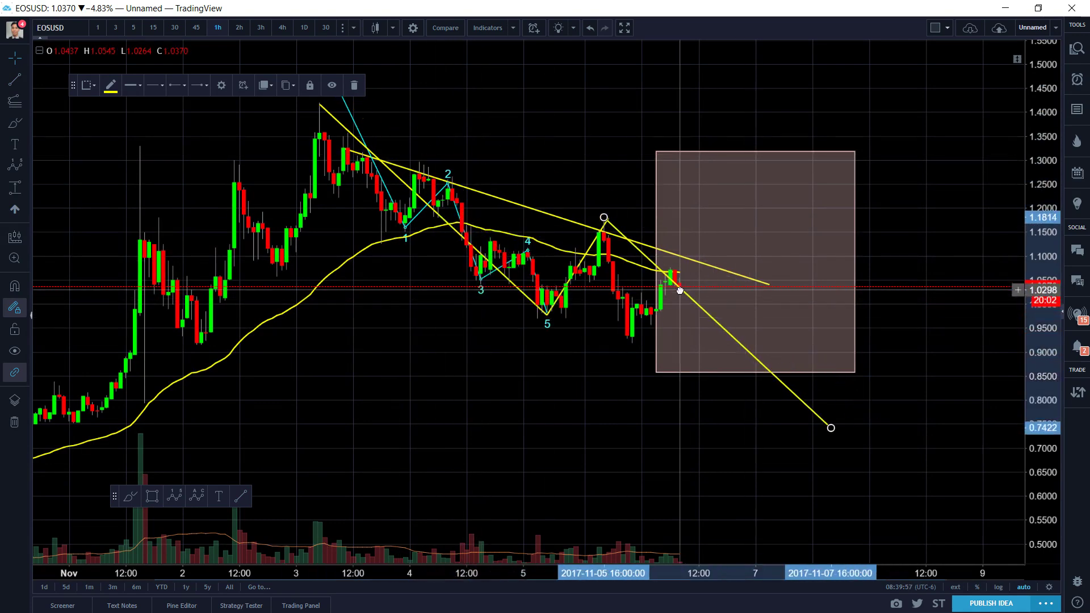
{"action": "left_click", "coordinate": [553, 395]}
{"action": "scroll", "coordinate": [553, 395], "scroll_direction": "down", "scroll_amount": 5}
{"action": "scroll", "coordinate": [553, 394], "scroll_direction": "down", "scroll_amount": 2}
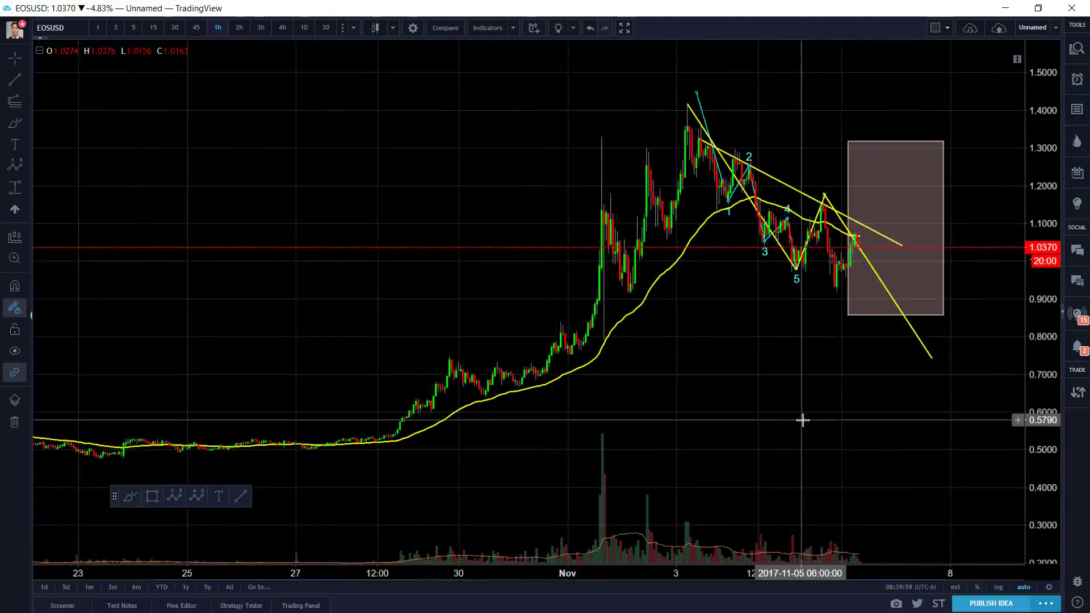
{"action": "left_click_drag", "start_coordinate": [803, 421], "coordinate": [756, 418]}
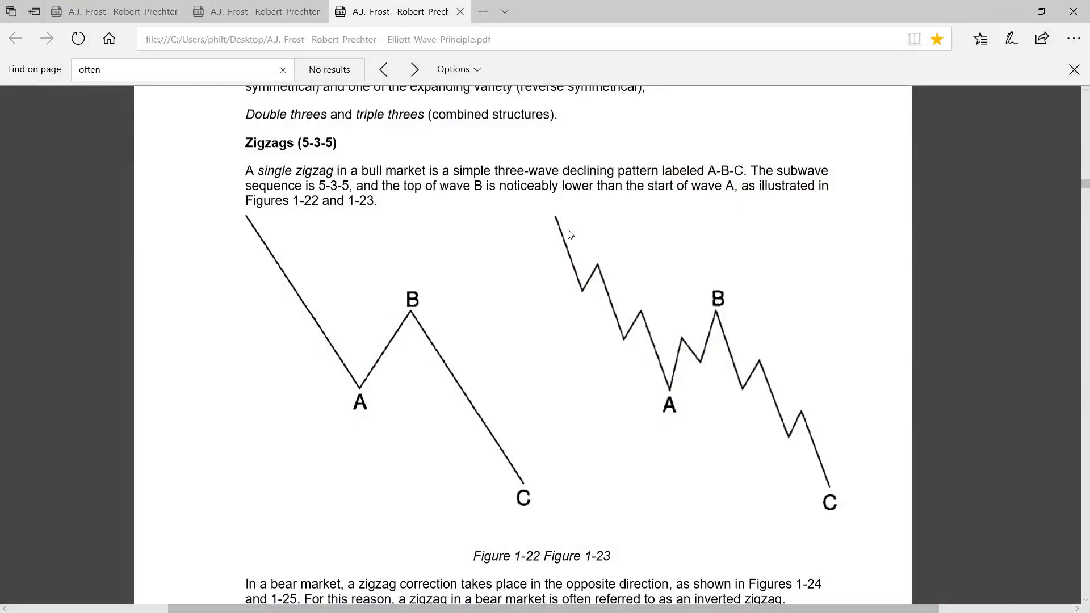
Step: Switch to the Elliott Wave Principle PDF in Edge and browse from the zigzag patterns back to the complete wave cycle diagram in Figure 1
{"action": "scroll", "coordinate": [666, 401], "scroll_direction": "up", "scroll_amount": 20}
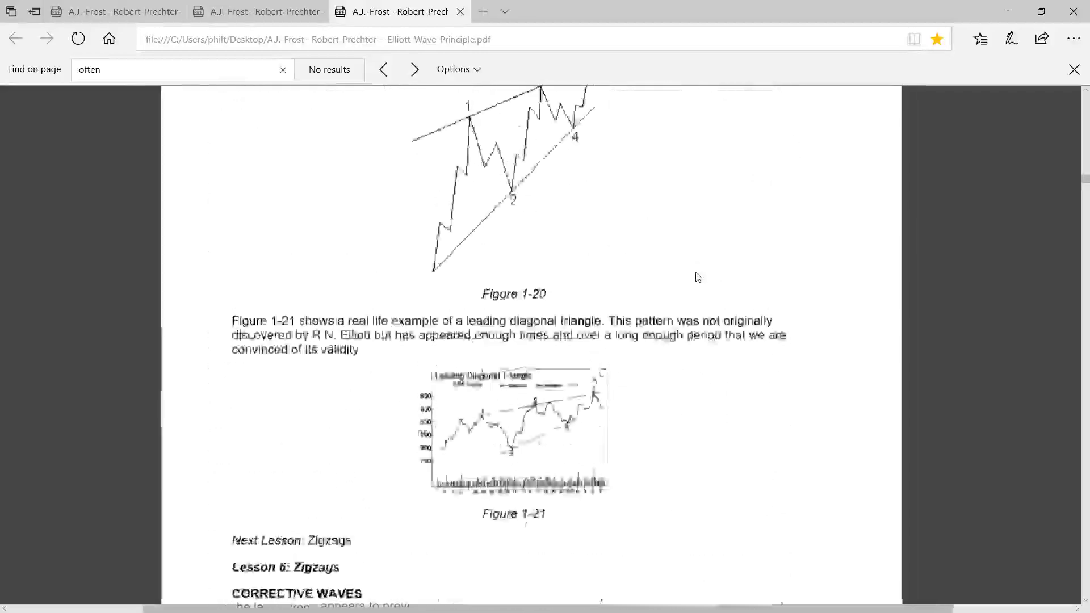
{"action": "left_click_drag", "start_coordinate": [1085, 180], "coordinate": [1082, 161]}
{"action": "scroll", "coordinate": [970, 257], "scroll_direction": "down", "scroll_amount": 12}
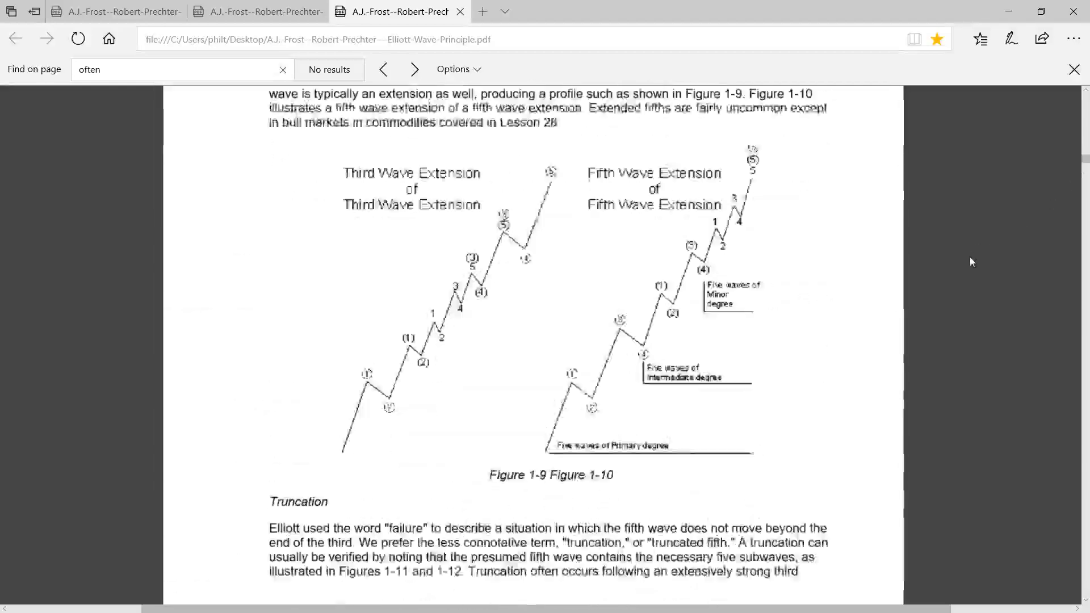
{"action": "scroll", "coordinate": [961, 243], "scroll_direction": "up", "scroll_amount": 15}
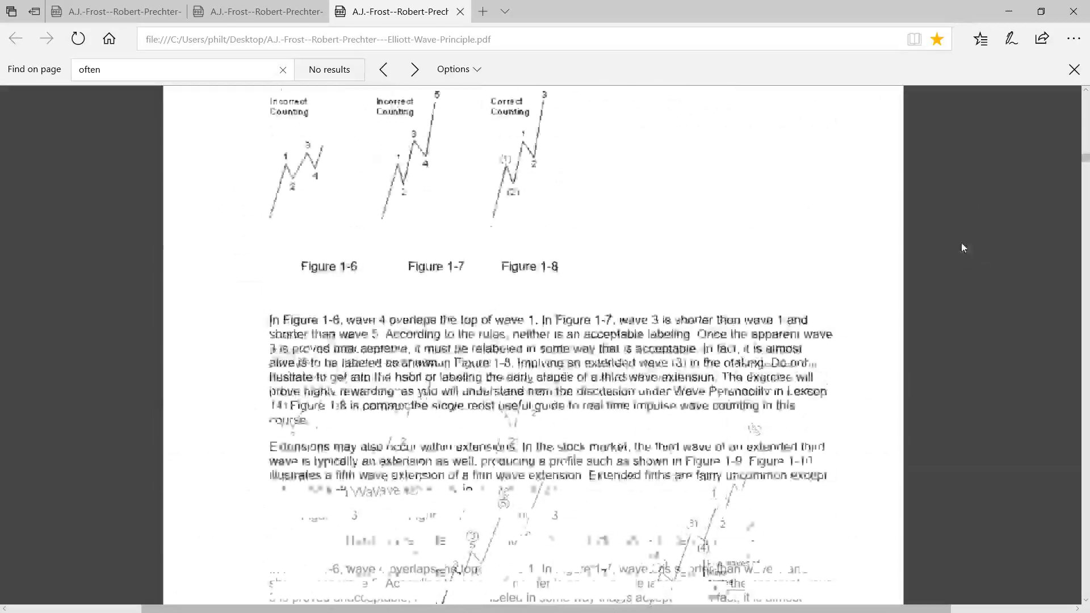
{"action": "scroll", "coordinate": [961, 243], "scroll_direction": "up", "scroll_amount": 15}
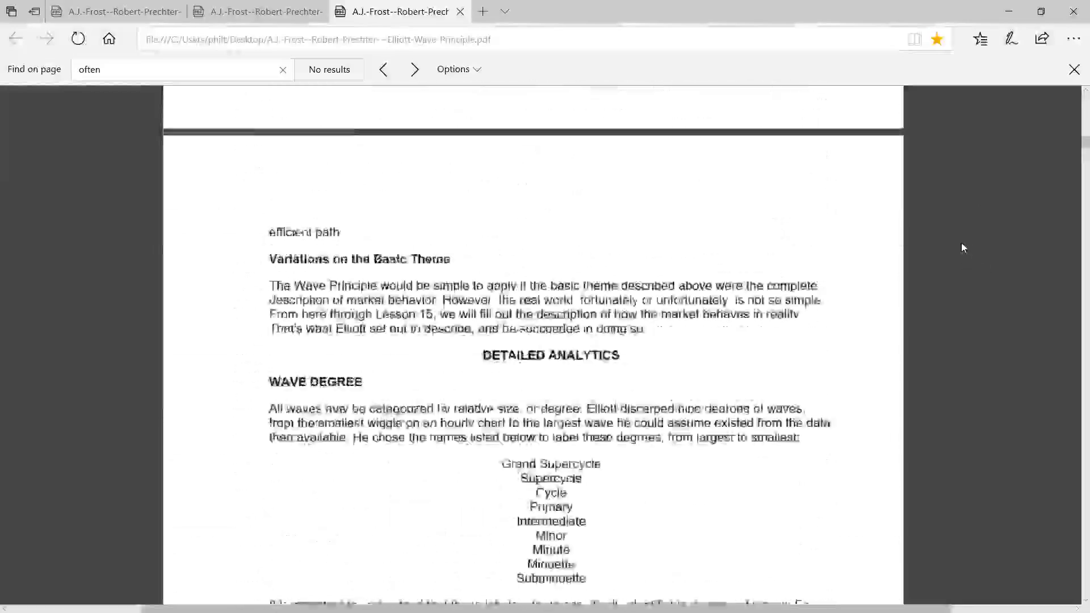
{"action": "scroll", "coordinate": [961, 248], "scroll_direction": "up", "scroll_amount": 15}
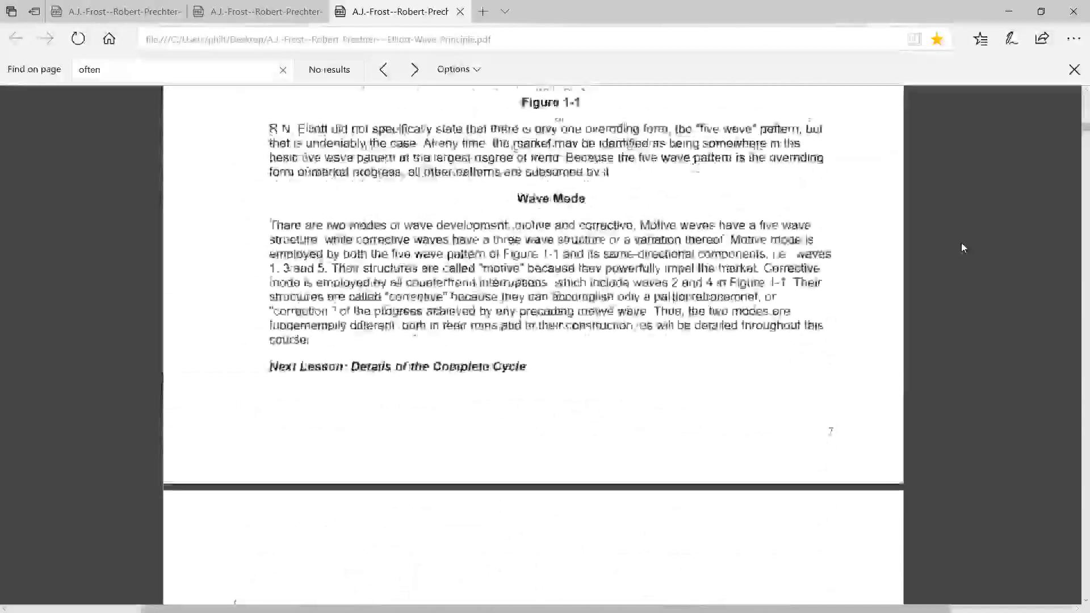
{"action": "scroll", "coordinate": [964, 248], "scroll_direction": "up", "scroll_amount": 15}
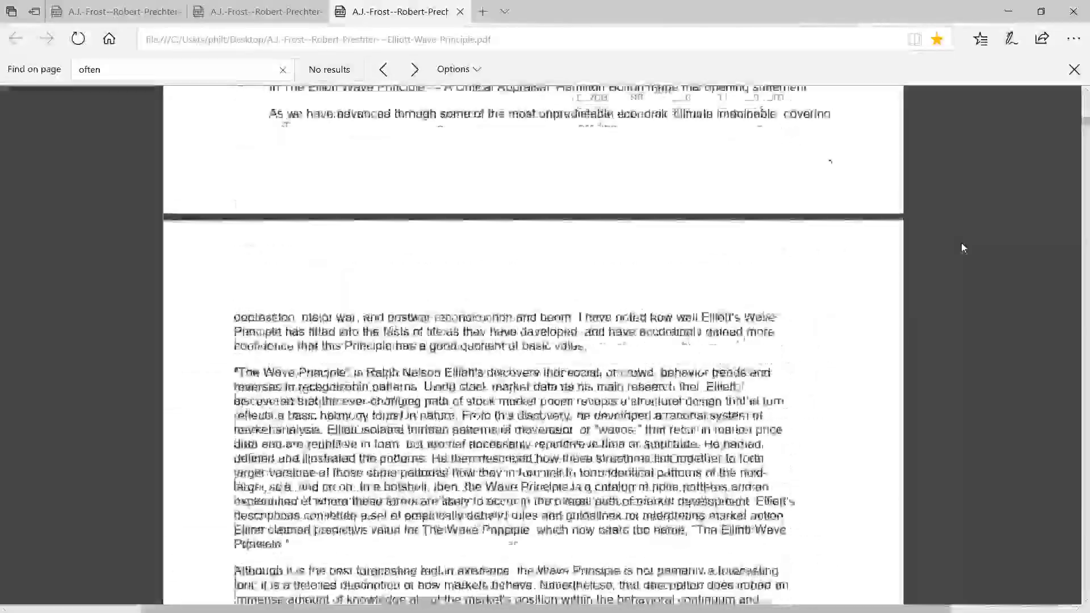
{"action": "scroll", "coordinate": [961, 248], "scroll_direction": "up", "scroll_amount": 15}
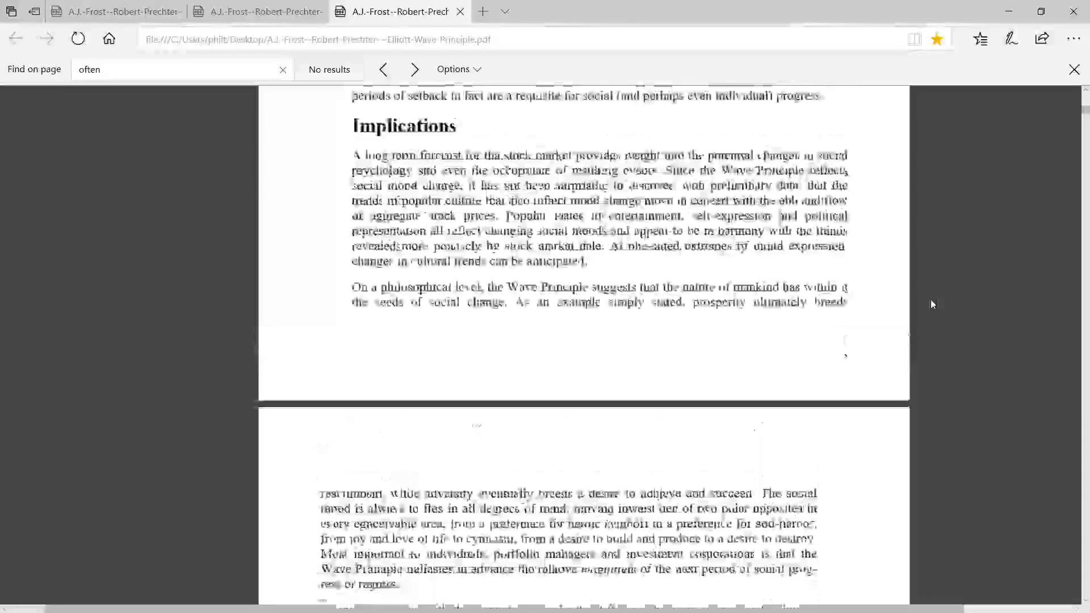
{"action": "scroll", "coordinate": [934, 306], "scroll_direction": "up", "scroll_amount": 9}
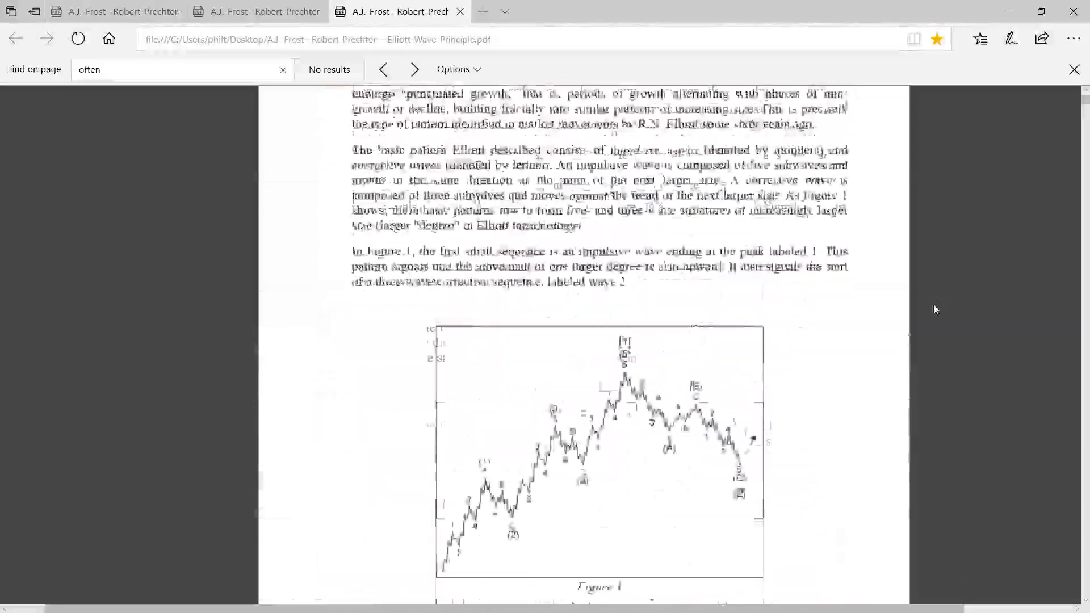
{"action": "scroll", "coordinate": [933, 307], "scroll_direction": "down", "scroll_amount": 2}
{"action": "scroll", "coordinate": [720, 383], "scroll_direction": "up", "scroll_amount": 2}
{"action": "scroll", "coordinate": [640, 390], "scroll_direction": "up", "scroll_amount": 2}
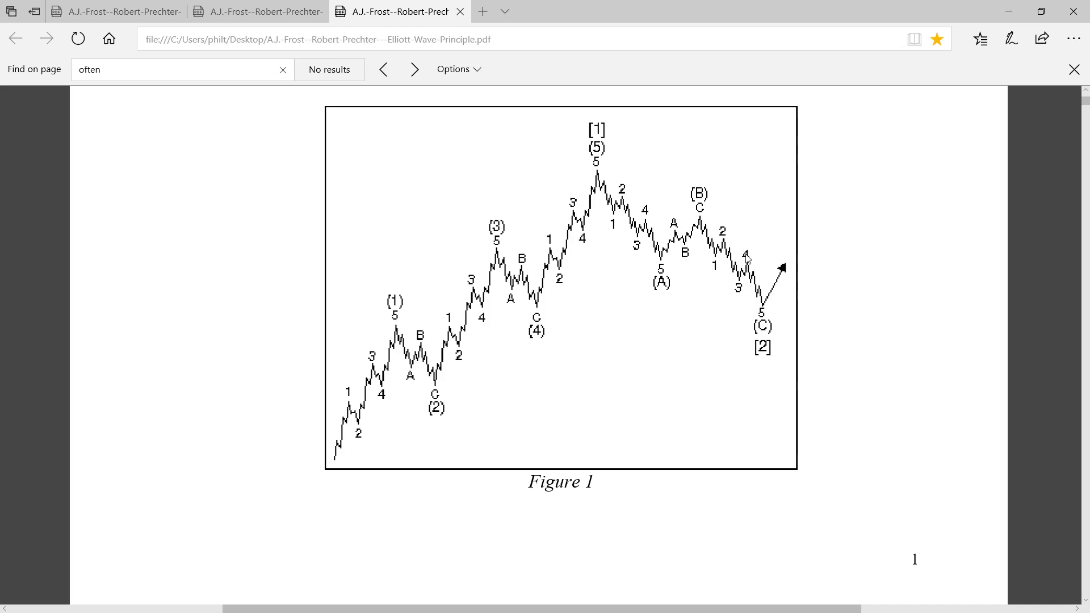
Step: Return to the EOSUSD chart and draw an a-b-c correction from the wave 5 low at 0.9802 via about 1.1210 and 1.0422 to the 5 November peak
{"action": "left_click", "coordinate": [1065, 5]}
{"action": "left_click", "coordinate": [502, 356]}
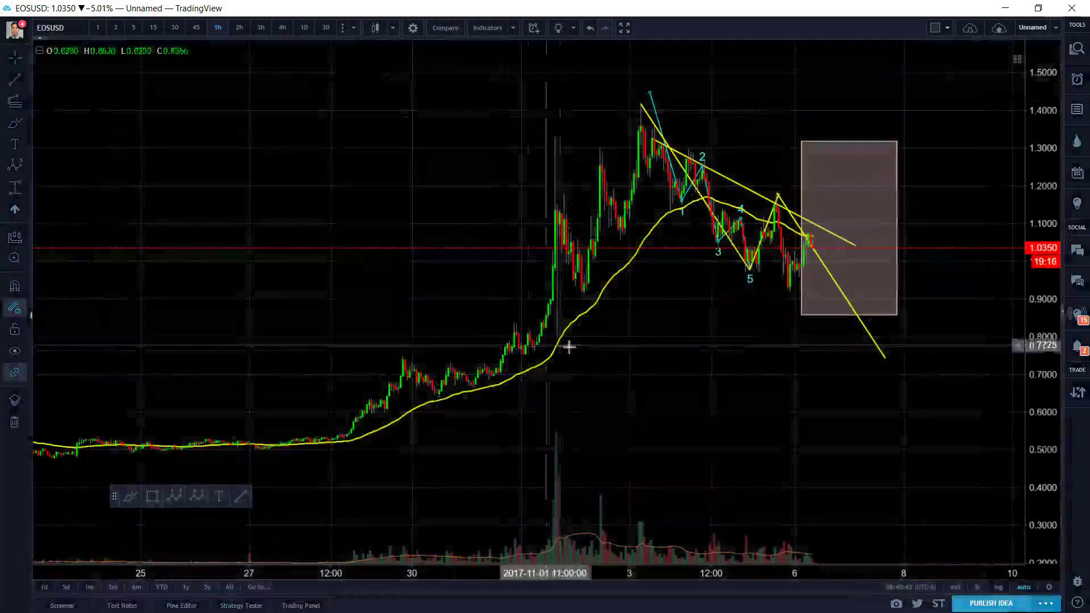
{"action": "scroll", "coordinate": [709, 334], "scroll_direction": "up", "scroll_amount": 3}
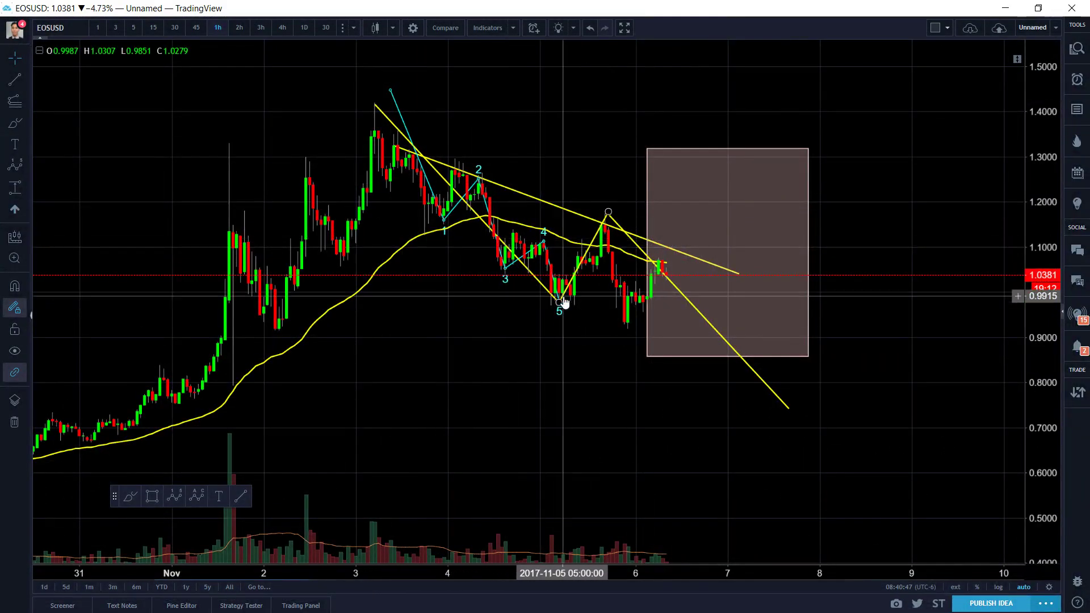
{"action": "scroll", "coordinate": [488, 363], "scroll_direction": "up", "scroll_amount": 2}
{"action": "left_click_drag", "start_coordinate": [438, 406], "coordinate": [511, 391]}
{"action": "scroll", "coordinate": [505, 392], "scroll_direction": "up", "scroll_amount": 1}
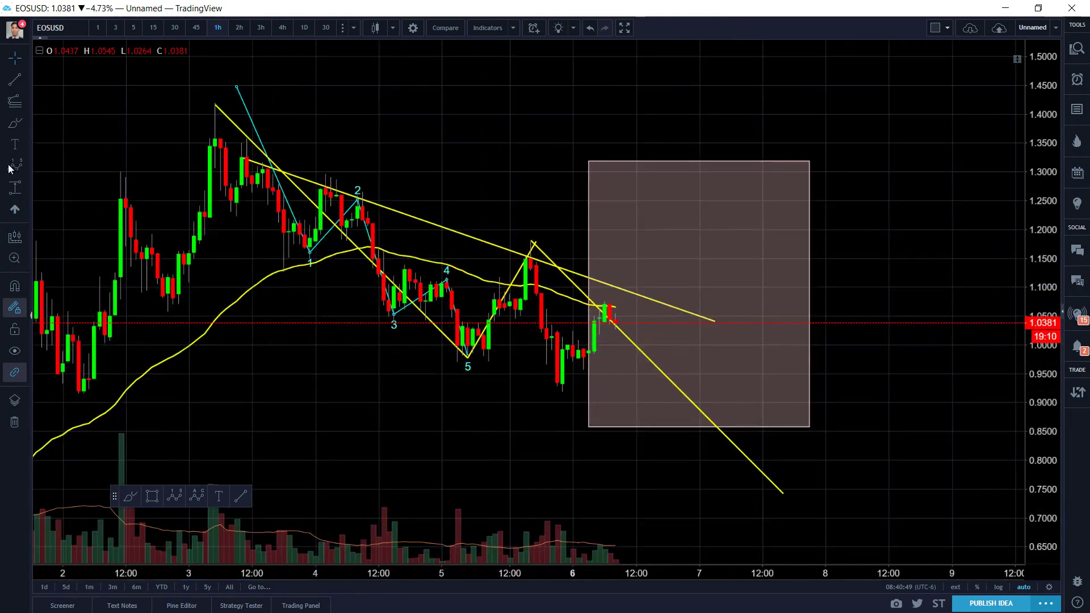
{"action": "left_click", "coordinate": [197, 496]}
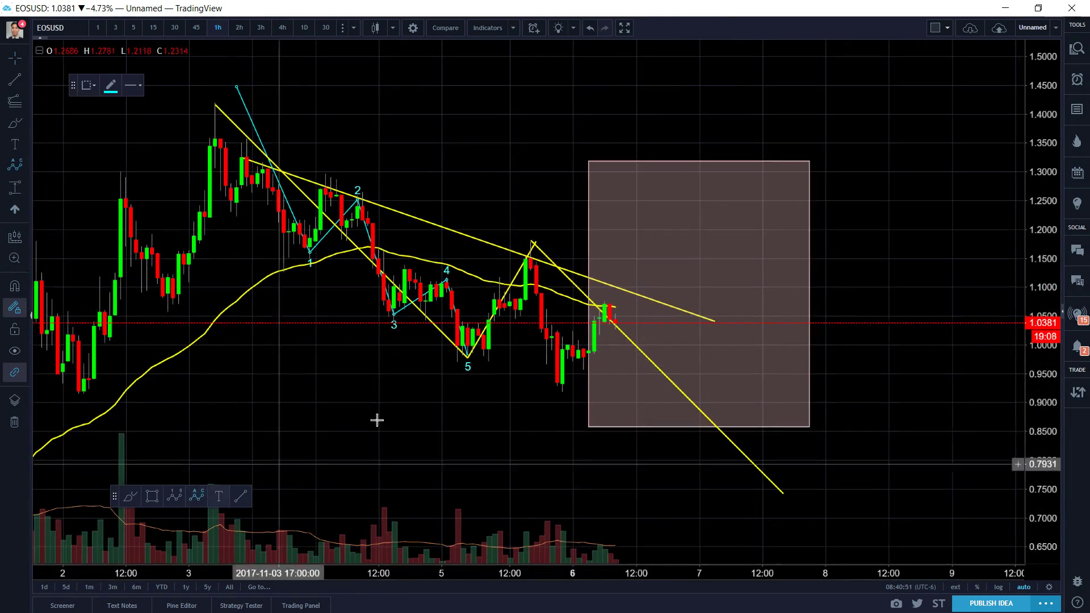
{"action": "left_click", "coordinate": [468, 356]}
{"action": "left_click", "coordinate": [495, 276]}
{"action": "left_click", "coordinate": [516, 321]}
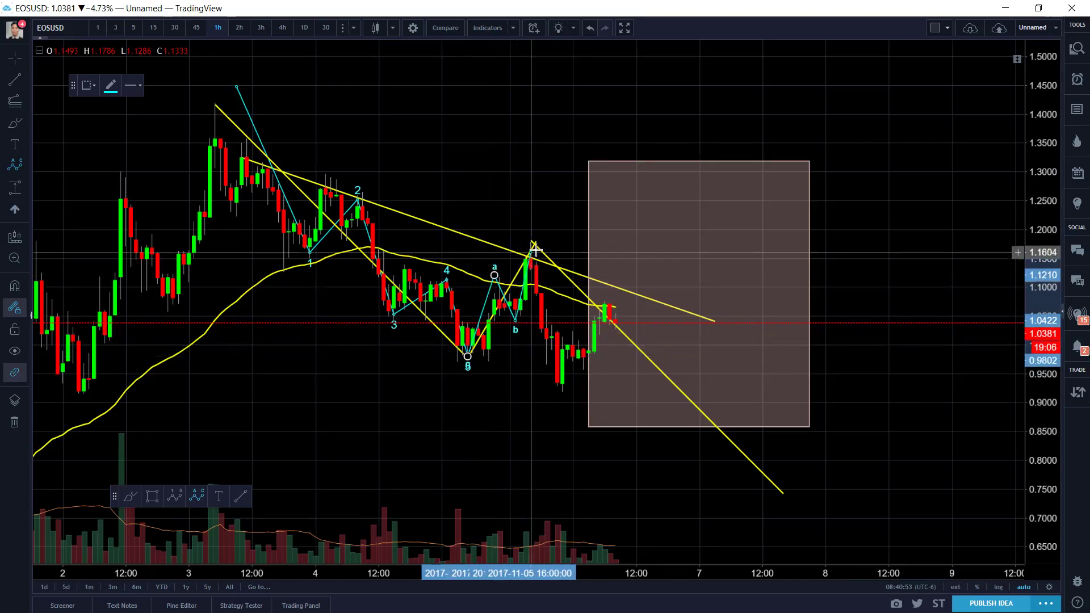
{"action": "left_click", "coordinate": [534, 243]}
{"action": "left_click_drag", "start_coordinate": [518, 445], "coordinate": [501, 438]}
{"action": "scroll", "coordinate": [501, 439], "scroll_direction": "down", "scroll_amount": 1}
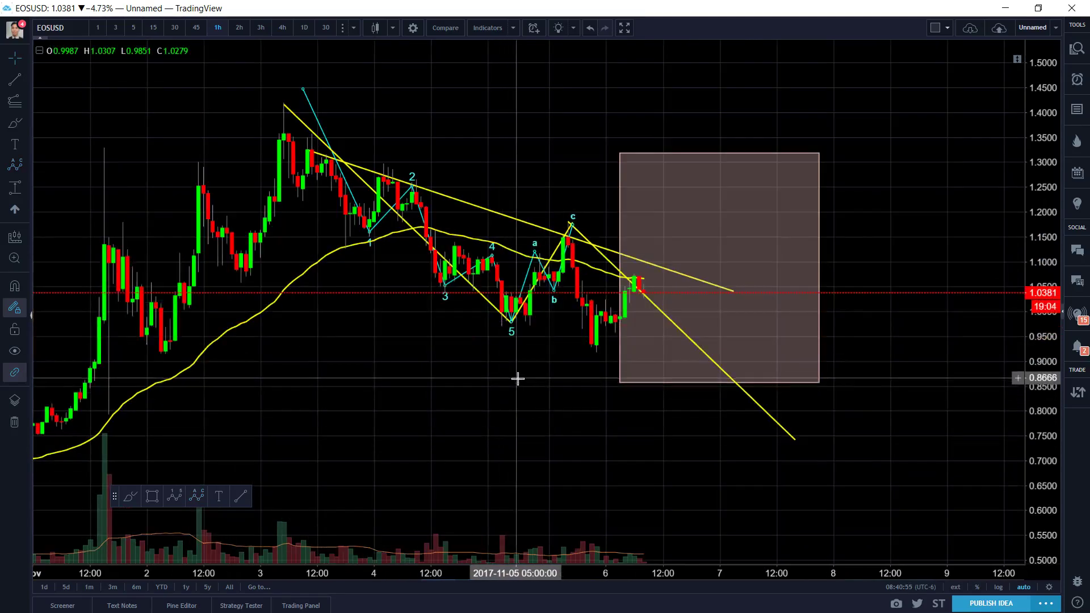
Step: Draw a falling five-wave count from the 5 November peak at about 1.1683 through 0.9154, 1.0721, 0.7984 and 0.9192 to 0.7682 on 7 November
{"action": "scroll", "coordinate": [518, 379], "scroll_direction": "up", "scroll_amount": 1}
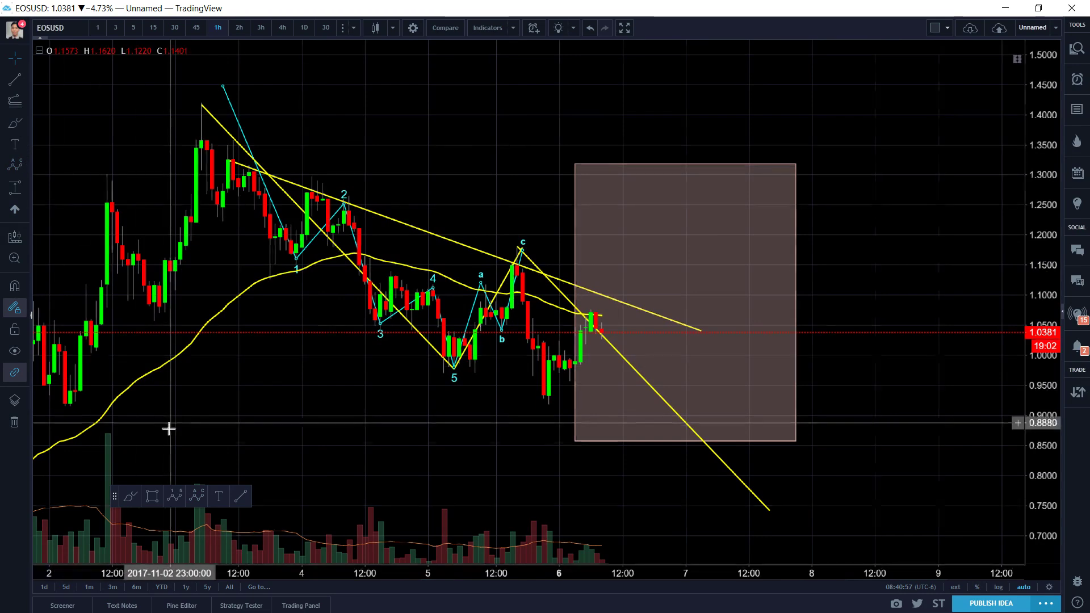
{"action": "left_click", "coordinate": [174, 496]}
{"action": "left_click", "coordinate": [516, 254]}
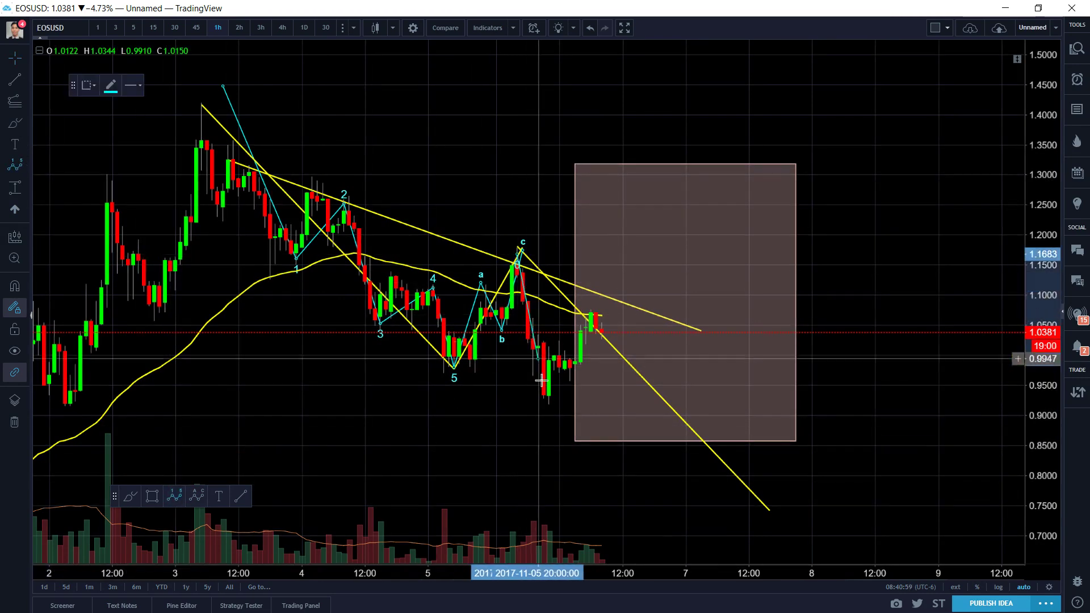
{"action": "left_click", "coordinate": [543, 407]}
{"action": "left_click", "coordinate": [596, 313]}
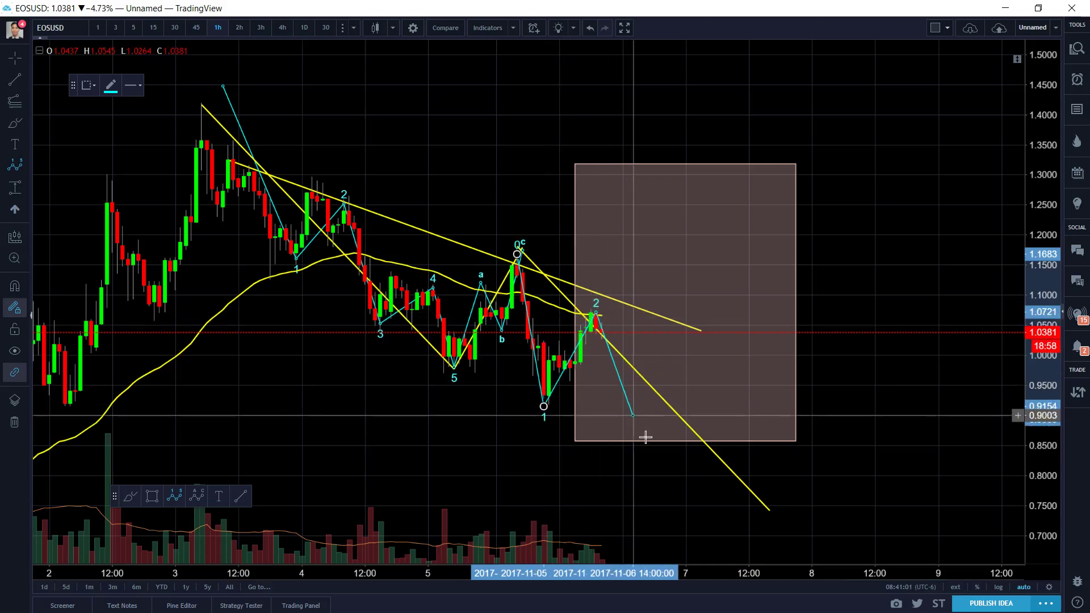
{"action": "left_click", "coordinate": [643, 477]}
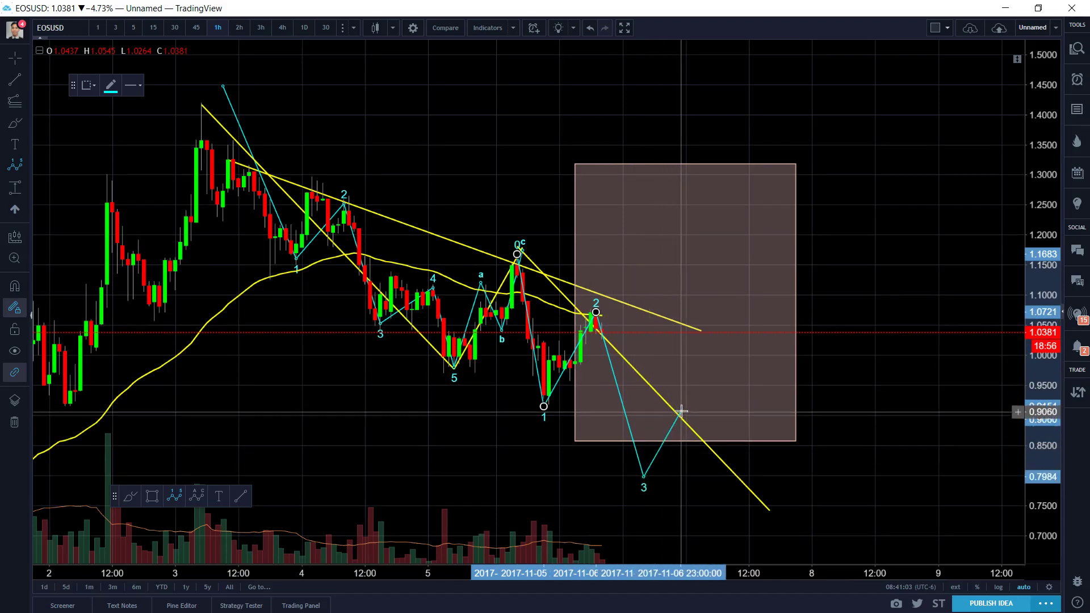
{"action": "left_click", "coordinate": [690, 404]}
{"action": "left_click", "coordinate": [743, 495]}
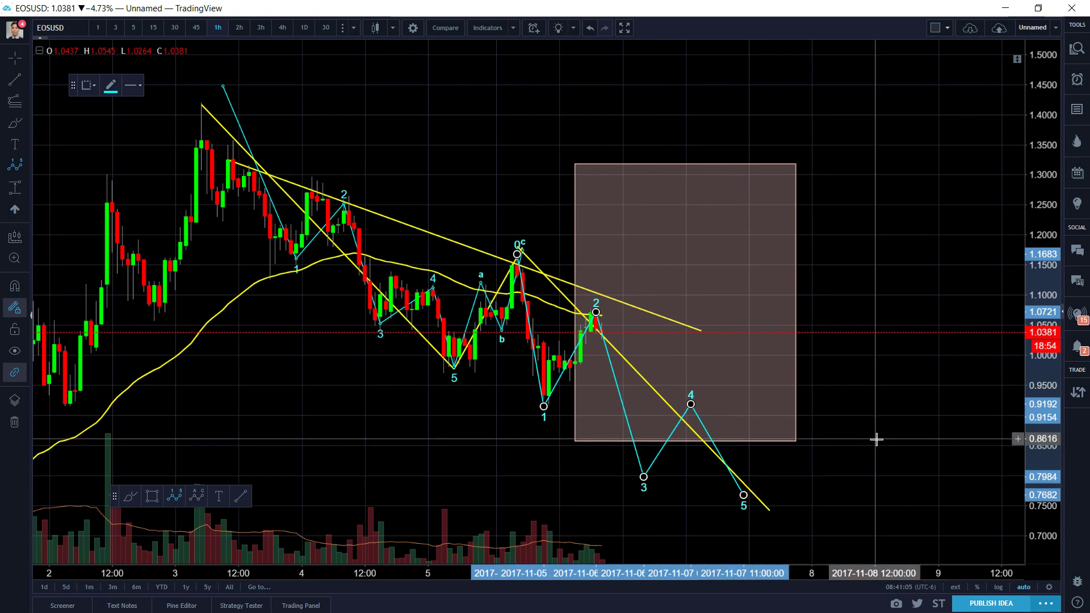
{"action": "left_click", "coordinate": [876, 440]}
{"action": "scroll", "coordinate": [875, 440], "scroll_direction": "down", "scroll_amount": 3}
{"action": "scroll", "coordinate": [607, 329], "scroll_direction": "up", "scroll_amount": 2}
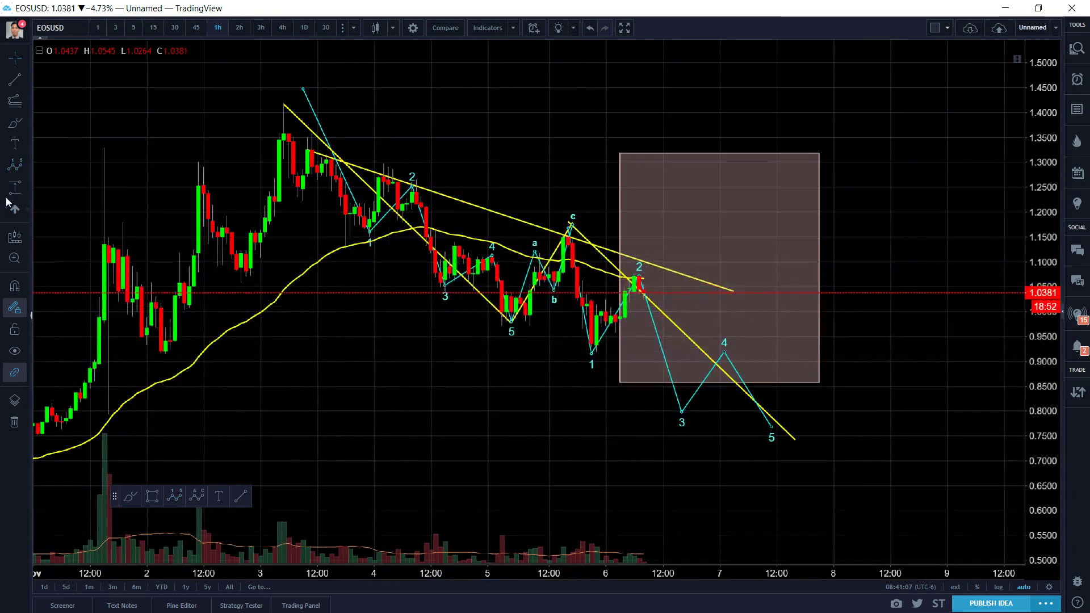
Step: Add text labels A below the first wave 5 low, B above the 5 November peak and C below the end of the projected decline
{"action": "left_click", "coordinate": [15, 145]}
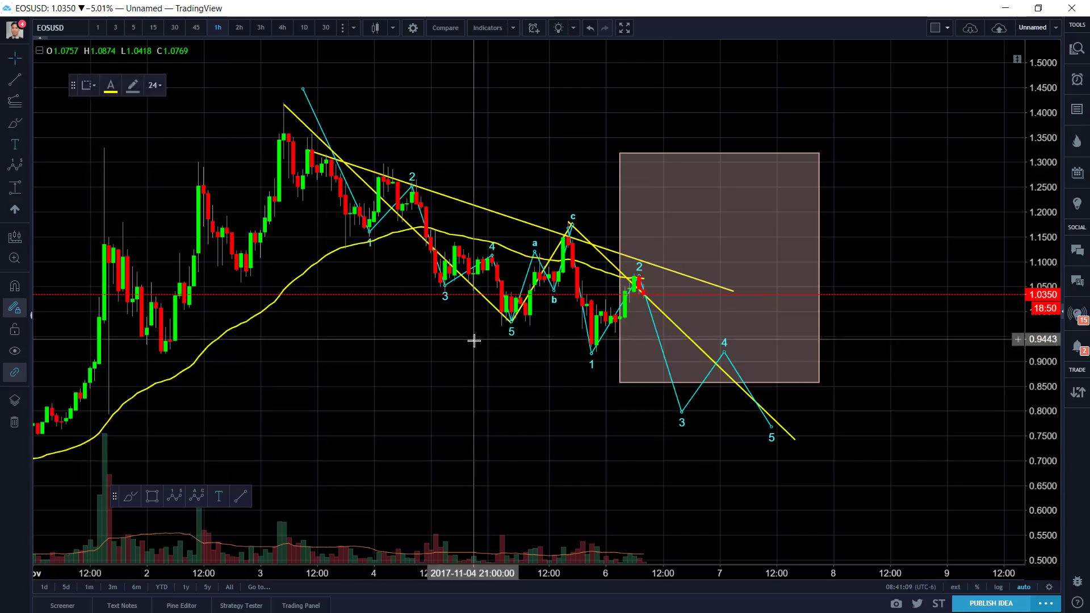
{"action": "left_click", "coordinate": [505, 349]}
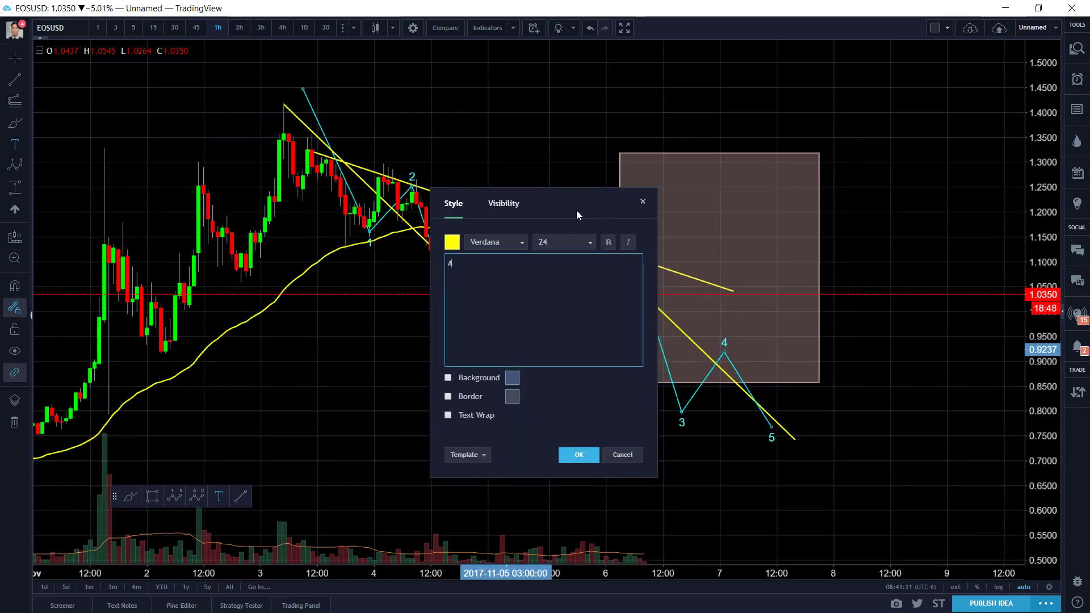
{"action": "left_click_drag", "start_coordinate": [577, 210], "coordinate": [376, 228]}
{"action": "left_click", "coordinate": [380, 473]}
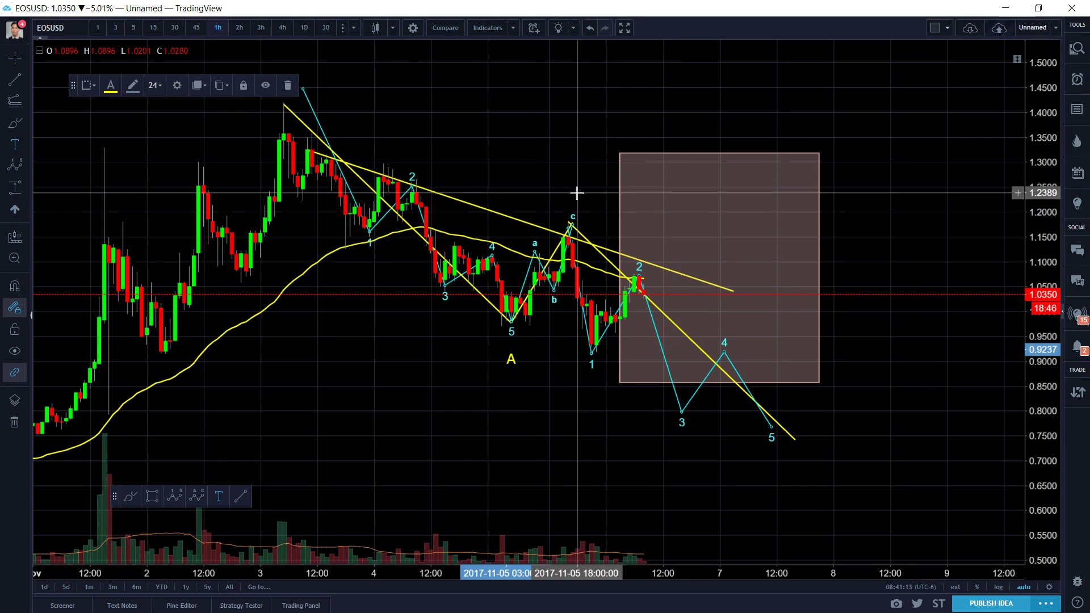
{"action": "left_click", "coordinate": [576, 191]}
{"action": "type", "text": "B"}
{"action": "left_click", "coordinate": [572, 455]}
{"action": "left_click", "coordinate": [805, 460]}
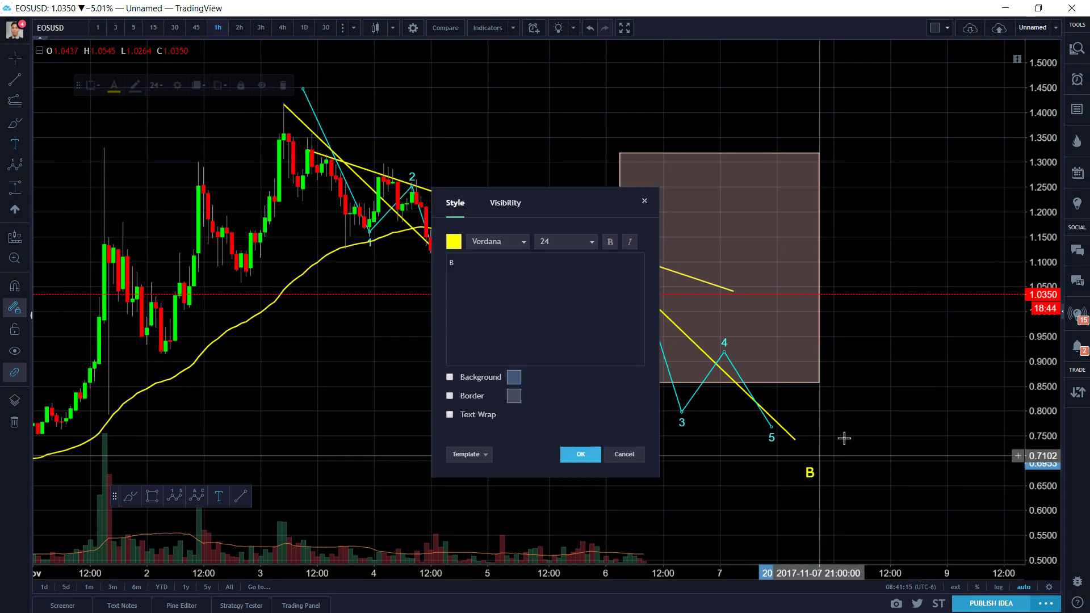
{"action": "type", "text": "C"}
{"action": "left_click", "coordinate": [580, 454]}
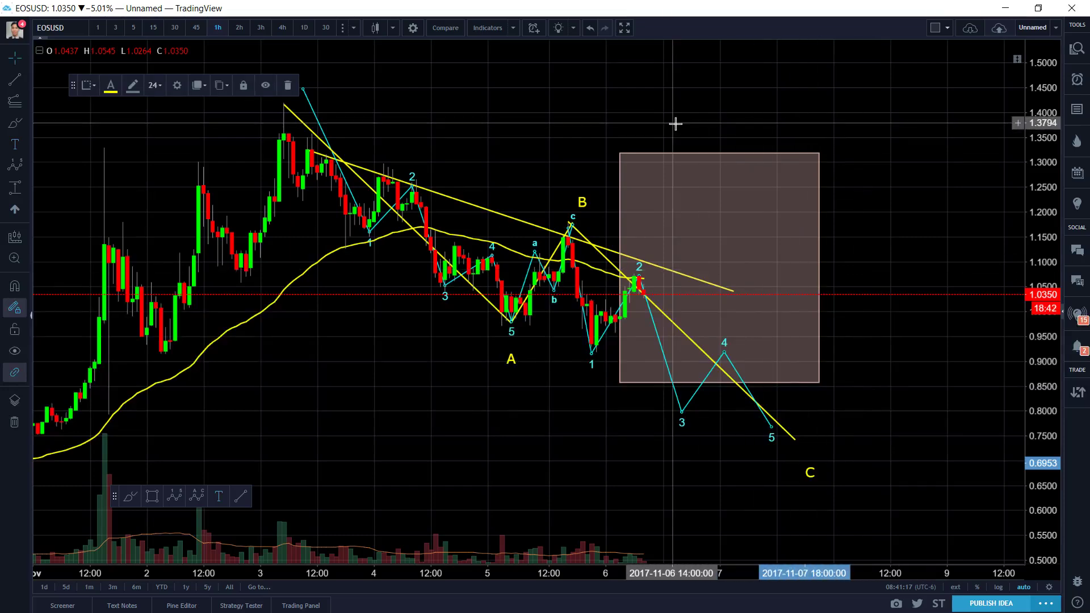
Step: Draw a small a-b-c correction from the projected count's wave 1 low via about 1.0296 and 0.9522 to its wave 2 high
{"action": "scroll", "coordinate": [635, 161], "scroll_direction": "up", "scroll_amount": 2}
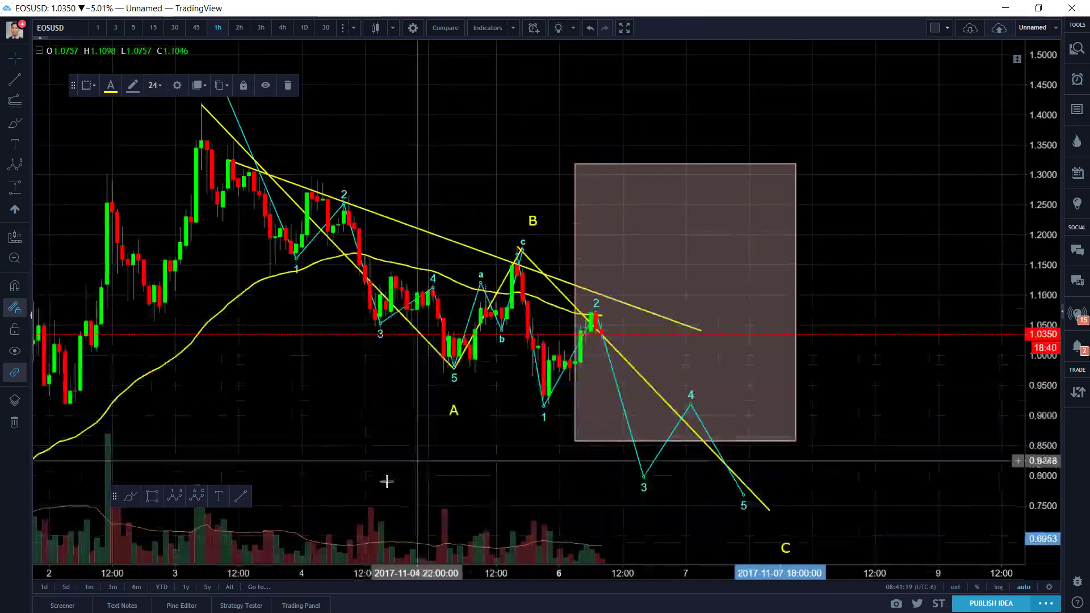
{"action": "left_click", "coordinate": [196, 497]}
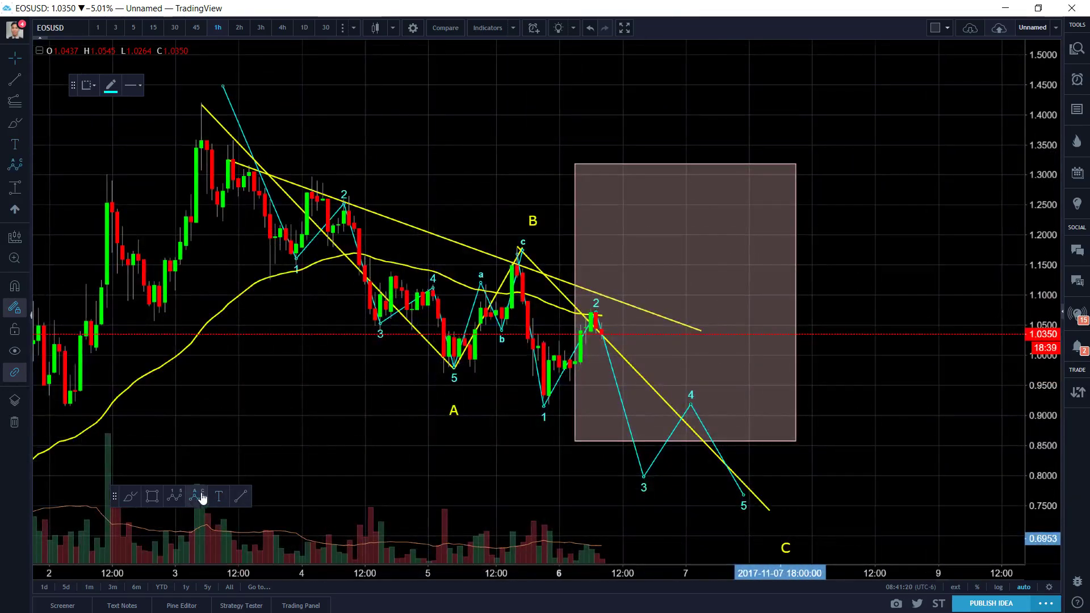
{"action": "left_click", "coordinate": [543, 407]}
{"action": "left_click", "coordinate": [559, 338]}
{"action": "left_click", "coordinate": [570, 384]}
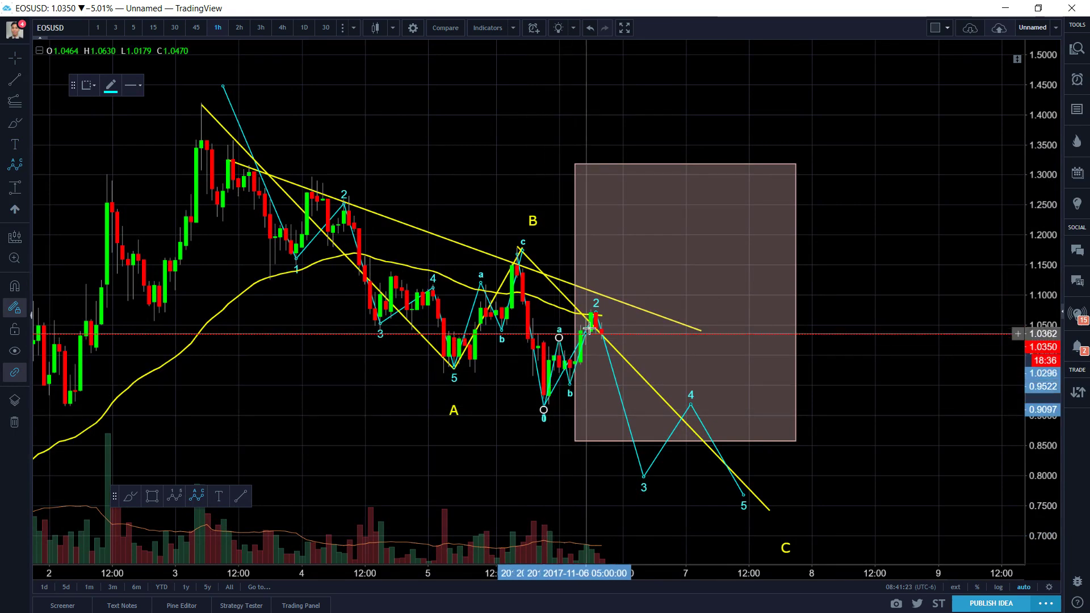
{"action": "left_click", "coordinate": [596, 313]}
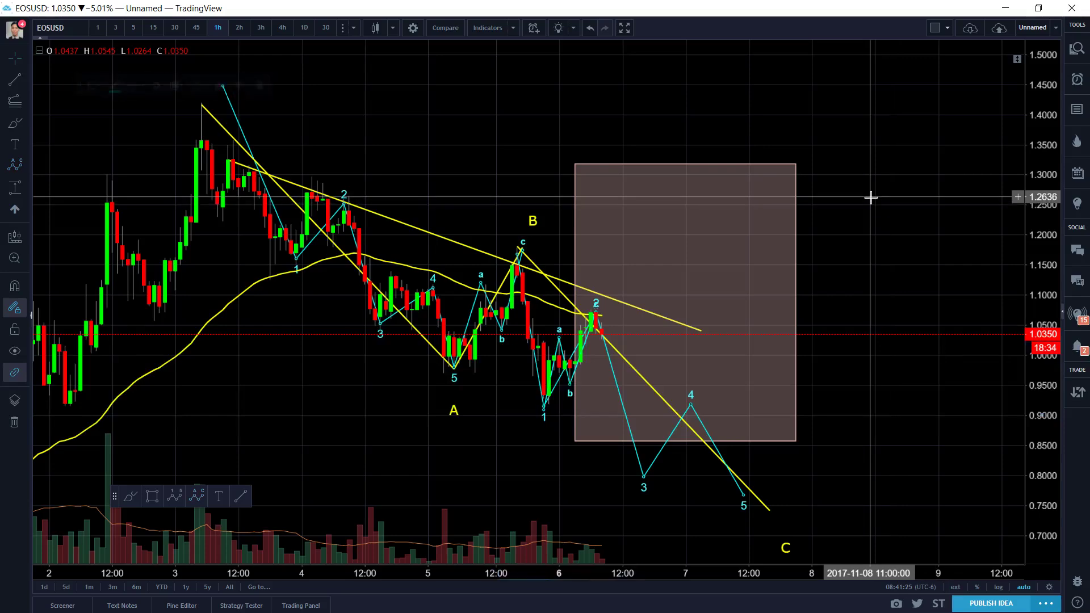
Step: Lower the starting point of the first five-wave count on 3 November to about 1.42
{"action": "scroll", "coordinate": [866, 207], "scroll_direction": "down", "scroll_amount": 1}
{"action": "scroll", "coordinate": [786, 263], "scroll_direction": "up", "scroll_amount": 2}
{"action": "left_click_drag", "start_coordinate": [441, 454], "coordinate": [585, 427]}
{"action": "scroll", "coordinate": [369, 170], "scroll_direction": "down", "scroll_amount": 1}
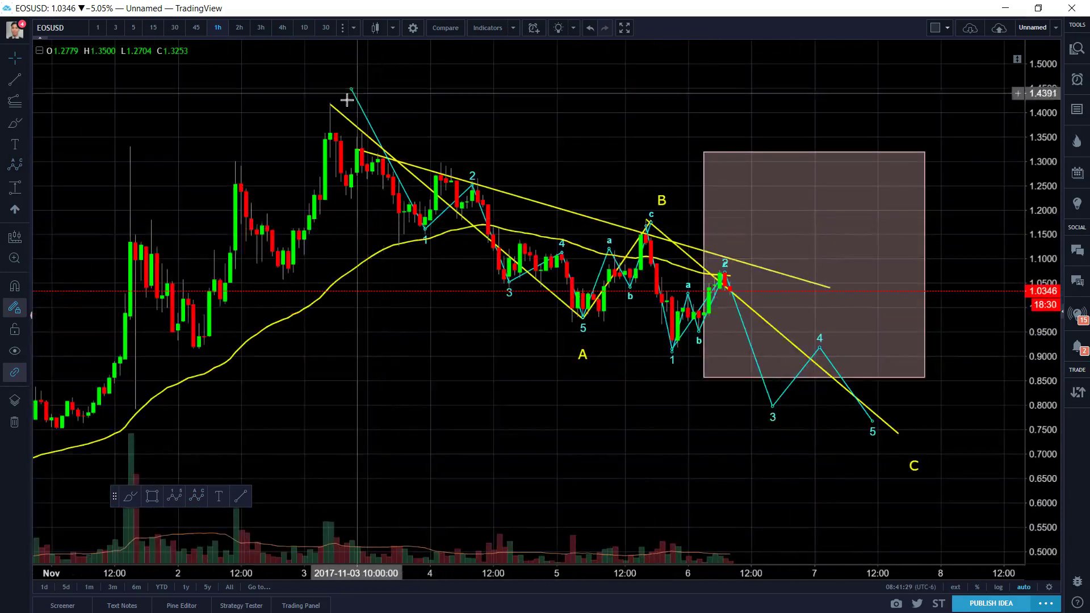
{"action": "left_click_drag", "start_coordinate": [351, 89], "coordinate": [351, 103]}
{"action": "left_click", "coordinate": [308, 380]}
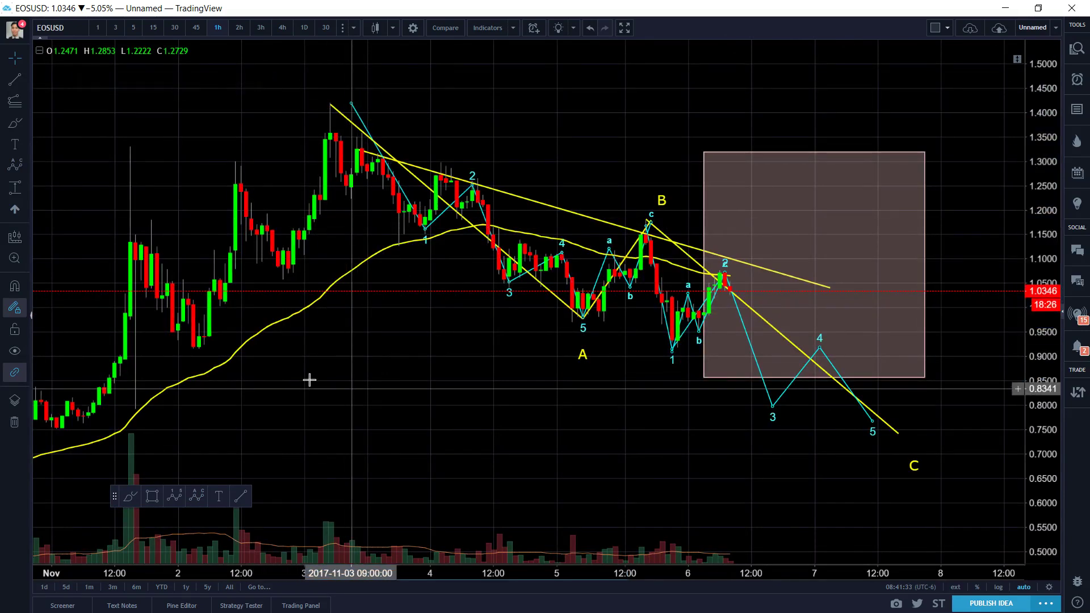
Step: Draw a Trend-Based Fib Extension from 1.4205 on 3 November to 0.9702 on 5 November, with its third point at 1.1808 on 8 November
{"action": "left_click", "coordinate": [25, 104]}
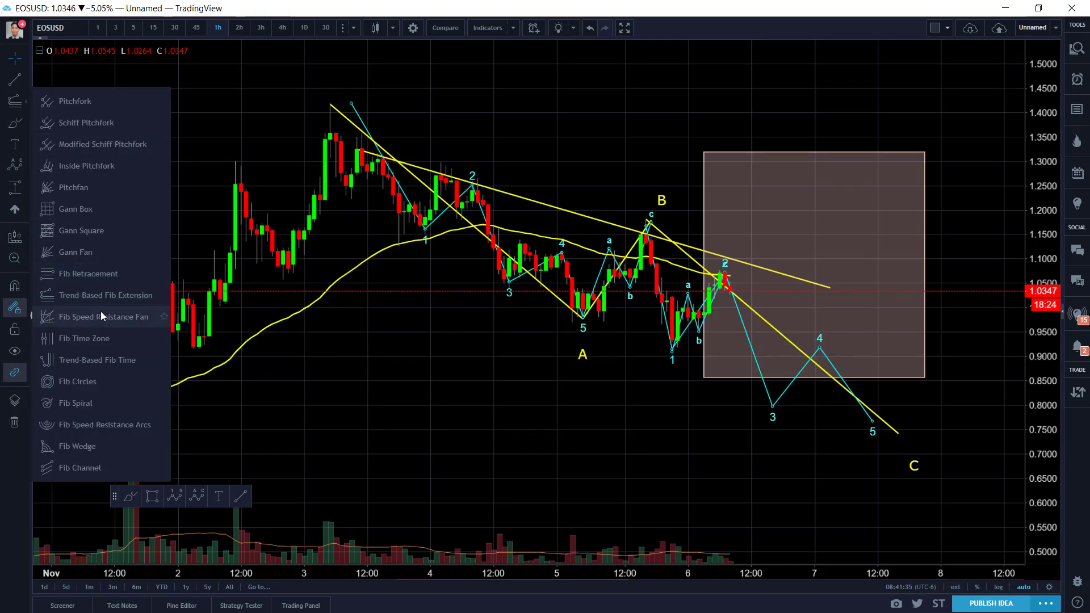
{"action": "left_click", "coordinate": [112, 295]}
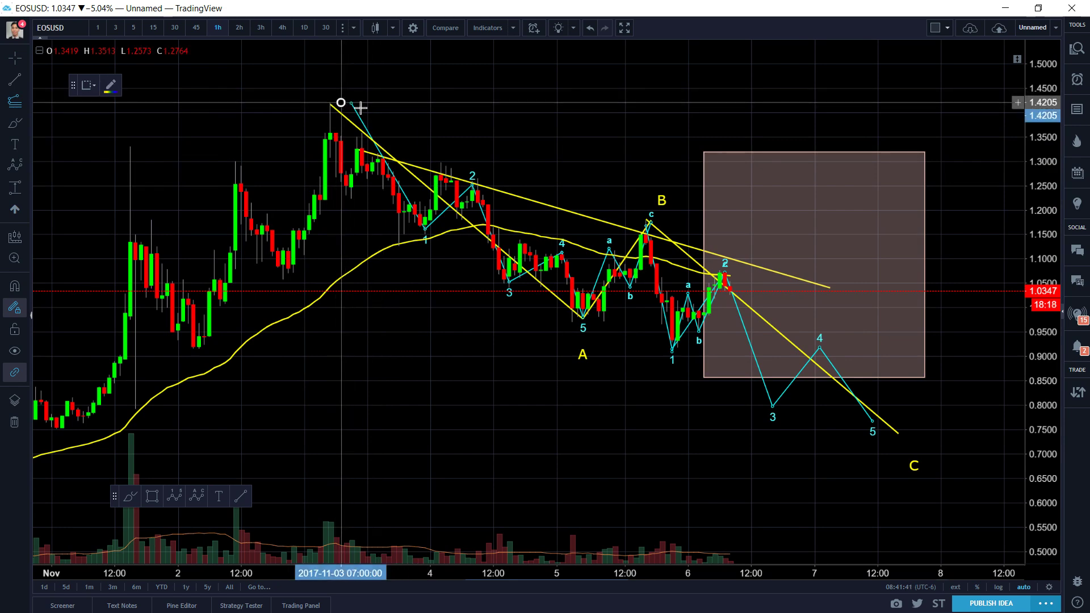
{"action": "left_click", "coordinate": [361, 107]}
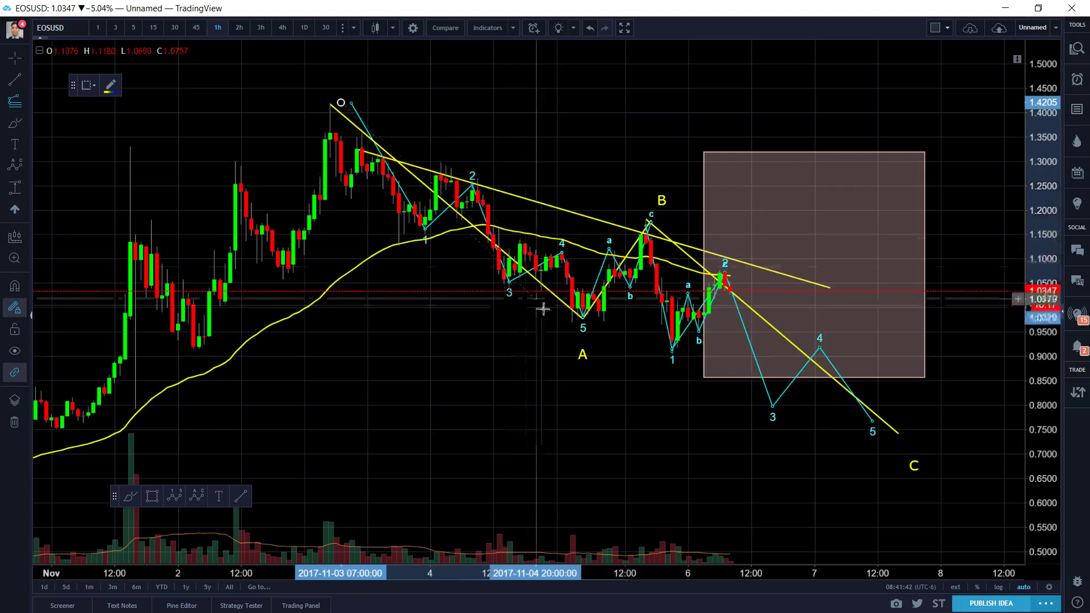
{"action": "left_click", "coordinate": [604, 321]}
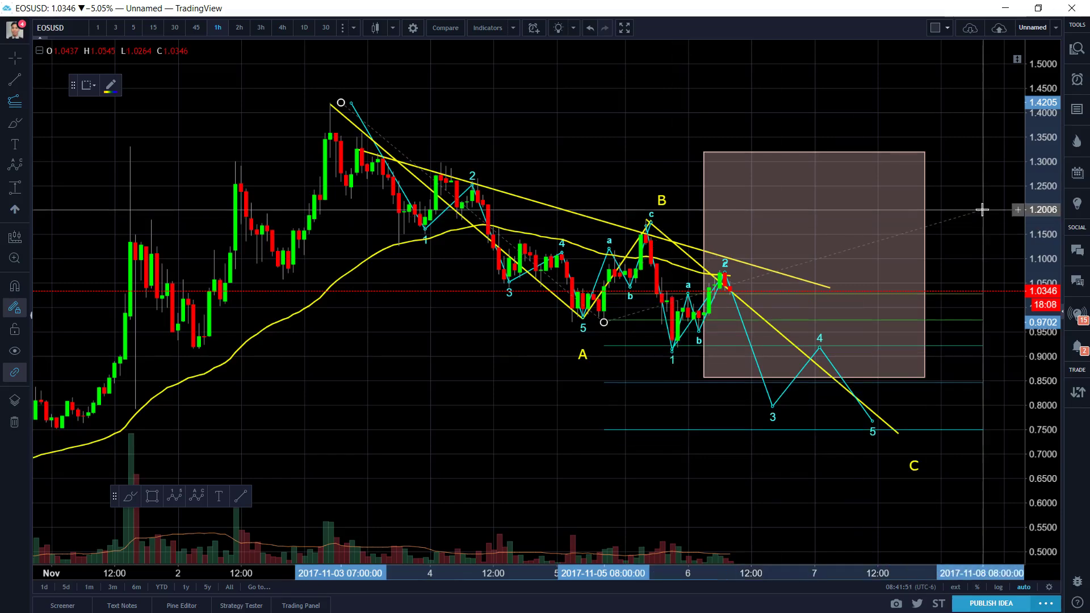
{"action": "left_click", "coordinate": [961, 219]}
{"action": "left_click_drag", "start_coordinate": [955, 179], "coordinate": [780, 170]}
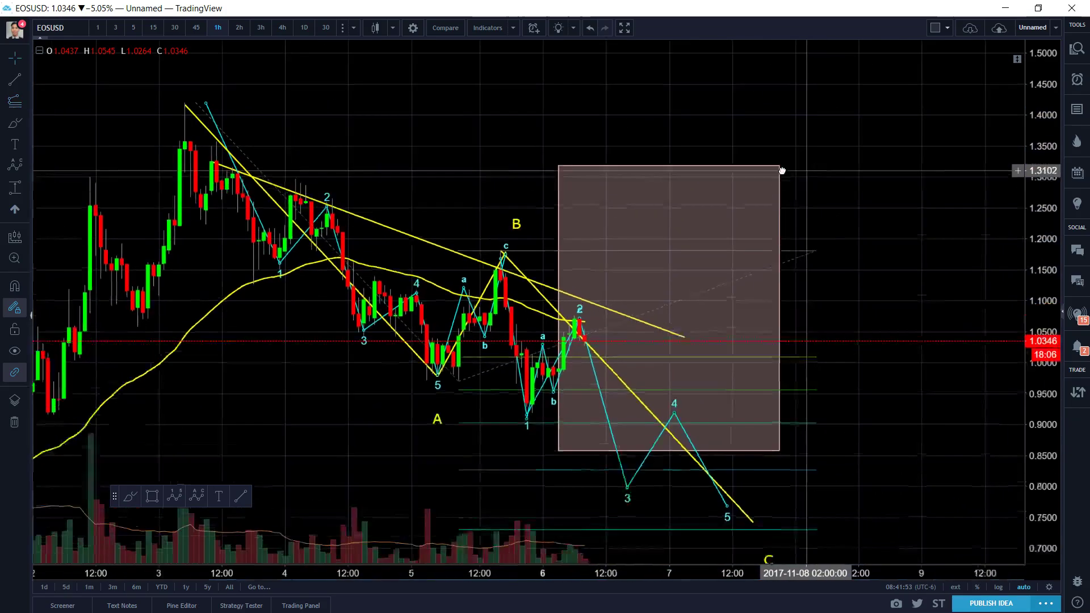
Step: Hide every Fib extension level except level 1
{"action": "scroll", "coordinate": [840, 213], "scroll_direction": "down", "scroll_amount": 3}
{"action": "scroll", "coordinate": [888, 295], "scroll_direction": "up", "scroll_amount": 1}
{"action": "double_click", "coordinate": [810, 431]}
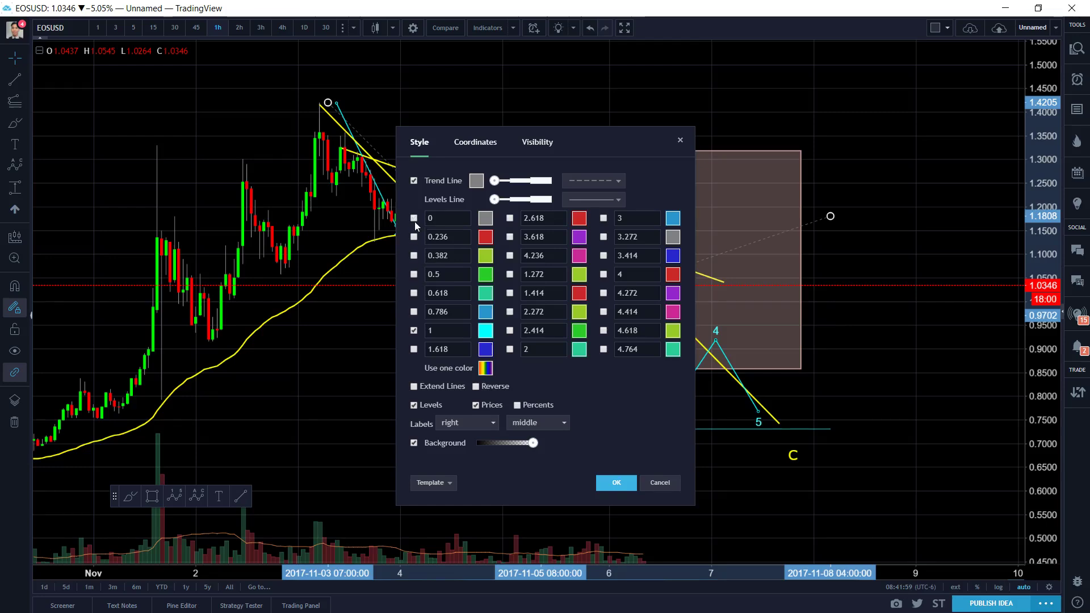
{"action": "left_click", "coordinate": [614, 483]}
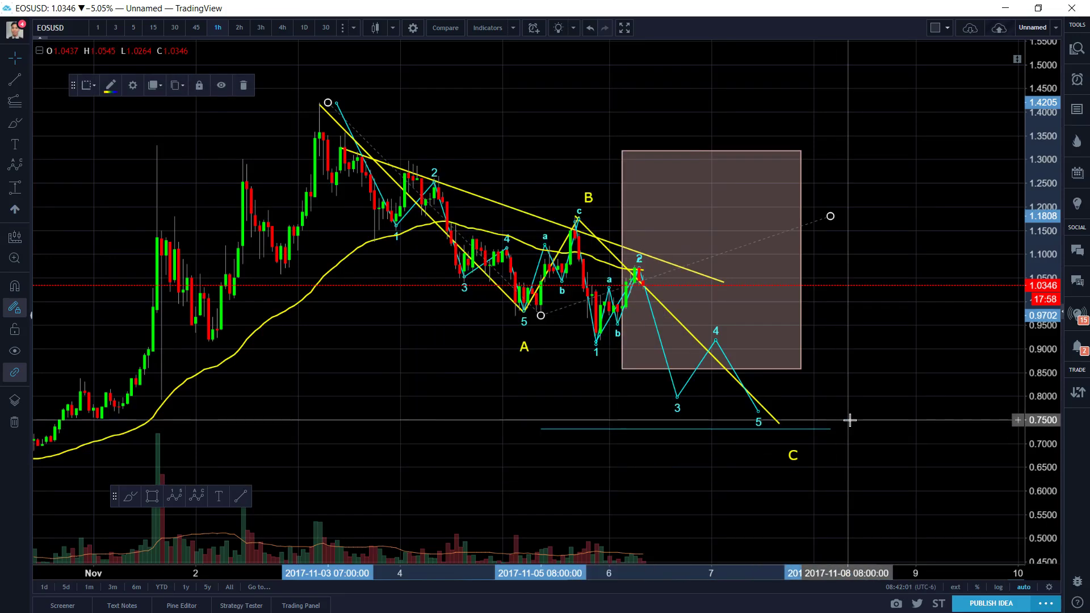
Step: Move the projected wave 5 endpoint to about 0.7378 on 7 November, where the falling trend line meets the Fib extension level
{"action": "scroll", "coordinate": [735, 457], "scroll_direction": "up", "scroll_amount": 1}
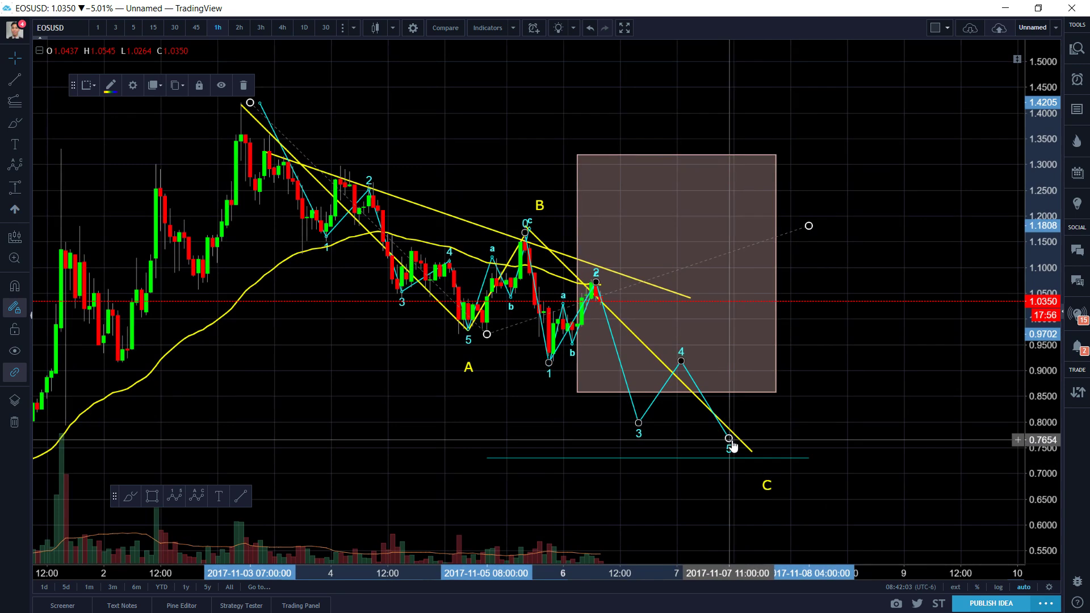
{"action": "left_click_drag", "start_coordinate": [729, 438], "coordinate": [742, 458]}
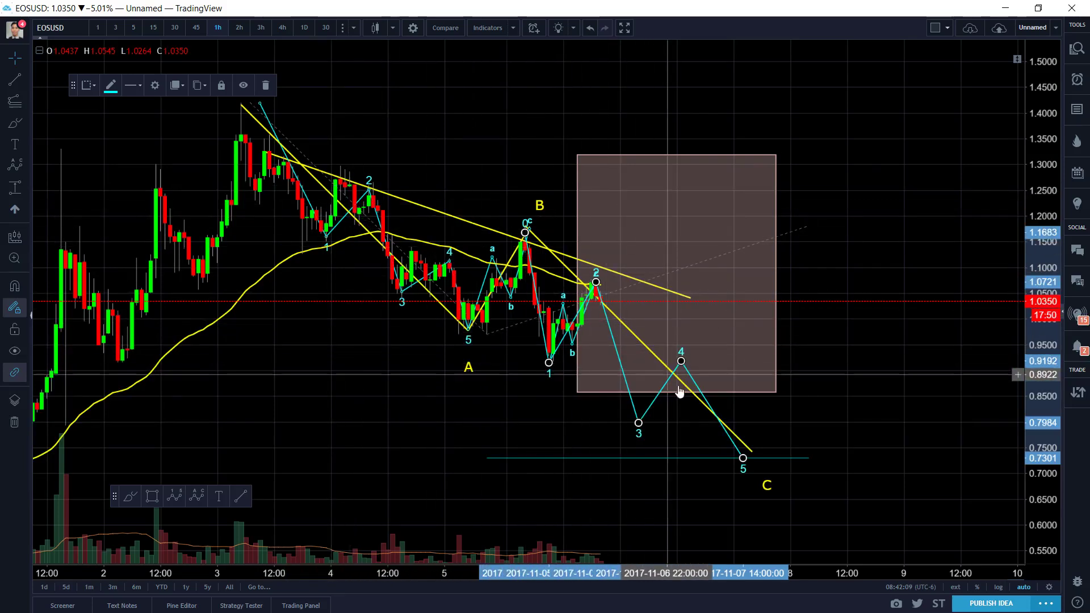
{"action": "left_click", "coordinate": [871, 426]}
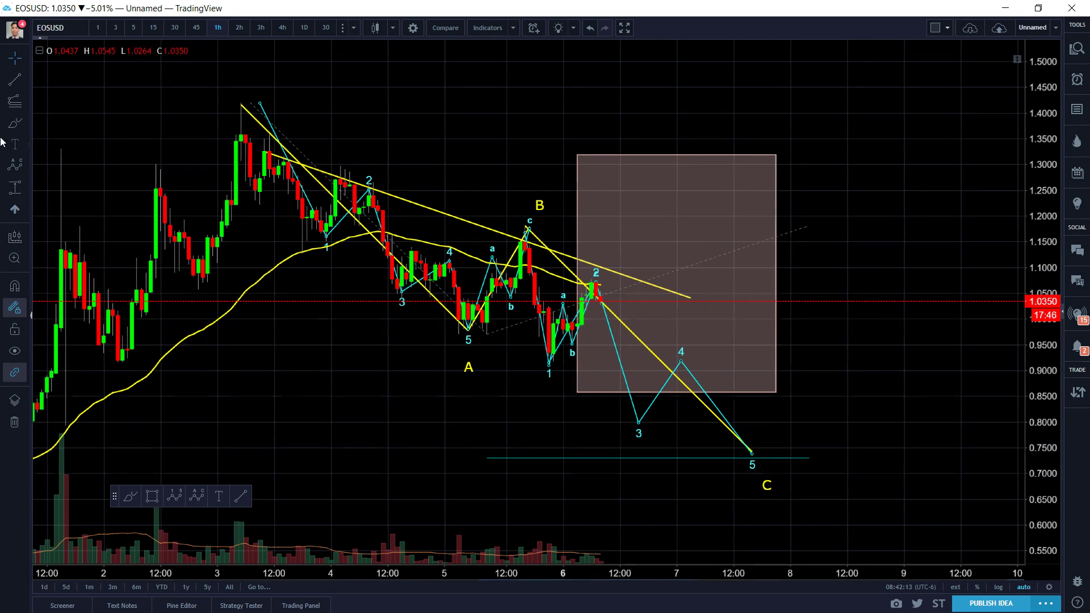
Step: Draw a rectangle around the projected wave 5 endpoint, from about 0.7654 to 0.7036, spanning 7 to 8 November
{"action": "left_click", "coordinate": [27, 145]}
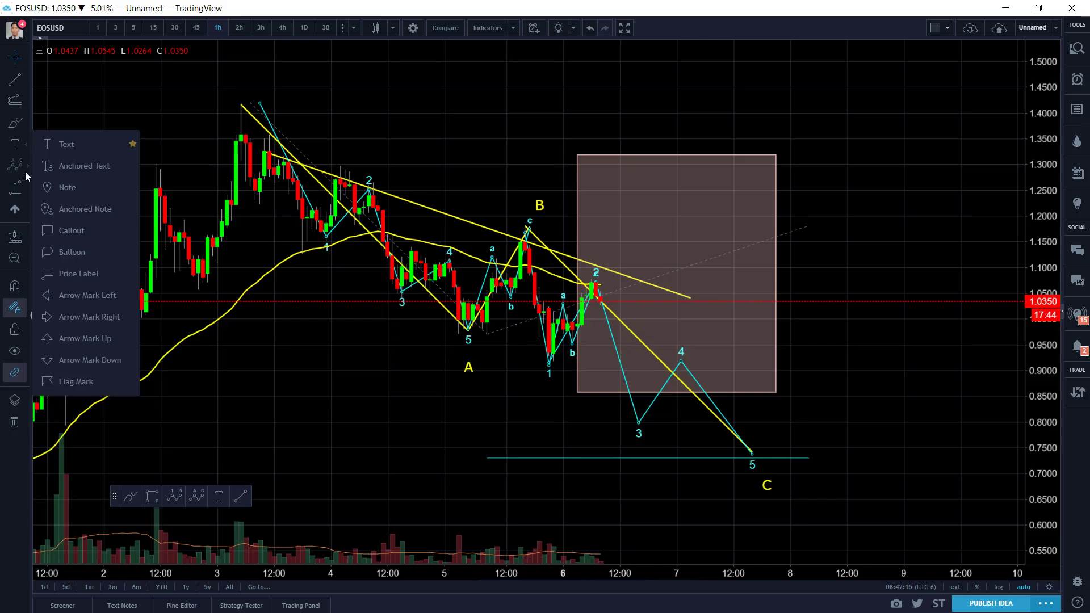
{"action": "left_click", "coordinate": [26, 126]}
{"action": "left_click", "coordinate": [76, 144]}
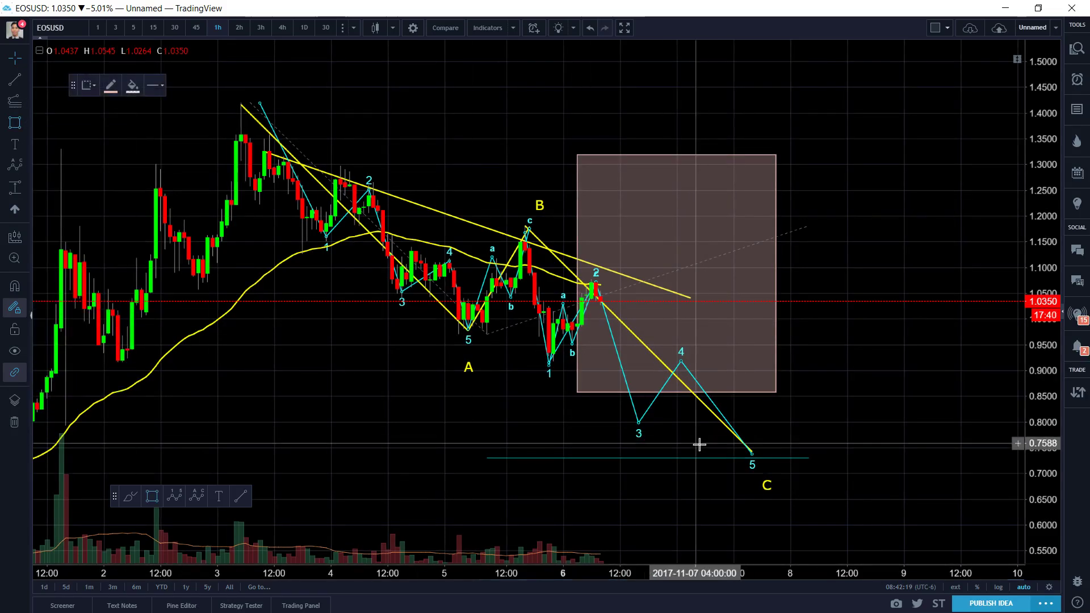
{"action": "mouse_move", "coordinate": [714, 440]}
{"action": "left_mouse_down"}
{"action": "mouse_move", "coordinate": [844, 479]}
{"action": "mouse_move", "coordinate": [795, 471]}
{"action": "left_mouse_up"}
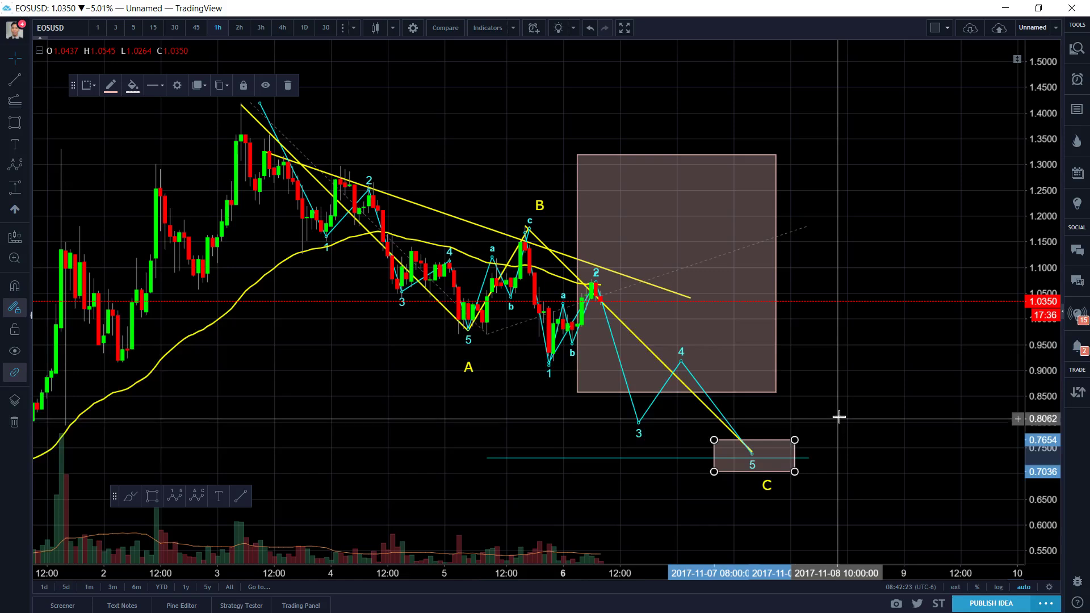
Step: Set the new rectangle's border and background colours to bright green
{"action": "double_click", "coordinate": [738, 454]}
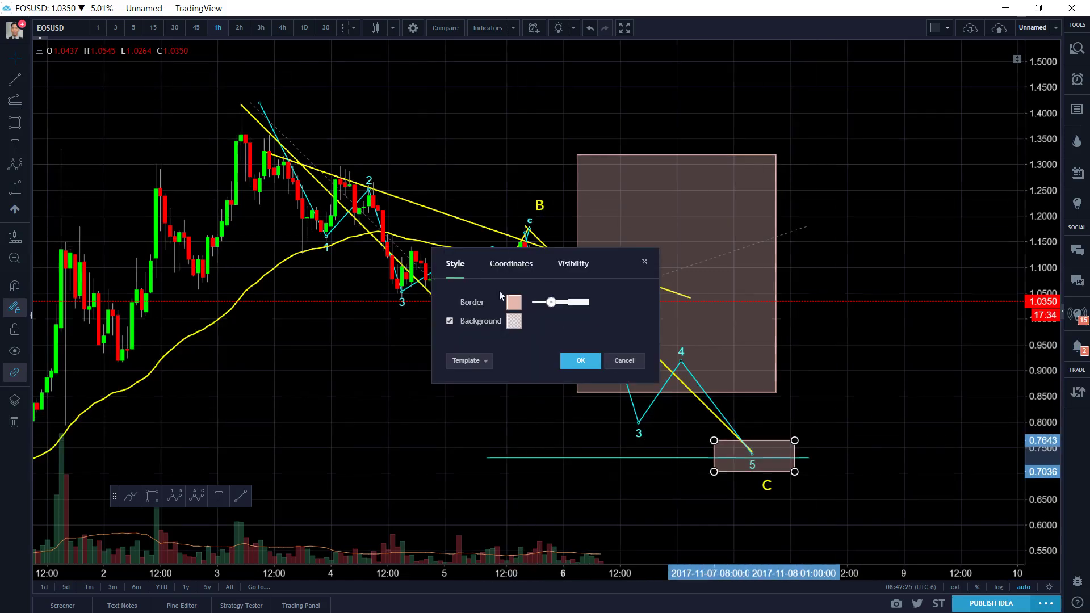
{"action": "left_click", "coordinate": [514, 302]}
{"action": "left_click", "coordinate": [556, 332]}
{"action": "left_click", "coordinate": [514, 321]}
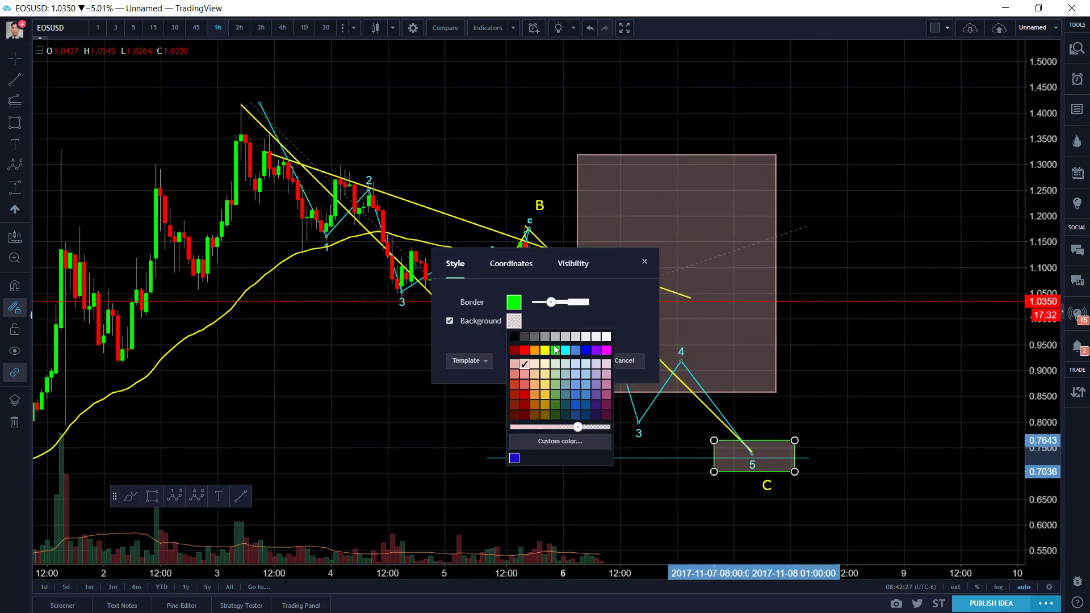
{"action": "left_click", "coordinate": [556, 351]}
{"action": "left_click", "coordinate": [586, 361]}
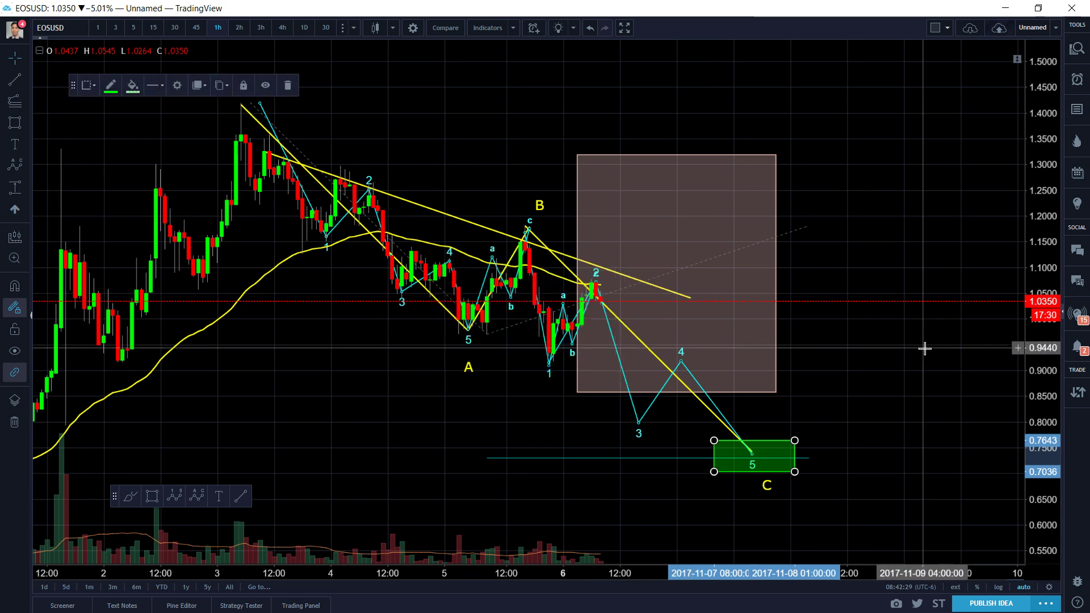
Step: Adjust the green rectangle upward so that it spans about 0.7323 to 0.8426
{"action": "scroll", "coordinate": [924, 348], "scroll_direction": "down", "scroll_amount": 1}
{"action": "scroll", "coordinate": [924, 348], "scroll_direction": "up", "scroll_amount": 1}
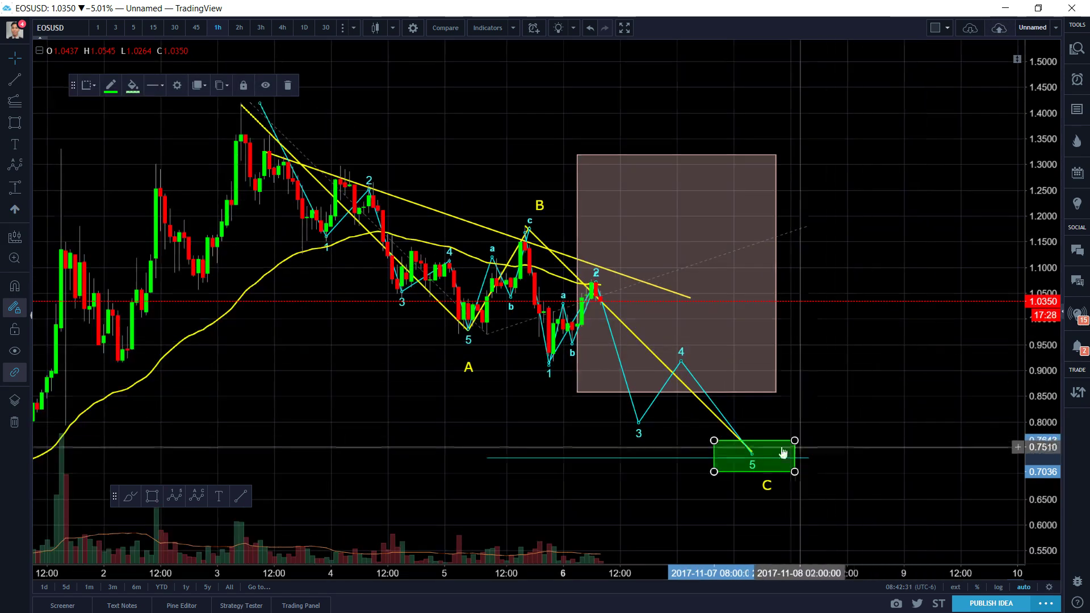
{"action": "left_click_drag", "start_coordinate": [794, 461], "coordinate": [794, 401]}
{"action": "left_click", "coordinate": [844, 433]}
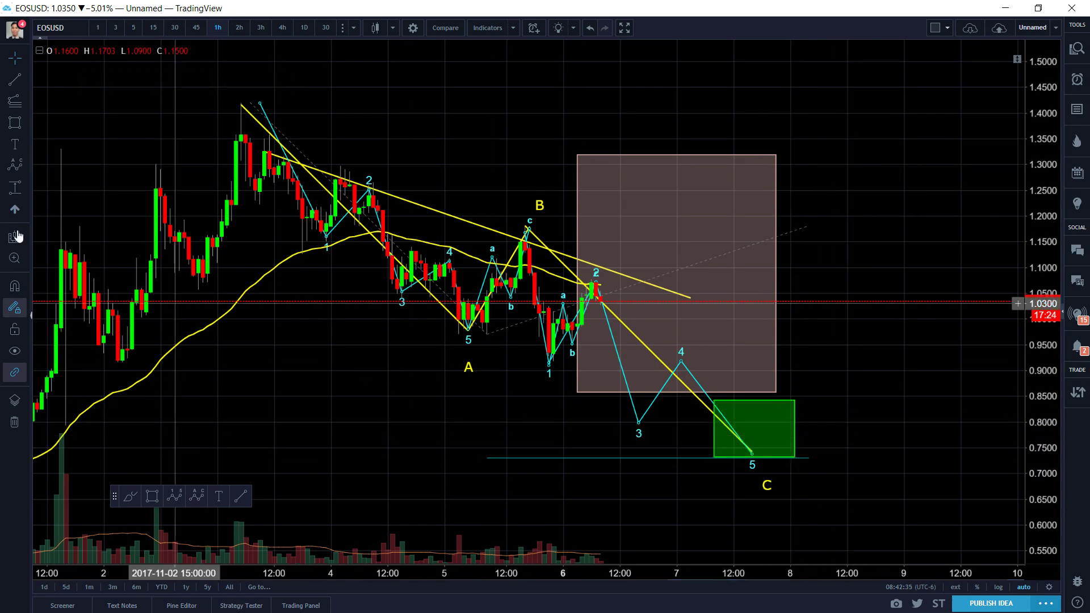
Step: Show the 0.618 and 0.786 levels of the Fib extension alongside level 1
{"action": "right_click", "coordinate": [884, 318]}
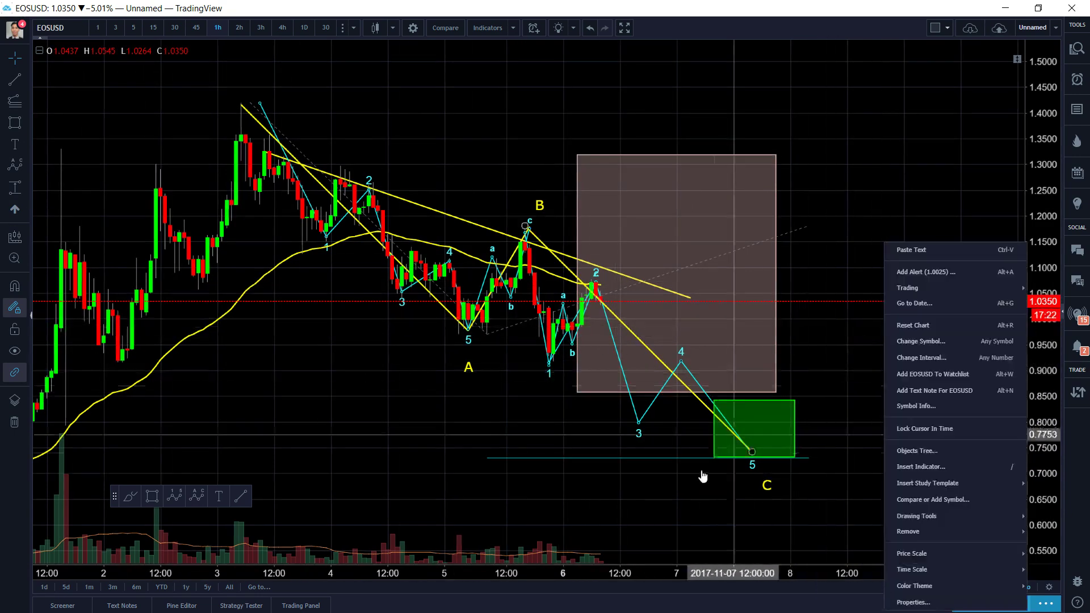
{"action": "double_click", "coordinate": [702, 463]}
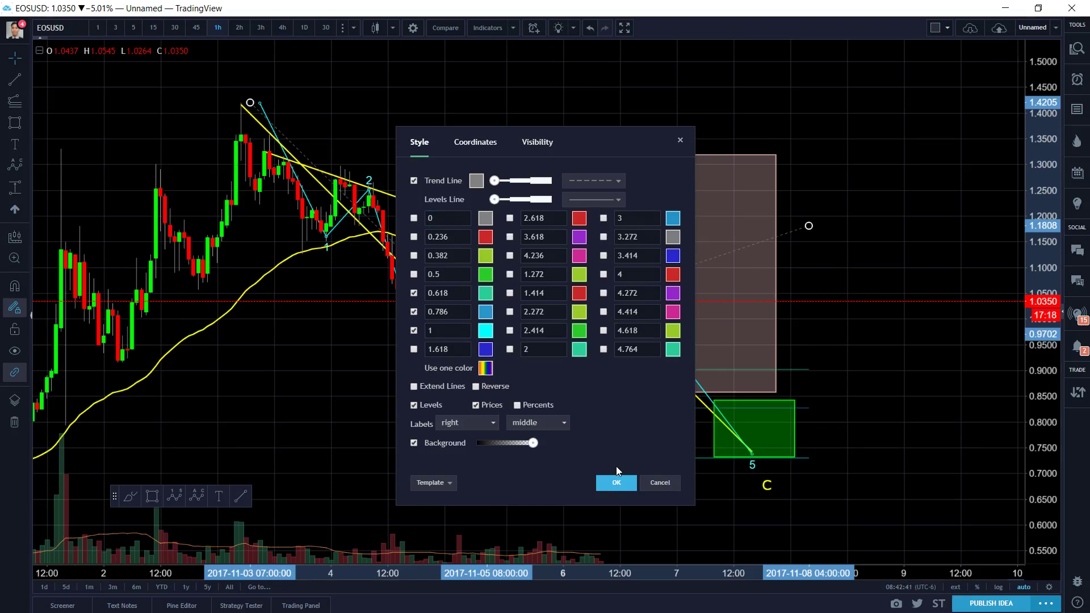
{"action": "left_click", "coordinate": [616, 482]}
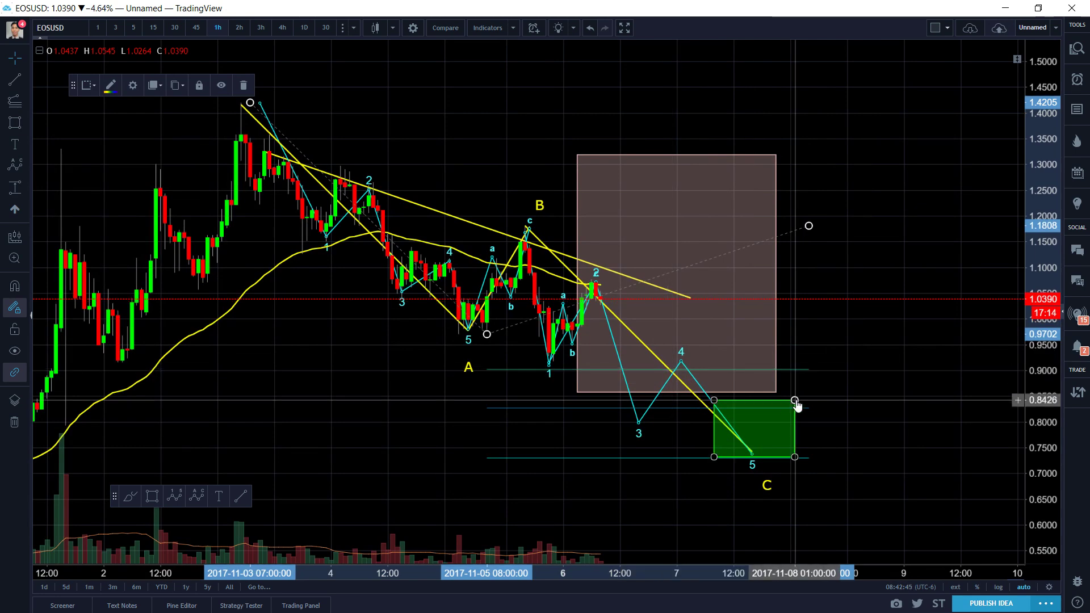
Step: Resize the green rectangle so its upper edge meets the 0.786 Fib level and its end reaches 8 November 02:00
{"action": "mouse_move", "coordinate": [795, 401]}
{"action": "left_mouse_down"}
{"action": "mouse_move", "coordinate": [822, 363]}
{"action": "mouse_move", "coordinate": [823, 335]}
{"action": "mouse_move", "coordinate": [801, 394]}
{"action": "left_mouse_up"}
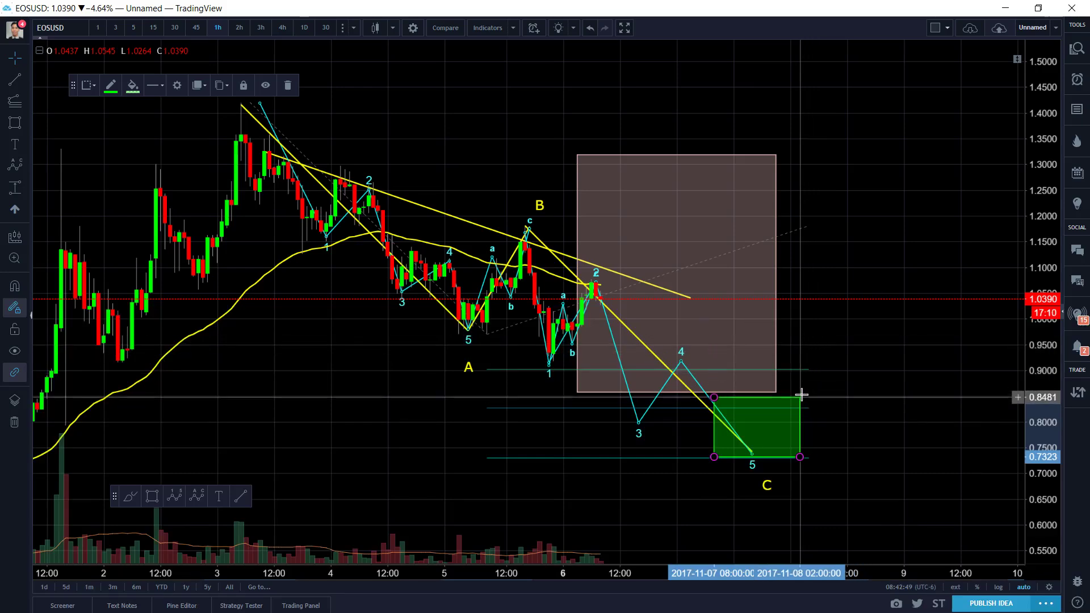
{"action": "left_click", "coordinate": [862, 382]}
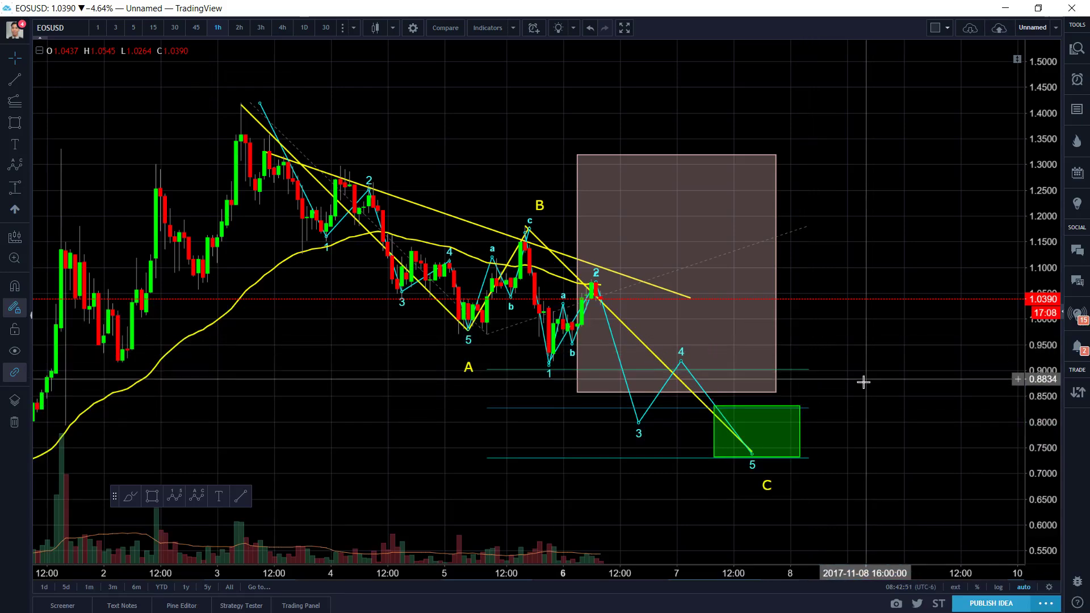
{"action": "scroll", "coordinate": [824, 386], "scroll_direction": "up", "scroll_amount": 1}
{"action": "scroll", "coordinate": [455, 401], "scroll_direction": "down", "scroll_amount": 1}
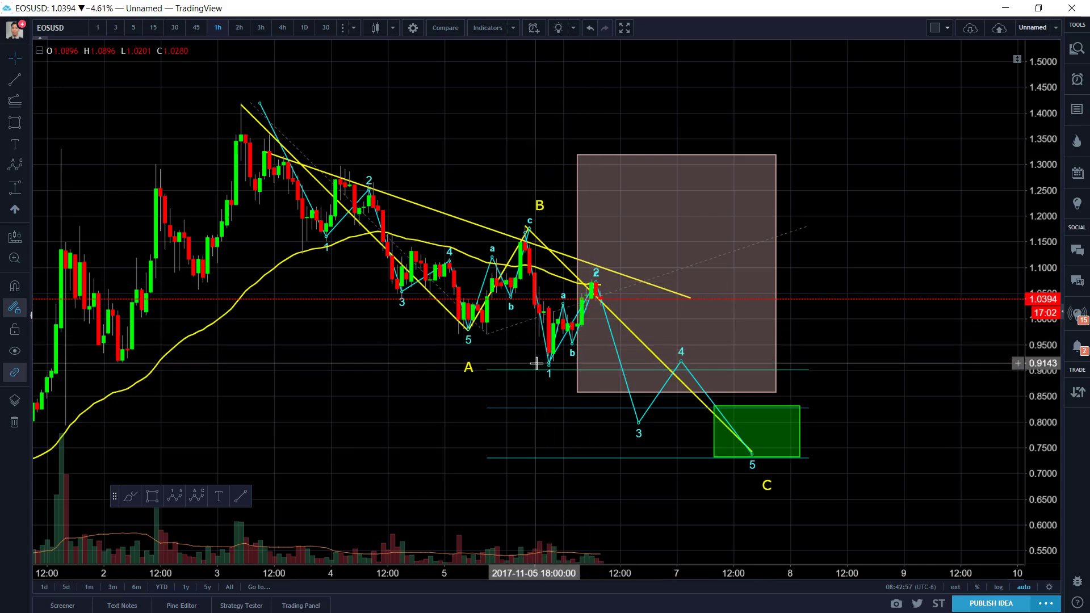
{"action": "left_click", "coordinate": [26, 110]}
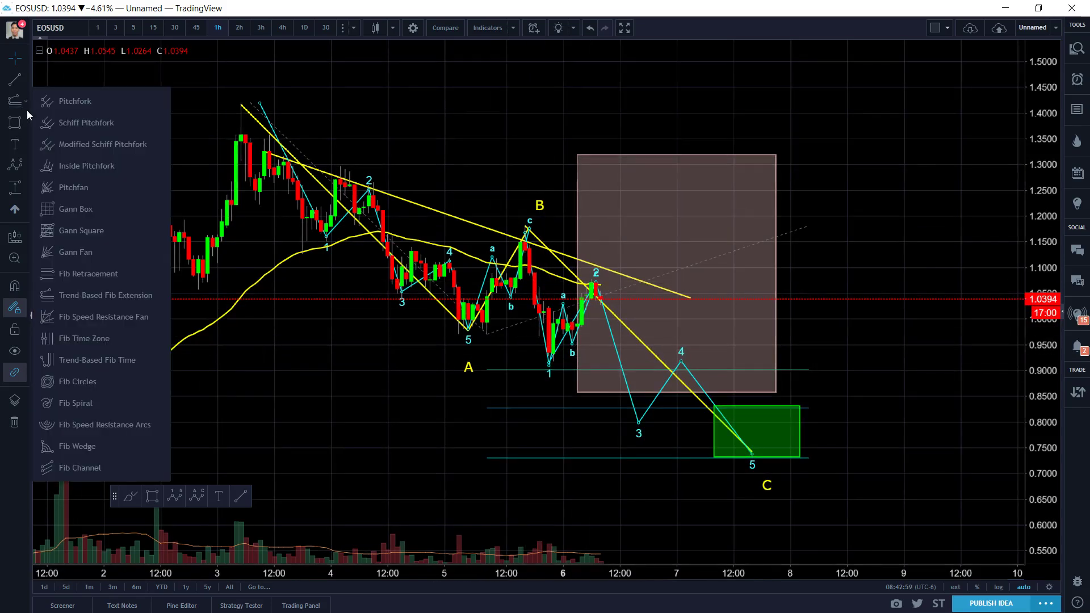
{"action": "left_click", "coordinate": [17, 110]}
{"action": "left_click", "coordinate": [17, 109]}
{"action": "left_click", "coordinate": [525, 227]}
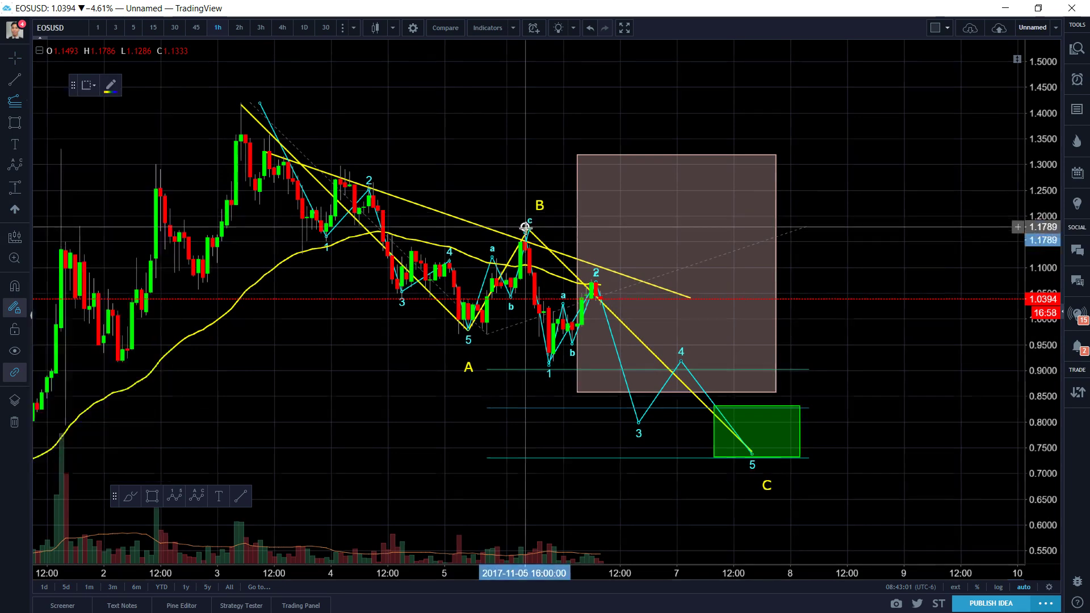
{"action": "left_click", "coordinate": [553, 369]}
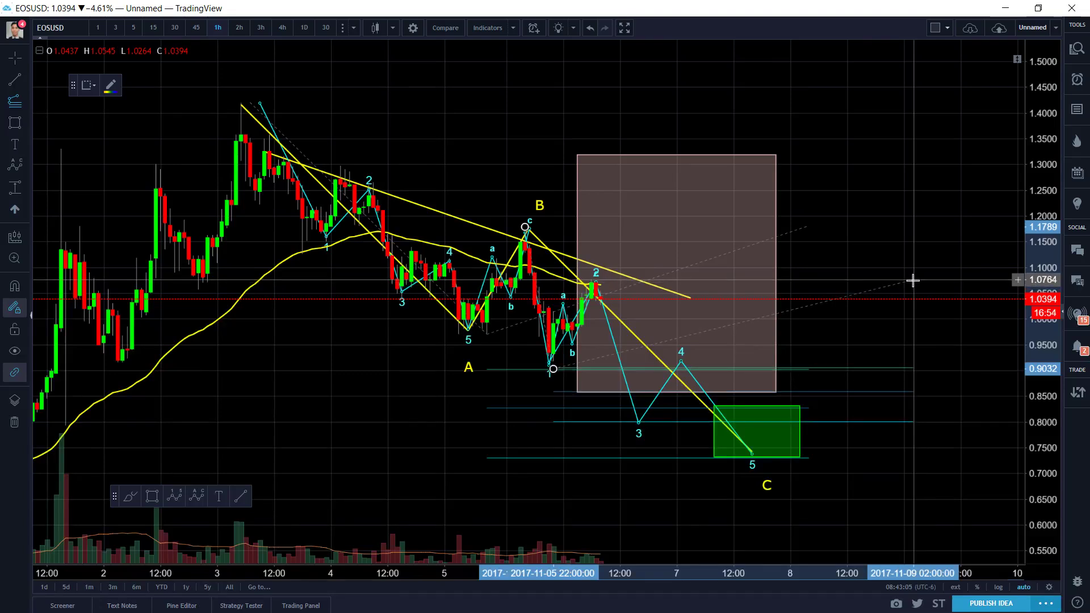
{"action": "key", "text": "Escape"}
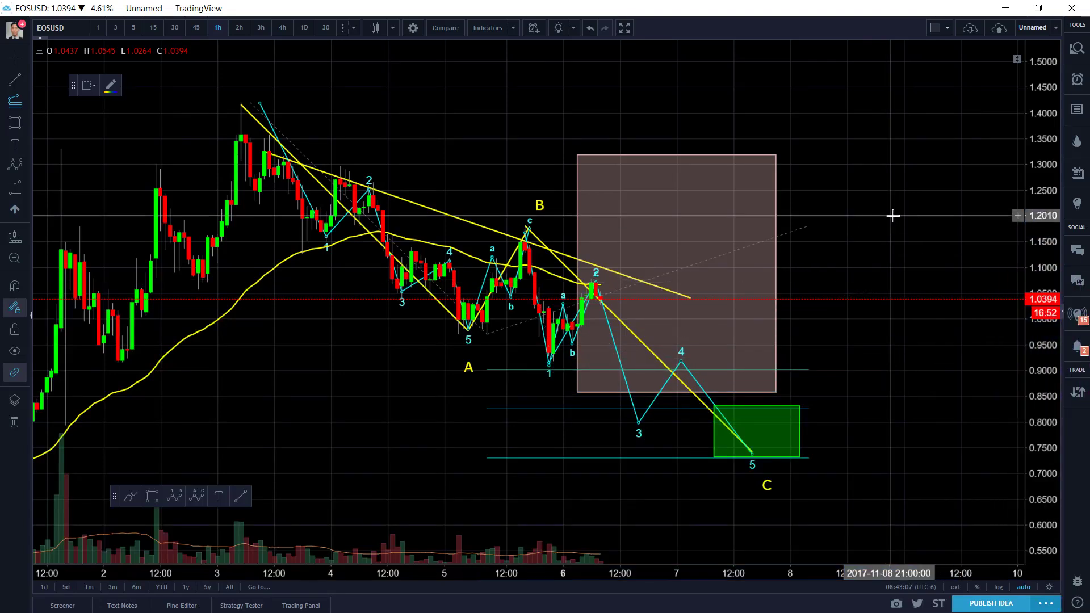
Step: Draw a Trend-Based Fib Extension from 1.1811 to 0.9076 on 5 November, with its third point at 1.0742 on 8 November
{"action": "left_click", "coordinate": [15, 102]}
{"action": "left_click", "coordinate": [529, 226]}
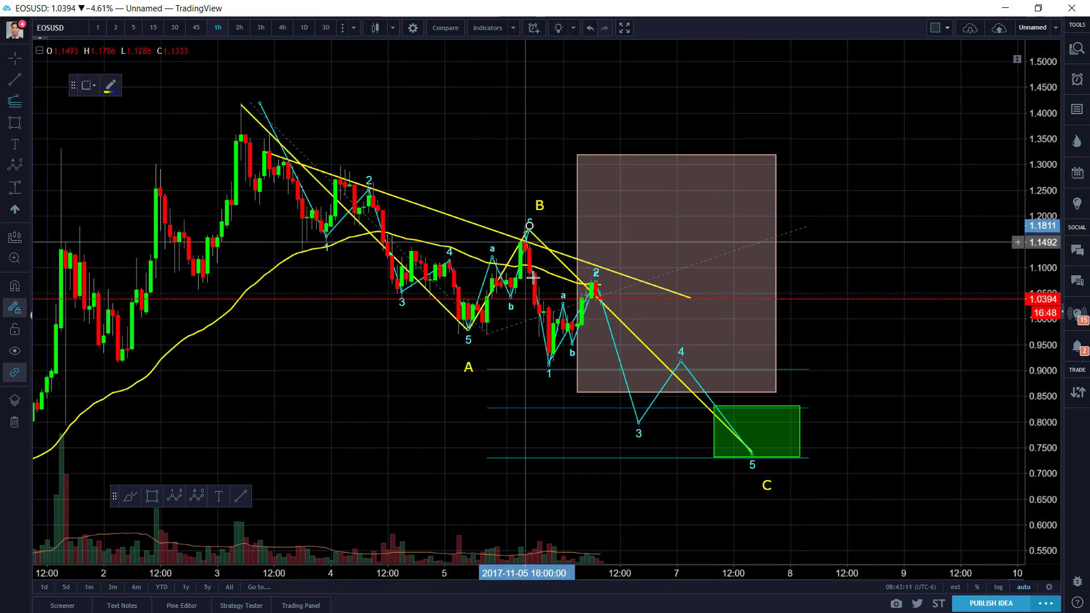
{"action": "left_click", "coordinate": [851, 282]}
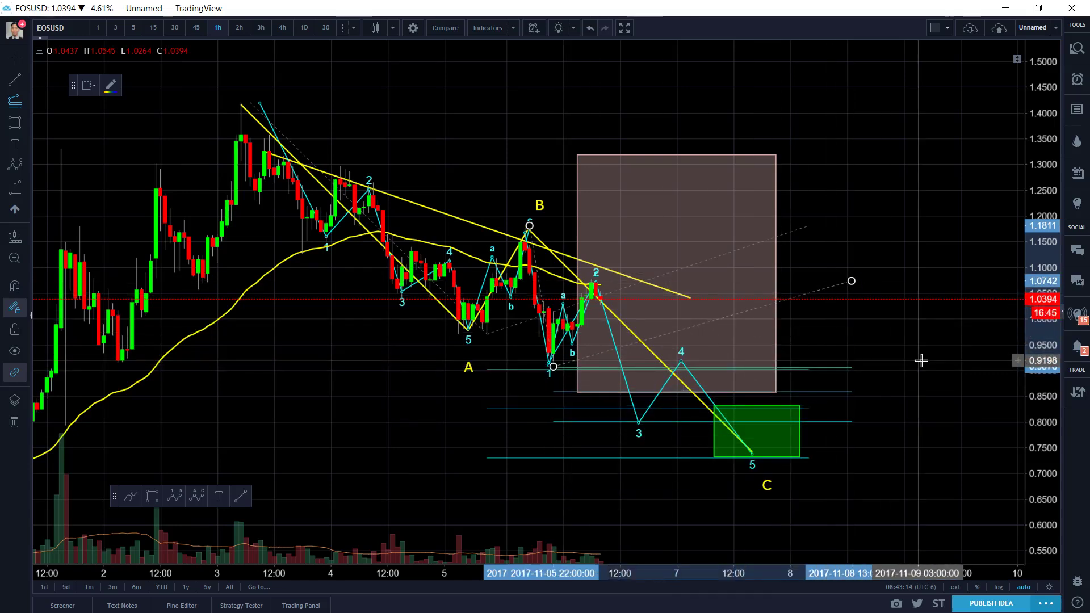
Step: Delete the larger Fib extension starting on 3 November and adjust the newer one's third point to about 1.0731
{"action": "left_click", "coordinate": [542, 459]}
{"action": "key", "text": "Delete"}
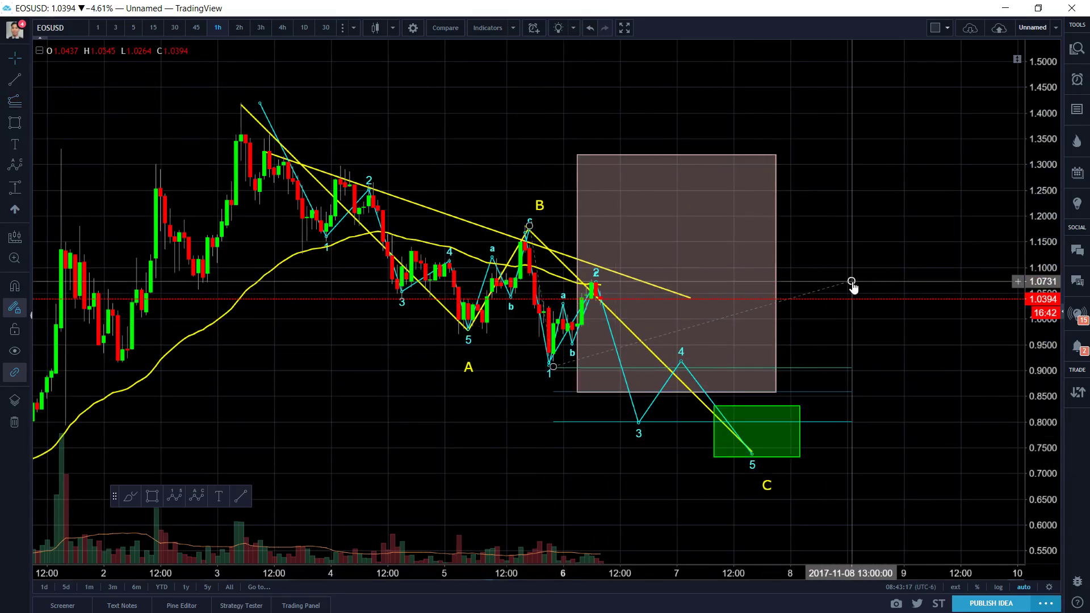
{"action": "left_click_drag", "start_coordinate": [852, 282], "coordinate": [853, 275]}
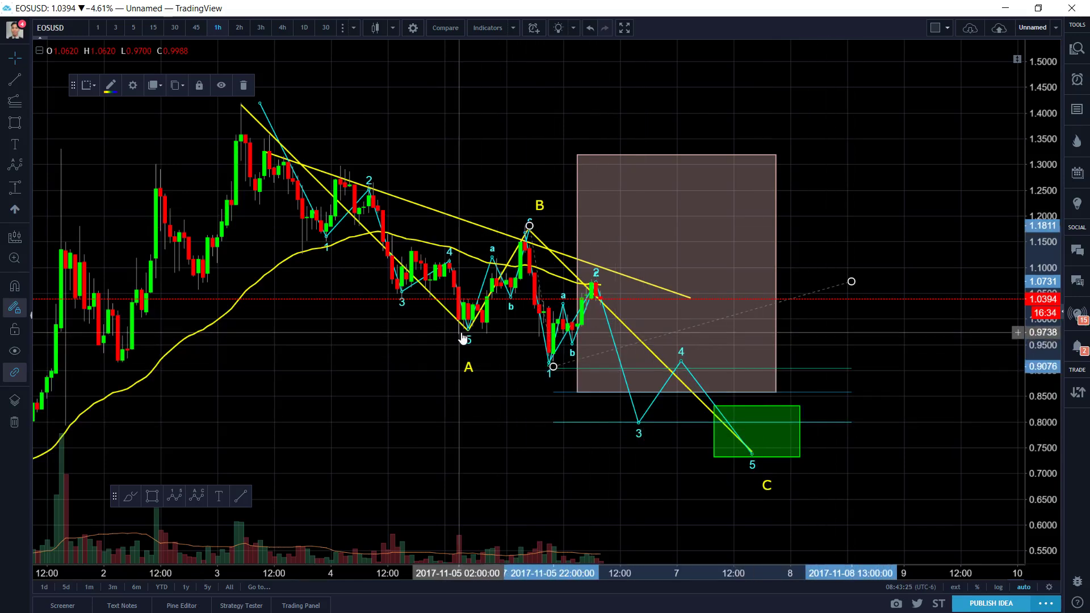
Step: Draw a Trend-Based Fib Extension from 1.4149 on 3 November to 0.9694 on 5 November, with its third point at 1.1844 on 9 November
{"action": "left_click", "coordinate": [13, 102]}
{"action": "left_click", "coordinate": [293, 106]}
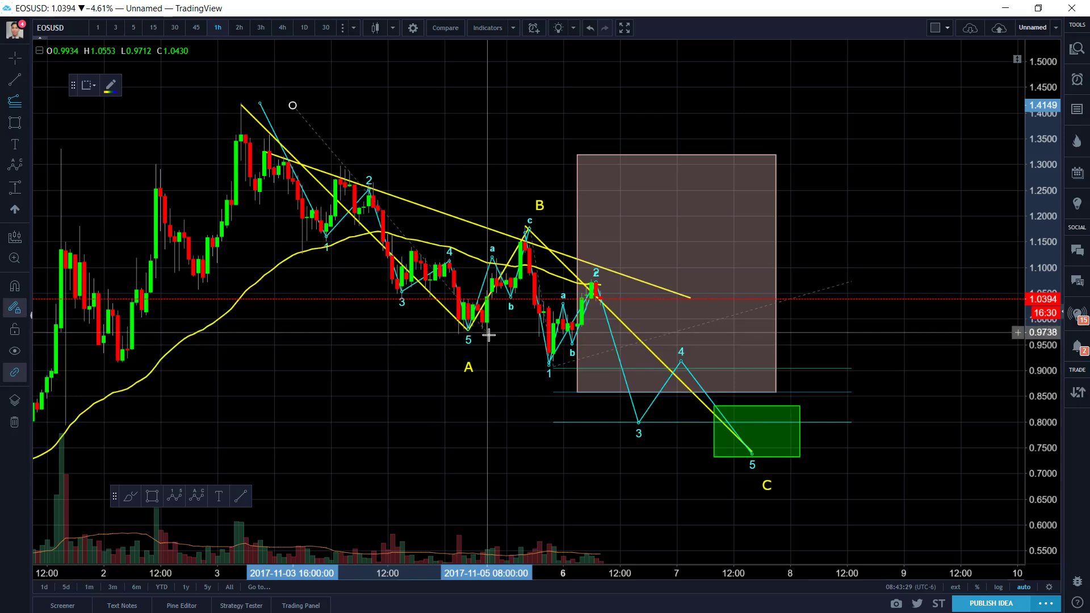
{"action": "left_click", "coordinate": [487, 335]}
{"action": "left_click", "coordinate": [955, 224]}
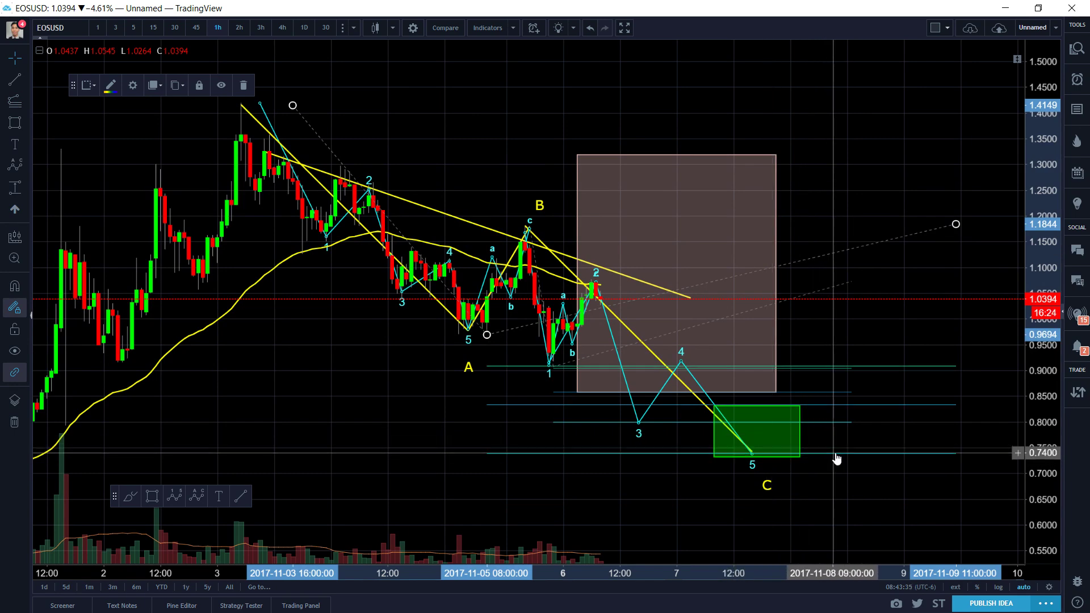
Step: Lower the upper edge of the green target rectangle to about 0.81
{"action": "left_click_drag", "start_coordinate": [799, 409], "coordinate": [800, 415]}
{"action": "left_click_drag", "start_coordinate": [854, 446], "coordinate": [778, 437]}
{"action": "scroll", "coordinate": [782, 435], "scroll_direction": "down", "scroll_amount": 1}
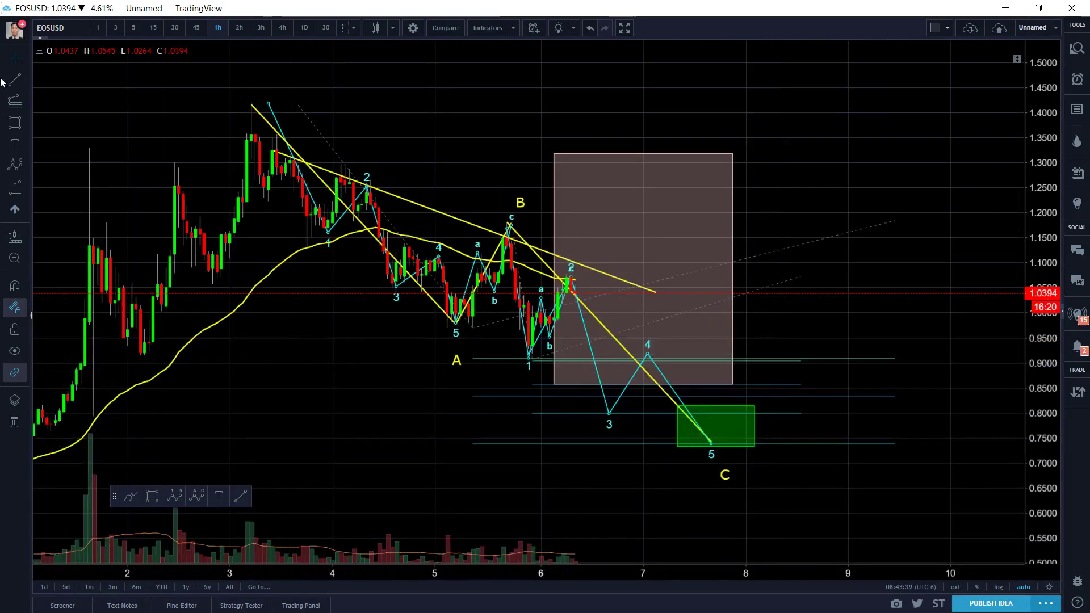
Step: Place horizontal rays at 0.7338 and 0.8144, extending from the lower and upper edges of the green rectangle
{"action": "left_click", "coordinate": [28, 84]}
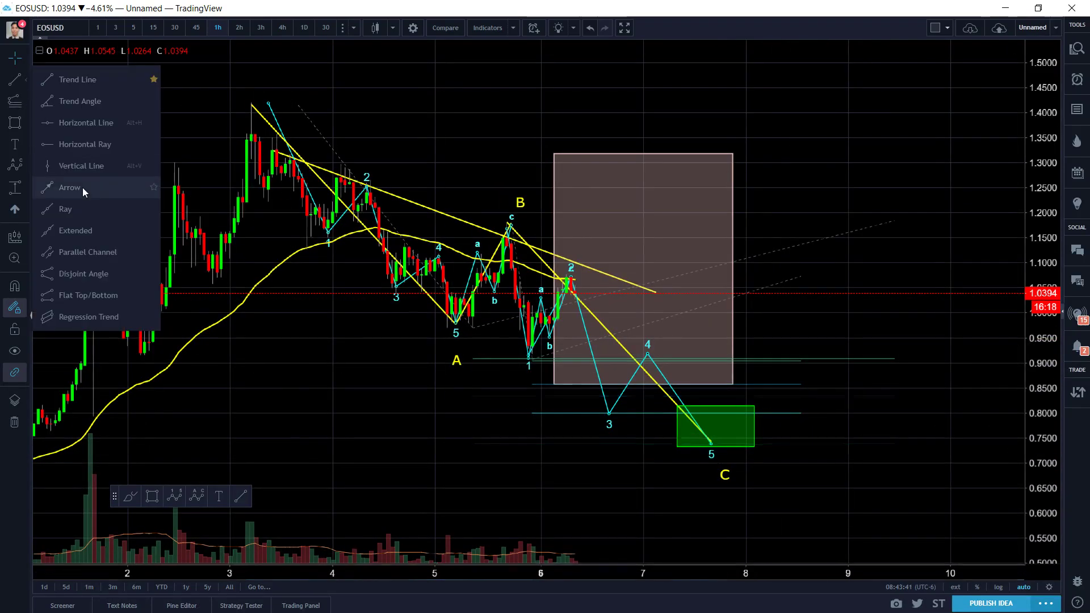
{"action": "left_click", "coordinate": [90, 145]}
{"action": "left_click", "coordinate": [762, 446]}
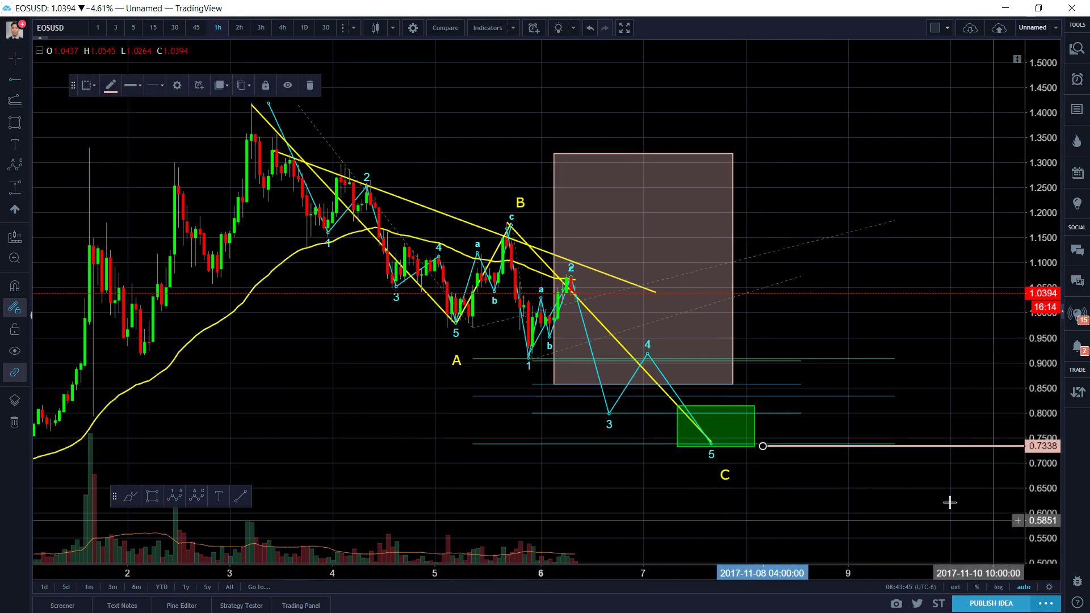
{"action": "left_click", "coordinate": [775, 406]}
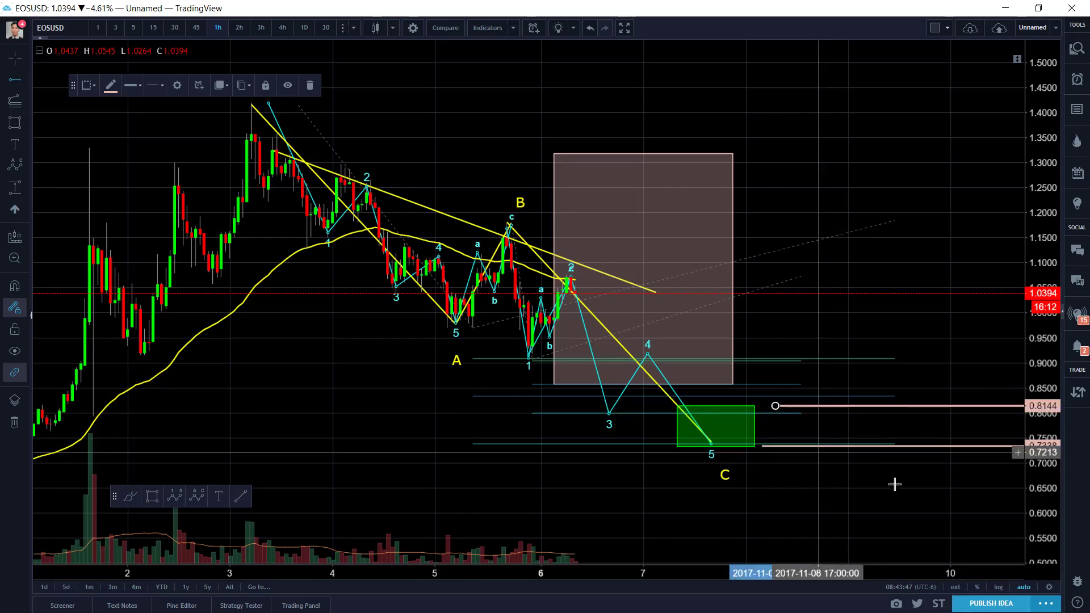
{"action": "left_click", "coordinate": [832, 479]}
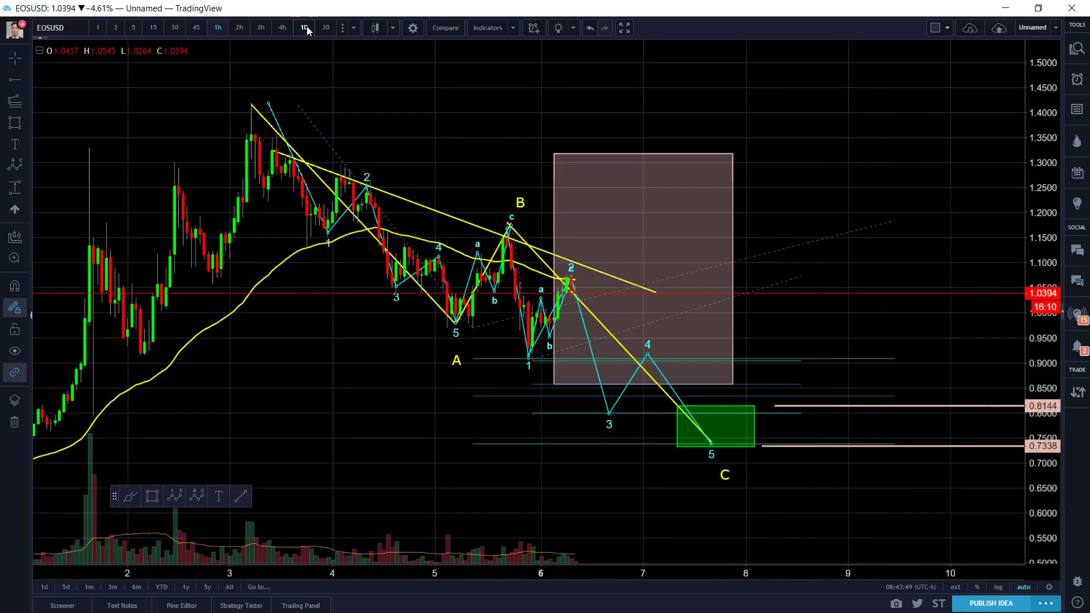
Step: Compare the RSI, the wave count and the target zone on the daily, 4-hour and 1-hour charts
{"action": "left_click", "coordinate": [305, 28]}
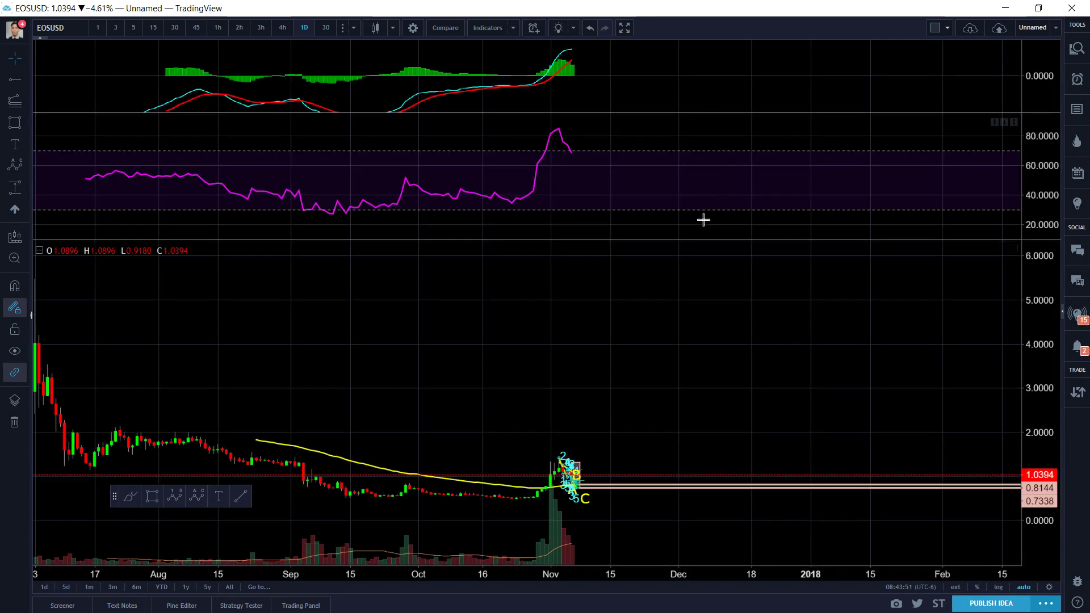
{"action": "left_click_drag", "start_coordinate": [678, 304], "coordinate": [834, 293]}
{"action": "scroll", "coordinate": [752, 252], "scroll_direction": "up", "scroll_amount": 3}
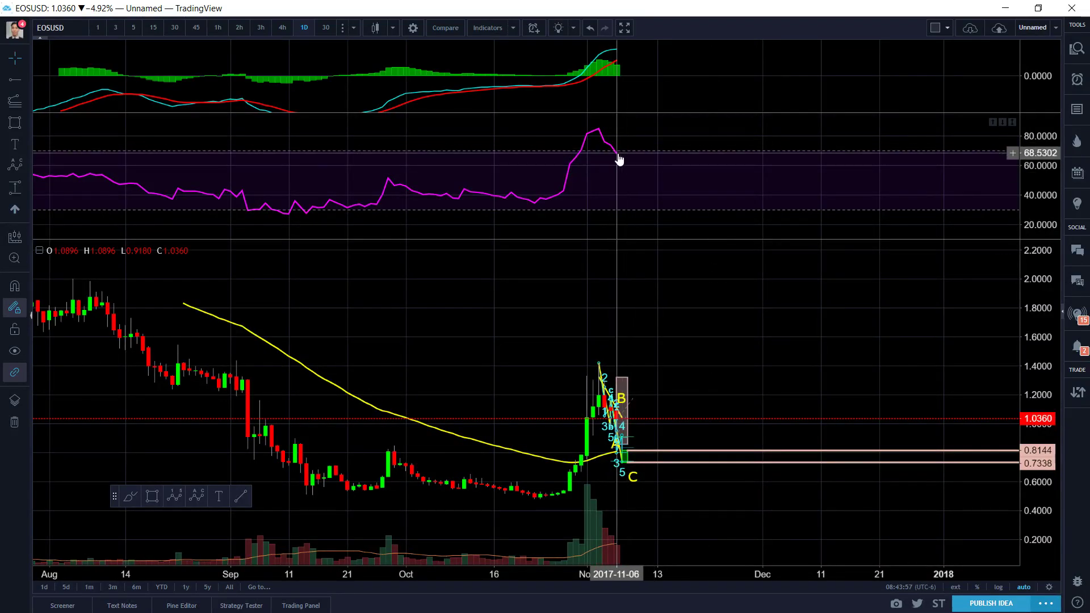
{"action": "left_click", "coordinate": [282, 28]}
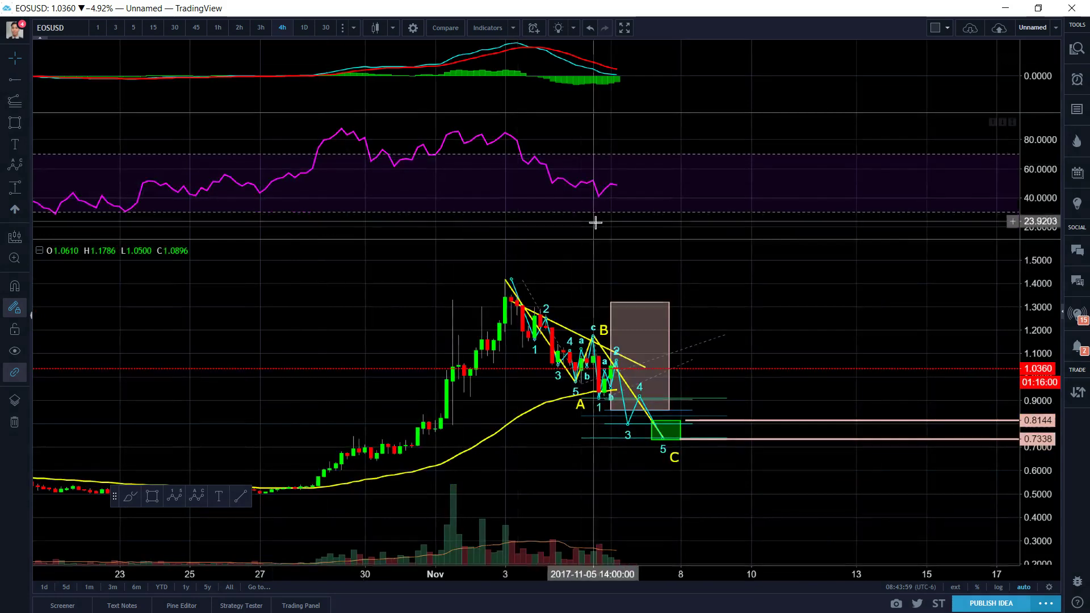
{"action": "scroll", "coordinate": [619, 227], "scroll_direction": "up", "scroll_amount": 2}
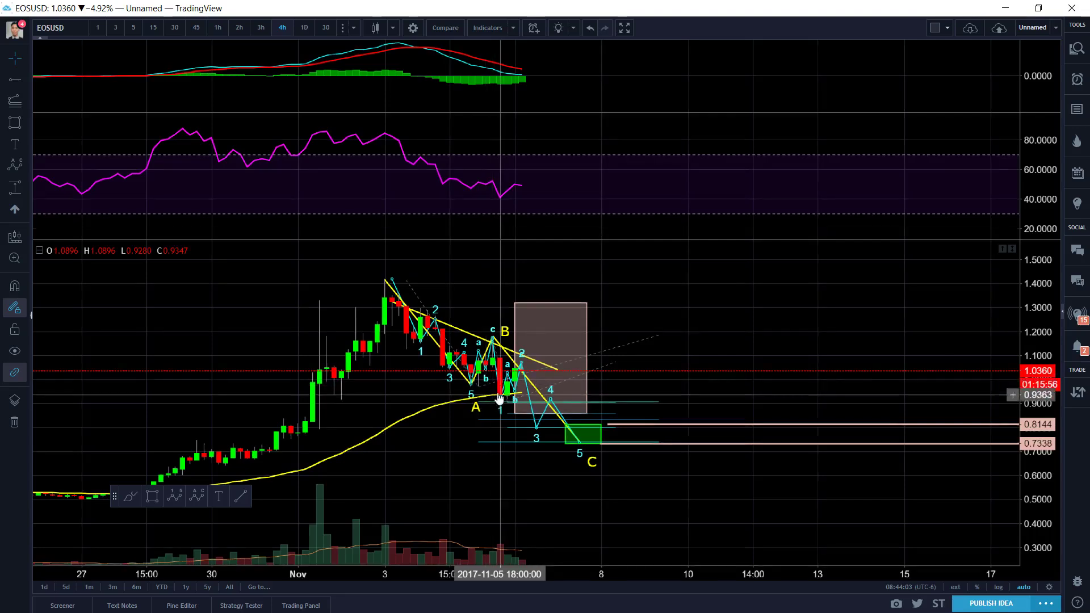
{"action": "left_click_drag", "start_coordinate": [494, 342], "coordinate": [503, 399]}
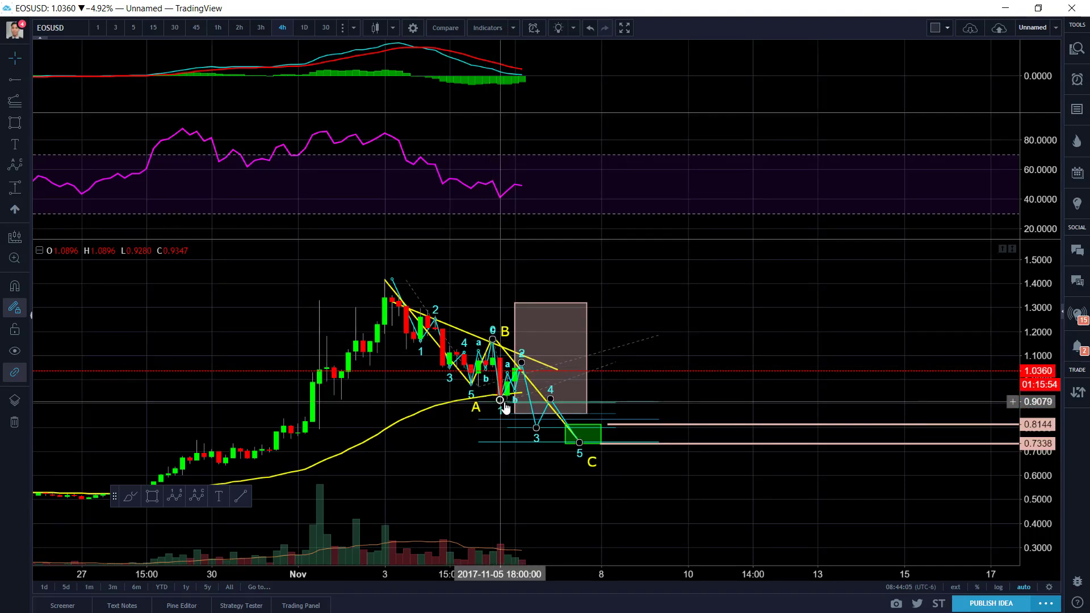
{"action": "left_click", "coordinate": [217, 28]}
{"action": "scroll", "coordinate": [742, 297], "scroll_direction": "down", "scroll_amount": 5}
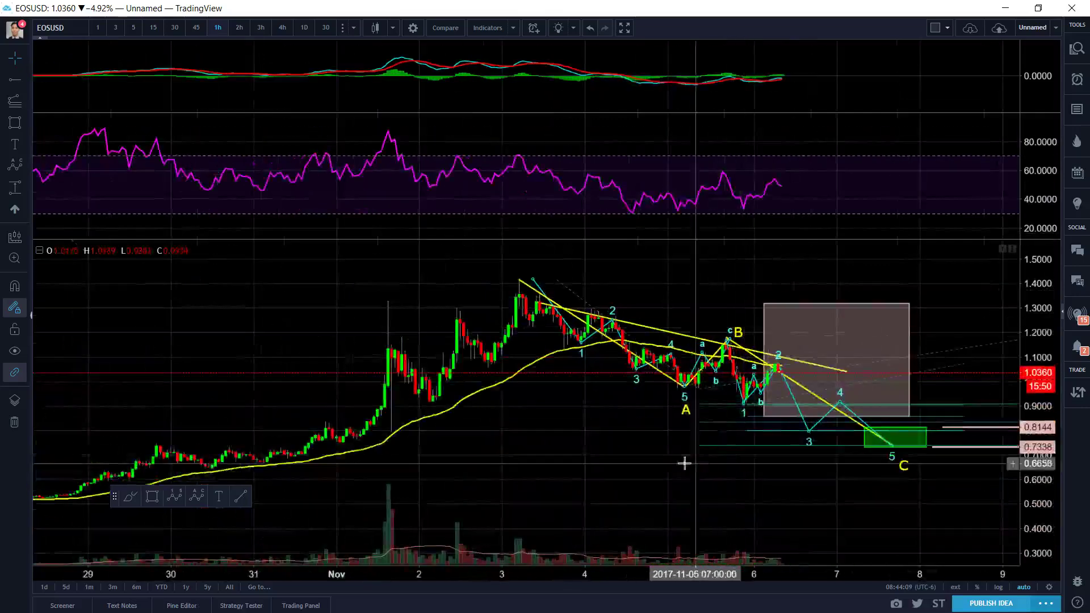
Step: Delete the two Fib extensions whose level lines cross the green target rectangle area
{"action": "scroll", "coordinate": [829, 441], "scroll_direction": "up", "scroll_amount": 3}
{"action": "left_click", "coordinate": [835, 452]}
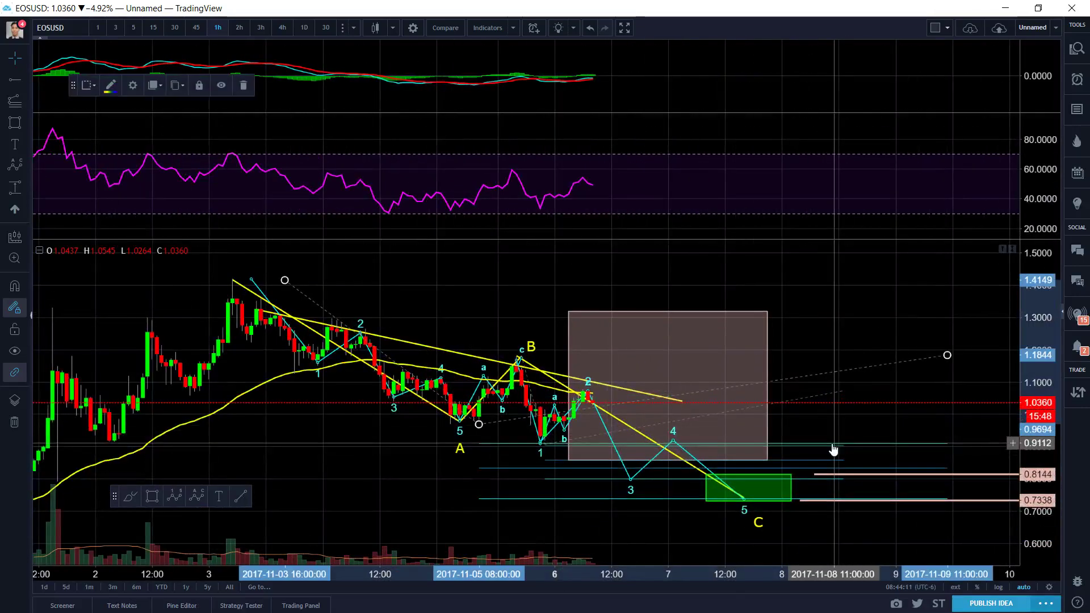
{"action": "key", "text": "Delete"}
{"action": "left_click", "coordinate": [833, 452]}
{"action": "key", "text": "Delete"}
{"action": "scroll", "coordinate": [833, 452], "scroll_direction": "up", "scroll_amount": 1}
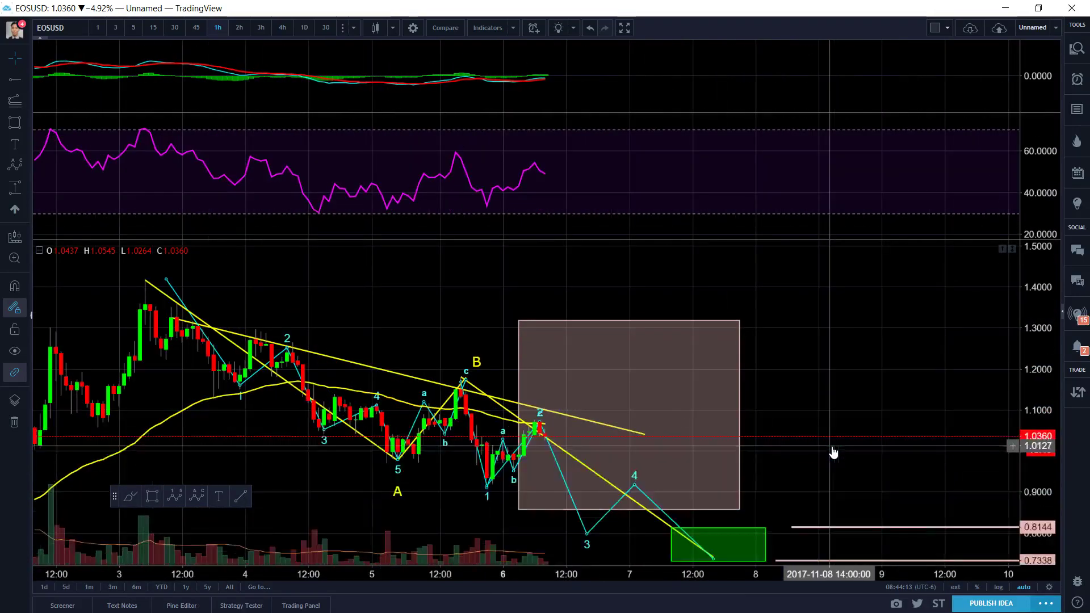
Step: Replace the horizontal ray at the green rectangle's upper edge with a new one at 0.8145 starting on 8 November
{"action": "scroll", "coordinate": [822, 459], "scroll_direction": "down", "scroll_amount": 1}
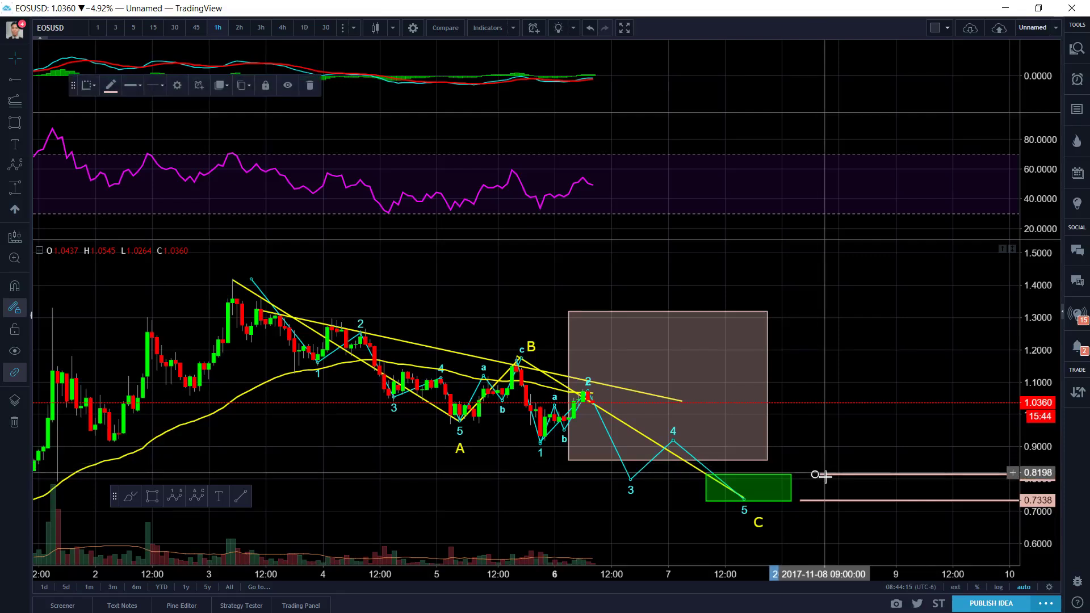
{"action": "key", "text": "Delete"}
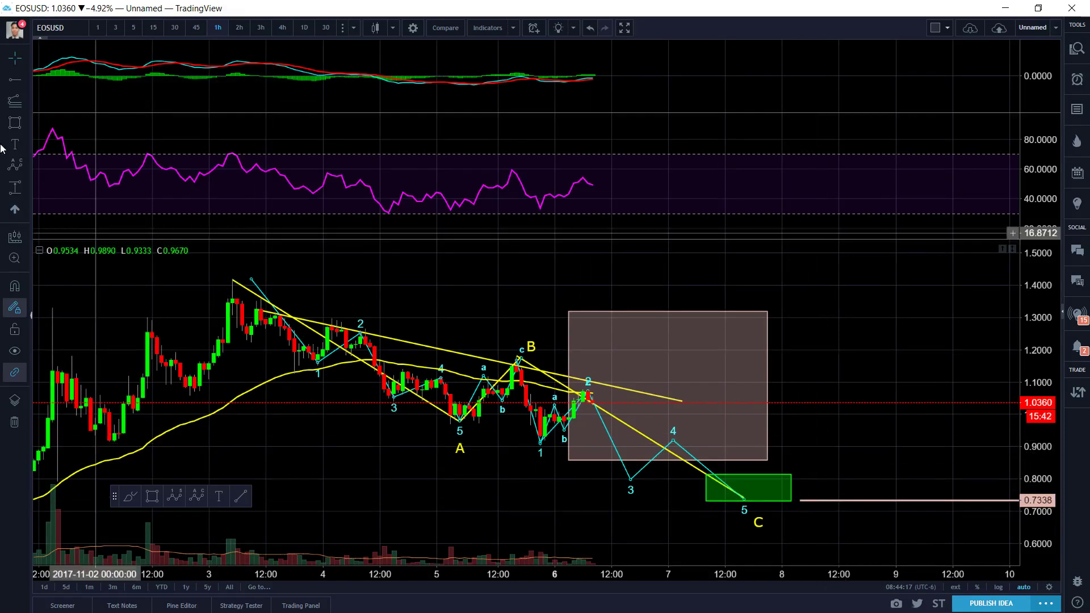
{"action": "left_click", "coordinate": [813, 475]}
{"action": "scroll", "coordinate": [465, 409], "scroll_direction": "up", "scroll_amount": 3}
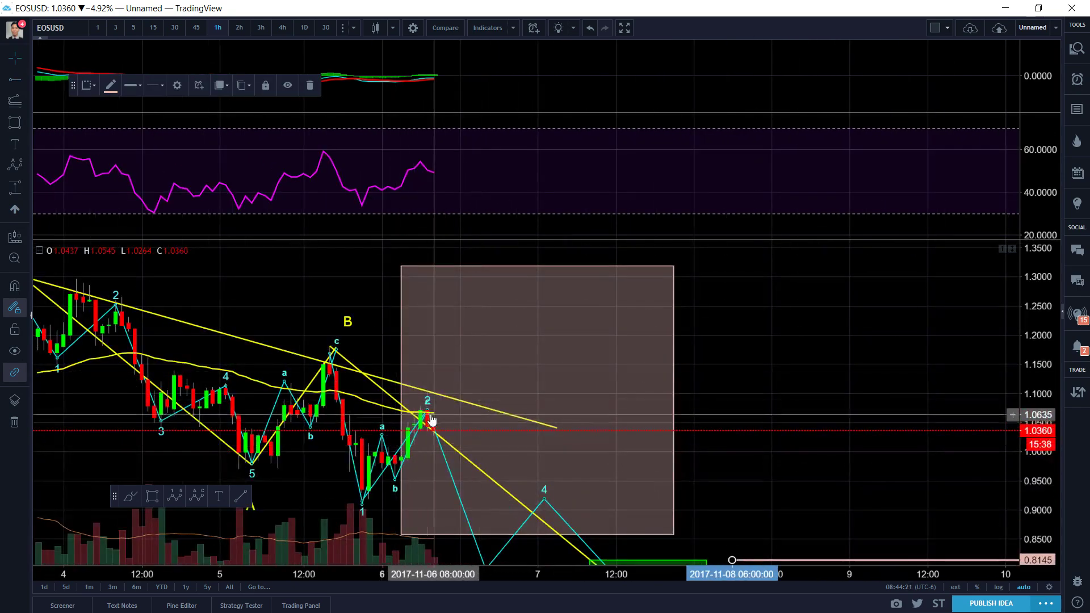
{"action": "scroll", "coordinate": [827, 365], "scroll_direction": "down", "scroll_amount": 5}
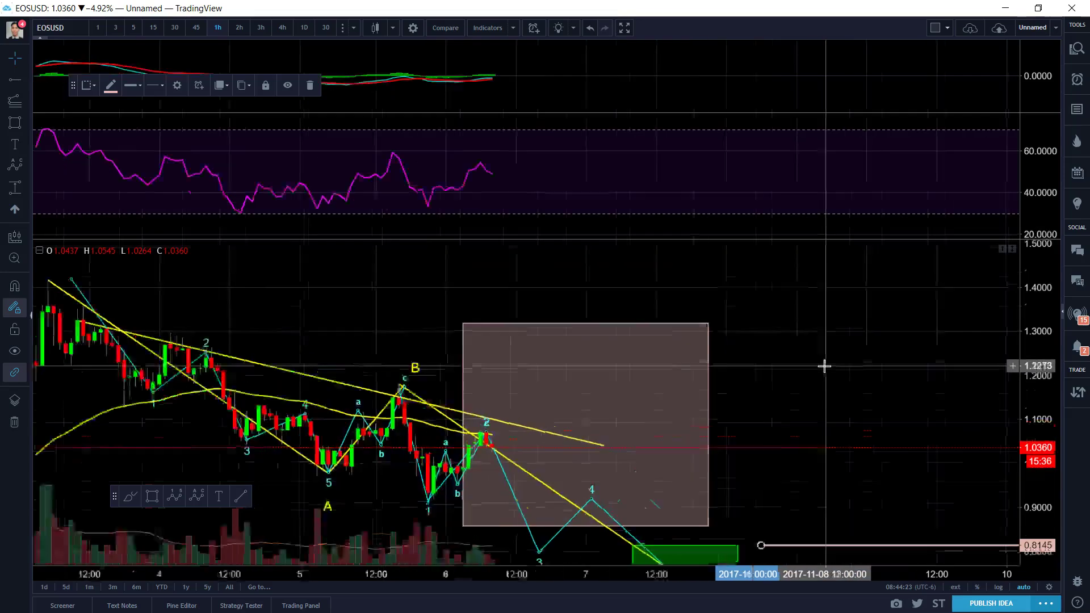
{"action": "double_click", "coordinate": [914, 344]}
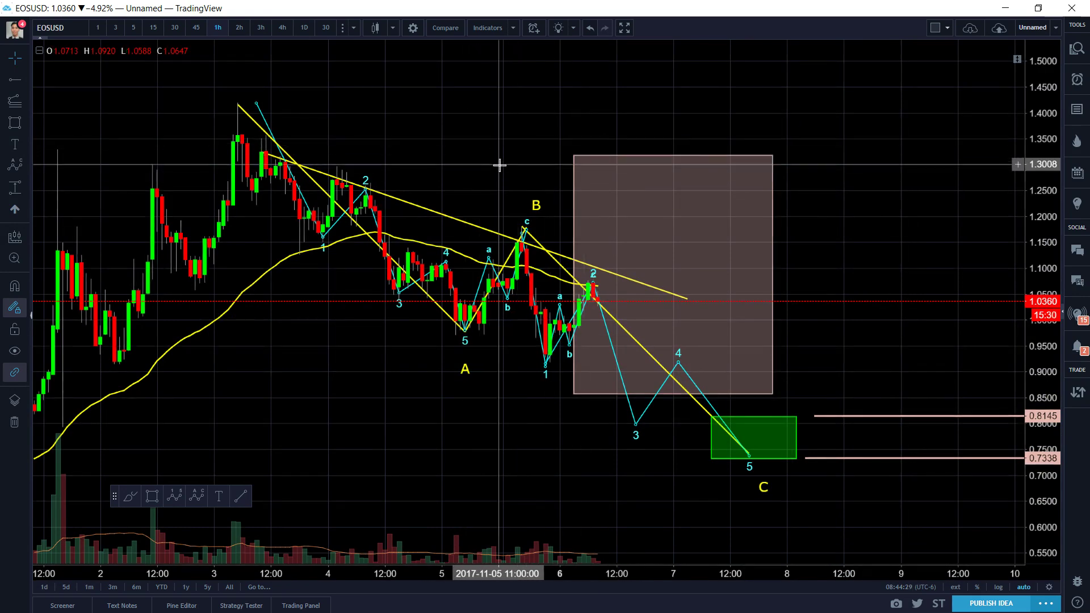
{"action": "double_click", "coordinate": [469, 177]}
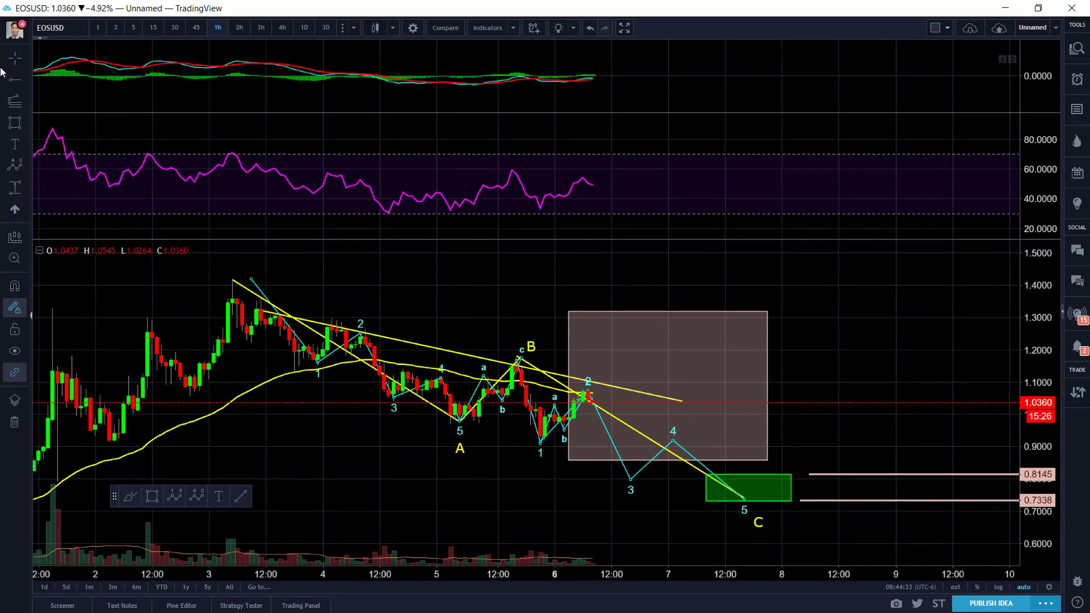
Step: Draw a descending trend line on the 1-hour RSI from the 1 November peak through the 5 November high to about 39.77 on 8 November
{"action": "left_click", "coordinate": [27, 80]}
{"action": "left_click", "coordinate": [57, 75]}
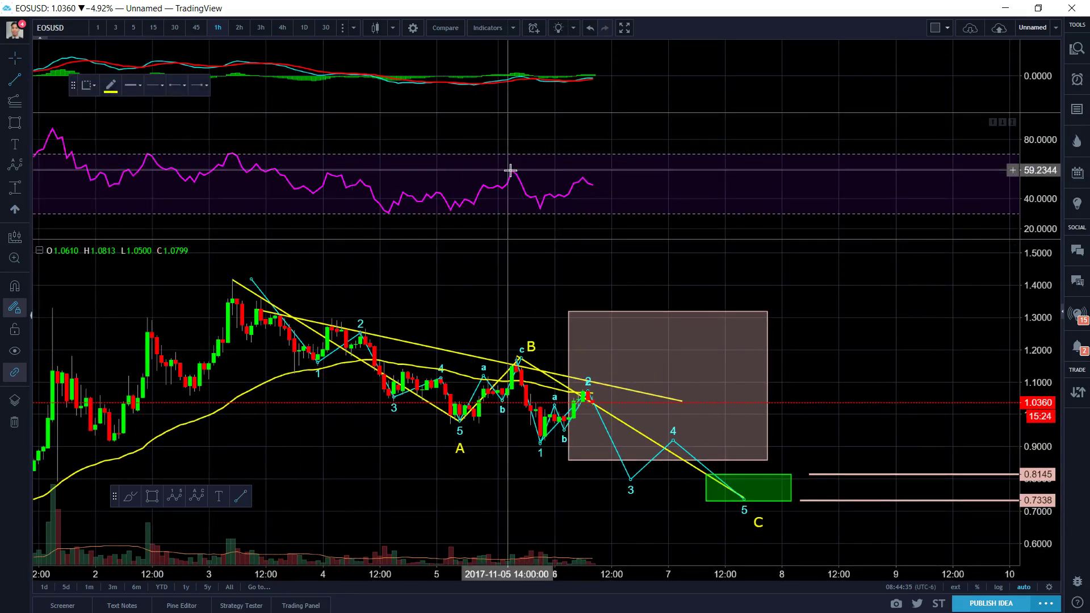
{"action": "left_click", "coordinate": [508, 170]}
{"action": "left_click", "coordinate": [833, 199]}
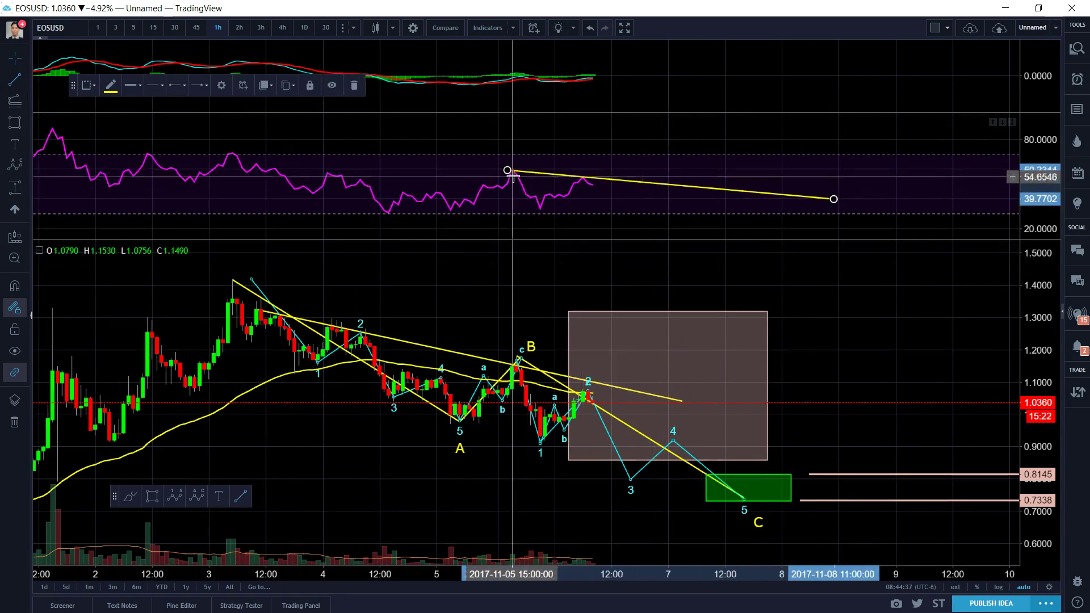
{"action": "left_click_drag", "start_coordinate": [340, 159], "coordinate": [44, 128]}
{"action": "left_click", "coordinate": [414, 267]}
{"action": "scroll", "coordinate": [413, 268], "scroll_direction": "down", "scroll_amount": 2}
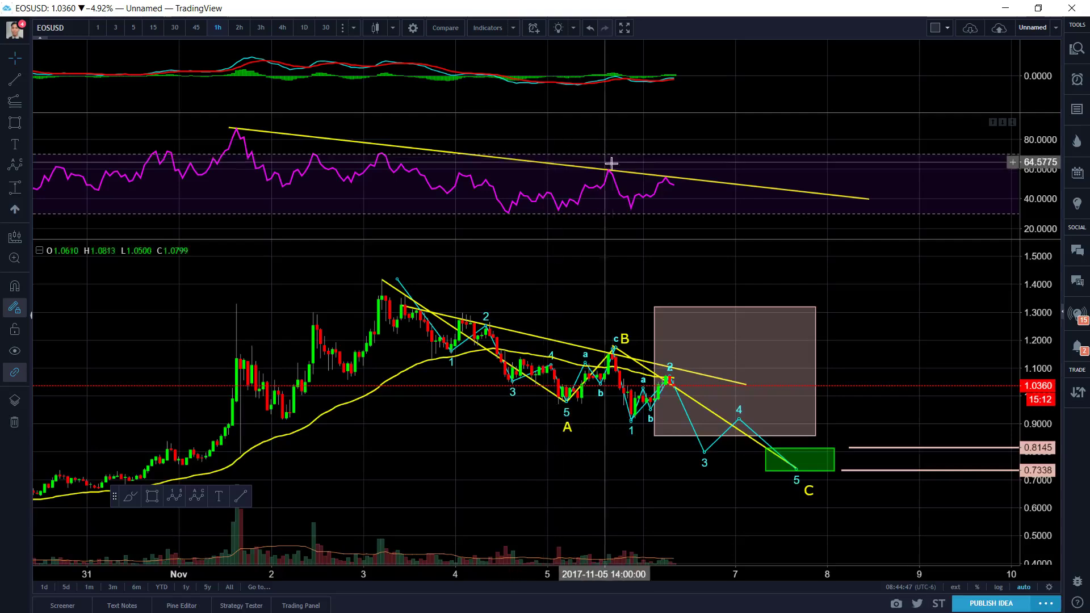
{"action": "scroll", "coordinate": [823, 235], "scroll_direction": "up", "scroll_amount": 2}
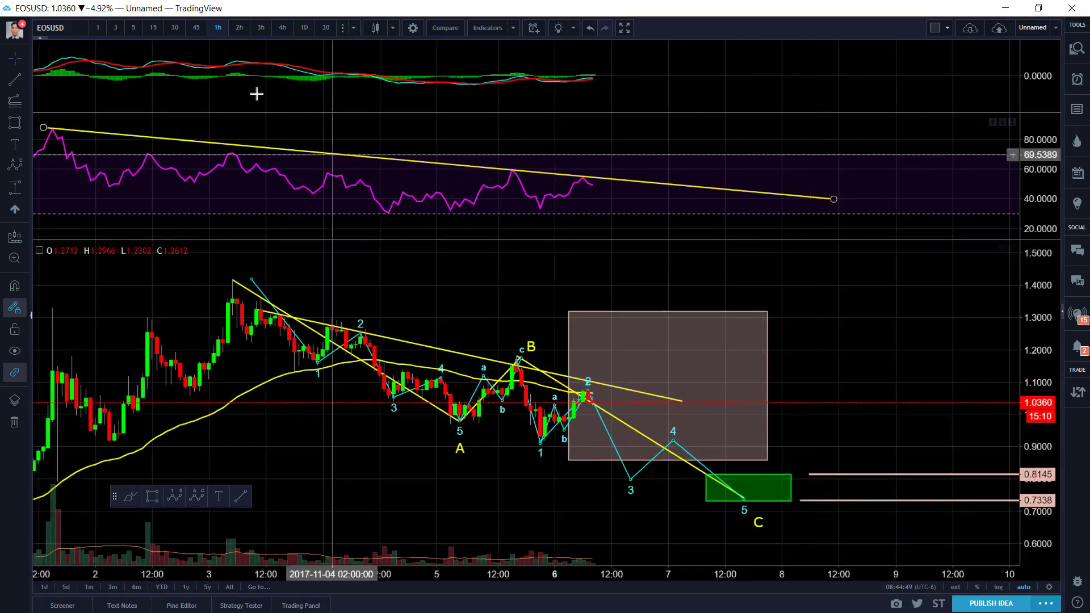
Step: Switch to the 2-hour chart and examine the MACD lines and histogram in an enlarged pane
{"action": "left_click", "coordinate": [238, 29]}
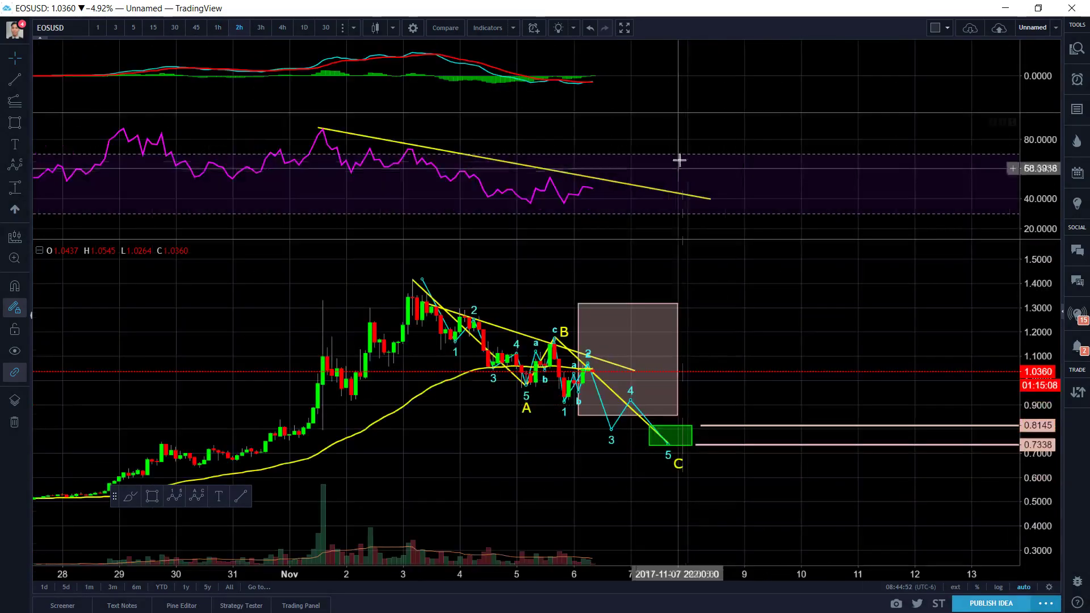
{"action": "double_click", "coordinate": [637, 80]}
{"action": "scroll", "coordinate": [628, 284], "scroll_direction": "up", "scroll_amount": 3}
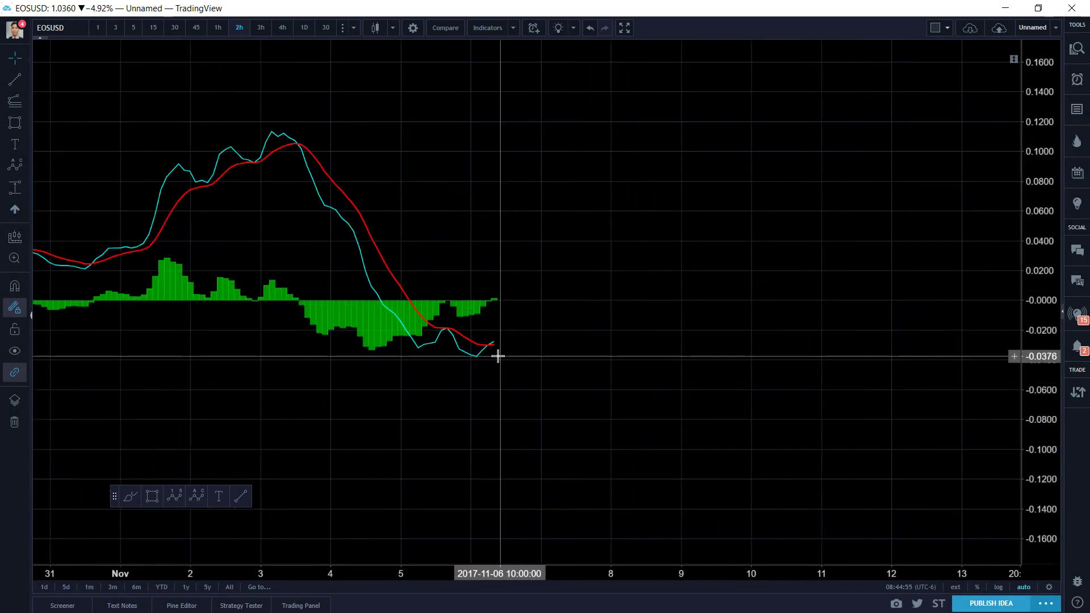
{"action": "double_click", "coordinate": [554, 326]}
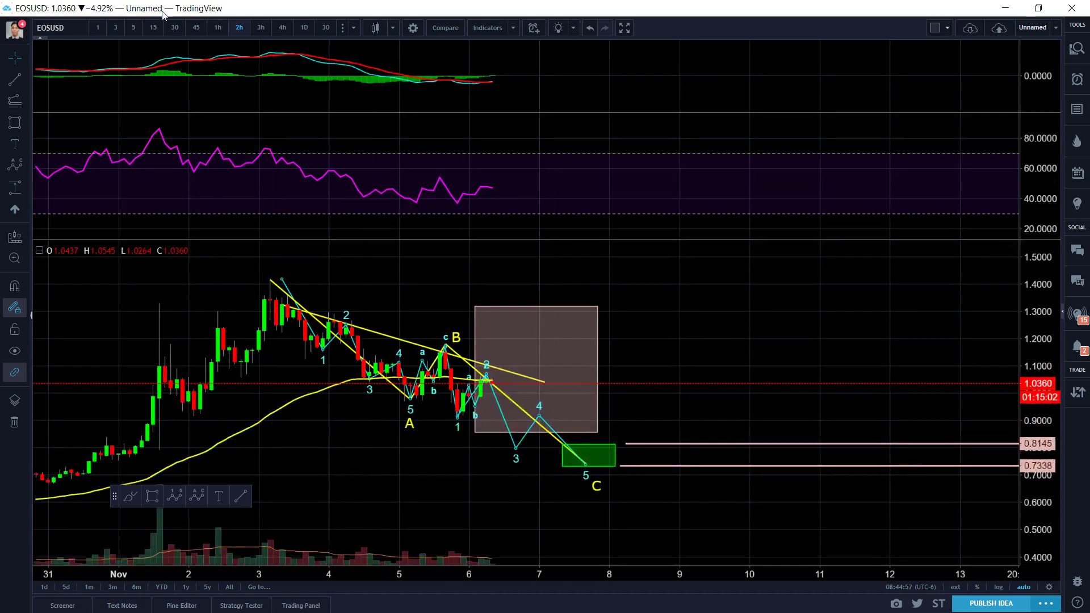
Step: Switch to the 5-minute chart and turn on auto scaling for the MACD pane
{"action": "left_click", "coordinate": [134, 32]}
{"action": "right_click", "coordinate": [1030, 107]}
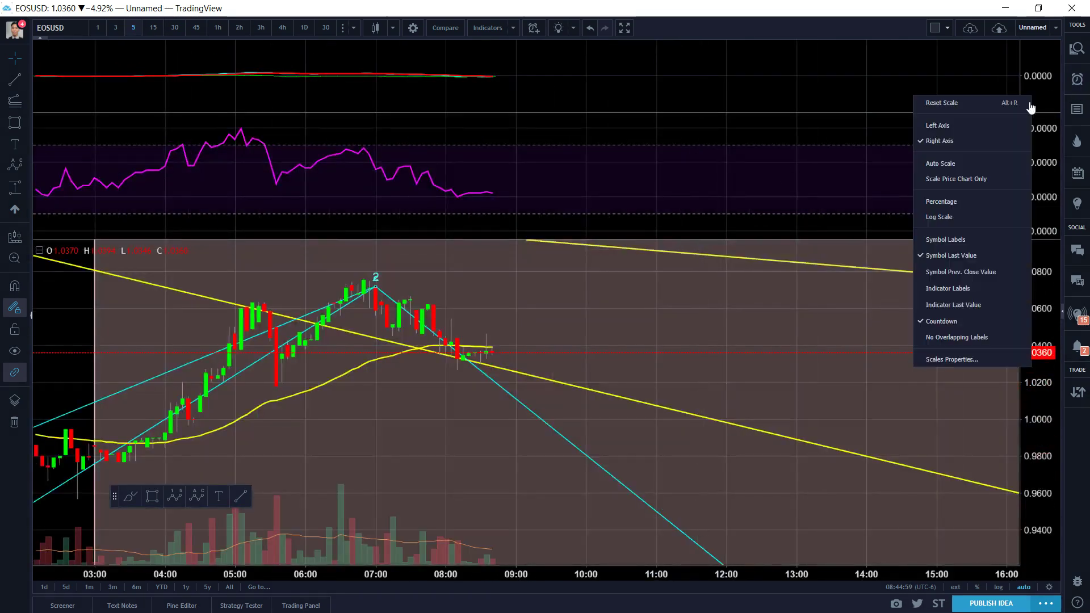
{"action": "left_click", "coordinate": [971, 166]}
Step: Examine the MACD, RSI and wave count around wave 2 on the 5-minute chart
{"action": "scroll", "coordinate": [755, 187], "scroll_direction": "down", "scroll_amount": 5}
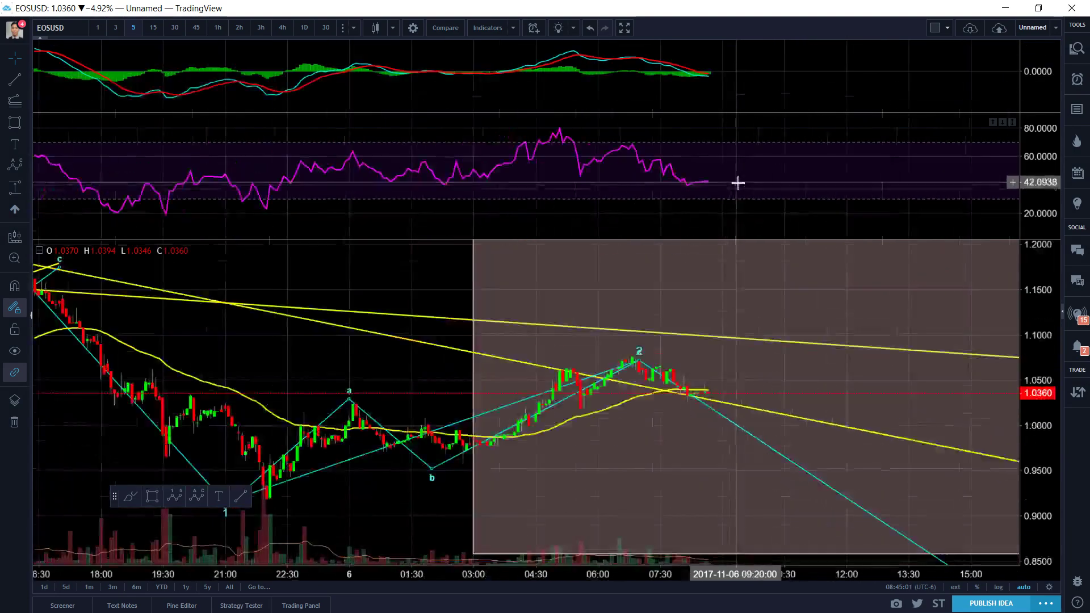
{"action": "left_click_drag", "start_coordinate": [702, 223], "coordinate": [666, 213]}
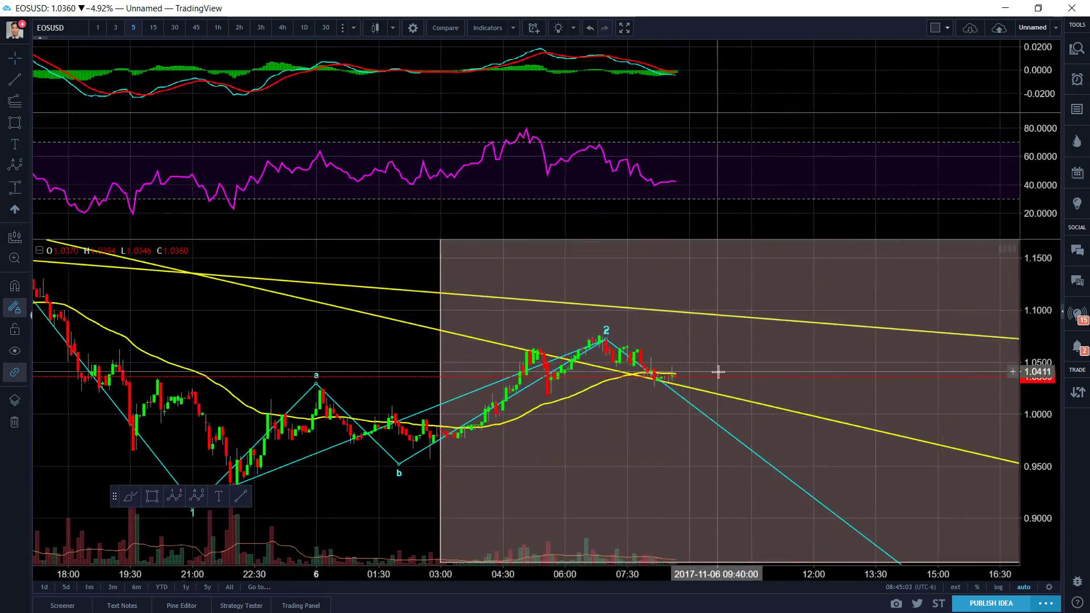
{"action": "scroll", "coordinate": [718, 372], "scroll_direction": "down", "scroll_amount": 3}
{"action": "scroll", "coordinate": [717, 373], "scroll_direction": "down", "scroll_amount": 2}
{"action": "left_click_drag", "start_coordinate": [629, 519], "coordinate": [430, 475]}
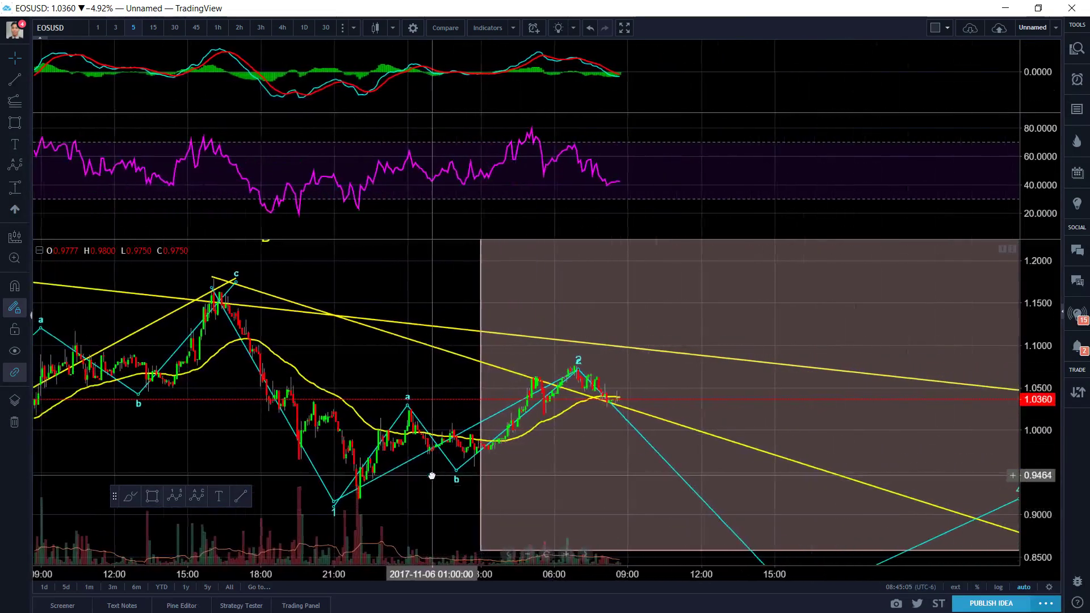
{"action": "scroll", "coordinate": [445, 475], "scroll_direction": "down", "scroll_amount": 3}
{"action": "scroll", "coordinate": [477, 477], "scroll_direction": "down", "scroll_amount": 4}
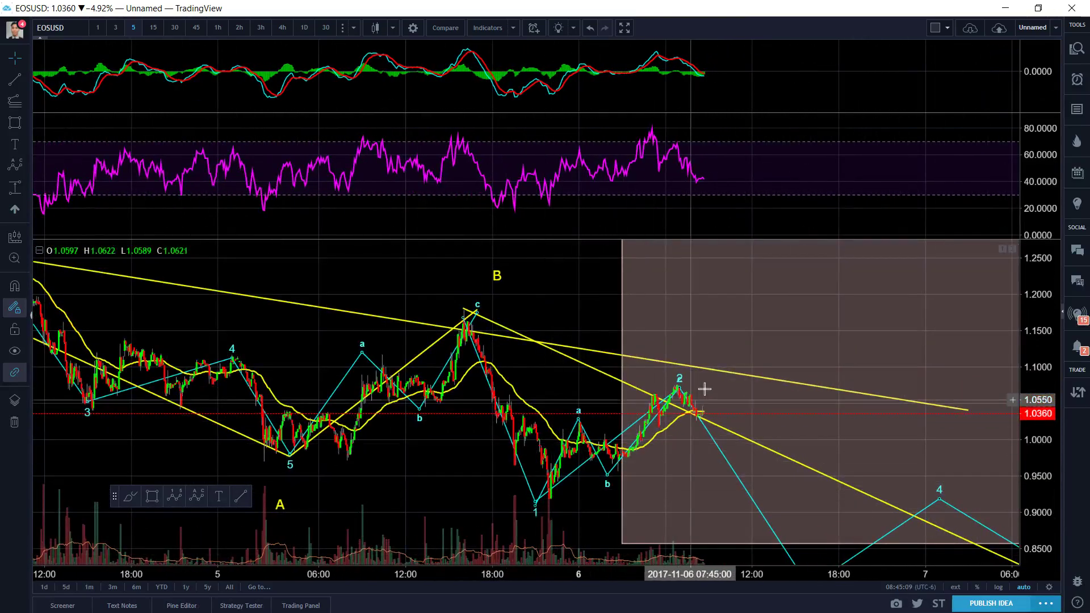
{"action": "scroll", "coordinate": [705, 352], "scroll_direction": "up", "scroll_amount": 1}
{"action": "scroll", "coordinate": [559, 332], "scroll_direction": "up", "scroll_amount": 3}
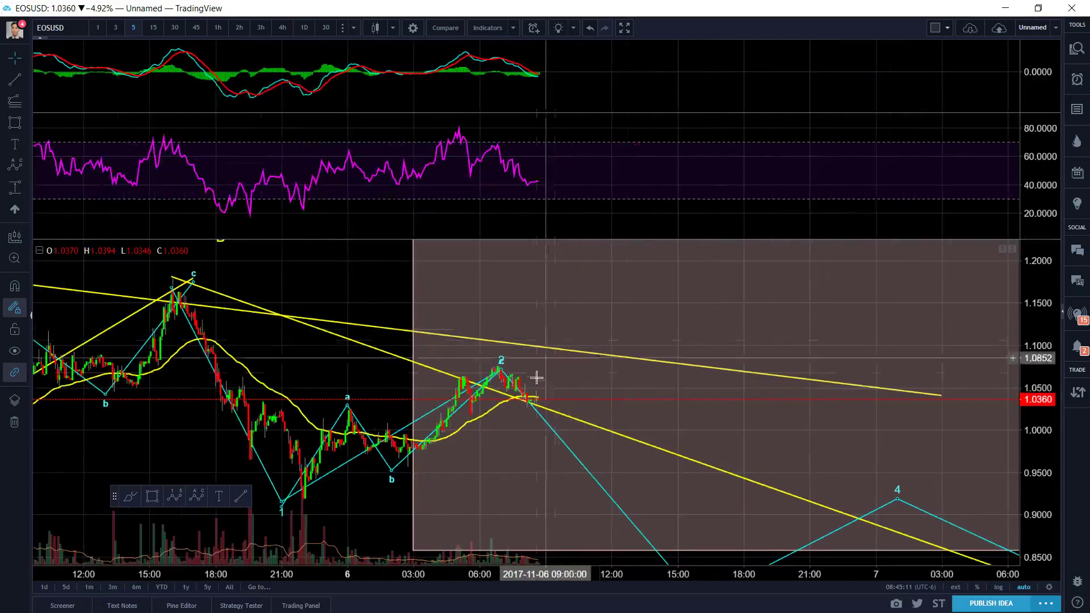
Step: Return to the 2-hour chart and compare the RSI low on 5 November with the price low at wave 1
{"action": "left_click", "coordinate": [218, 26]}
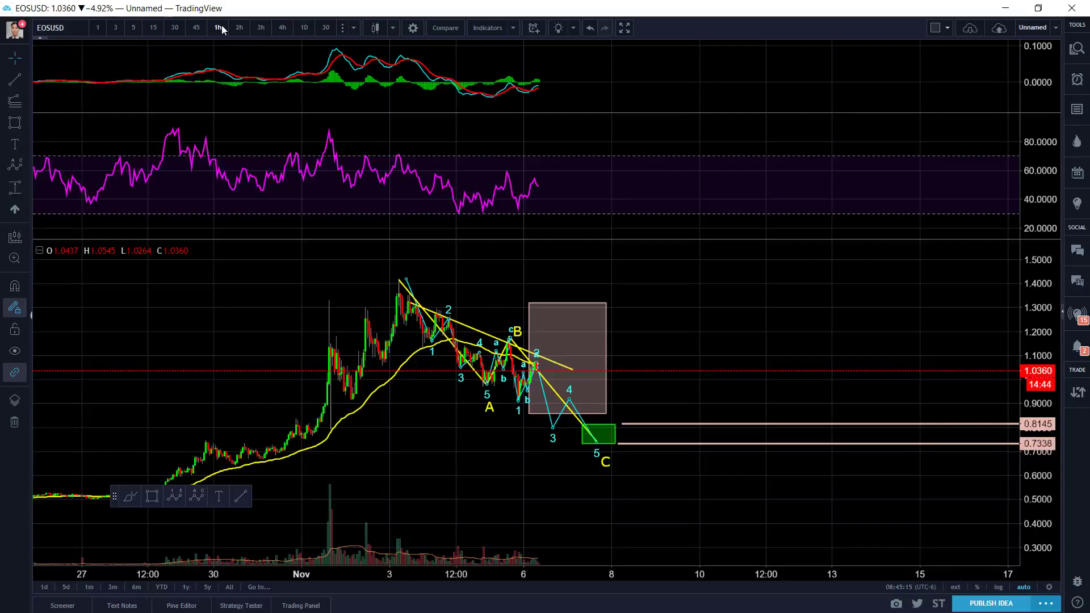
{"action": "left_click", "coordinate": [239, 28]}
{"action": "scroll", "coordinate": [472, 136], "scroll_direction": "up", "scroll_amount": 1}
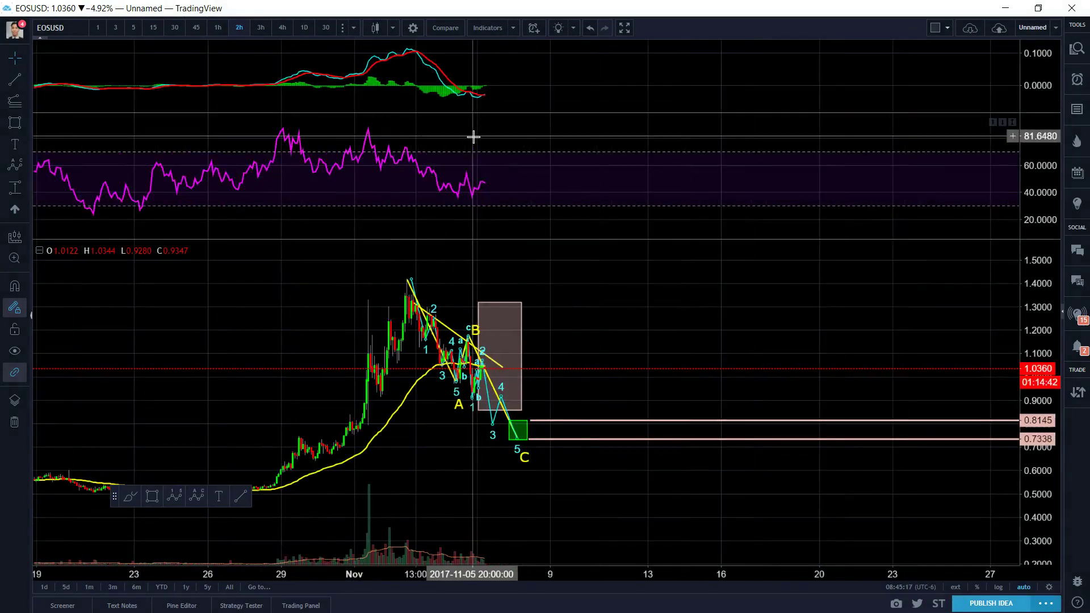
{"action": "scroll", "coordinate": [795, 290], "scroll_direction": "up", "scroll_amount": 3}
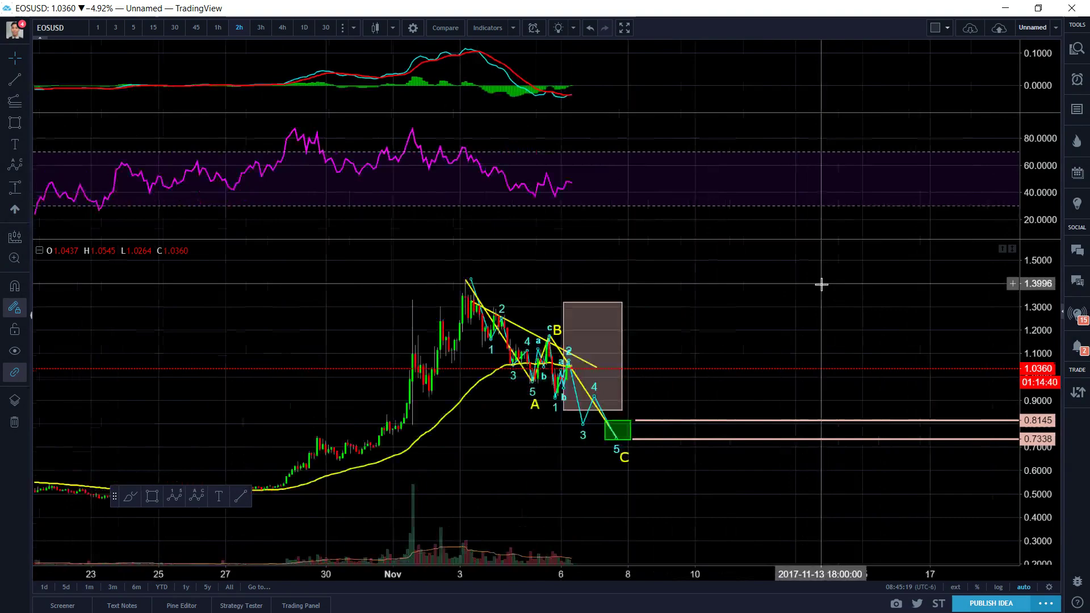
{"action": "scroll", "coordinate": [653, 263], "scroll_direction": "up", "scroll_amount": 2}
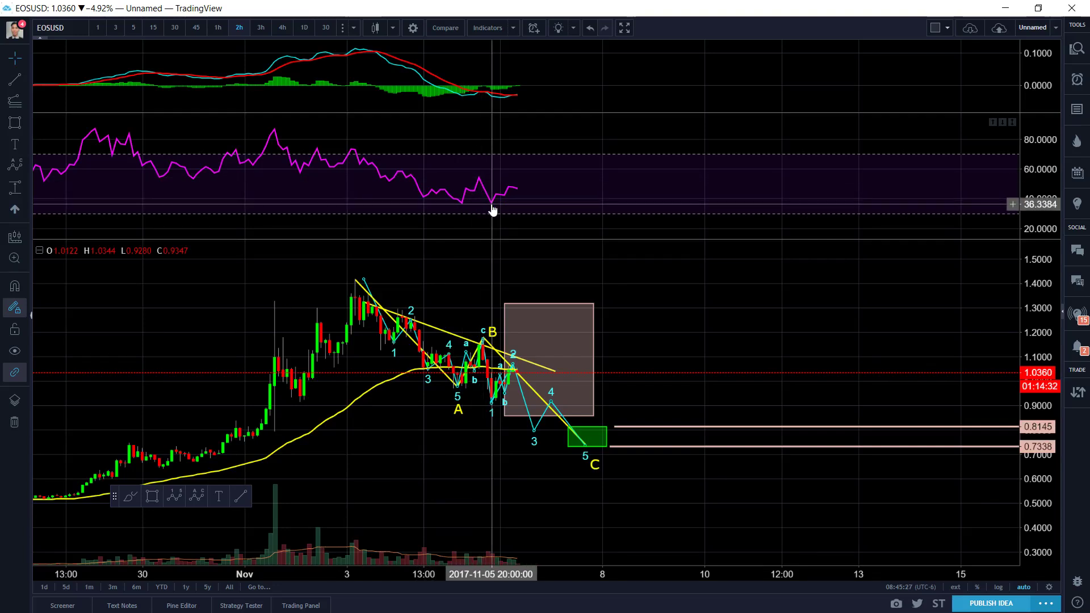
{"action": "left_click", "coordinate": [492, 407]}
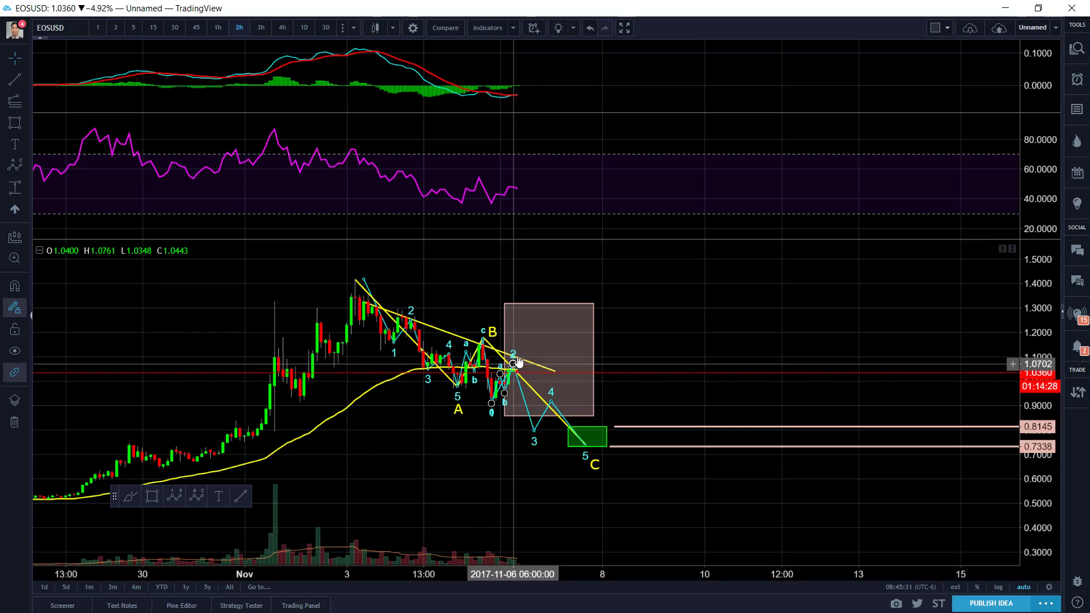
Step: Draw a descending trend line on the 2-hour RSI from 74.52 on 3 November to 28.70 on 9 November
{"action": "left_click", "coordinate": [29, 84]}
{"action": "left_click", "coordinate": [74, 80]}
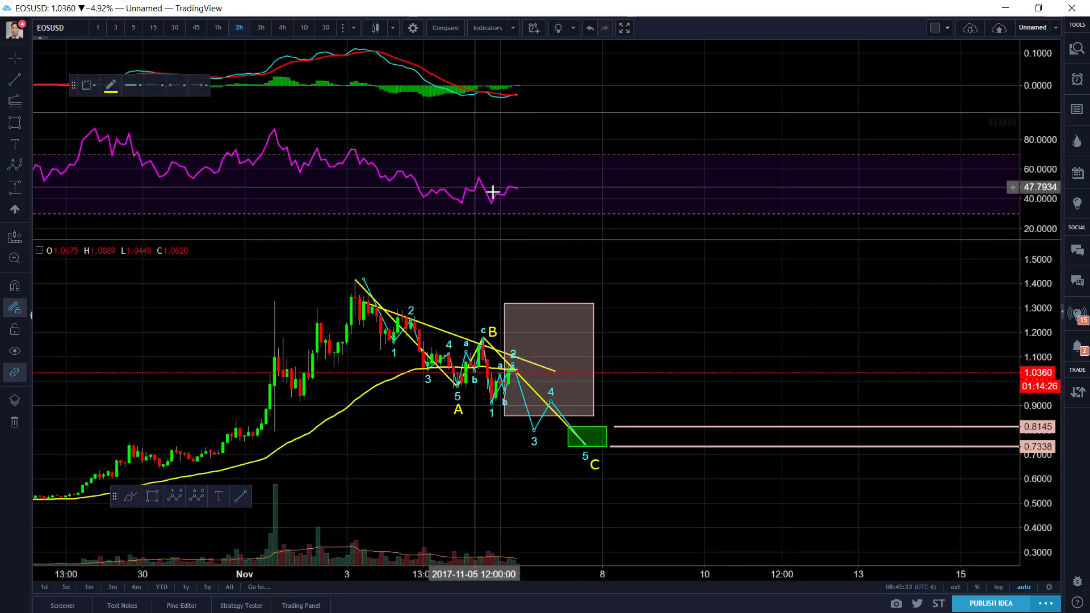
{"action": "left_click", "coordinate": [347, 148]}
{"action": "left_click", "coordinate": [653, 216]}
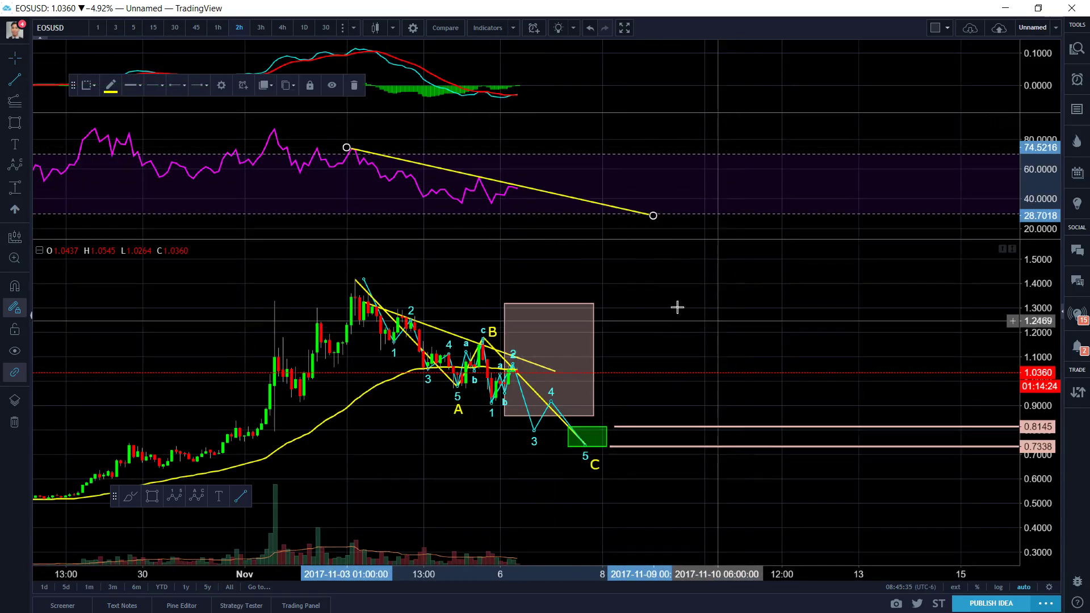
Step: Examine the RSI against its trend line and the price at wave 2 against the yellow trend line and moving average
{"action": "left_click_drag", "start_coordinate": [645, 297], "coordinate": [829, 284]}
{"action": "left_click_drag", "start_coordinate": [557, 275], "coordinate": [689, 265]}
{"action": "scroll", "coordinate": [690, 266], "scroll_direction": "up", "scroll_amount": 5}
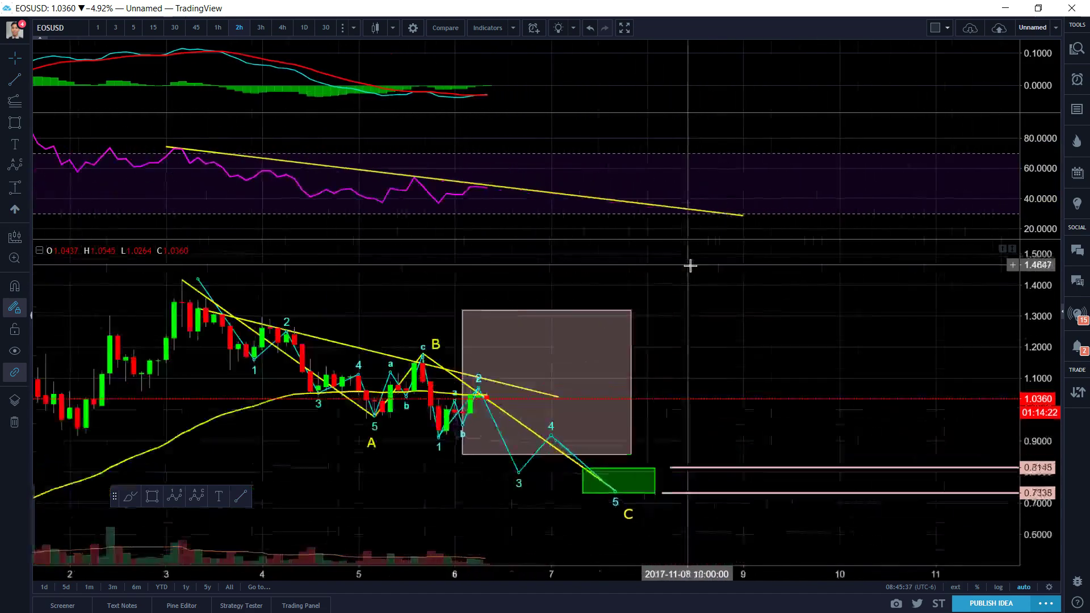
{"action": "scroll", "coordinate": [391, 299], "scroll_direction": "up", "scroll_amount": 5}
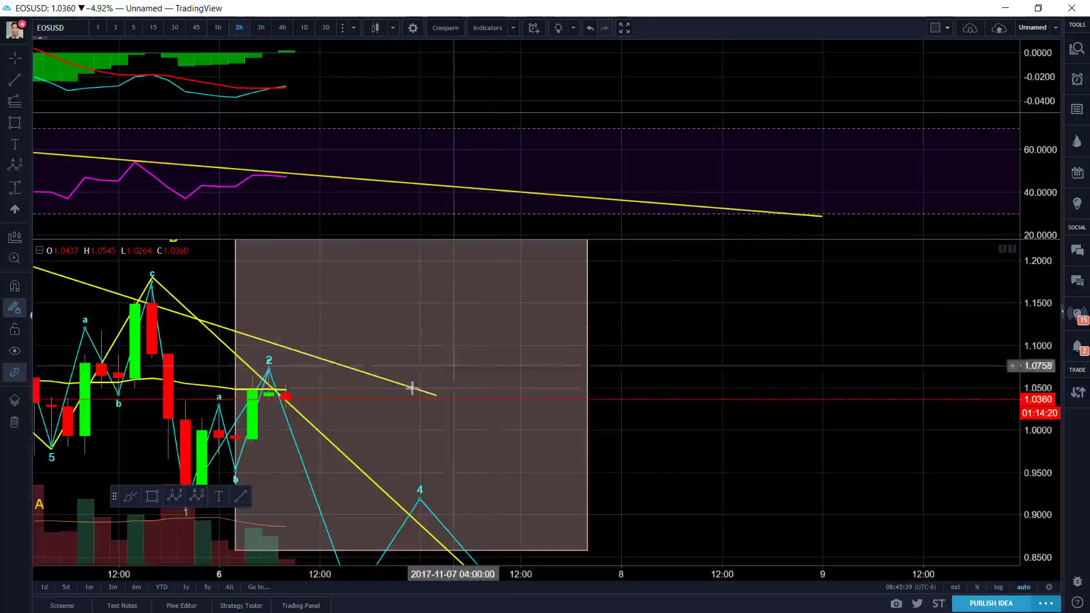
{"action": "scroll", "coordinate": [372, 404], "scroll_direction": "down", "scroll_amount": 1}
{"action": "scroll", "coordinate": [373, 403], "scroll_direction": "up", "scroll_amount": 2}
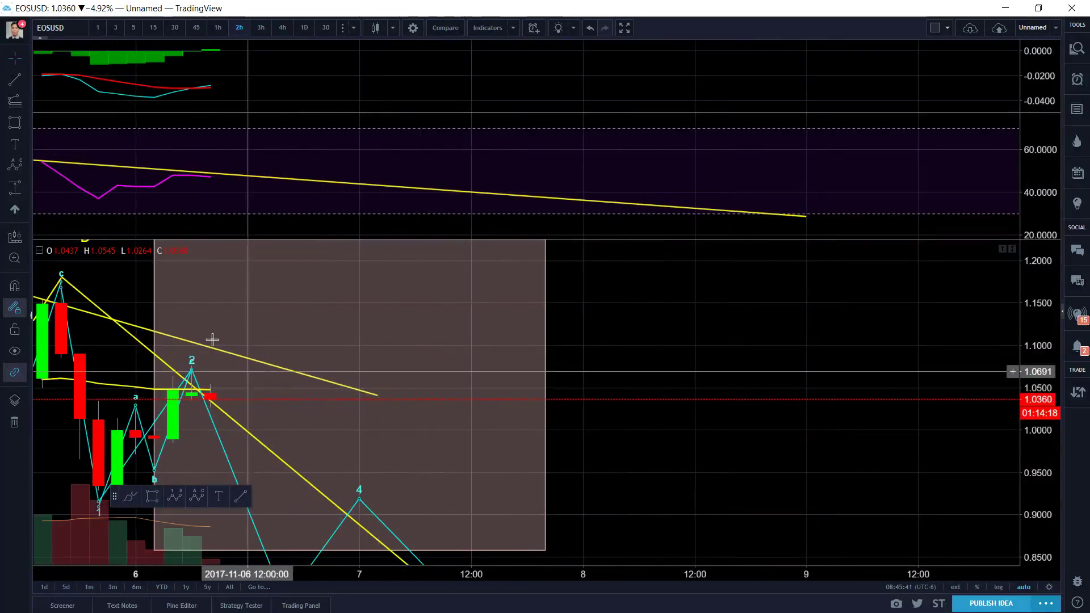
{"action": "left_click_drag", "start_coordinate": [137, 290], "coordinate": [578, 323]}
{"action": "scroll", "coordinate": [578, 324], "scroll_direction": "up", "scroll_amount": 4}
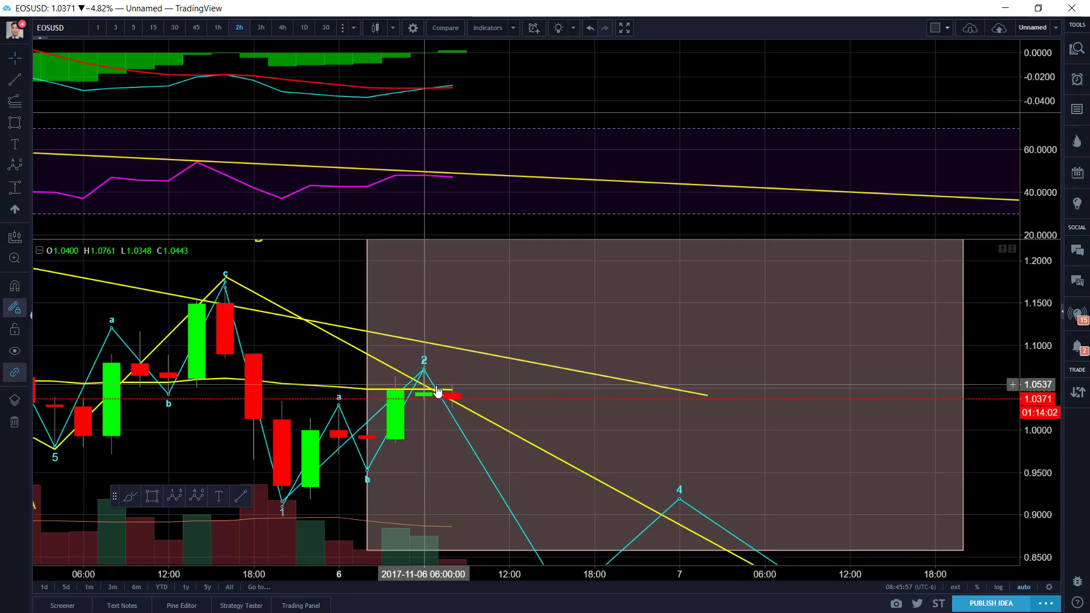
{"action": "scroll", "coordinate": [437, 397], "scroll_direction": "down", "scroll_amount": 4}
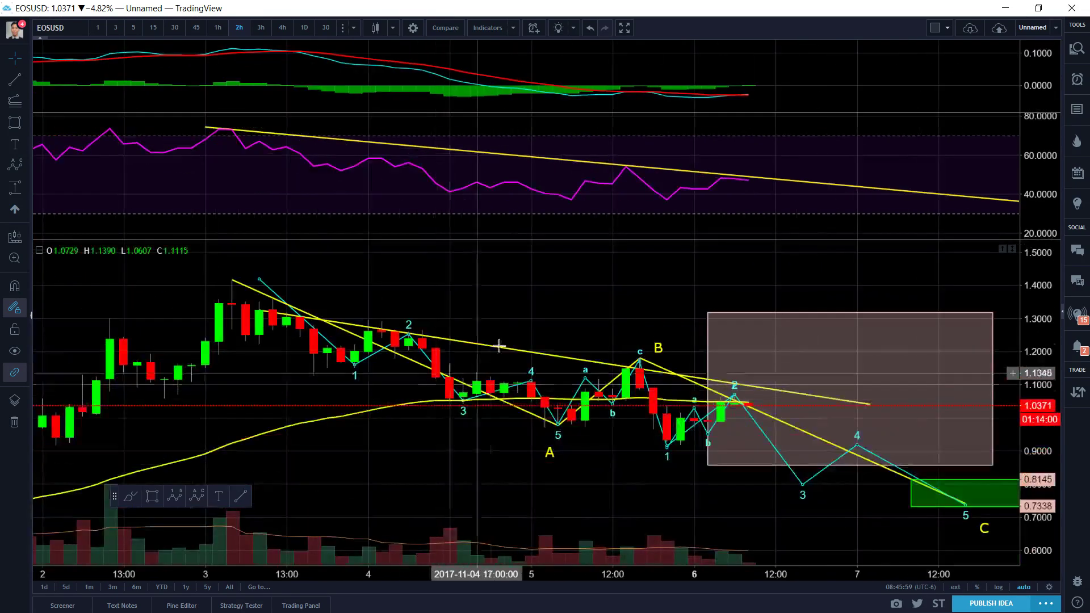
{"action": "scroll", "coordinate": [506, 297], "scroll_direction": "down", "scroll_amount": 5}
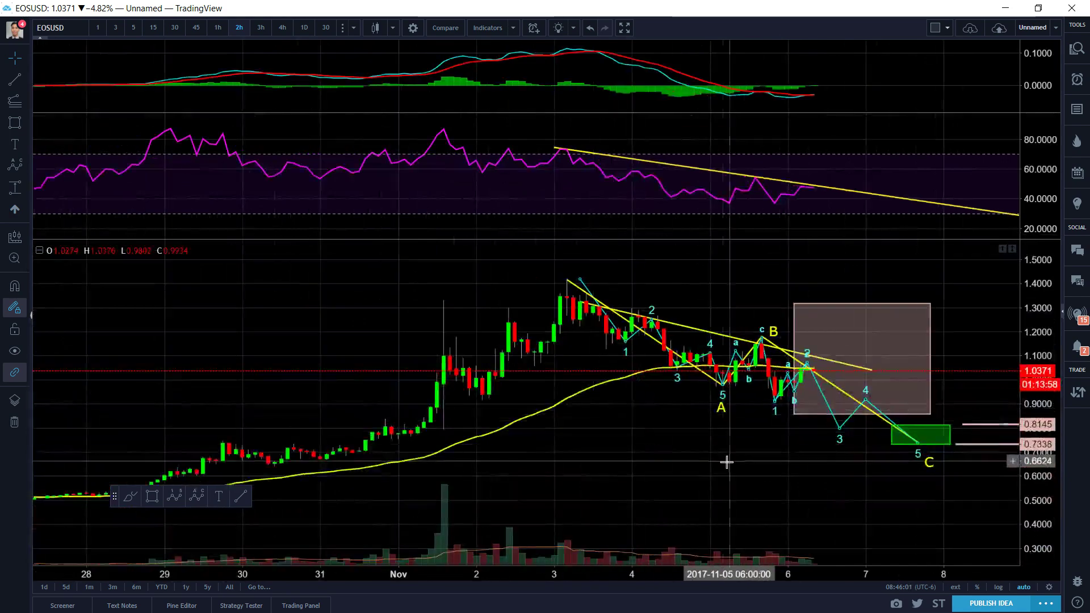
{"action": "scroll", "coordinate": [726, 462], "scroll_direction": "up", "scroll_amount": 5}
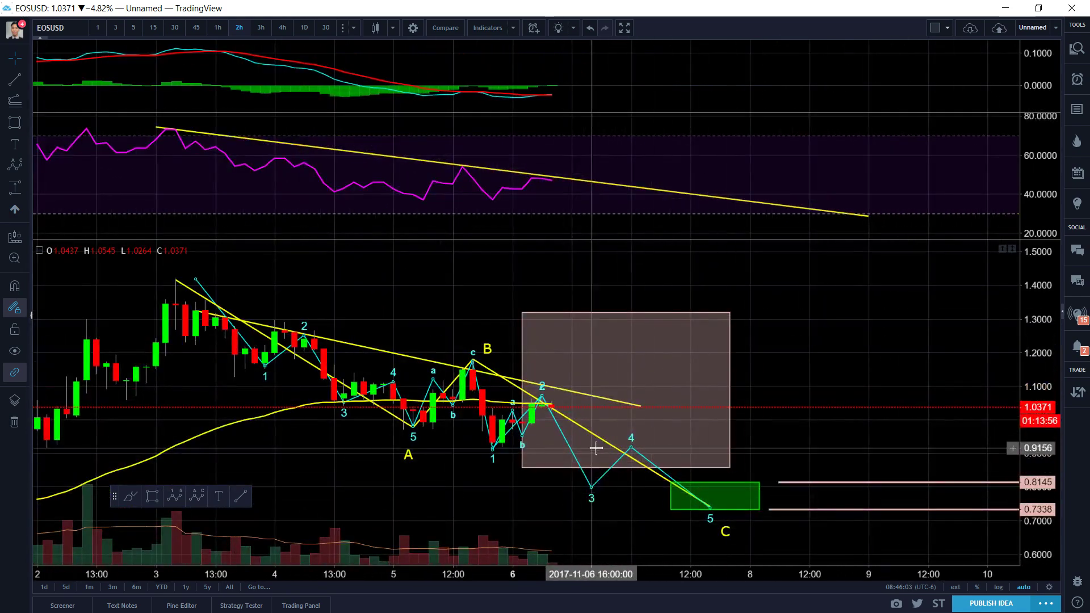
Step: Delete the yellow trend line that runs from point B down to point C
{"action": "left_click", "coordinate": [605, 442]}
{"action": "mouse_move", "coordinate": [709, 507]}
{"action": "left_mouse_down"}
{"action": "mouse_move", "coordinate": [679, 501]}
{"action": "mouse_move", "coordinate": [653, 473]}
{"action": "mouse_move", "coordinate": [702, 494]}
{"action": "left_mouse_up"}
{"action": "type", "text": "\\"}
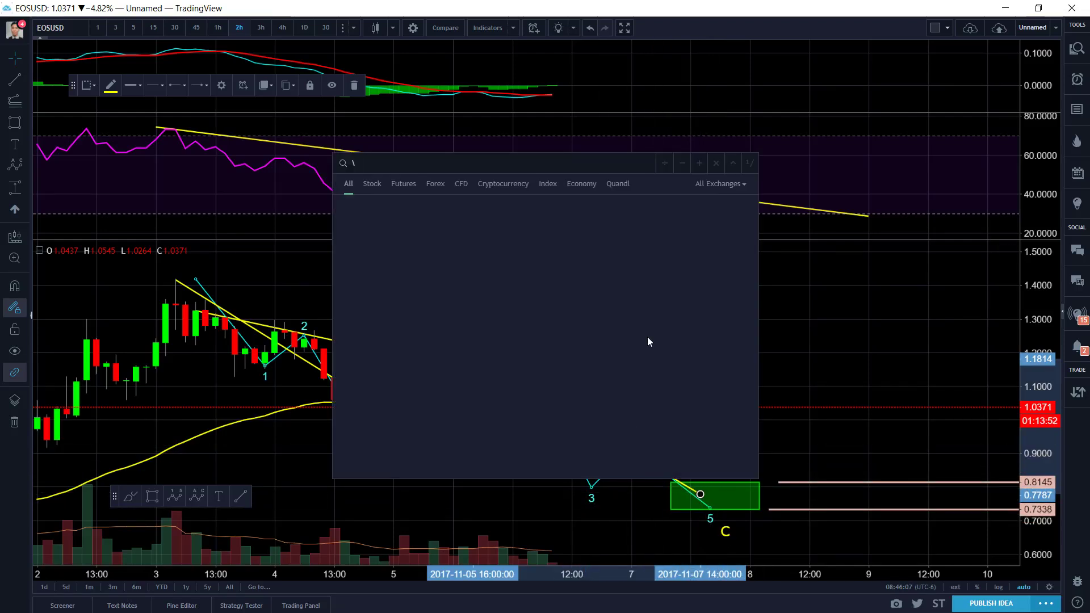
{"action": "key", "text": "Escape"}
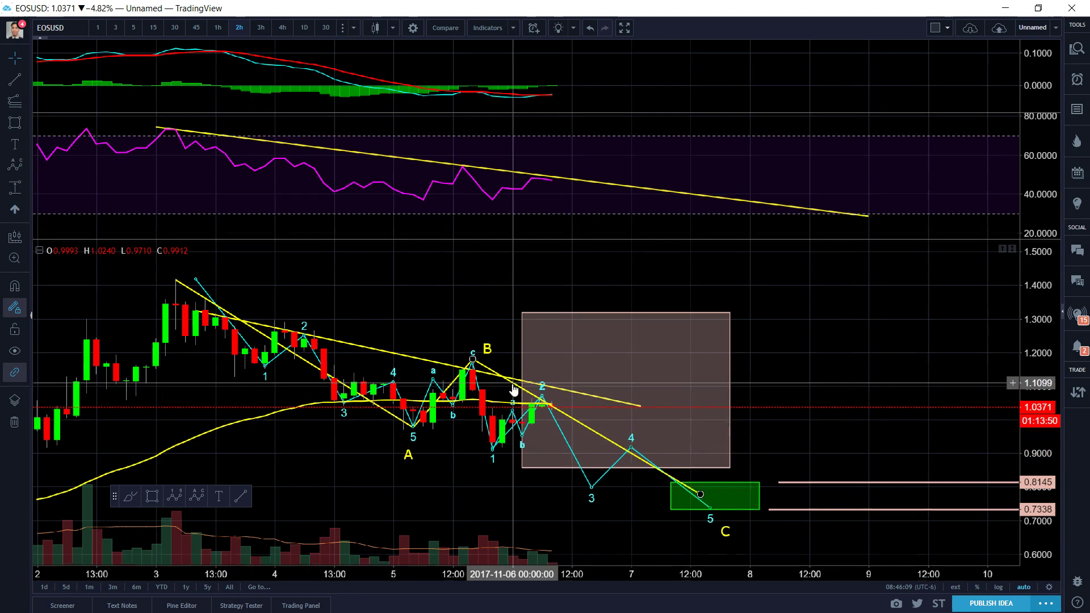
{"action": "key", "text": "Delete"}
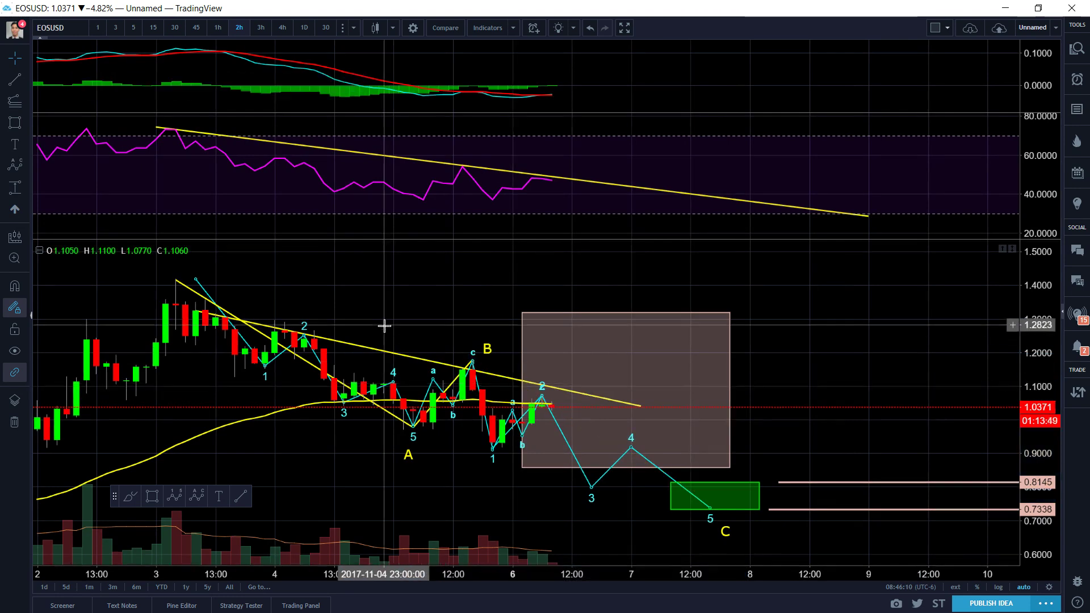
Step: Clone the wave A trend line and place the copy from B at 1.1843 on 5 November to 0.7432 on 7 November
{"action": "left_click", "coordinate": [188, 290]}
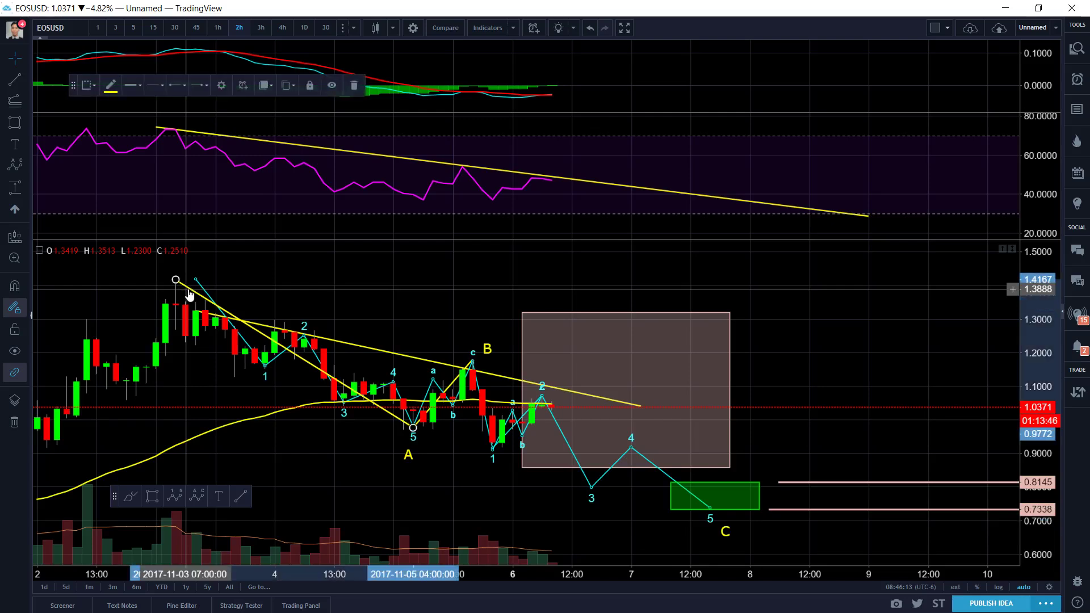
{"action": "mouse_move", "coordinate": [176, 280]}
{"action": "left_mouse_down"}
{"action": "mouse_move", "coordinate": [129, 329]}
{"action": "mouse_move", "coordinate": [168, 275]}
{"action": "mouse_move", "coordinate": [177, 280]}
{"action": "left_mouse_up"}
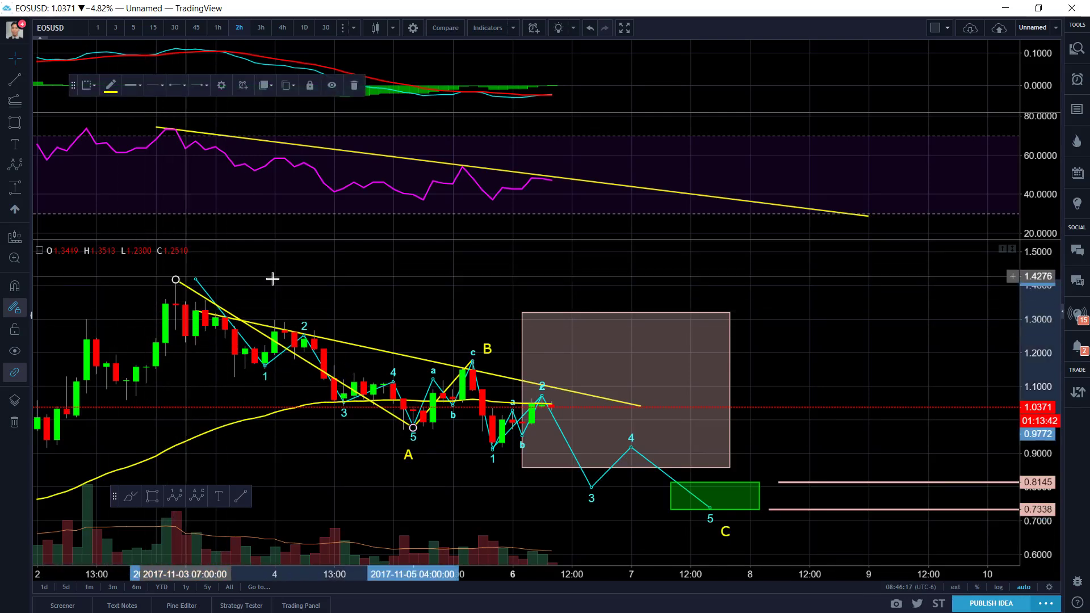
{"action": "left_click", "coordinate": [278, 277]}
{"action": "right_click", "coordinate": [193, 295]}
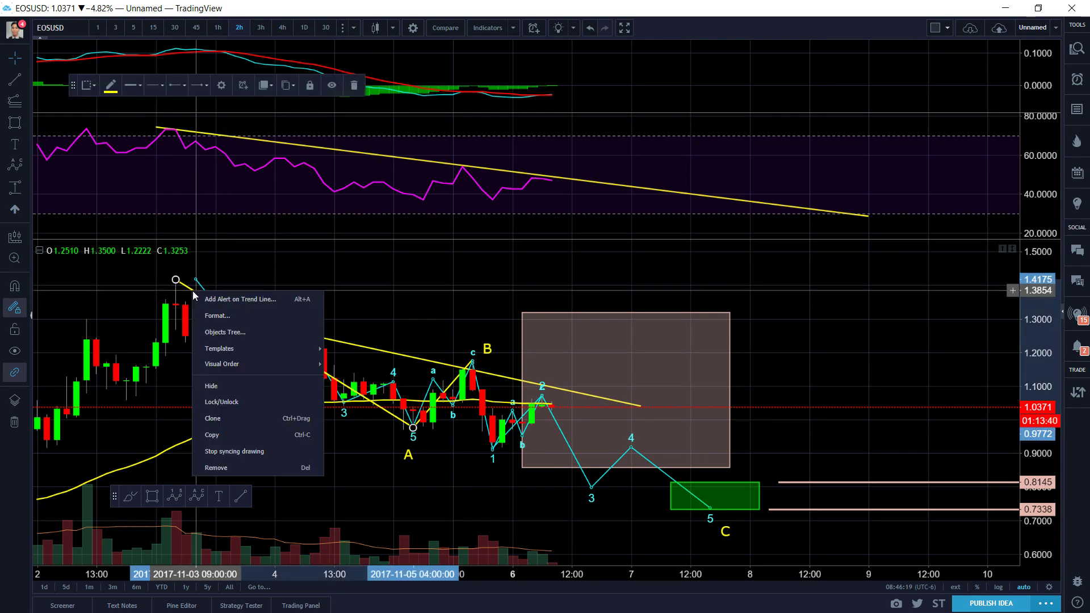
{"action": "left_click", "coordinate": [260, 423]}
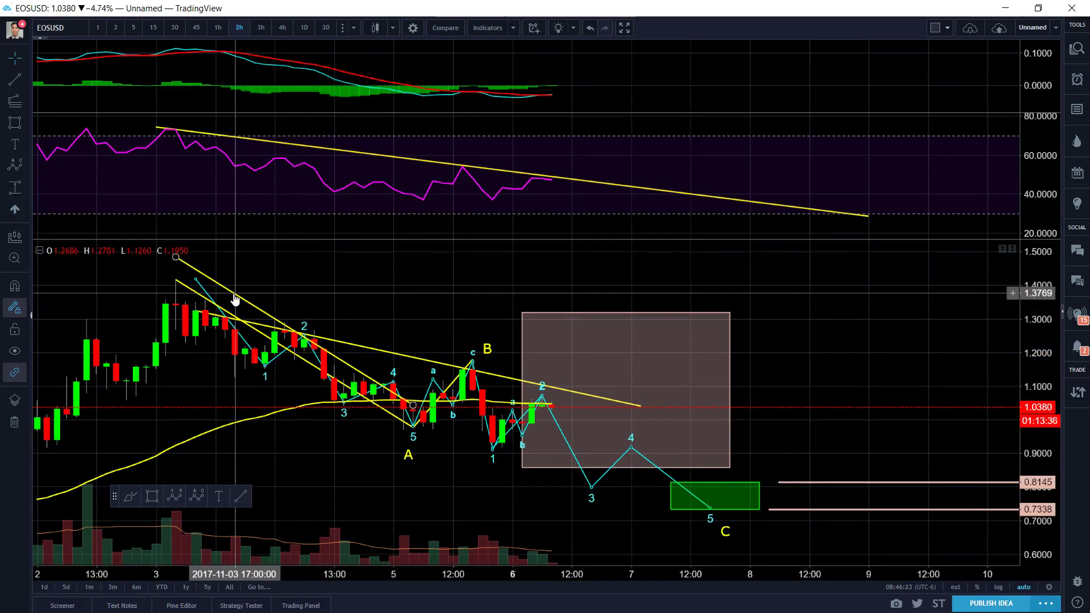
{"action": "left_click_drag", "start_coordinate": [236, 316], "coordinate": [285, 308]}
{"action": "mouse_move", "coordinate": [353, 327]}
{"action": "left_mouse_down"}
{"action": "mouse_move", "coordinate": [518, 372]}
{"action": "mouse_move", "coordinate": [533, 395]}
{"action": "left_mouse_up"}
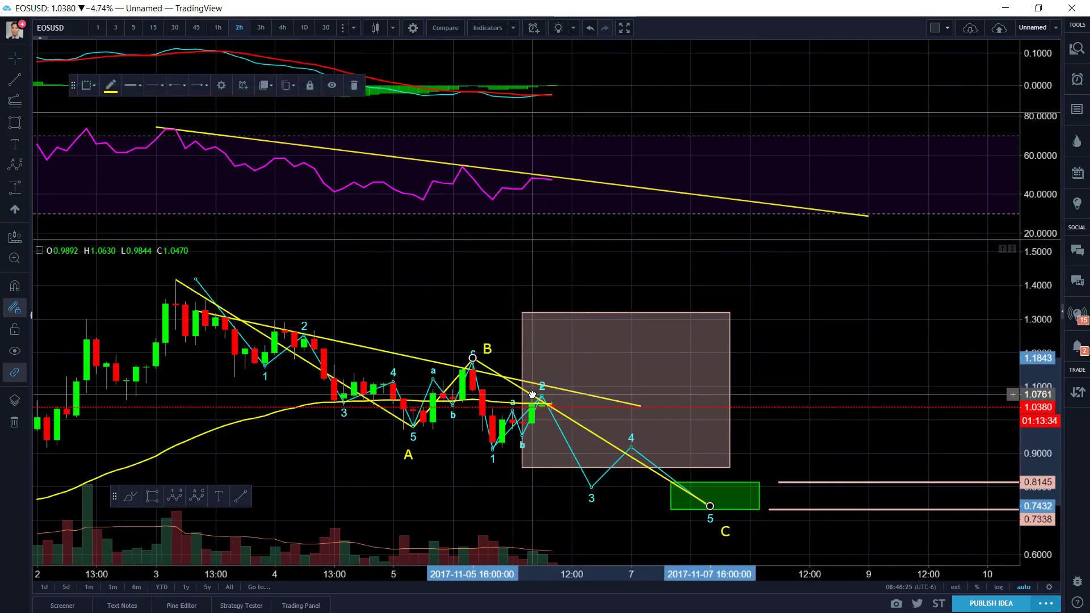
{"action": "left_click", "coordinate": [880, 350]}
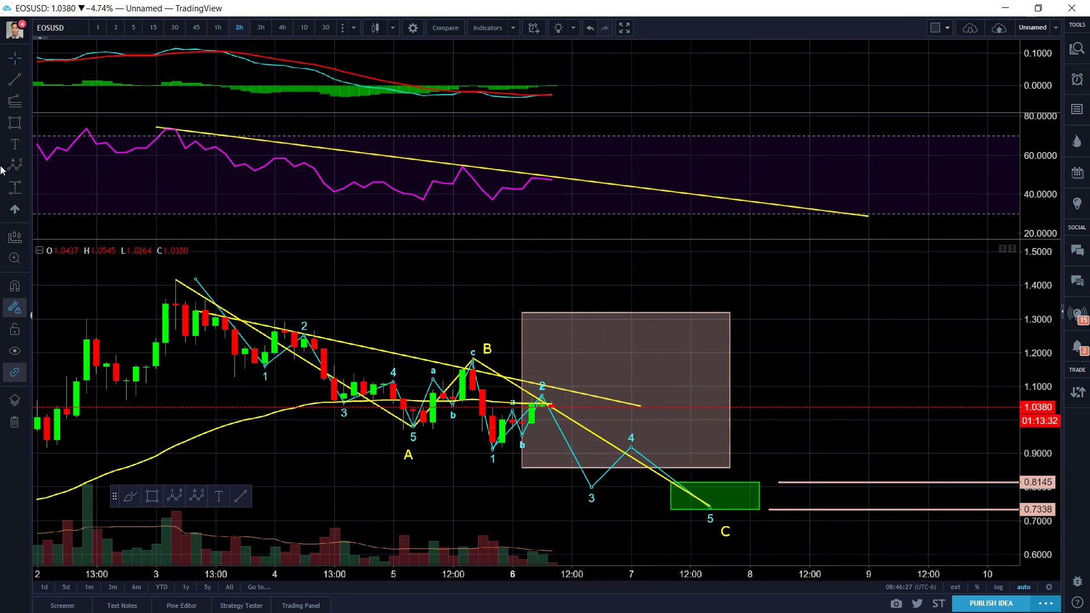
Step: Draw a small green rectangle around the candles at wave 2 and delete it again
{"action": "left_click", "coordinate": [14, 122]}
{"action": "left_click_drag", "start_coordinate": [531, 394], "coordinate": [552, 416]}
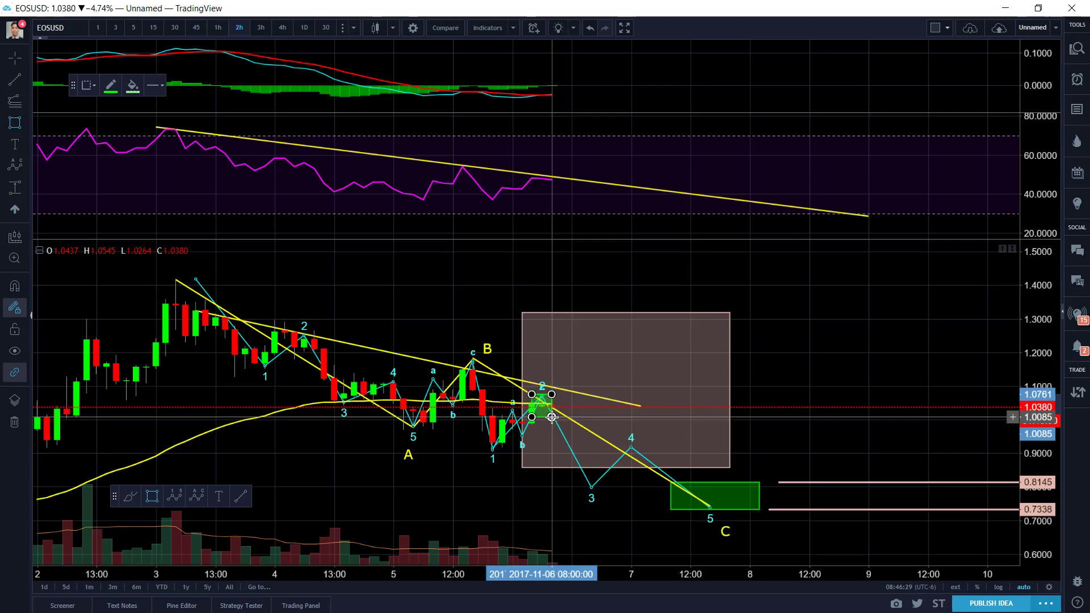
{"action": "left_click", "coordinate": [855, 354]}
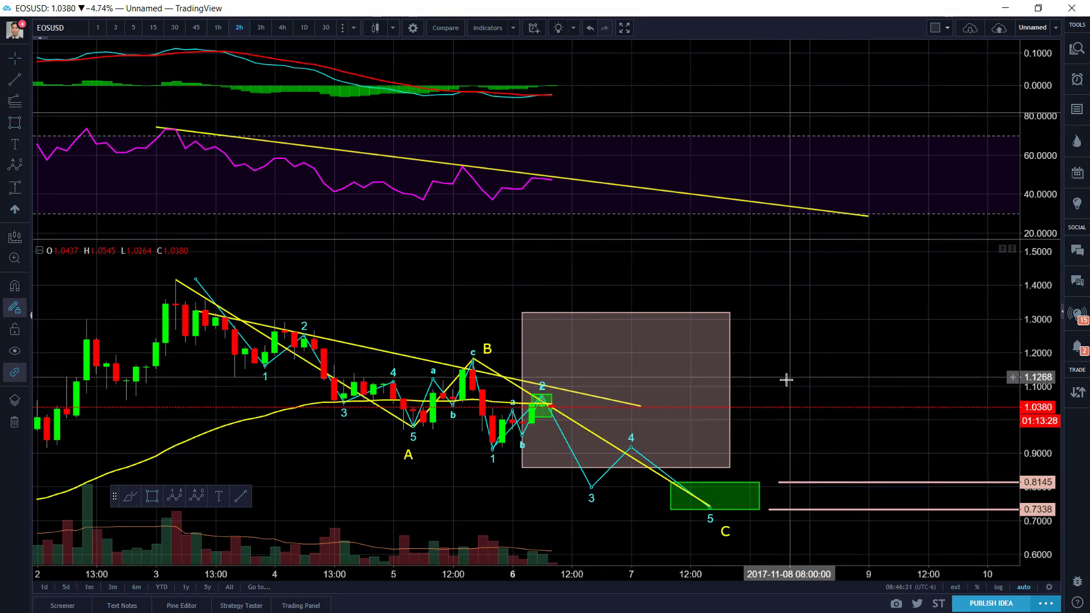
{"action": "left_click", "coordinate": [542, 401]}
{"action": "key", "text": "Delete"}
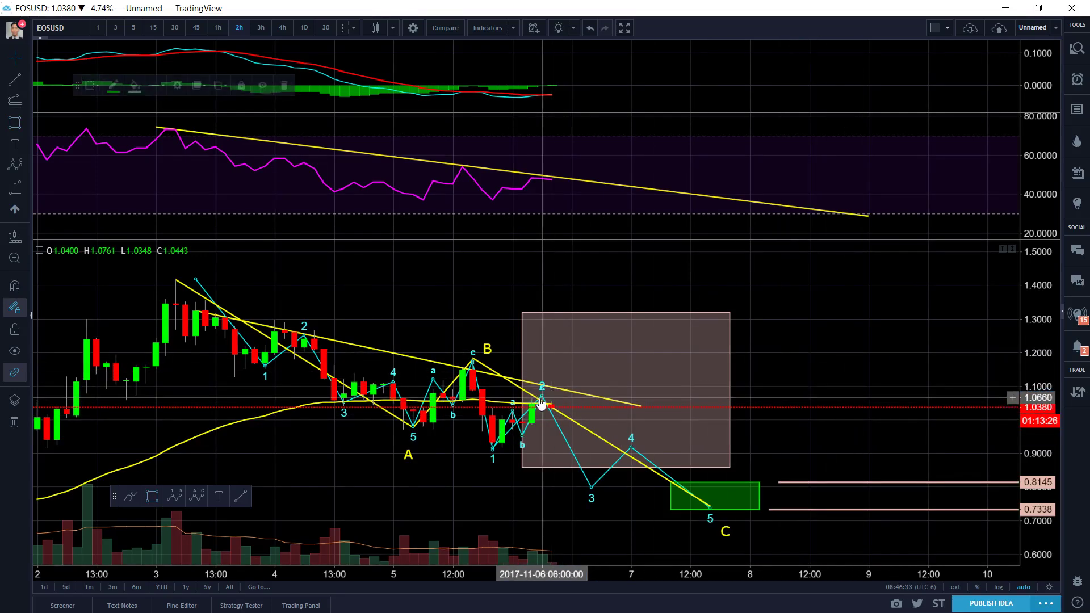
Step: Maximize the price chart pane so the MACD and RSI panes are hidden
{"action": "scroll", "coordinate": [540, 402], "scroll_direction": "up", "scroll_amount": 4}
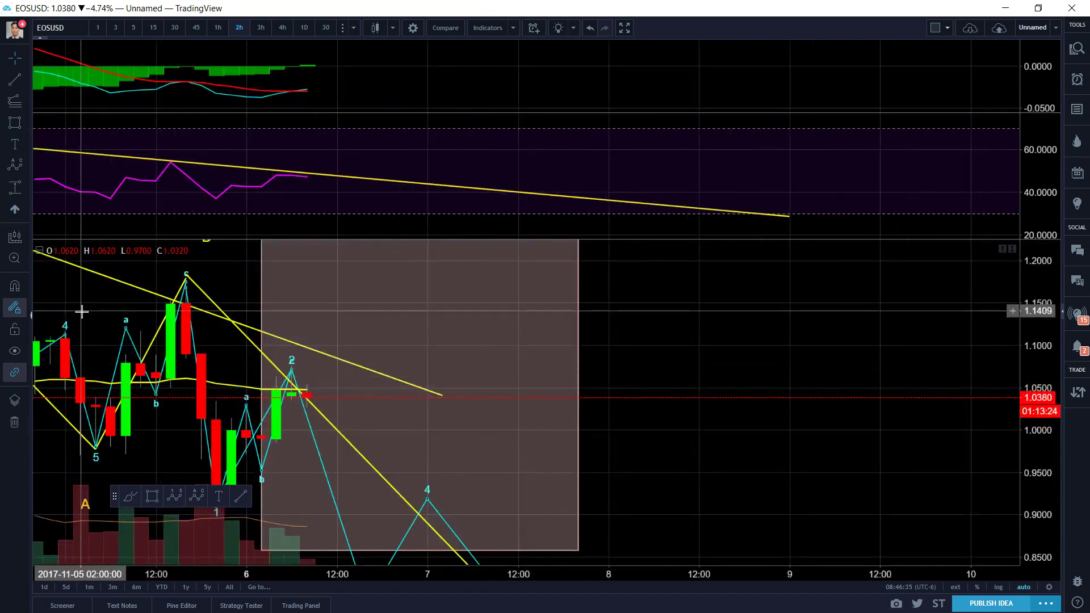
{"action": "left_click_drag", "start_coordinate": [135, 315], "coordinate": [356, 343]}
{"action": "scroll", "coordinate": [356, 344], "scroll_direction": "down", "scroll_amount": 3}
{"action": "double_click", "coordinate": [620, 284]}
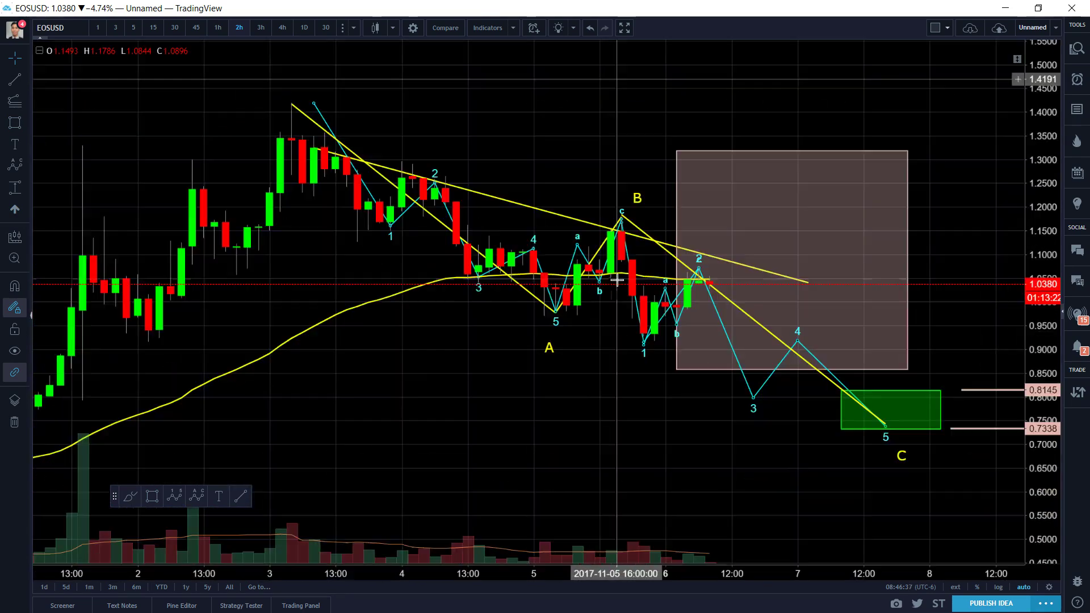
{"action": "left_click_drag", "start_coordinate": [628, 428], "coordinate": [542, 414]}
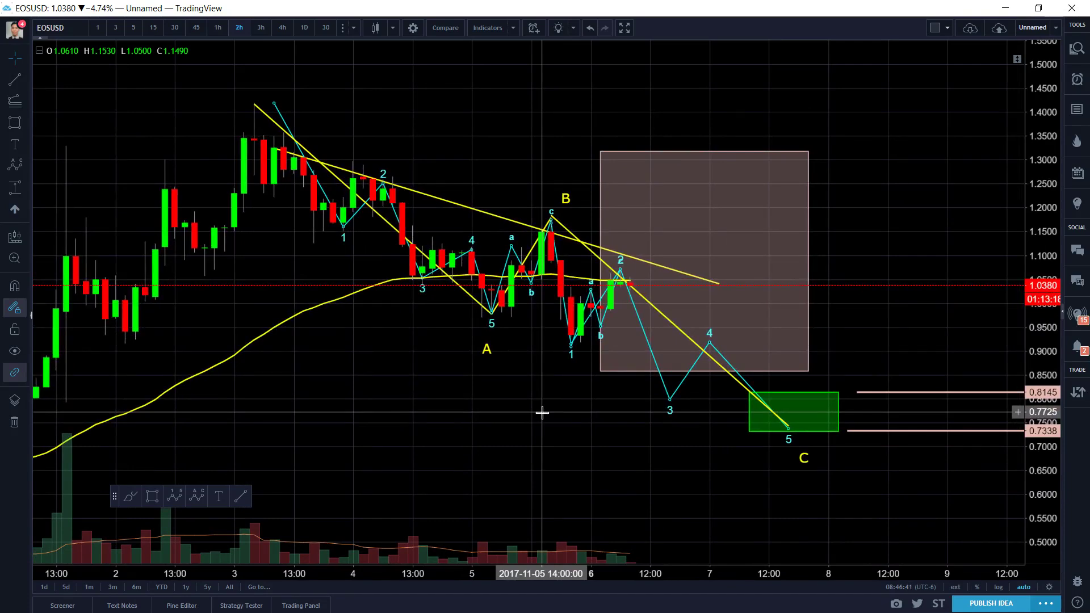
Step: Move the lower end of the B-to-C trend line to 18:00 on 7 November inside the green target zone
{"action": "scroll", "coordinate": [542, 412], "scroll_direction": "up", "scroll_amount": 3}
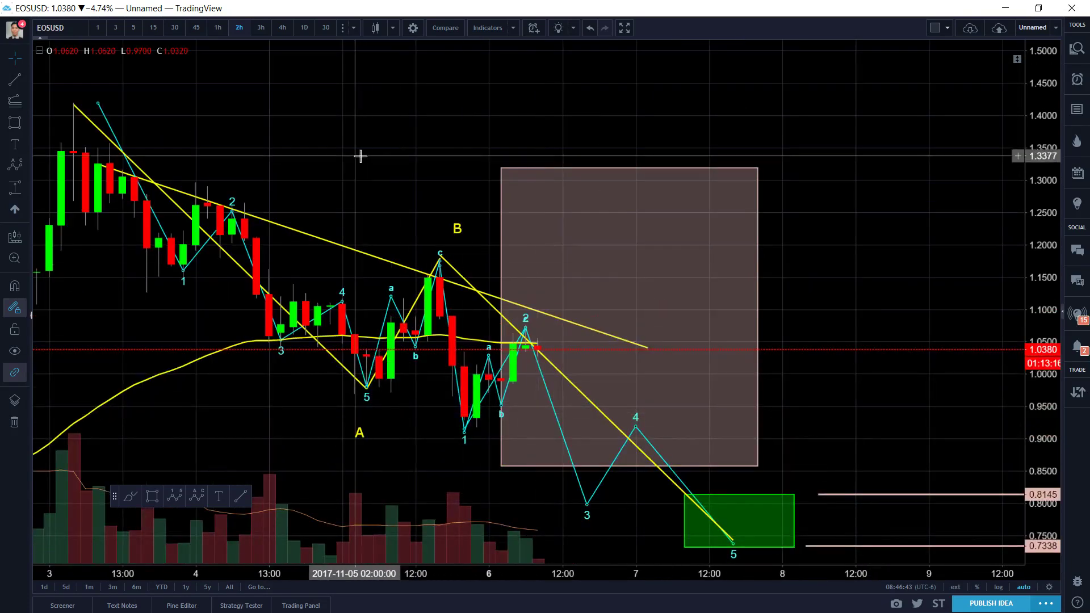
{"action": "left_click_drag", "start_coordinate": [360, 156], "coordinate": [443, 147]}
{"action": "scroll", "coordinate": [428, 165], "scroll_direction": "up", "scroll_amount": 2}
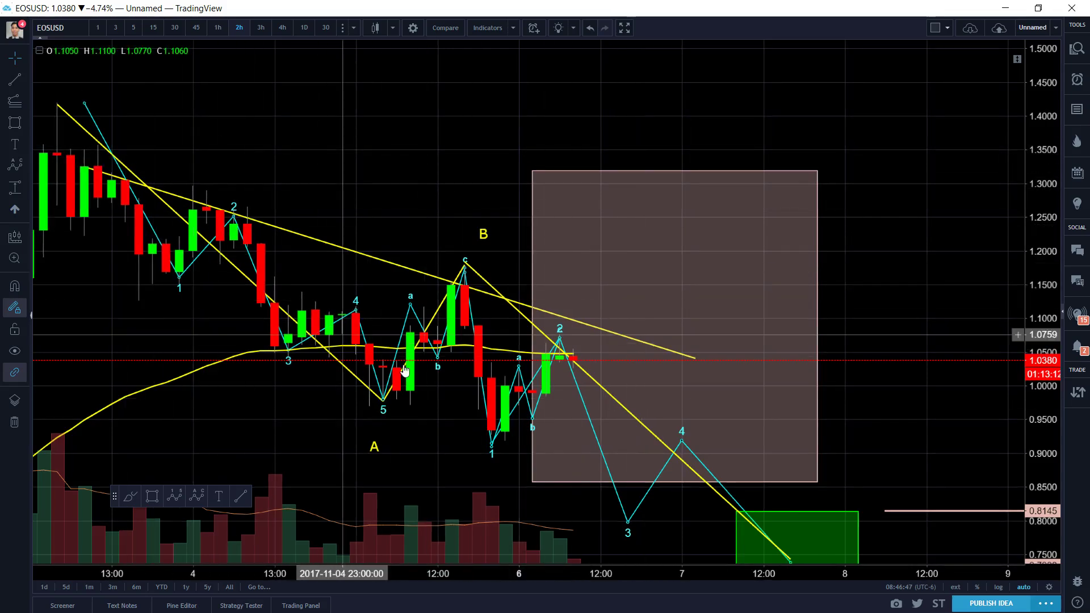
{"action": "scroll", "coordinate": [500, 409], "scroll_direction": "up", "scroll_amount": 1}
{"action": "scroll", "coordinate": [499, 408], "scroll_direction": "down", "scroll_amount": 2}
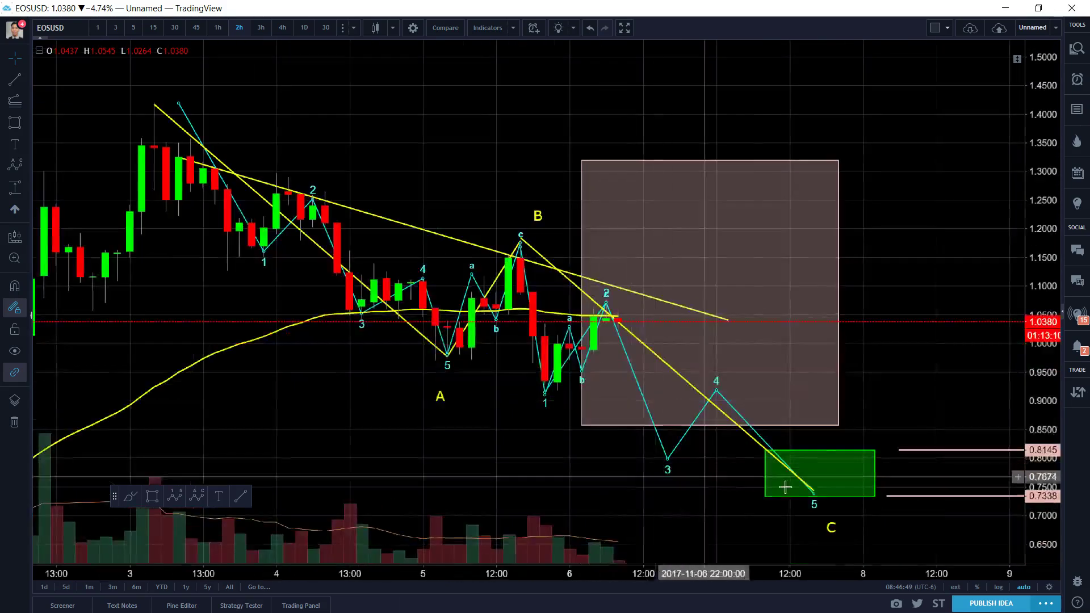
{"action": "left_click", "coordinate": [824, 485]}
{"action": "left_click_drag", "start_coordinate": [823, 485], "coordinate": [824, 483]}
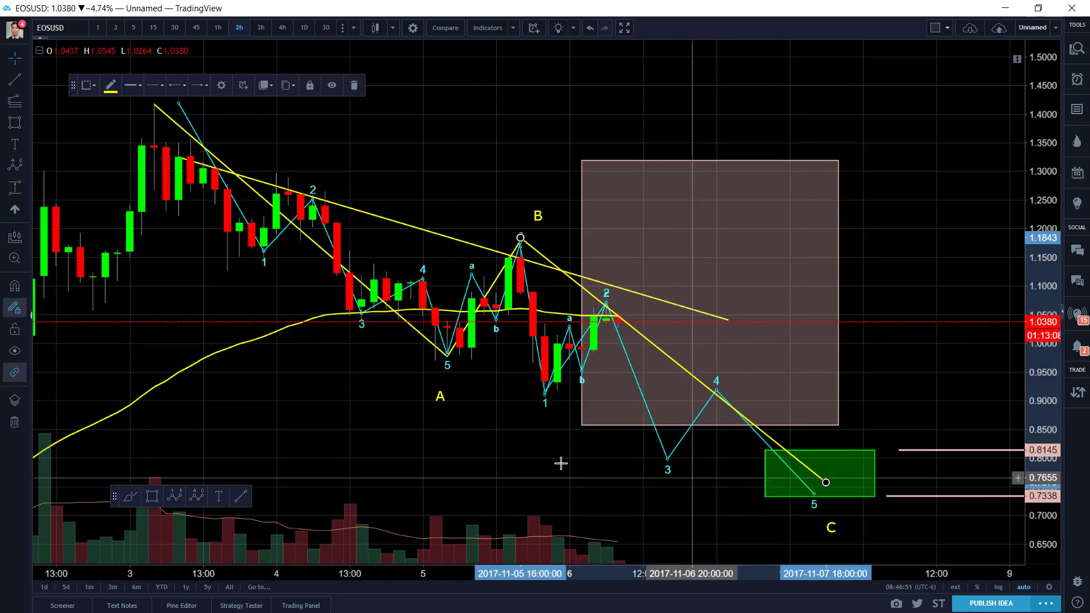
{"action": "left_click", "coordinate": [505, 446]}
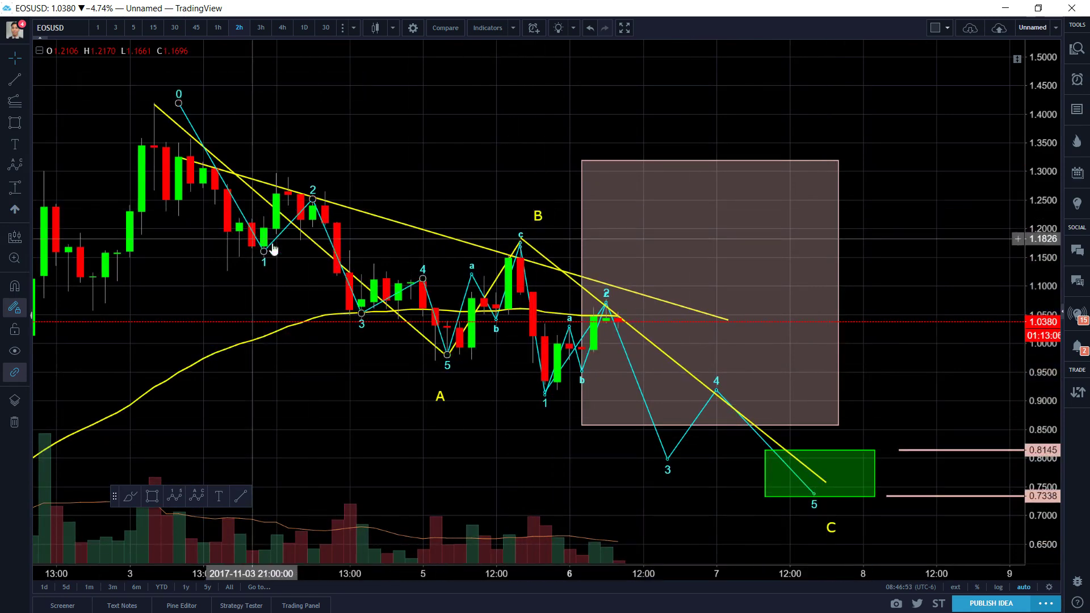
Step: Examine the A, B and projected C waves and the price at wave 2 on the 2-hour chart
{"action": "scroll", "coordinate": [444, 164], "scroll_direction": "up", "scroll_amount": 1}
{"action": "scroll", "coordinate": [444, 164], "scroll_direction": "up", "scroll_amount": 1}
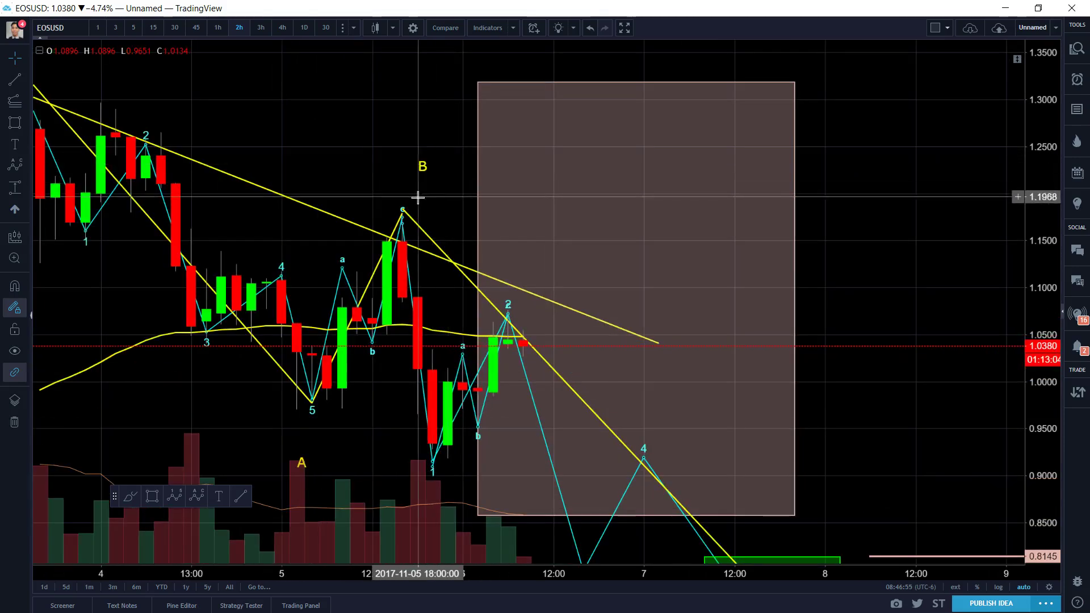
{"action": "scroll", "coordinate": [524, 357], "scroll_direction": "down", "scroll_amount": 2}
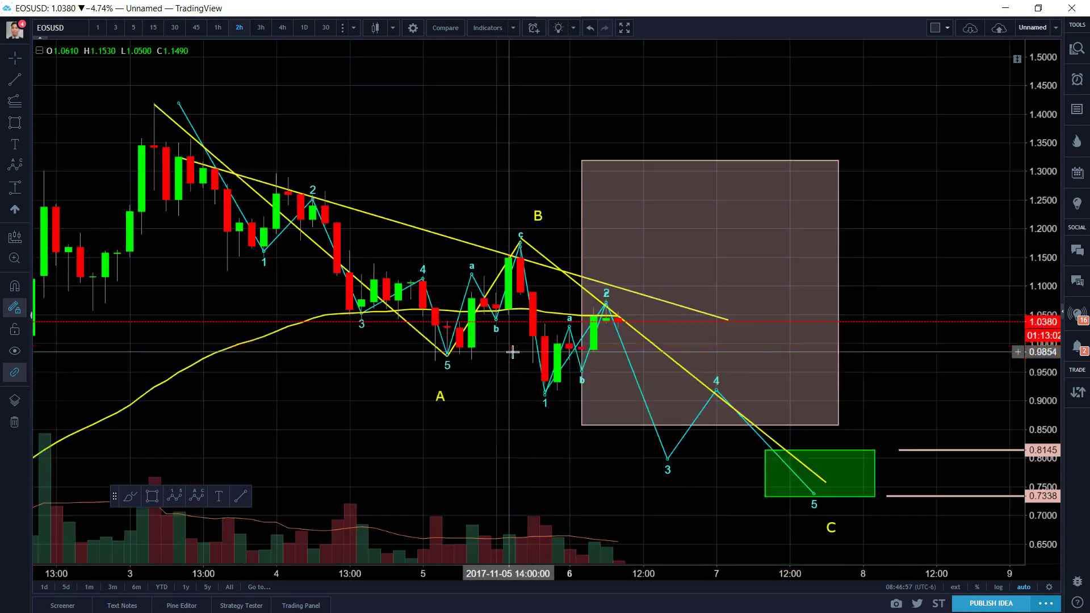
{"action": "left_click_drag", "start_coordinate": [515, 408], "coordinate": [635, 404]}
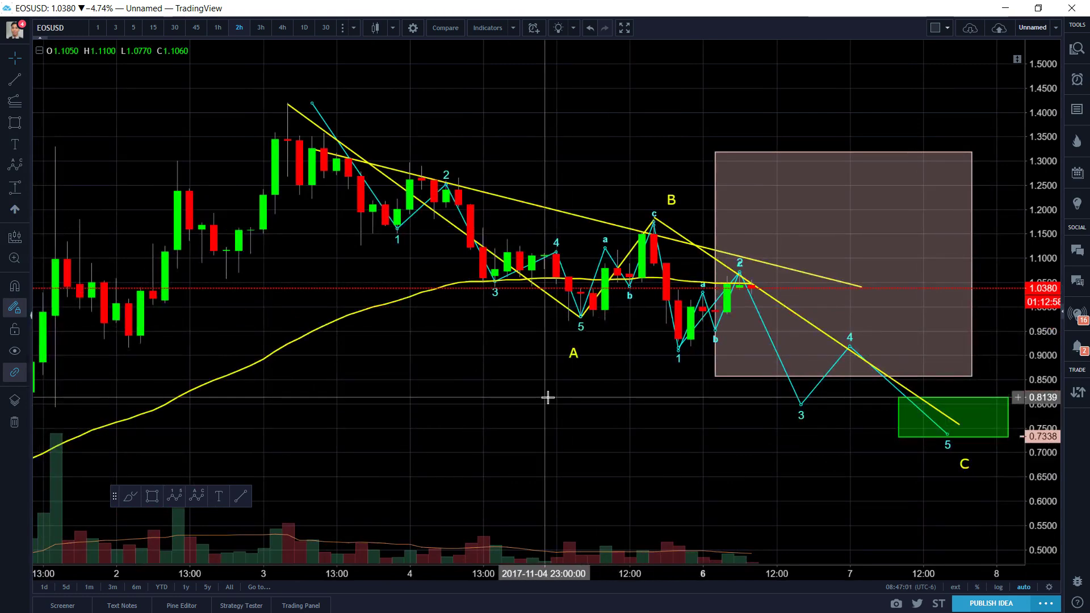
{"action": "scroll", "coordinate": [552, 390], "scroll_direction": "up", "scroll_amount": 3}
{"action": "scroll", "coordinate": [585, 423], "scroll_direction": "down", "scroll_amount": 2}
{"action": "left_click_drag", "start_coordinate": [634, 422], "coordinate": [565, 422]}
{"action": "scroll", "coordinate": [565, 421], "scroll_direction": "down", "scroll_amount": 1}
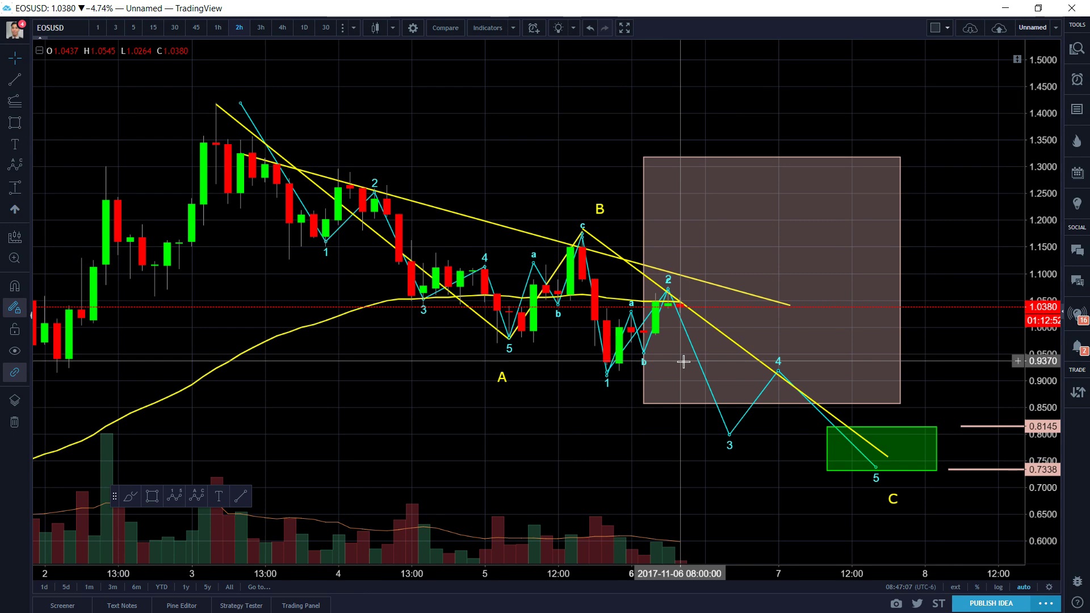
{"action": "scroll", "coordinate": [683, 361], "scroll_direction": "up", "scroll_amount": 2}
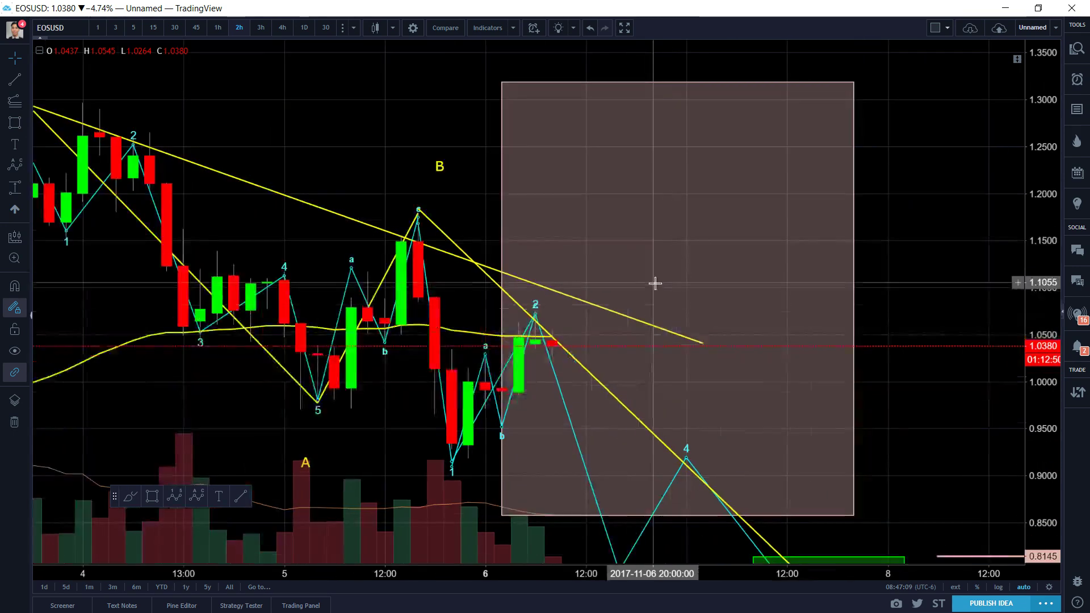
{"action": "scroll", "coordinate": [732, 271], "scroll_direction": "down", "scroll_amount": 2}
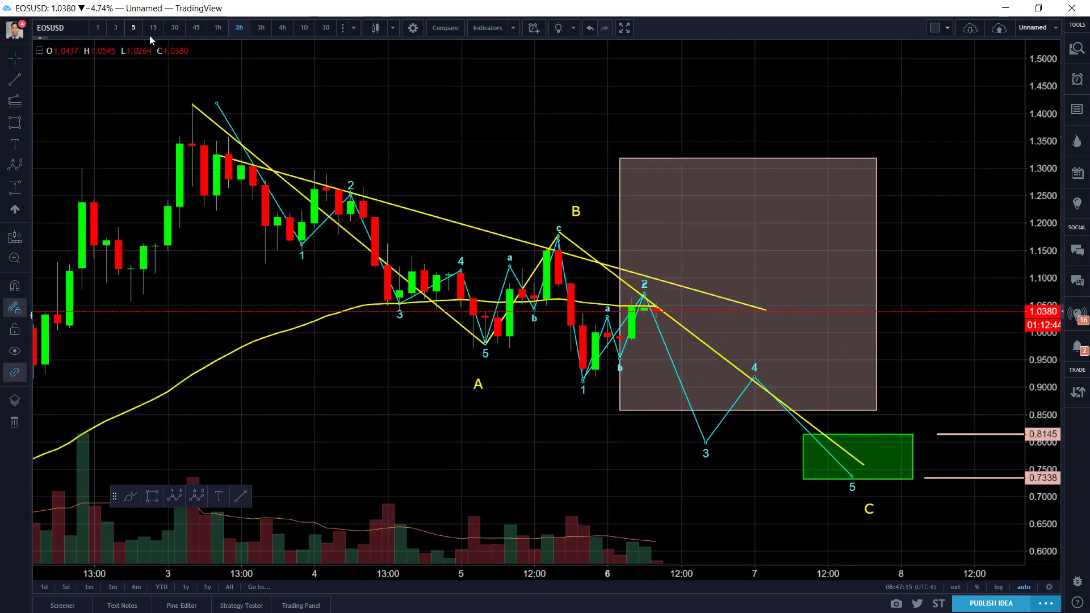
Step: Switch to the 5-minute chart and examine the price around wave 2 against the trend line and moving average
{"action": "left_click", "coordinate": [134, 27]}
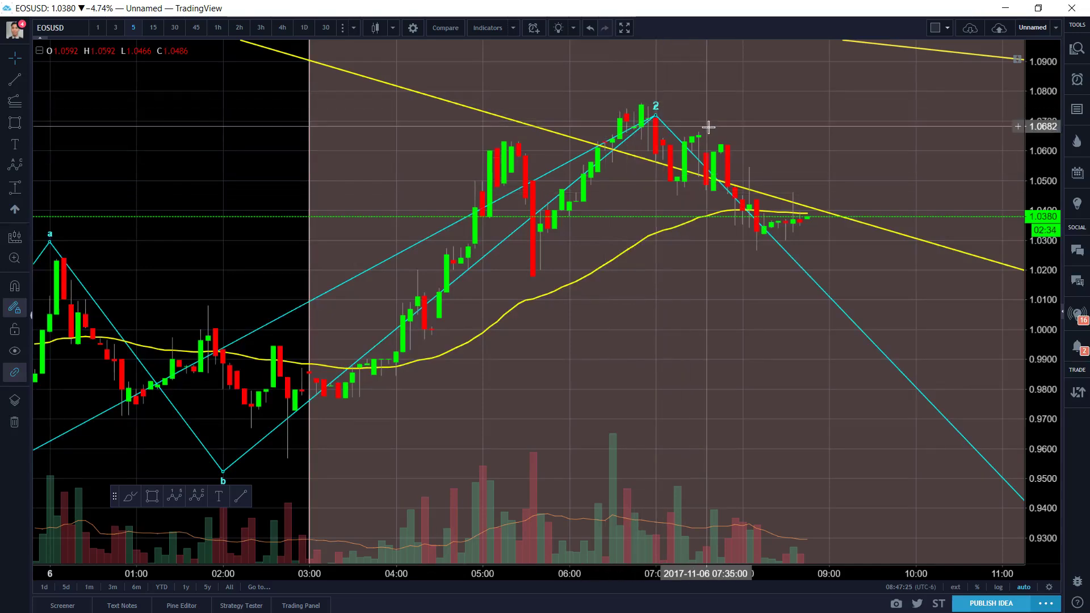
{"action": "scroll", "coordinate": [758, 232], "scroll_direction": "down", "scroll_amount": 5}
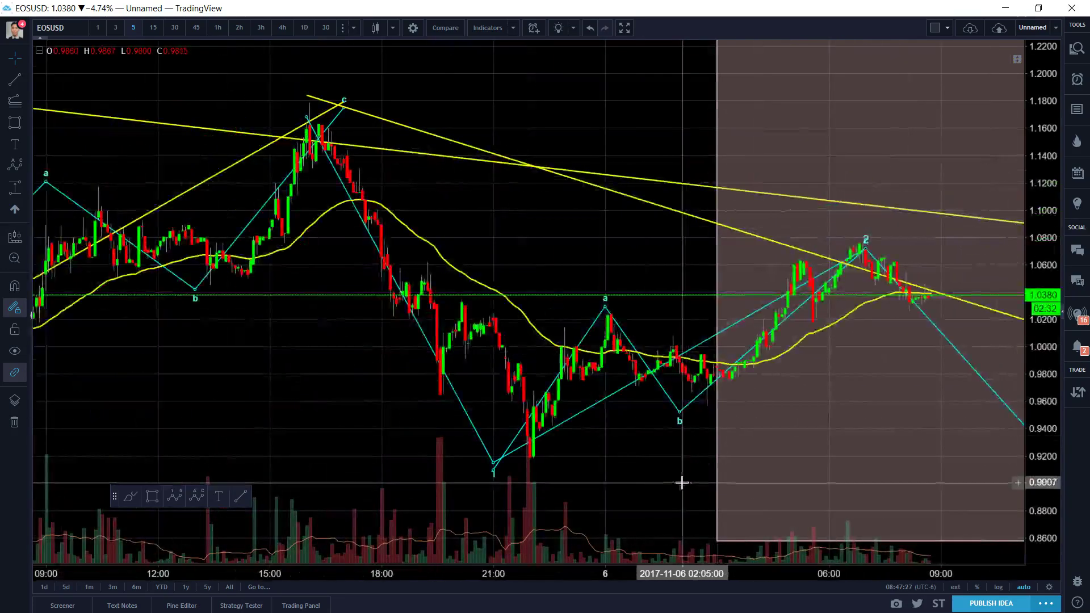
{"action": "scroll", "coordinate": [549, 278], "scroll_direction": "down", "scroll_amount": 4}
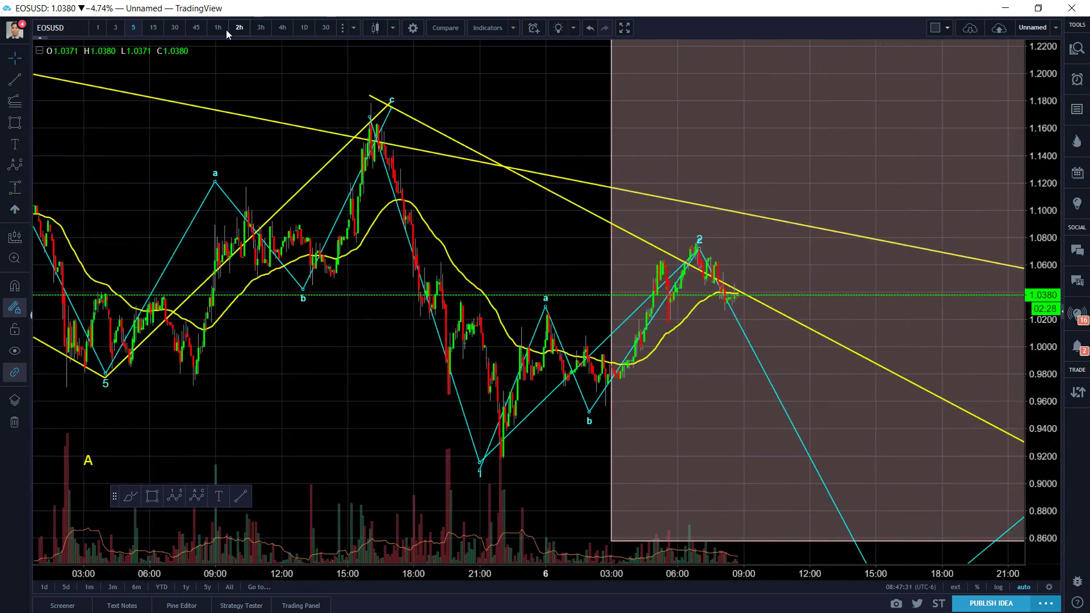
Step: Switch to the 1-hour chart and examine the wave count from A through the projected end of wave C
{"action": "left_click", "coordinate": [221, 28]}
{"action": "left_click_drag", "start_coordinate": [540, 404], "coordinate": [621, 385]}
{"action": "scroll", "coordinate": [621, 385], "scroll_direction": "up", "scroll_amount": 9}
{"action": "scroll", "coordinate": [437, 413], "scroll_direction": "down", "scroll_amount": 3}
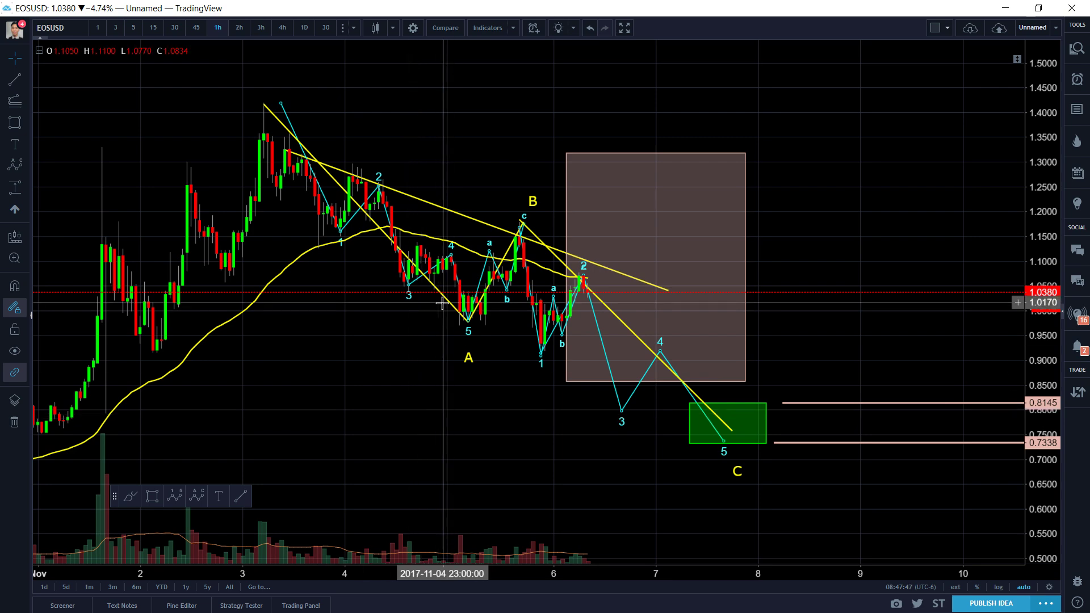
{"action": "scroll", "coordinate": [462, 214], "scroll_direction": "up", "scroll_amount": 3}
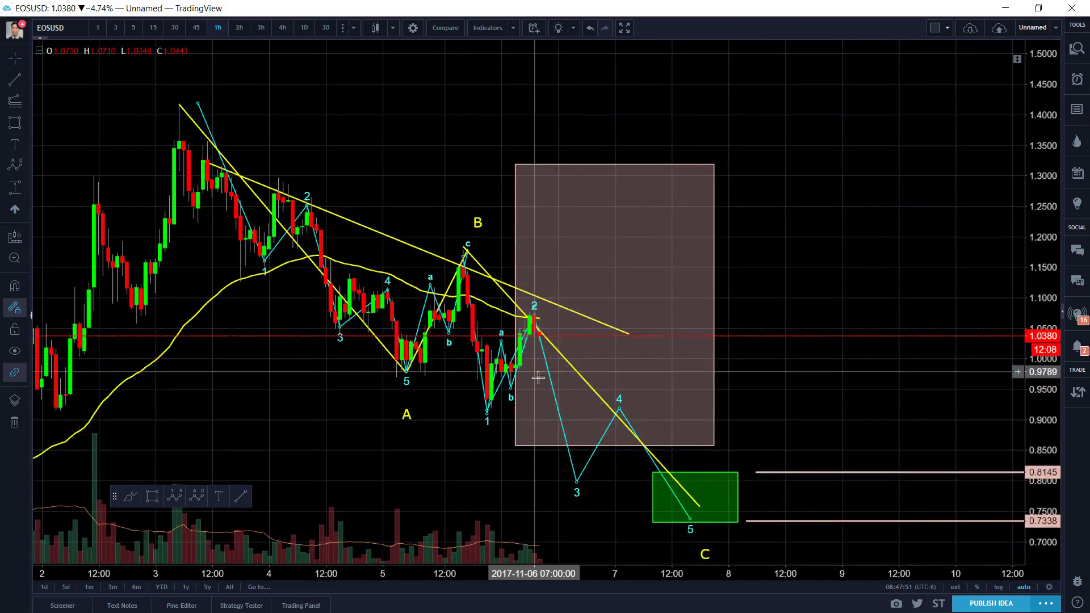
Step: Delete the large pink-brown rectangle covering the projected price area around waves 2 to 4
{"action": "scroll", "coordinate": [562, 376], "scroll_direction": "down", "scroll_amount": 3}
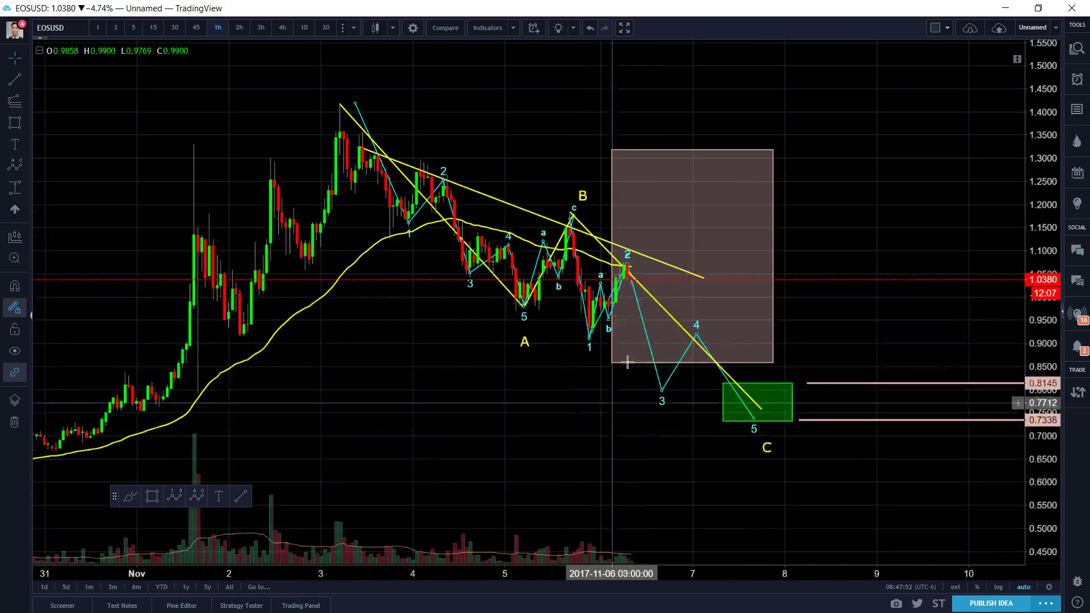
{"action": "left_click", "coordinate": [773, 168]}
{"action": "key", "text": "Delete"}
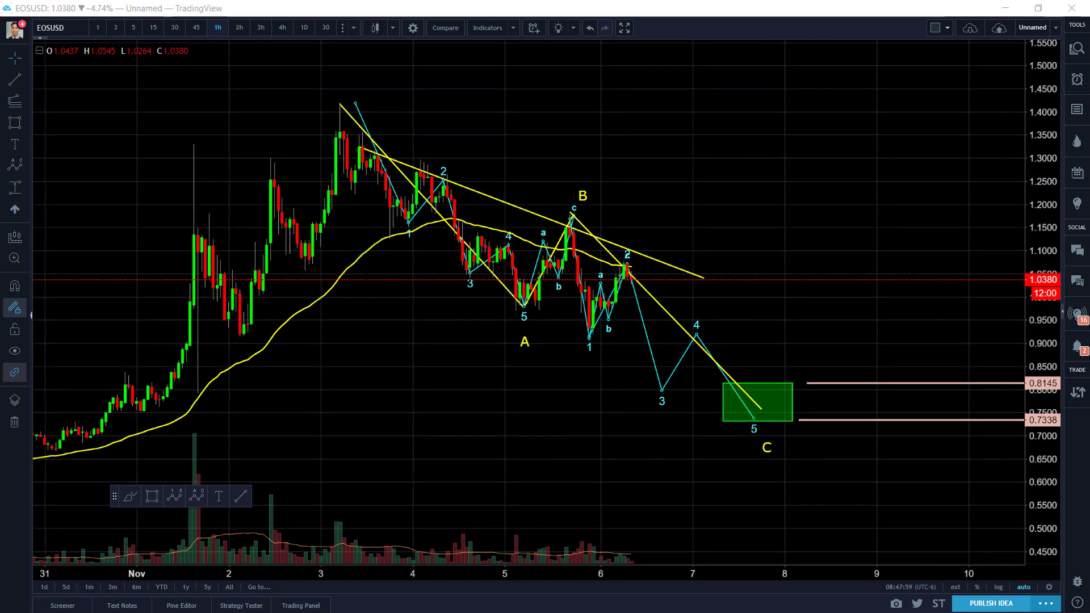
Step: Switch to the browser window with the EOS/USD TD Sequential analysis, view the published idea and close the window
{"action": "key", "text": "alt+Tab"}
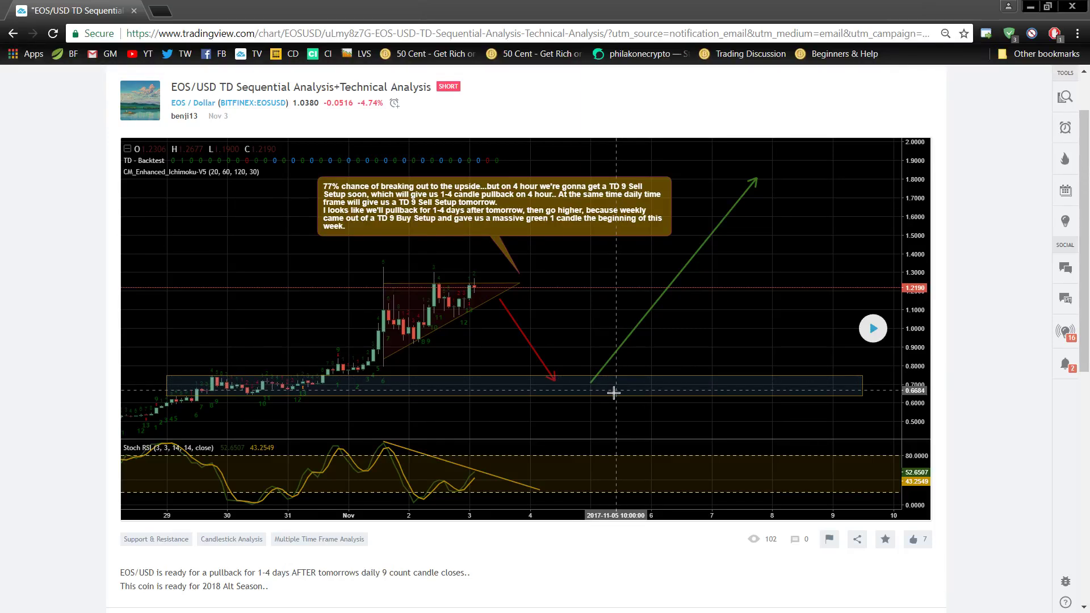
{"action": "left_click", "coordinate": [1068, 7]}
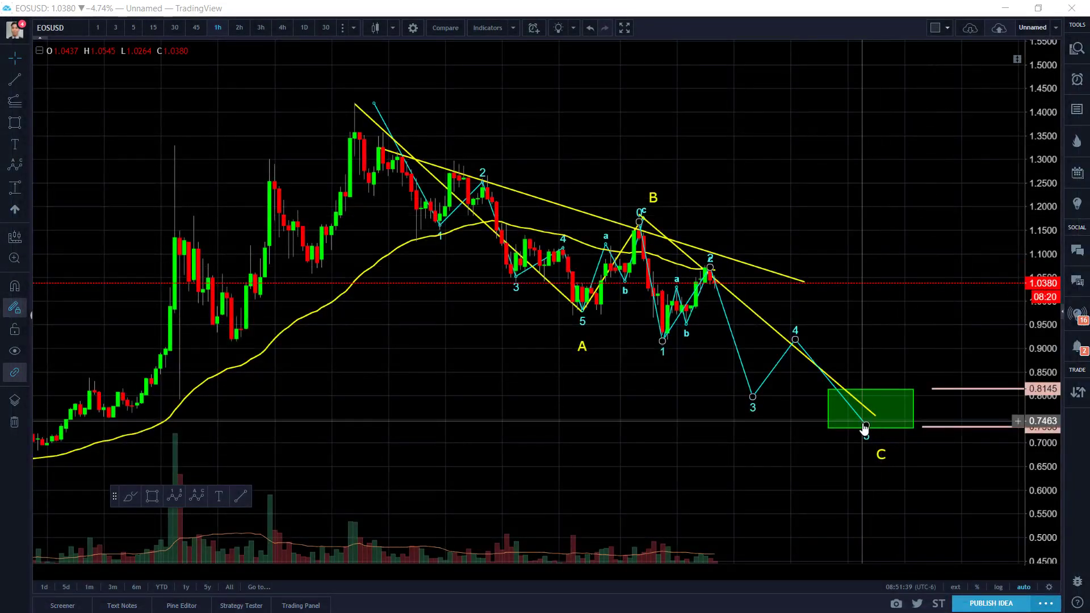
Step: Lower the green target zone to about 0.77–0.71 and move the two horizontal price lines to 0.7692 and 0.7088
{"action": "scroll", "coordinate": [878, 356], "scroll_direction": "up", "scroll_amount": 2}
{"action": "scroll", "coordinate": [882, 412], "scroll_direction": "down", "scroll_amount": 2}
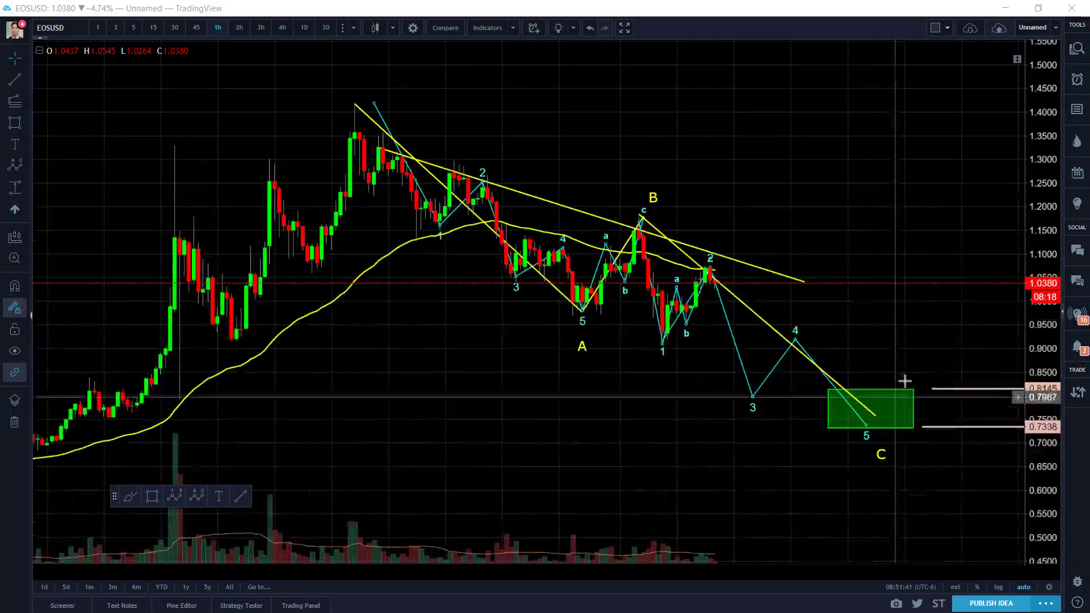
{"action": "left_click_drag", "start_coordinate": [890, 389], "coordinate": [894, 440]}
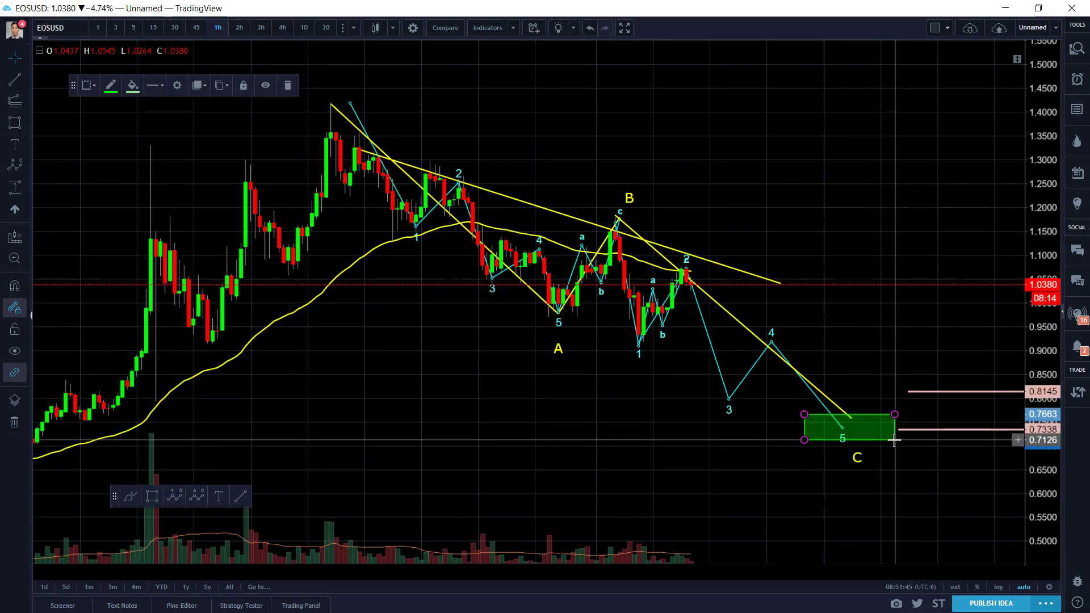
{"action": "left_click", "coordinate": [954, 469]}
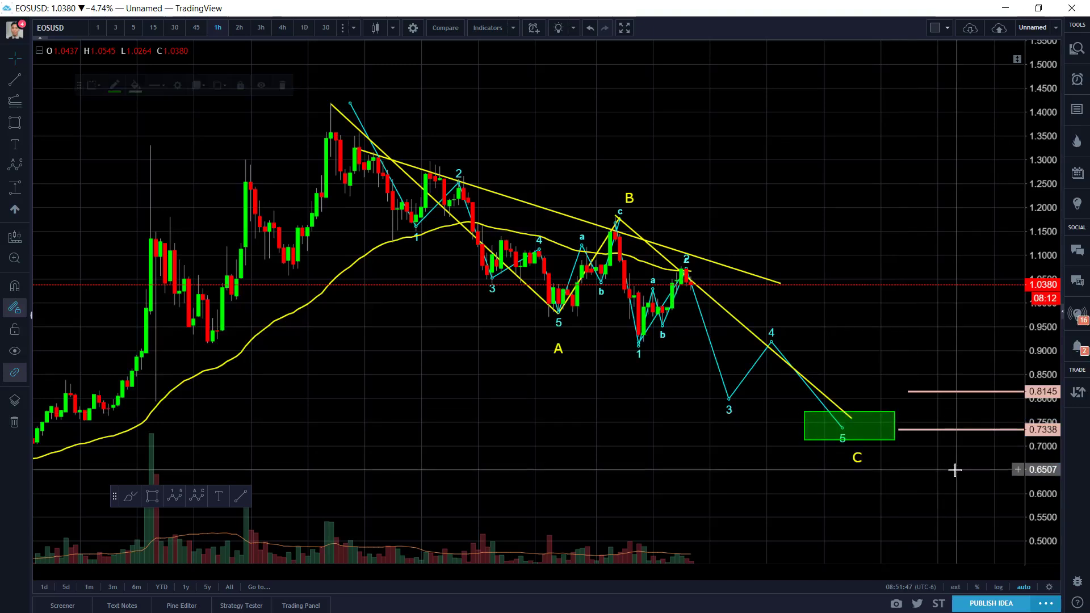
{"action": "mouse_move", "coordinate": [923, 429]}
{"action": "left_mouse_down"}
{"action": "mouse_move", "coordinate": [924, 442]}
{"action": "mouse_move", "coordinate": [920, 414]}
{"action": "left_mouse_up"}
{"action": "left_click_drag", "start_coordinate": [886, 378], "coordinate": [859, 374]}
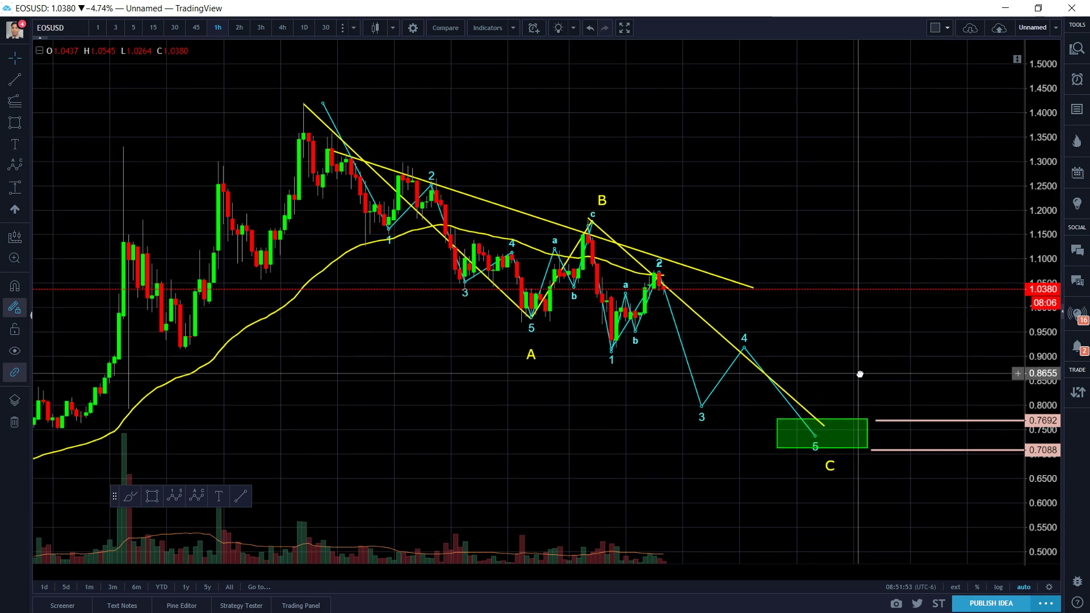
Step: Draw a Fibonacci retracement from the rally's base at about 0.4977 up to the price of its peak, about 1.4134
{"action": "scroll", "coordinate": [860, 373], "scroll_direction": "up", "scroll_amount": 1}
{"action": "scroll", "coordinate": [858, 375], "scroll_direction": "down", "scroll_amount": 1}
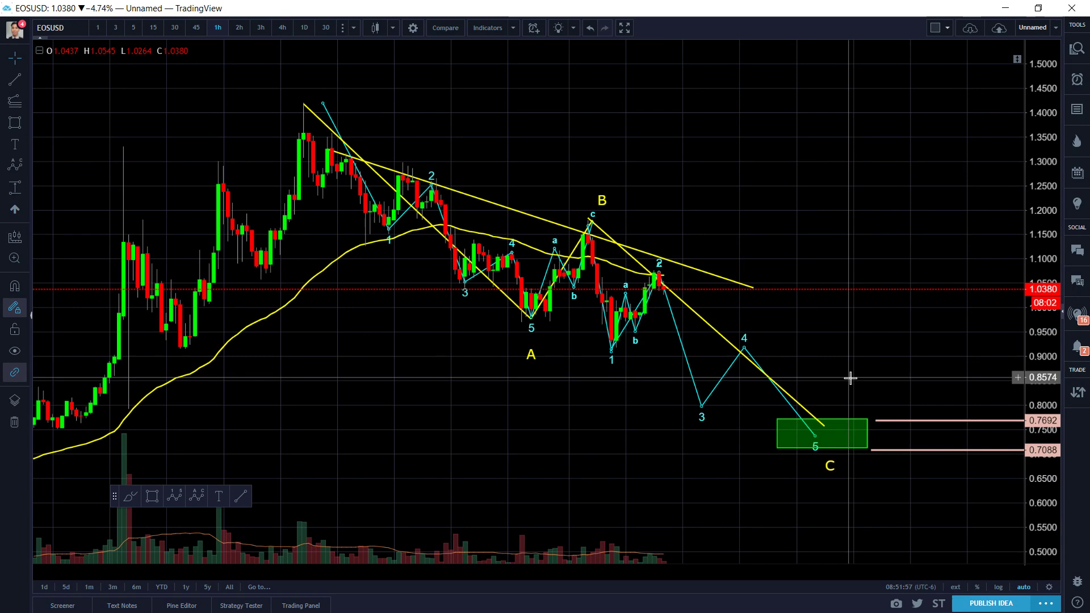
{"action": "scroll", "coordinate": [845, 377], "scroll_direction": "down", "scroll_amount": 1}
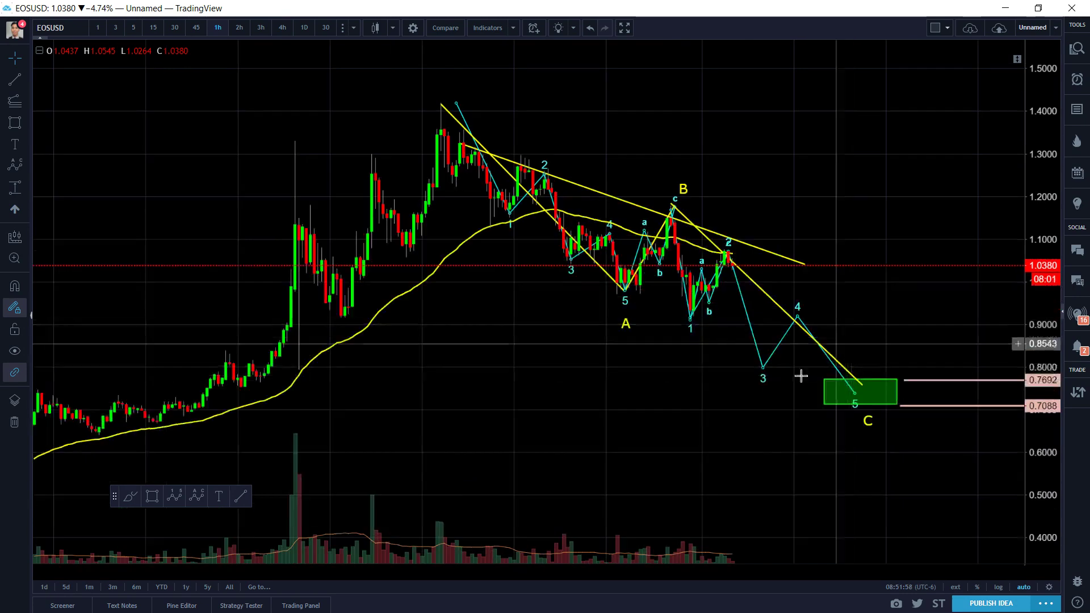
{"action": "left_click", "coordinate": [29, 101]}
{"action": "left_click", "coordinate": [144, 276]}
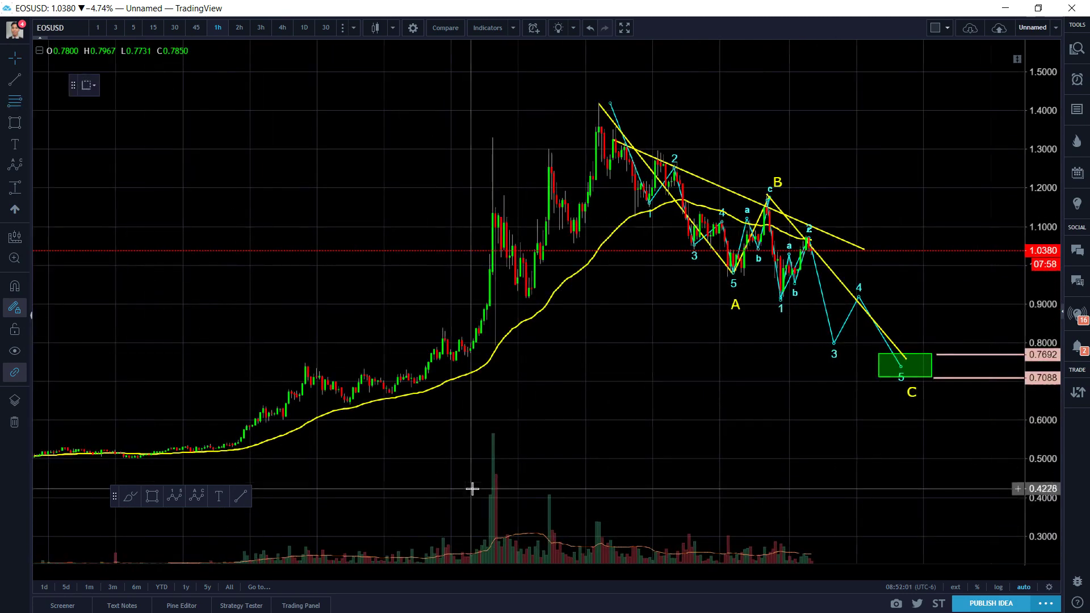
{"action": "left_click", "coordinate": [467, 460]}
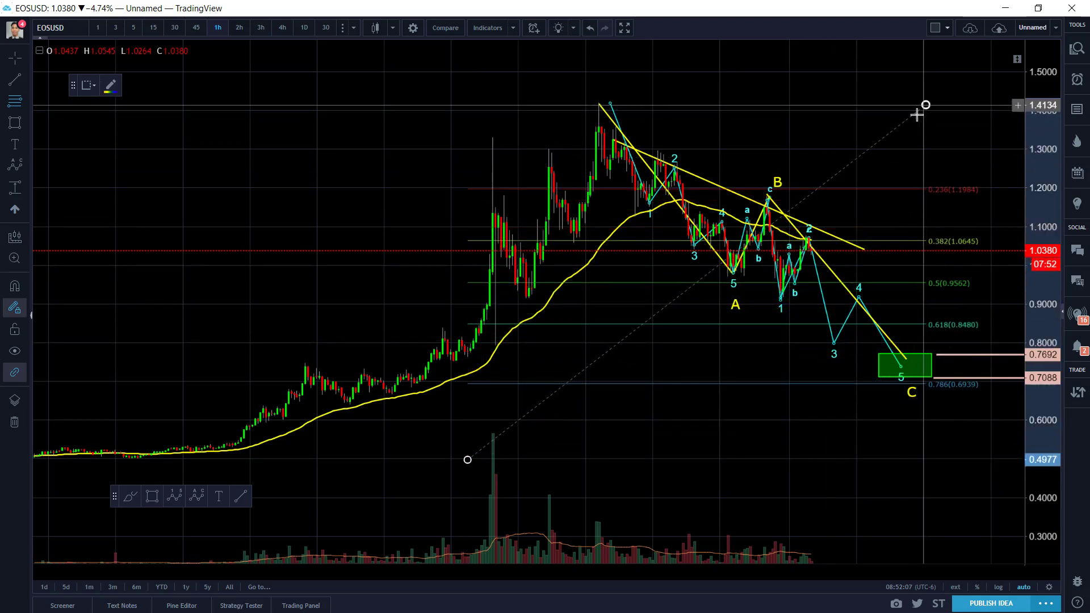
{"action": "left_click", "coordinate": [924, 105]}
{"action": "left_click_drag", "start_coordinate": [908, 159], "coordinate": [872, 164]}
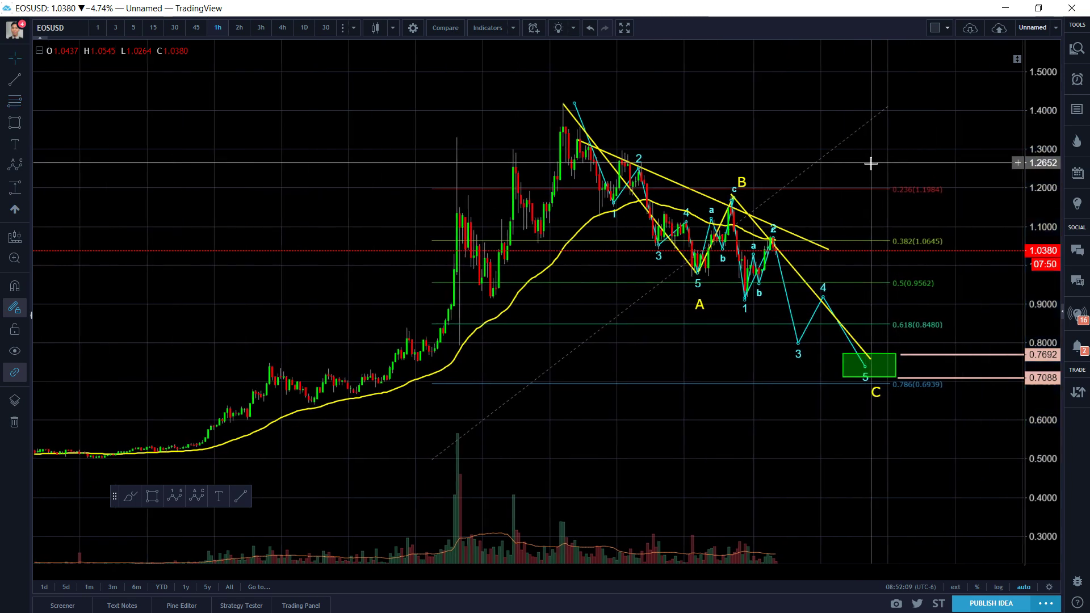
{"action": "scroll", "coordinate": [891, 176], "scroll_direction": "up", "scroll_amount": 3}
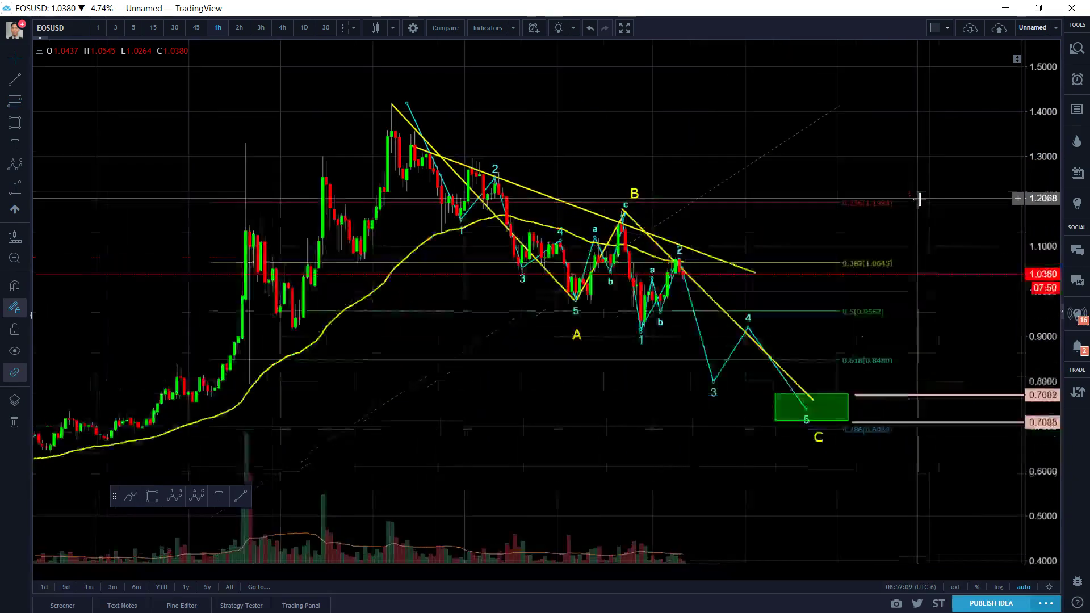
Step: Shift wave 5 and the green target zone down to the 0.786 Fibonacci level, with the price lines at 0.7681 and 0.6978
{"action": "left_click", "coordinate": [714, 386]}
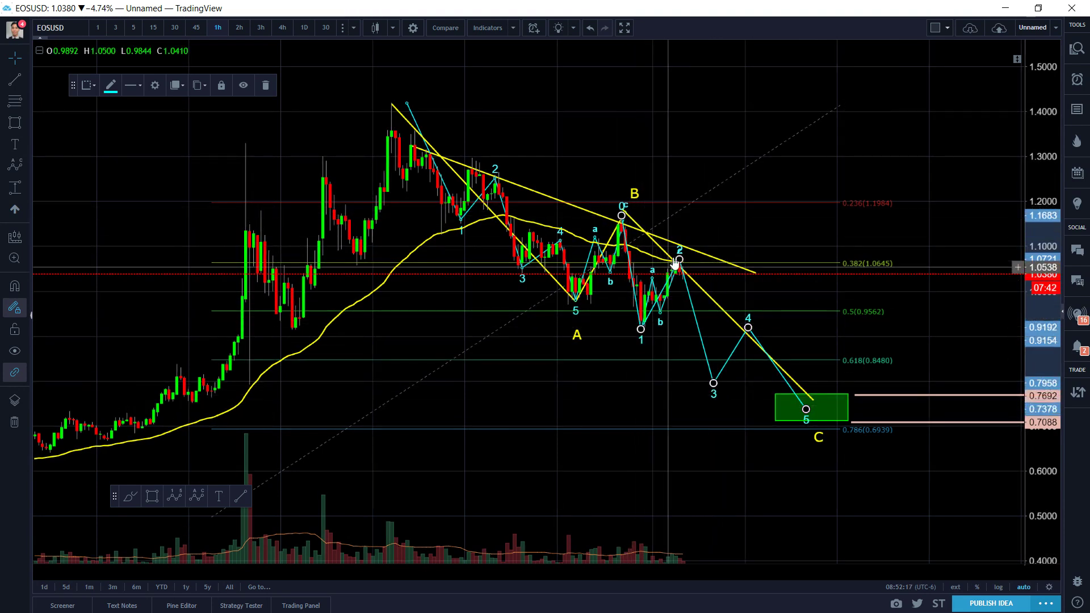
{"action": "scroll", "coordinate": [675, 261], "scroll_direction": "up", "scroll_amount": 3}
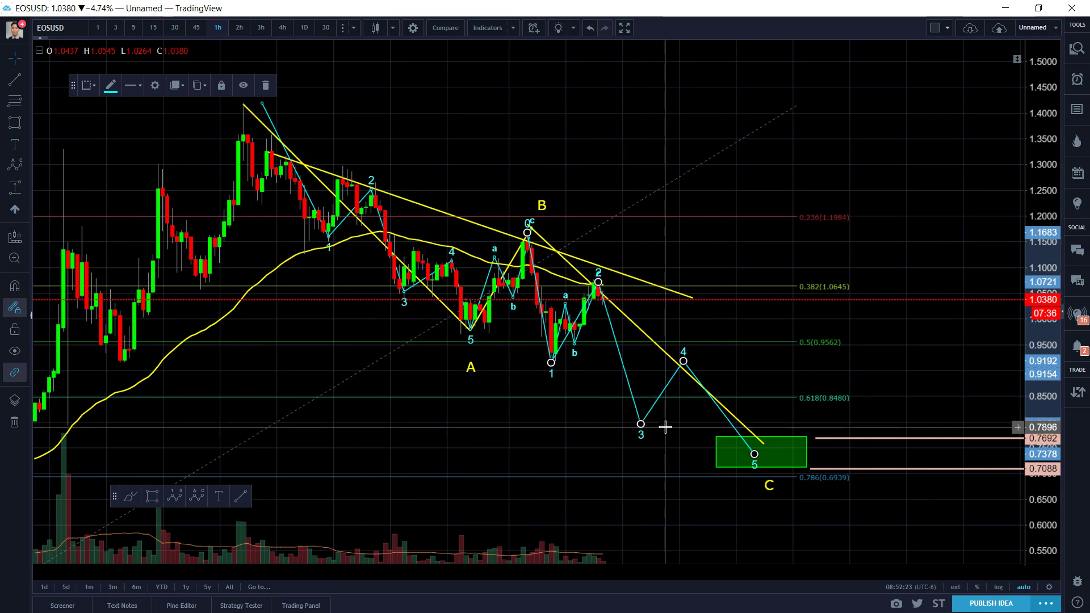
{"action": "mouse_move", "coordinate": [755, 461]}
{"action": "left_mouse_down"}
{"action": "mouse_move", "coordinate": [748, 481]}
{"action": "mouse_move", "coordinate": [732, 481]}
{"action": "mouse_move", "coordinate": [746, 467]}
{"action": "mouse_move", "coordinate": [749, 477]}
{"action": "left_mouse_up"}
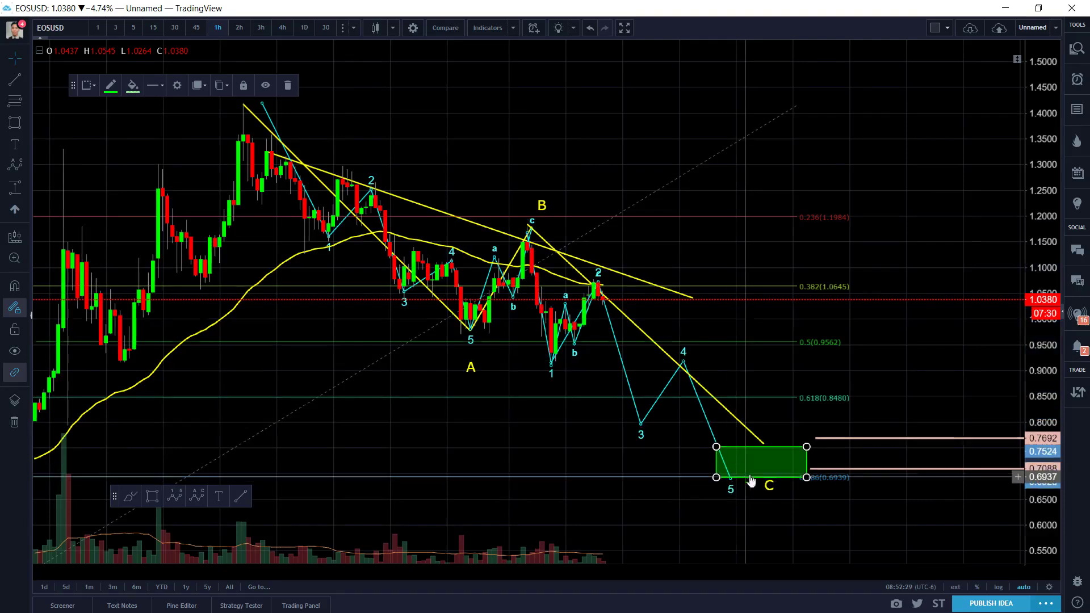
{"action": "left_click_drag", "start_coordinate": [806, 447], "coordinate": [827, 475]}
{"action": "left_click", "coordinate": [831, 438]}
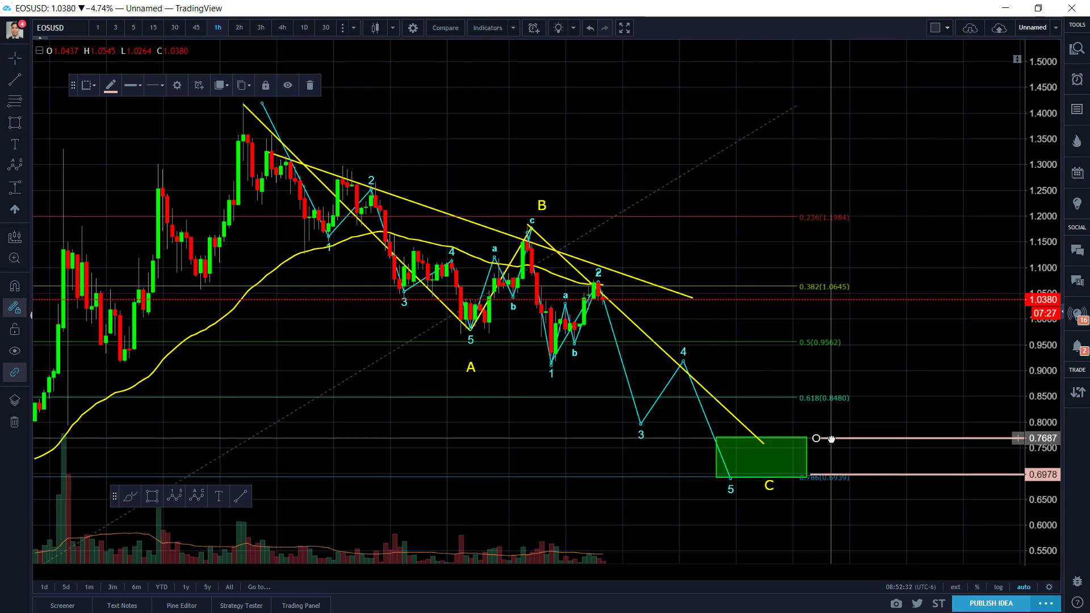
{"action": "left_click", "coordinate": [699, 506]}
{"action": "left_click_drag", "start_coordinate": [664, 491], "coordinate": [720, 474]}
{"action": "scroll", "coordinate": [719, 475], "scroll_direction": "down", "scroll_amount": 2}
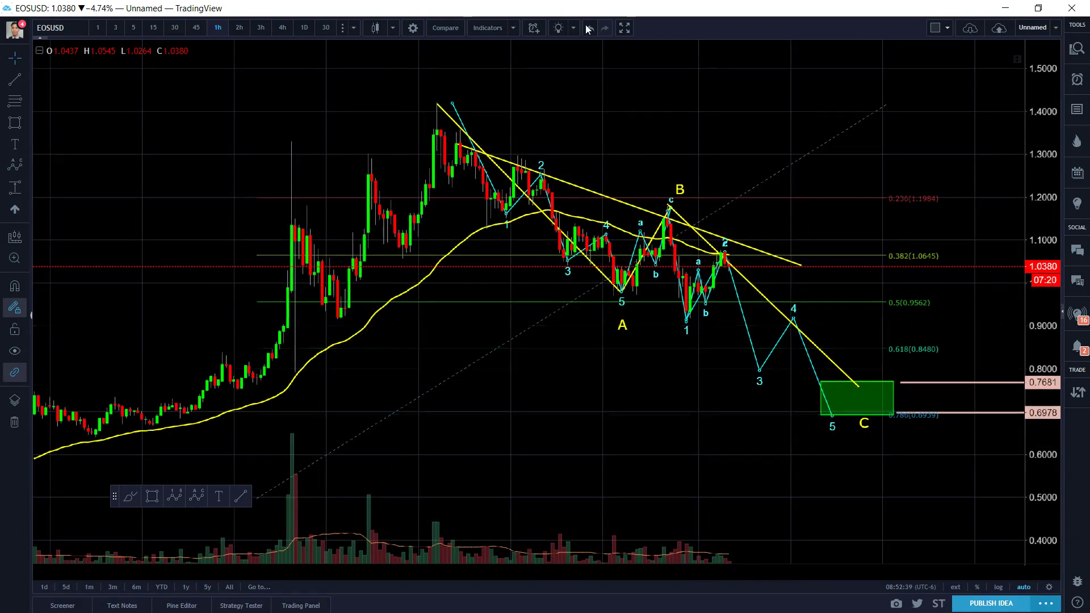
Step: Reload the chart to restore the saved drawings and indicators, and bring the target zone at wave C into view
{"action": "right_click", "coordinate": [682, 33]}
{"action": "left_click", "coordinate": [710, 76]}
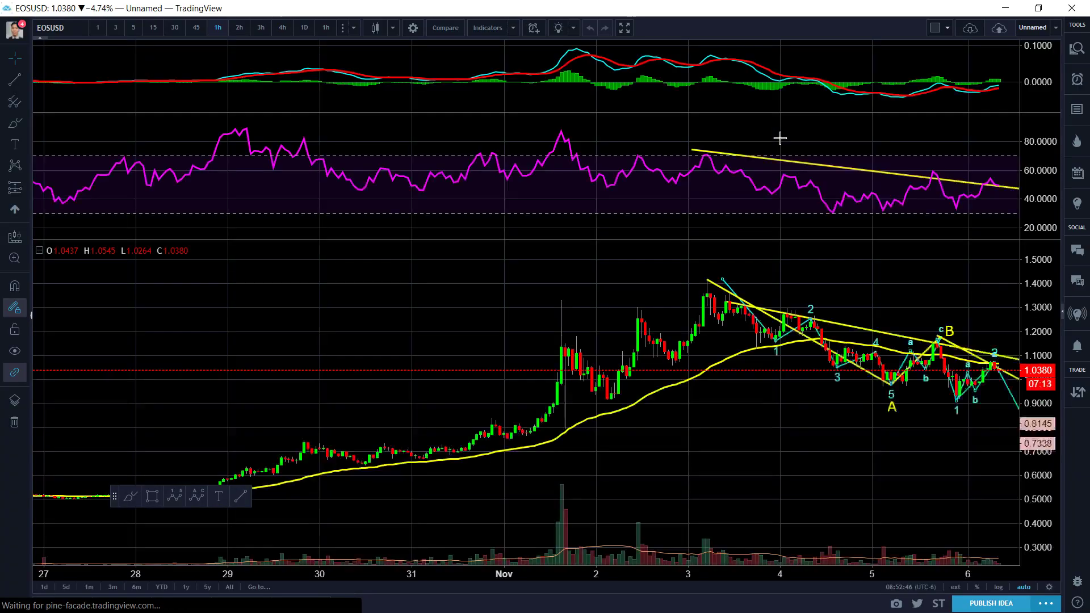
{"action": "left_click_drag", "start_coordinate": [788, 446], "coordinate": [503, 436]}
{"action": "scroll", "coordinate": [705, 387], "scroll_direction": "up", "scroll_amount": 2}
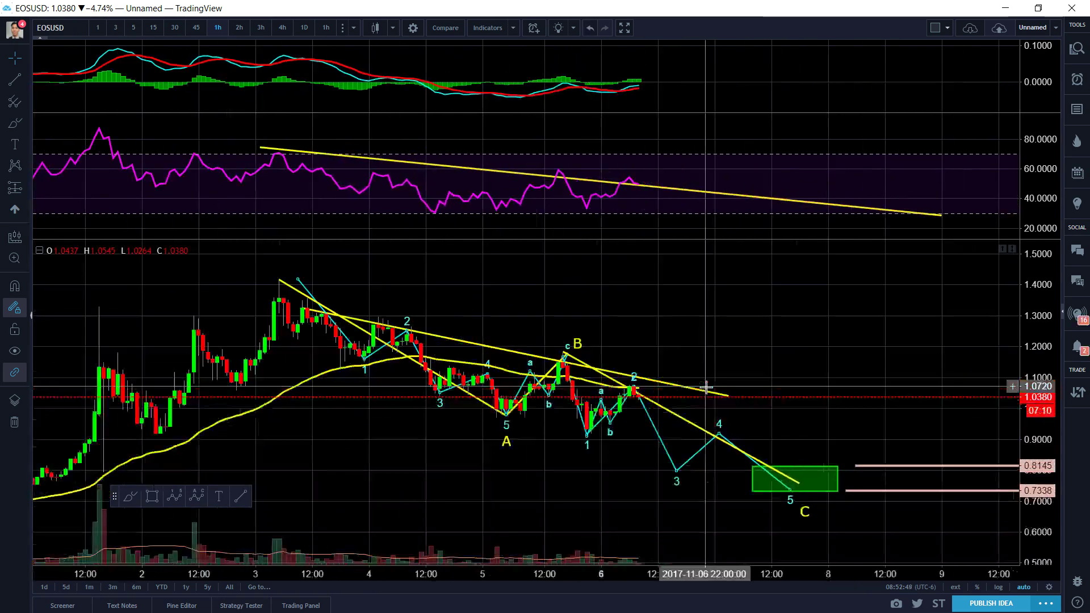
{"action": "left_click", "coordinate": [800, 474]}
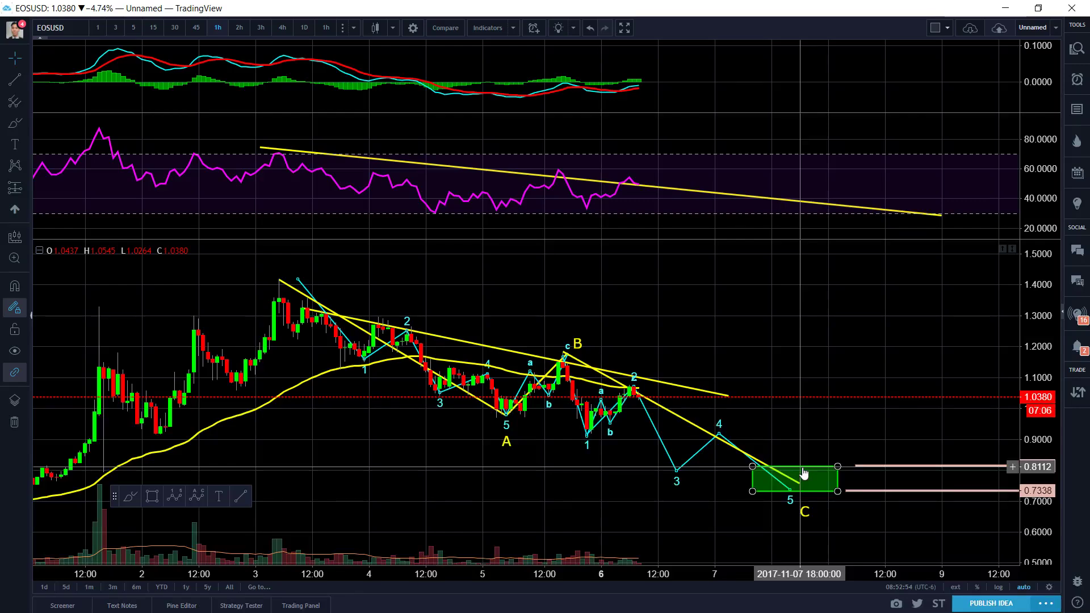
{"action": "scroll", "coordinate": [593, 453], "scroll_direction": "down", "scroll_amount": 2}
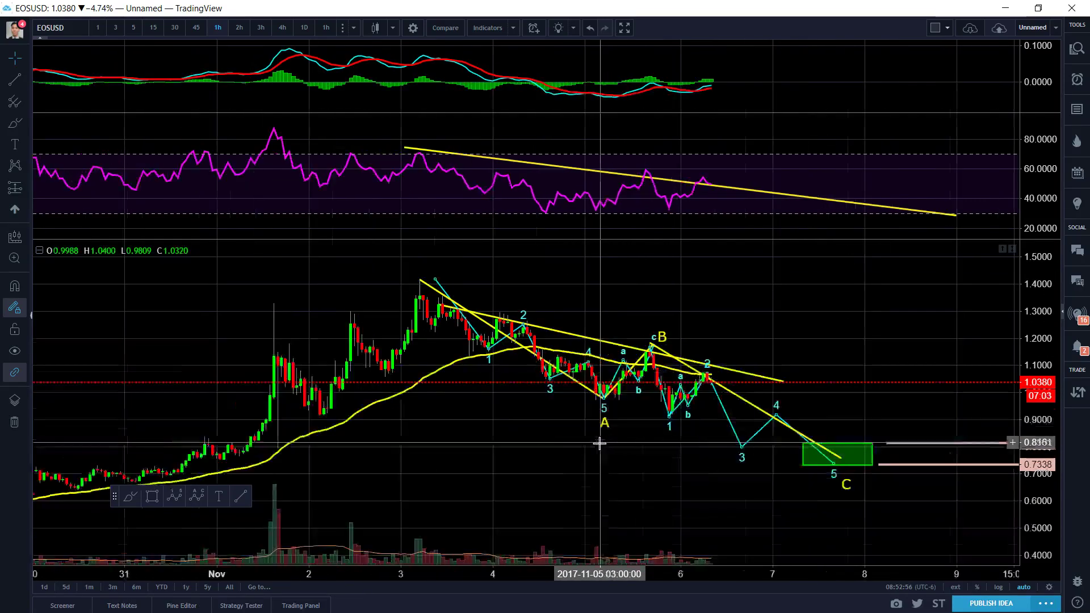
{"action": "scroll", "coordinate": [694, 483], "scroll_direction": "down", "scroll_amount": 3}
{"action": "left_click_drag", "start_coordinate": [791, 470], "coordinate": [769, 470]}
{"action": "scroll", "coordinate": [771, 472], "scroll_direction": "up", "scroll_amount": 3}
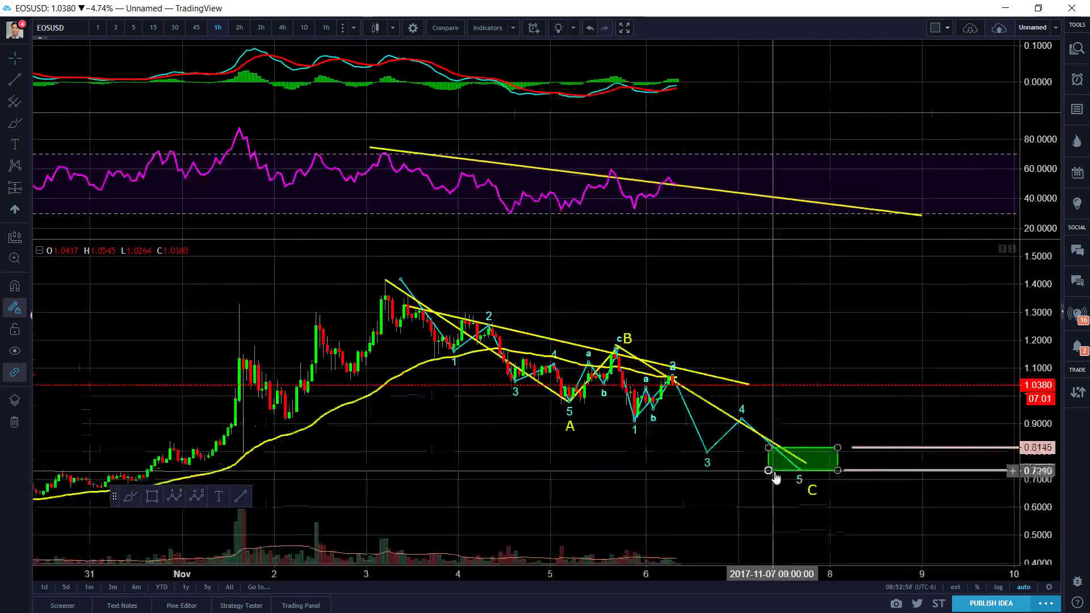
Step: Shorten the yellow trend line from B to end at about 0.93 and delete the projected 1-to-5 wave count
{"action": "left_click", "coordinate": [731, 421]}
{"action": "left_click_drag", "start_coordinate": [806, 463], "coordinate": [703, 416]}
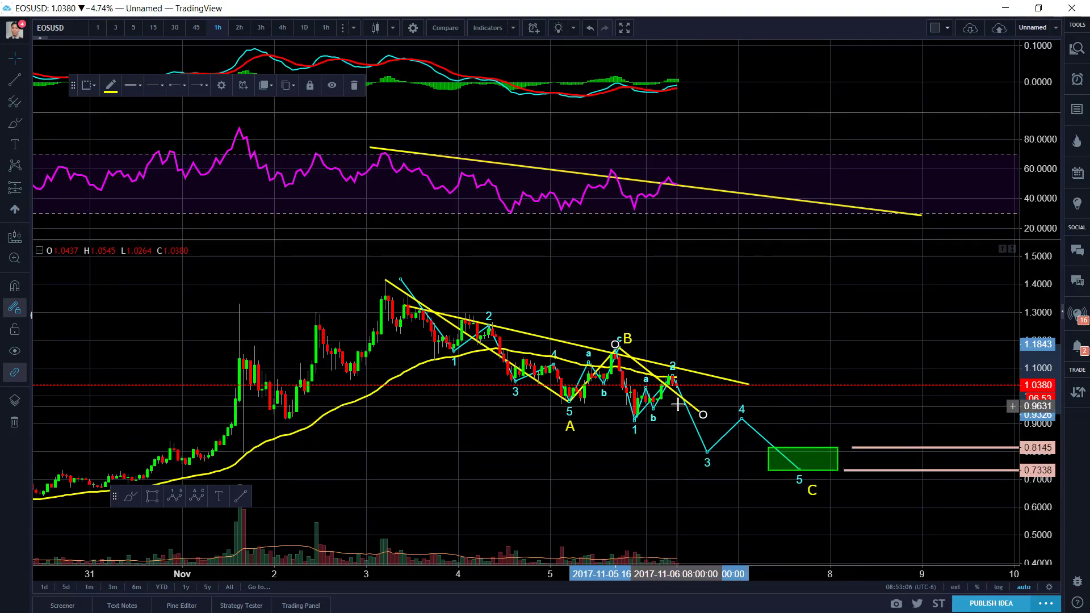
{"action": "left_click", "coordinate": [709, 451]}
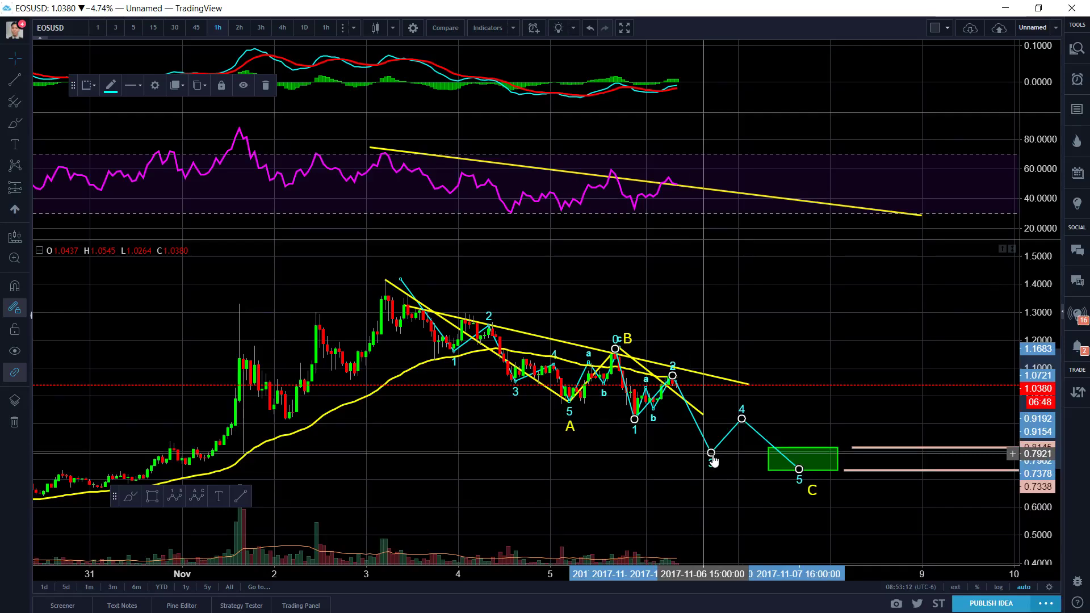
{"action": "key", "text": "Delete"}
{"action": "scroll", "coordinate": [719, 423], "scroll_direction": "up", "scroll_amount": 2}
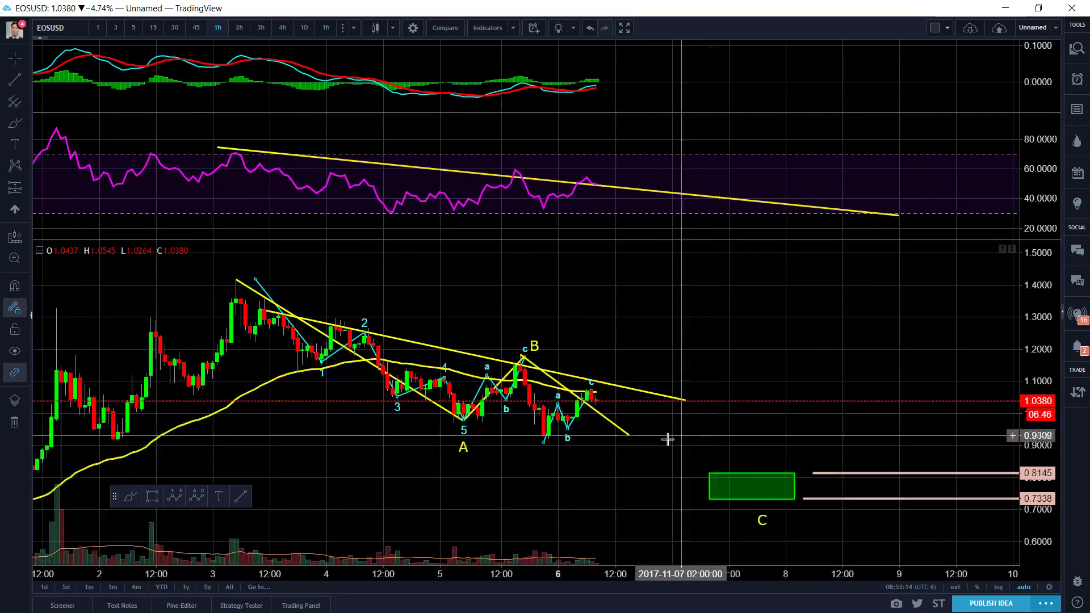
Step: Adjust the trend line from B to end at about 0.96 and move the C label and green target zone just below its end
{"action": "left_click", "coordinate": [612, 431]}
{"action": "left_click_drag", "start_coordinate": [613, 431], "coordinate": [637, 426]}
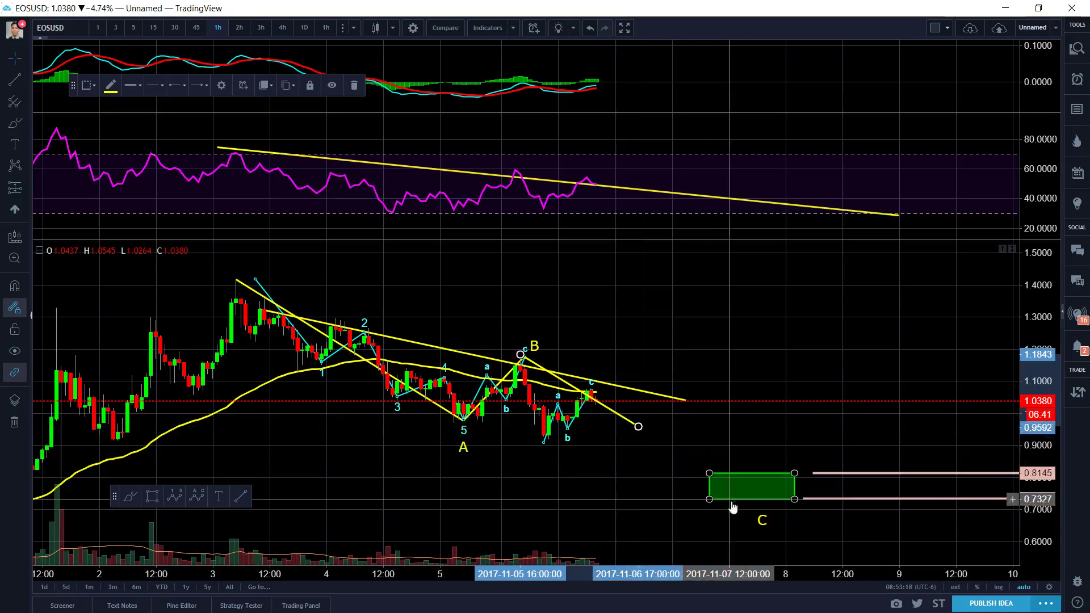
{"action": "left_click_drag", "start_coordinate": [749, 518], "coordinate": [627, 445]}
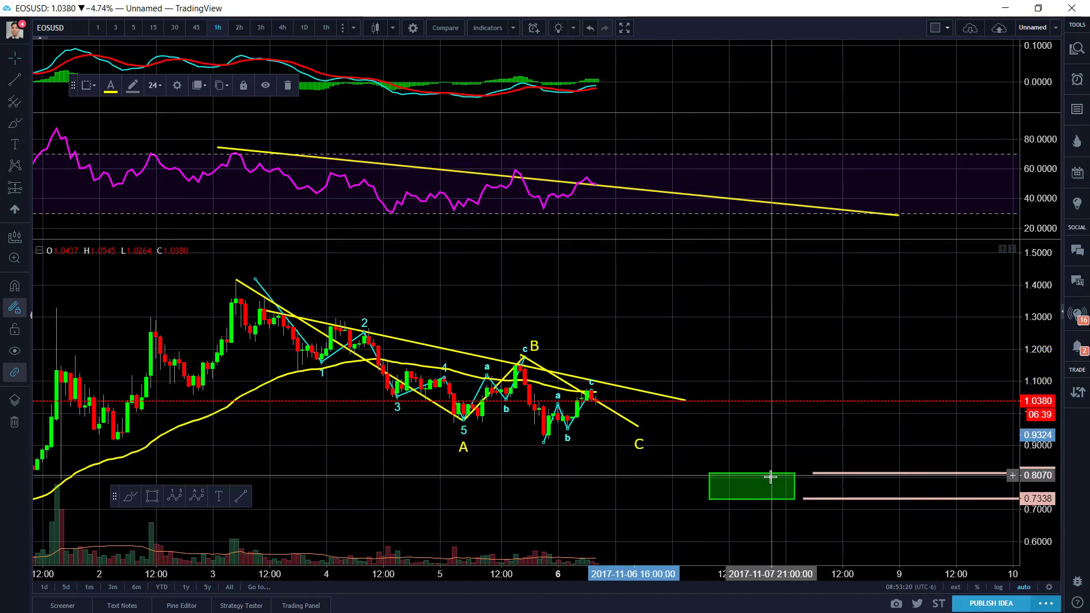
{"action": "left_click_drag", "start_coordinate": [768, 479], "coordinate": [651, 434]}
{"action": "left_click", "coordinate": [758, 435]}
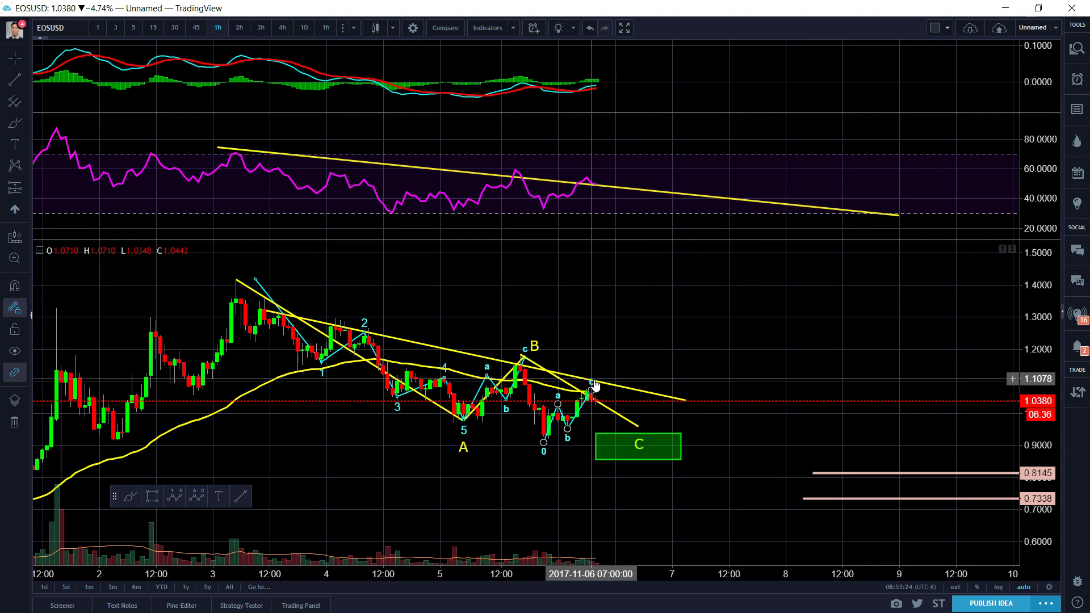
Step: Undo the changes to the target zone, C label and trend line and the deletion of the projected wave count
{"action": "scroll", "coordinate": [639, 387], "scroll_direction": "down", "scroll_amount": 2}
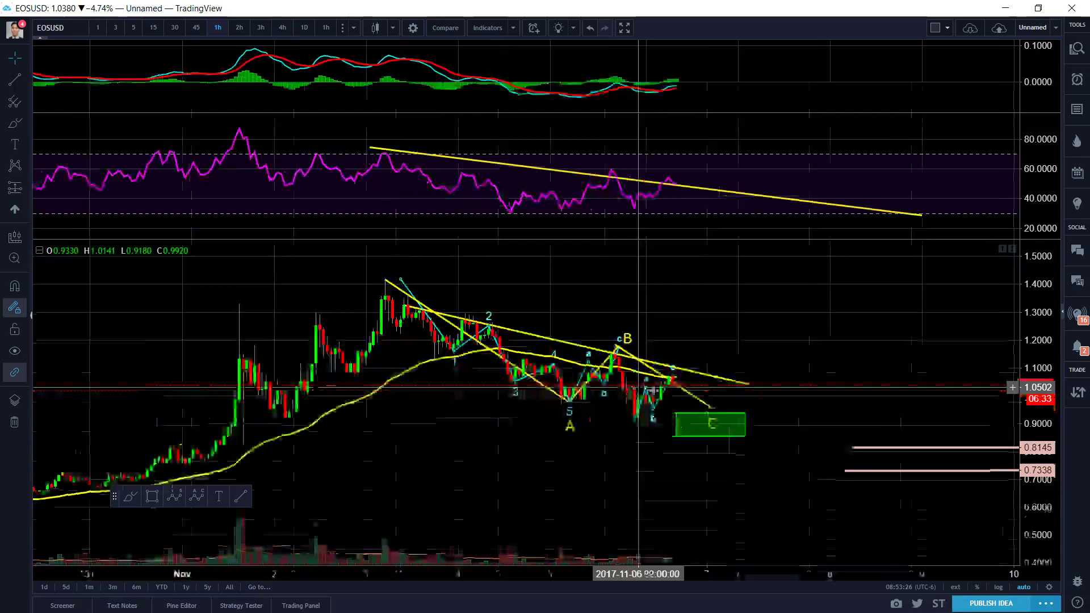
{"action": "scroll", "coordinate": [809, 442], "scroll_direction": "up", "scroll_amount": 2}
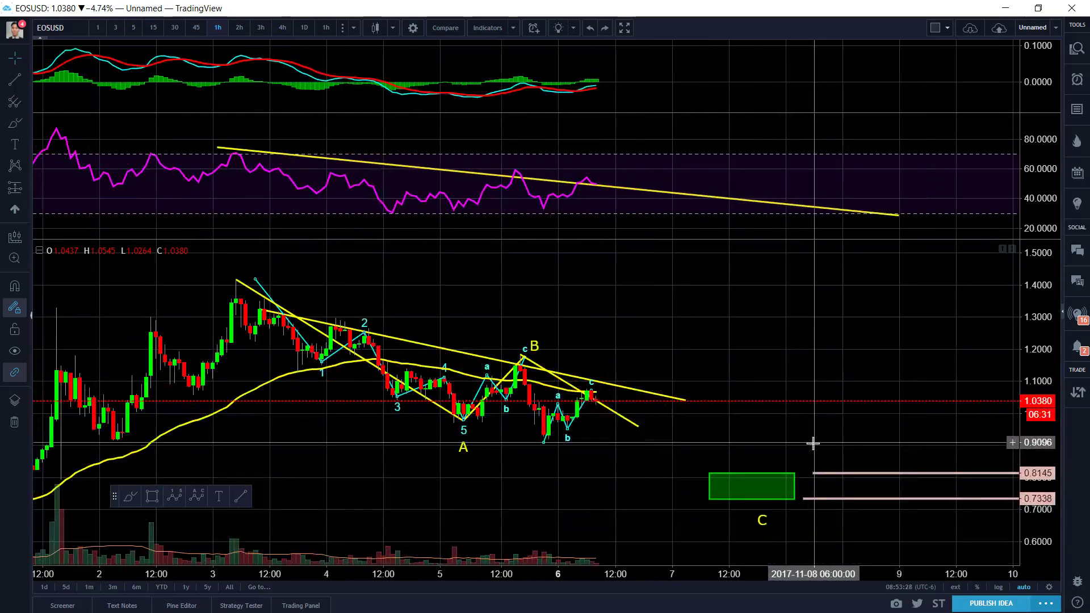
{"action": "scroll", "coordinate": [812, 442], "scroll_direction": "down", "scroll_amount": 2}
{"action": "scroll", "coordinate": [829, 309], "scroll_direction": "down", "scroll_amount": 2}
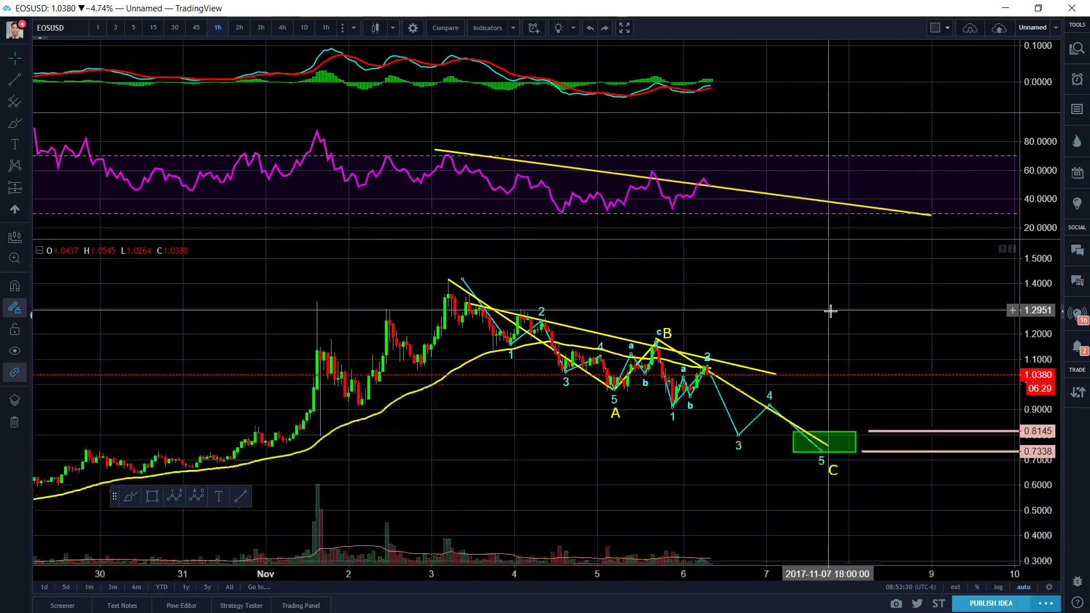
{"action": "scroll", "coordinate": [776, 377], "scroll_direction": "up", "scroll_amount": 2}
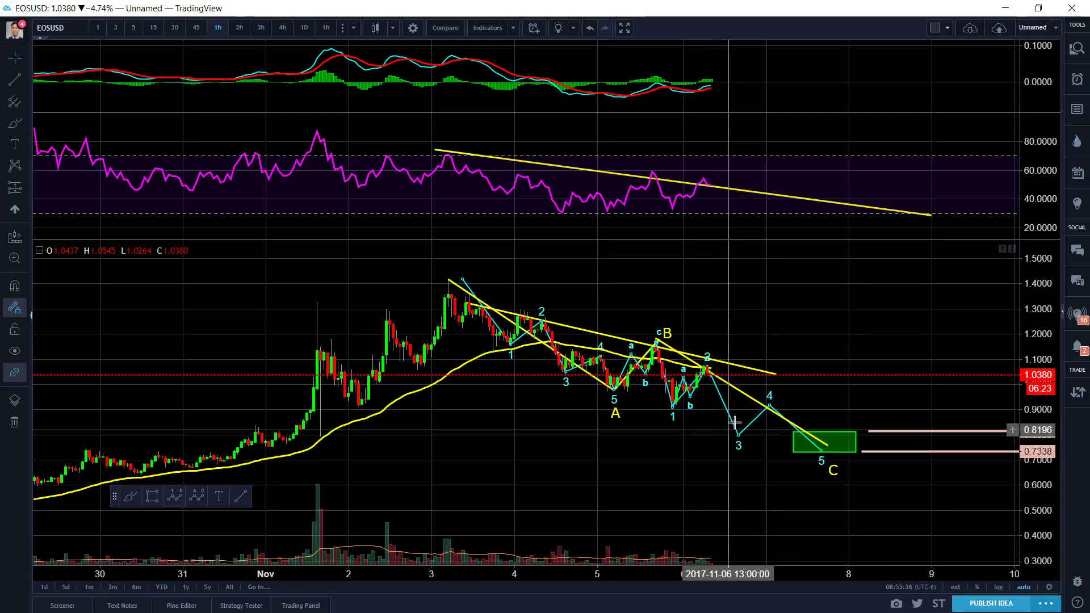
{"action": "left_click", "coordinate": [668, 368]}
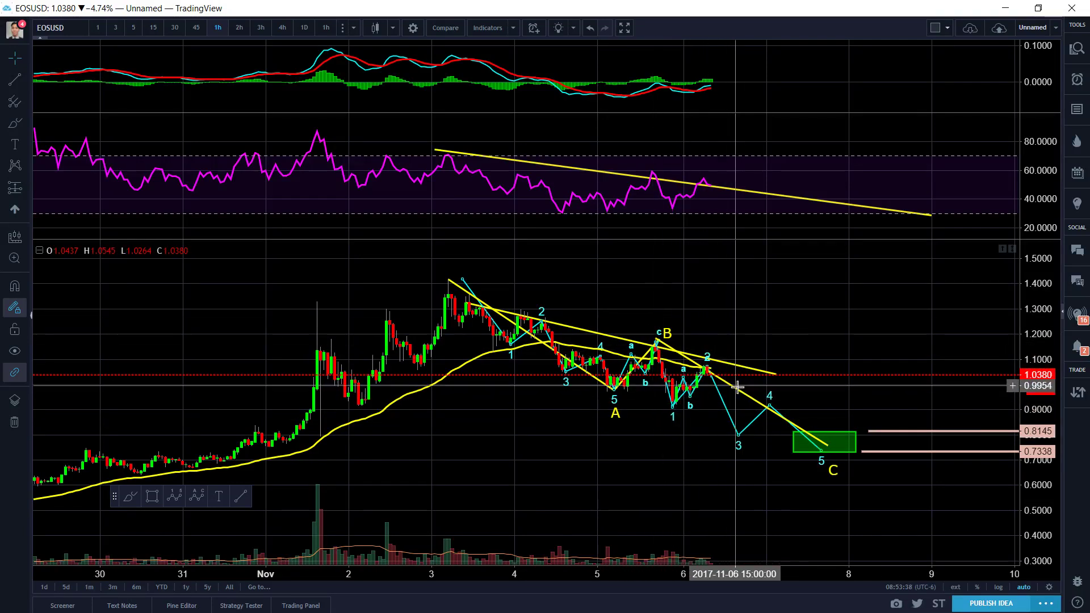
{"action": "left_click", "coordinate": [750, 401]}
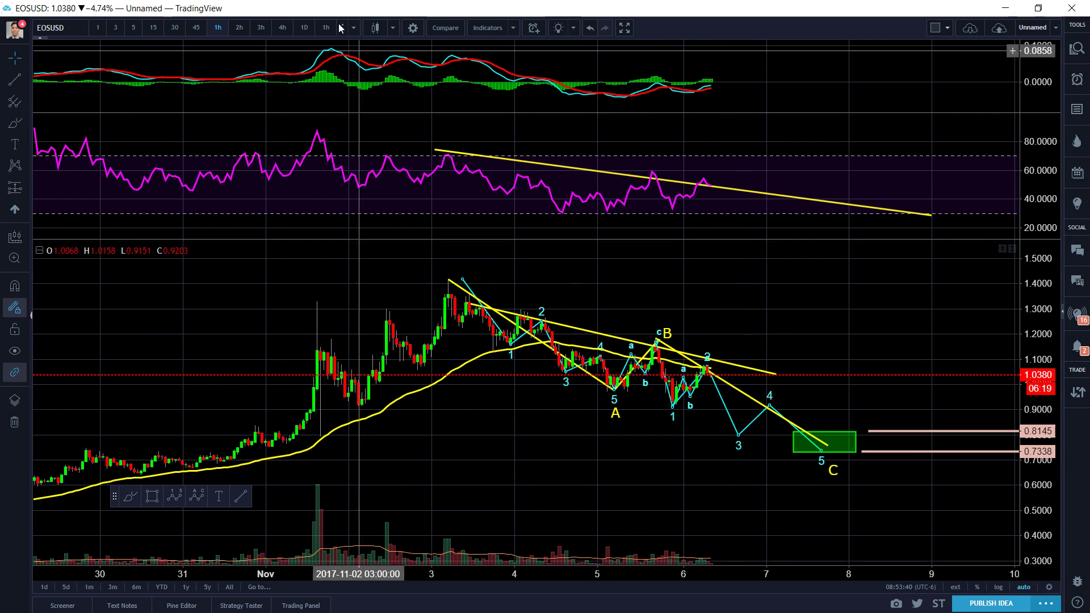
Step: Delete the yellow trend line from the RSI on the daily chart and return to the 1-hour chart
{"action": "left_click", "coordinate": [304, 29]}
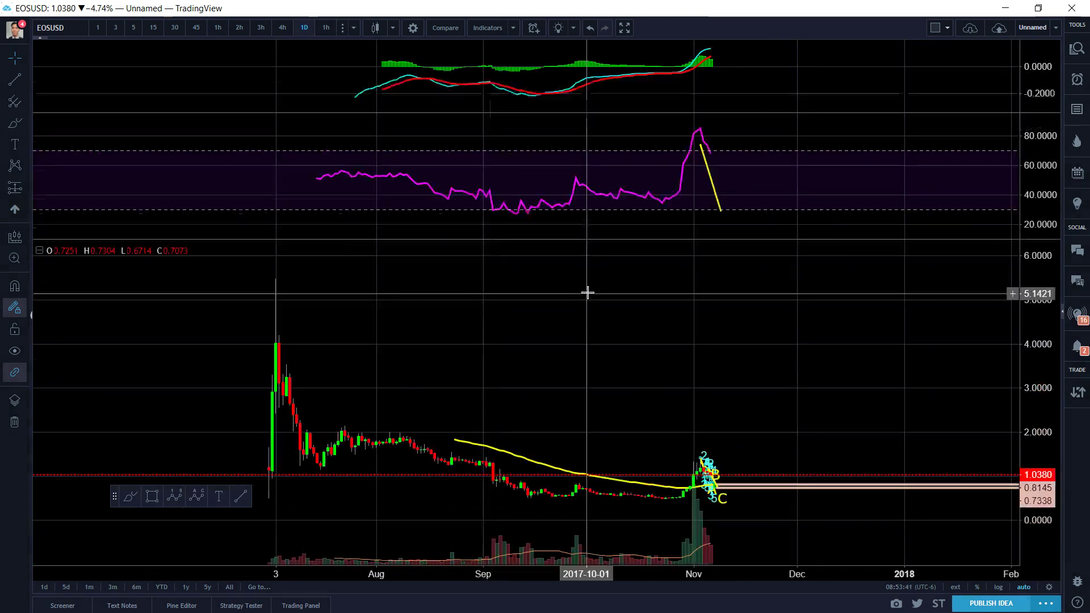
{"action": "left_click", "coordinate": [713, 186]}
{"action": "key", "text": "Delete"}
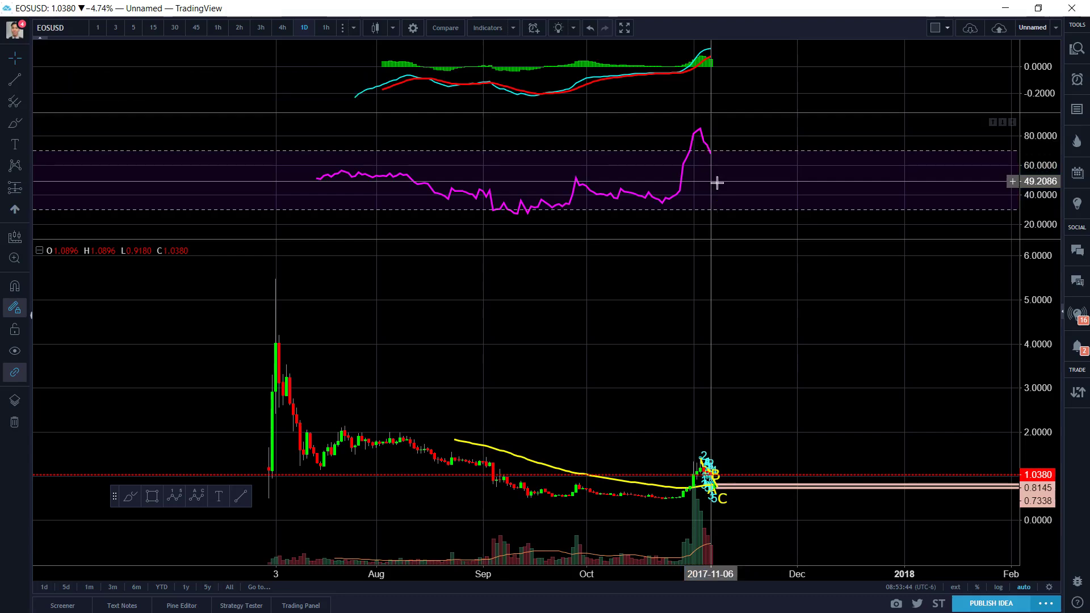
{"action": "scroll", "coordinate": [717, 183], "scroll_direction": "up", "scroll_amount": 2}
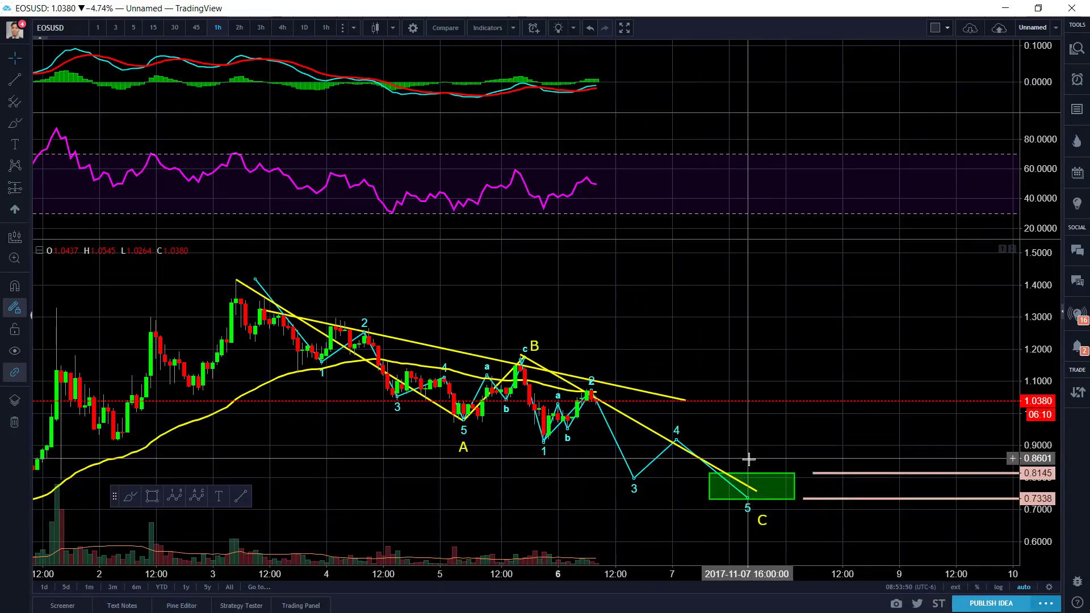
Step: Extend the yellow trend line from B on the 1-hour chart to the green target zone's lower far corner, at about 0.73
{"action": "left_click", "coordinate": [304, 27]}
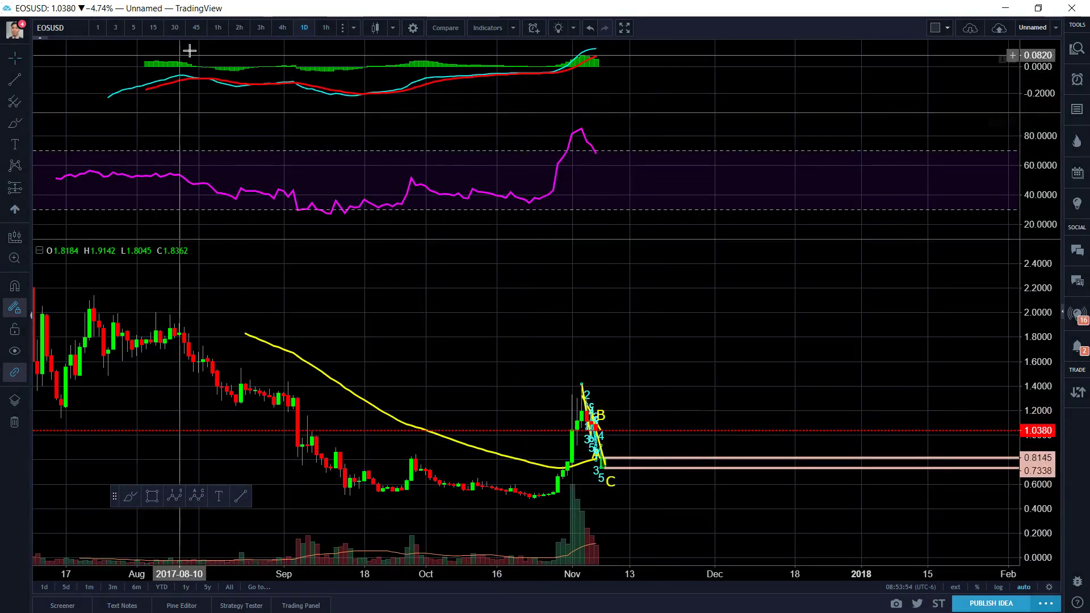
{"action": "left_click", "coordinate": [217, 27]}
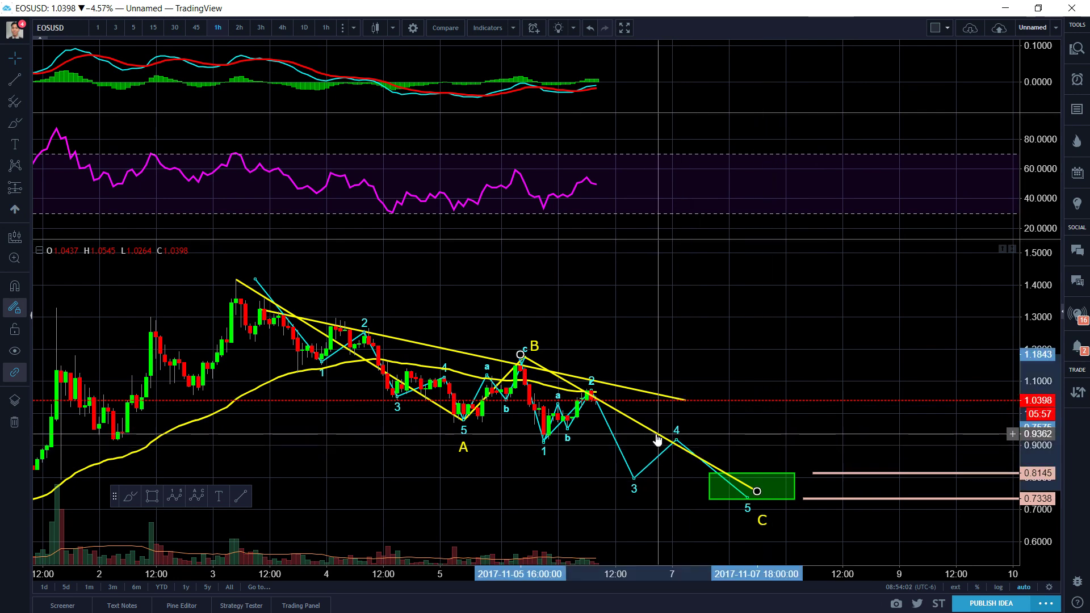
{"action": "left_click", "coordinate": [741, 482]}
{"action": "left_click_drag", "start_coordinate": [756, 491], "coordinate": [794, 500]}
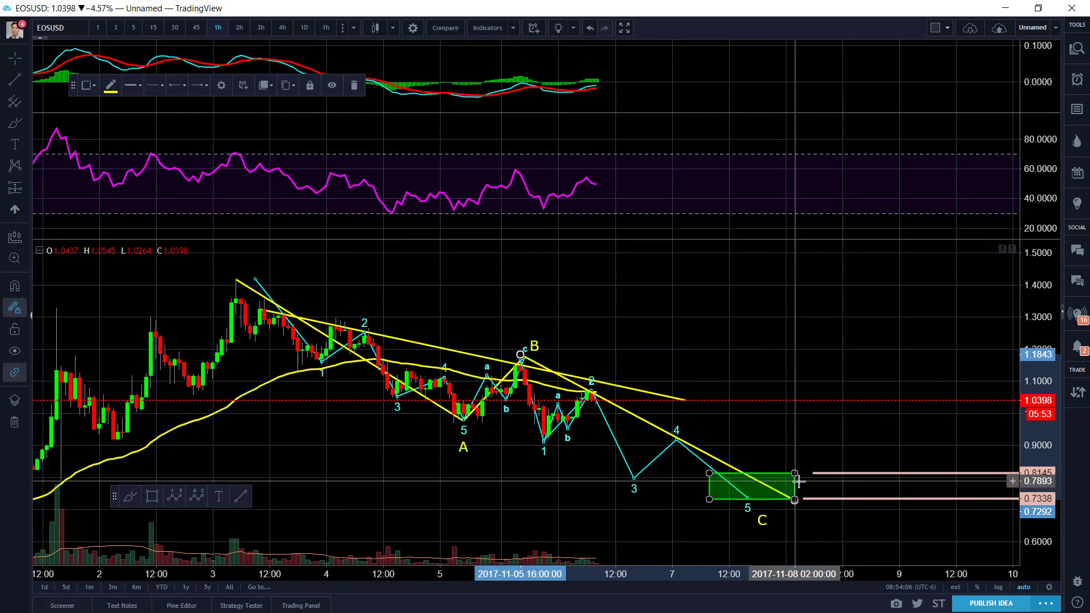
Step: Switch to the daily chart and draw a trend line on the RSI from its November peak down to about 35
{"action": "left_click", "coordinate": [305, 29]}
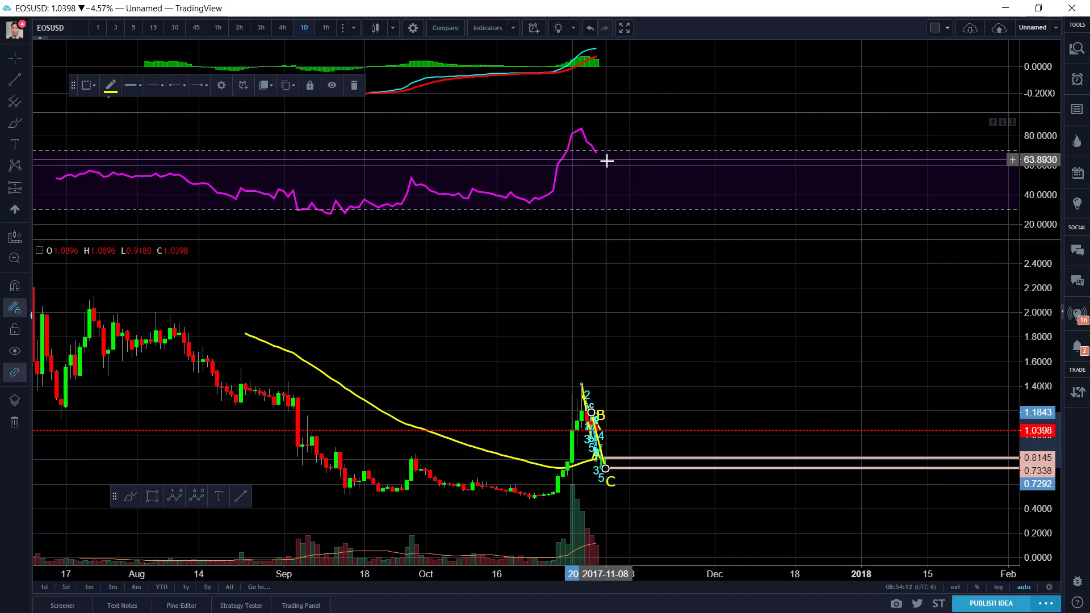
{"action": "left_click", "coordinate": [25, 82]}
{"action": "left_click", "coordinate": [64, 78]}
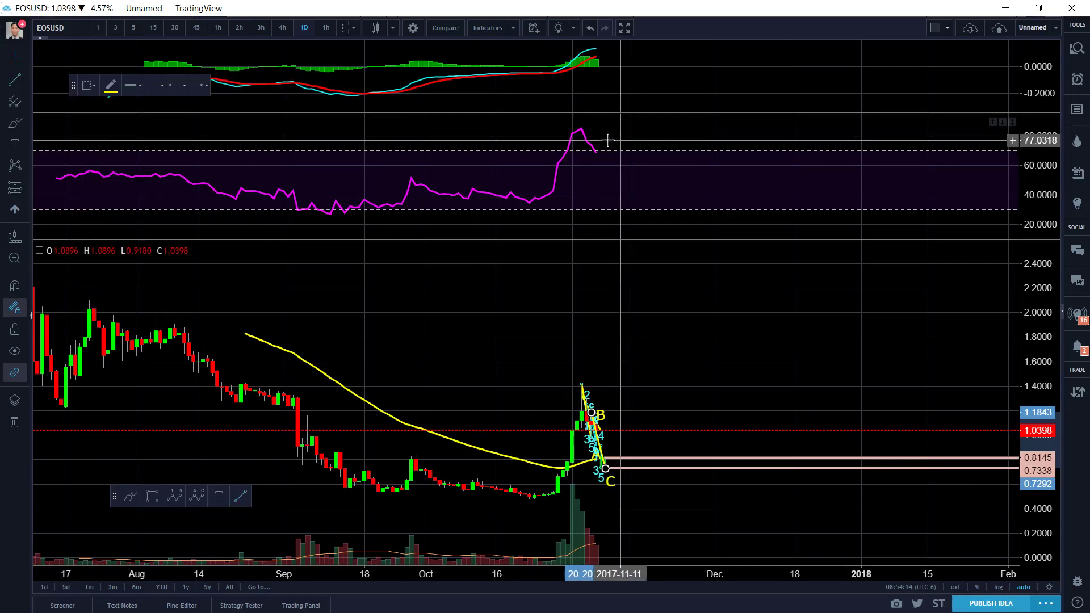
{"action": "left_click", "coordinate": [582, 129]}
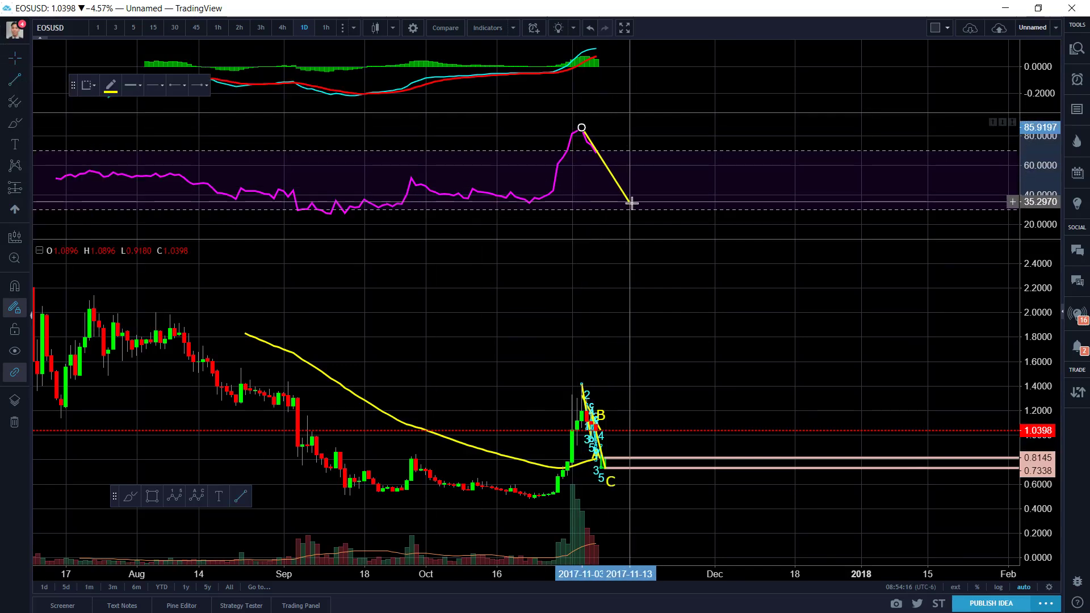
{"action": "left_click", "coordinate": [630, 204]}
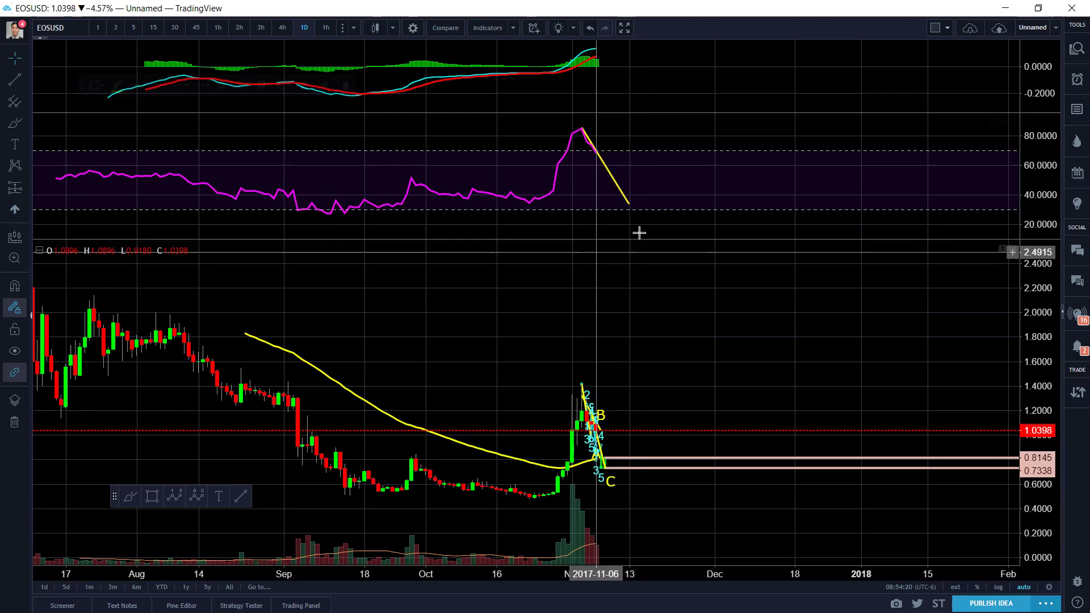
Step: Adjust the lower end of the RSI trend line to about 51 on 2017-11-09
{"action": "left_click_drag", "start_coordinate": [629, 205], "coordinate": [614, 176]}
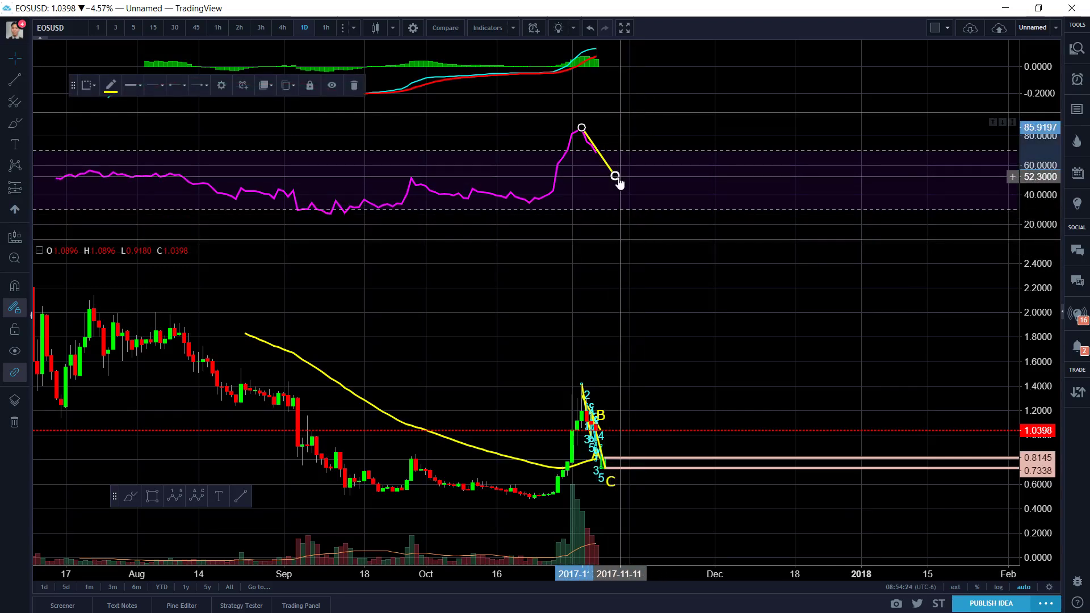
{"action": "left_click_drag", "start_coordinate": [614, 173], "coordinate": [605, 193]}
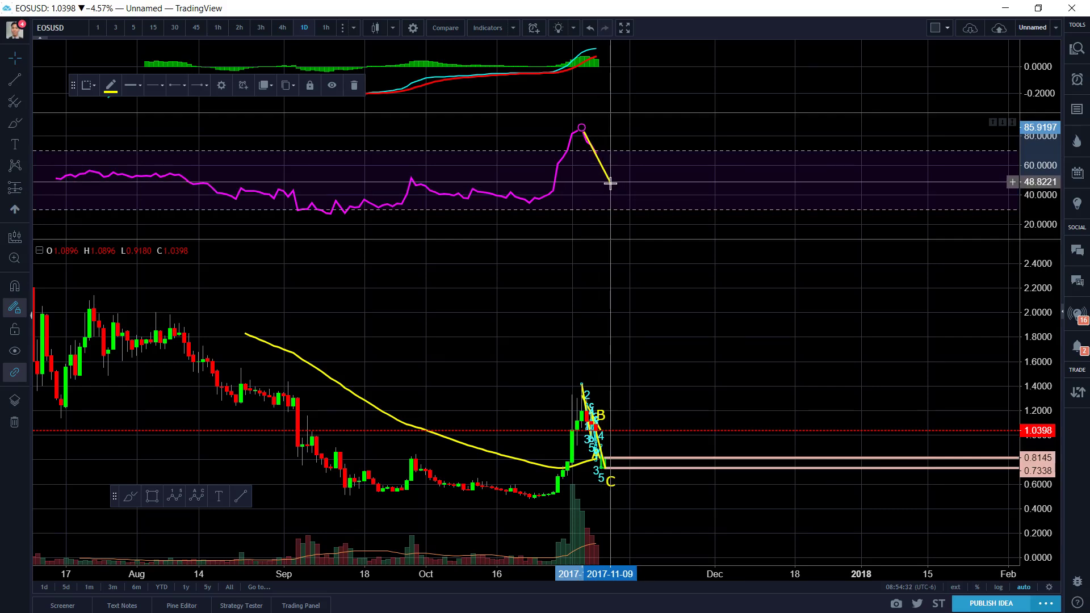
{"action": "left_click_drag", "start_coordinate": [611, 180], "coordinate": [610, 179]}
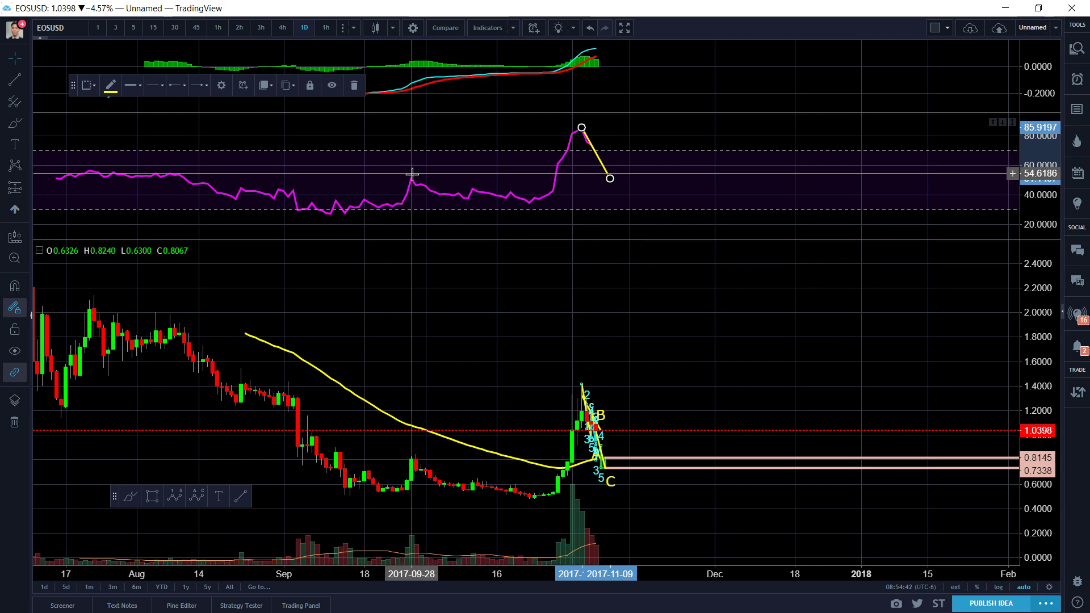
Step: Place a horizontal ray on the RSI from the late-September peak at about 53, and delete it again
{"action": "left_click", "coordinate": [24, 81]}
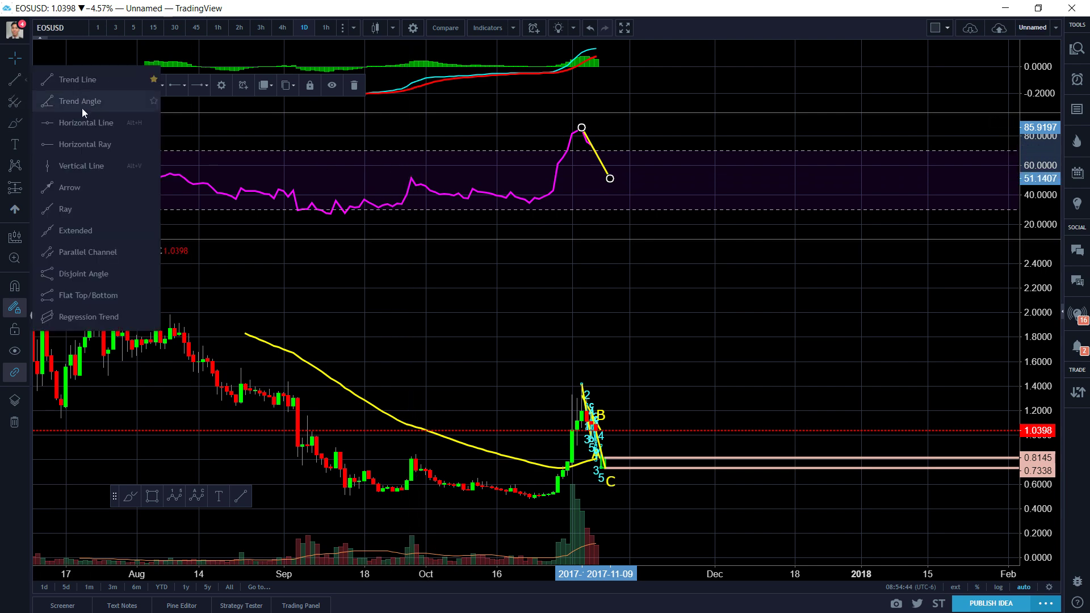
{"action": "left_click", "coordinate": [77, 133]}
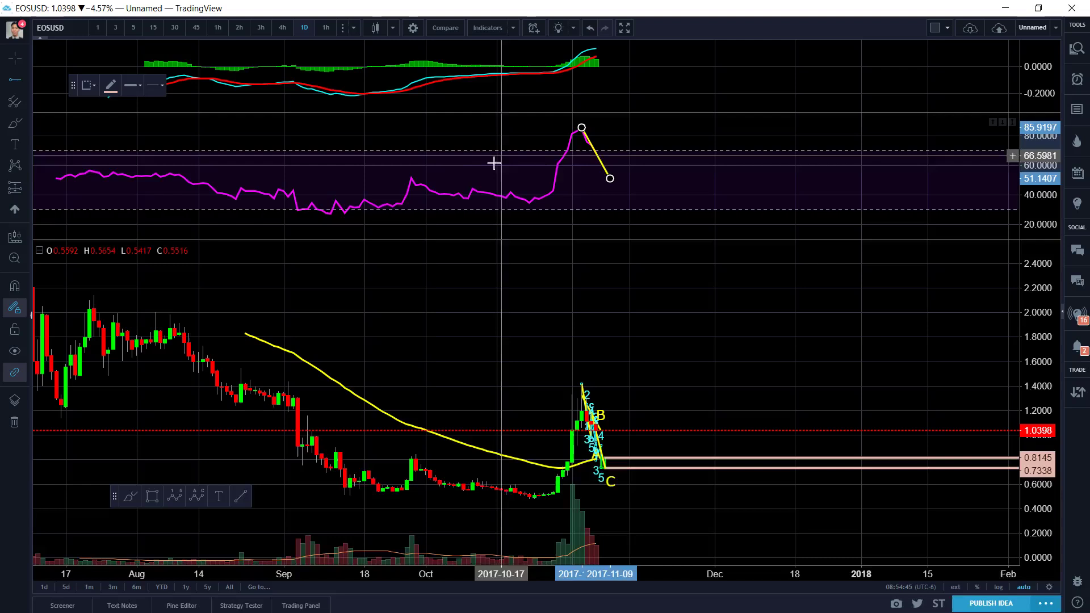
{"action": "left_click", "coordinate": [411, 176]}
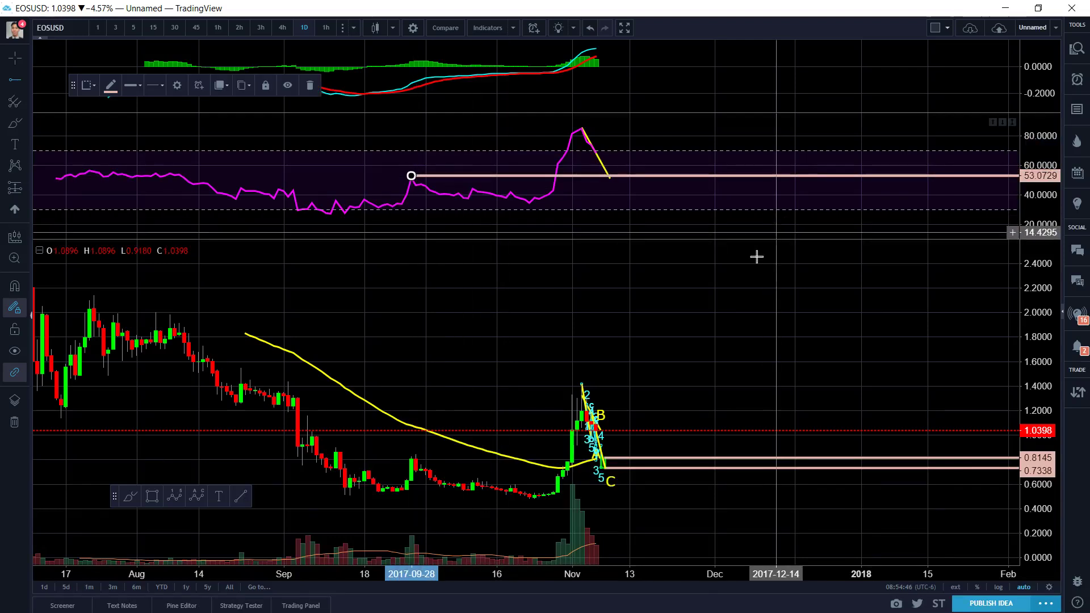
{"action": "left_click", "coordinate": [657, 177]}
{"action": "key", "text": "Delete"}
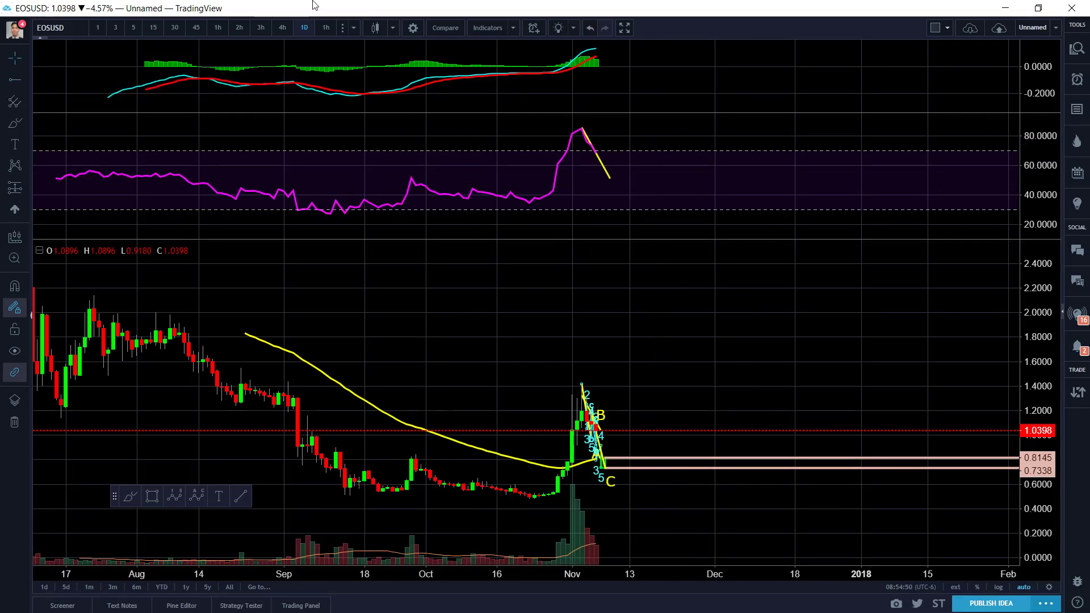
Step: Switch to the 2-hour chart and maximize the price pane with waves A to C and the target zone in view
{"action": "left_click", "coordinate": [239, 28]}
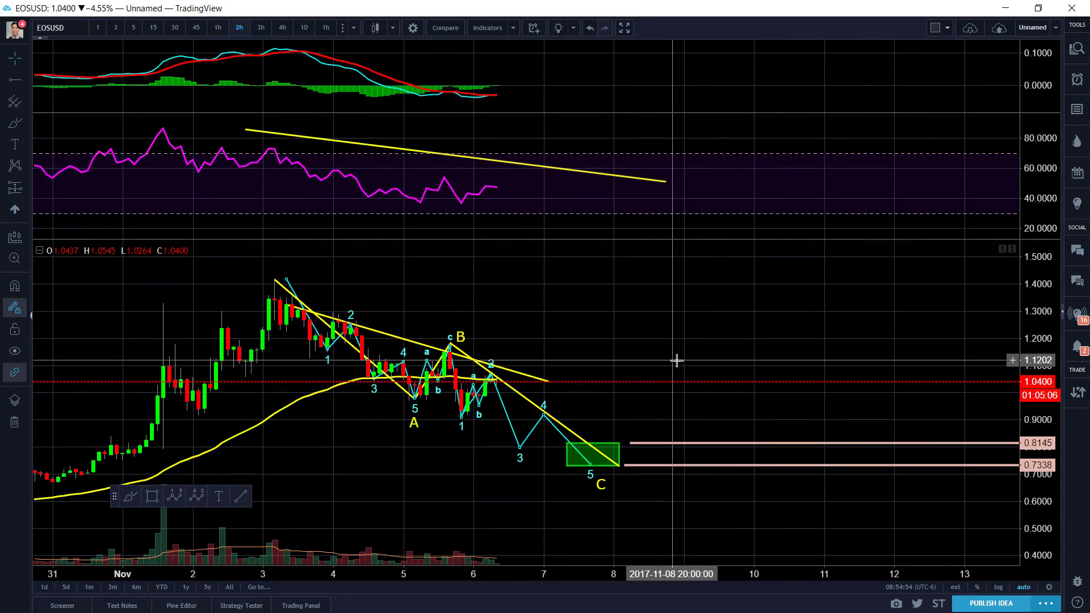
{"action": "scroll", "coordinate": [647, 346], "scroll_direction": "down", "scroll_amount": 2}
{"action": "left_click_drag", "start_coordinate": [626, 504], "coordinate": [593, 499]}
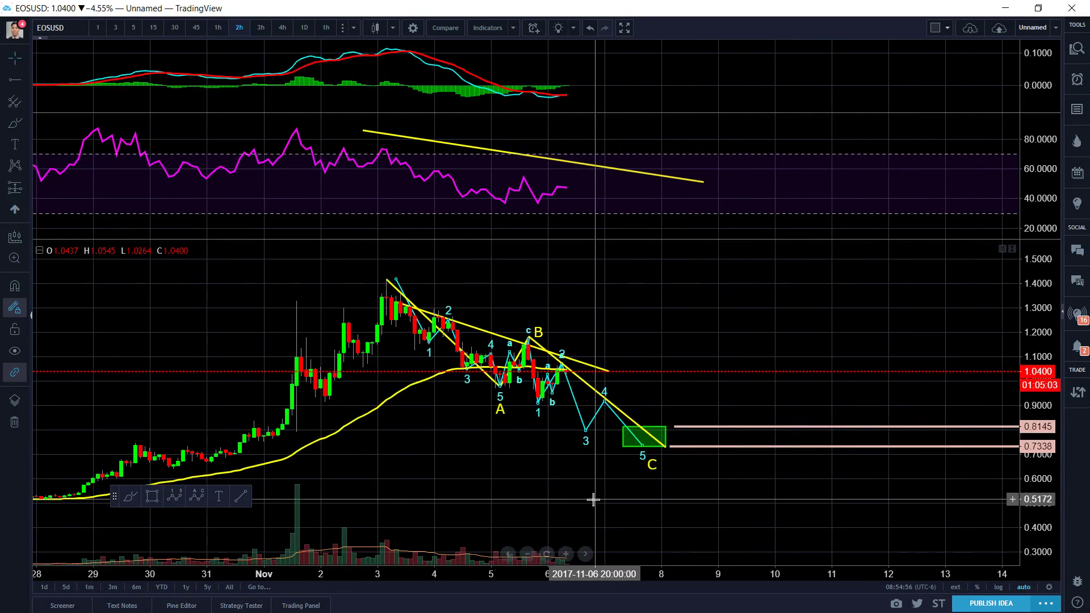
{"action": "left_click_drag", "start_coordinate": [619, 398], "coordinate": [685, 300]}
{"action": "scroll", "coordinate": [773, 290], "scroll_direction": "up", "scroll_amount": 5}
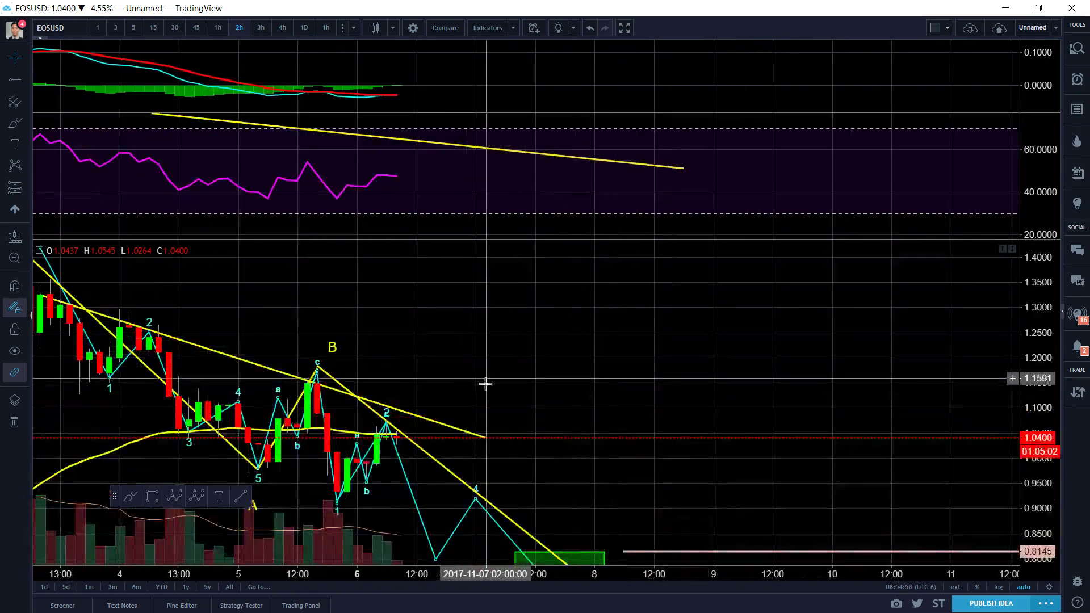
{"action": "scroll", "coordinate": [766, 346], "scroll_direction": "up", "scroll_amount": 2}
{"action": "double_click", "coordinate": [693, 329]}
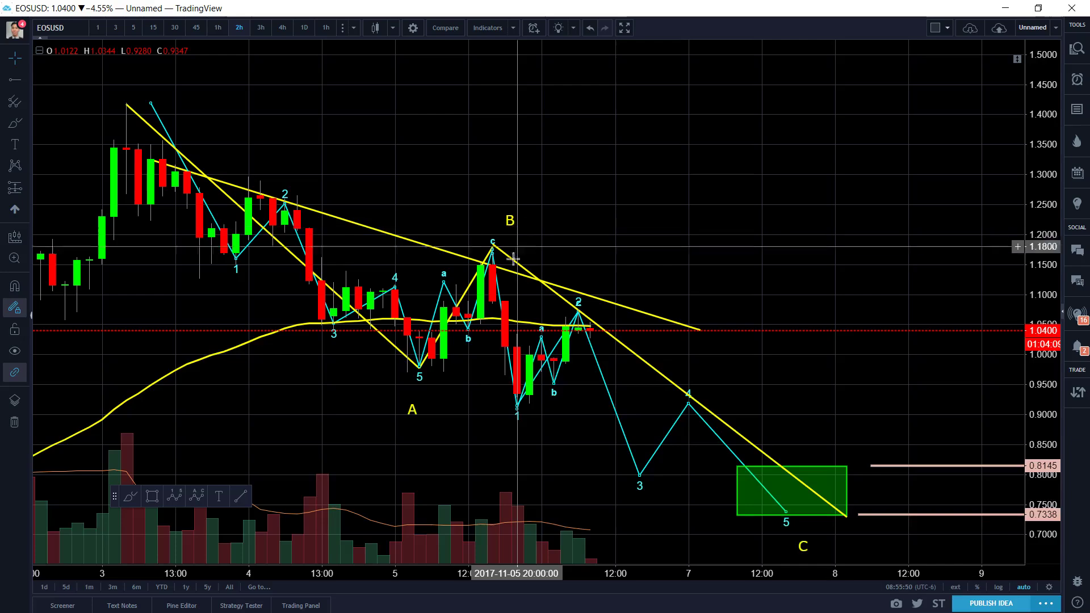
Step: Return to the 1-hour chart, show the full correction through the target zone, and select the projected 1-to-5 wave count
{"action": "left_click", "coordinate": [218, 28]}
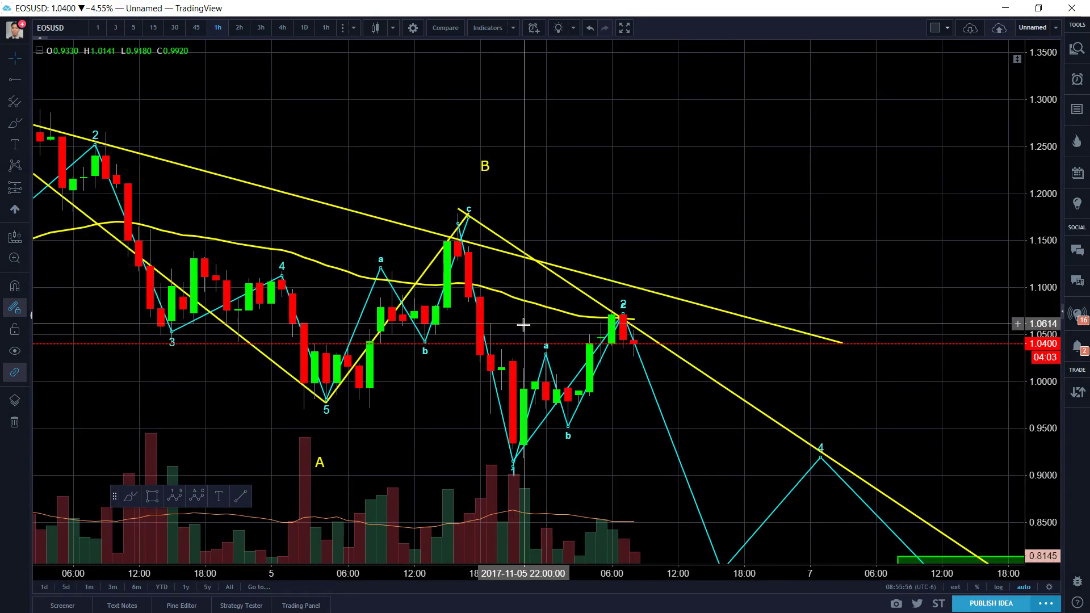
{"action": "scroll", "coordinate": [764, 242], "scroll_direction": "down", "scroll_amount": 1}
{"action": "scroll", "coordinate": [737, 238], "scroll_direction": "down", "scroll_amount": 3}
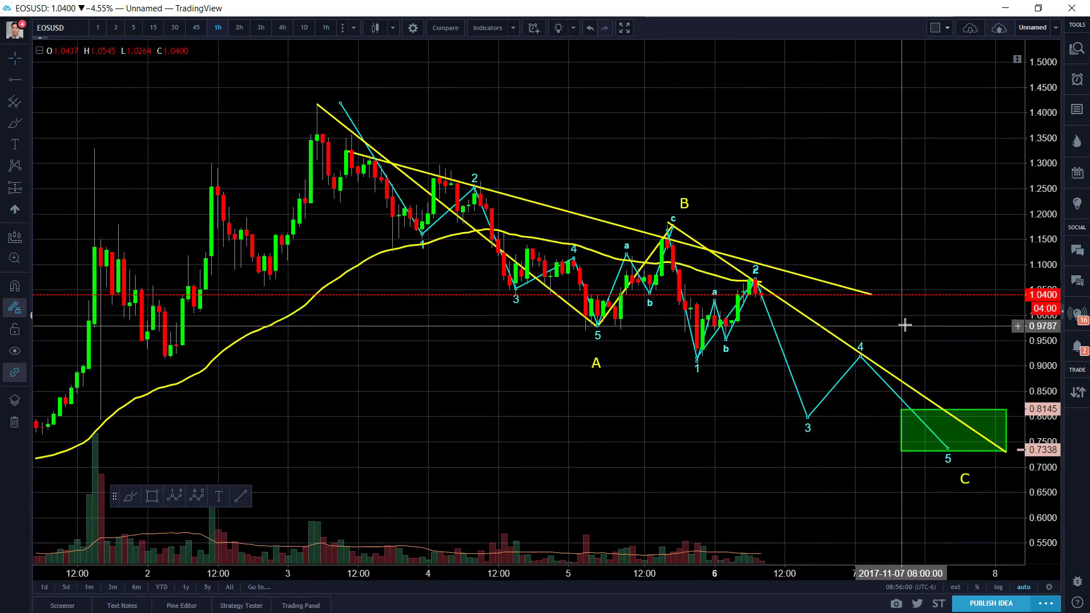
{"action": "left_click_drag", "start_coordinate": [894, 324], "coordinate": [865, 327]}
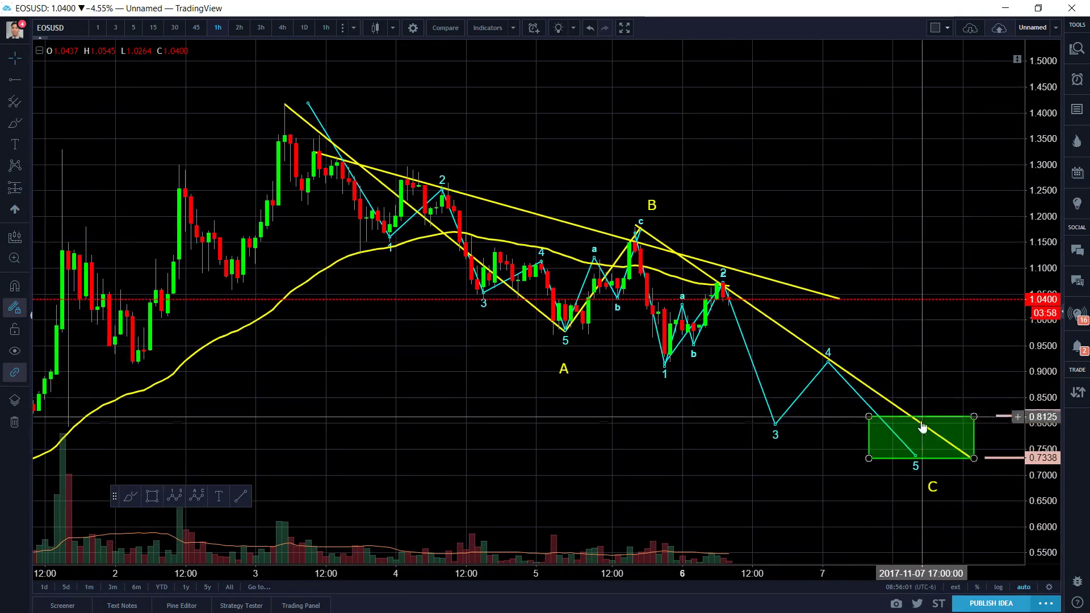
{"action": "left_click", "coordinate": [872, 411]}
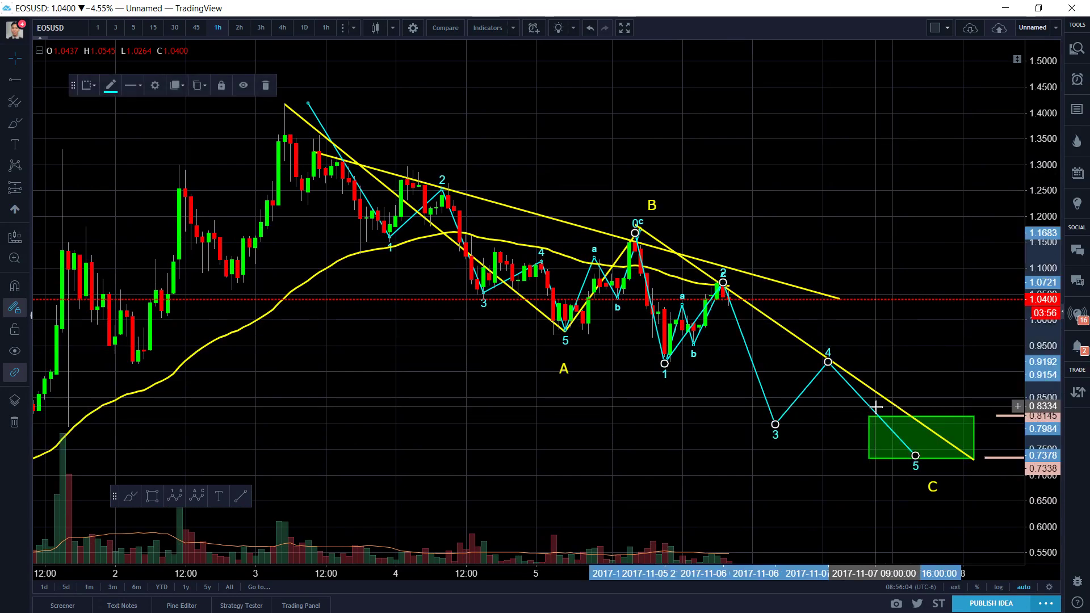